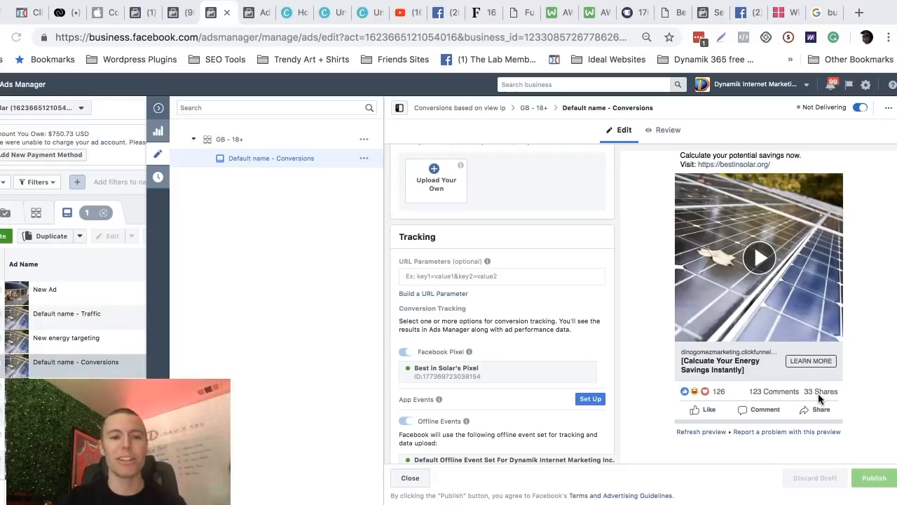
Switch to the Ads Manager campaign list and examine the results of the "Conversions - VSL" campaign.
{"action": "left_click", "coordinate": [257, 14]}
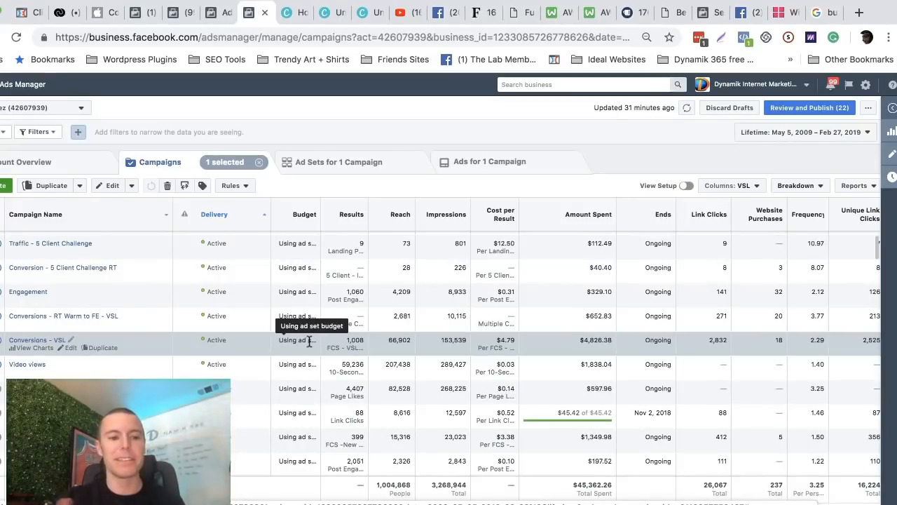
{"action": "left_click", "coordinate": [354, 341]}
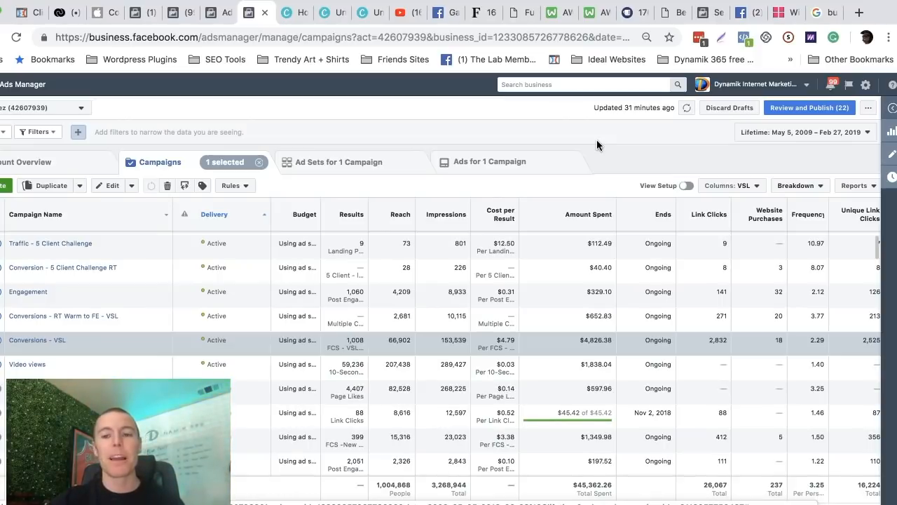
Open the Forbes article on small business statistics and highlight the "543,000" figure in the fifth point.
{"action": "left_click", "coordinate": [478, 15]}
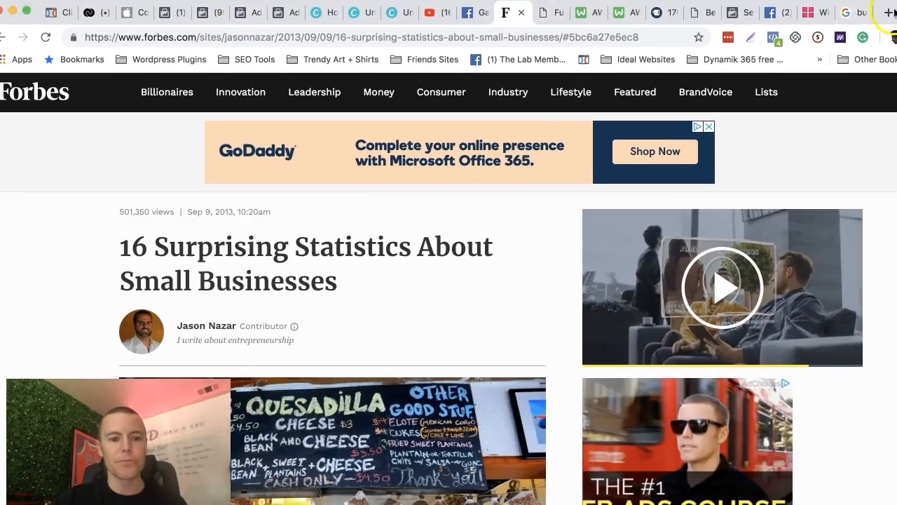
{"action": "scroll", "coordinate": [378, 196], "scroll_direction": "down", "scroll_amount": 2}
{"action": "scroll", "coordinate": [391, 229], "scroll_direction": "down", "scroll_amount": 10}
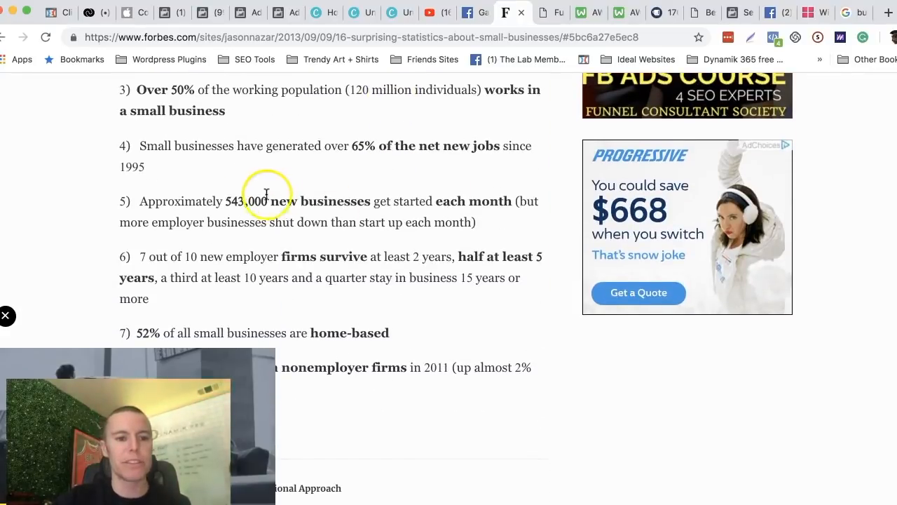
{"action": "left_click_drag", "start_coordinate": [140, 201], "coordinate": [508, 204]}
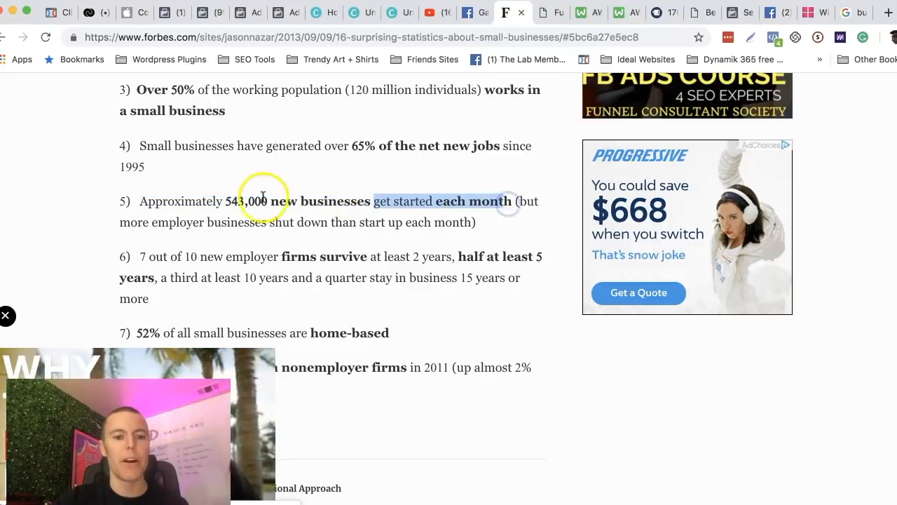
{"action": "left_click_drag", "start_coordinate": [225, 203], "coordinate": [270, 203]}
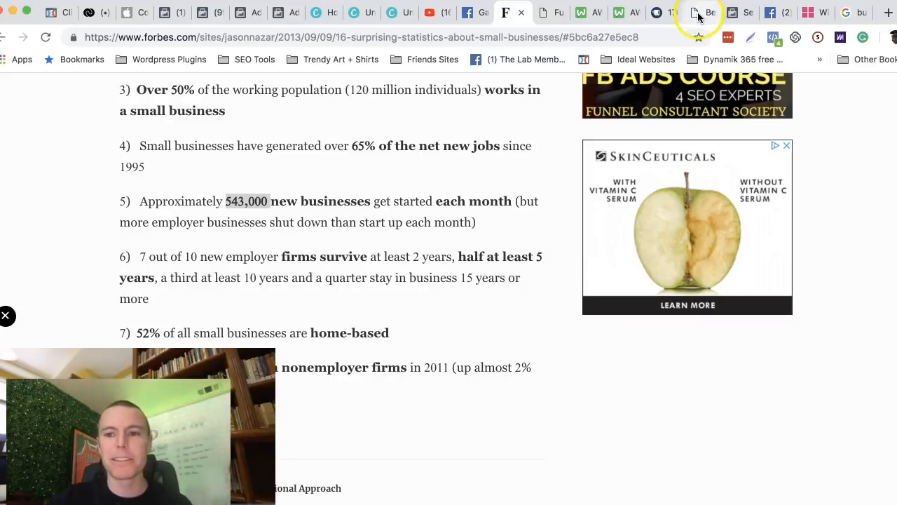
Open the funnelconsultantsociety.com page and look through the video testimonials under Result Based Reviews.
{"action": "left_click", "coordinate": [552, 15]}
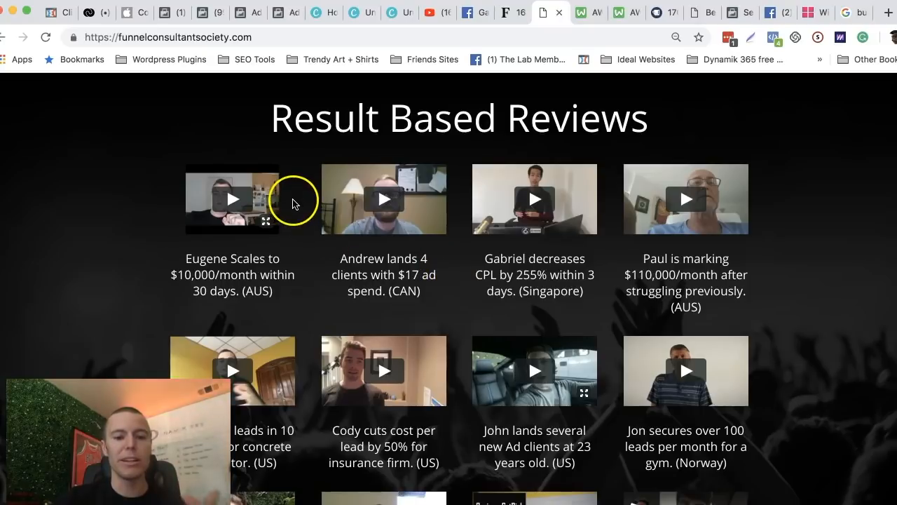
{"action": "scroll", "coordinate": [293, 204], "scroll_direction": "down", "scroll_amount": 2}
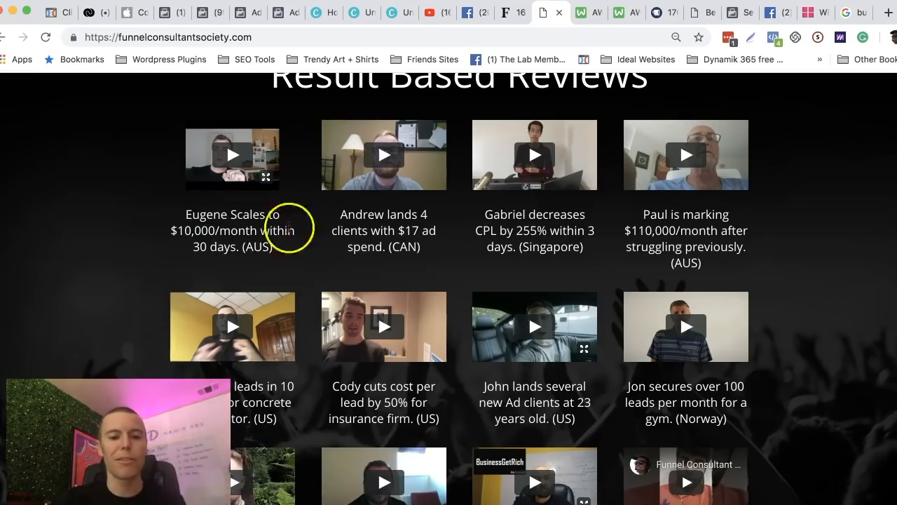
{"action": "scroll", "coordinate": [265, 226], "scroll_direction": "down", "scroll_amount": 10}
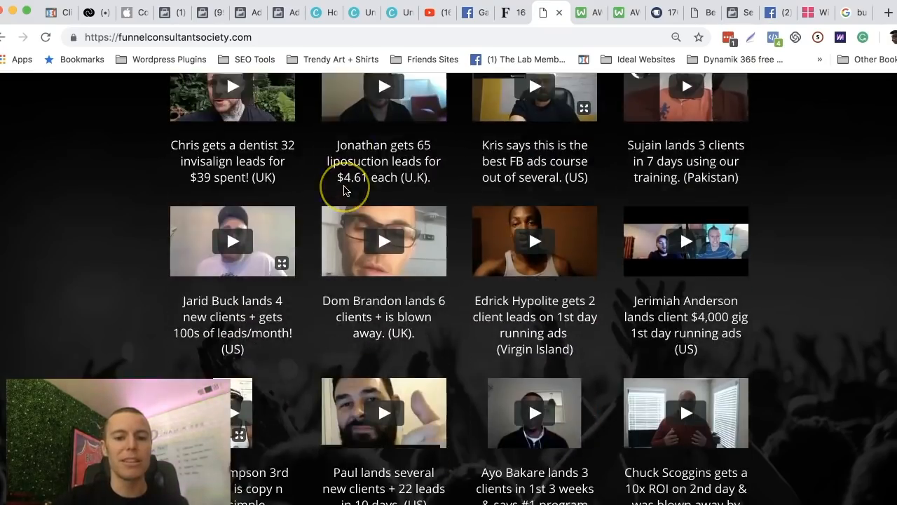
{"action": "scroll", "coordinate": [343, 190], "scroll_direction": "down", "scroll_amount": 20}
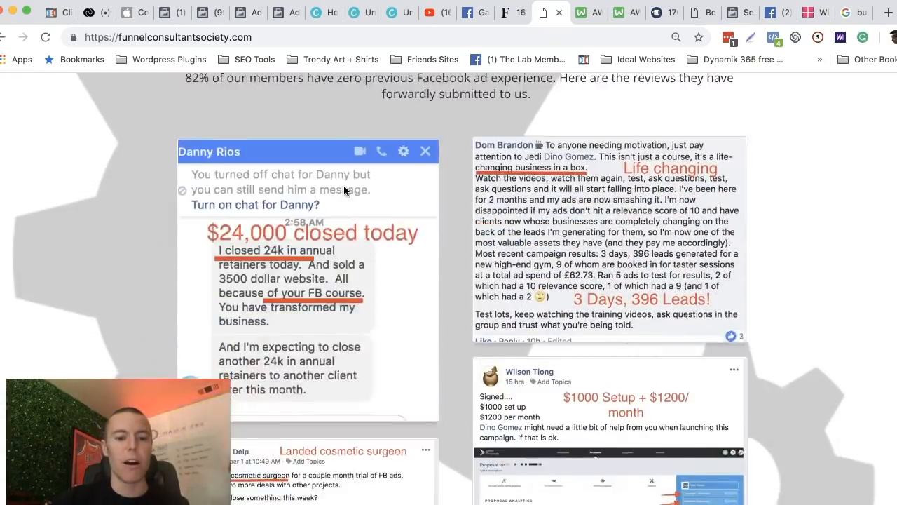
Read through the screenshots of written member reviews farther down the Funnel Consultant Society page.
{"action": "scroll", "coordinate": [344, 185], "scroll_direction": "down", "scroll_amount": 8}
{"action": "scroll", "coordinate": [344, 185], "scroll_direction": "up", "scroll_amount": 3}
{"action": "scroll", "coordinate": [343, 185], "scroll_direction": "down", "scroll_amount": 8}
{"action": "scroll", "coordinate": [343, 190], "scroll_direction": "down", "scroll_amount": 20}
{"action": "scroll", "coordinate": [344, 189], "scroll_direction": "down", "scroll_amount": 20}
{"action": "scroll", "coordinate": [343, 189], "scroll_direction": "down", "scroll_amount": 20}
{"action": "scroll", "coordinate": [343, 190], "scroll_direction": "down", "scroll_amount": 20}
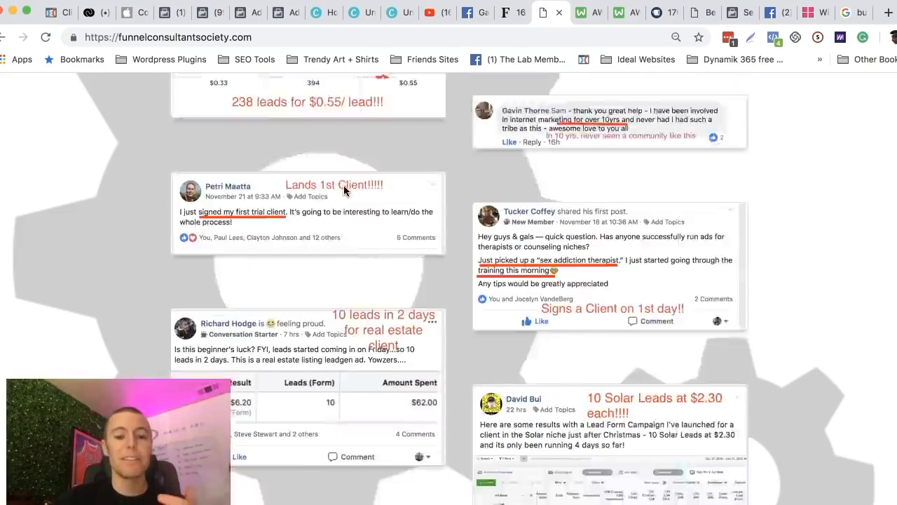
{"action": "scroll", "coordinate": [344, 190], "scroll_direction": "down", "scroll_amount": 20}
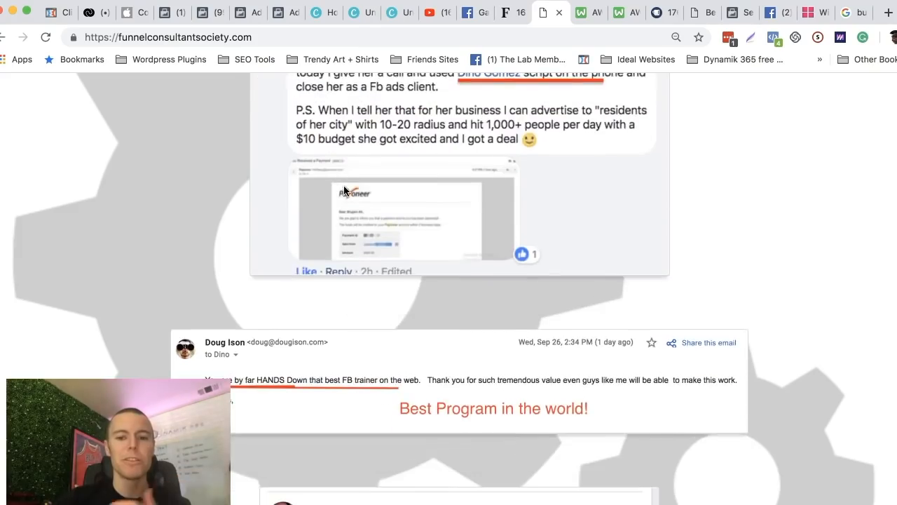
{"action": "scroll", "coordinate": [343, 189], "scroll_direction": "down", "scroll_amount": 20}
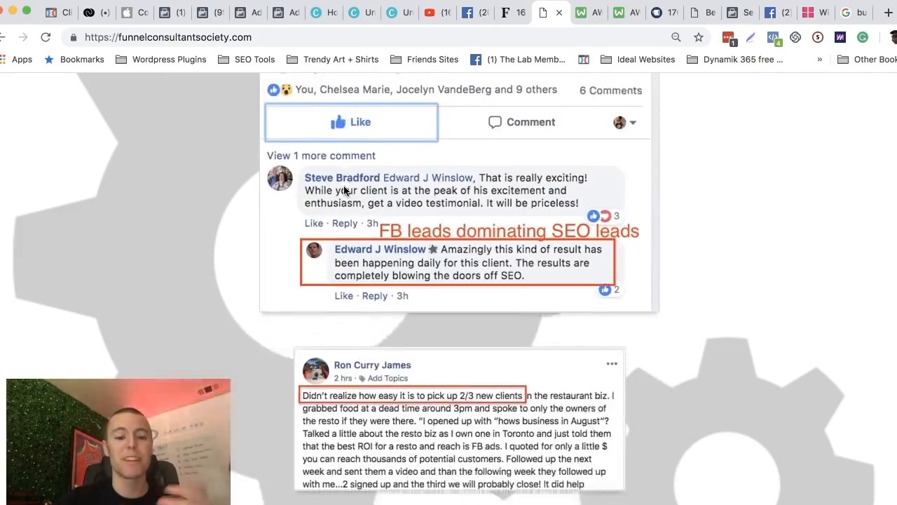
{"action": "scroll", "coordinate": [344, 191], "scroll_direction": "down", "scroll_amount": 20}
{"action": "scroll", "coordinate": [343, 190], "scroll_direction": "down", "scroll_amount": 20}
{"action": "scroll", "coordinate": [343, 190], "scroll_direction": "down", "scroll_amount": 20}
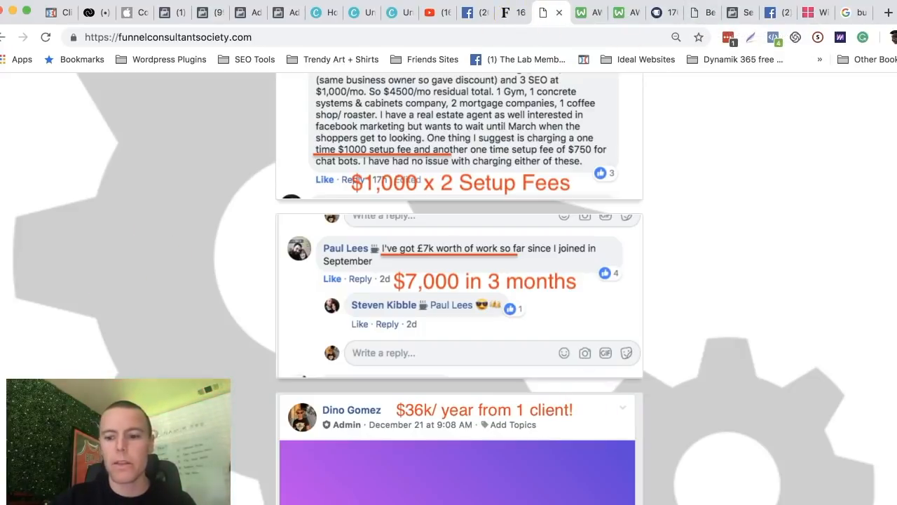
Bring up the "Facebook Ads Starter Guide" document in Google Docs and view its title page.
{"action": "left_click", "coordinate": [890, 503]}
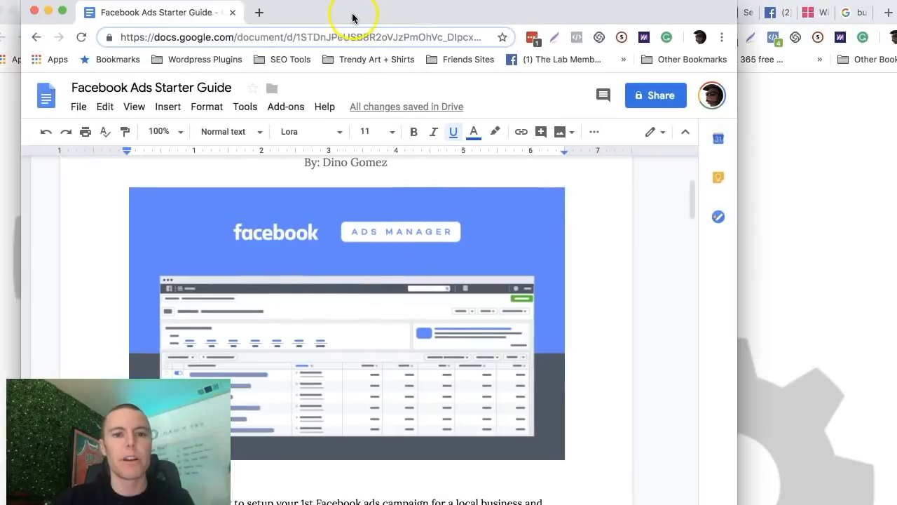
{"action": "left_click", "coordinate": [338, 13]}
{"action": "scroll", "coordinate": [370, 259], "scroll_direction": "up", "scroll_amount": 5}
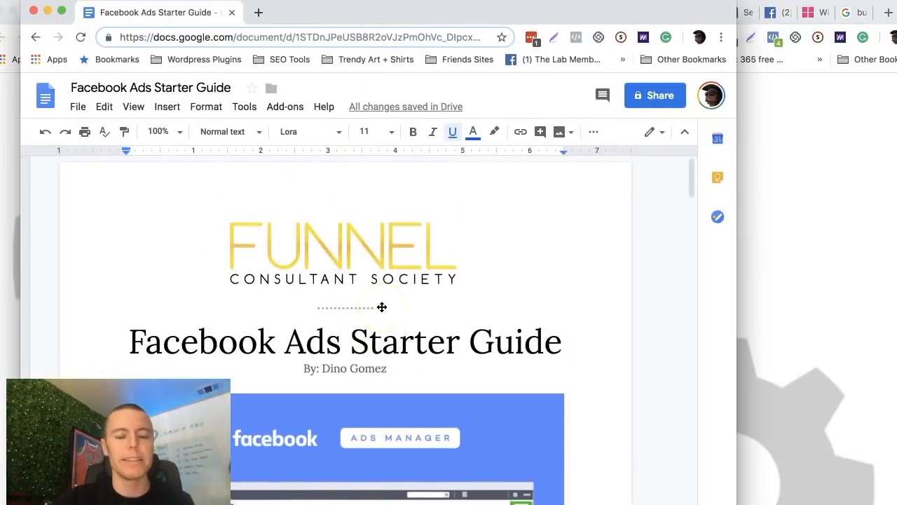
{"action": "scroll", "coordinate": [381, 307], "scroll_direction": "down", "scroll_amount": 1}
{"action": "left_click", "coordinate": [405, 240]}
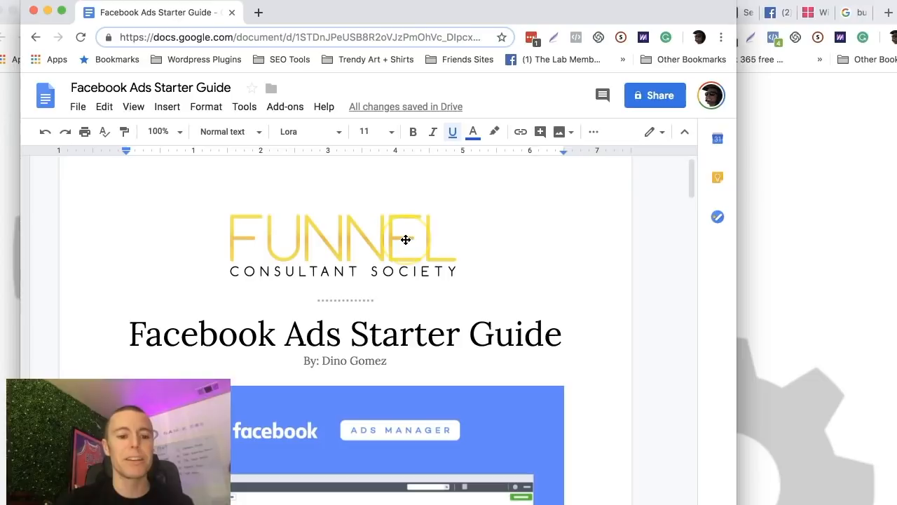
{"action": "left_click", "coordinate": [423, 262]}
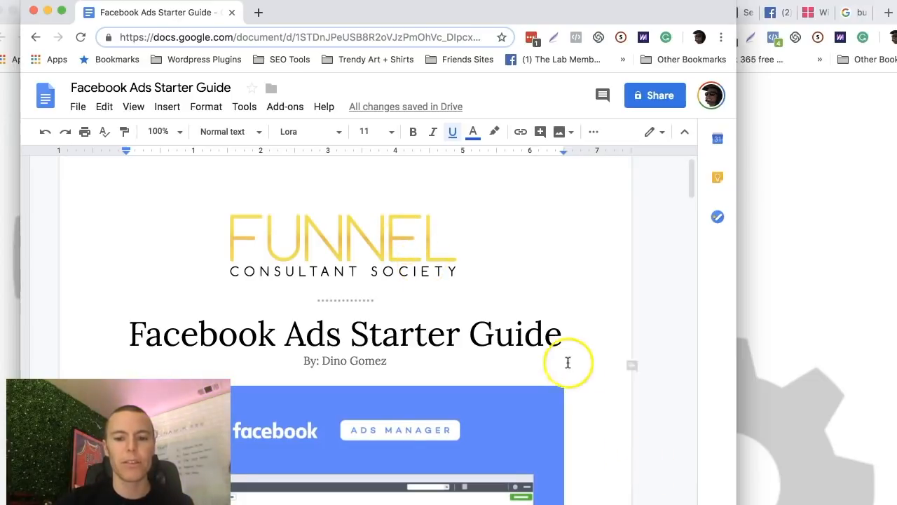
Read the starter guide from its introduction to the numbered steps beginning with creating a Business Manager account, and minimize the document window.
{"action": "scroll", "coordinate": [475, 291], "scroll_direction": "down", "scroll_amount": 5}
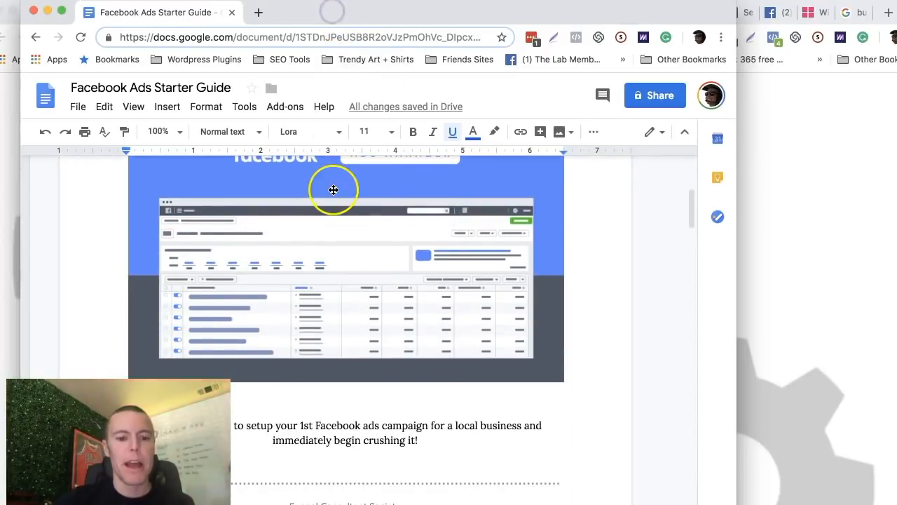
{"action": "scroll", "coordinate": [330, 190], "scroll_direction": "down", "scroll_amount": 2}
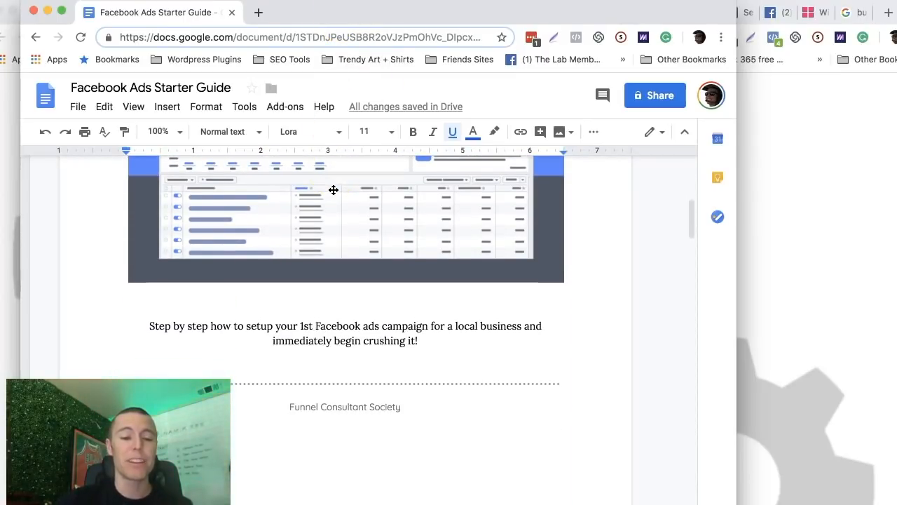
{"action": "scroll", "coordinate": [333, 190], "scroll_direction": "down", "scroll_amount": 3}
{"action": "scroll", "coordinate": [334, 190], "scroll_direction": "down", "scroll_amount": 6}
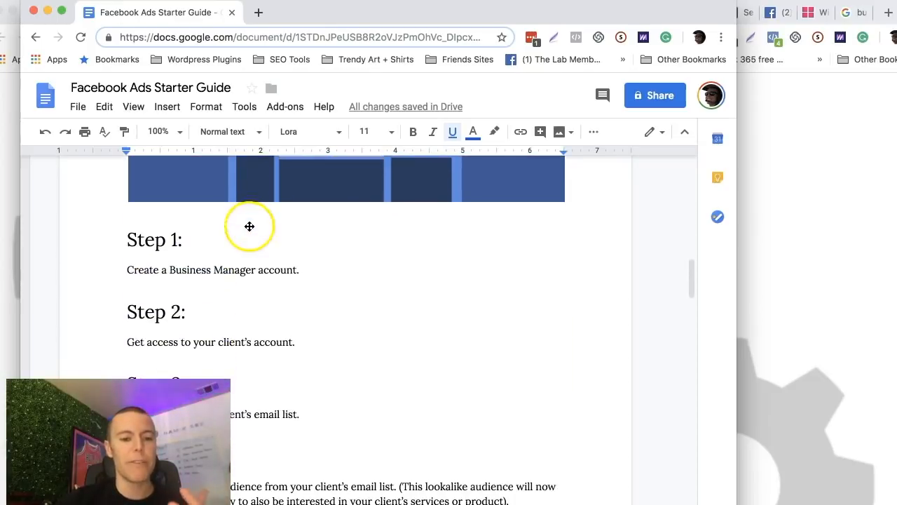
{"action": "scroll", "coordinate": [252, 226], "scroll_direction": "down", "scroll_amount": 3}
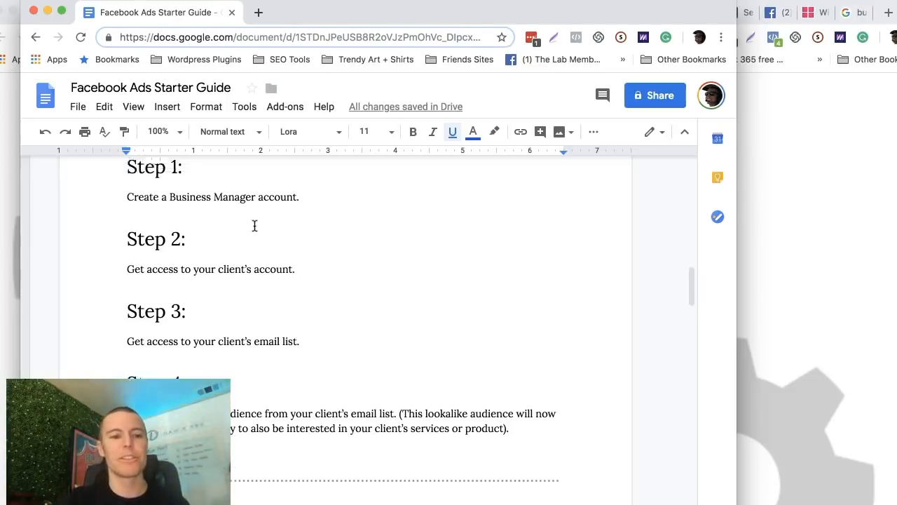
{"action": "scroll", "coordinate": [254, 225], "scroll_direction": "up", "scroll_amount": 5}
{"action": "scroll", "coordinate": [254, 225], "scroll_direction": "down", "scroll_amount": 1}
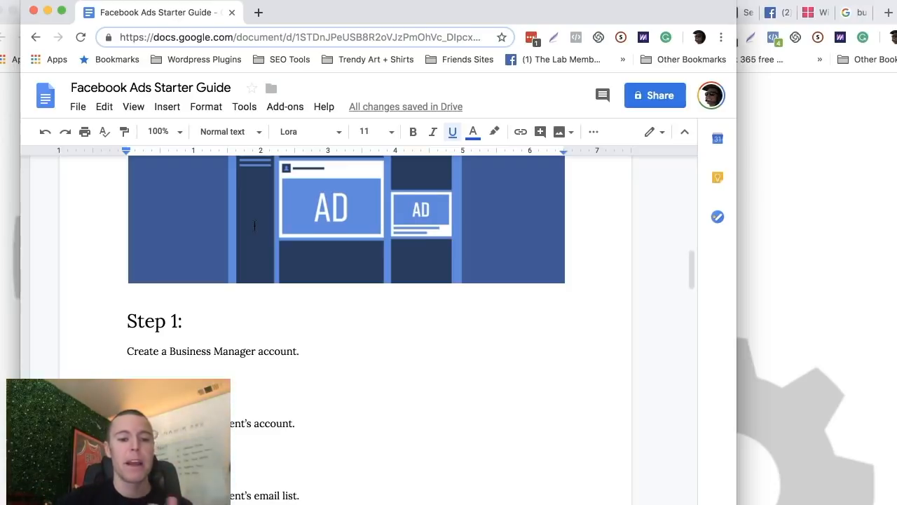
{"action": "scroll", "coordinate": [255, 225], "scroll_direction": "down", "scroll_amount": 1}
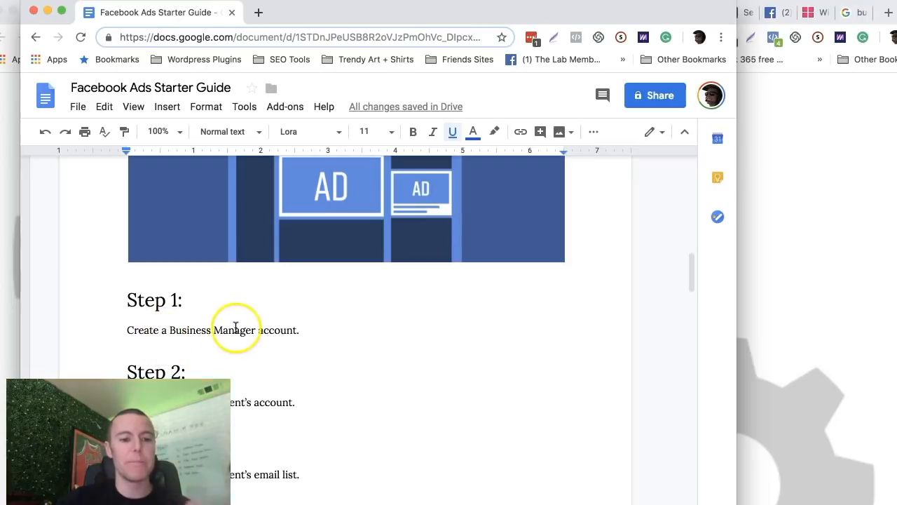
{"action": "left_click", "coordinate": [48, 12]}
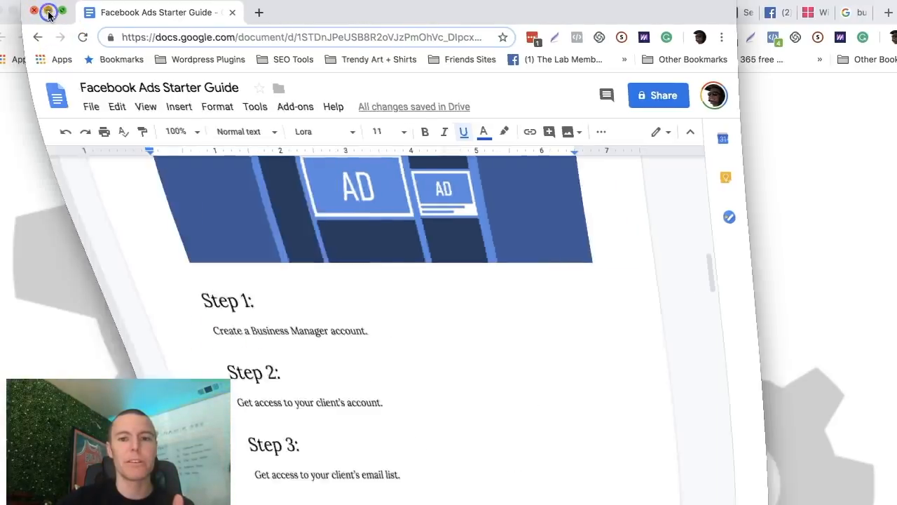
On the AWW whiteboard with the Business Manager diagram, draw a freehand arrow from the "Facebook Business Manager" label to the briefcase icon.
{"action": "left_click", "coordinate": [583, 12]}
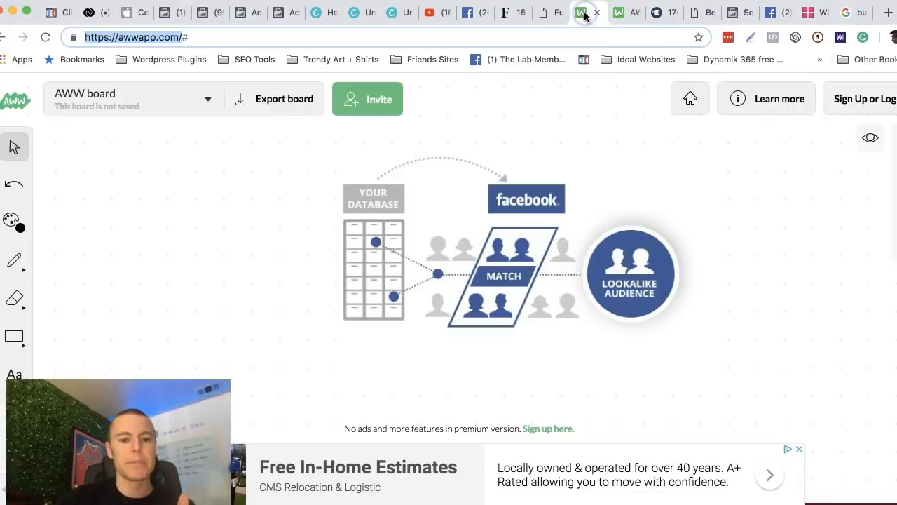
{"action": "left_click", "coordinate": [620, 13]}
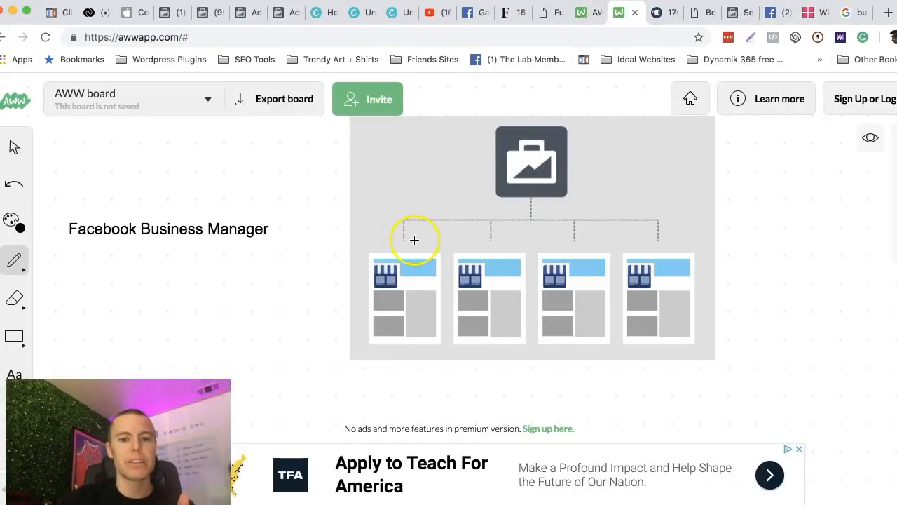
{"action": "scroll", "coordinate": [415, 240], "scroll_direction": "up", "scroll_amount": 2}
{"action": "scroll", "coordinate": [414, 239], "scroll_direction": "down", "scroll_amount": 4}
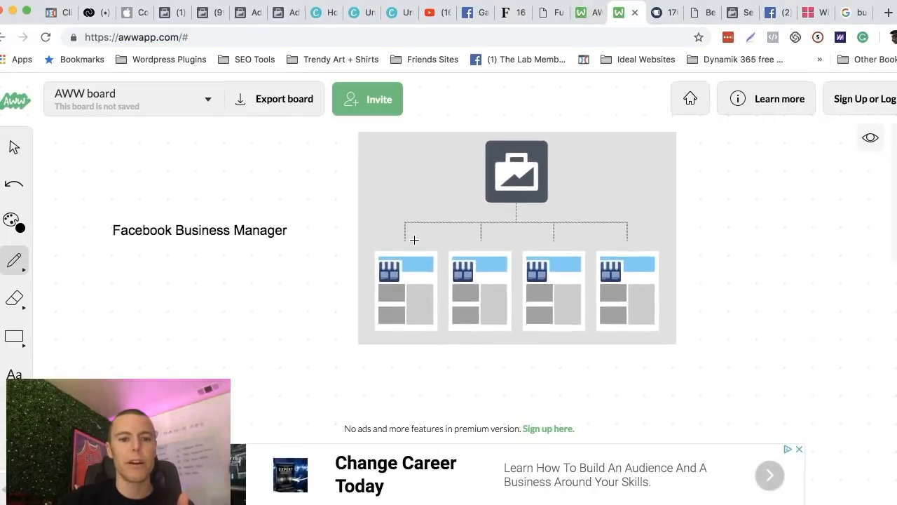
{"action": "scroll", "coordinate": [415, 240], "scroll_direction": "up", "scroll_amount": 1}
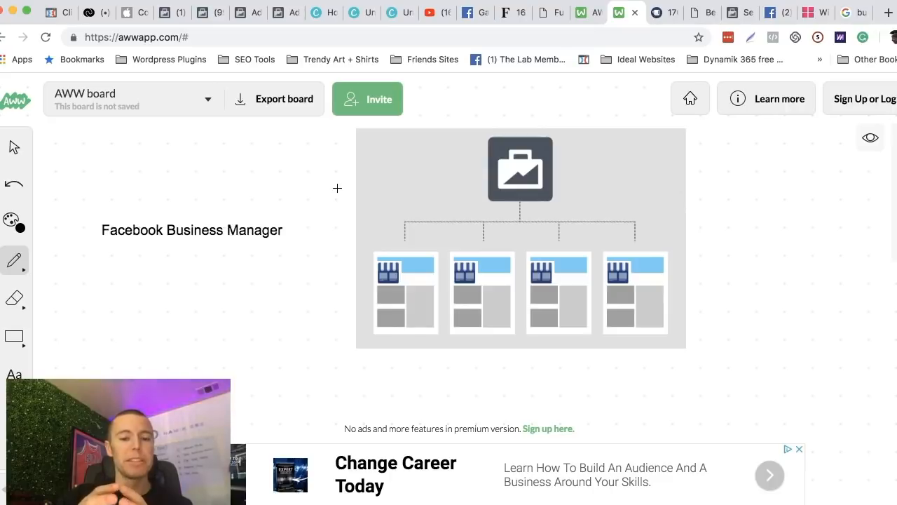
{"action": "left_click", "coordinate": [13, 262]}
{"action": "left_click", "coordinate": [13, 263]}
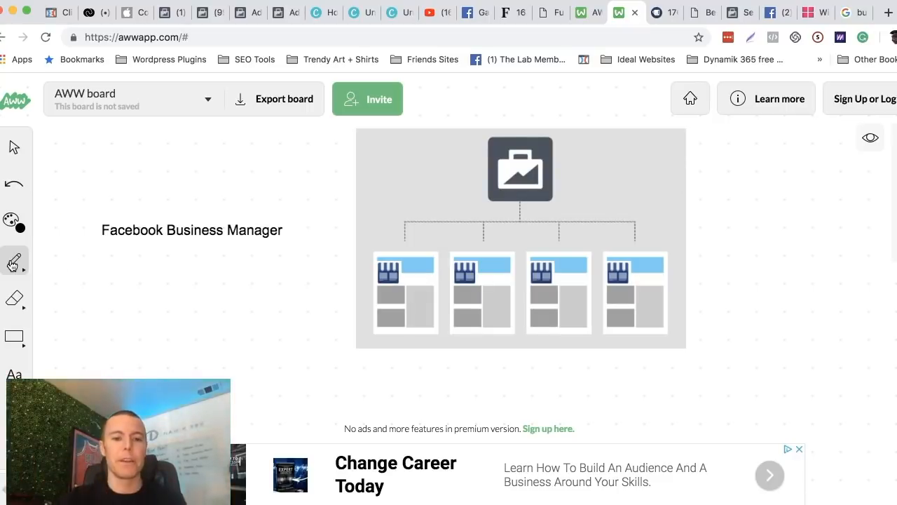
{"action": "mouse_move", "coordinate": [301, 211]}
{"action": "left_mouse_down"}
{"action": "mouse_move", "coordinate": [430, 190]}
{"action": "mouse_move", "coordinate": [453, 166]}
{"action": "mouse_move", "coordinate": [431, 193]}
{"action": "left_mouse_up"}
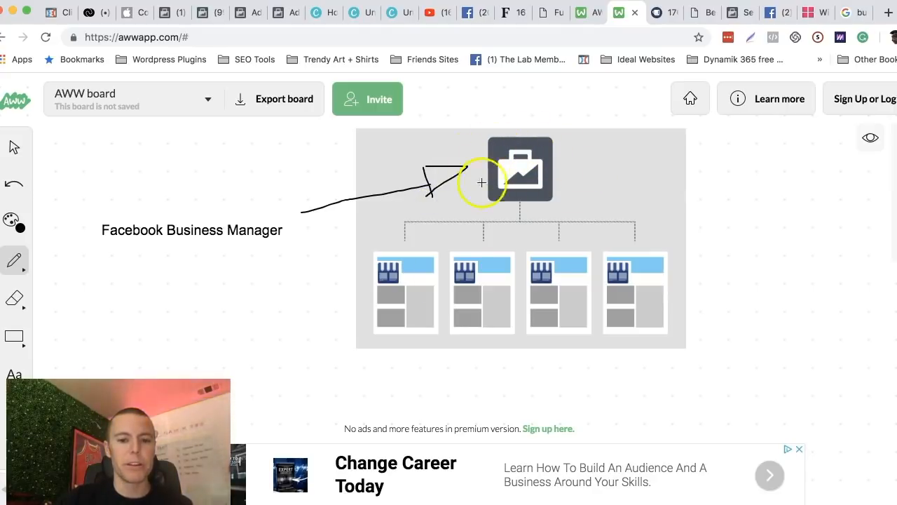
Handwrite the numbers 1, 2, 3 and 4 beneath the four page thumbnails in the diagram.
{"action": "left_click_drag", "start_coordinate": [394, 339], "coordinate": [394, 367]}
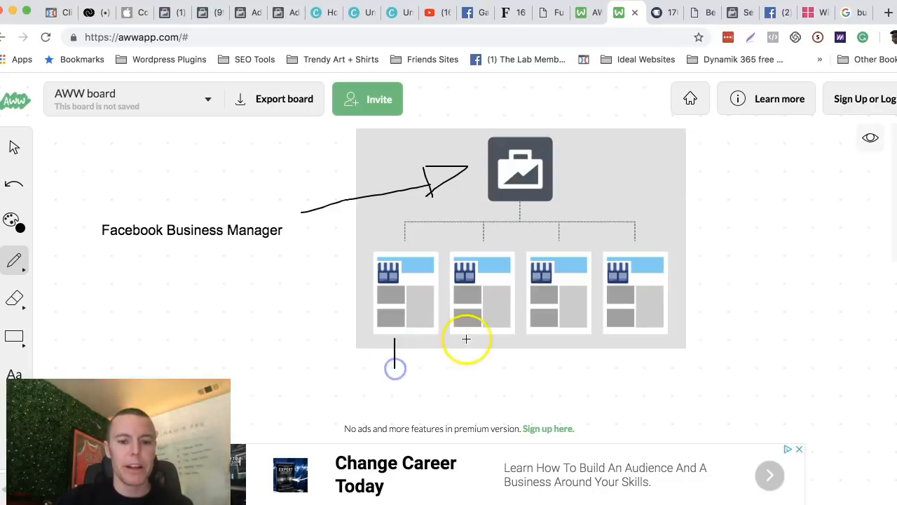
{"action": "left_click_drag", "start_coordinate": [481, 334], "coordinate": [476, 365]}
{"action": "left_click_drag", "start_coordinate": [540, 343], "coordinate": [544, 375]}
{"action": "mouse_move", "coordinate": [620, 333]}
{"action": "left_mouse_down"}
{"action": "mouse_move", "coordinate": [645, 347]}
{"action": "mouse_move", "coordinate": [646, 376]}
{"action": "left_mouse_up"}
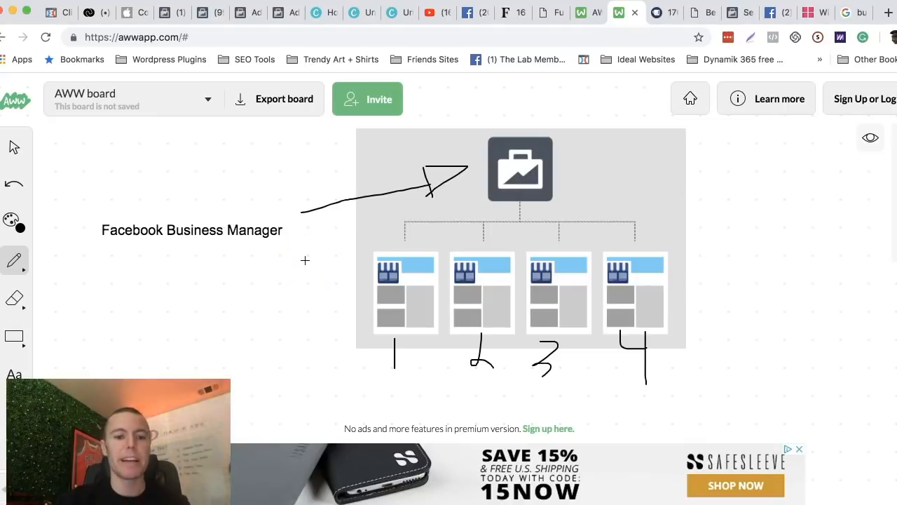
Circle the "Facebook Business Manager" label freehand and draw an arrow pointing into the circle from above.
{"action": "mouse_move", "coordinate": [172, 177]}
{"action": "left_mouse_down"}
{"action": "mouse_move", "coordinate": [86, 231]}
{"action": "mouse_move", "coordinate": [249, 274]}
{"action": "mouse_move", "coordinate": [285, 214]}
{"action": "mouse_move", "coordinate": [182, 172]}
{"action": "mouse_move", "coordinate": [168, 180]}
{"action": "left_mouse_up"}
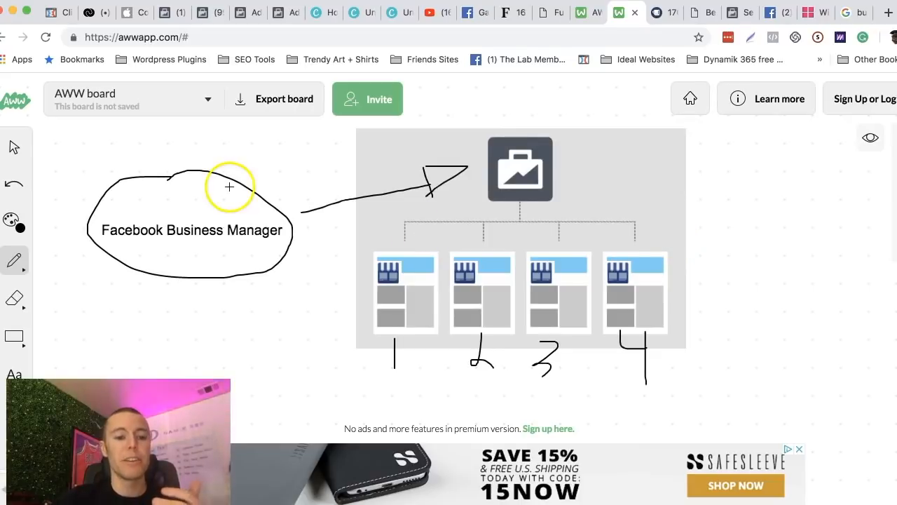
{"action": "mouse_move", "coordinate": [145, 157]}
{"action": "left_mouse_down"}
{"action": "mouse_move", "coordinate": [189, 205]}
{"action": "mouse_move", "coordinate": [178, 189]}
{"action": "left_mouse_up"}
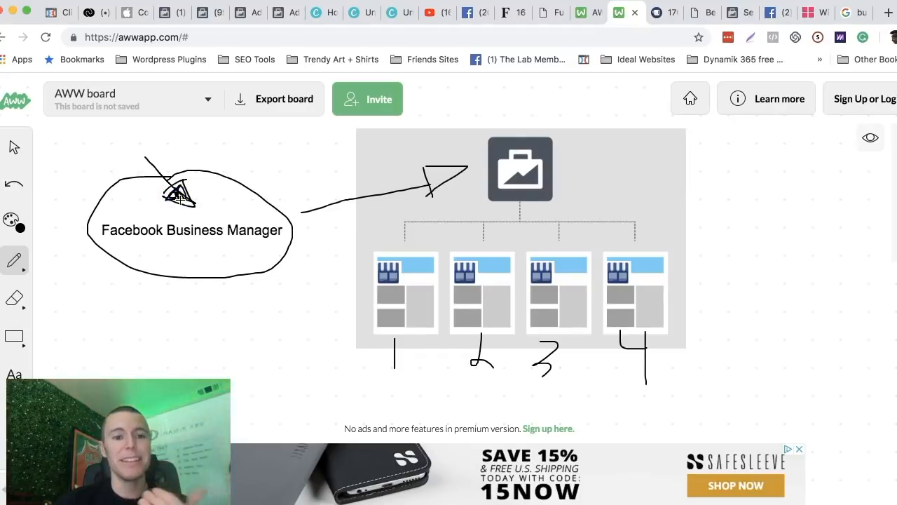
Switch to the Business Manager home page and view it from the top, above the ad accounts list.
{"action": "left_click", "coordinate": [204, 14]}
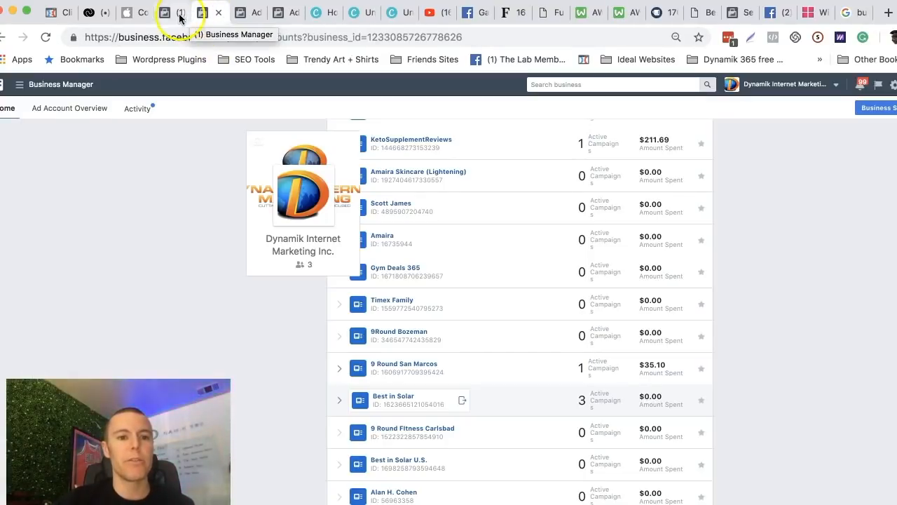
{"action": "left_click", "coordinate": [180, 15]}
{"action": "left_click", "coordinate": [207, 14]}
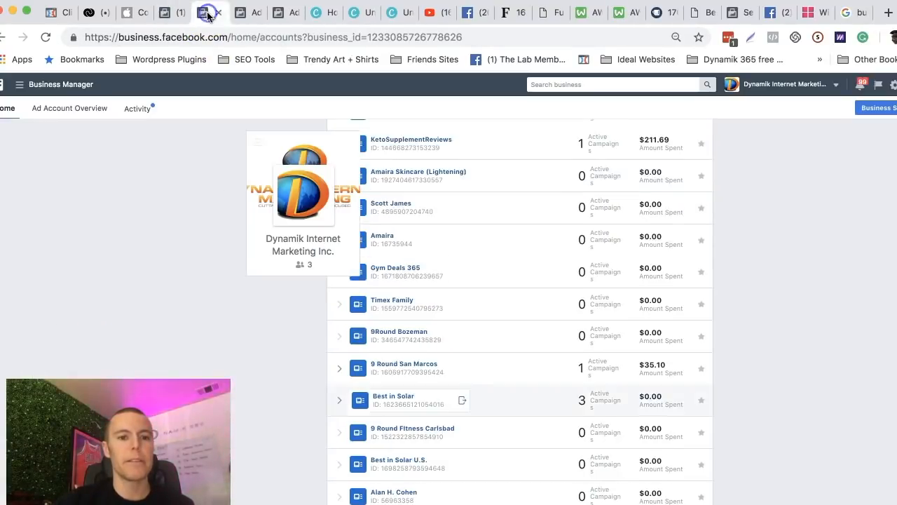
{"action": "left_click", "coordinate": [238, 14]}
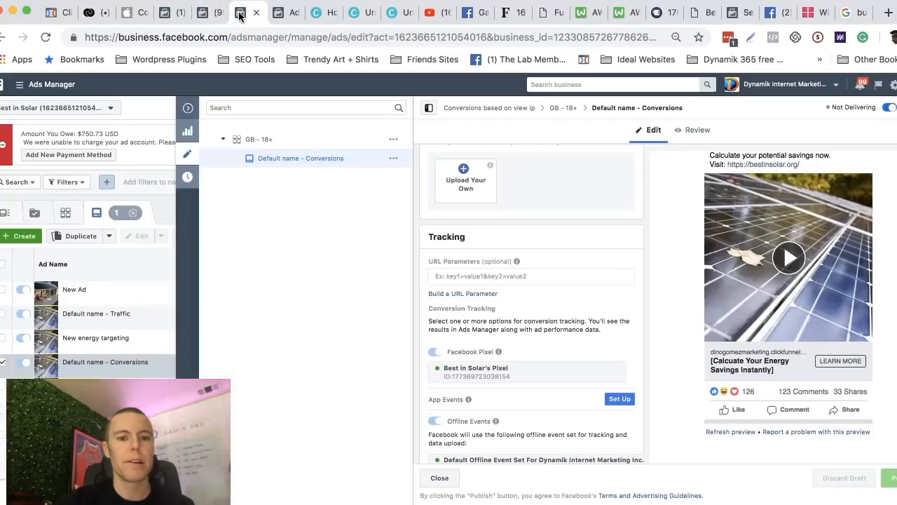
{"action": "left_click", "coordinate": [216, 16]}
{"action": "scroll", "coordinate": [222, 202], "scroll_direction": "up", "scroll_amount": 10}
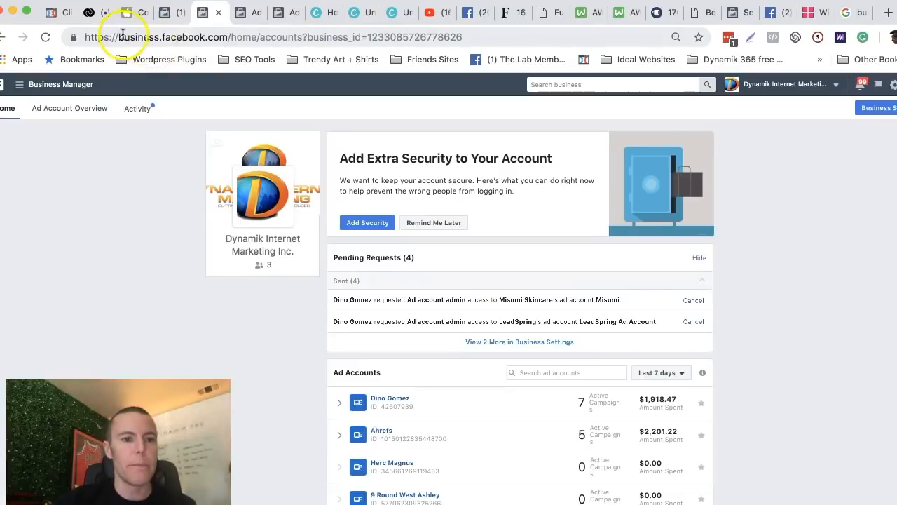
Highlight business.facebook.com in the Business Manager web address, and open Business Settings.
{"action": "left_click_drag", "start_coordinate": [114, 37], "coordinate": [229, 36]}
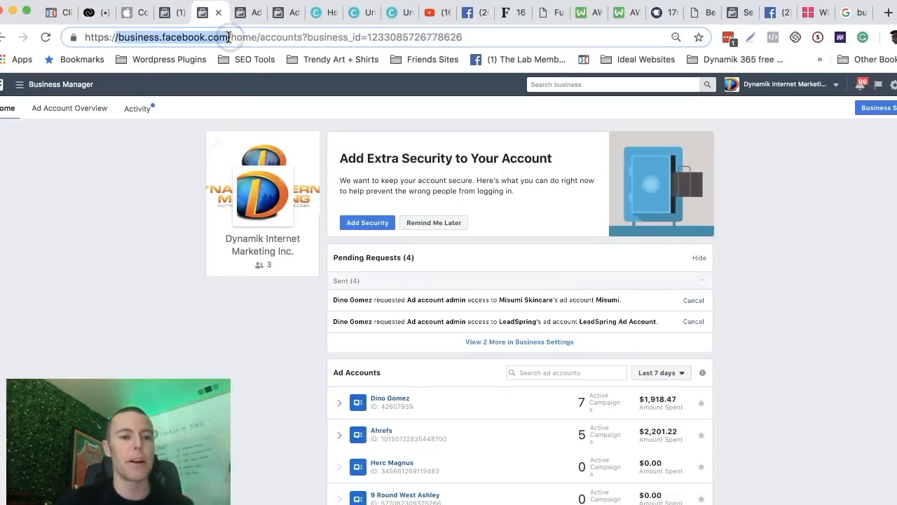
{"action": "left_click", "coordinate": [138, 162]}
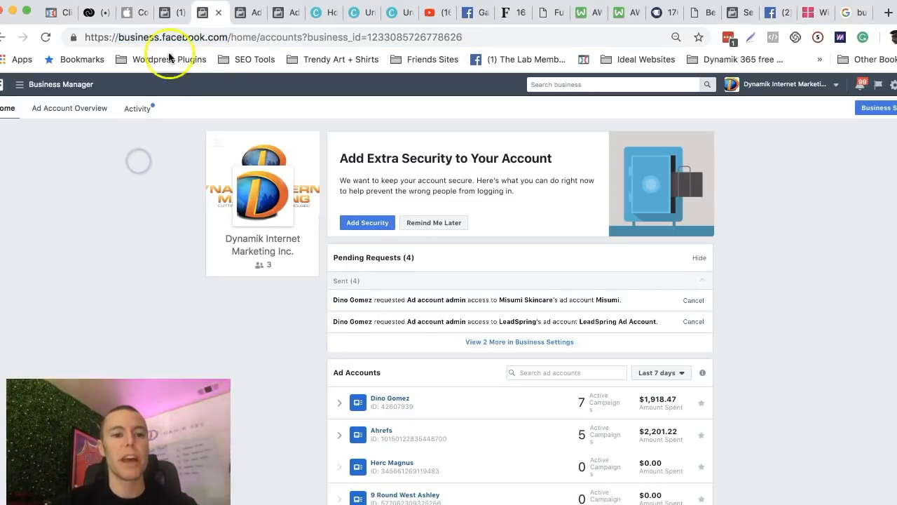
{"action": "left_click_drag", "start_coordinate": [119, 36], "coordinate": [222, 37]}
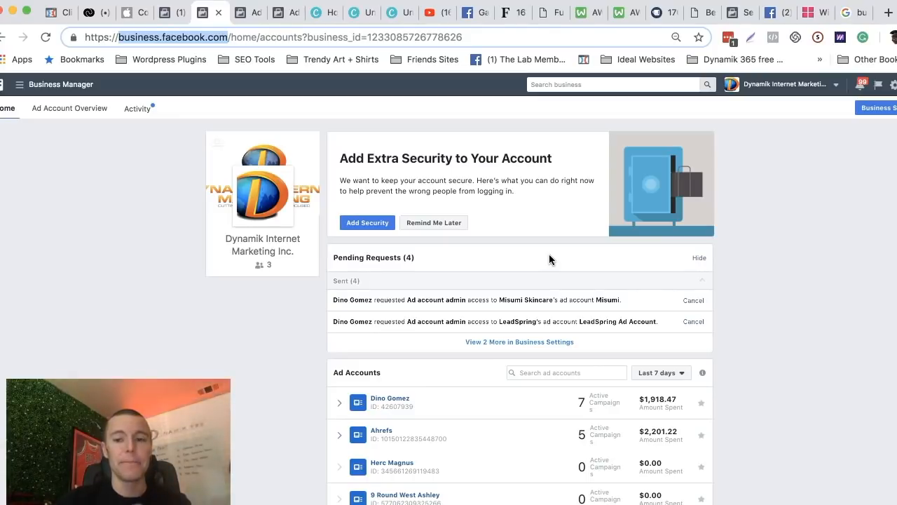
{"action": "left_click", "coordinate": [878, 113]}
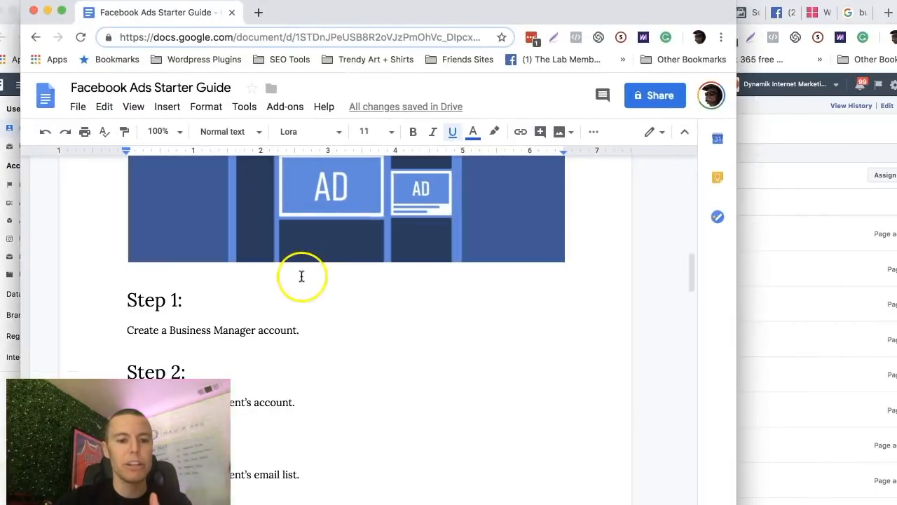
In the Facebook Ads Starter Guide, highlight the Step 1 and Step 2 instructions, and minimize the document window.
{"action": "left_click_drag", "start_coordinate": [126, 329], "coordinate": [300, 338]}
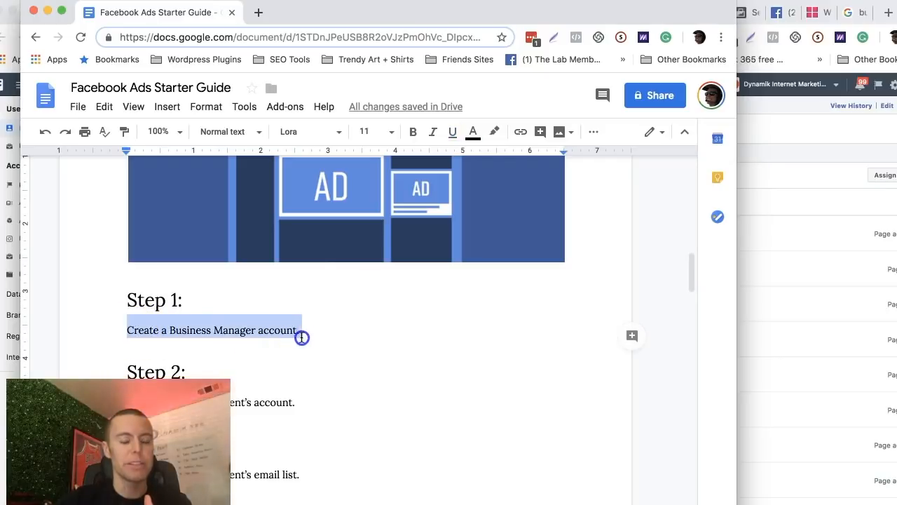
{"action": "scroll", "coordinate": [316, 293], "scroll_direction": "down", "scroll_amount": 3}
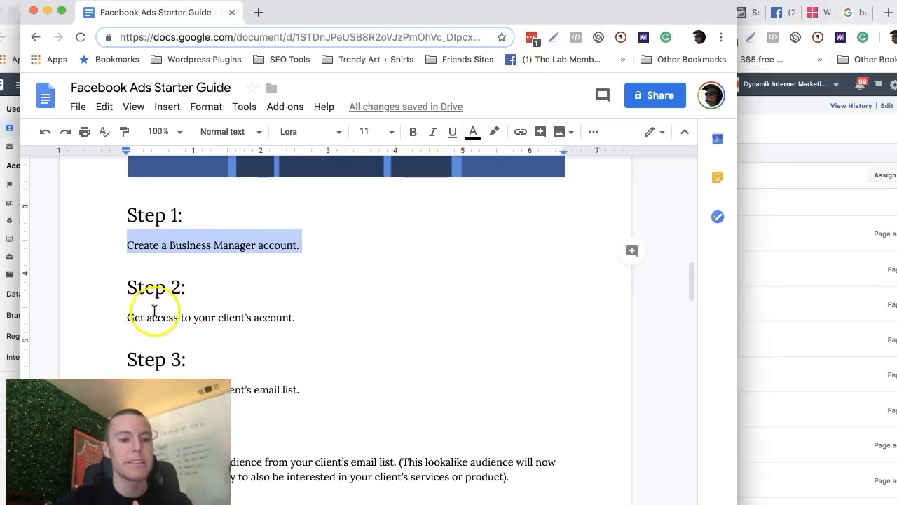
{"action": "left_click_drag", "start_coordinate": [126, 318], "coordinate": [293, 319]}
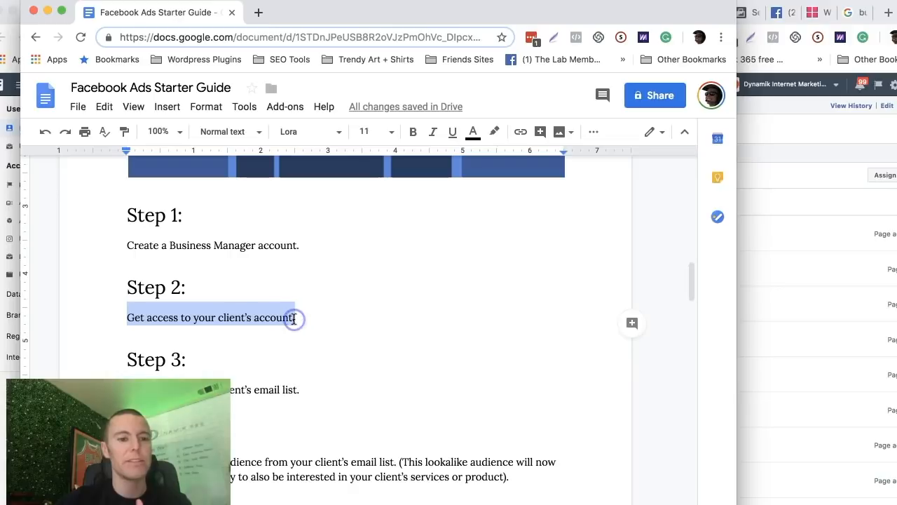
{"action": "left_click", "coordinate": [47, 10]}
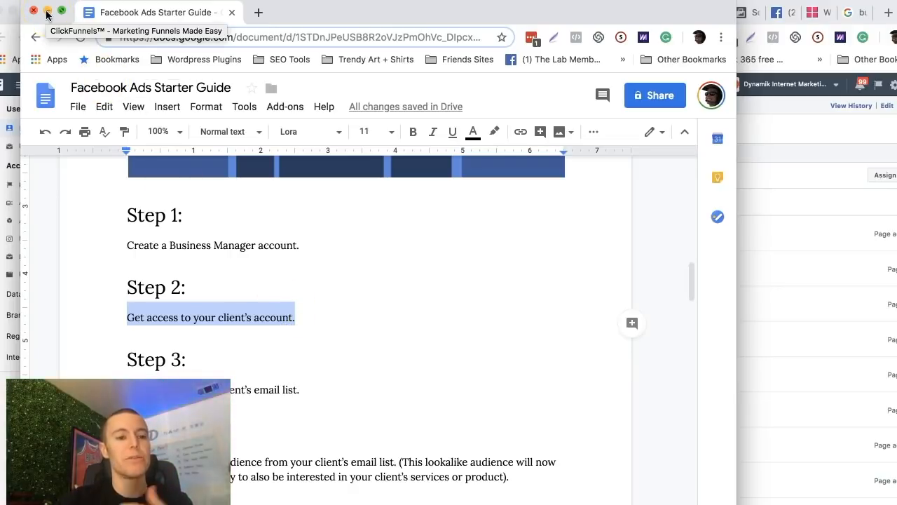
{"action": "left_click", "coordinate": [279, 291]}
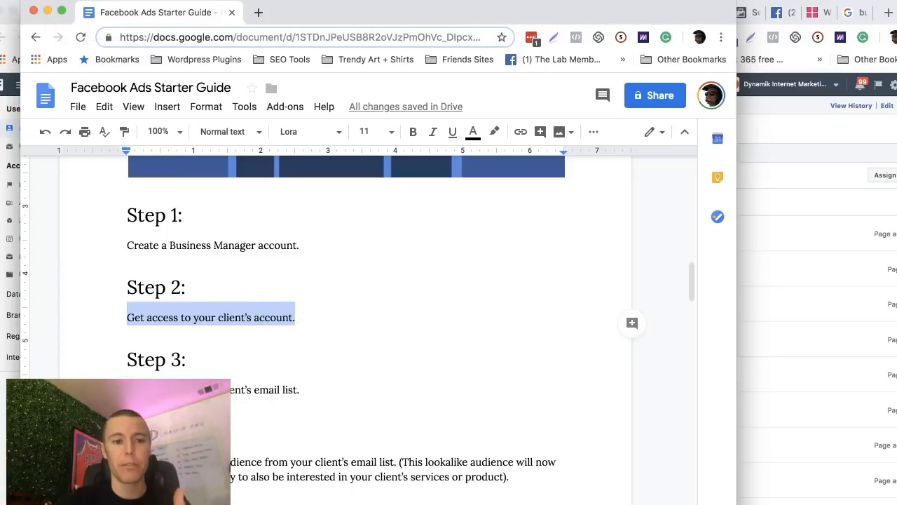
{"action": "left_click", "coordinate": [48, 12]}
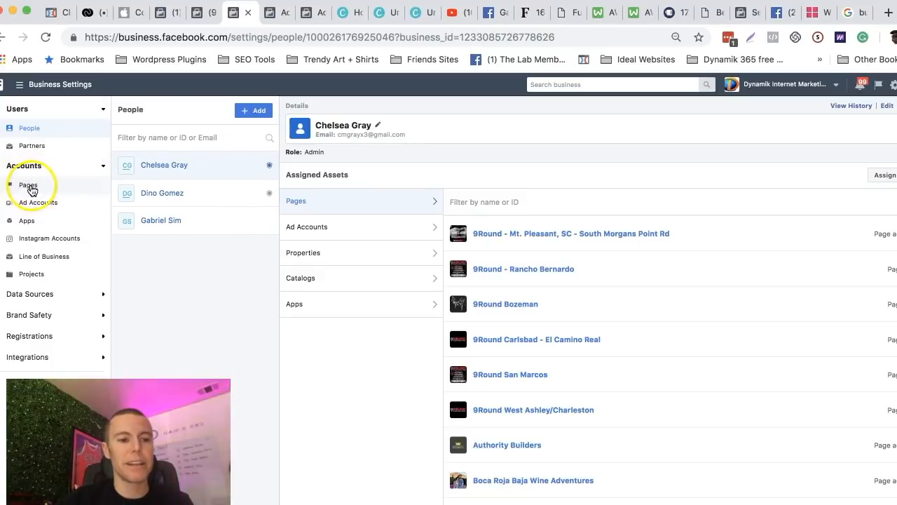
Open the Pages settings, review the options for adding or requesting access to a page, and dismiss them.
{"action": "left_click", "coordinate": [29, 186]}
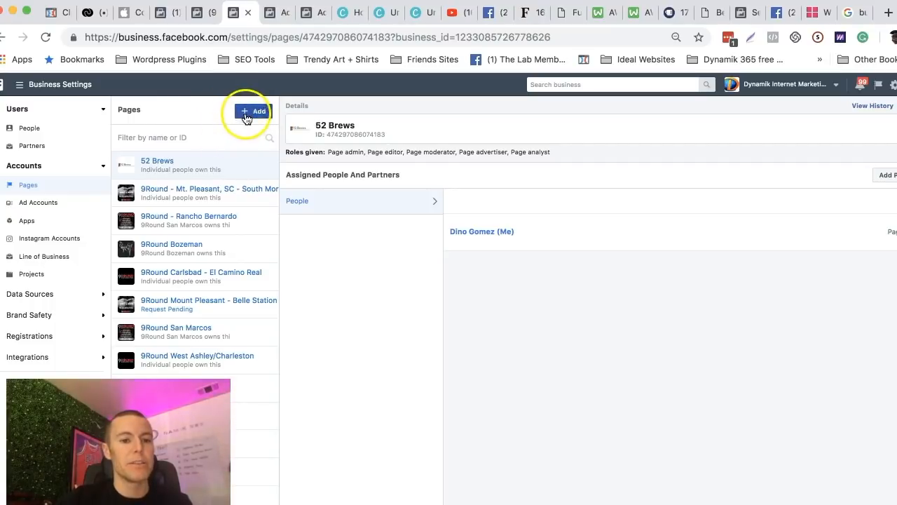
{"action": "left_click", "coordinate": [247, 113]}
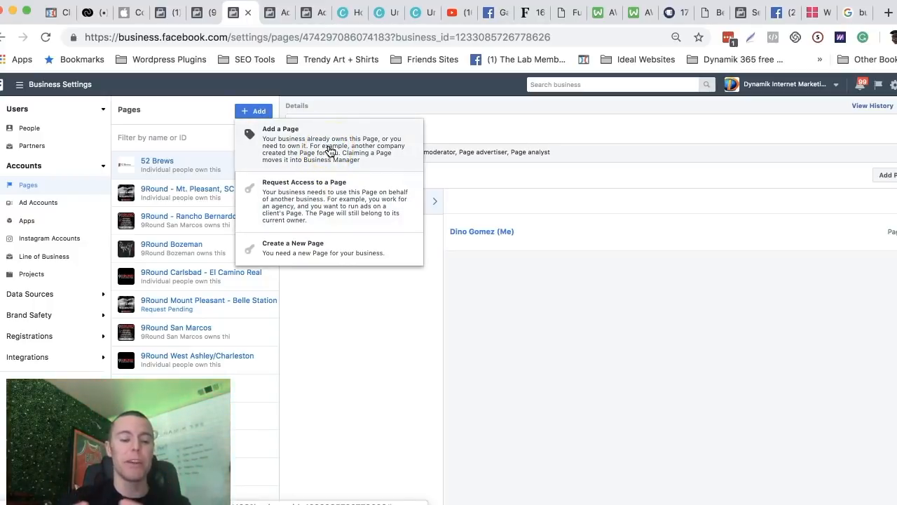
{"action": "left_click", "coordinate": [293, 146]}
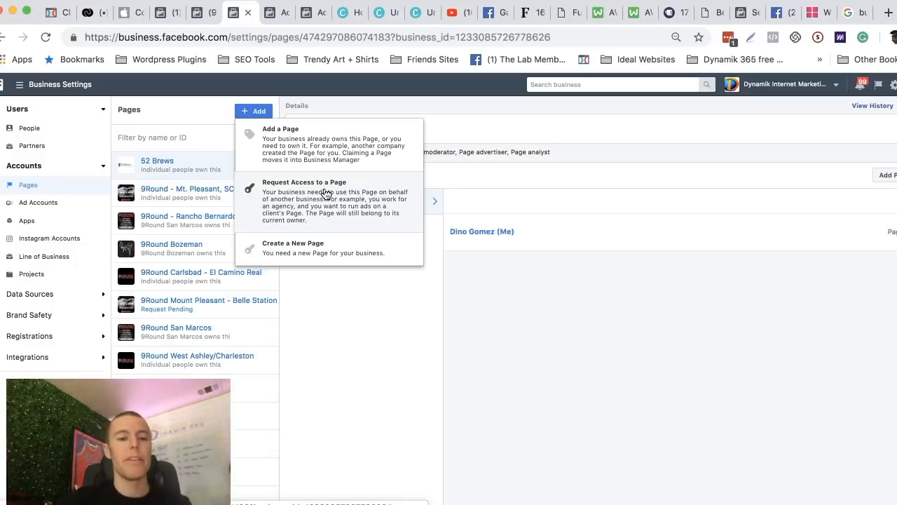
{"action": "left_click", "coordinate": [300, 93]}
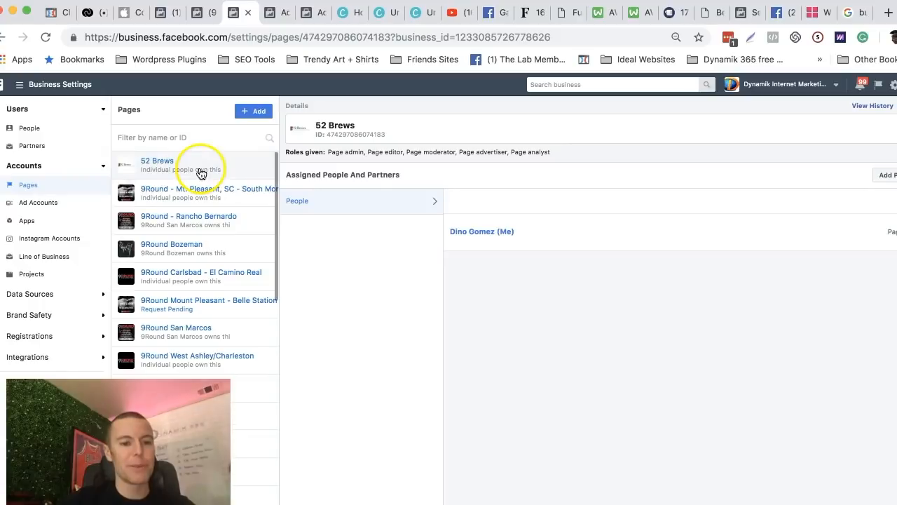
Open the Ad Accounts settings and review the options for adding, requesting access to, or creating an ad account.
{"action": "left_click", "coordinate": [39, 204]}
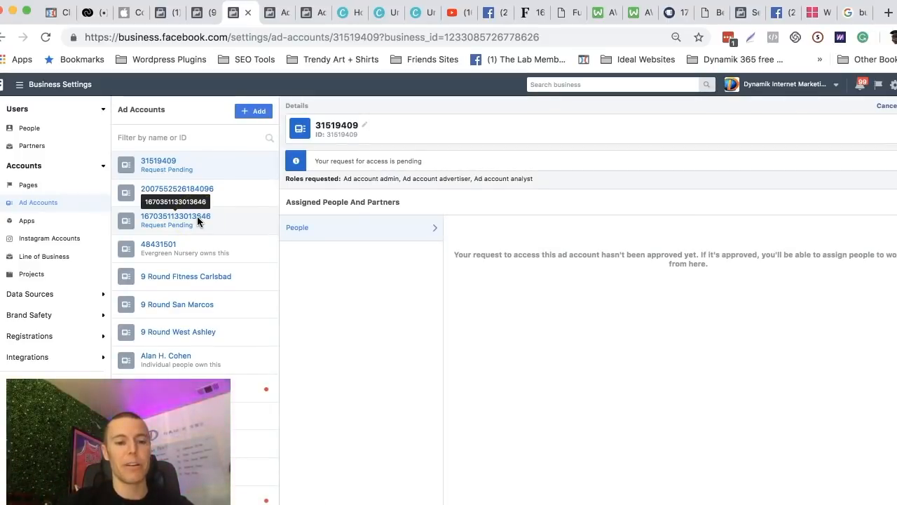
{"action": "left_click", "coordinate": [246, 116]}
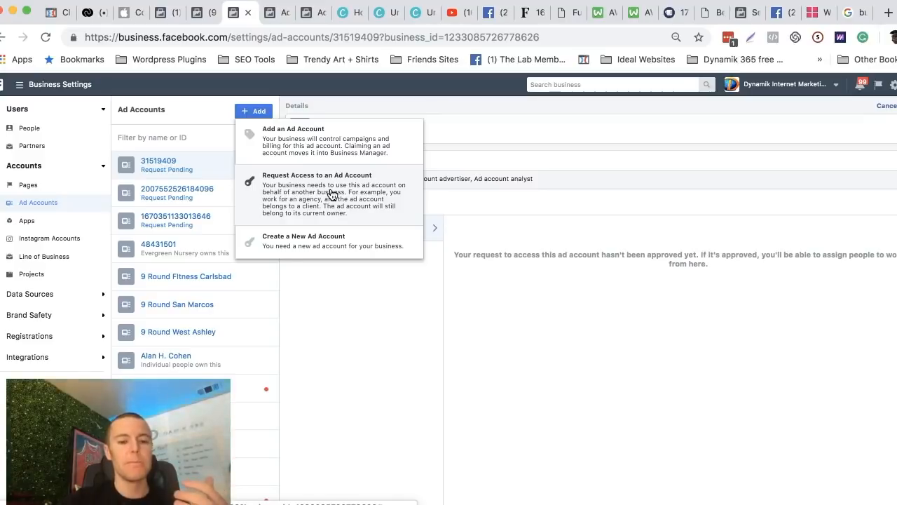
{"action": "left_click", "coordinate": [296, 243]}
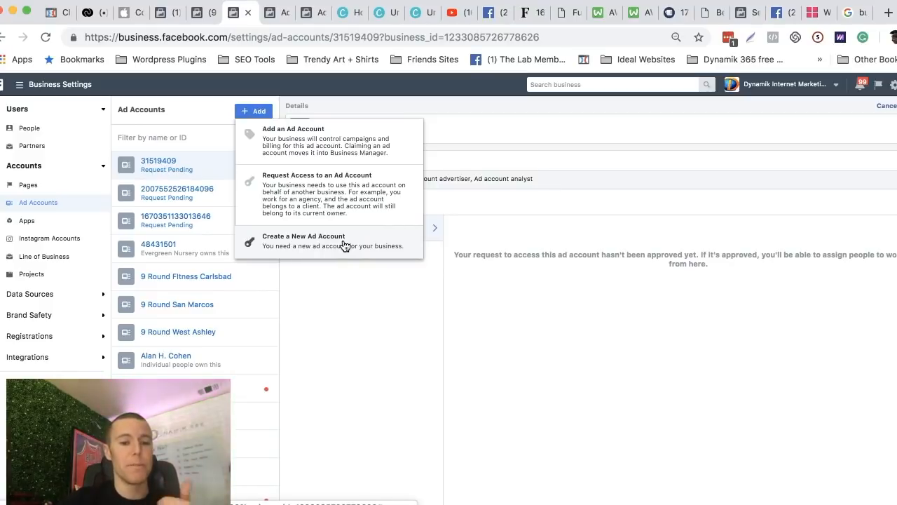
{"action": "left_click", "coordinate": [316, 192]}
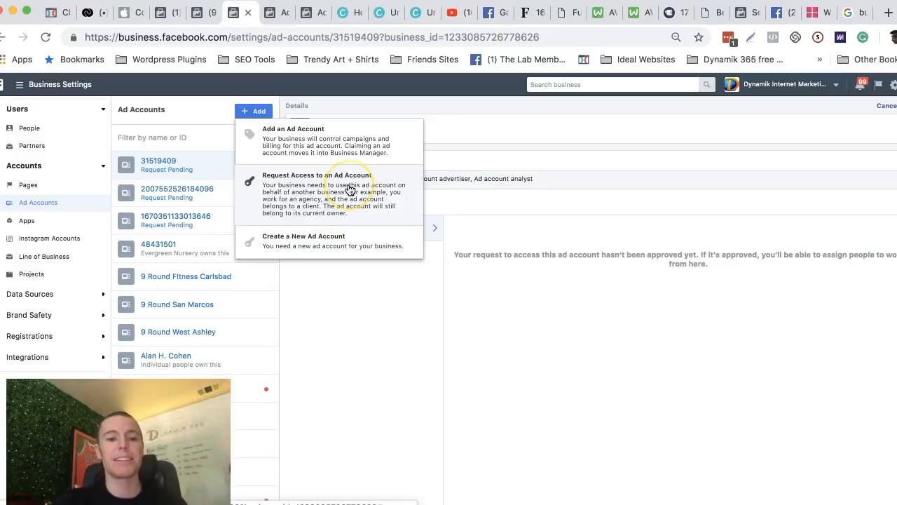
Open the Request Access to Ad Account dialog, examine its ad account ID field and instructions, and close it without submitting.
{"action": "left_click", "coordinate": [349, 188]}
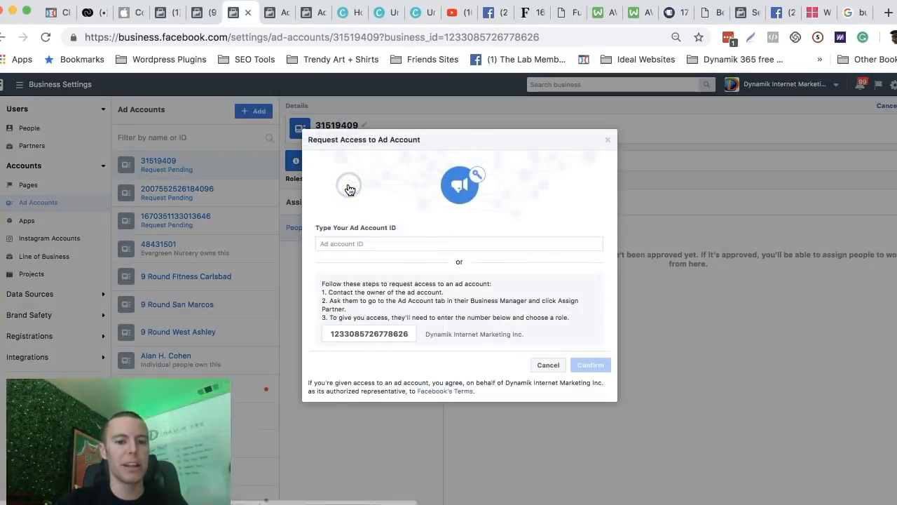
{"action": "left_click", "coordinate": [394, 242]}
{"action": "left_click_drag", "start_coordinate": [399, 229], "coordinate": [315, 227]}
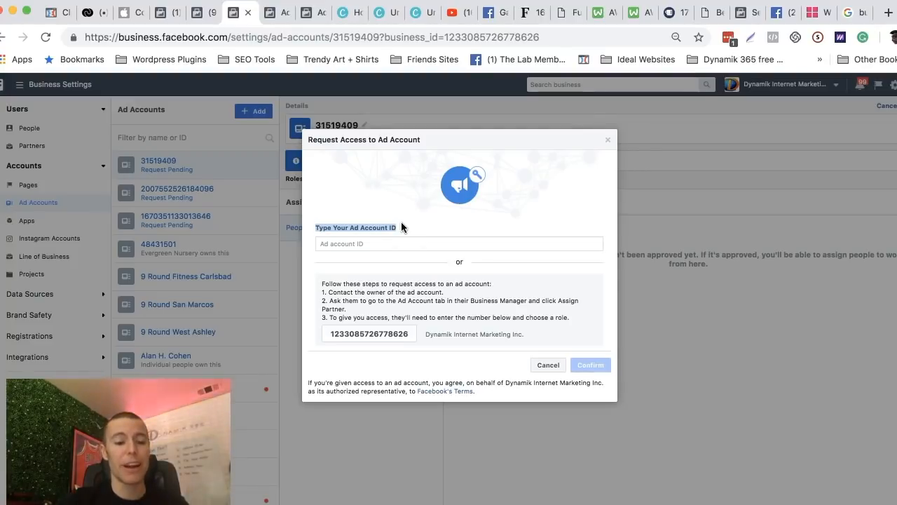
{"action": "left_click", "coordinate": [338, 335]}
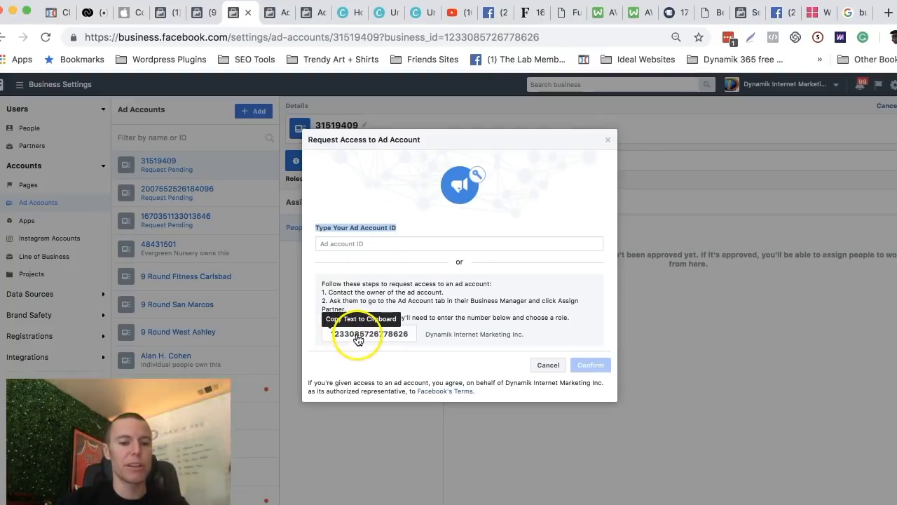
{"action": "left_click", "coordinate": [340, 243]}
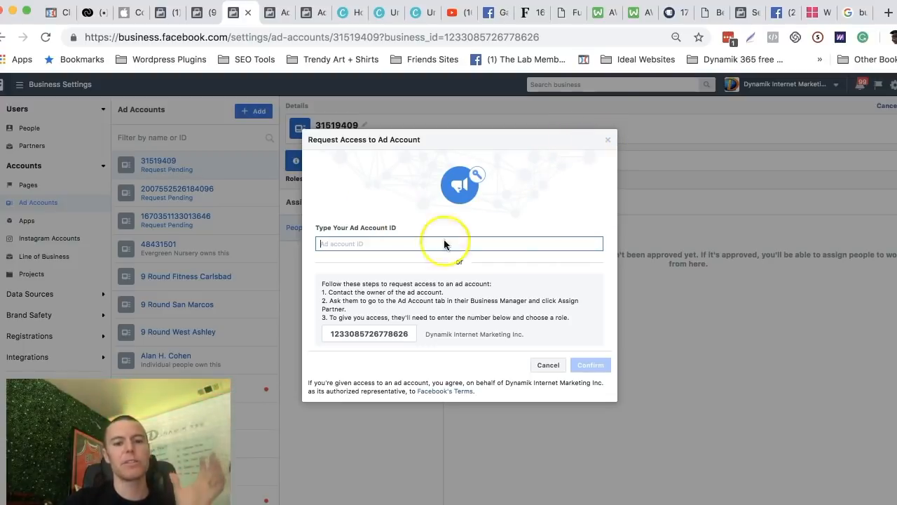
{"action": "left_click", "coordinate": [607, 140]}
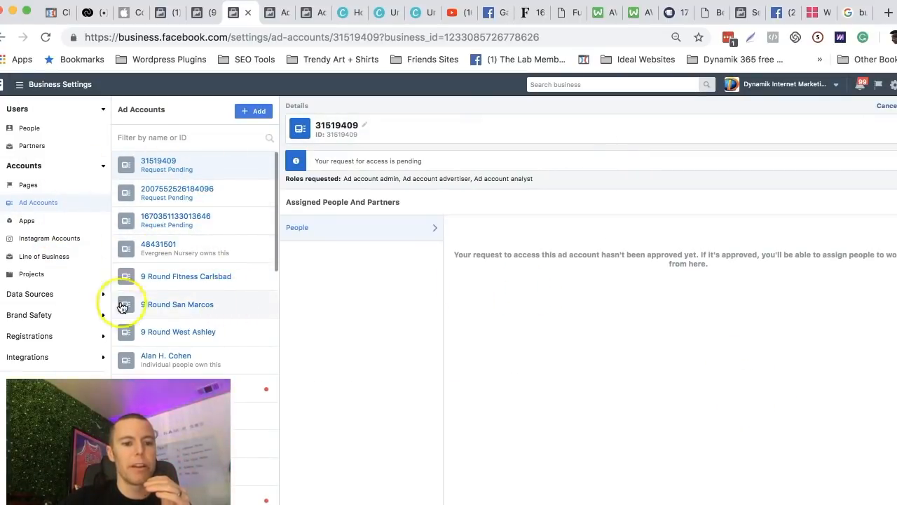
View the details and assigned people of the 9 Round Fitness Carlsbad ad account.
{"action": "left_click", "coordinate": [183, 284]}
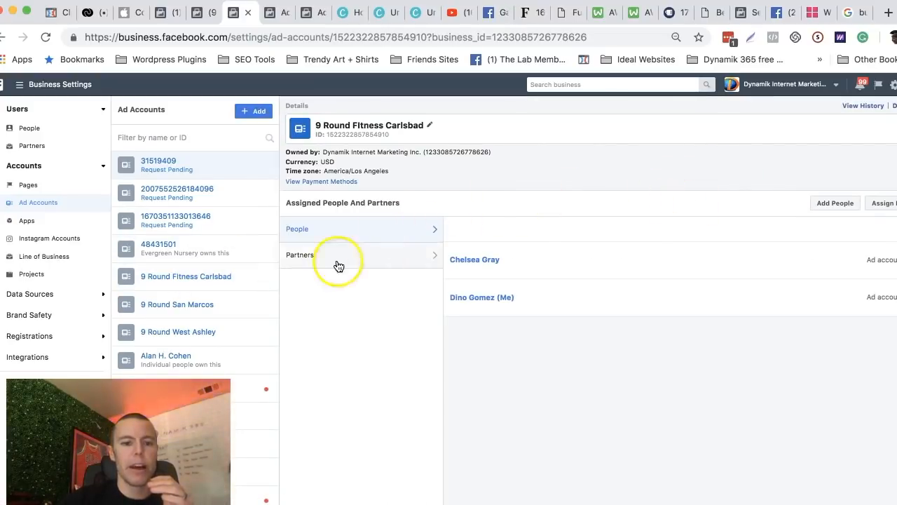
{"action": "left_click", "coordinate": [165, 281]}
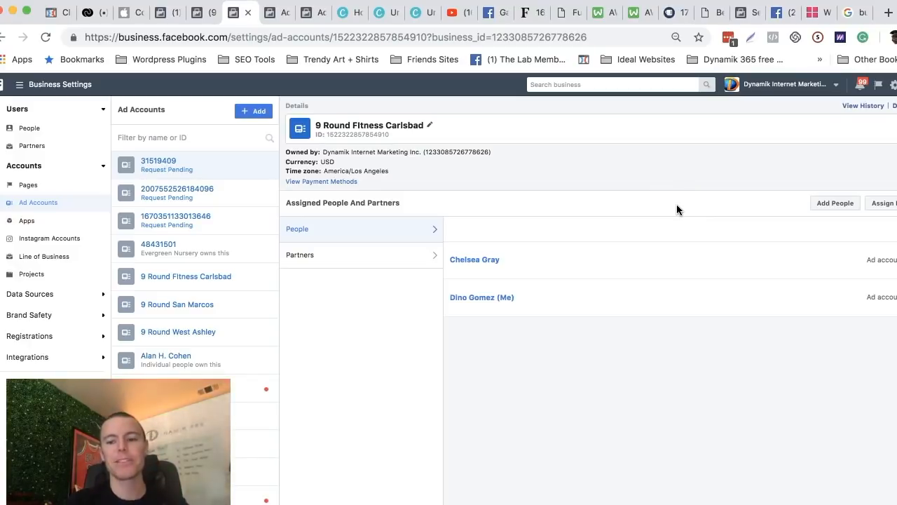
Return to the Facebook Ads Starter Guide, highlight the Step 3 instruction about the client's email list, and minimize the document window.
{"action": "left_click", "coordinate": [881, 502]}
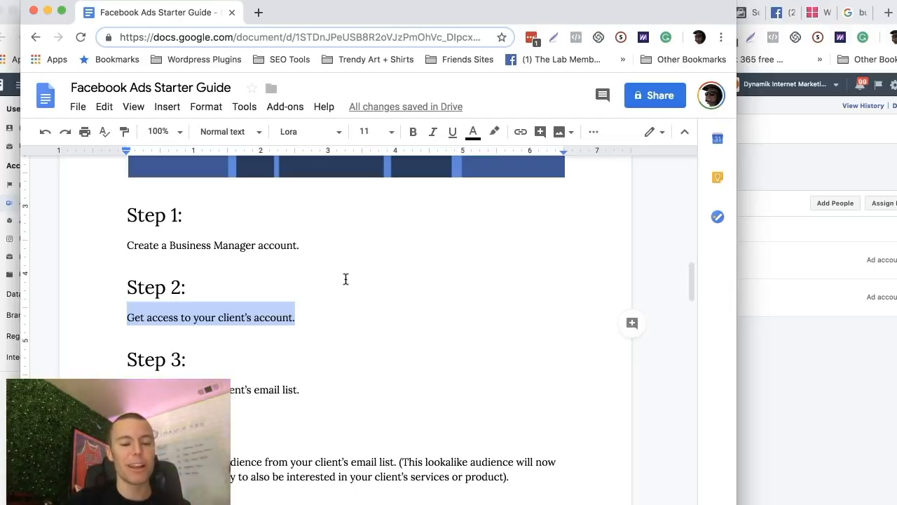
{"action": "left_click", "coordinate": [336, 258]}
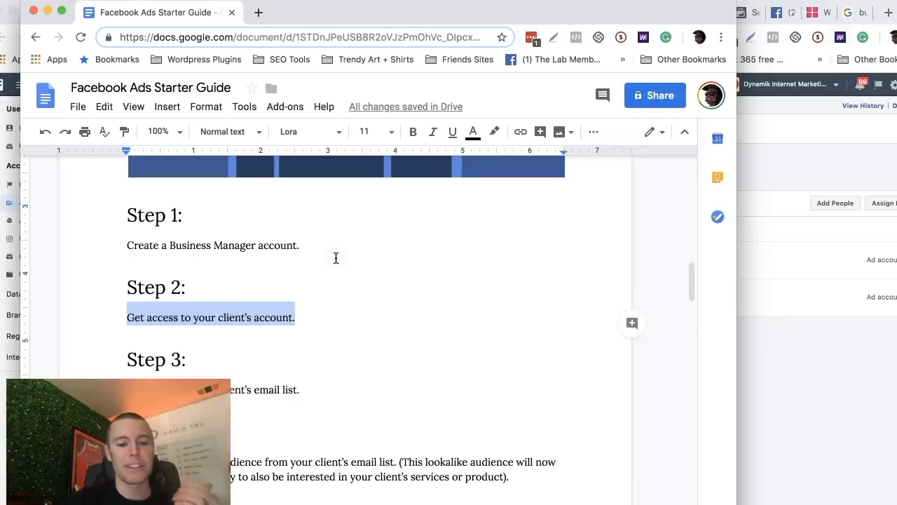
{"action": "scroll", "coordinate": [335, 258], "scroll_direction": "down", "scroll_amount": 1}
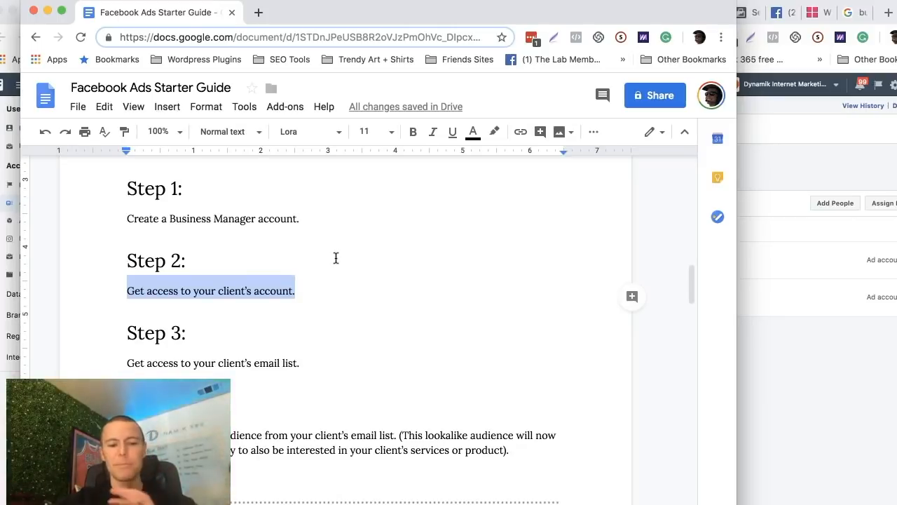
{"action": "scroll", "coordinate": [336, 258], "scroll_direction": "down", "scroll_amount": 5}
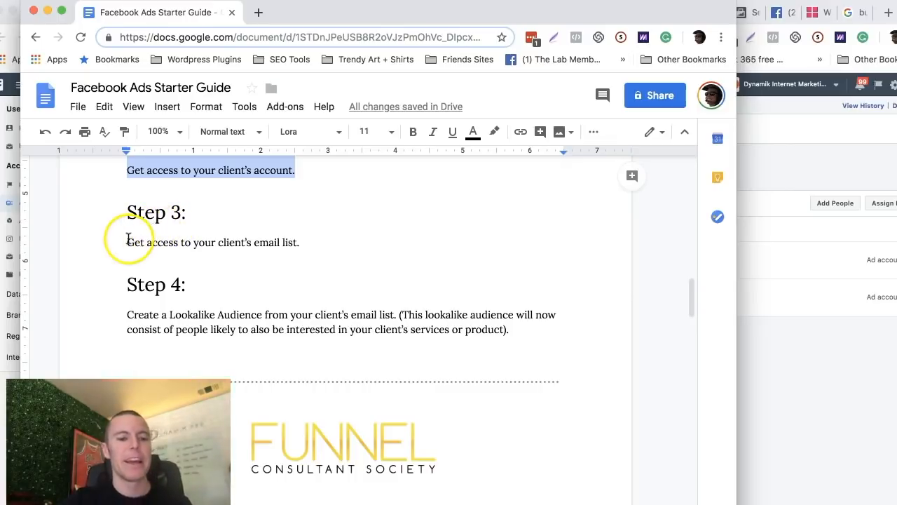
{"action": "left_click_drag", "start_coordinate": [127, 241], "coordinate": [316, 242]}
{"action": "left_click", "coordinate": [320, 241]}
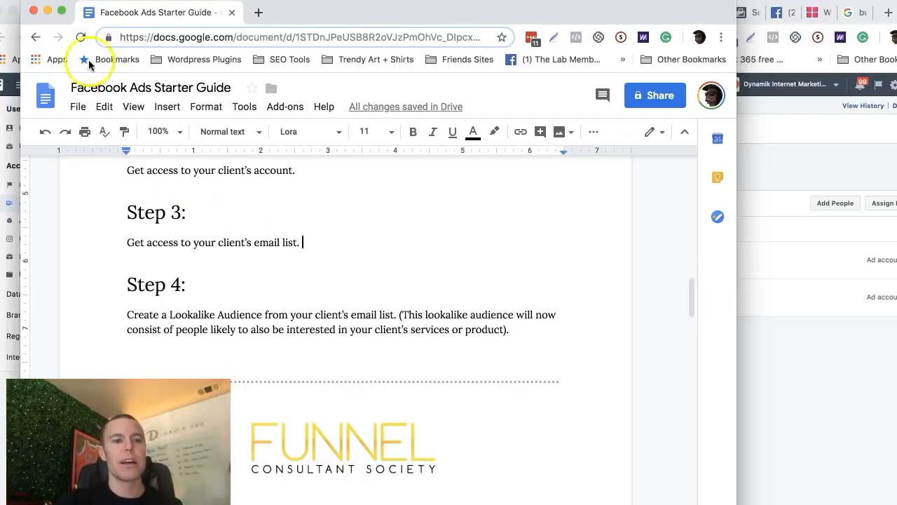
{"action": "left_click", "coordinate": [47, 14]}
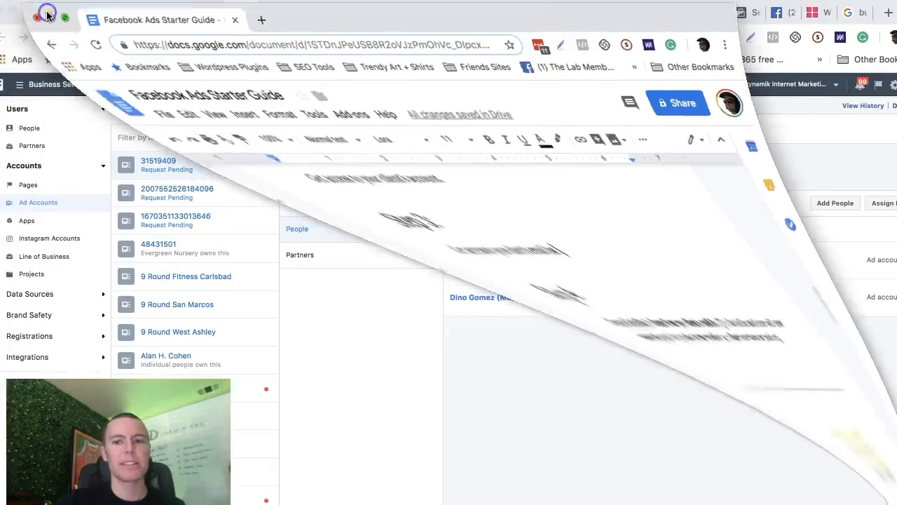
Switch to the AWW whiteboard with the Lookalike Audience diagram.
{"action": "left_click", "coordinate": [596, 12]}
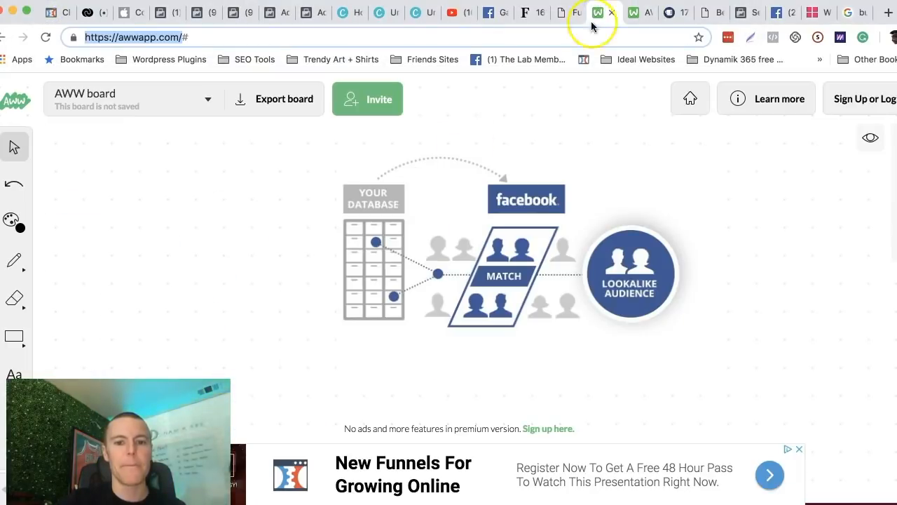
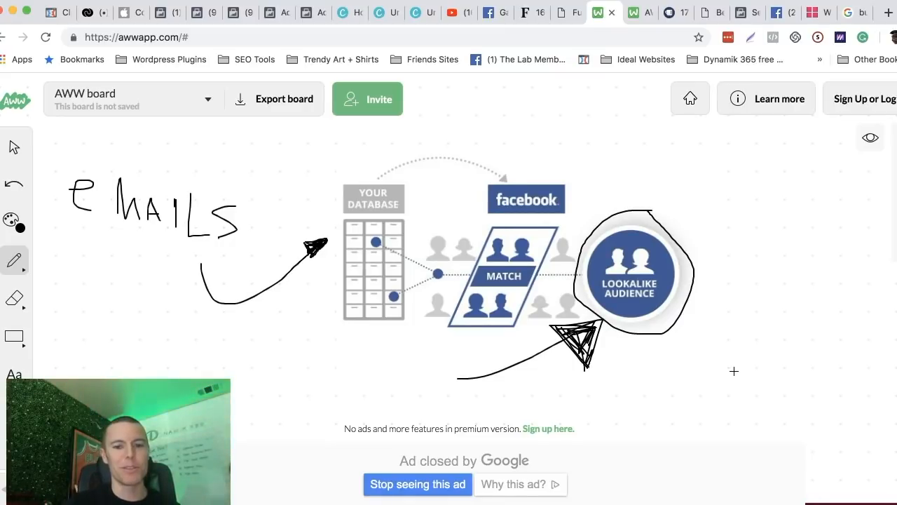
Return to the Facebook Ads Starter Guide and highlight the Step 4 instructions on creating a Lookalike Audience from the client's email list.
{"action": "left_click", "coordinate": [865, 502]}
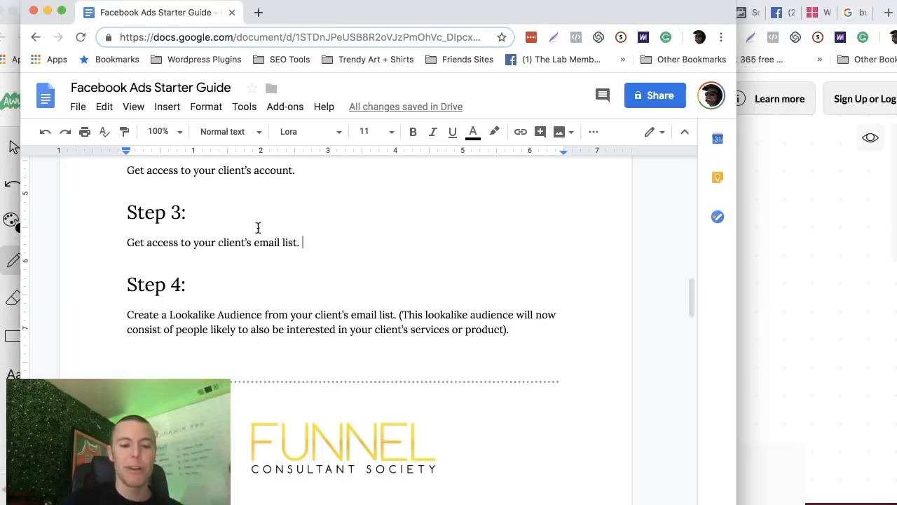
{"action": "left_click_drag", "start_coordinate": [127, 285], "coordinate": [192, 283]}
{"action": "left_click", "coordinate": [192, 284]}
{"action": "left_click_drag", "start_coordinate": [127, 314], "coordinate": [385, 315]}
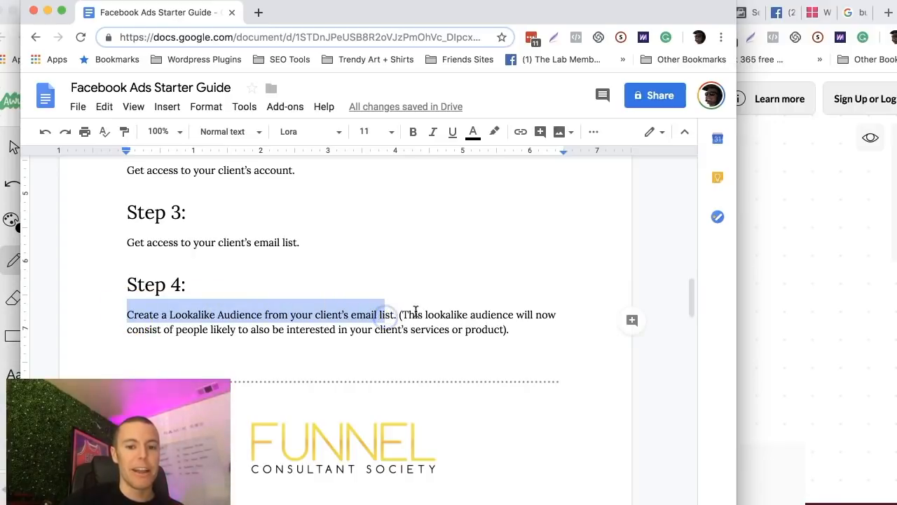
{"action": "left_click_drag", "start_coordinate": [176, 329], "coordinate": [473, 333]}
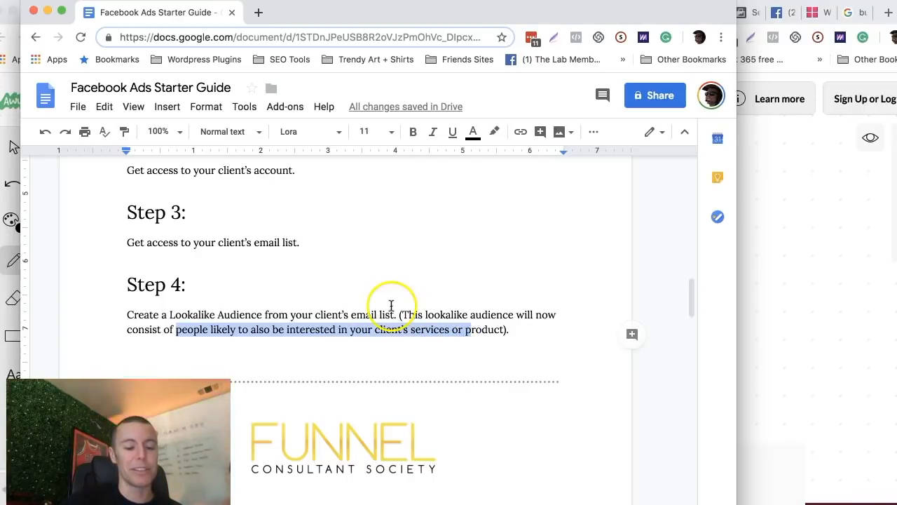
Read the Step 5 instruction about installing the Facebook Pixel in the guide, and minimize the document window.
{"action": "scroll", "coordinate": [391, 305], "scroll_direction": "down", "scroll_amount": 8}
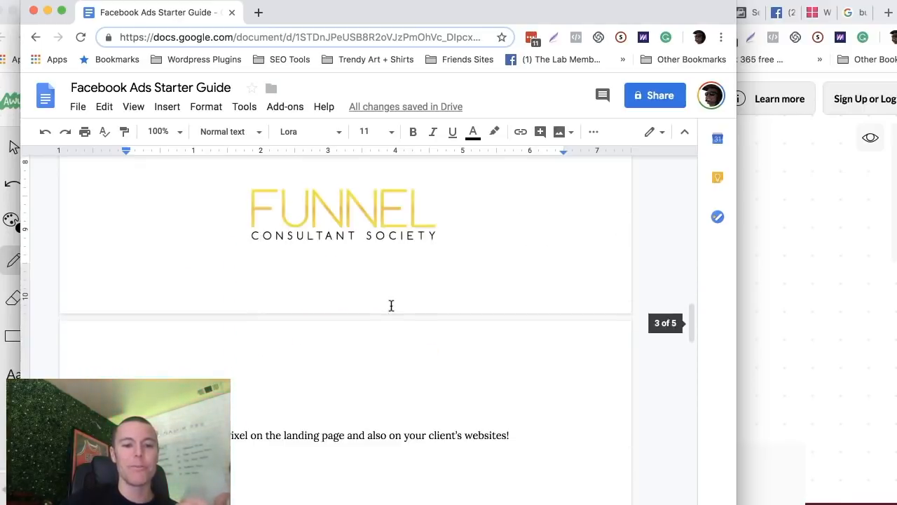
{"action": "scroll", "coordinate": [391, 305], "scroll_direction": "down", "scroll_amount": 1}
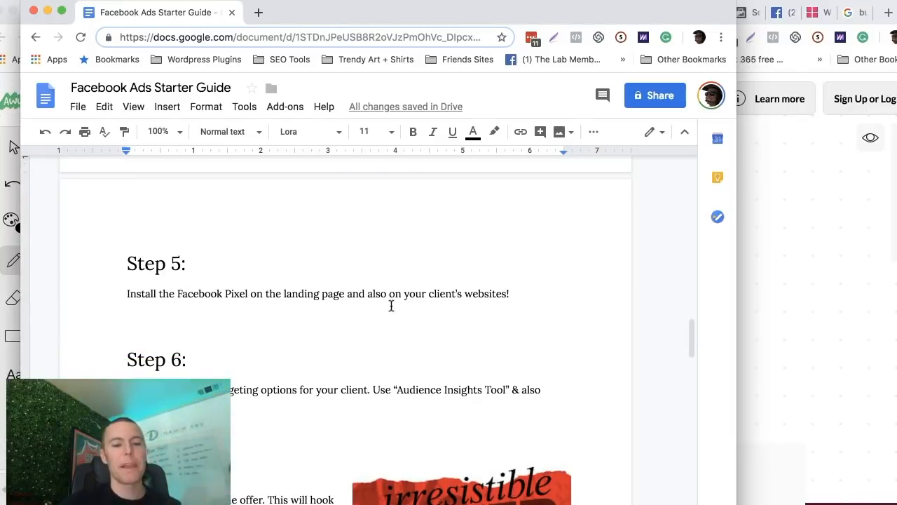
{"action": "left_click", "coordinate": [47, 12]}
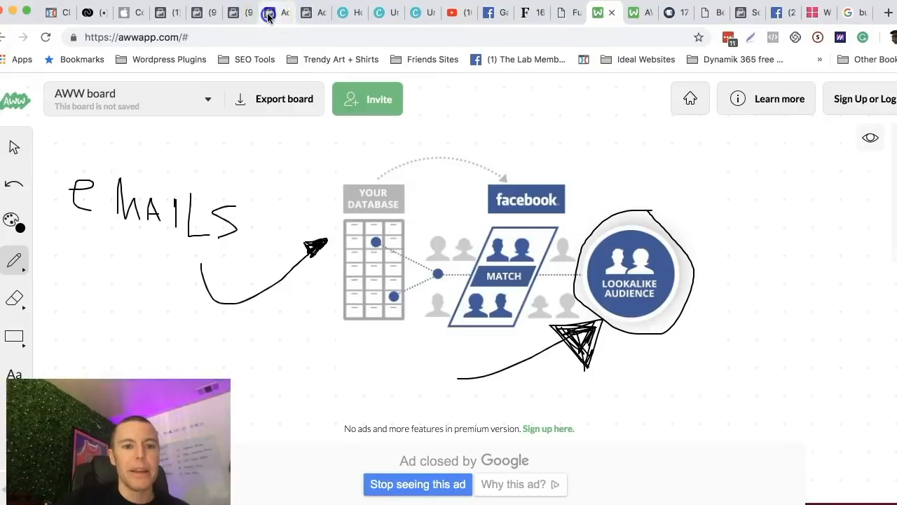
Switch to the Ads Manager campaigns list and deselect the Conversions - VSL campaign.
{"action": "left_click", "coordinate": [268, 14]}
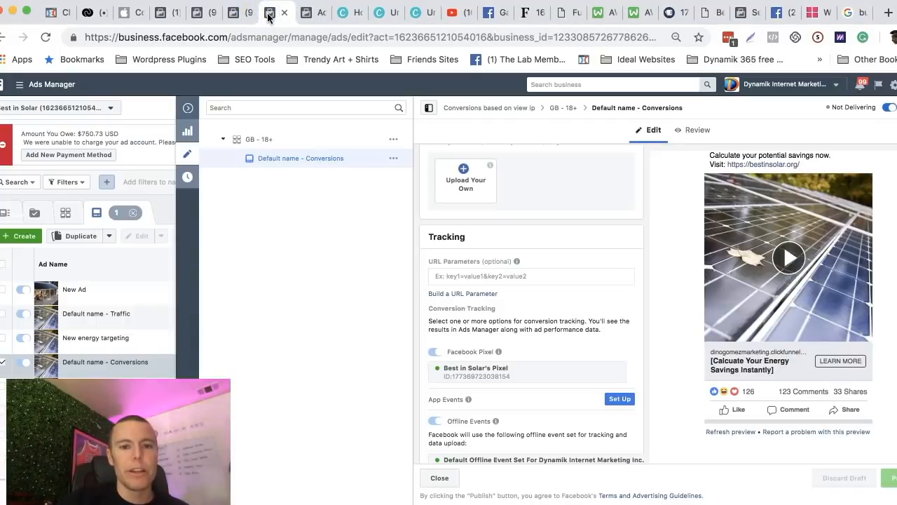
{"action": "left_click", "coordinate": [306, 12]}
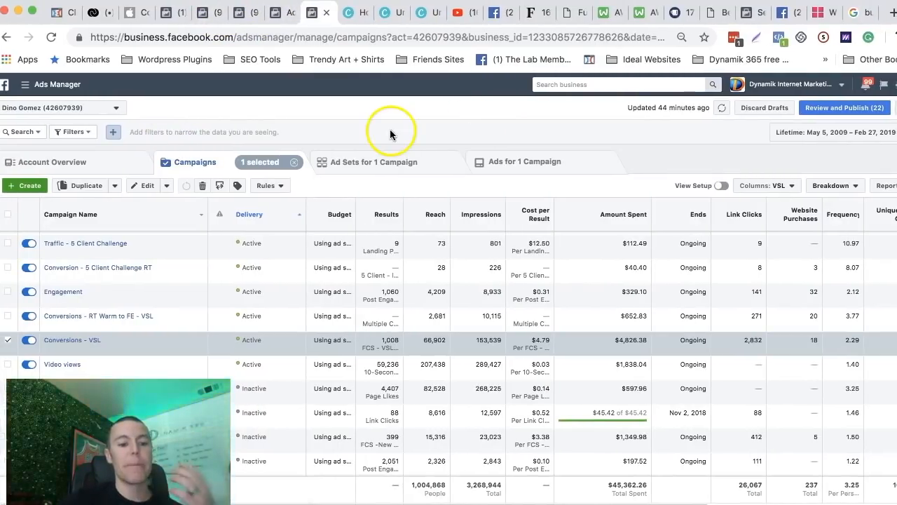
{"action": "left_click", "coordinate": [8, 341]}
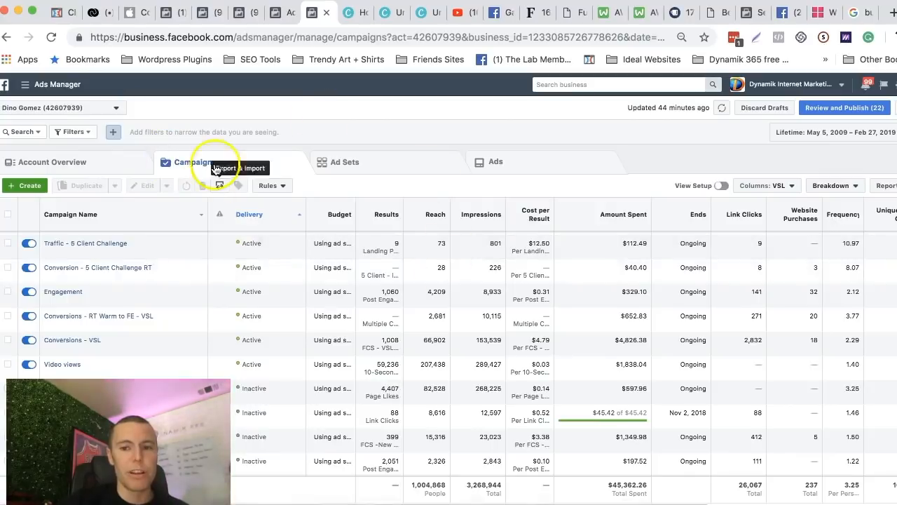
Open the Pixels page of Events Manager from the Ads Manager tools and reload it.
{"action": "left_click", "coordinate": [28, 85]}
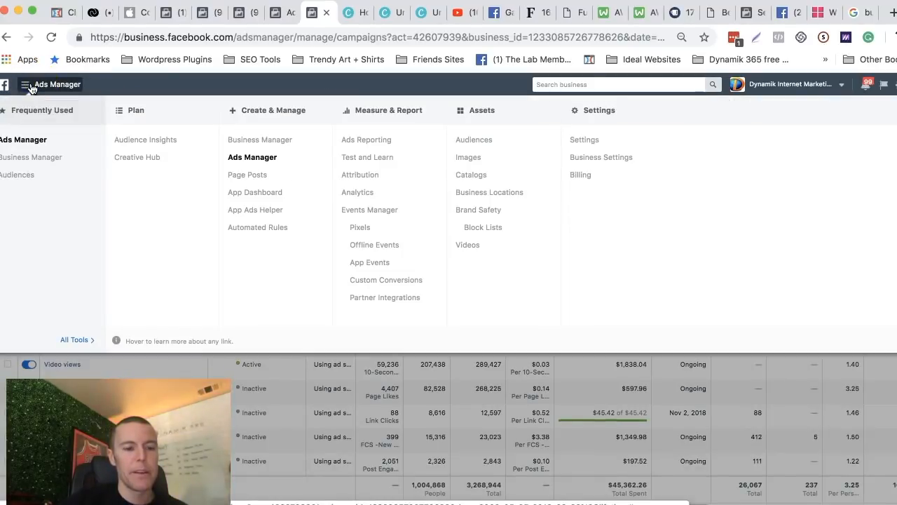
{"action": "left_click", "coordinate": [36, 88]}
{"action": "left_click", "coordinate": [37, 89]}
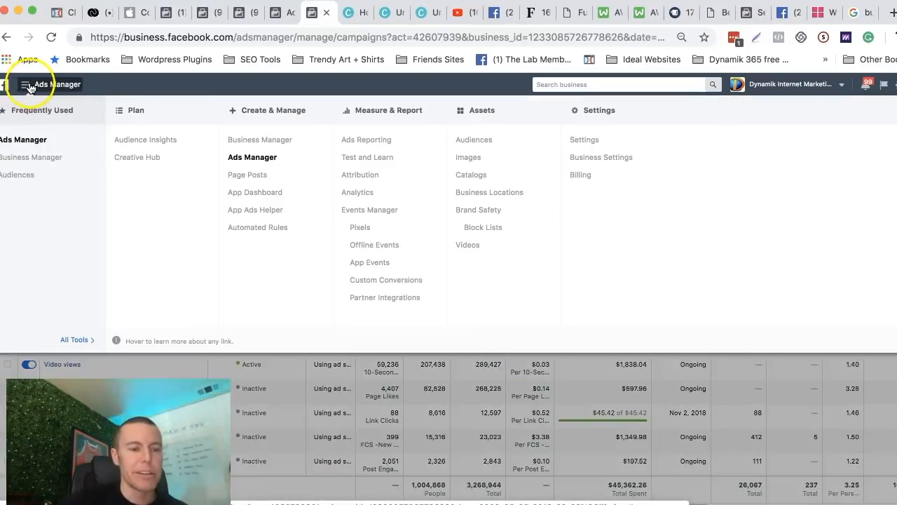
{"action": "left_click", "coordinate": [25, 87]}
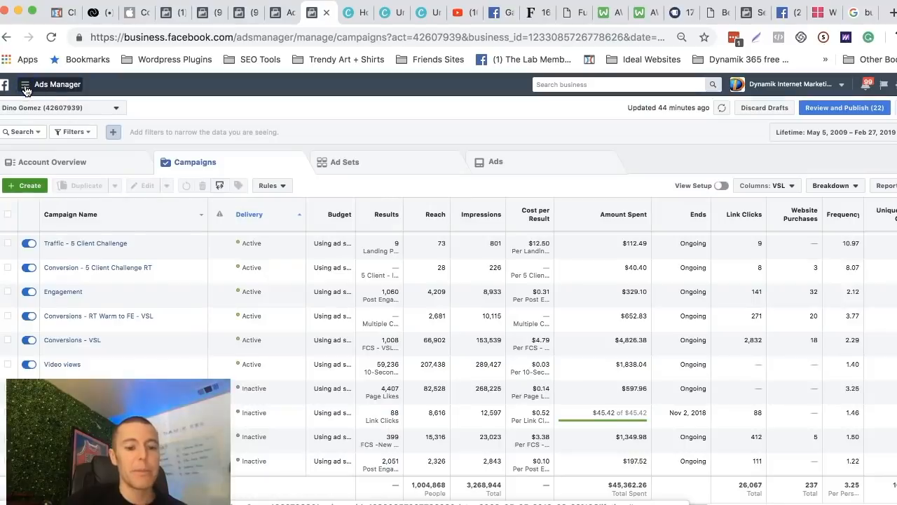
{"action": "left_click", "coordinate": [25, 87]}
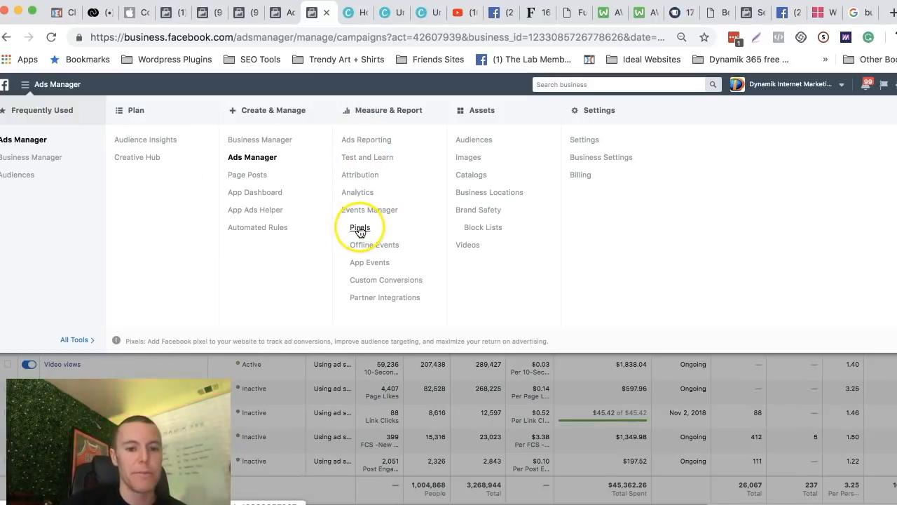
{"action": "left_click", "coordinate": [359, 229]}
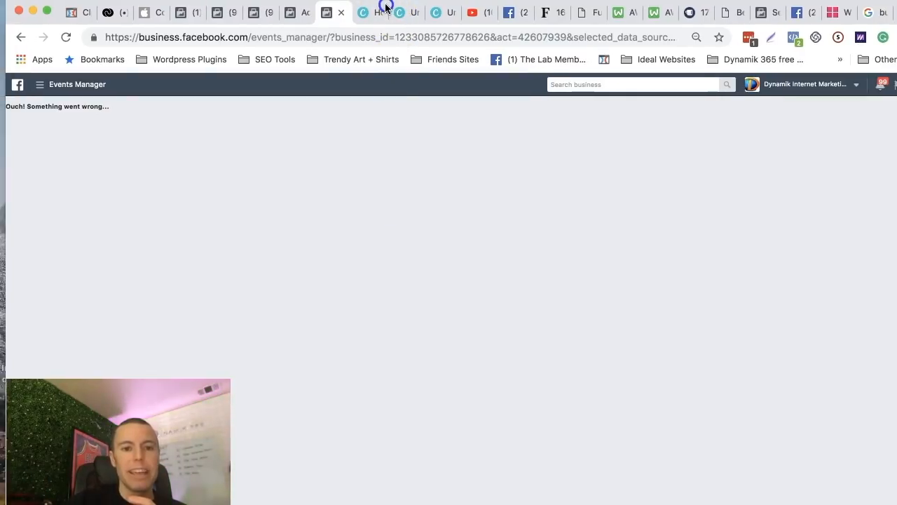
{"action": "left_click", "coordinate": [61, 38]}
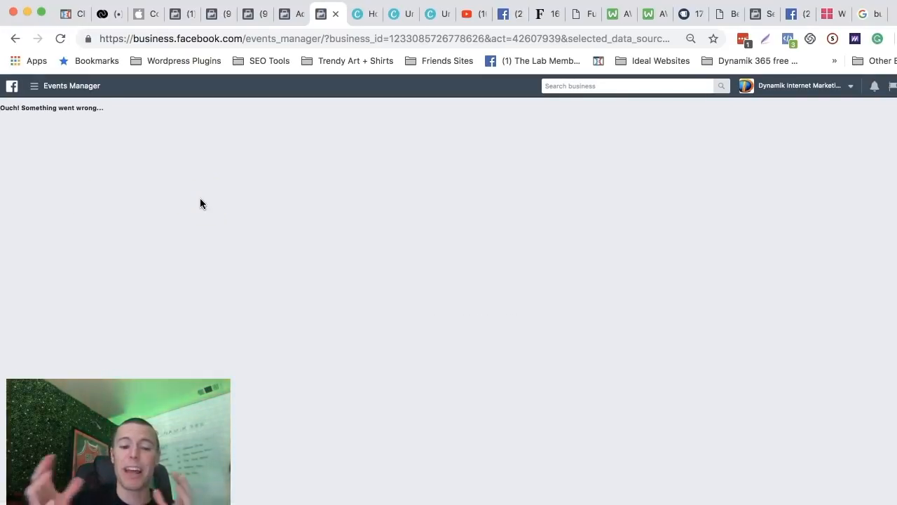
{"action": "left_click", "coordinate": [198, 209]}
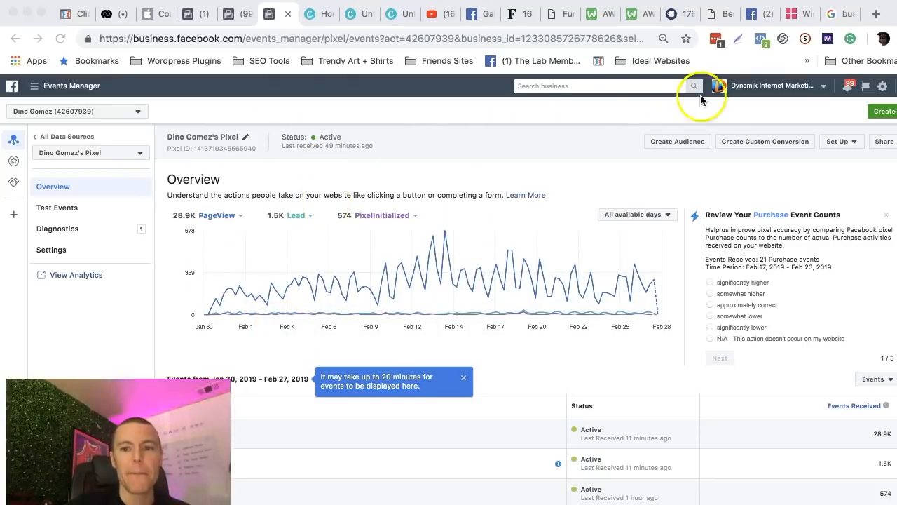
Start the pixel installation with the option to manually install the code, and review the website header instructions.
{"action": "left_click", "coordinate": [839, 143]}
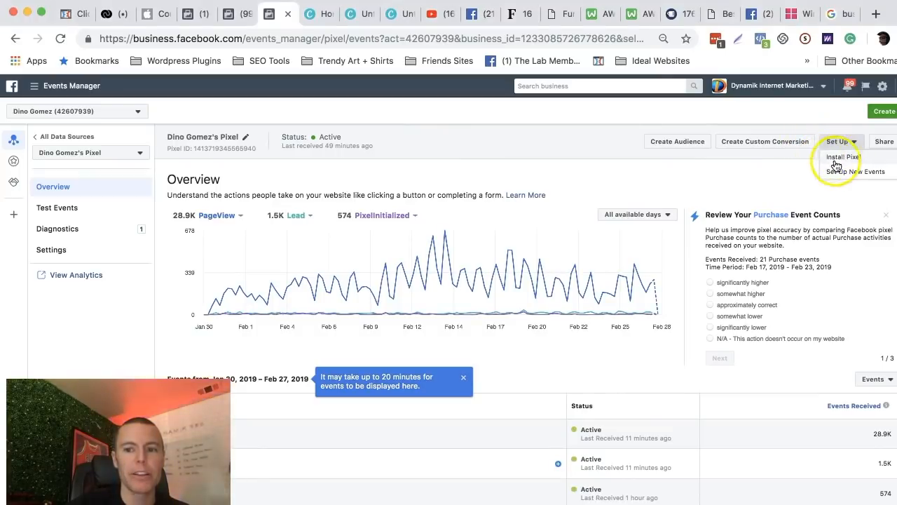
{"action": "left_click", "coordinate": [837, 159]}
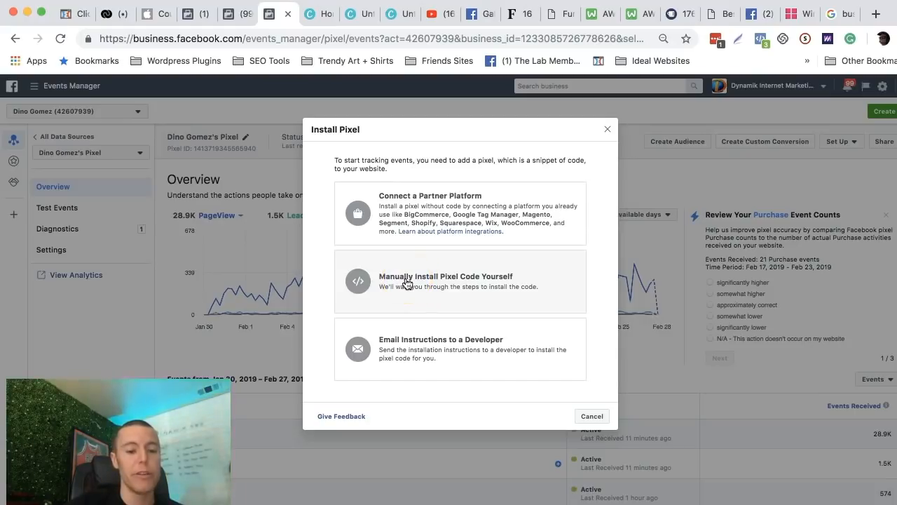
{"action": "left_click", "coordinate": [407, 282]}
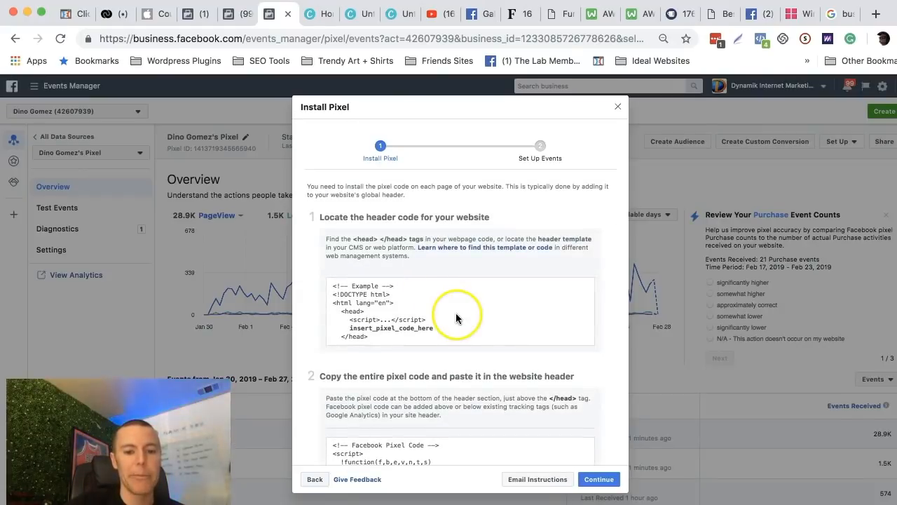
{"action": "scroll", "coordinate": [456, 313], "scroll_direction": "down", "scroll_amount": 3}
{"action": "scroll", "coordinate": [449, 295], "scroll_direction": "up", "scroll_amount": 2}
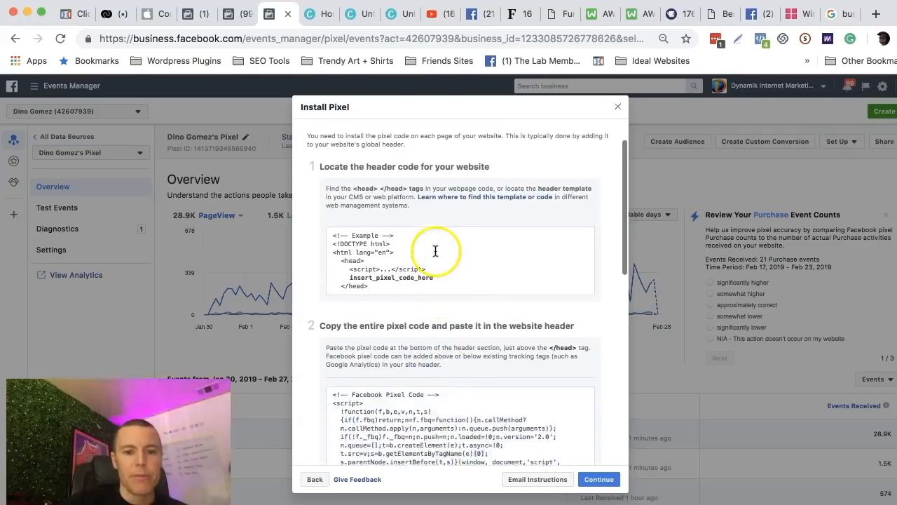
{"action": "scroll", "coordinate": [435, 251], "scroll_direction": "up", "scroll_amount": 1}
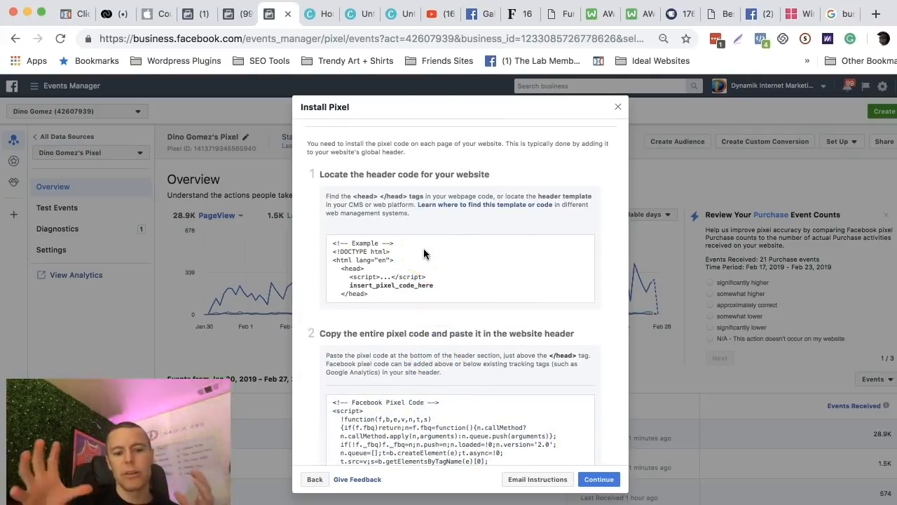
Copy the entire Facebook Pixel base code to the clipboard from the installation instructions.
{"action": "scroll", "coordinate": [424, 250], "scroll_direction": "down", "scroll_amount": 3}
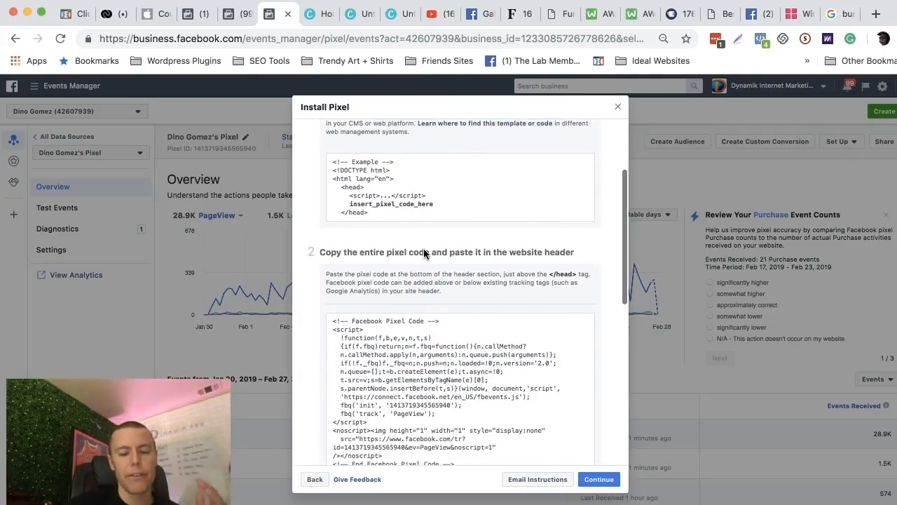
{"action": "scroll", "coordinate": [424, 250], "scroll_direction": "down", "scroll_amount": 2}
{"action": "left_click", "coordinate": [405, 286]}
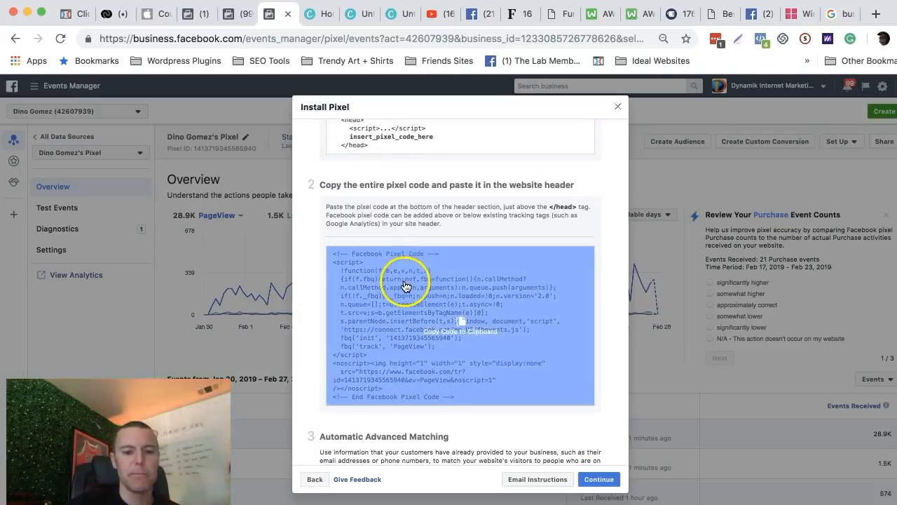
{"action": "scroll", "coordinate": [405, 285], "scroll_direction": "down", "scroll_amount": 1}
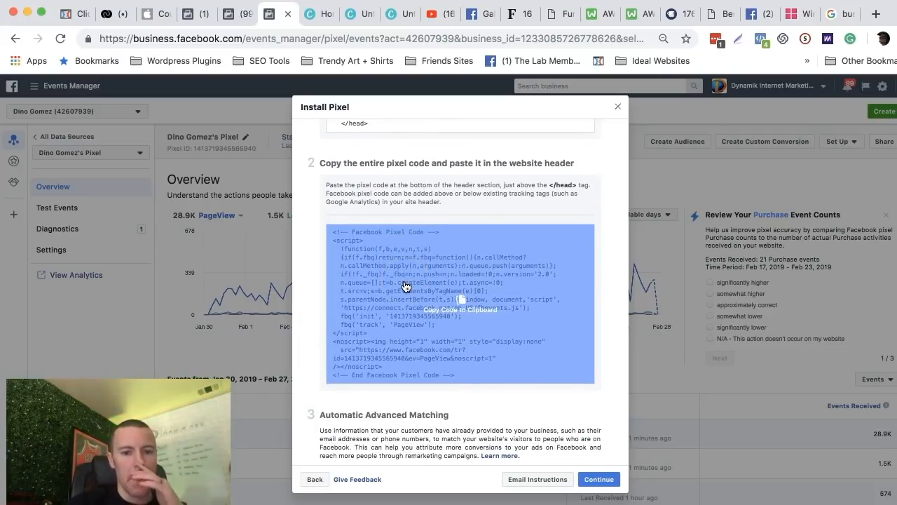
{"action": "left_click", "coordinate": [395, 259]}
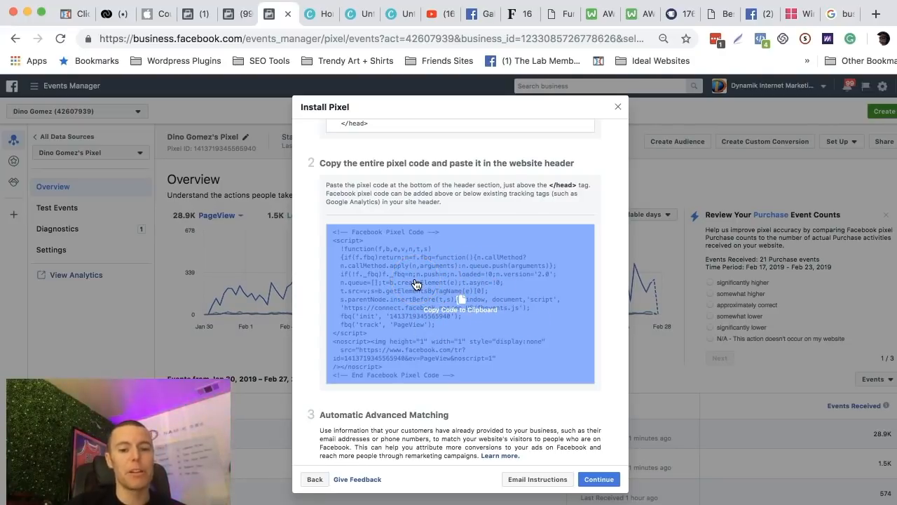
{"action": "left_click", "coordinate": [415, 284]}
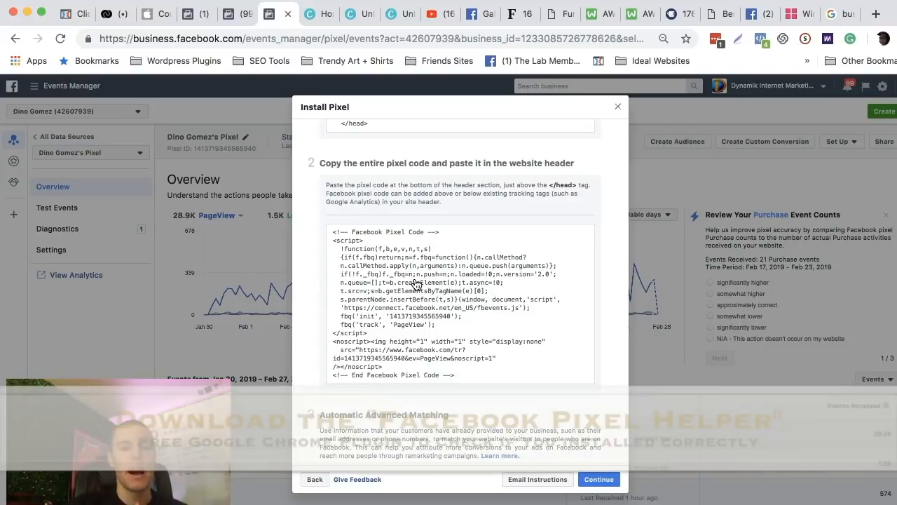
{"action": "left_click", "coordinate": [403, 280]}
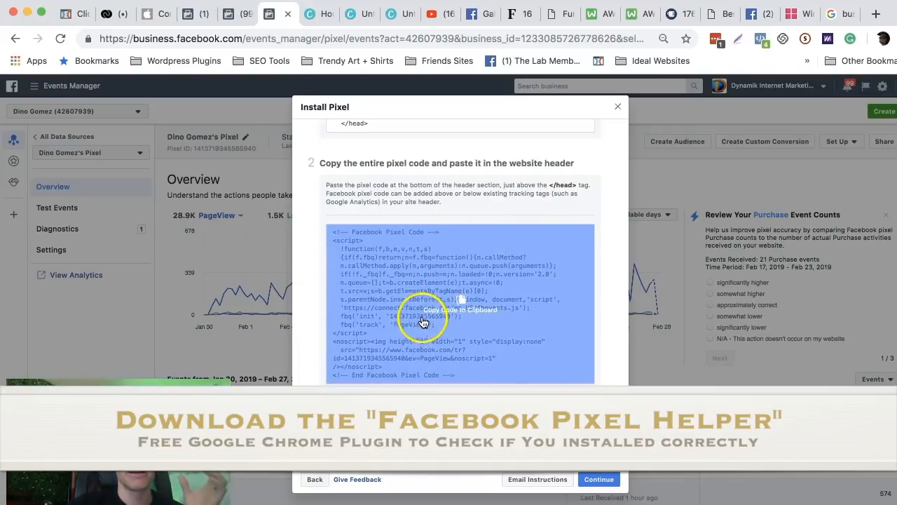
{"action": "left_click", "coordinate": [411, 291]}
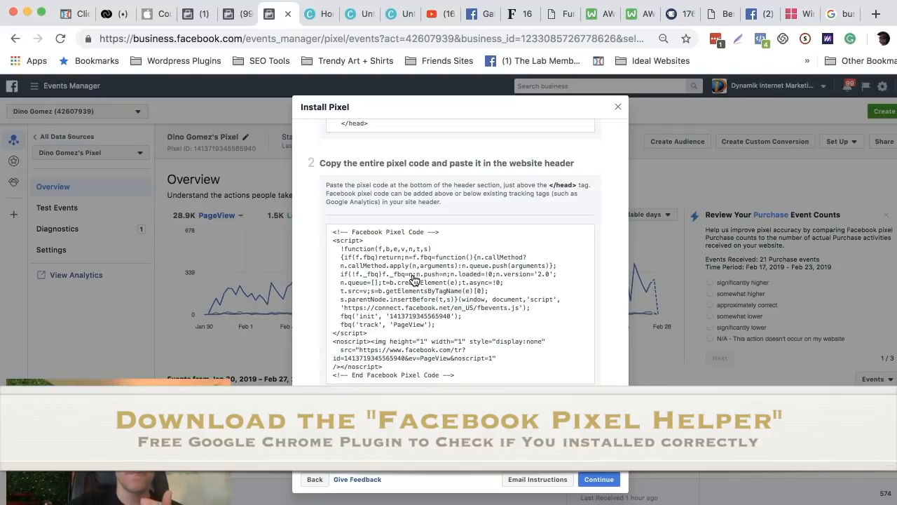
{"action": "left_click", "coordinate": [414, 279]}
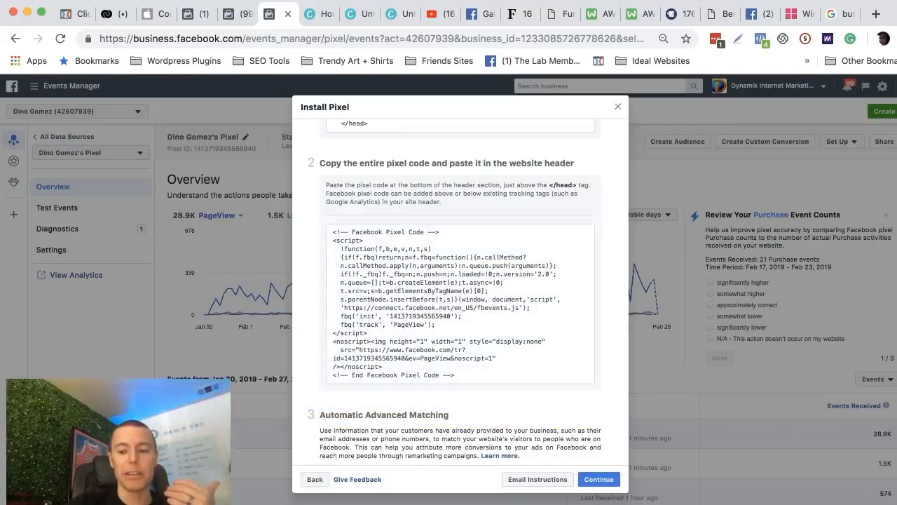
Return to the Facebook Ads Starter Guide and highlight the Step 5 heading about installing the Facebook Pixel.
{"action": "left_click", "coordinate": [864, 502]}
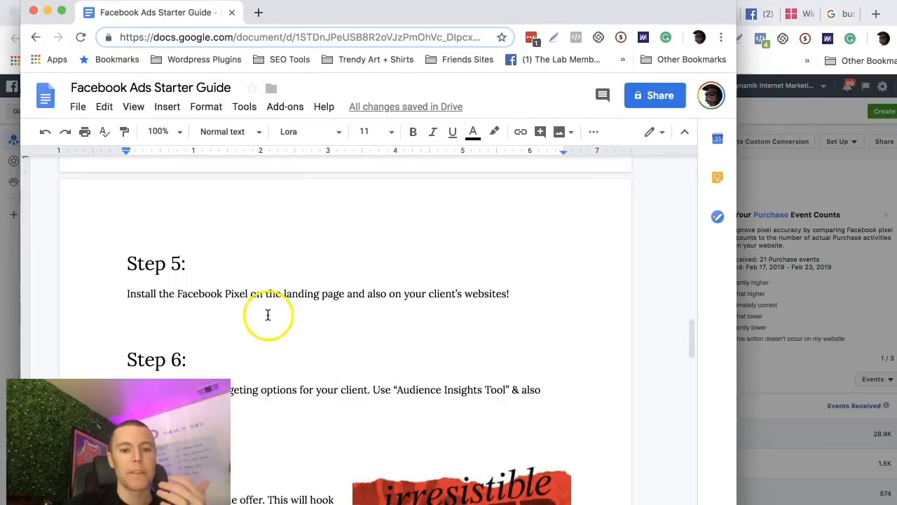
{"action": "left_click_drag", "start_coordinate": [127, 265], "coordinate": [184, 263]}
{"action": "scroll", "coordinate": [229, 313], "scroll_direction": "down", "scroll_amount": 2}
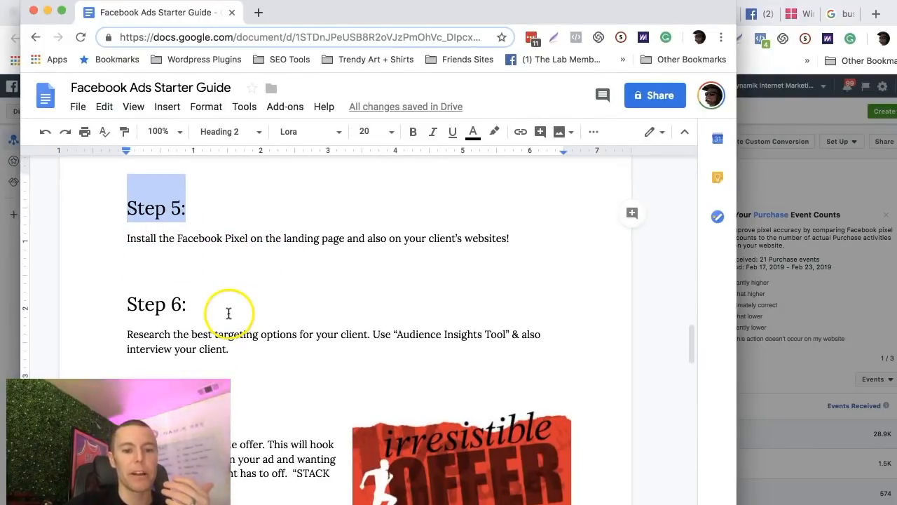
Highlight the Step 6 heading and its instruction to research the best targeting options for the client.
{"action": "left_click", "coordinate": [236, 304]}
{"action": "scroll", "coordinate": [235, 307], "scroll_direction": "down", "scroll_amount": 1}
{"action": "left_click_drag", "start_coordinate": [125, 280], "coordinate": [194, 281]}
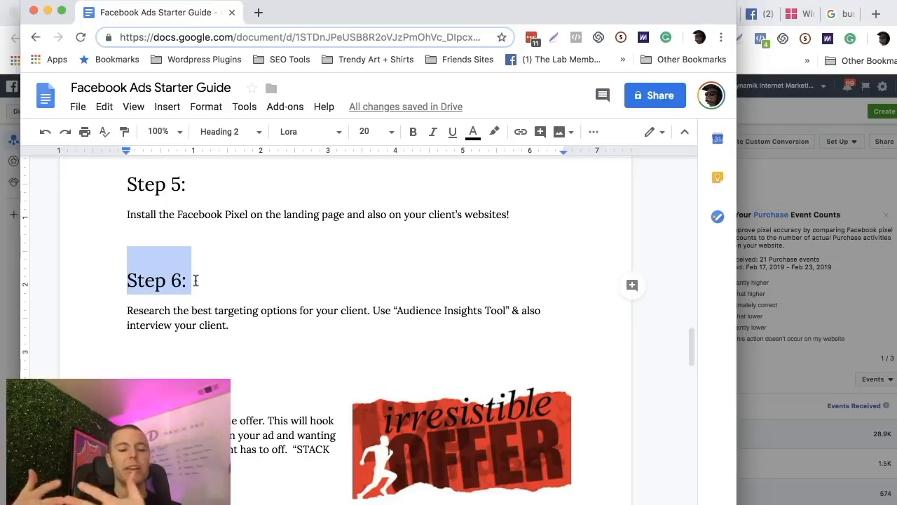
{"action": "left_click", "coordinate": [201, 314]}
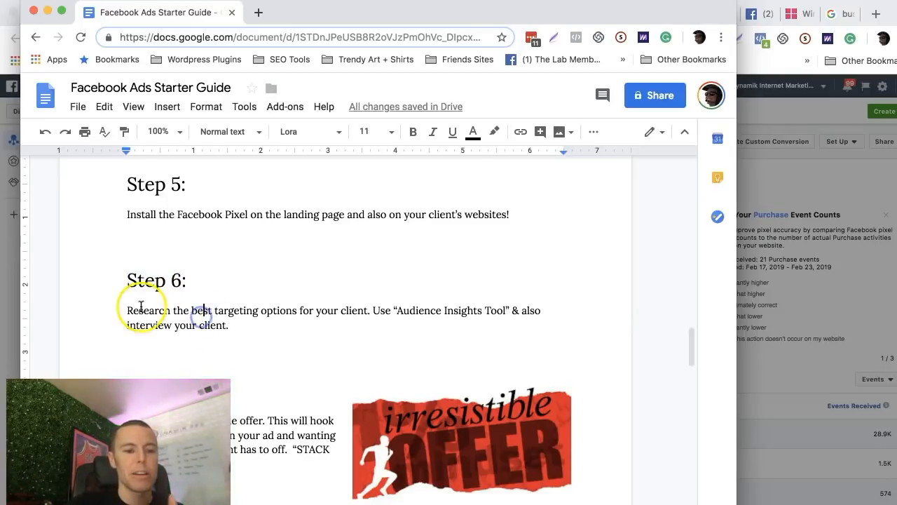
{"action": "left_click_drag", "start_coordinate": [127, 310], "coordinate": [368, 314]}
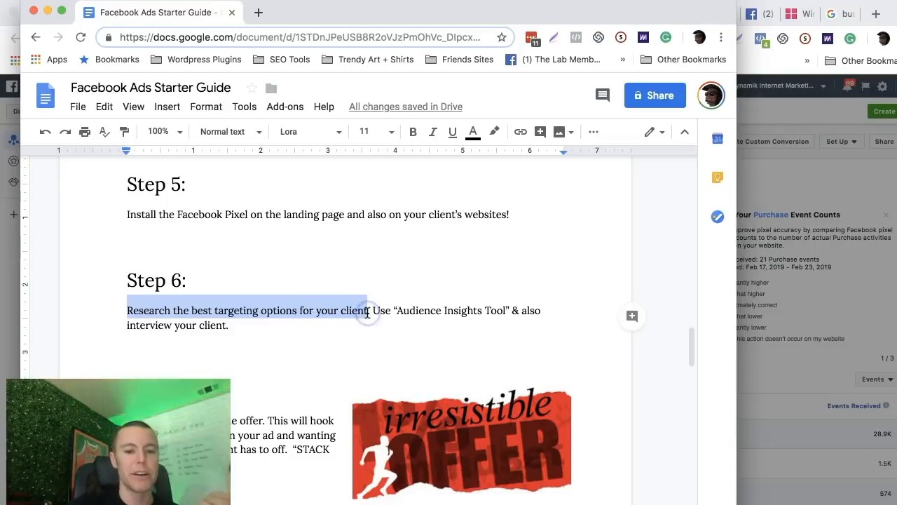
{"action": "left_click", "coordinate": [358, 323]}
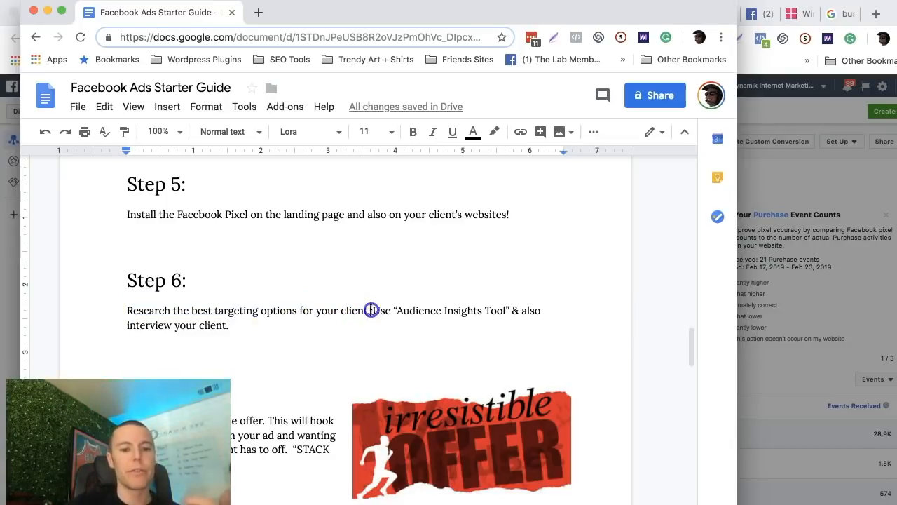
Highlight the Audience Insights Tool recommendation under Step 6 and copy the phrase "Audience Insights Tool".
{"action": "left_click_drag", "start_coordinate": [371, 310], "coordinate": [507, 314]}
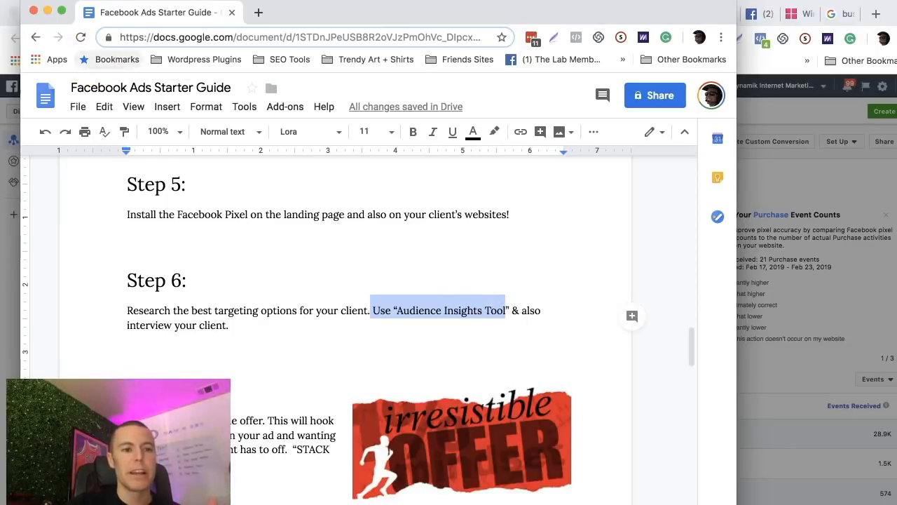
{"action": "left_click", "coordinate": [286, 302]}
{"action": "left_click_drag", "start_coordinate": [393, 310], "coordinate": [445, 313]}
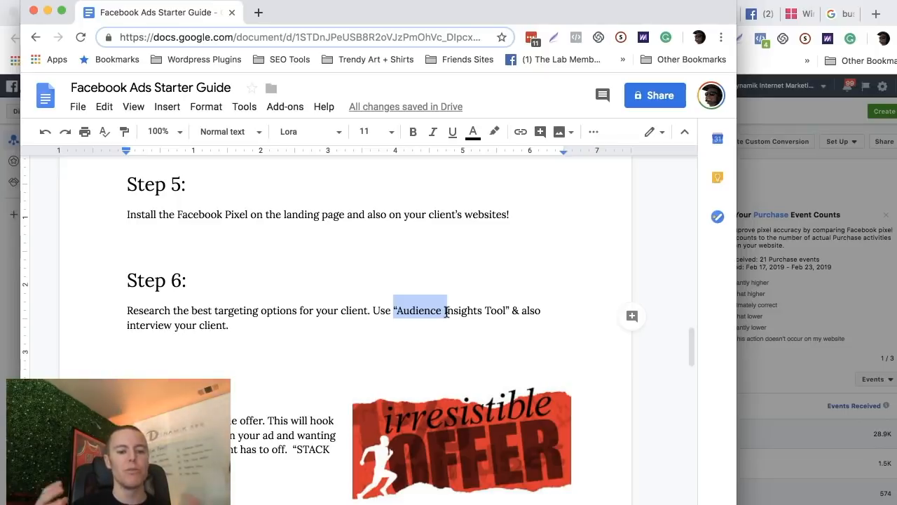
{"action": "left_click", "coordinate": [434, 316]}
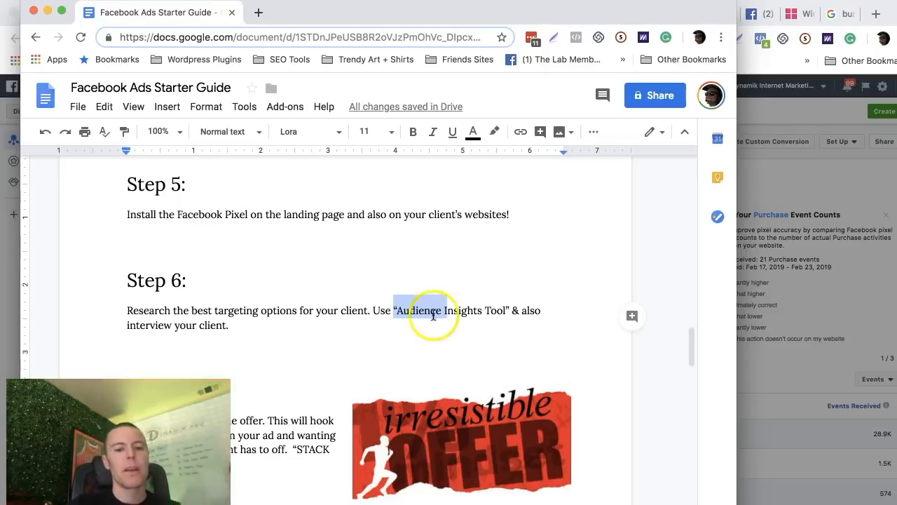
{"action": "mouse_move", "coordinate": [394, 310]}
{"action": "left_mouse_down"}
{"action": "mouse_move", "coordinate": [506, 316]}
{"action": "mouse_move", "coordinate": [400, 313]}
{"action": "left_mouse_up"}
{"action": "left_click", "coordinate": [508, 316]}
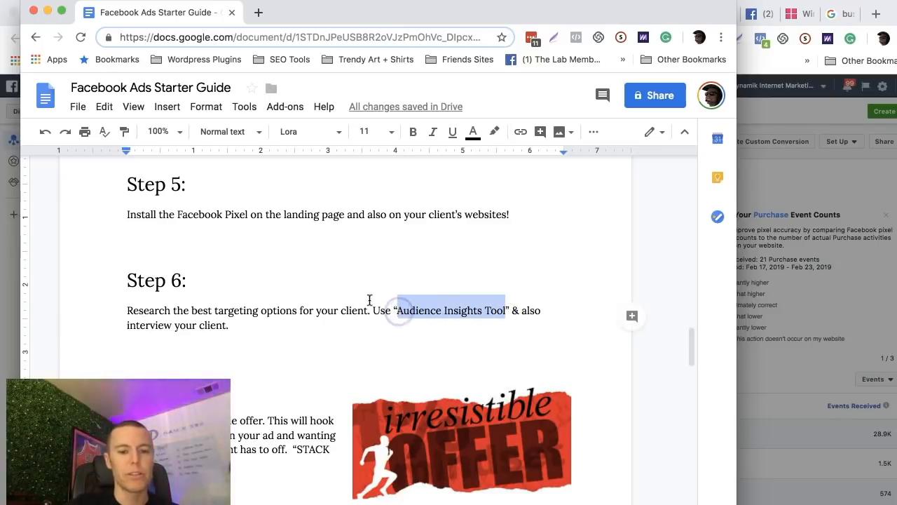
Put the guide window away and search Google for "Audience Insights Tool" in a new browser tab.
{"action": "left_click", "coordinate": [48, 11]}
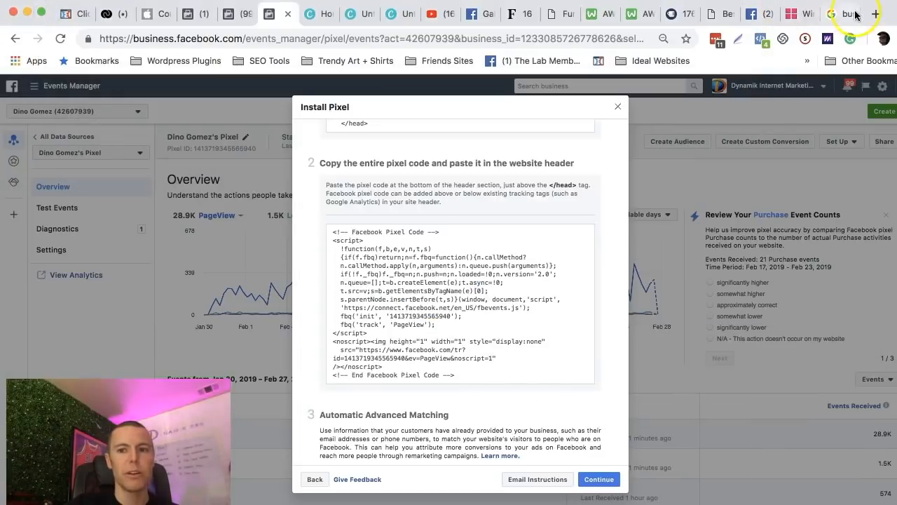
{"action": "key", "text": "super+t"}
{"action": "key", "text": "super+v"}
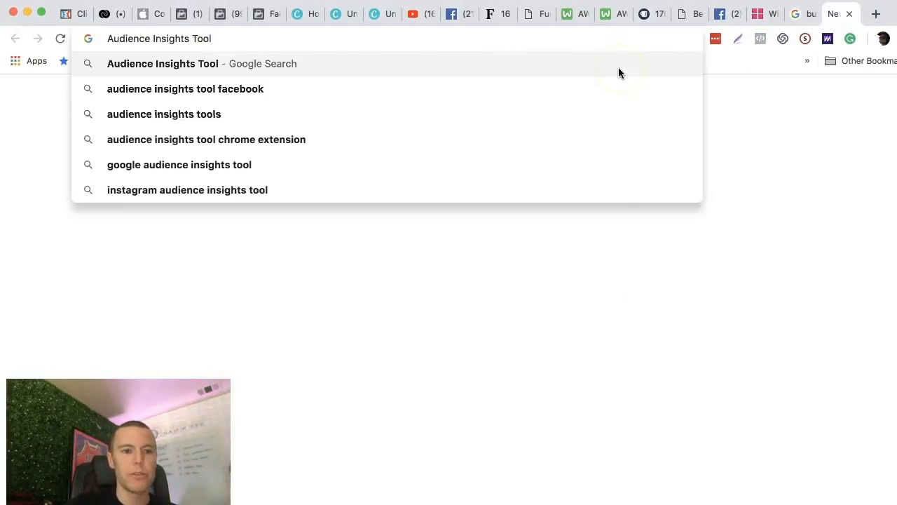
{"action": "key", "text": "Return"}
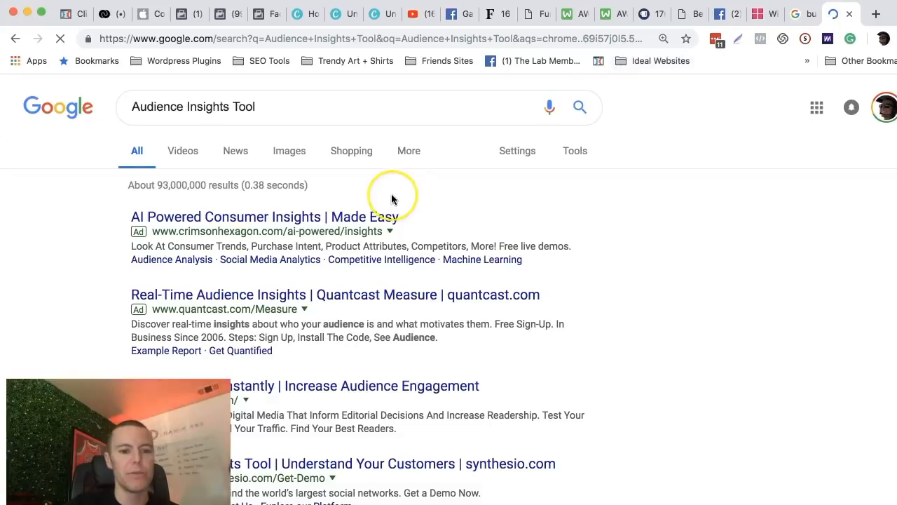
Open Facebook's Audience Insights tool from the search results and start with the audience Everyone on Facebook.
{"action": "scroll", "coordinate": [393, 194], "scroll_direction": "down", "scroll_amount": 4}
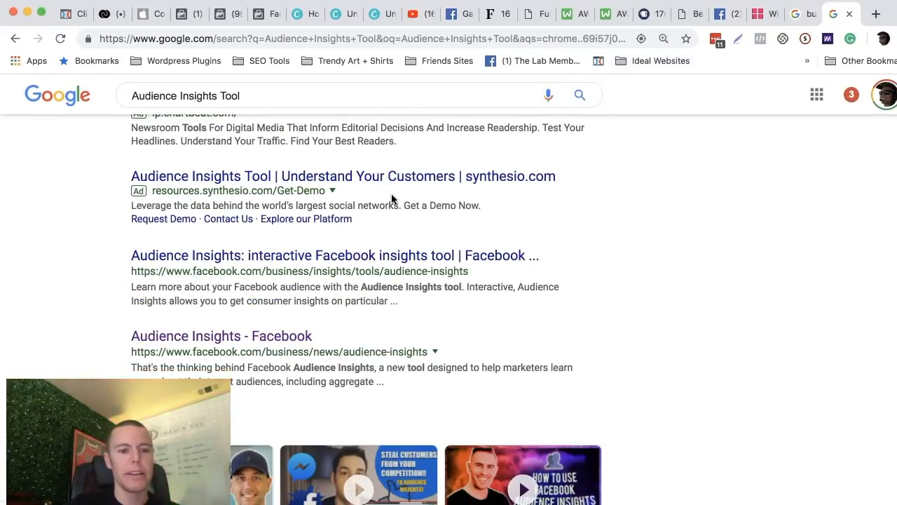
{"action": "left_click", "coordinate": [271, 256]}
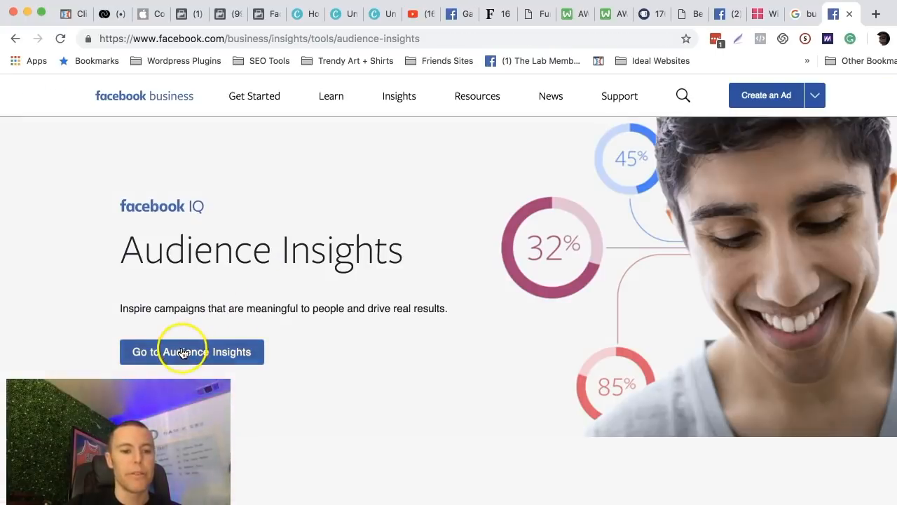
{"action": "left_click", "coordinate": [182, 352]}
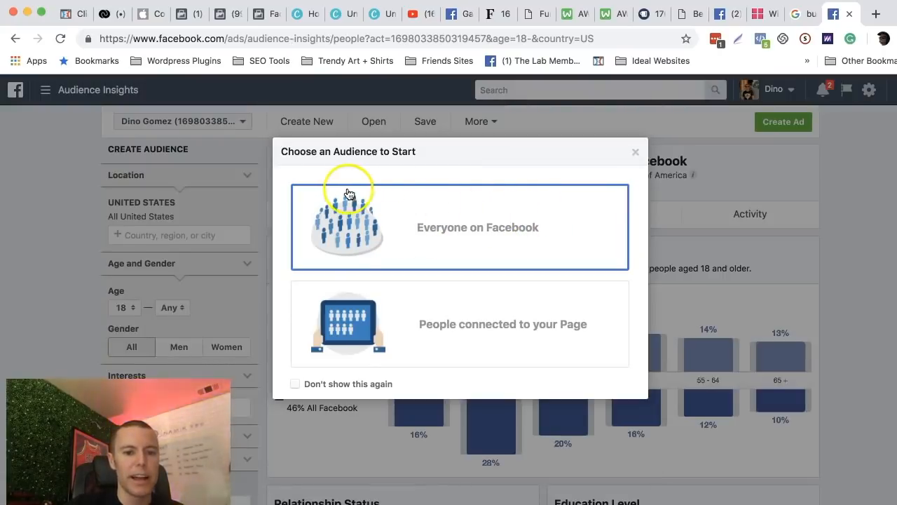
{"action": "left_click", "coordinate": [418, 239]}
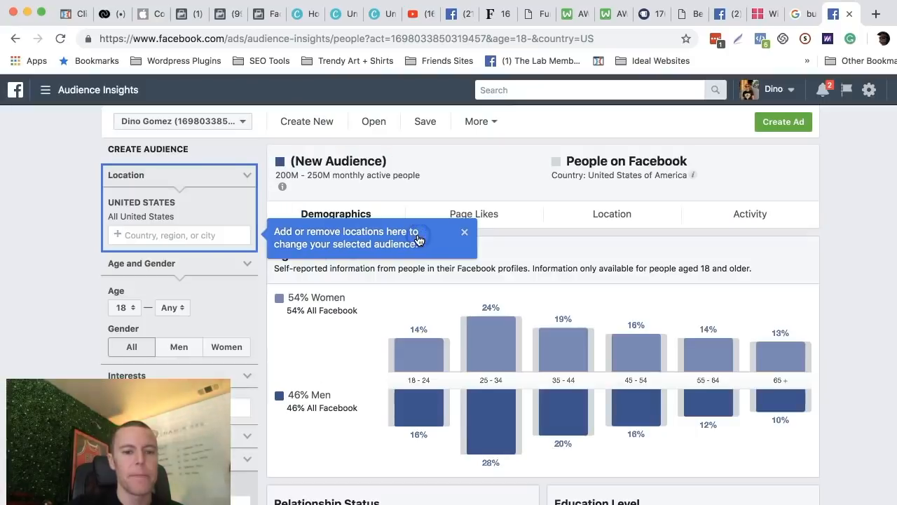
Look over the location, age and gender filters and add Solar energy as an interest for the new audience.
{"action": "scroll", "coordinate": [220, 260], "scroll_direction": "down", "scroll_amount": 3}
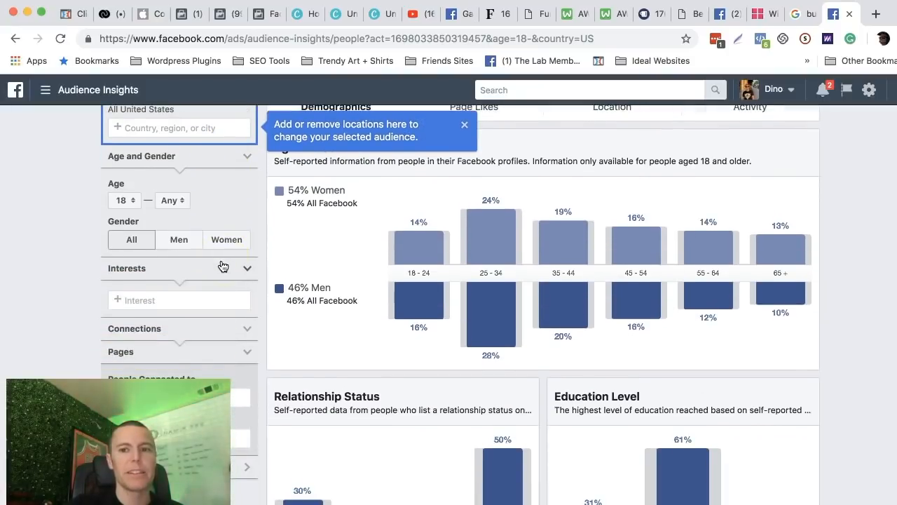
{"action": "left_click", "coordinate": [208, 272]}
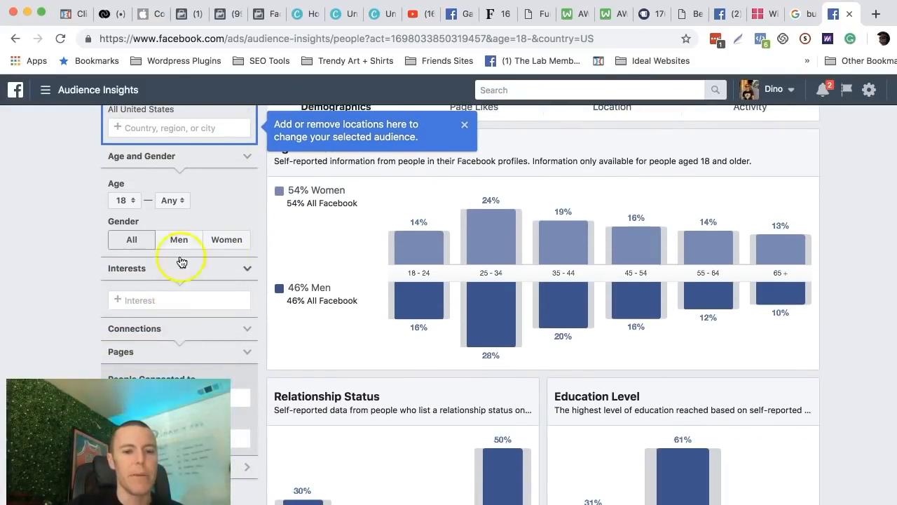
{"action": "scroll", "coordinate": [167, 249], "scroll_direction": "up", "scroll_amount": 1}
{"action": "scroll", "coordinate": [167, 248], "scroll_direction": "down", "scroll_amount": 1}
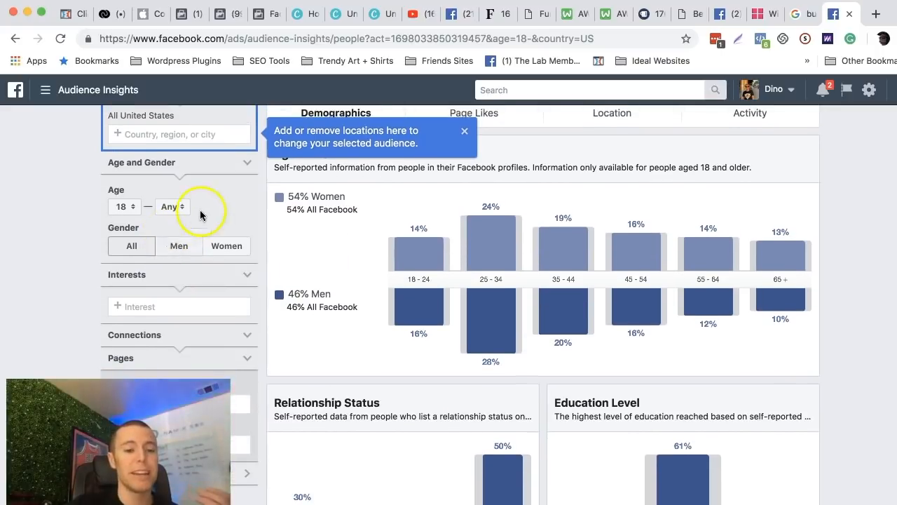
{"action": "scroll", "coordinate": [205, 209], "scroll_direction": "up", "scroll_amount": 3}
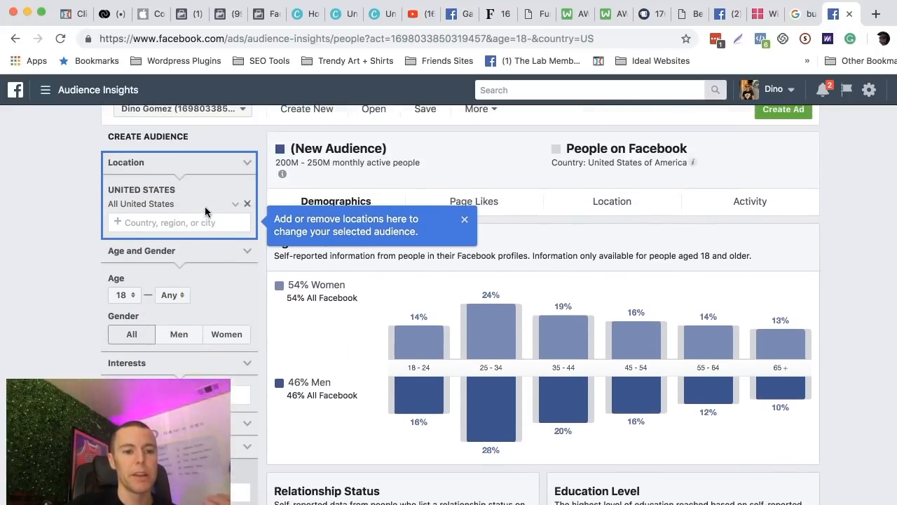
{"action": "left_click", "coordinate": [142, 218]}
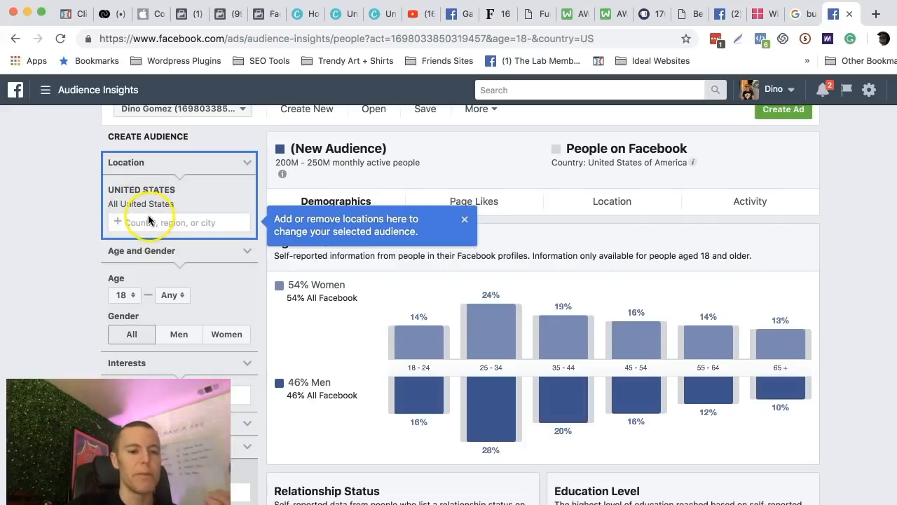
{"action": "scroll", "coordinate": [192, 238], "scroll_direction": "down", "scroll_amount": 3}
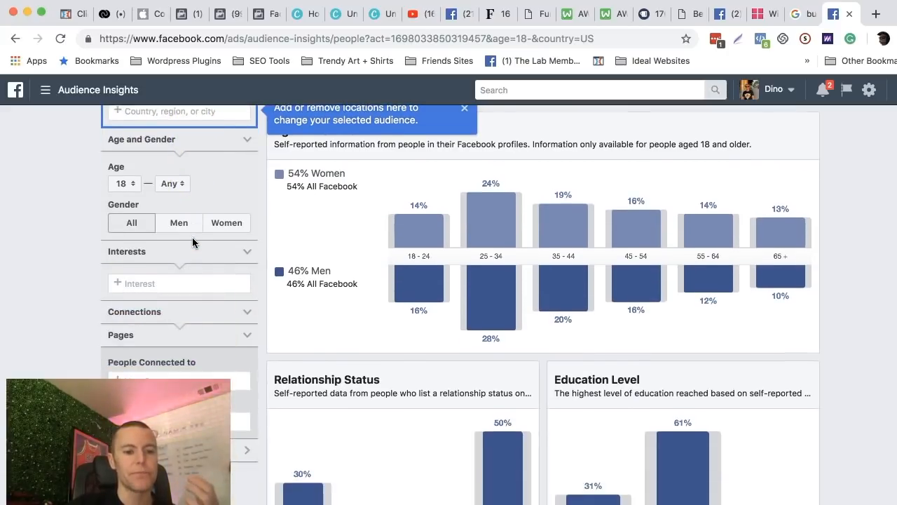
{"action": "left_click", "coordinate": [161, 283]}
{"action": "scroll", "coordinate": [63, 279], "scroll_direction": "down", "scroll_amount": 1}
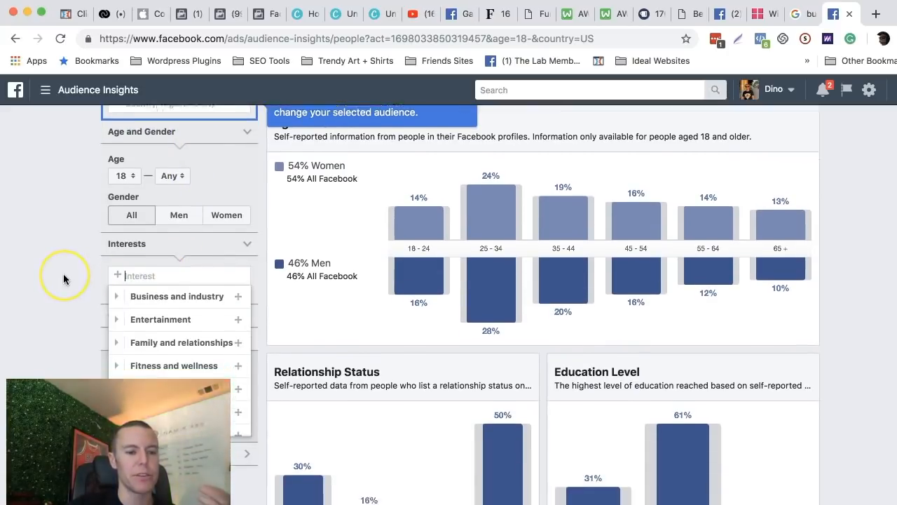
{"action": "scroll", "coordinate": [63, 279], "scroll_direction": "down", "scroll_amount": 1}
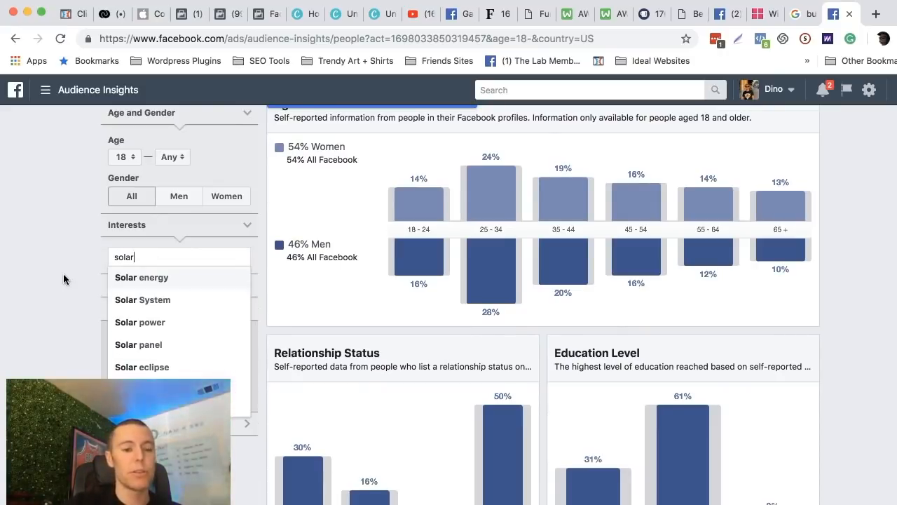
{"action": "left_click", "coordinate": [147, 280]}
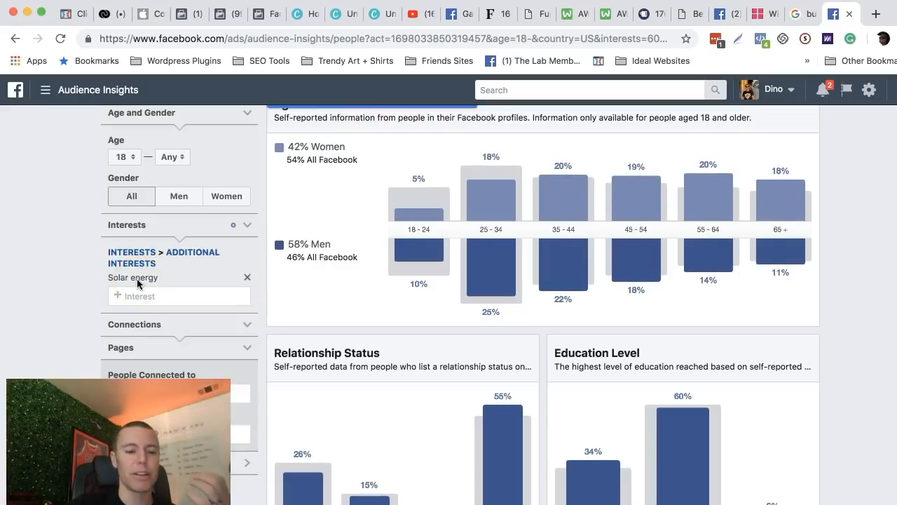
Dismiss the location hint and highlight the men's and women's shares in the Age and Gender chart.
{"action": "left_click", "coordinate": [303, 221]}
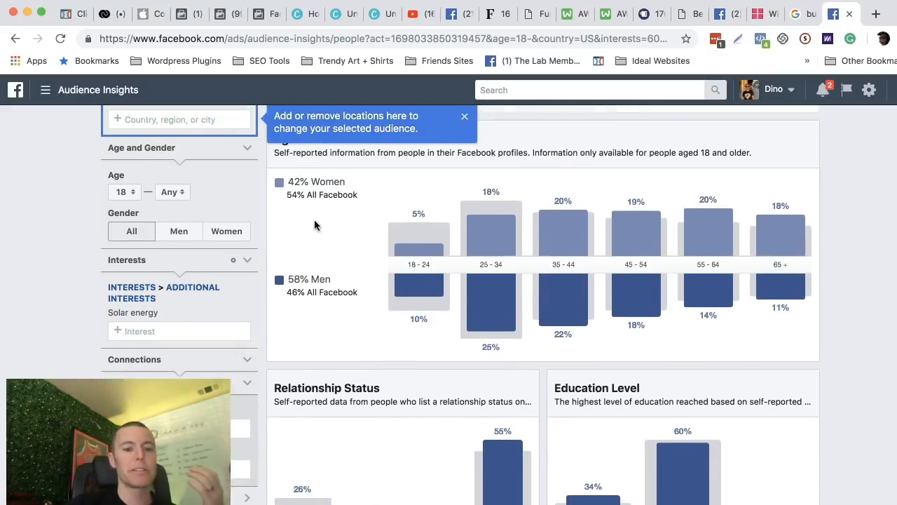
{"action": "left_click", "coordinate": [464, 138]}
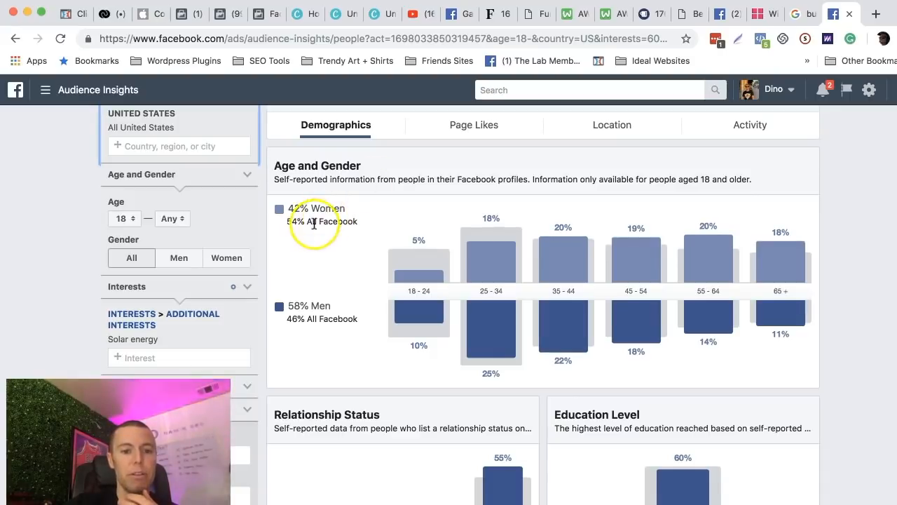
{"action": "left_click", "coordinate": [289, 306]}
{"action": "left_click_drag", "start_coordinate": [289, 305], "coordinate": [329, 303]}
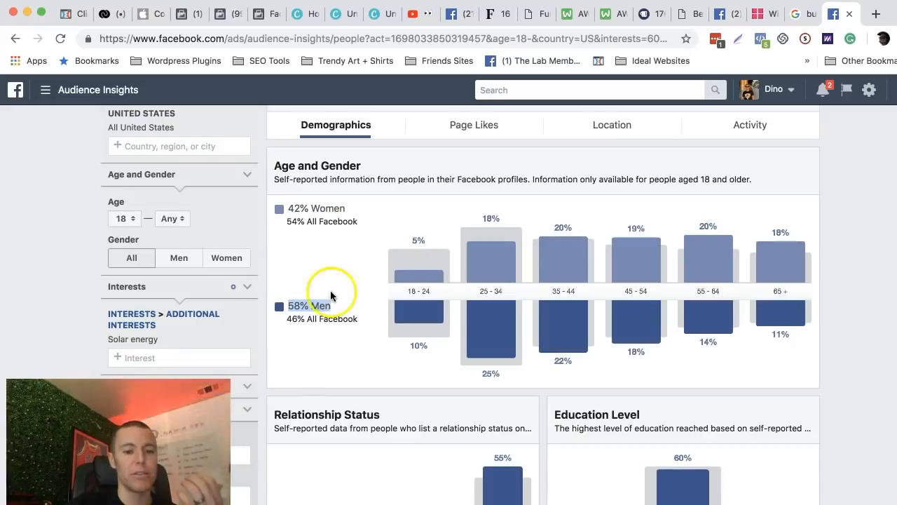
{"action": "left_click", "coordinate": [314, 306]}
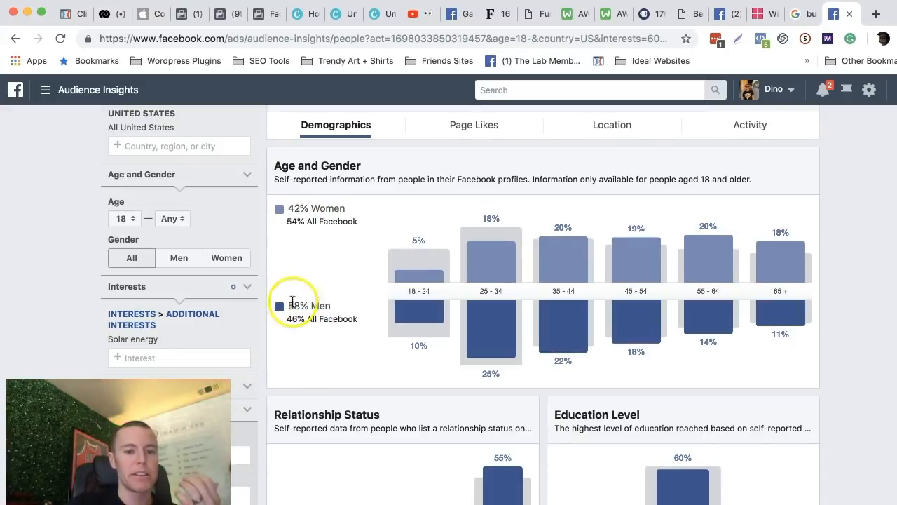
{"action": "left_click_drag", "start_coordinate": [290, 207], "coordinate": [336, 207]}
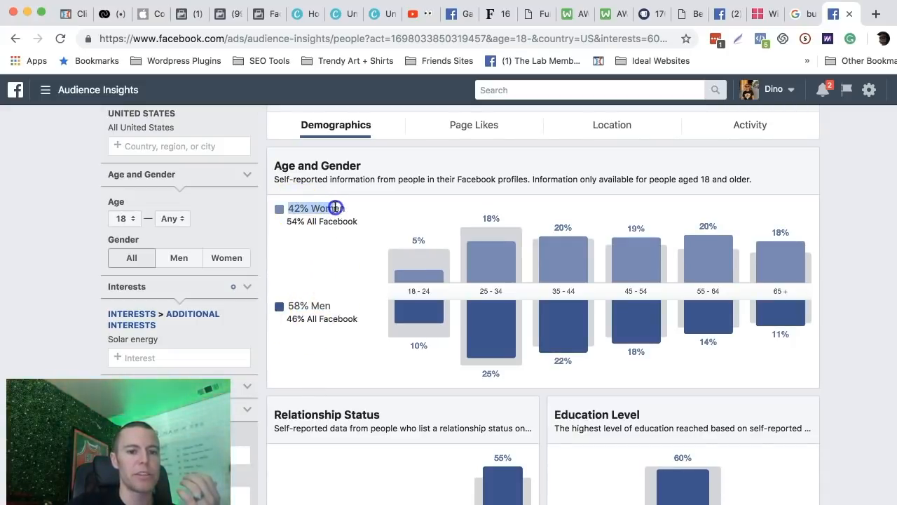
Examine the Relationship Status and Education Level charts for the solar energy audience.
{"action": "scroll", "coordinate": [338, 294], "scroll_direction": "down", "scroll_amount": 5}
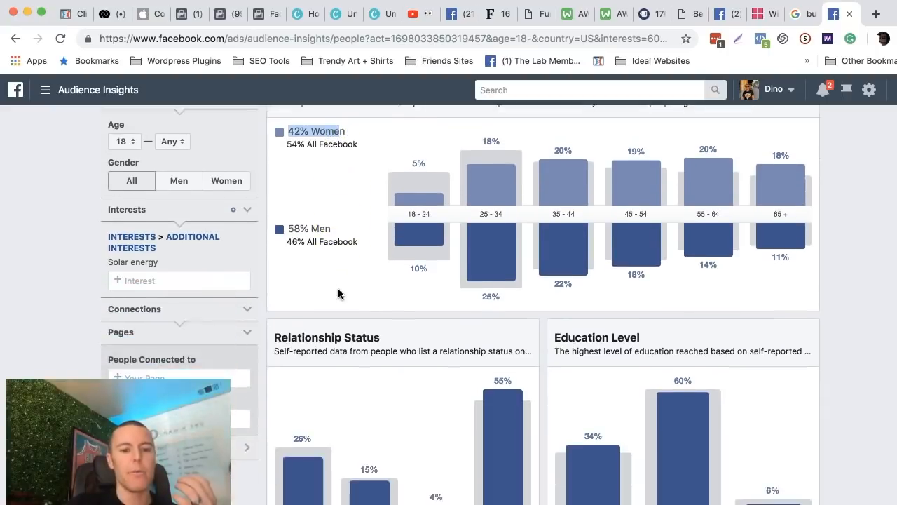
{"action": "scroll", "coordinate": [338, 289], "scroll_direction": "down", "scroll_amount": 1}
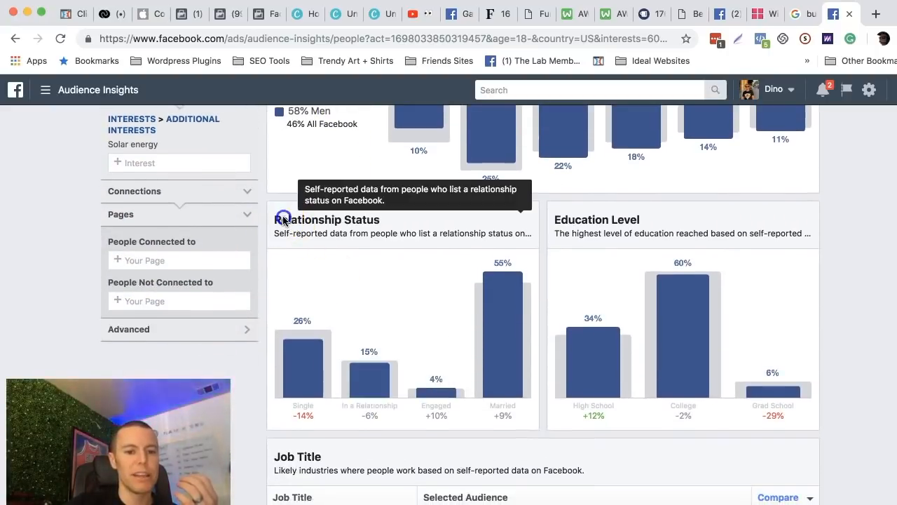
{"action": "scroll", "coordinate": [386, 211], "scroll_direction": "down", "scroll_amount": 1}
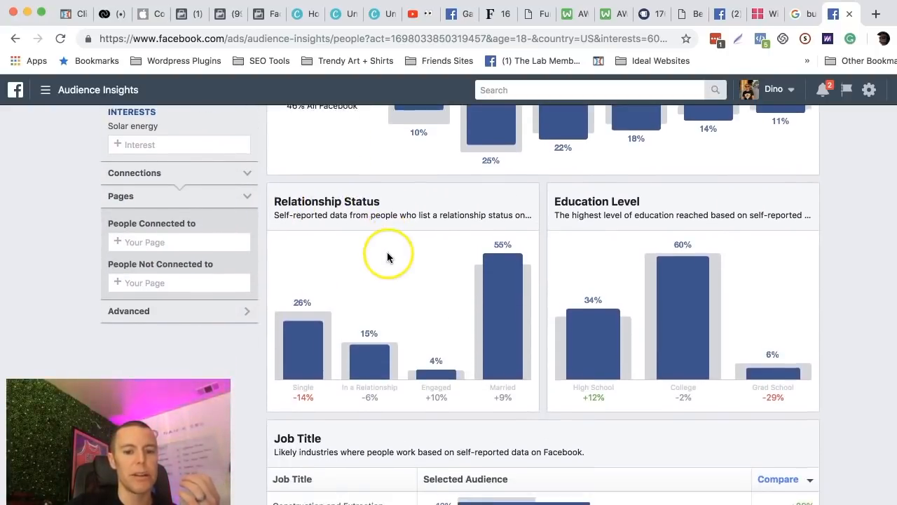
{"action": "mouse_move", "coordinate": [494, 285]}
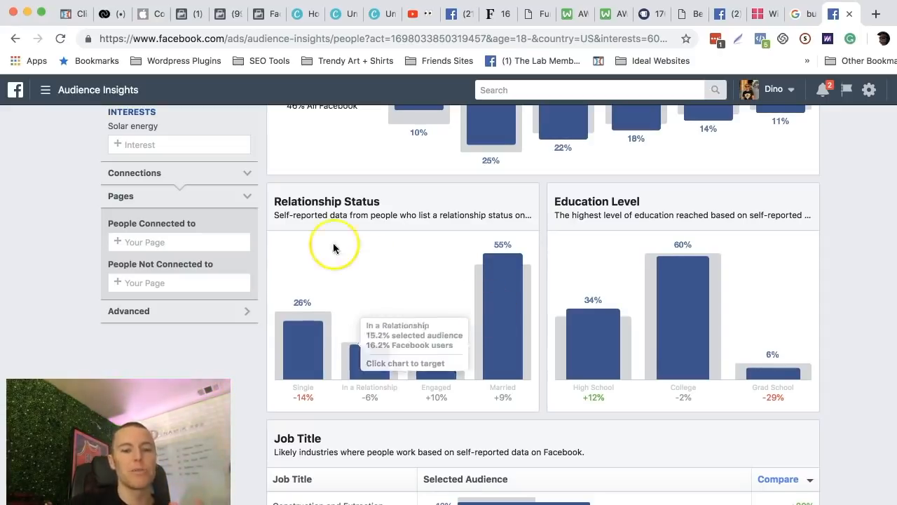
{"action": "scroll", "coordinate": [332, 243], "scroll_direction": "up", "scroll_amount": 1}
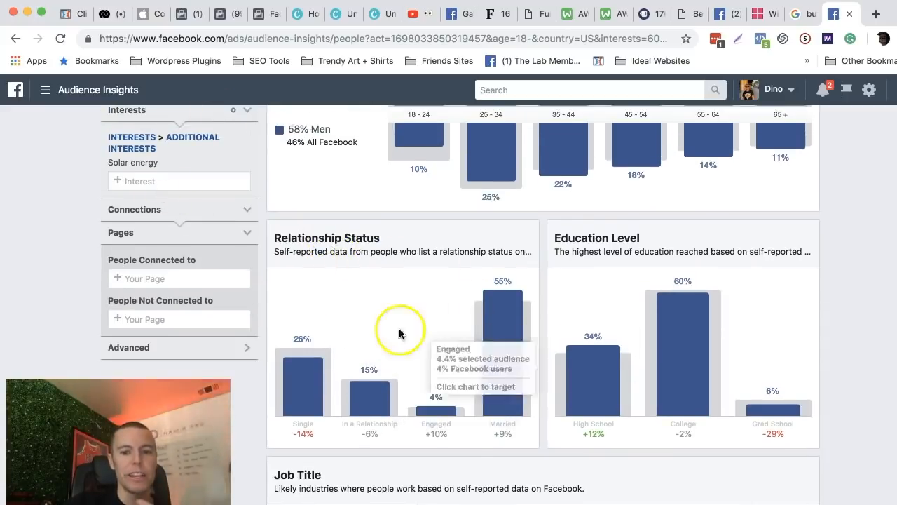
{"action": "scroll", "coordinate": [490, 290], "scroll_direction": "down", "scroll_amount": 5}
{"action": "scroll", "coordinate": [490, 289], "scroll_direction": "up", "scroll_amount": 10}
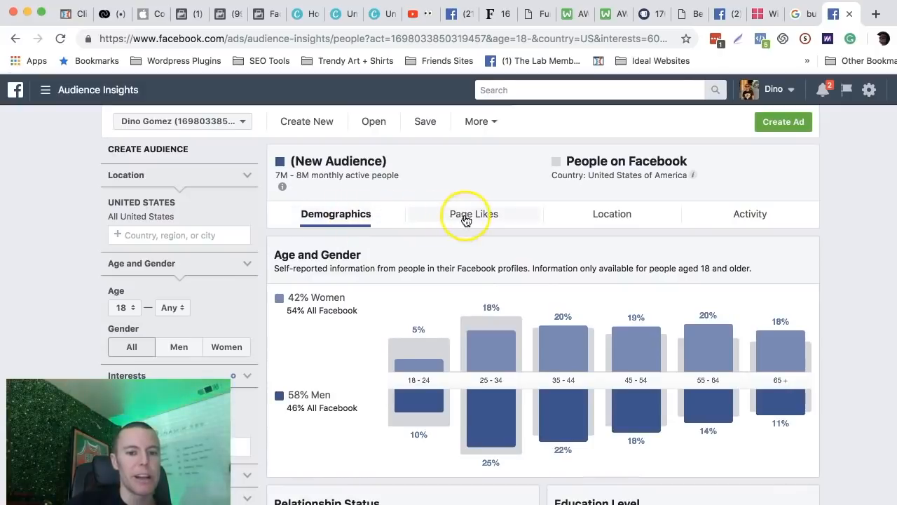
Show the solar energy audience's Page Likes and review the Top Categories list.
{"action": "left_click", "coordinate": [465, 217]}
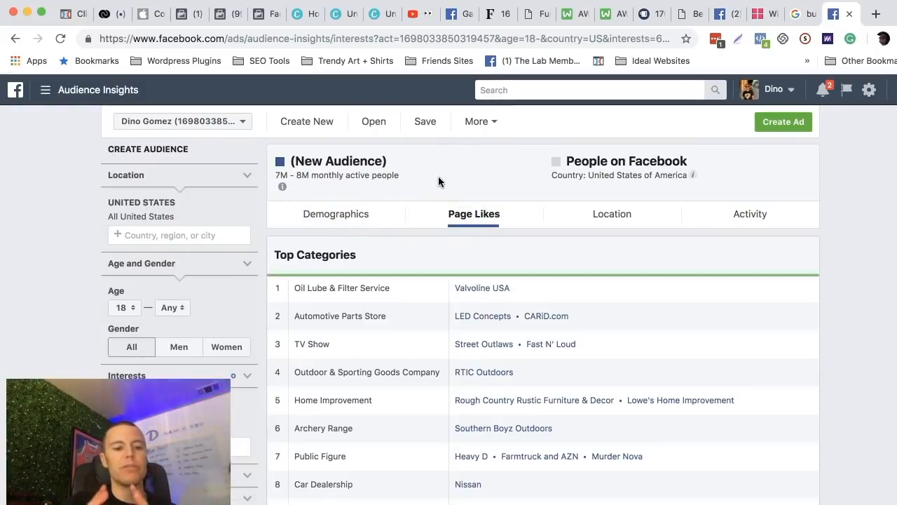
{"action": "scroll", "coordinate": [439, 176], "scroll_direction": "down", "scroll_amount": 1}
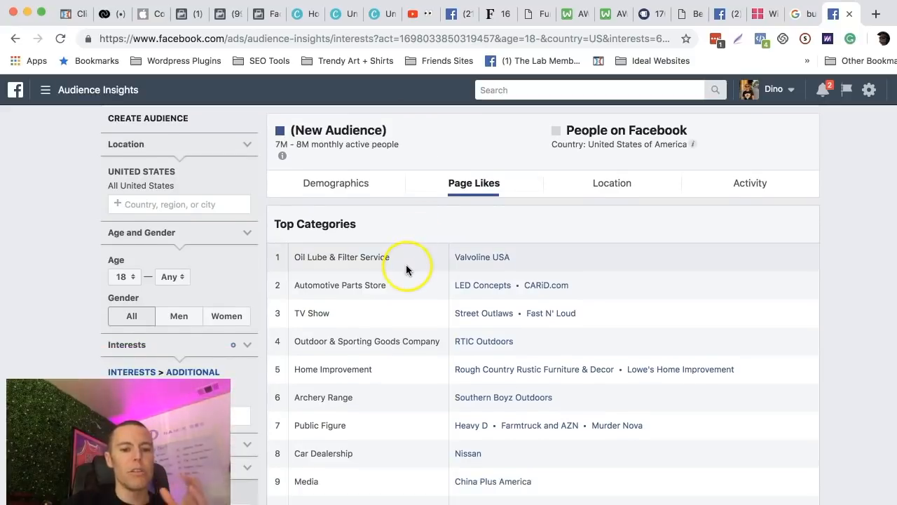
{"action": "scroll", "coordinate": [405, 214], "scroll_direction": "down", "scroll_amount": 2}
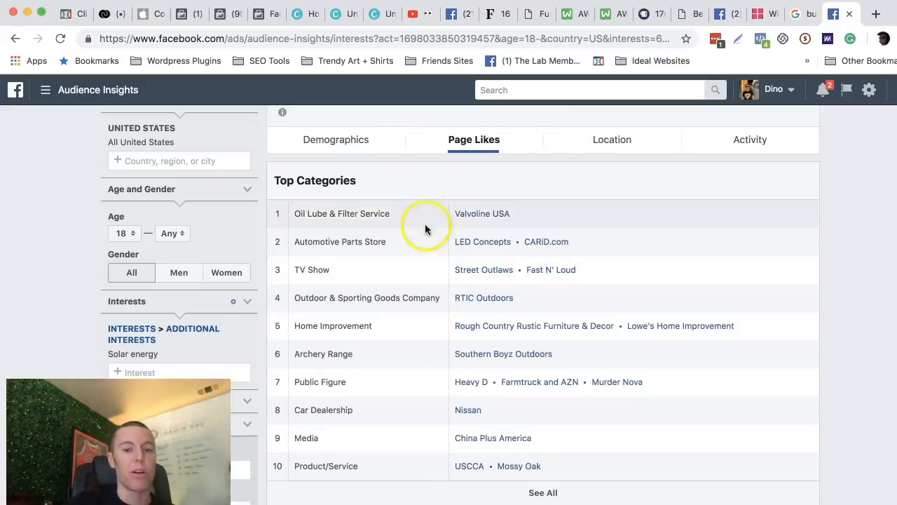
{"action": "scroll", "coordinate": [402, 296], "scroll_direction": "down", "scroll_amount": 2}
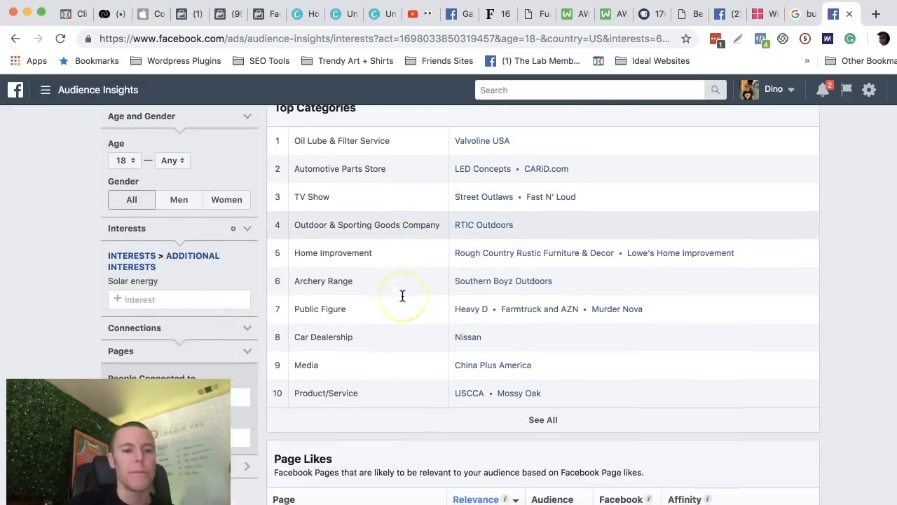
Replace the Solar energy interest with Microblading for the new audience.
{"action": "left_click", "coordinate": [247, 282]}
{"action": "left_click", "coordinate": [166, 254]}
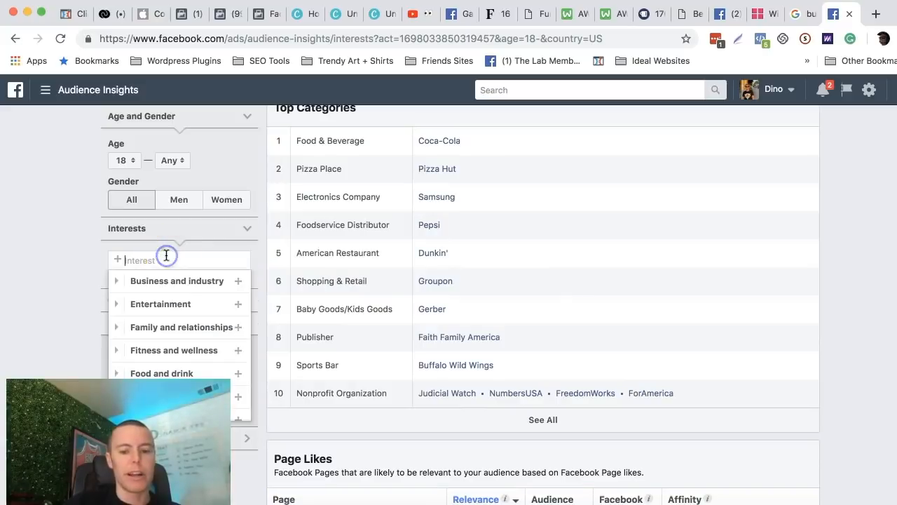
{"action": "type", "text": "microblading"}
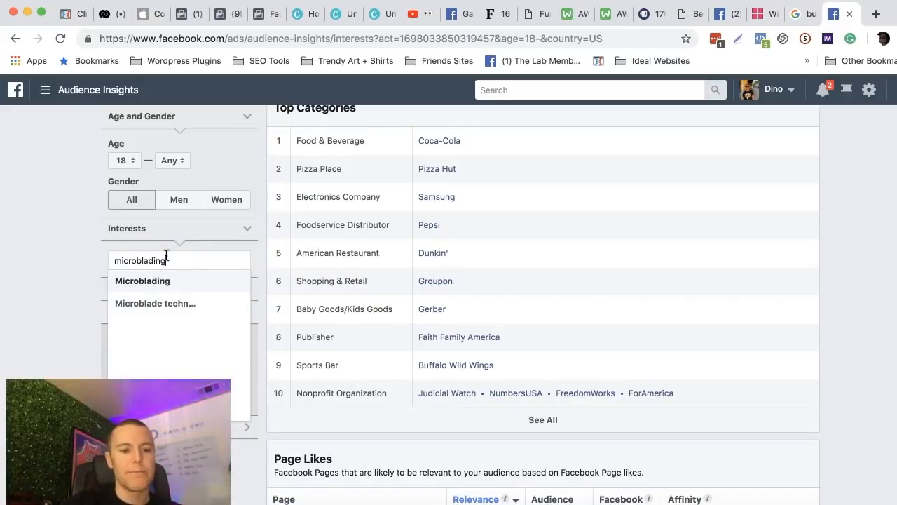
{"action": "left_click", "coordinate": [155, 284]}
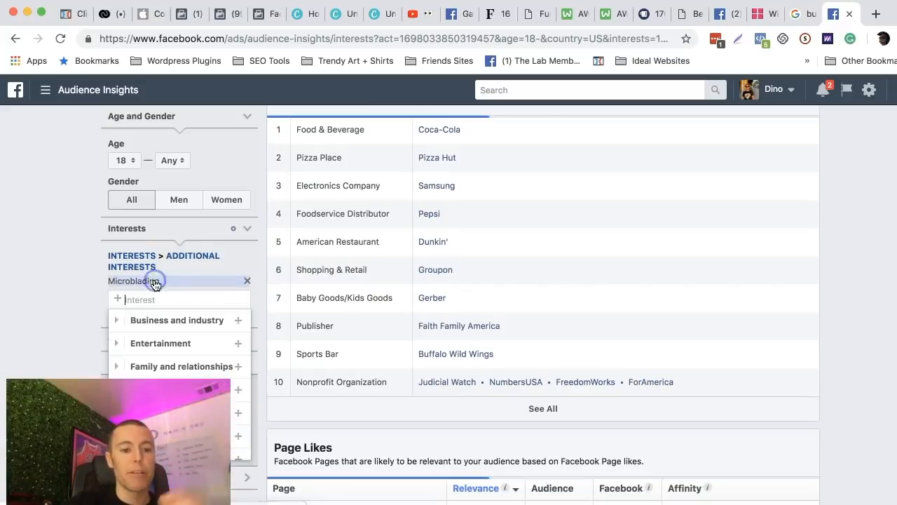
{"action": "left_click", "coordinate": [80, 259]}
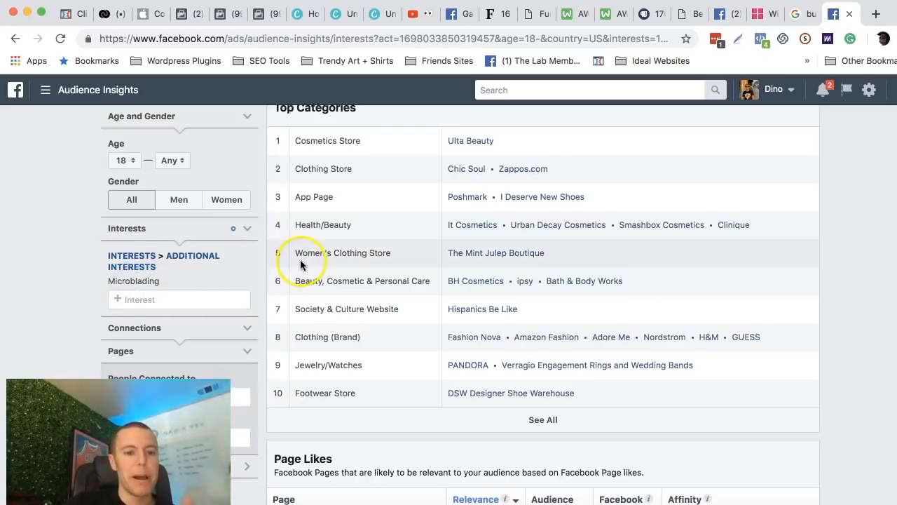
Show the microblading audience's Demographics and highlight the women's share in the Age and Gender chart.
{"action": "scroll", "coordinate": [301, 264], "scroll_direction": "up", "scroll_amount": 3}
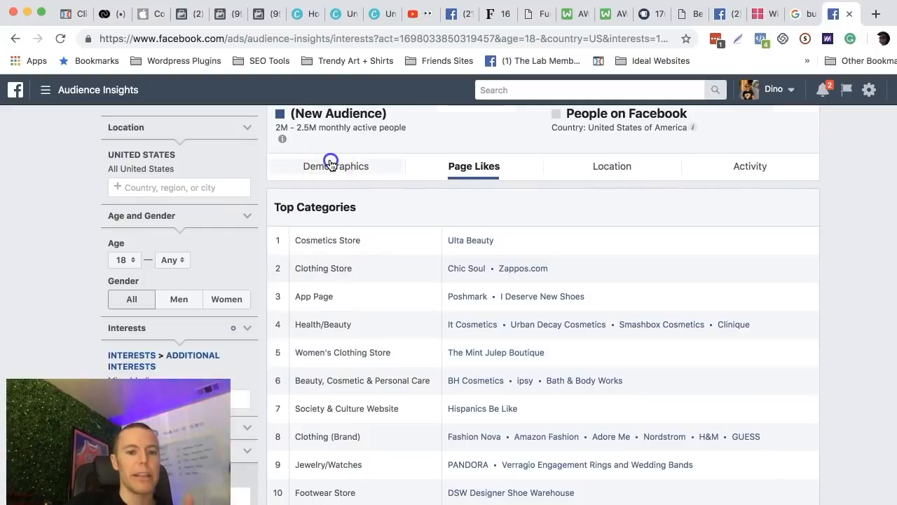
{"action": "left_click", "coordinate": [330, 164]}
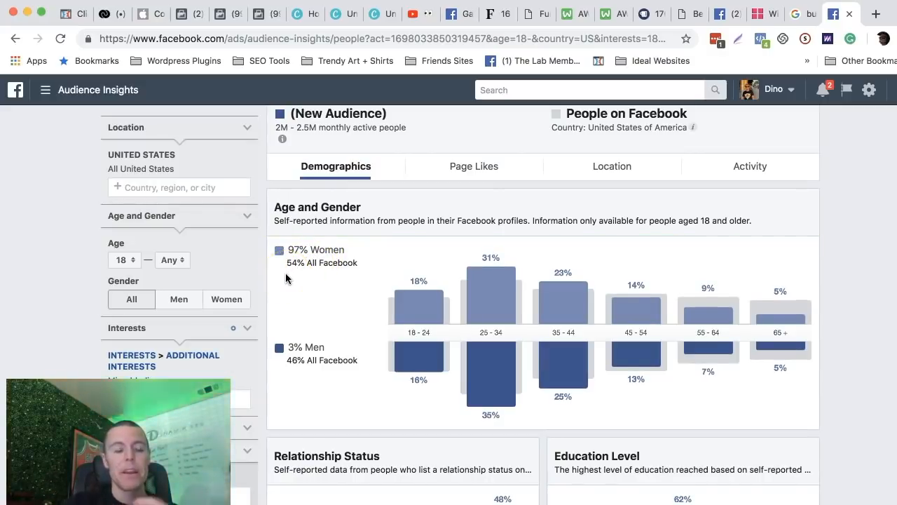
{"action": "left_click", "coordinate": [313, 275]}
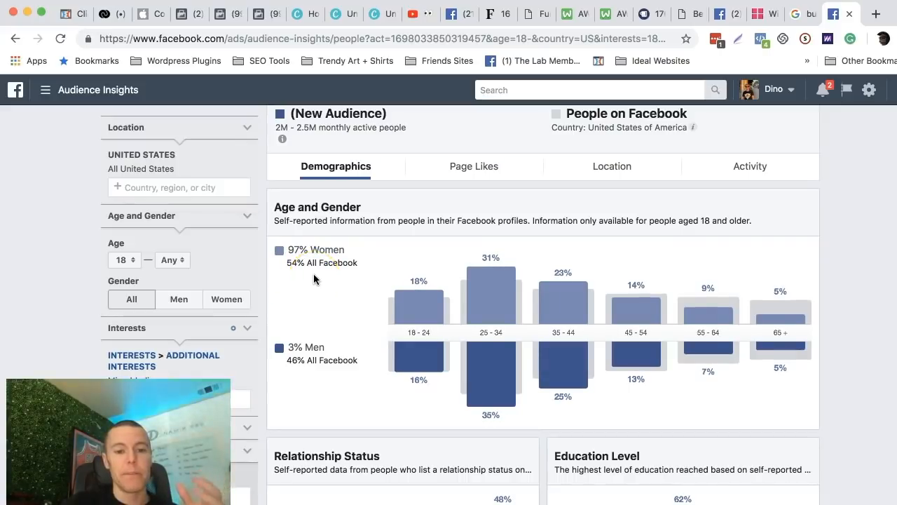
{"action": "left_click_drag", "start_coordinate": [290, 250], "coordinate": [347, 251]}
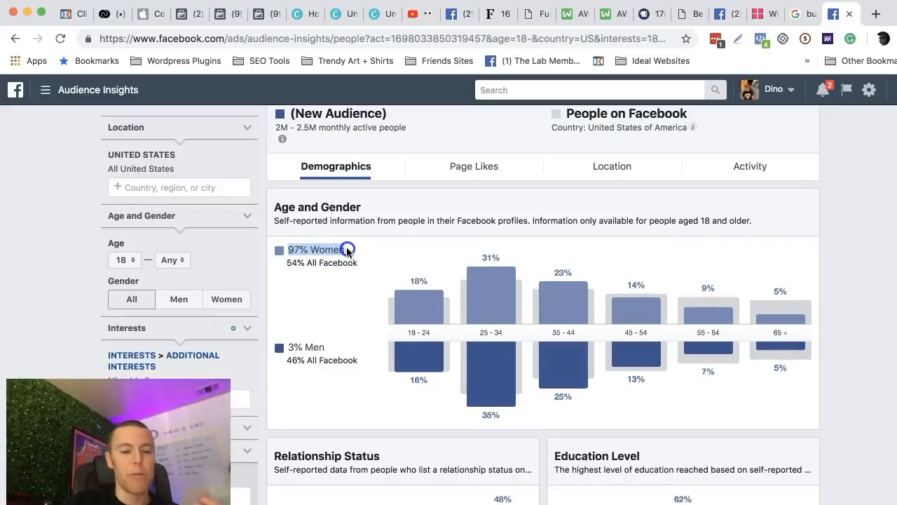
{"action": "left_click", "coordinate": [315, 282]}
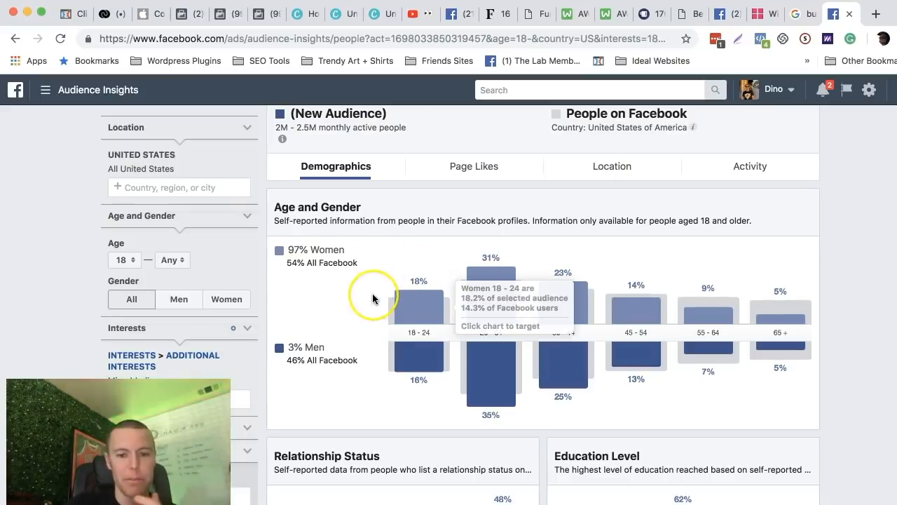
Check the Relationship Status and Education Level charts, then highlight the women's share of the microblading audience again.
{"action": "scroll", "coordinate": [372, 296], "scroll_direction": "down", "scroll_amount": 3}
{"action": "scroll", "coordinate": [372, 296], "scroll_direction": "down", "scroll_amount": 2}
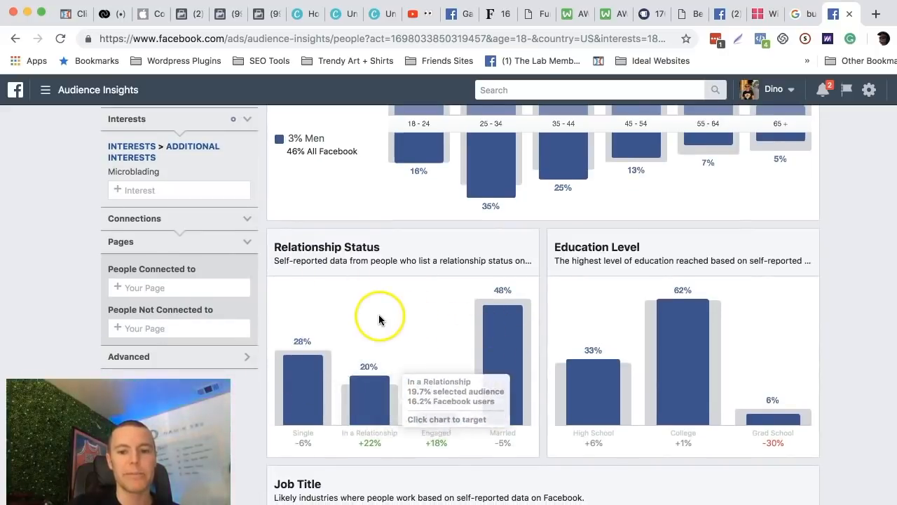
{"action": "scroll", "coordinate": [379, 314], "scroll_direction": "up", "scroll_amount": 5}
{"action": "left_click_drag", "start_coordinate": [353, 292], "coordinate": [282, 288]}
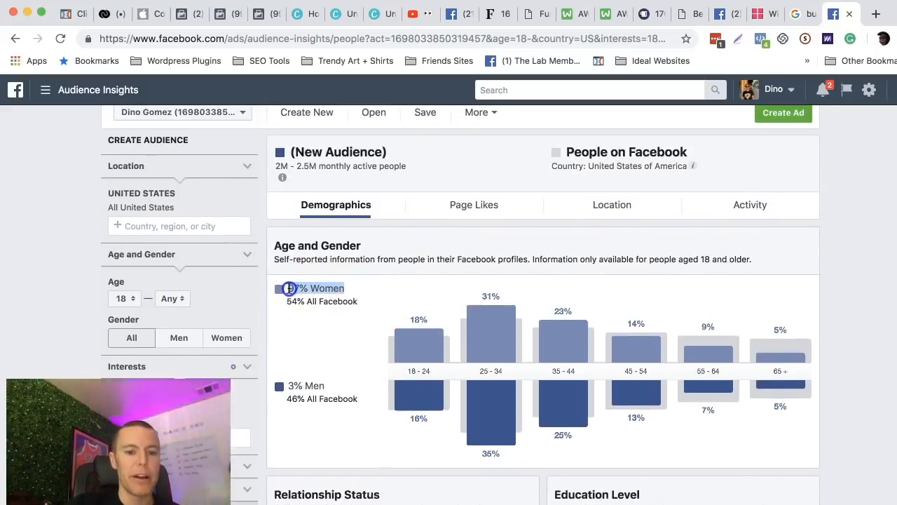
{"action": "left_click", "coordinate": [298, 335]}
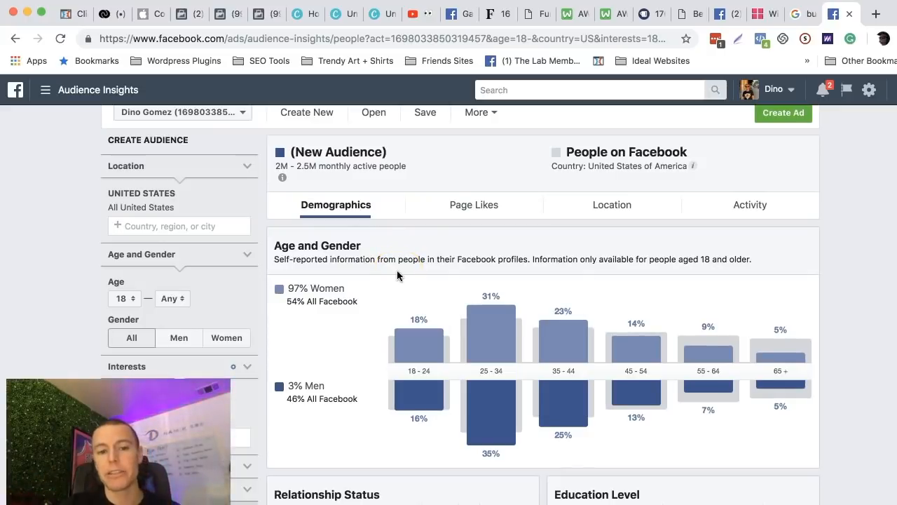
Show the microblading audience's Page Likes and review the brands listed under Top Categories.
{"action": "left_click", "coordinate": [481, 207]}
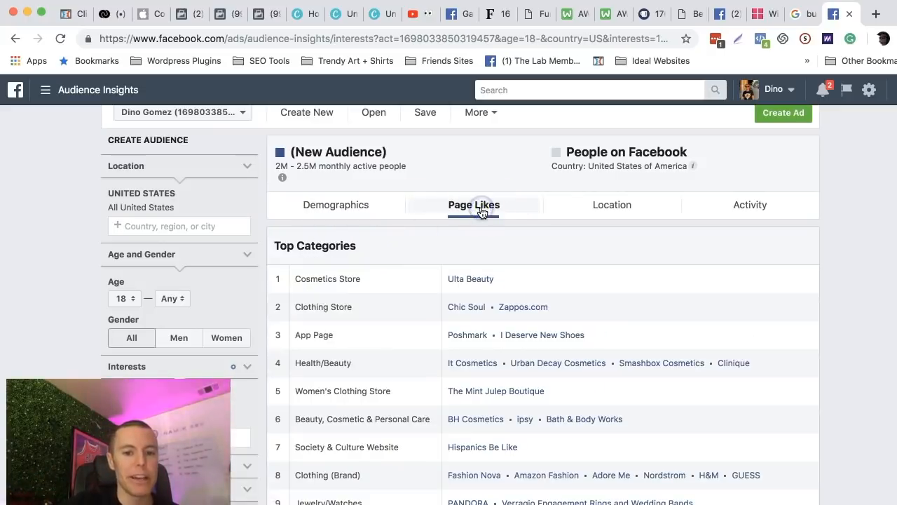
{"action": "scroll", "coordinate": [402, 232], "scroll_direction": "down", "scroll_amount": 1}
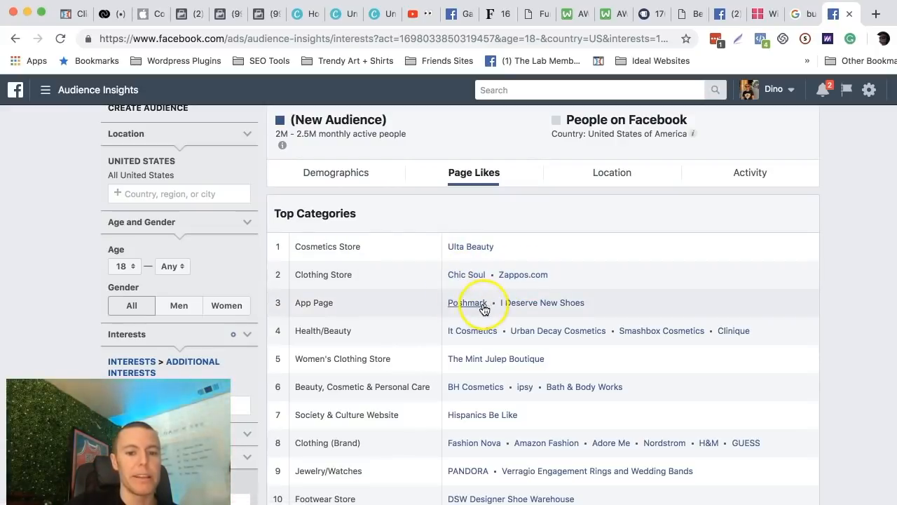
{"action": "scroll", "coordinate": [433, 311], "scroll_direction": "down", "scroll_amount": 1}
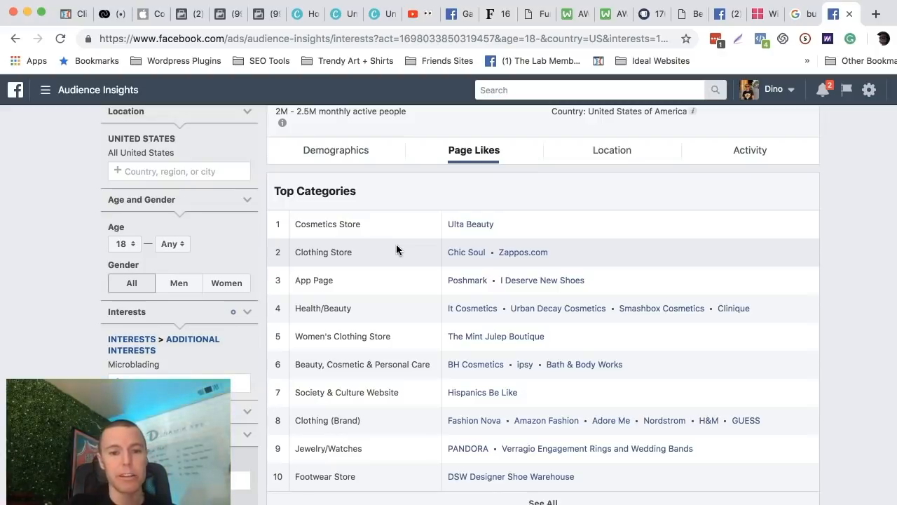
{"action": "left_click", "coordinate": [473, 227]}
{"action": "scroll", "coordinate": [462, 235], "scroll_direction": "down", "scroll_amount": 2}
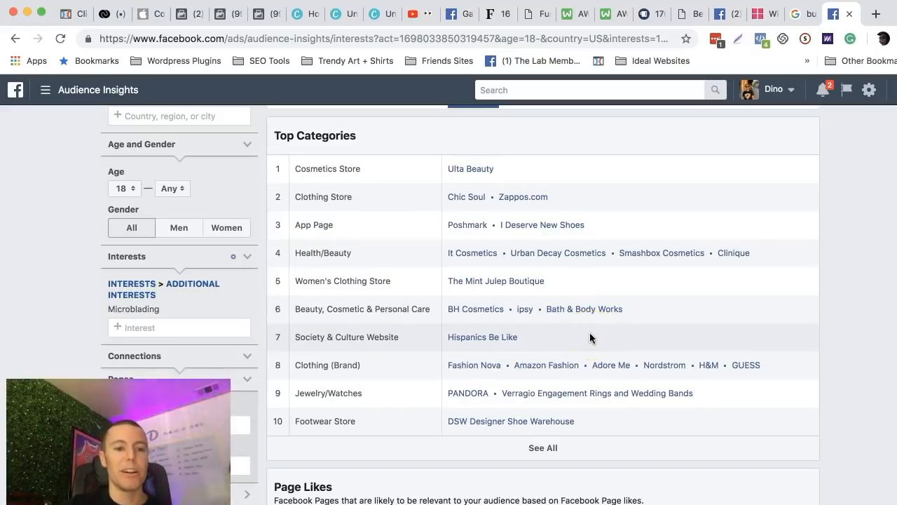
{"action": "scroll", "coordinate": [589, 338], "scroll_direction": "up", "scroll_amount": 1}
{"action": "scroll", "coordinate": [589, 337], "scroll_direction": "up", "scroll_amount": 2}
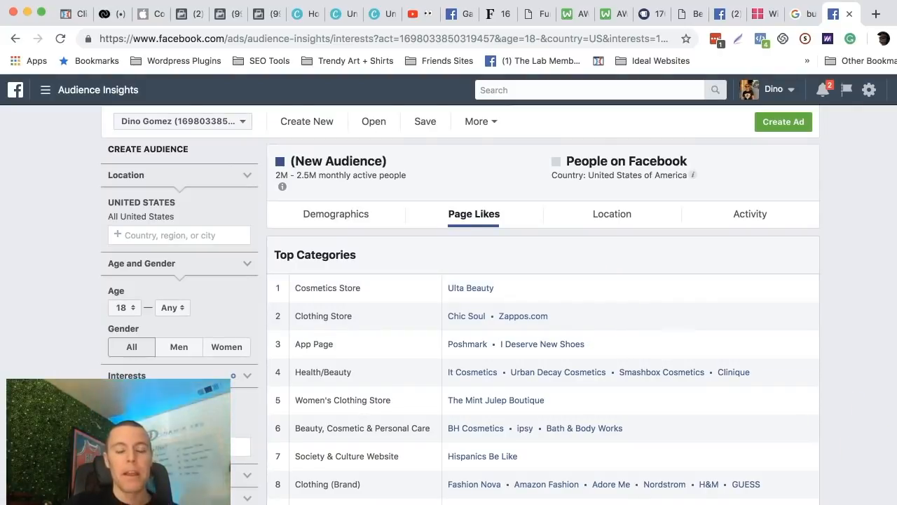
Switch to the Facebook Ads Starter Guide in Google Docs and read from Step 6 to Step 7, highlighting the Step 7 heading.
{"action": "left_click", "coordinate": [890, 502]}
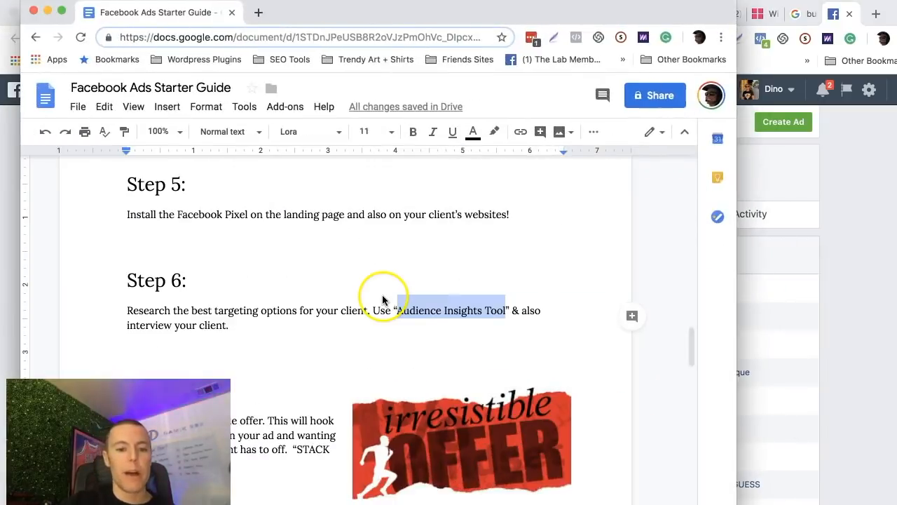
{"action": "left_click", "coordinate": [284, 328]}
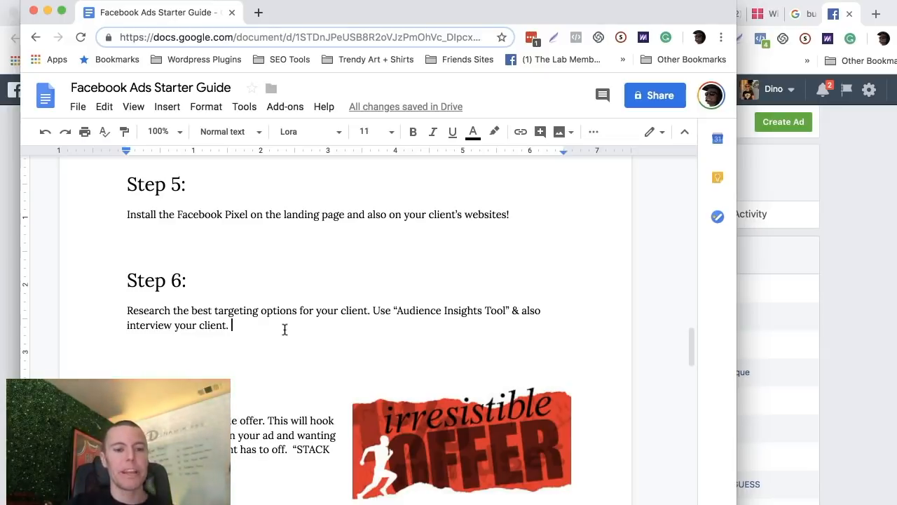
{"action": "scroll", "coordinate": [285, 328], "scroll_direction": "down", "scroll_amount": 2}
{"action": "left_click", "coordinate": [296, 313]}
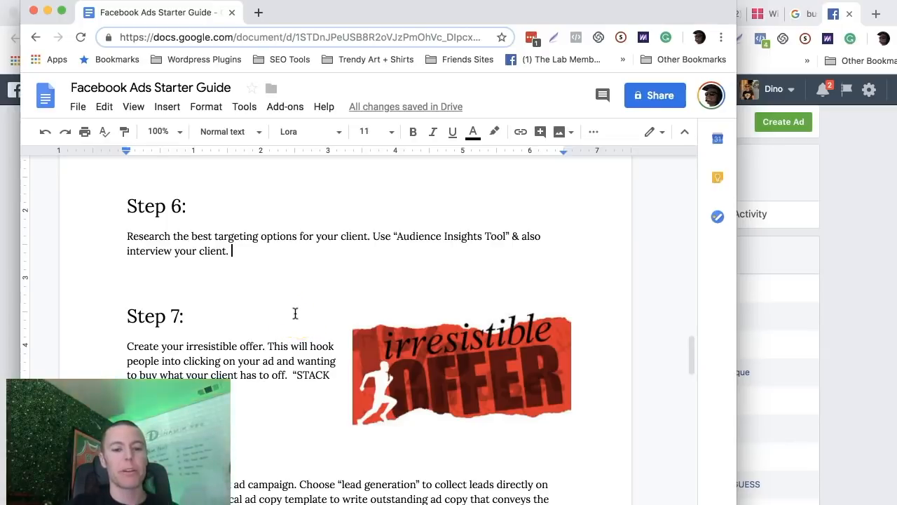
{"action": "scroll", "coordinate": [295, 314], "scroll_direction": "down", "scroll_amount": 2}
{"action": "left_click", "coordinate": [133, 239]}
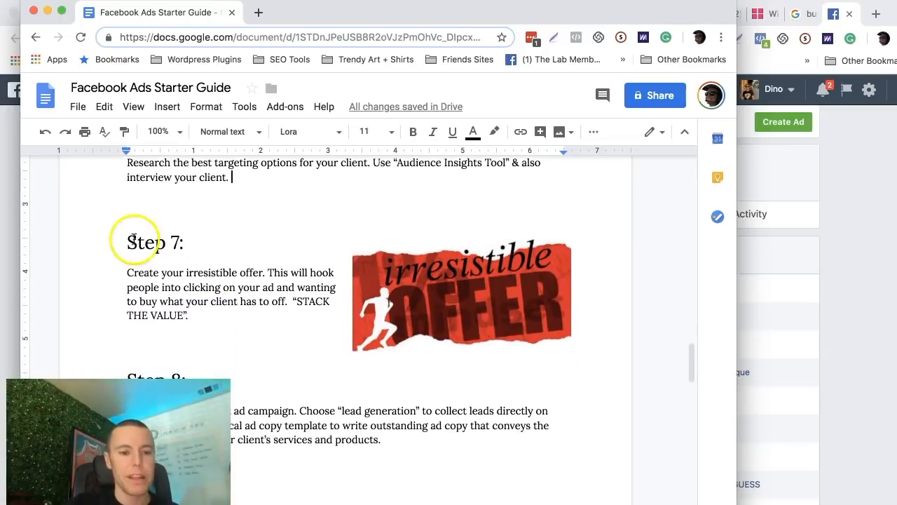
{"action": "left_click_drag", "start_coordinate": [133, 238], "coordinate": [184, 242]}
{"action": "left_click", "coordinate": [196, 243]}
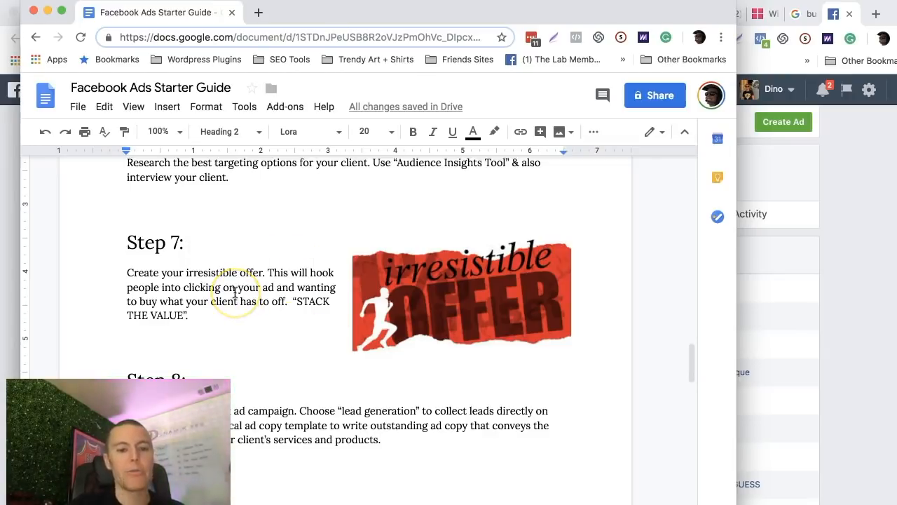
Minimize the starter guide, switch to the AWW board with the FREEBIE picture and activate the pencil tool.
{"action": "left_click", "coordinate": [46, 10]}
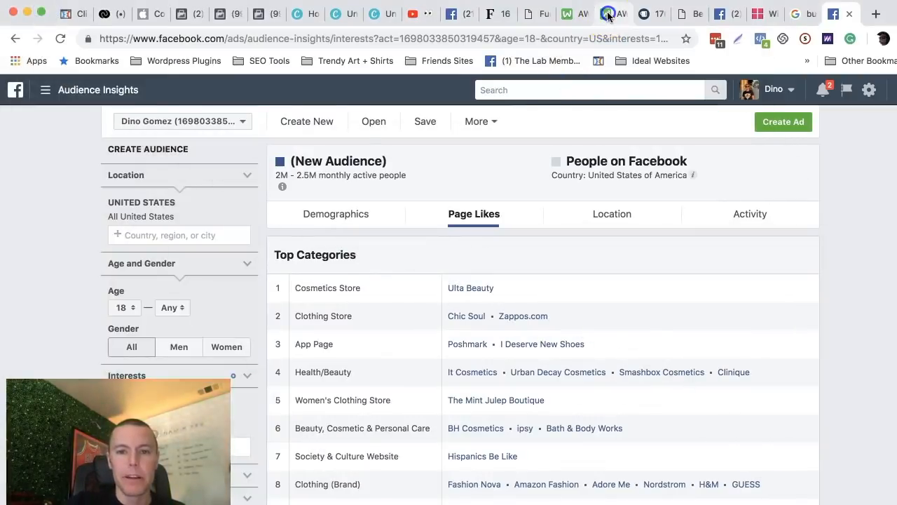
{"action": "left_click", "coordinate": [607, 14]}
{"action": "left_click", "coordinate": [568, 15]}
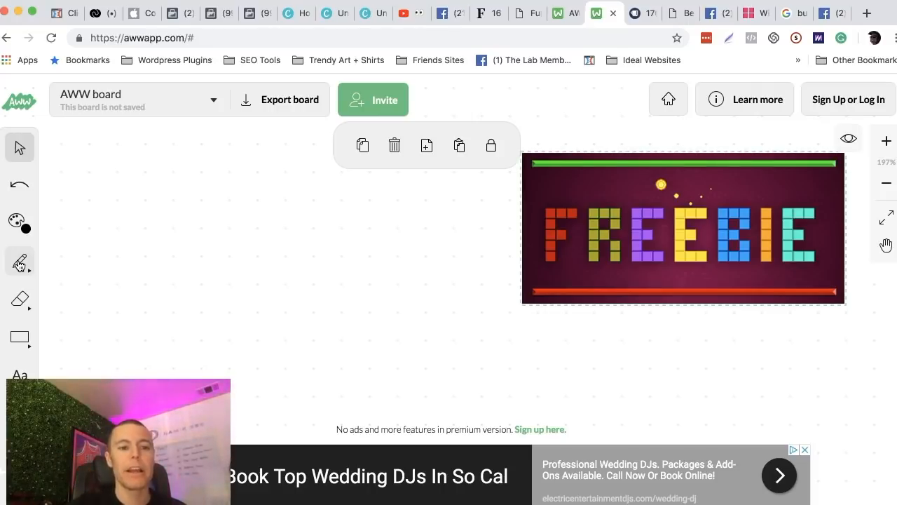
{"action": "left_click", "coordinate": [20, 261]}
{"action": "left_click", "coordinate": [20, 262]}
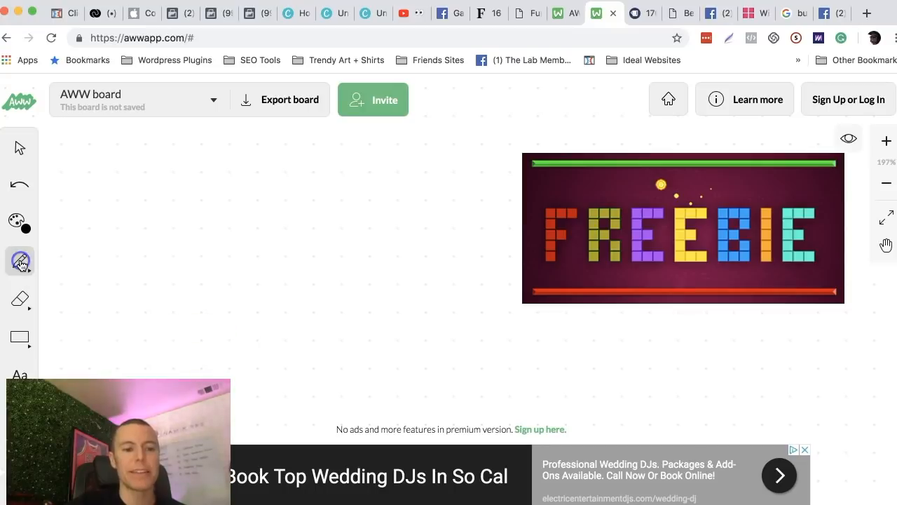
{"action": "left_click", "coordinate": [20, 262]}
{"action": "left_click", "coordinate": [93, 317]}
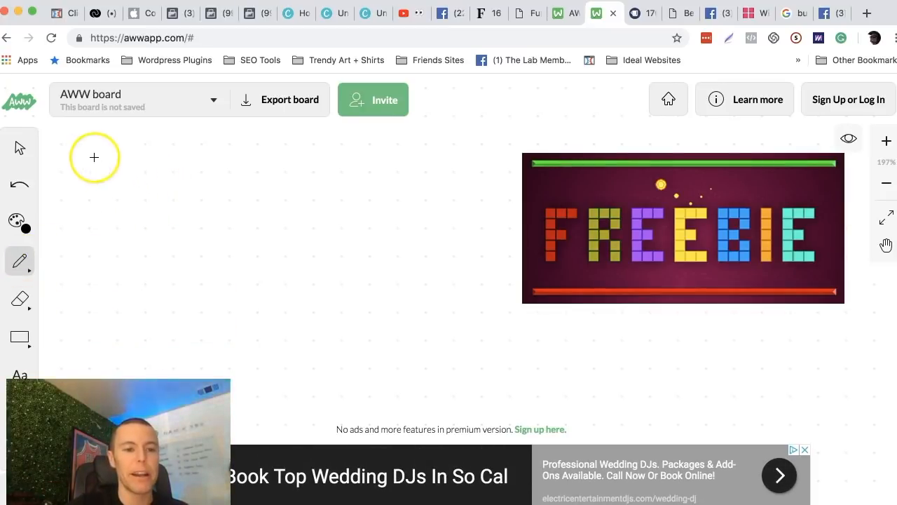
Handwrite "7 DAY PASS" on the empty board area beside the FREEBIE picture.
{"action": "mouse_move", "coordinate": [93, 156]}
{"action": "left_mouse_down"}
{"action": "mouse_move", "coordinate": [102, 194]}
{"action": "mouse_move", "coordinate": [124, 176]}
{"action": "mouse_move", "coordinate": [141, 191]}
{"action": "mouse_move", "coordinate": [160, 171]}
{"action": "mouse_move", "coordinate": [147, 184]}
{"action": "mouse_move", "coordinate": [173, 200]}
{"action": "mouse_move", "coordinate": [179, 188]}
{"action": "mouse_move", "coordinate": [193, 210]}
{"action": "left_mouse_up"}
{"action": "left_click_drag", "start_coordinate": [178, 178], "coordinate": [193, 186]}
{"action": "left_click_drag", "start_coordinate": [237, 161], "coordinate": [237, 194]}
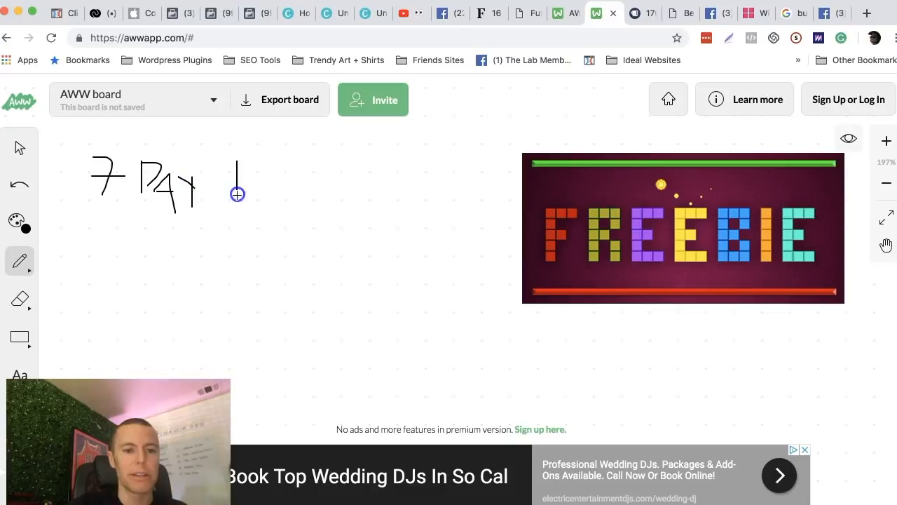
{"action": "mouse_move", "coordinate": [236, 162]}
{"action": "left_mouse_down"}
{"action": "mouse_move", "coordinate": [237, 184]}
{"action": "mouse_move", "coordinate": [256, 177]}
{"action": "mouse_move", "coordinate": [264, 197]}
{"action": "left_mouse_up"}
{"action": "mouse_move", "coordinate": [253, 188]}
{"action": "left_mouse_down"}
{"action": "mouse_move", "coordinate": [279, 179]}
{"action": "mouse_move", "coordinate": [272, 199]}
{"action": "mouse_move", "coordinate": [286, 213]}
{"action": "left_mouse_up"}
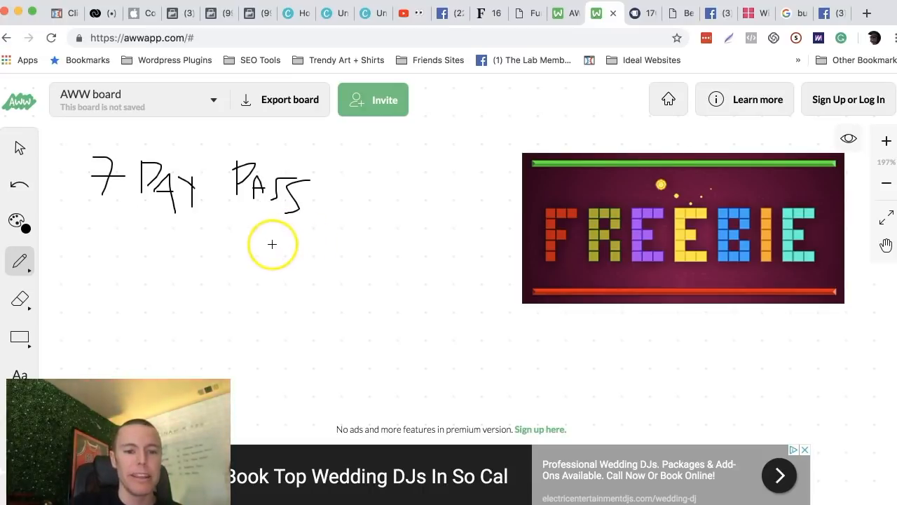
Draw a curved arrow from below "7 DAY PASS" to the FREEBIE picture and close the banner ad.
{"action": "mouse_move", "coordinate": [272, 244]}
{"action": "left_mouse_down"}
{"action": "mouse_move", "coordinate": [386, 272]}
{"action": "mouse_move", "coordinate": [444, 236]}
{"action": "mouse_move", "coordinate": [481, 229]}
{"action": "mouse_move", "coordinate": [480, 257]}
{"action": "left_mouse_up"}
{"action": "left_click_drag", "start_coordinate": [480, 215], "coordinate": [474, 259]}
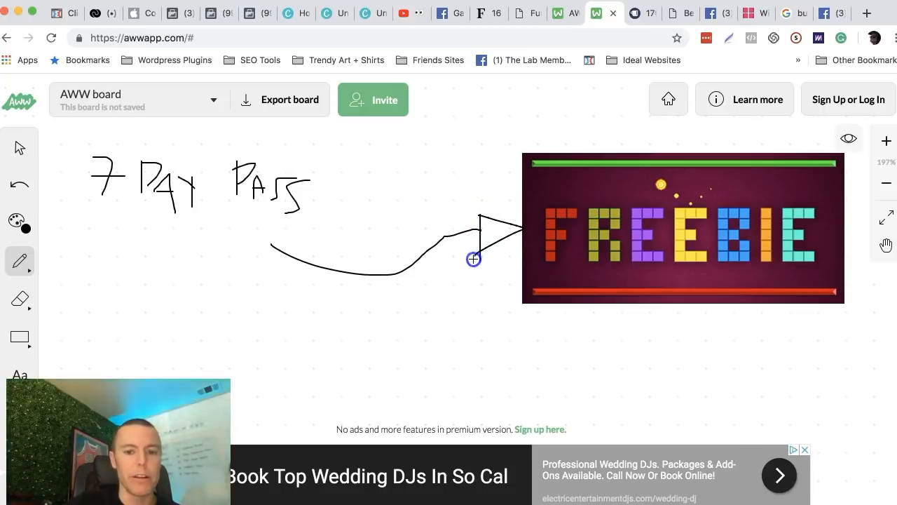
{"action": "left_click_drag", "start_coordinate": [477, 216], "coordinate": [476, 198]}
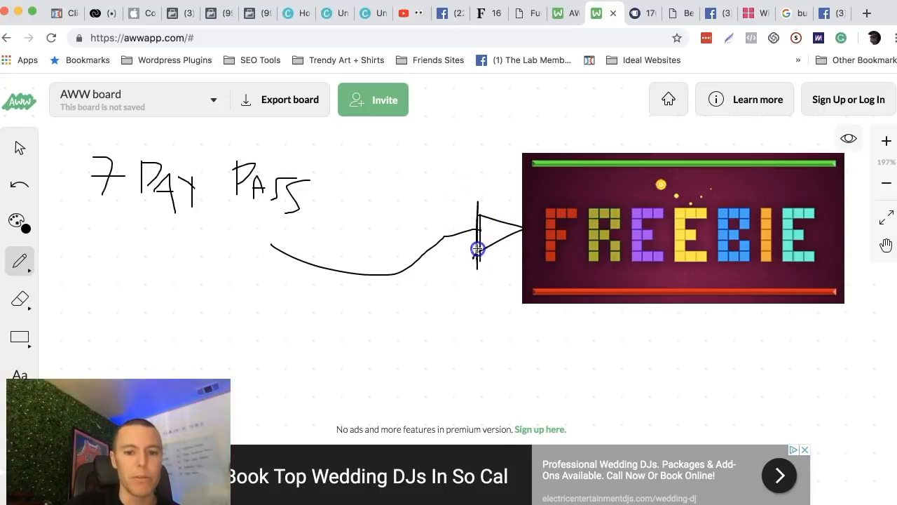
{"action": "mouse_move", "coordinate": [478, 249]}
{"action": "left_mouse_down"}
{"action": "mouse_move", "coordinate": [479, 206]}
{"action": "mouse_move", "coordinate": [479, 250]}
{"action": "left_mouse_up"}
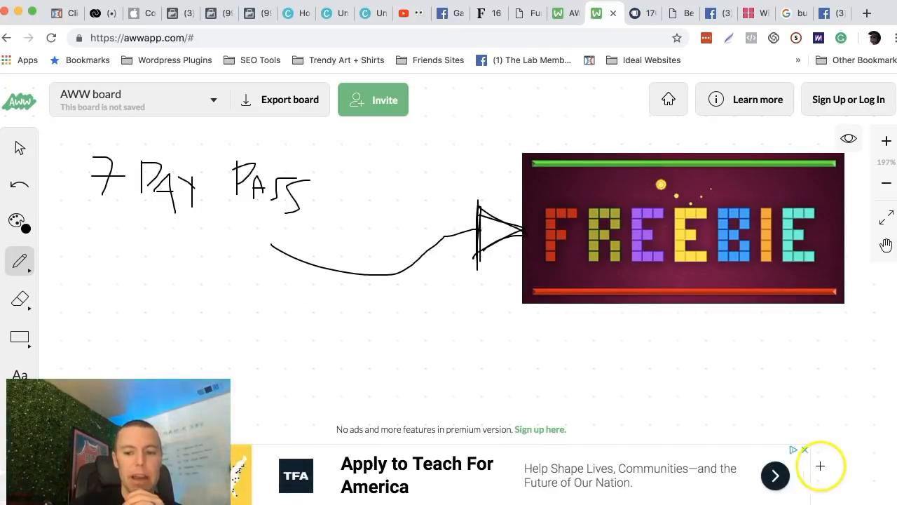
{"action": "left_click", "coordinate": [805, 449]}
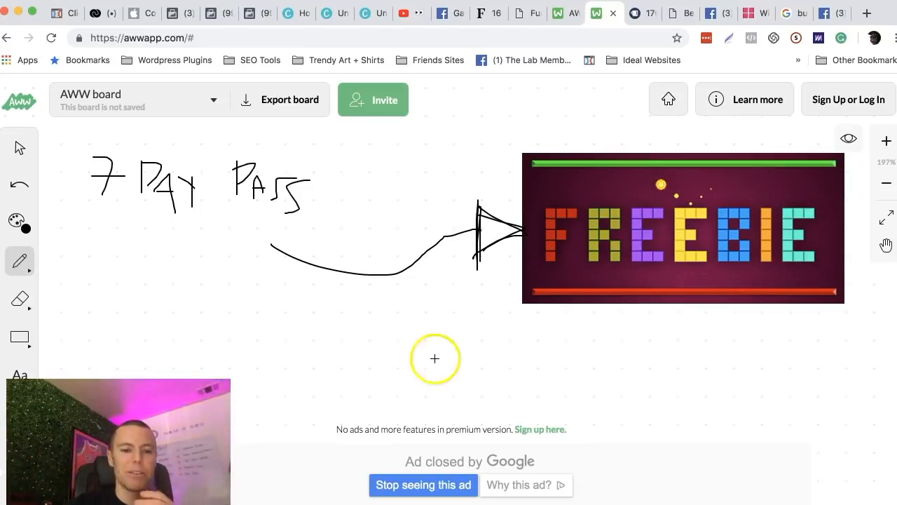
Draw two more curved arrows with triangular heads below the first, tracing the upper one's head heavily.
{"action": "mouse_move", "coordinate": [286, 263]}
{"action": "left_mouse_down"}
{"action": "mouse_move", "coordinate": [424, 282]}
{"action": "mouse_move", "coordinate": [461, 264]}
{"action": "mouse_move", "coordinate": [470, 287]}
{"action": "left_mouse_up"}
{"action": "mouse_move", "coordinate": [454, 252]}
{"action": "left_mouse_down"}
{"action": "mouse_move", "coordinate": [474, 290]}
{"action": "mouse_move", "coordinate": [449, 257]}
{"action": "mouse_move", "coordinate": [461, 273]}
{"action": "mouse_move", "coordinate": [507, 248]}
{"action": "mouse_move", "coordinate": [464, 282]}
{"action": "mouse_move", "coordinate": [444, 257]}
{"action": "mouse_move", "coordinate": [474, 286]}
{"action": "mouse_move", "coordinate": [506, 249]}
{"action": "mouse_move", "coordinate": [483, 286]}
{"action": "left_mouse_up"}
{"action": "mouse_move", "coordinate": [448, 258]}
{"action": "left_mouse_down"}
{"action": "mouse_move", "coordinate": [507, 253]}
{"action": "mouse_move", "coordinate": [481, 284]}
{"action": "mouse_move", "coordinate": [449, 257]}
{"action": "mouse_move", "coordinate": [479, 239]}
{"action": "mouse_move", "coordinate": [482, 246]}
{"action": "left_mouse_up"}
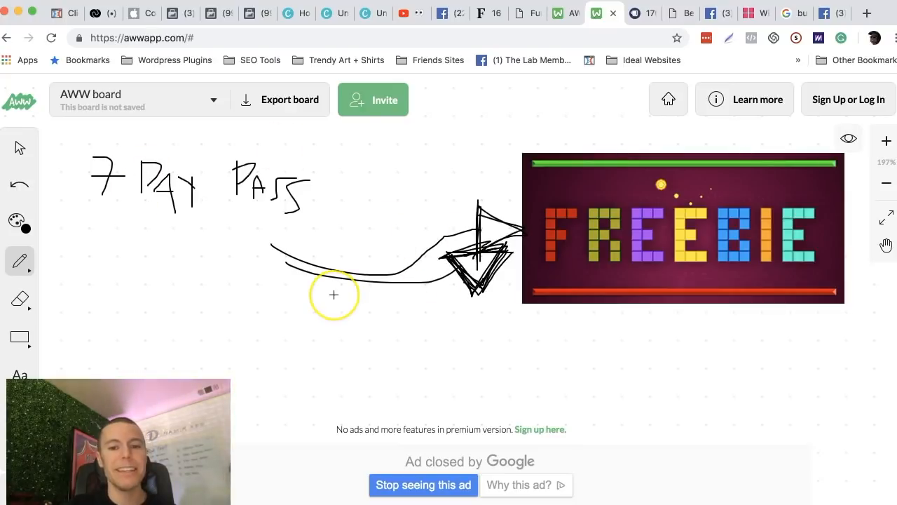
{"action": "mouse_move", "coordinate": [298, 315]}
{"action": "left_mouse_down"}
{"action": "mouse_move", "coordinate": [464, 330]}
{"action": "mouse_move", "coordinate": [477, 313]}
{"action": "mouse_move", "coordinate": [511, 351]}
{"action": "left_mouse_up"}
{"action": "mouse_move", "coordinate": [445, 301]}
{"action": "left_mouse_down"}
{"action": "mouse_move", "coordinate": [505, 340]}
{"action": "mouse_move", "coordinate": [507, 358]}
{"action": "left_mouse_up"}
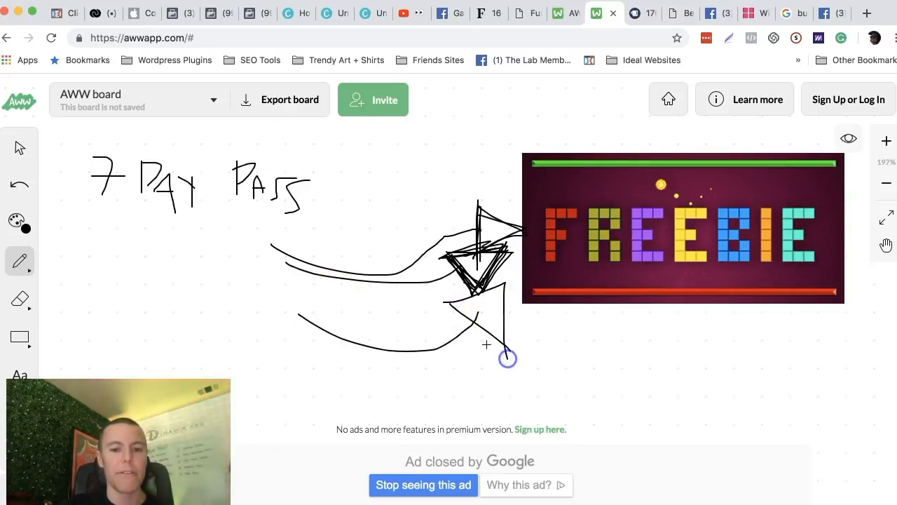
{"action": "left_click_drag", "start_coordinate": [450, 310], "coordinate": [495, 339]}
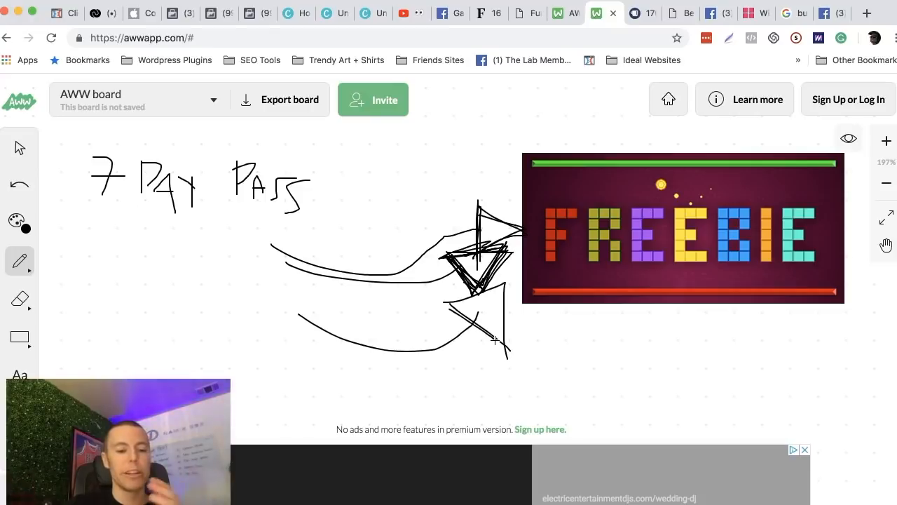
Close the banner ad and handwrite "$100" on the board below "7 DAY PASS".
{"action": "left_click", "coordinate": [805, 451]}
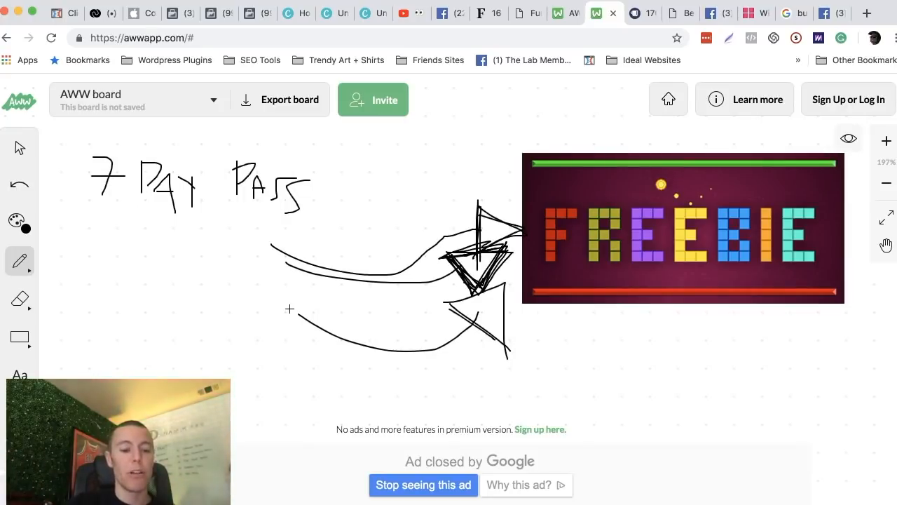
{"action": "left_click_drag", "start_coordinate": [156, 266], "coordinate": [104, 313]}
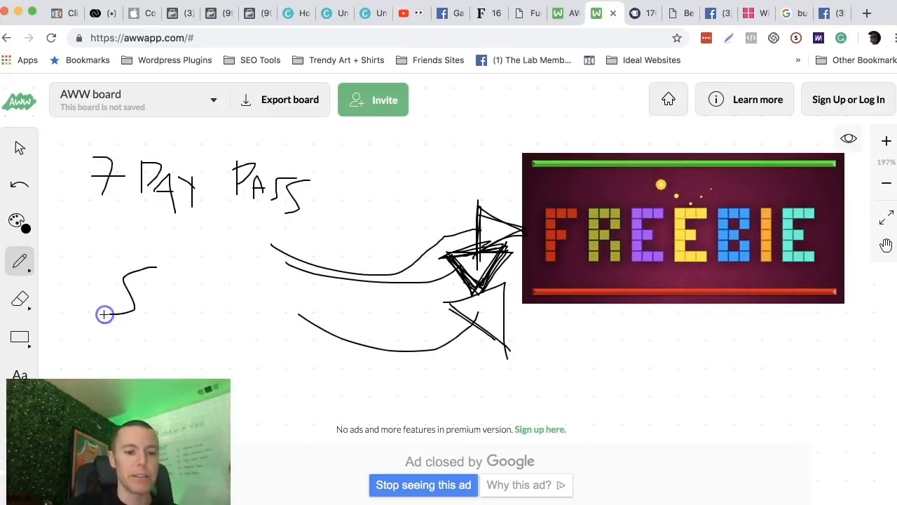
{"action": "mouse_move", "coordinate": [116, 260]}
{"action": "left_mouse_down"}
{"action": "mouse_move", "coordinate": [112, 343]}
{"action": "mouse_move", "coordinate": [130, 315]}
{"action": "mouse_move", "coordinate": [132, 326]}
{"action": "left_mouse_up"}
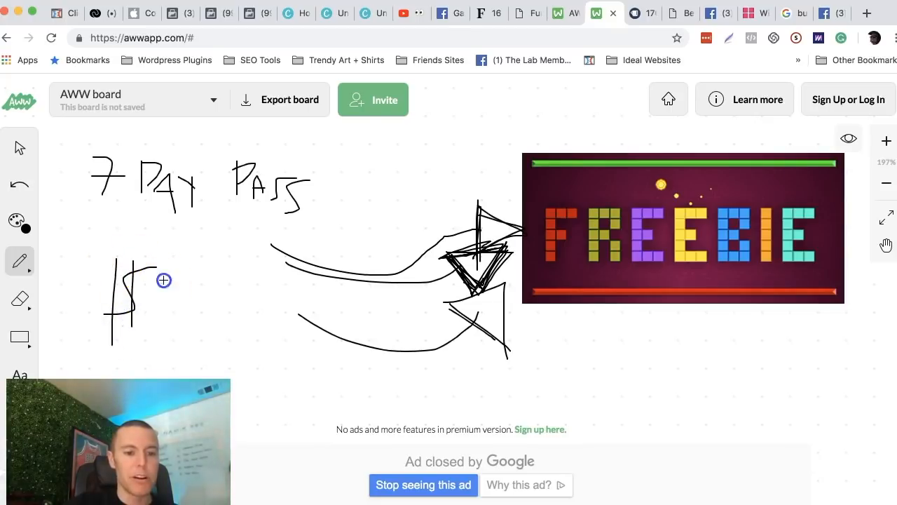
{"action": "left_click_drag", "start_coordinate": [163, 280], "coordinate": [162, 328]}
{"action": "mouse_move", "coordinate": [193, 296]}
{"action": "left_mouse_down"}
{"action": "mouse_move", "coordinate": [184, 316]}
{"action": "mouse_move", "coordinate": [193, 298]}
{"action": "mouse_move", "coordinate": [216, 292]}
{"action": "left_mouse_up"}
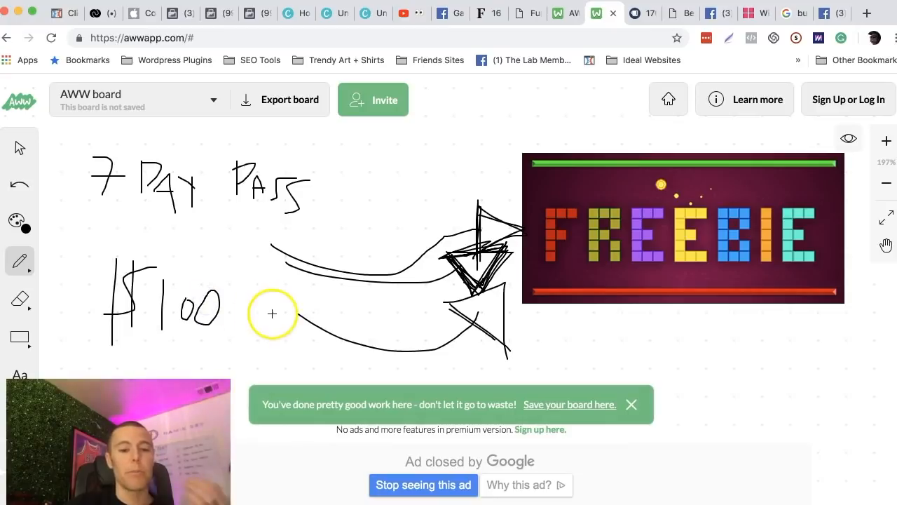
Clear the save reminder and banner ad, then handwrite "$40" beneath the lowest curved arrow with a curved bracket before it.
{"action": "left_click", "coordinate": [631, 404]}
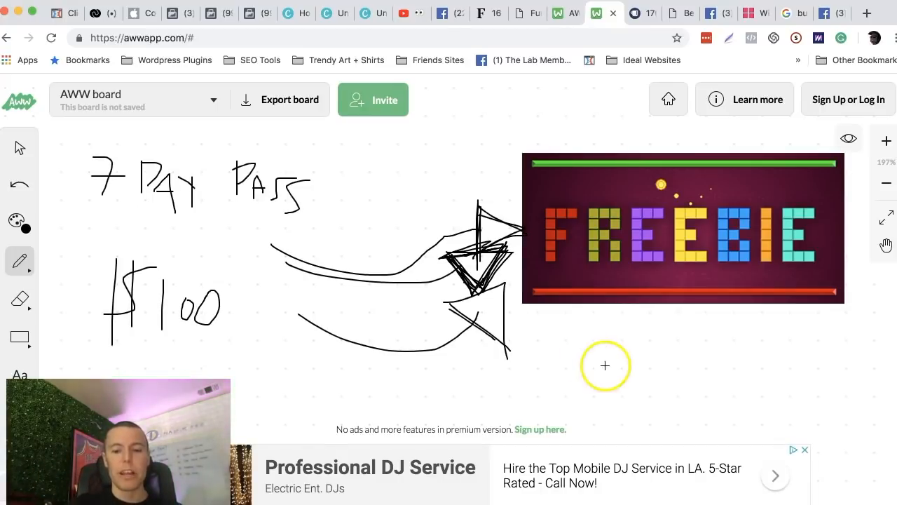
{"action": "left_click", "coordinate": [804, 450]}
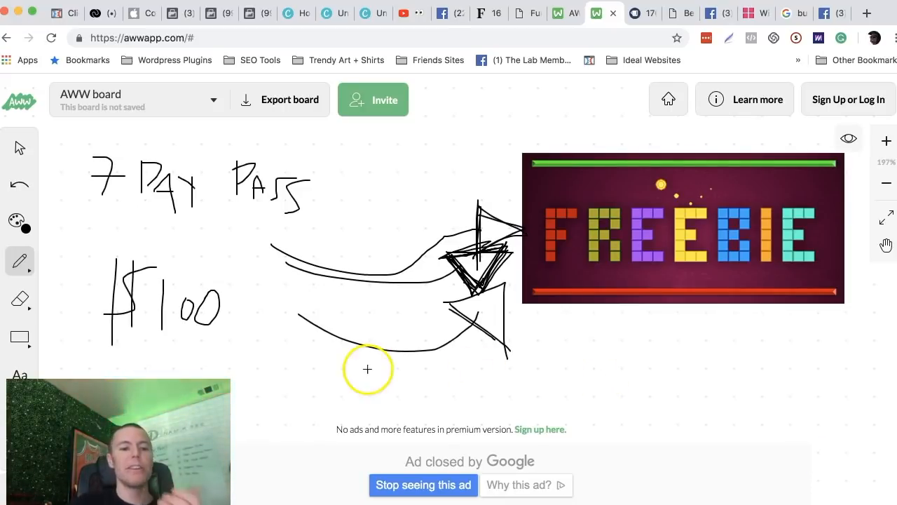
{"action": "left_click_drag", "start_coordinate": [290, 353], "coordinate": [277, 386]}
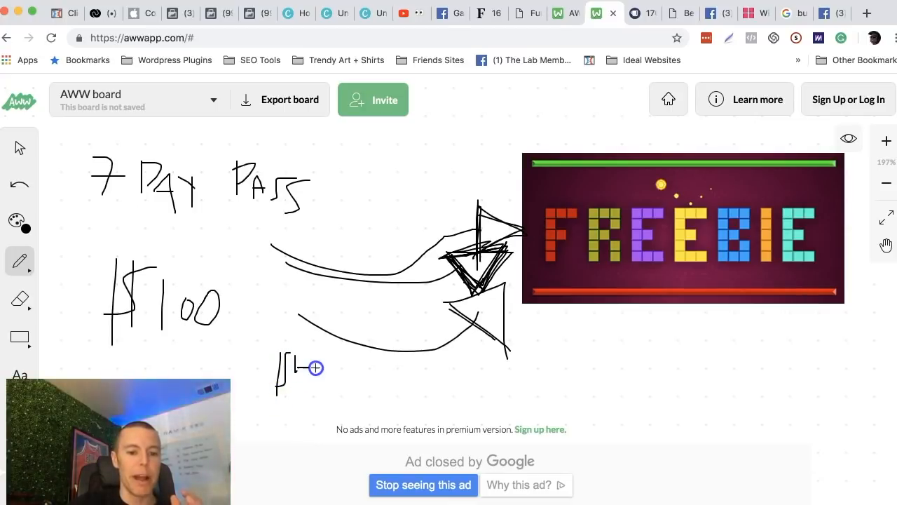
{"action": "left_click_drag", "start_coordinate": [337, 382], "coordinate": [338, 371]}
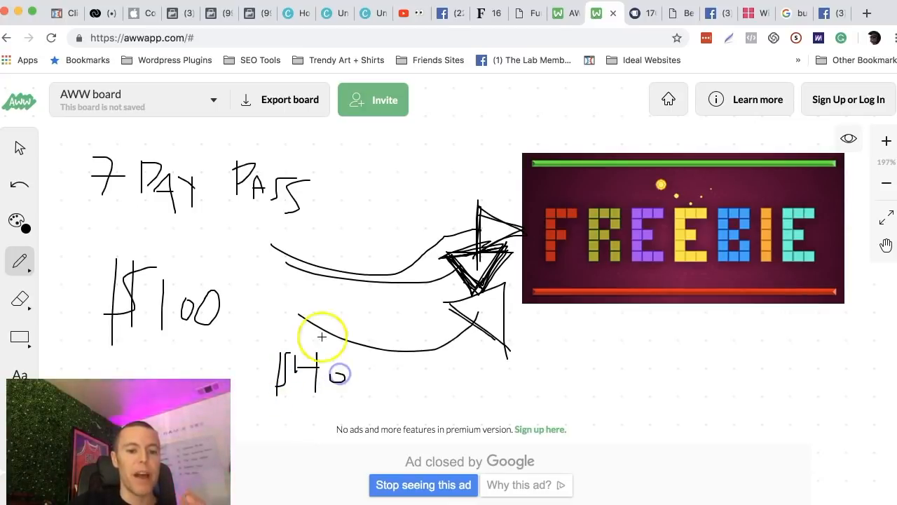
{"action": "left_click_drag", "start_coordinate": [283, 325], "coordinate": [297, 414]}
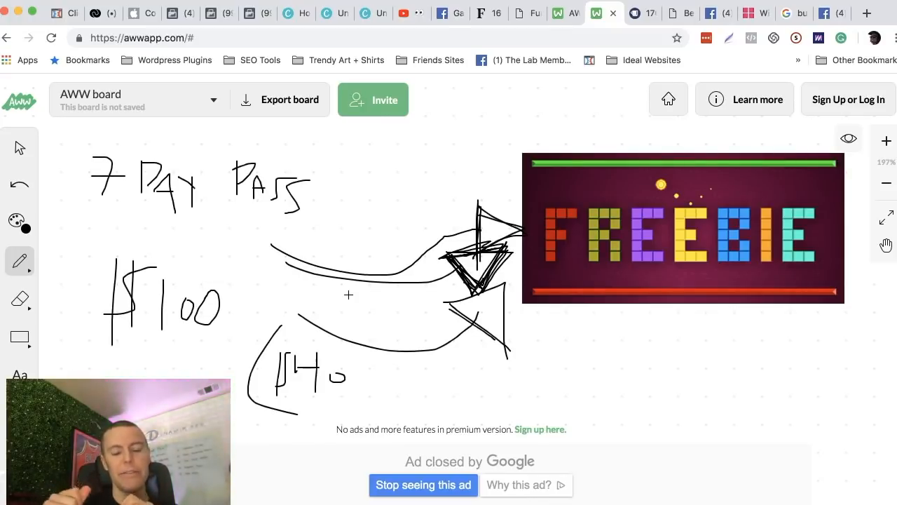
Switch to the Google results for "business manager account" and run a web search for "carlsbad dentist" instead.
{"action": "left_click", "coordinate": [787, 13]}
{"action": "scroll", "coordinate": [525, 281], "scroll_direction": "up", "scroll_amount": 10}
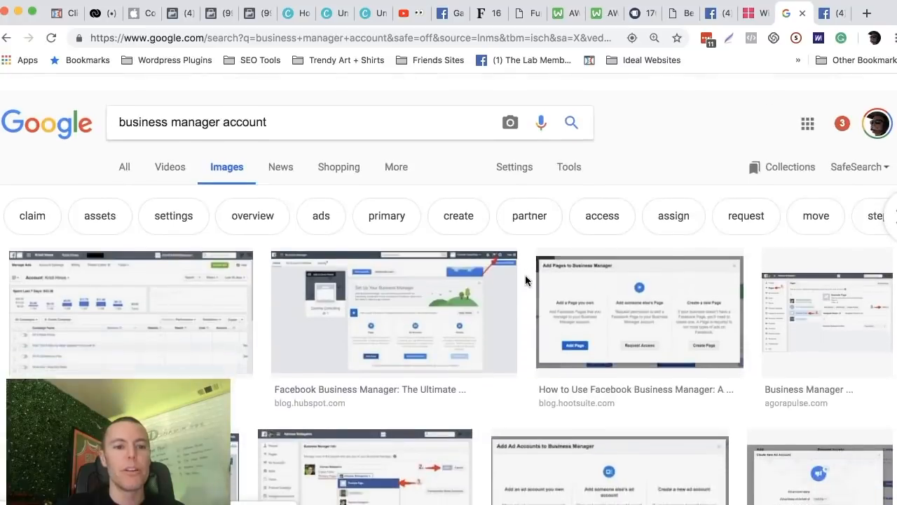
{"action": "left_click", "coordinate": [126, 150]}
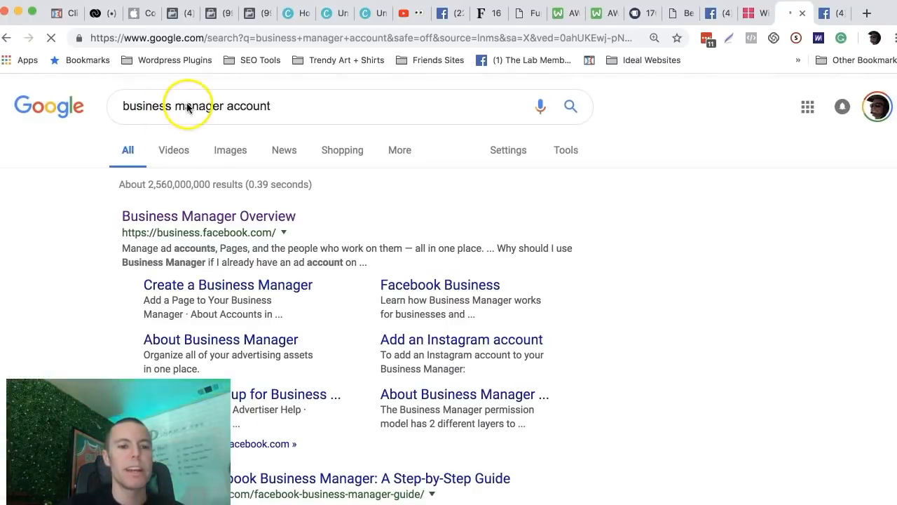
{"action": "triple_click", "coordinate": [187, 106]}
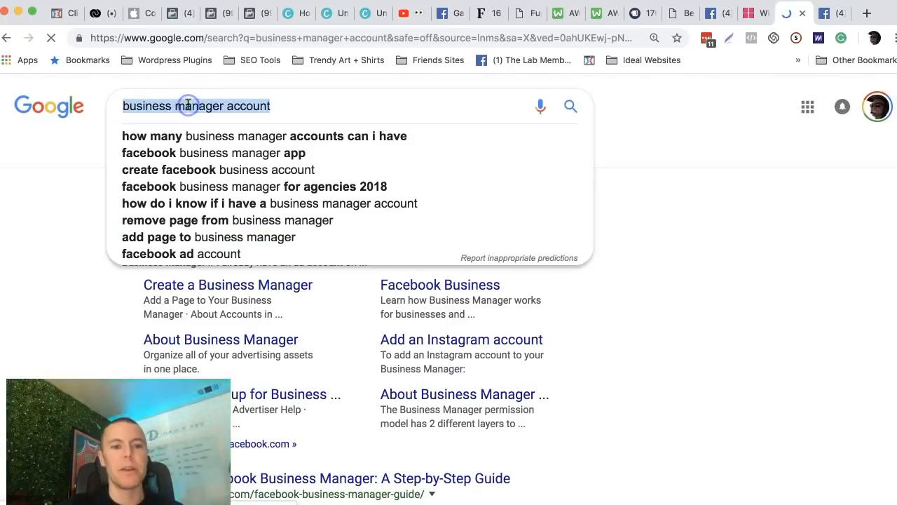
{"action": "type", "text": "carlsbad "}
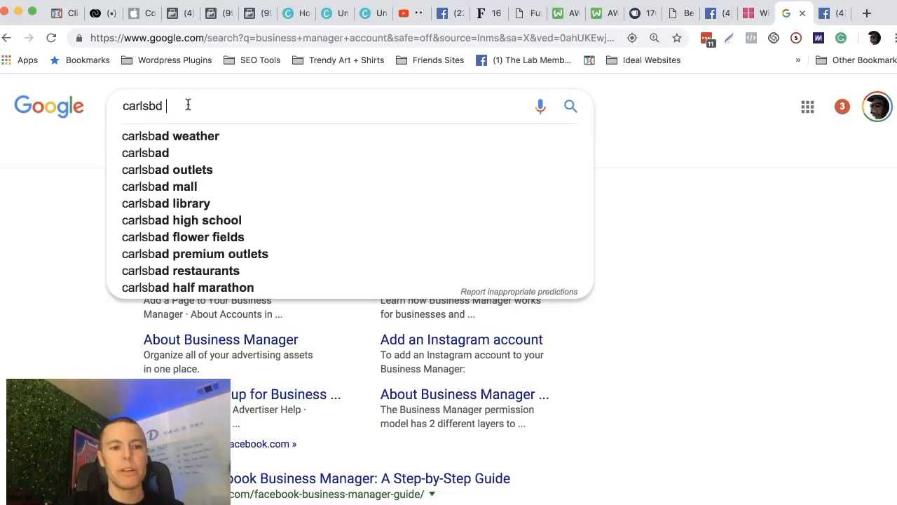
{"action": "type", "text": "d"}
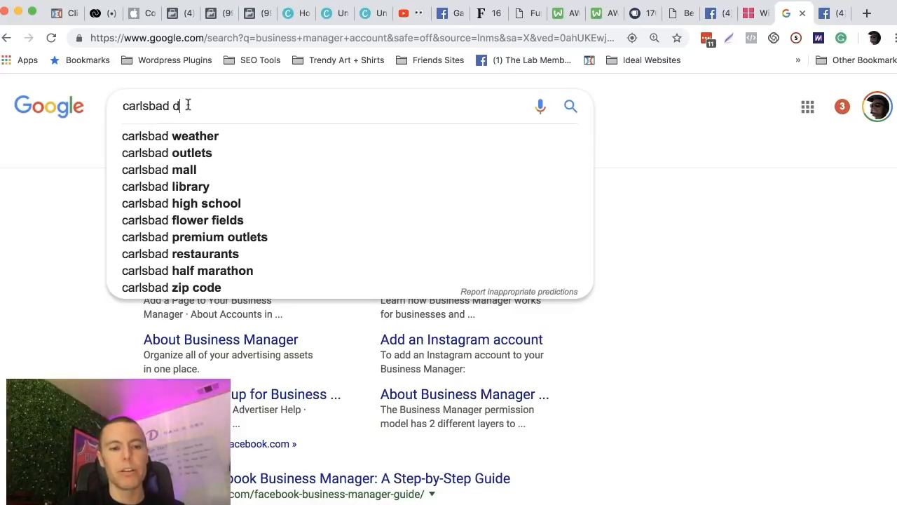
{"action": "type", "text": "entist"}
{"action": "key", "text": "Return"}
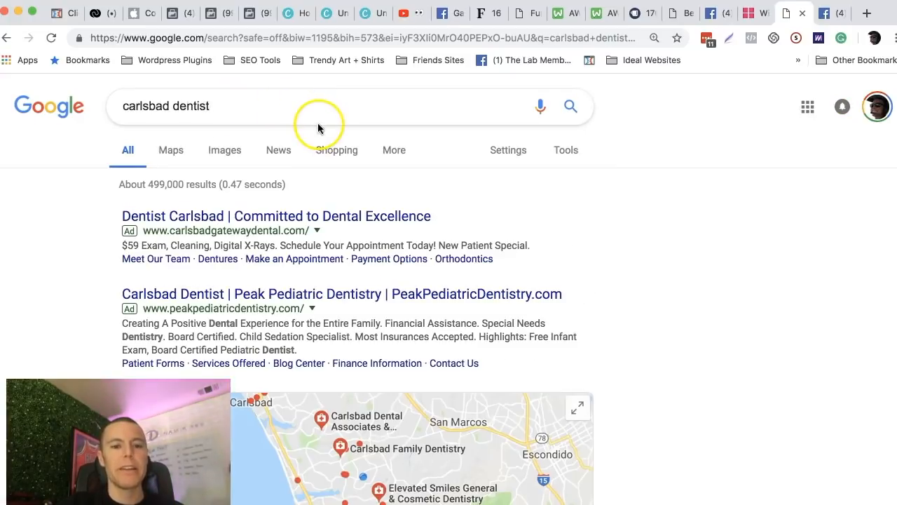
Open the Carlsbad Dental Associates website from the local results and examine its new-patient exam and X-ray offer.
{"action": "scroll", "coordinate": [537, 177], "scroll_direction": "down", "scroll_amount": 5}
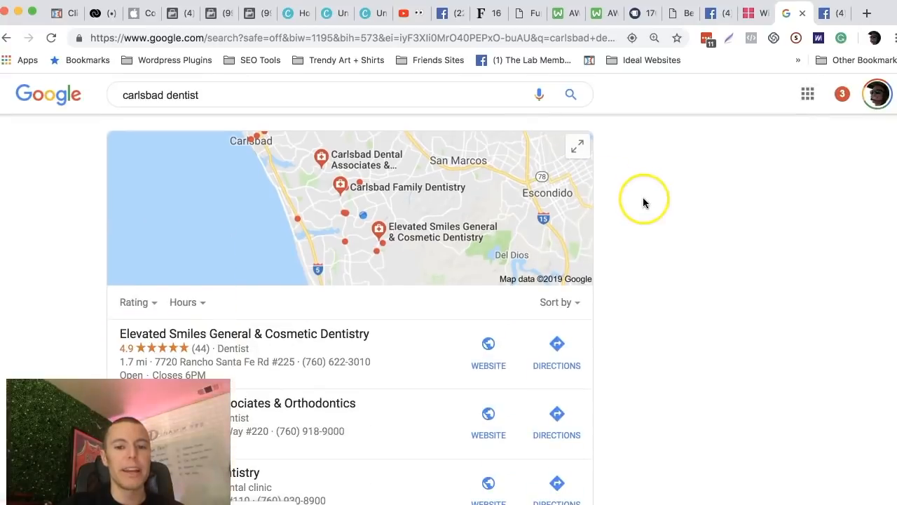
{"action": "scroll", "coordinate": [643, 202], "scroll_direction": "down", "scroll_amount": 3}
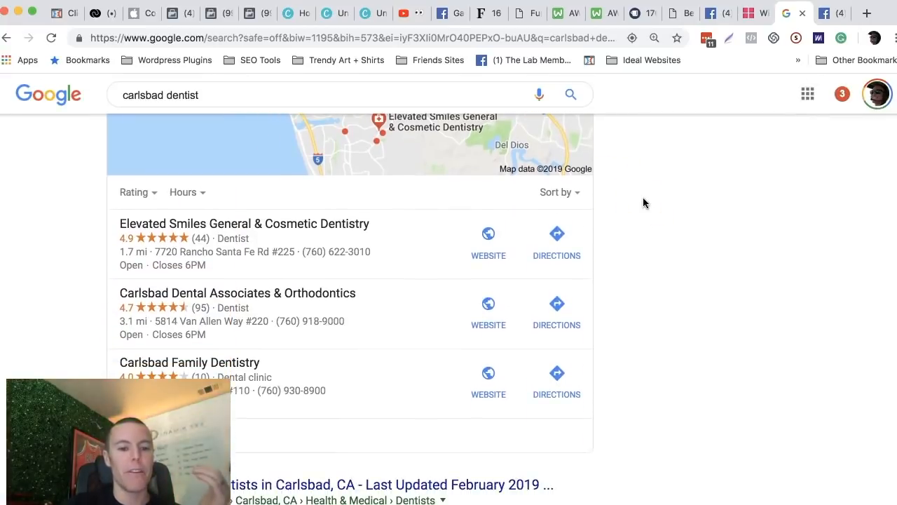
{"action": "left_click", "coordinate": [490, 321]}
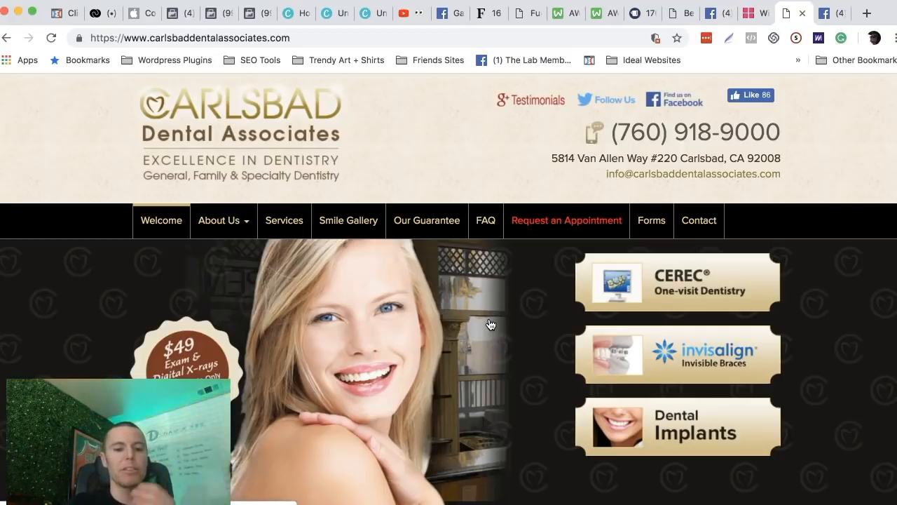
{"action": "scroll", "coordinate": [490, 324], "scroll_direction": "down", "scroll_amount": 1}
{"action": "scroll", "coordinate": [176, 179], "scroll_direction": "up", "scroll_amount": 1}
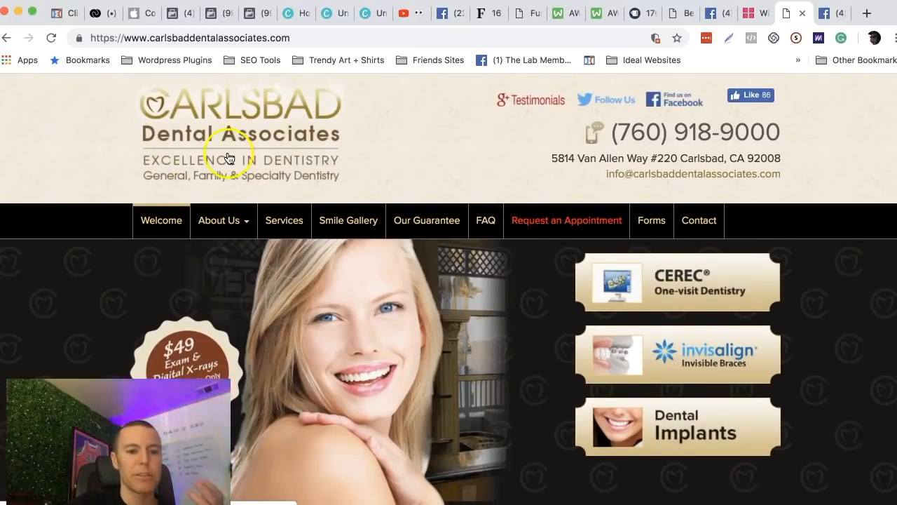
{"action": "scroll", "coordinate": [229, 159], "scroll_direction": "down", "scroll_amount": 3}
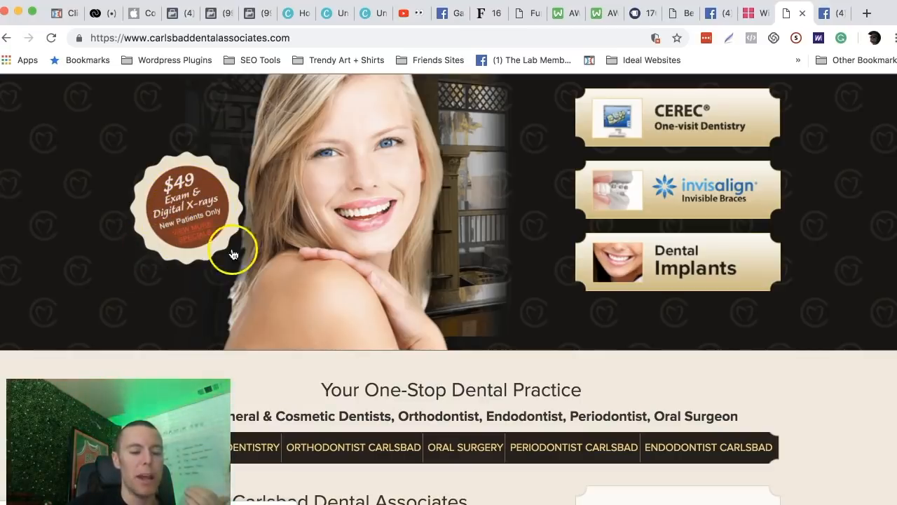
{"action": "scroll", "coordinate": [157, 260], "scroll_direction": "up", "scroll_amount": 2}
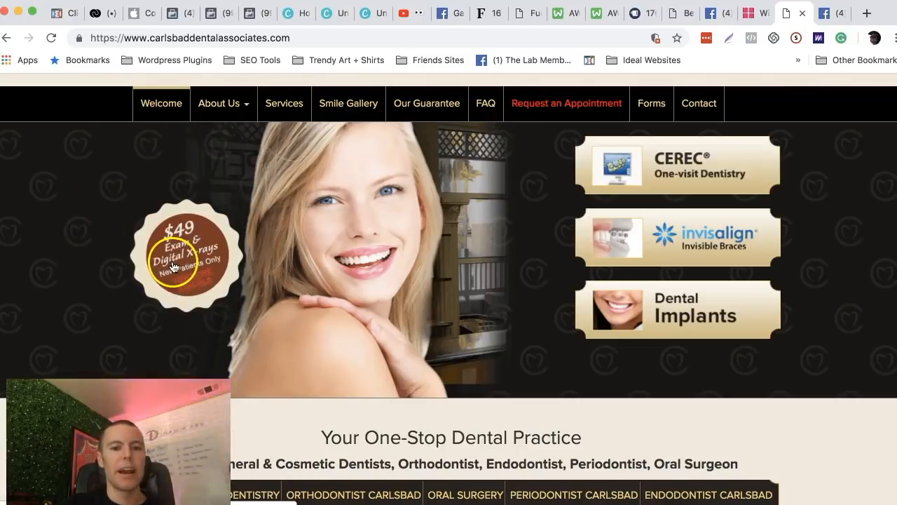
Switch to the Newman Replacement Windows website and examine its home page offers, from the free estimate form to the specials flyer.
{"action": "left_click", "coordinate": [747, 14]}
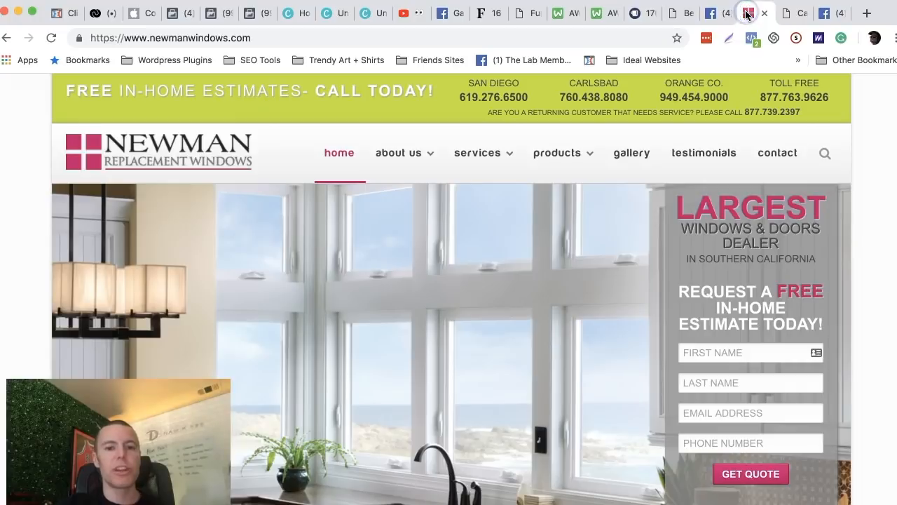
{"action": "scroll", "coordinate": [427, 255], "scroll_direction": "down", "scroll_amount": 3}
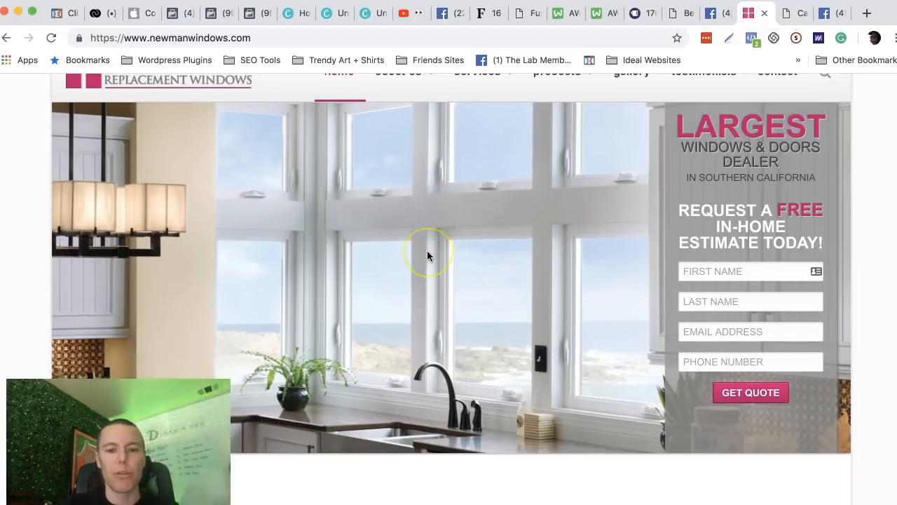
{"action": "scroll", "coordinate": [427, 255], "scroll_direction": "up", "scroll_amount": 2}
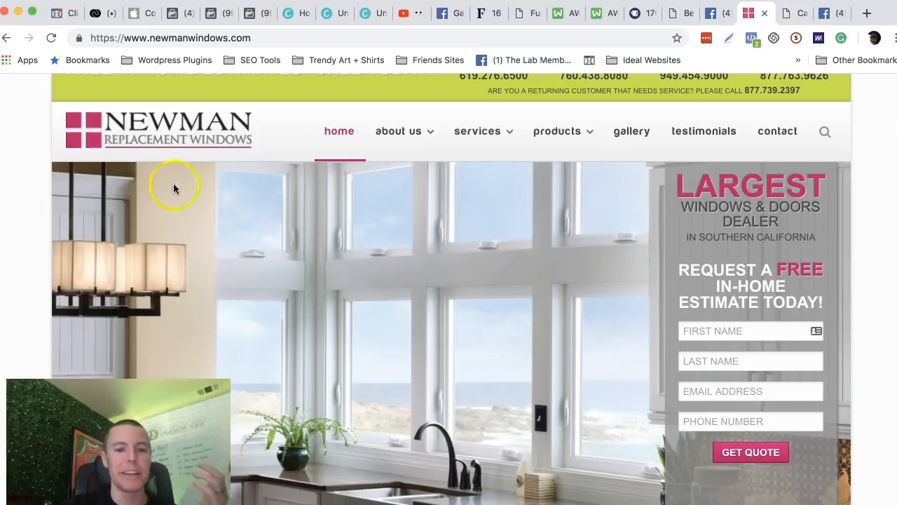
{"action": "scroll", "coordinate": [465, 279], "scroll_direction": "up", "scroll_amount": 1}
{"action": "scroll", "coordinate": [525, 241], "scroll_direction": "down", "scroll_amount": 2}
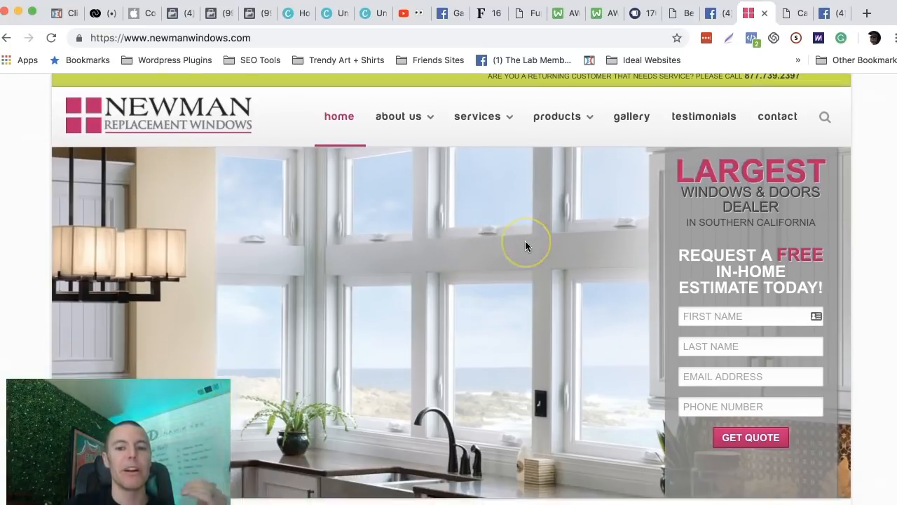
{"action": "scroll", "coordinate": [525, 240], "scroll_direction": "down", "scroll_amount": 5}
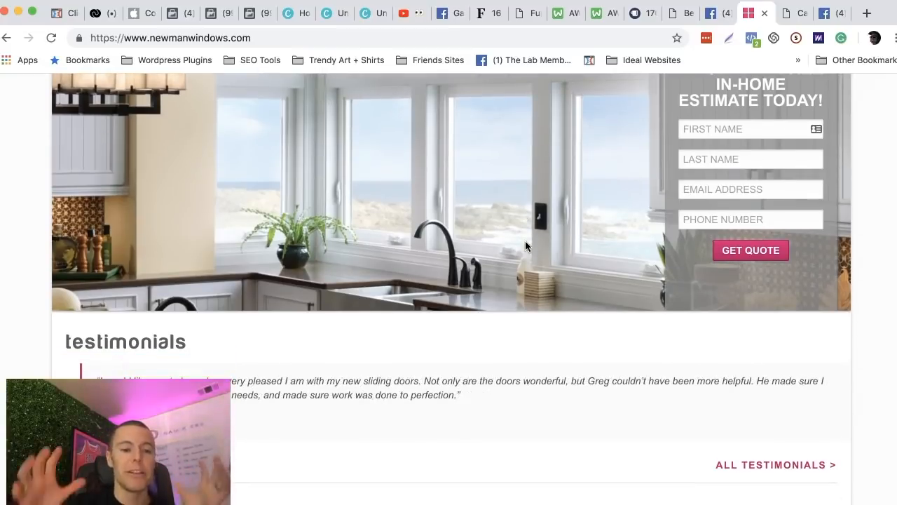
{"action": "scroll", "coordinate": [525, 240], "scroll_direction": "down", "scroll_amount": 2}
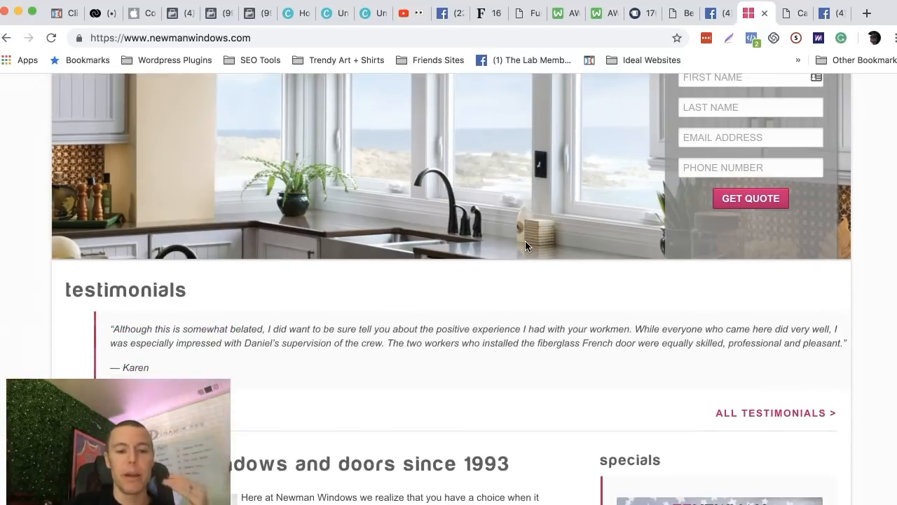
{"action": "scroll", "coordinate": [525, 241], "scroll_direction": "down", "scroll_amount": 4}
{"action": "scroll", "coordinate": [525, 246], "scroll_direction": "down", "scroll_amount": 3}
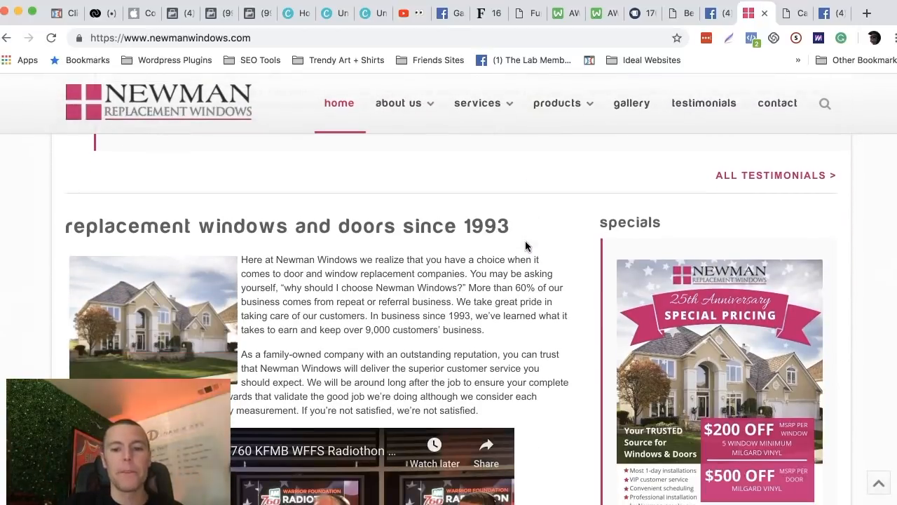
{"action": "scroll", "coordinate": [526, 220], "scroll_direction": "down", "scroll_amount": 3}
{"action": "scroll", "coordinate": [673, 241], "scroll_direction": "up", "scroll_amount": 1}
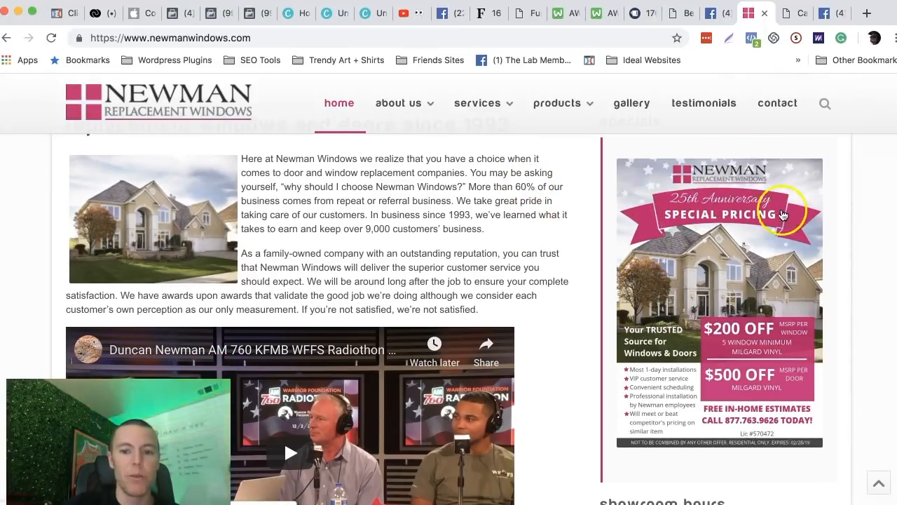
{"action": "scroll", "coordinate": [667, 230], "scroll_direction": "down", "scroll_amount": 3}
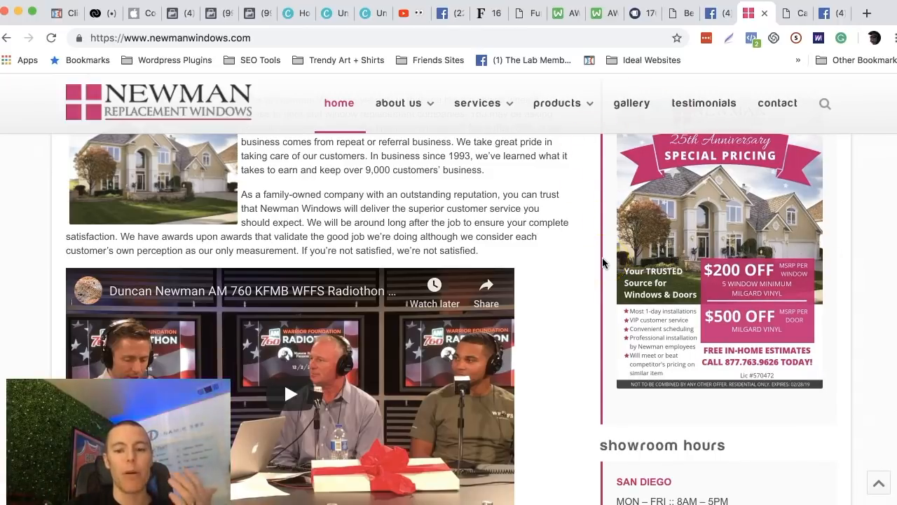
Bring up the Facebook Ads Starter Guide, read Steps 7 and 8, and minimize the guide.
{"action": "left_click", "coordinate": [893, 466]}
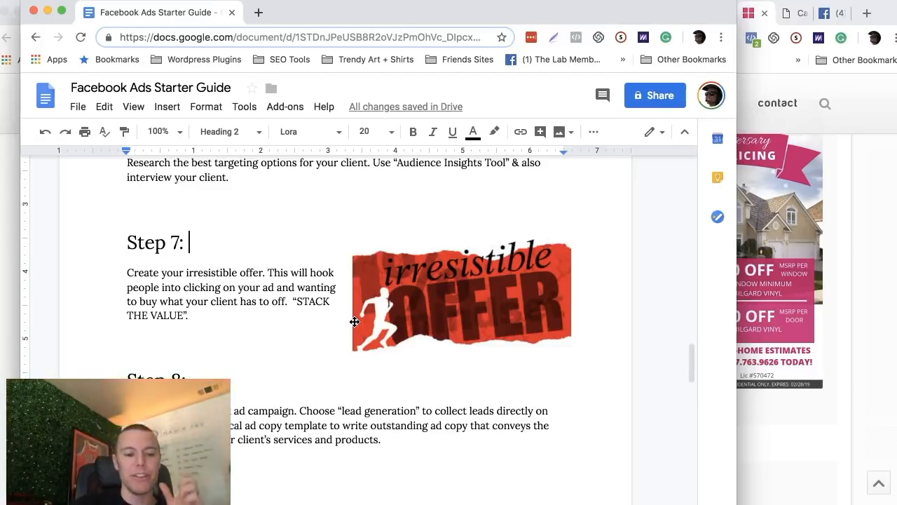
{"action": "scroll", "coordinate": [223, 271], "scroll_direction": "down", "scroll_amount": 3}
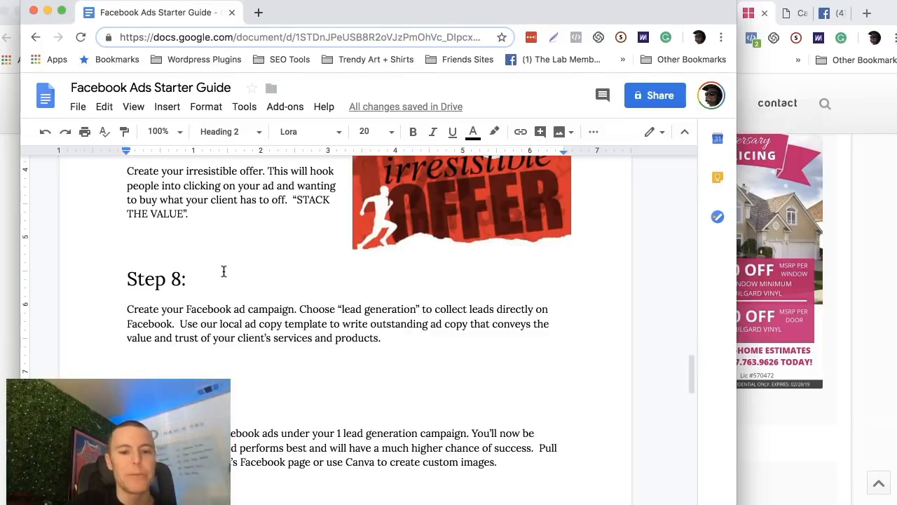
{"action": "left_click", "coordinate": [47, 12]}
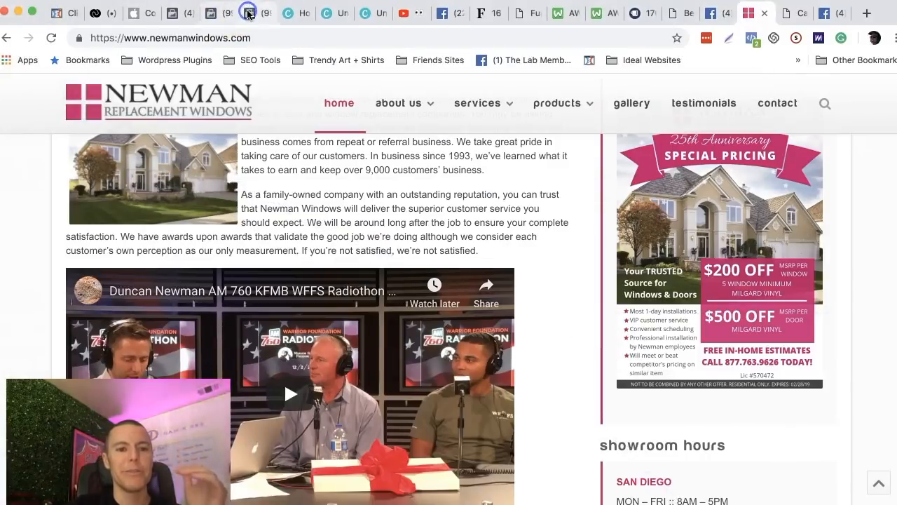
Switch to the Facebook Events Manager page, go from there to Ads Manager, and start creating a new campaign.
{"action": "left_click", "coordinate": [249, 13]}
{"action": "left_click", "coordinate": [609, 106]}
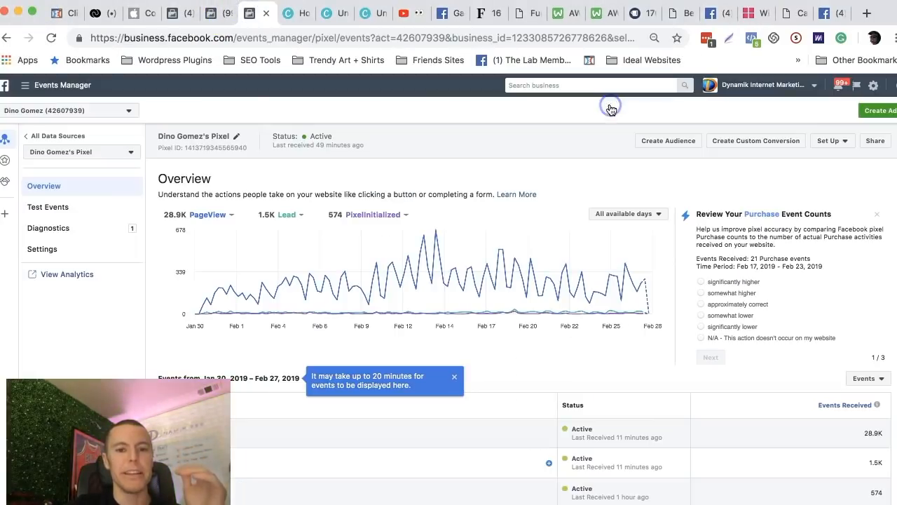
{"action": "left_click", "coordinate": [25, 88]}
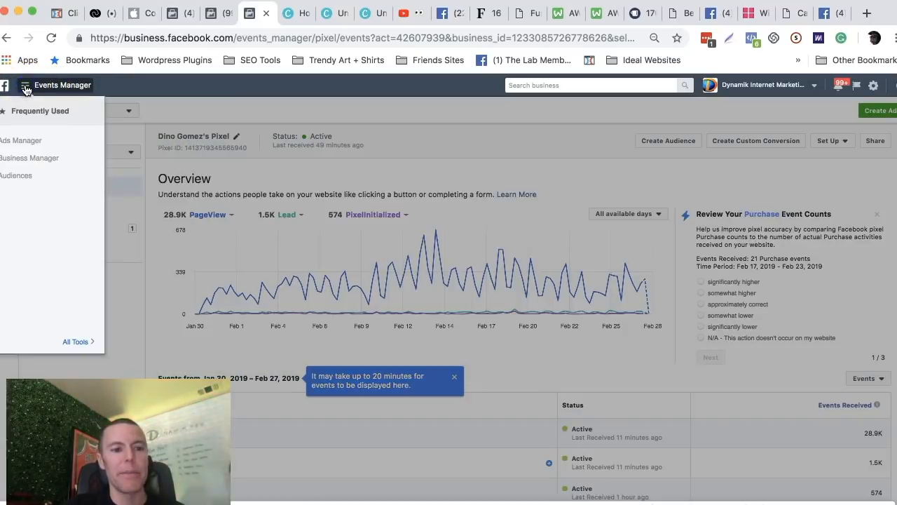
{"action": "left_click", "coordinate": [25, 142]}
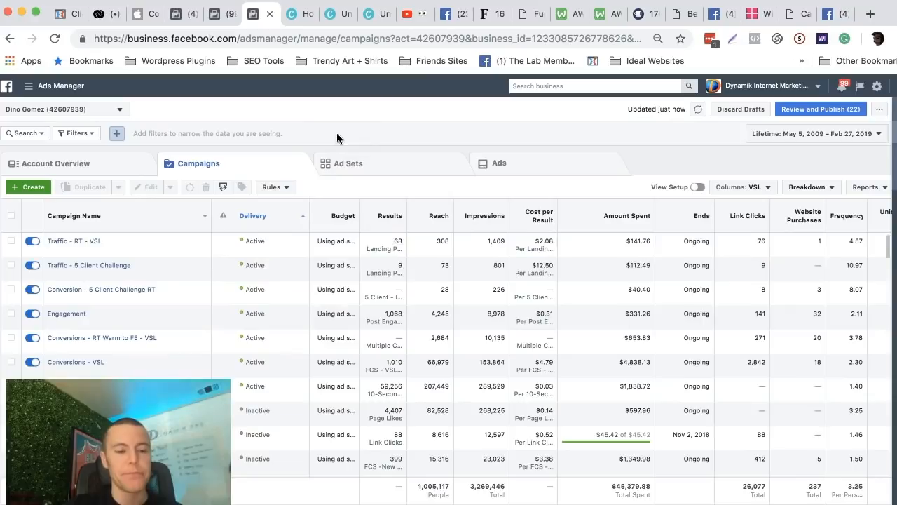
{"action": "left_click", "coordinate": [22, 190]}
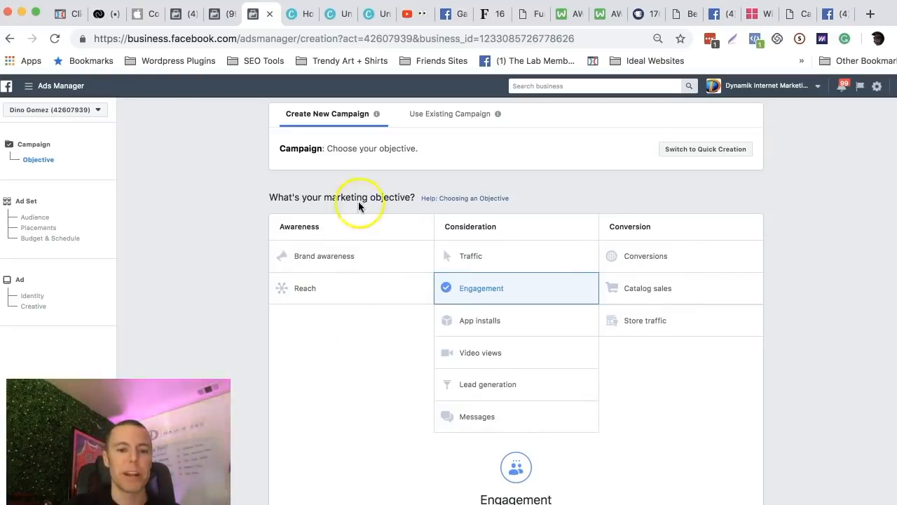
Review the awareness and consideration marketing objectives and choose Lead generation as the campaign's objective.
{"action": "left_click_drag", "start_coordinate": [413, 197], "coordinate": [269, 199]}
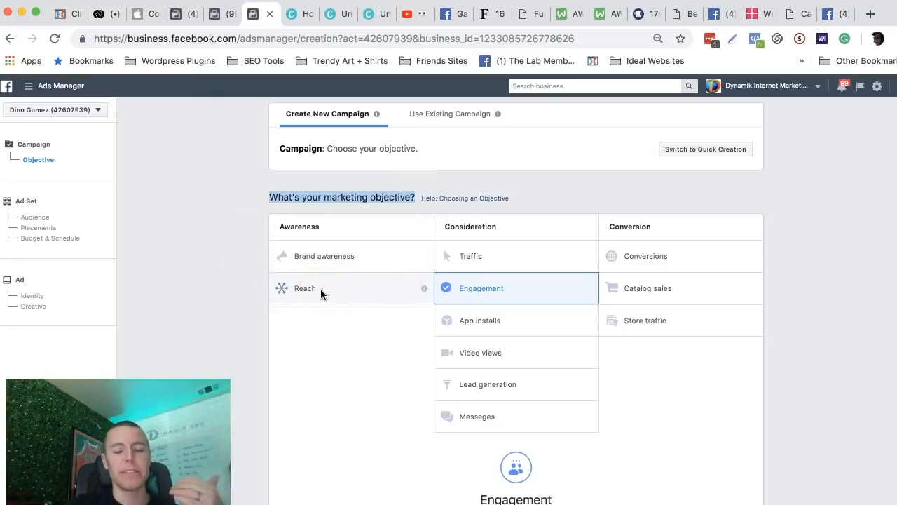
{"action": "left_click", "coordinate": [305, 255]}
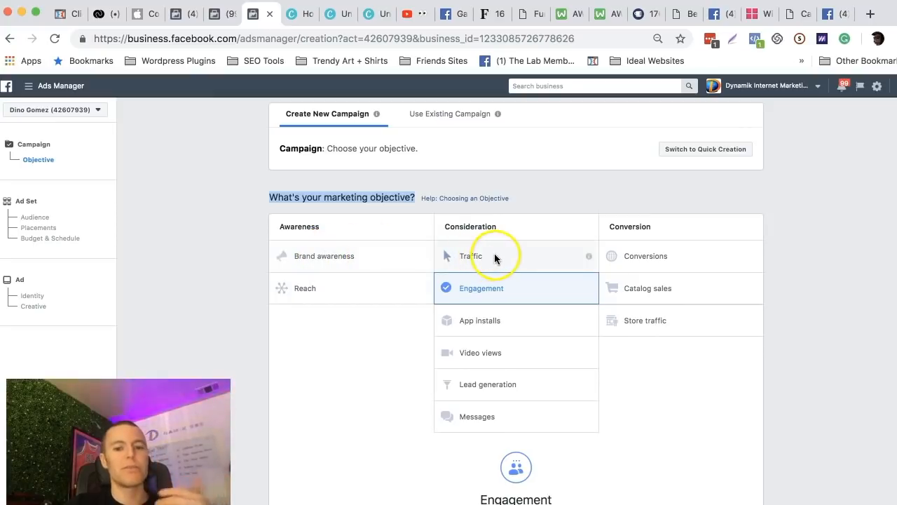
{"action": "left_click", "coordinate": [477, 291]}
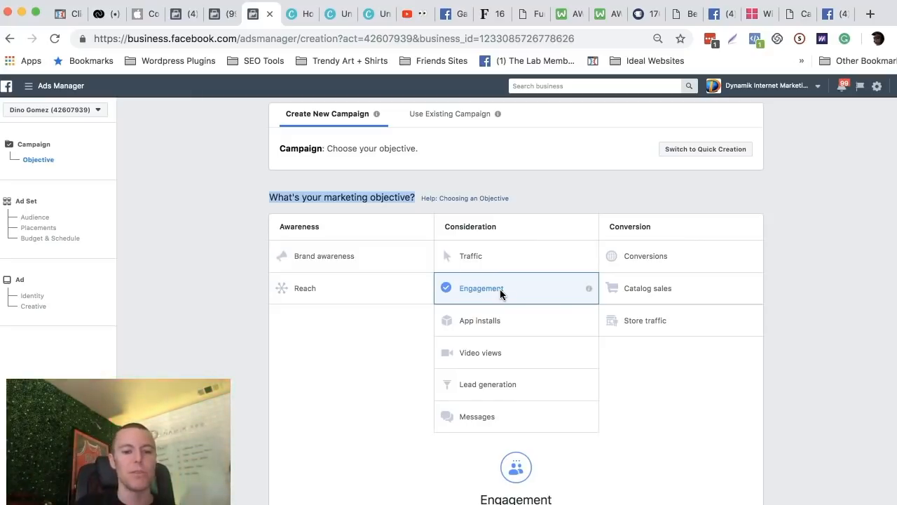
{"action": "left_click", "coordinate": [486, 325]}
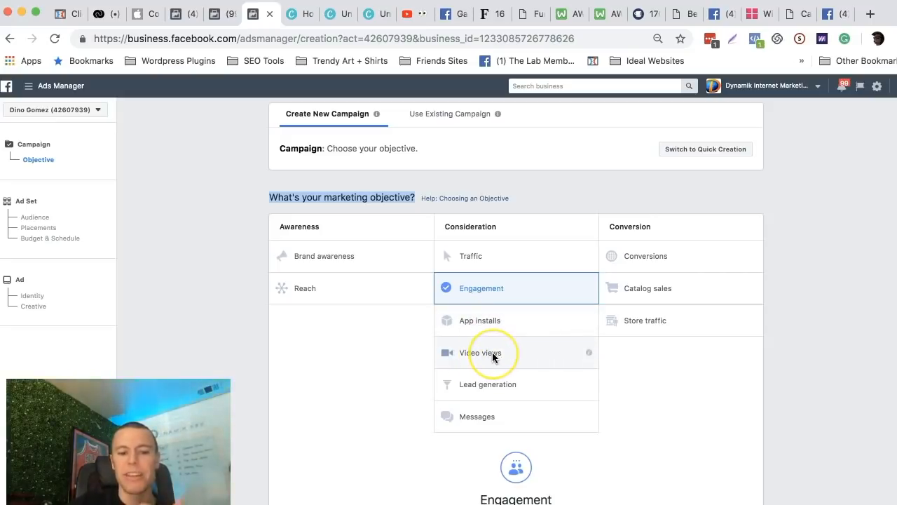
{"action": "left_click", "coordinate": [318, 354]}
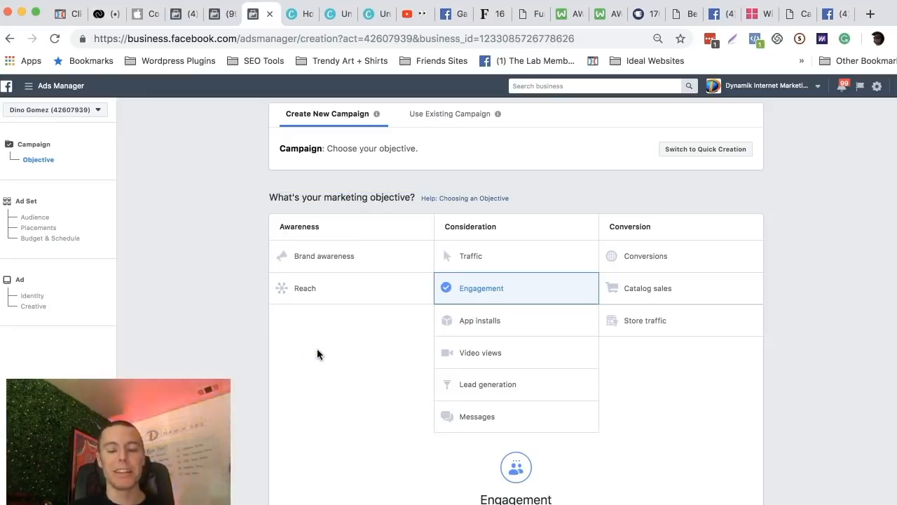
{"action": "left_click", "coordinate": [507, 385]}
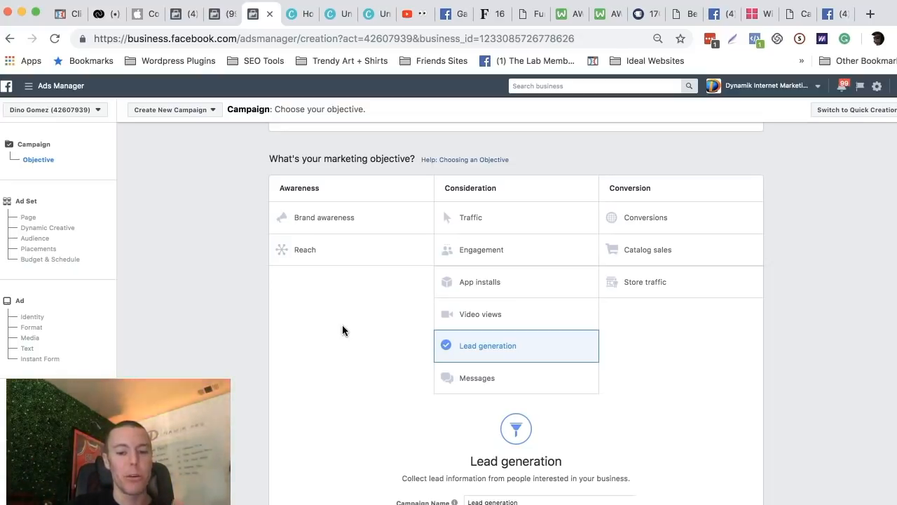
{"action": "left_click", "coordinate": [479, 347]}
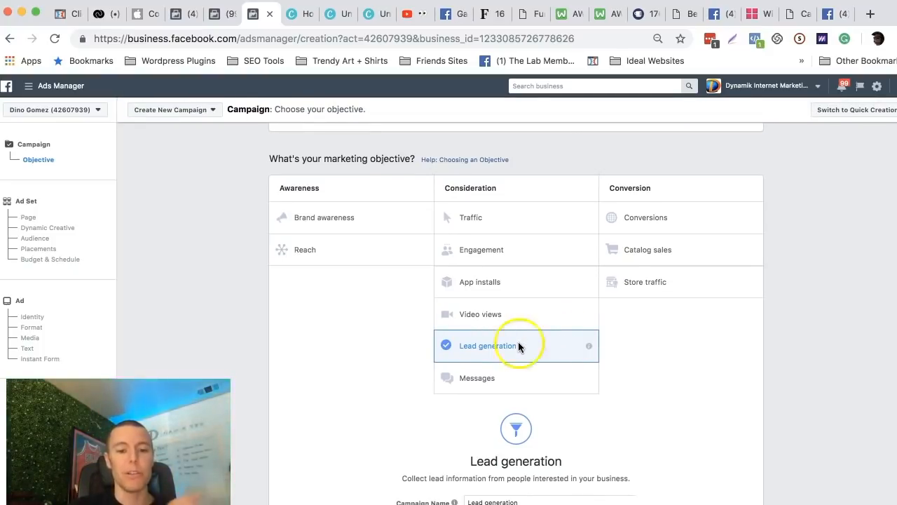
{"action": "scroll", "coordinate": [388, 333], "scroll_direction": "down", "scroll_amount": 1}
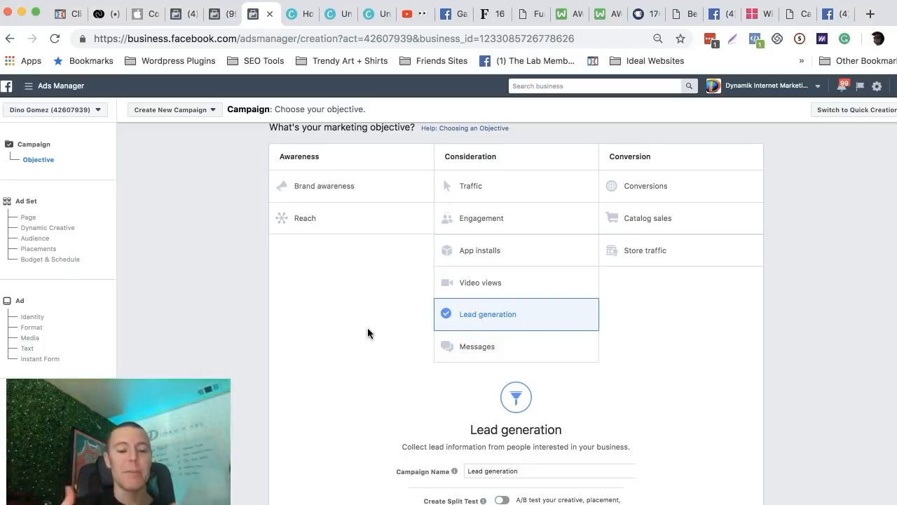
{"action": "left_click", "coordinate": [517, 314]}
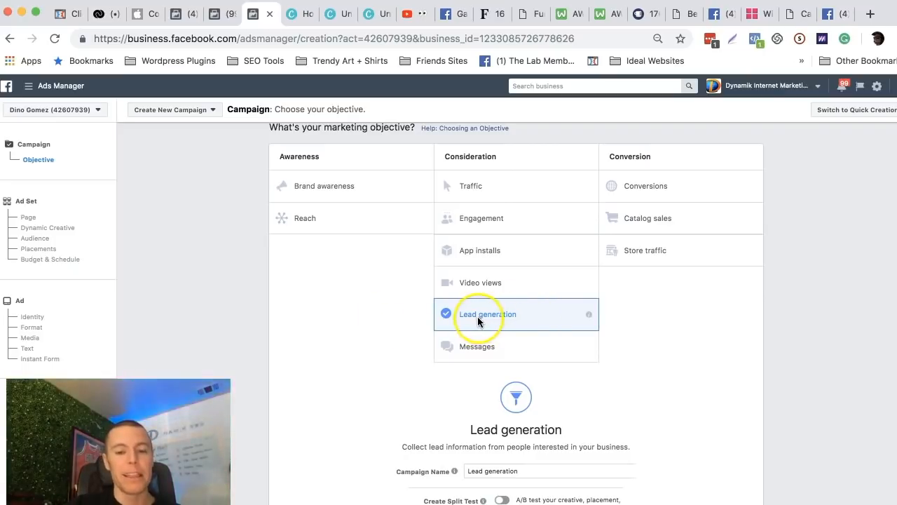
Name the lead generation campaign "Lawn Care: 1 Year Free Fertilizer".
{"action": "scroll", "coordinate": [477, 316], "scroll_direction": "down", "scroll_amount": 3}
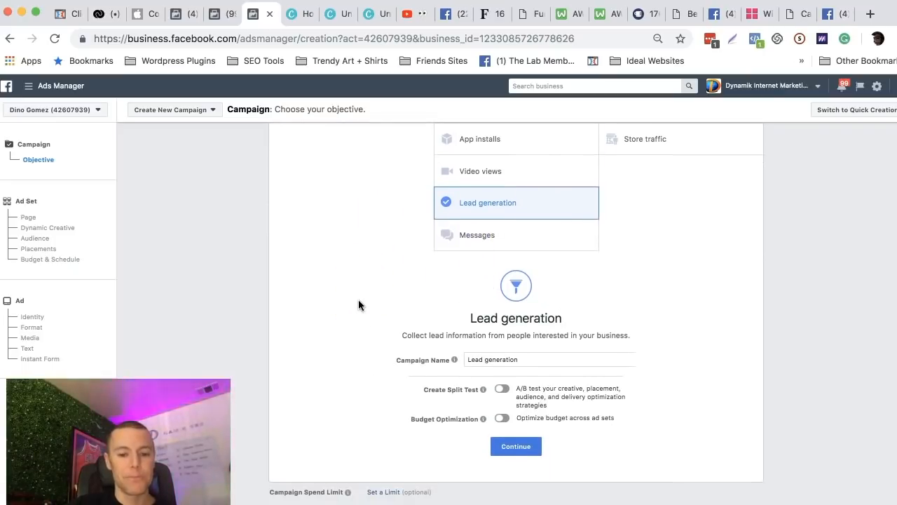
{"action": "left_click_drag", "start_coordinate": [396, 342], "coordinate": [446, 343]}
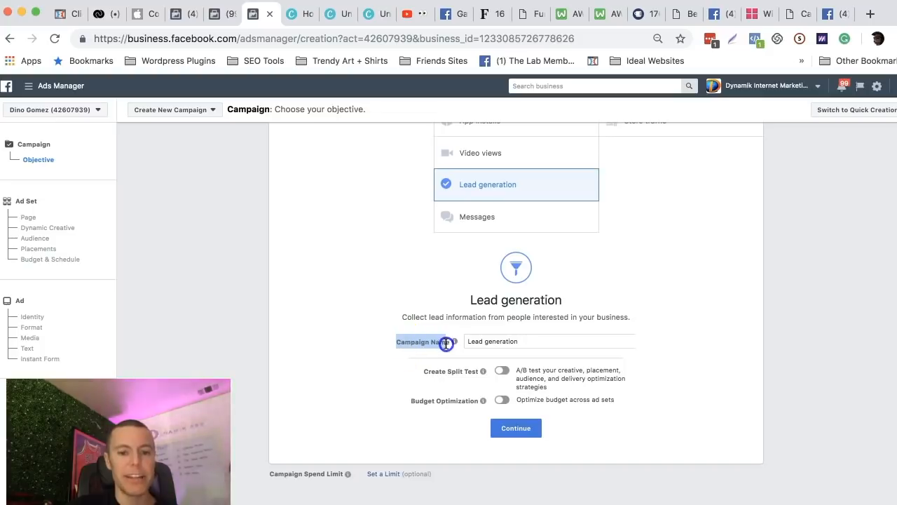
{"action": "left_click", "coordinate": [715, 327]}
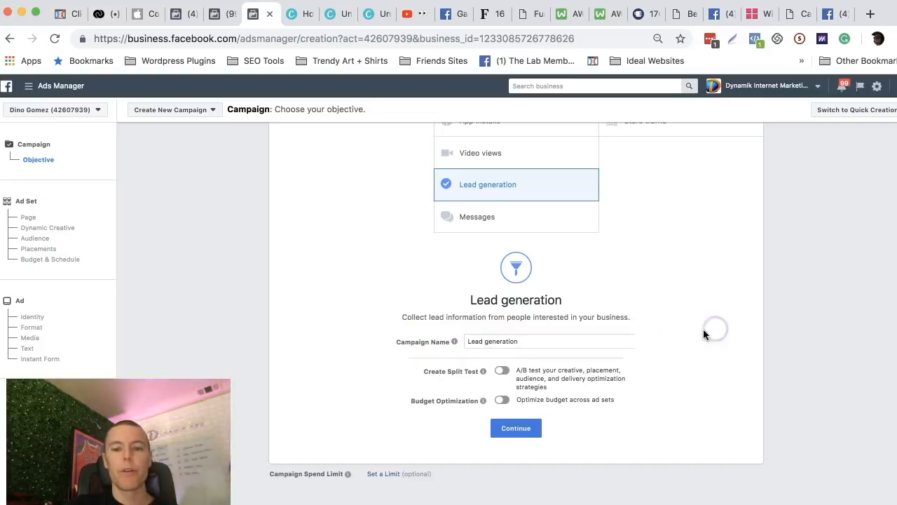
{"action": "triple_click", "coordinate": [506, 339]}
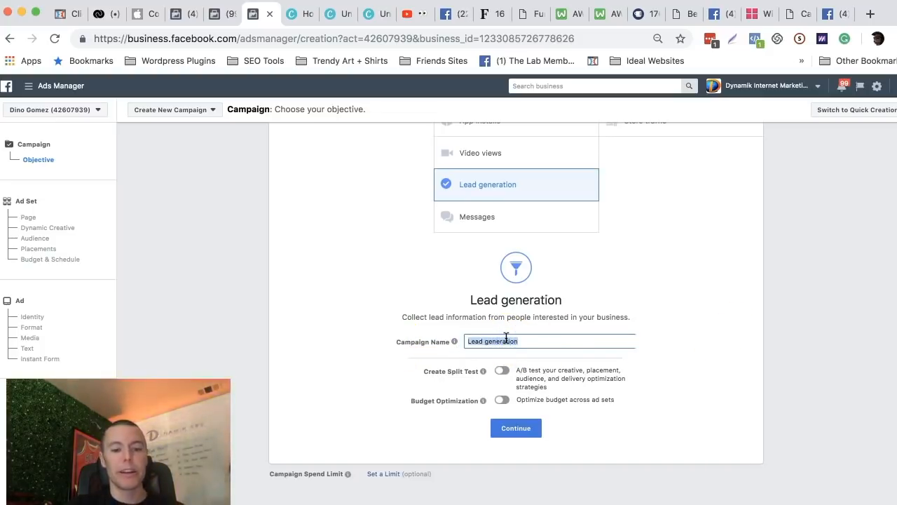
{"action": "type", "text": "Lawn Care: 1 Year"}
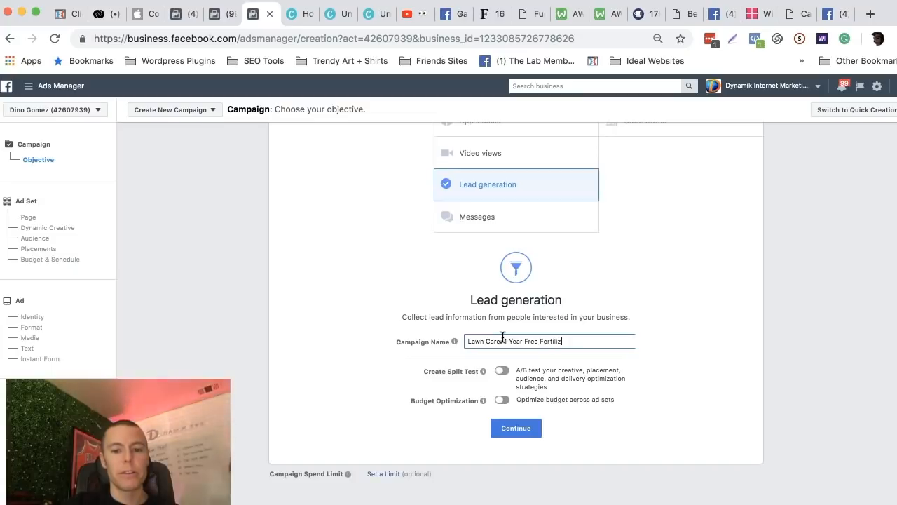
{"action": "left_click_drag", "start_coordinate": [569, 341], "coordinate": [467, 341]}
{"action": "left_click", "coordinate": [639, 266]}
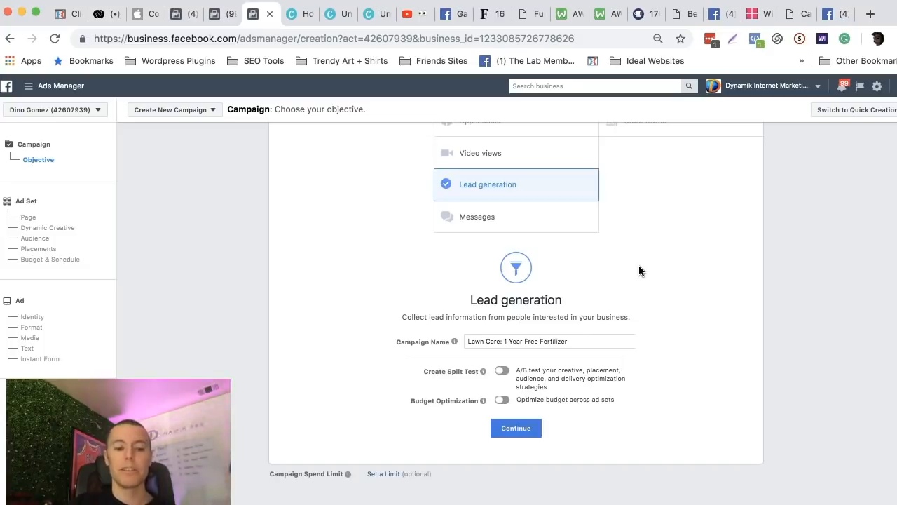
Check the campaign name and continue to the ad set setup with split test and budget optimization off.
{"action": "left_click", "coordinate": [506, 429]}
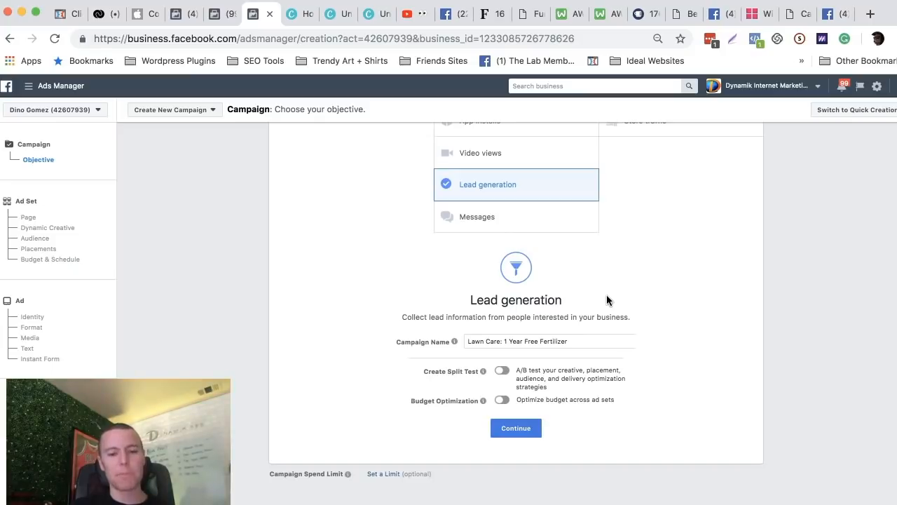
{"action": "left_click_drag", "start_coordinate": [571, 341], "coordinate": [477, 344]}
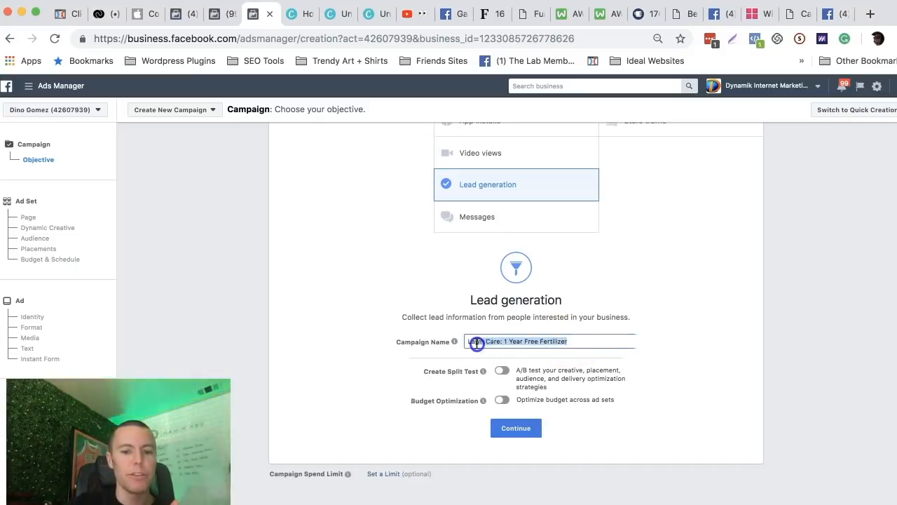
{"action": "left_click", "coordinate": [561, 341]}
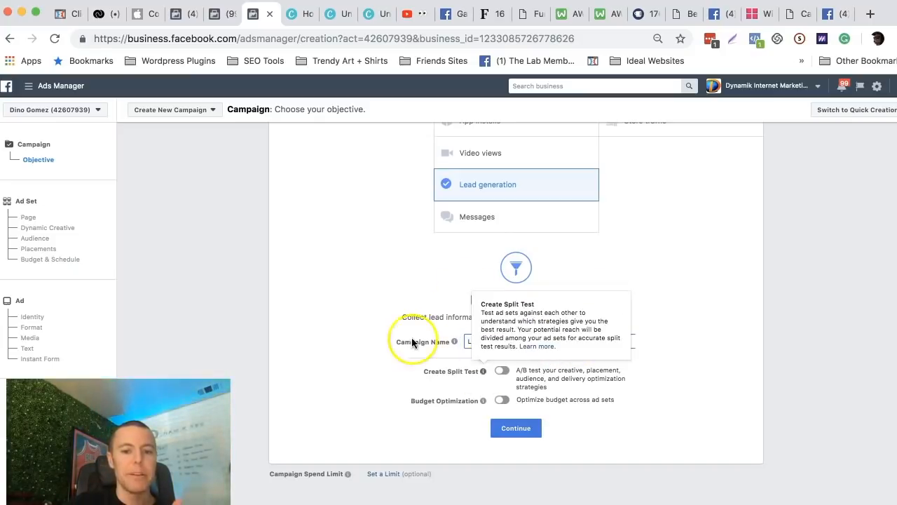
{"action": "left_click", "coordinate": [516, 428]}
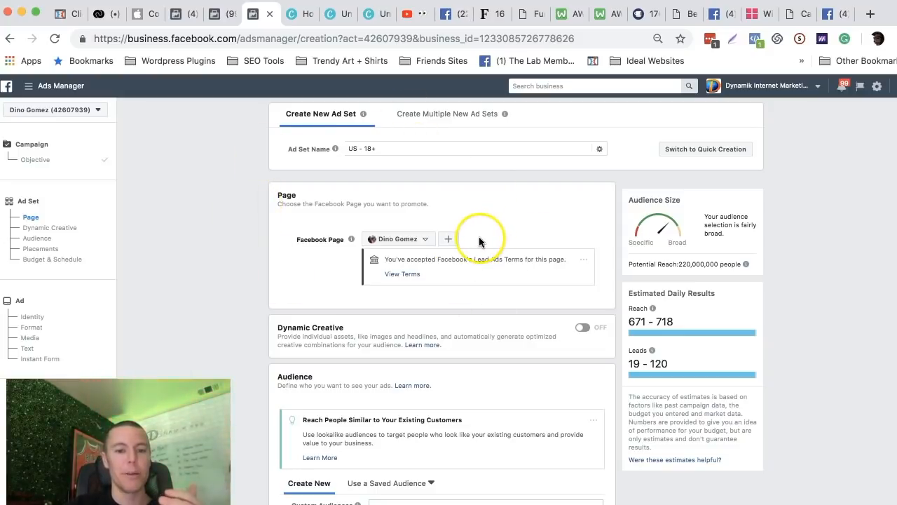
Examine the ad set's Facebook Page choices and the Lead Ads Terms notice, keeping the current page selected.
{"action": "scroll", "coordinate": [246, 277], "scroll_direction": "down", "scroll_amount": 1}
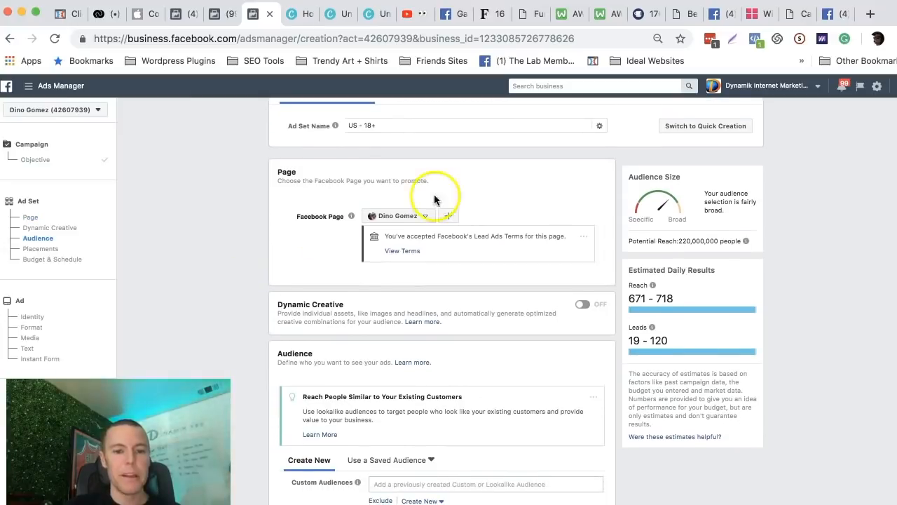
{"action": "left_click_drag", "start_coordinate": [297, 217], "coordinate": [345, 219]}
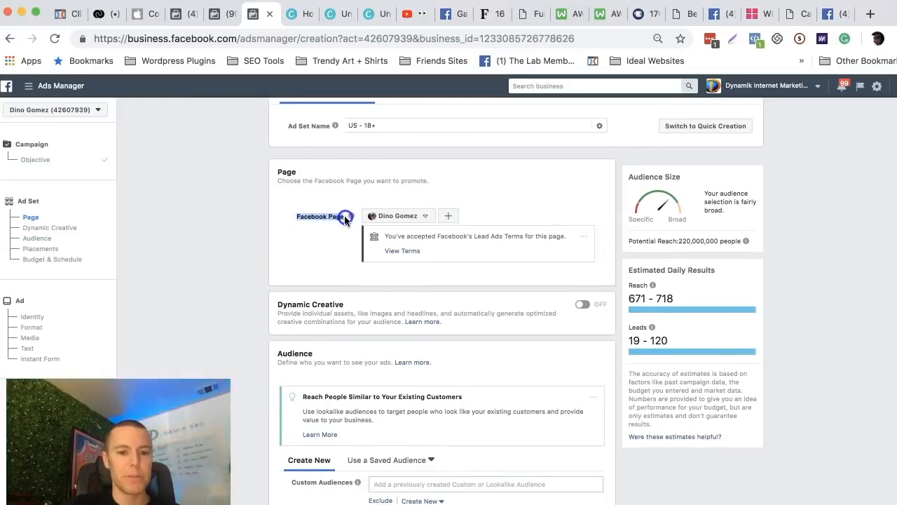
{"action": "left_click", "coordinate": [405, 218]}
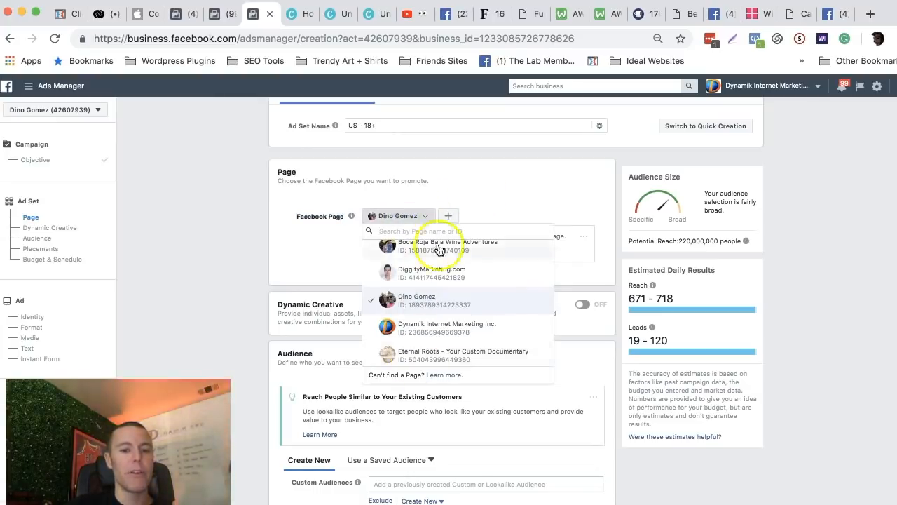
{"action": "left_click", "coordinate": [493, 194]}
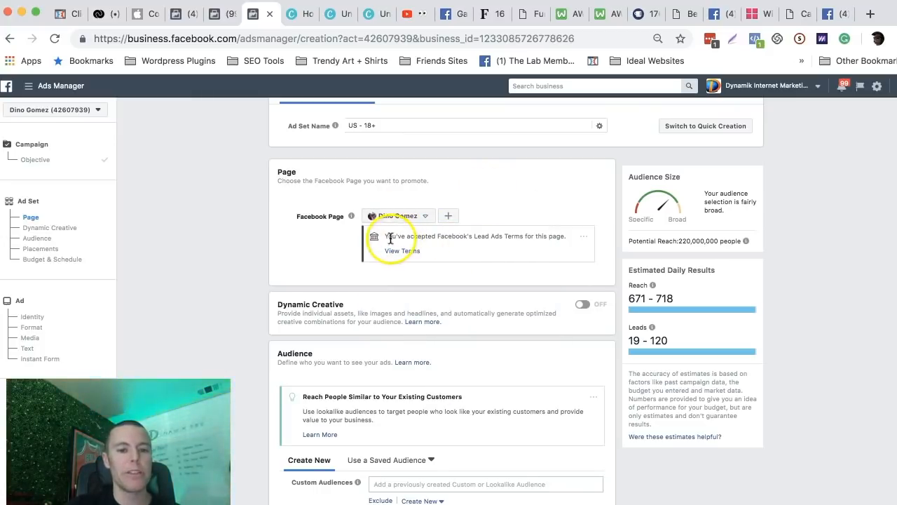
{"action": "left_click_drag", "start_coordinate": [382, 237], "coordinate": [542, 237]}
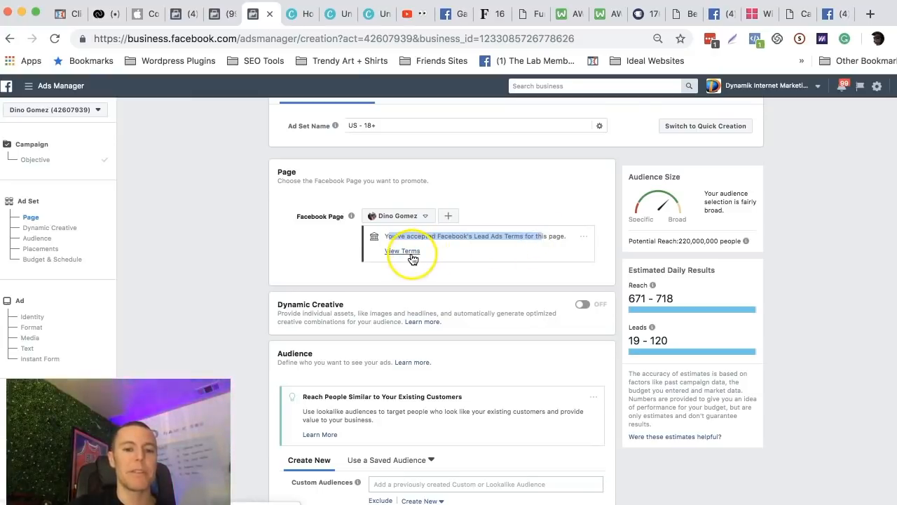
{"action": "left_click", "coordinate": [311, 261]}
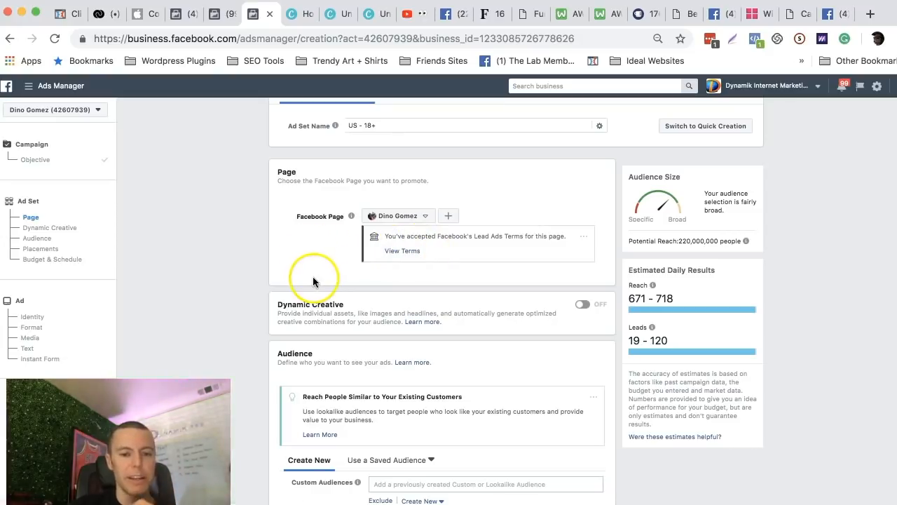
Examine the ad set's Audience section, including the audience size, potential reach and location targeting.
{"action": "scroll", "coordinate": [314, 282], "scroll_direction": "down", "scroll_amount": 3}
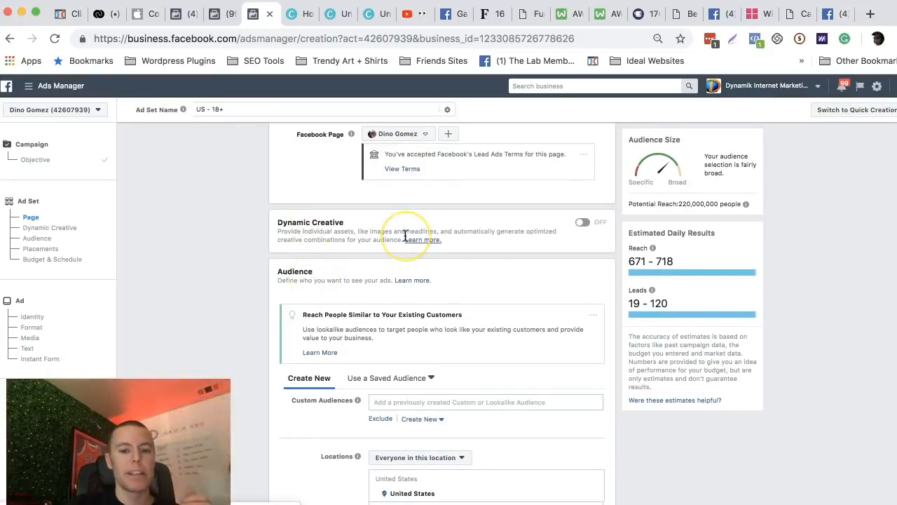
{"action": "scroll", "coordinate": [405, 237], "scroll_direction": "down", "scroll_amount": 5}
{"action": "scroll", "coordinate": [323, 283], "scroll_direction": "down", "scroll_amount": 2}
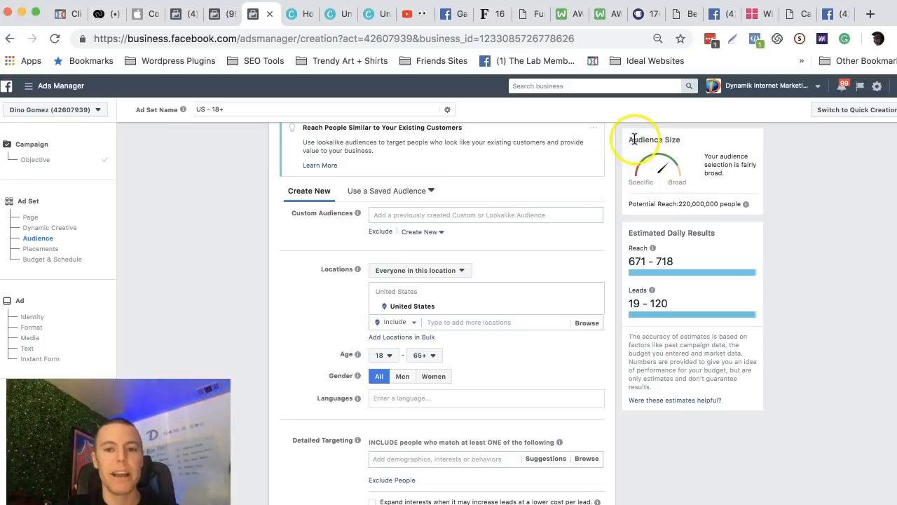
{"action": "left_click_drag", "start_coordinate": [630, 140], "coordinate": [675, 139]}
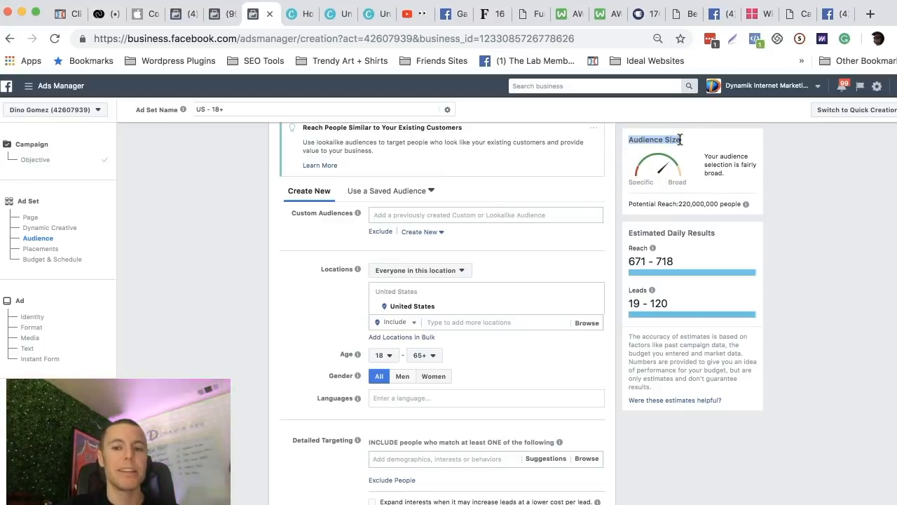
{"action": "left_click", "coordinate": [798, 181]}
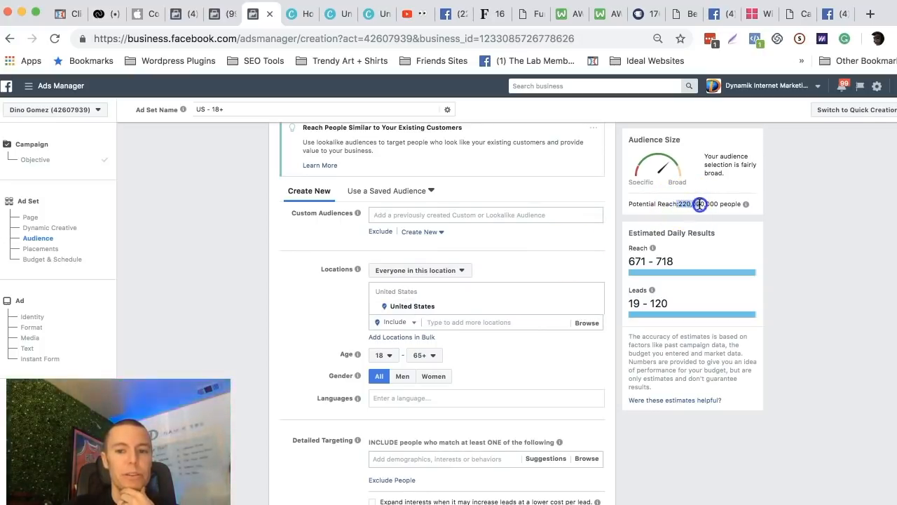
{"action": "left_click", "coordinate": [282, 256]}
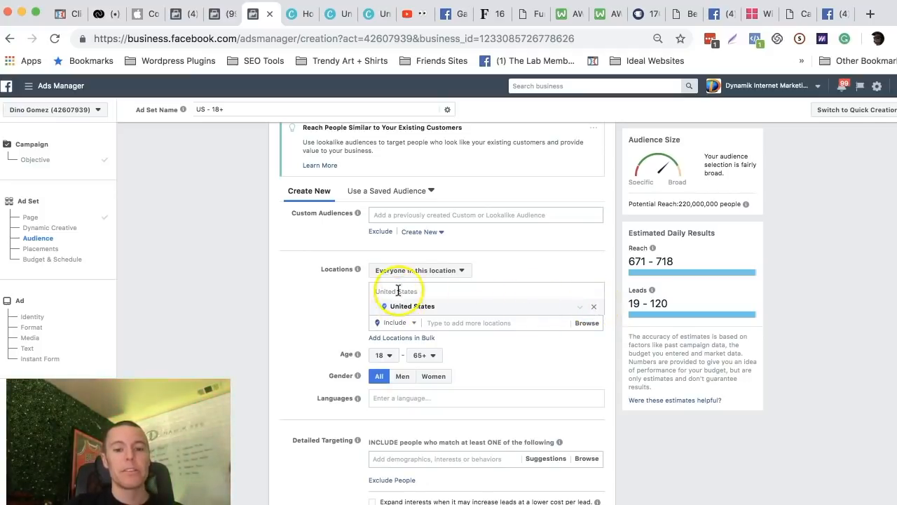
{"action": "left_click_drag", "start_coordinate": [321, 269], "coordinate": [351, 269]}
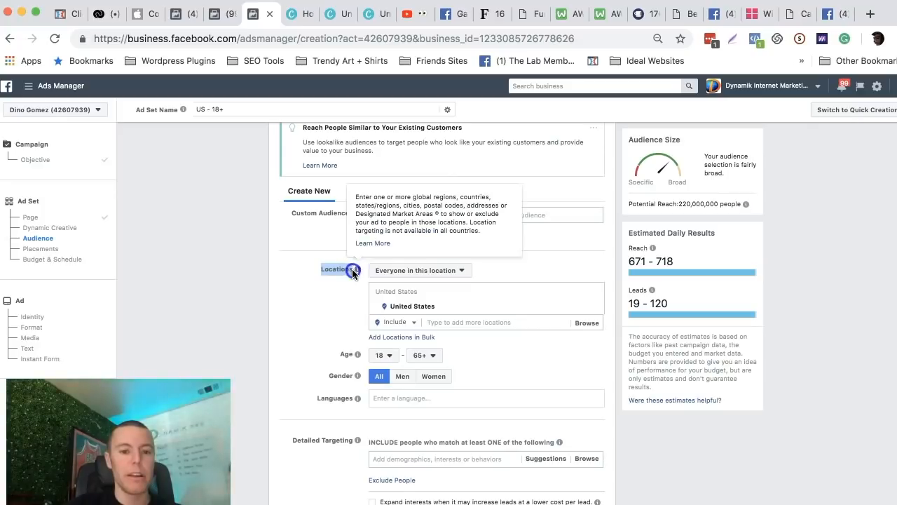
Replace the United States audience location with San Diego, California, and set its radius to 10 miles.
{"action": "left_click", "coordinate": [596, 308]}
{"action": "left_click", "coordinate": [448, 340]}
{"action": "type", "text": "san diego"}
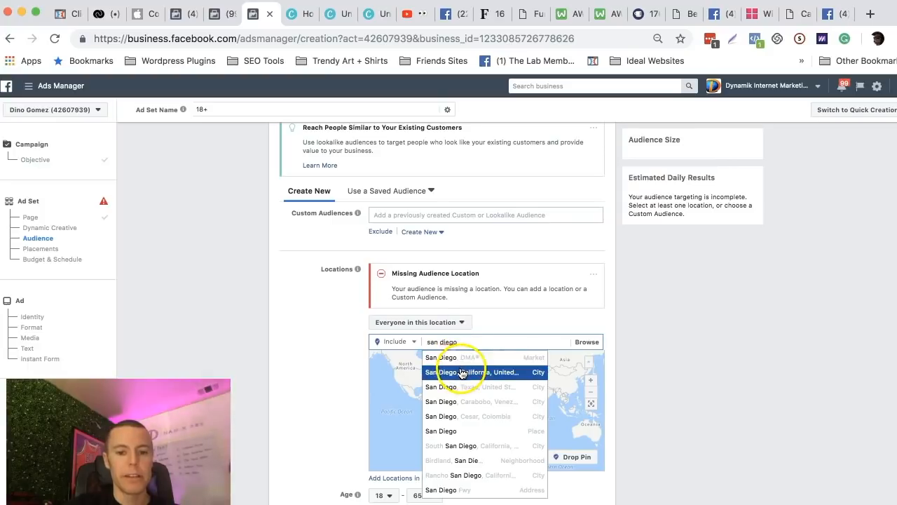
{"action": "left_click", "coordinate": [461, 372]}
{"action": "left_click", "coordinate": [288, 299]}
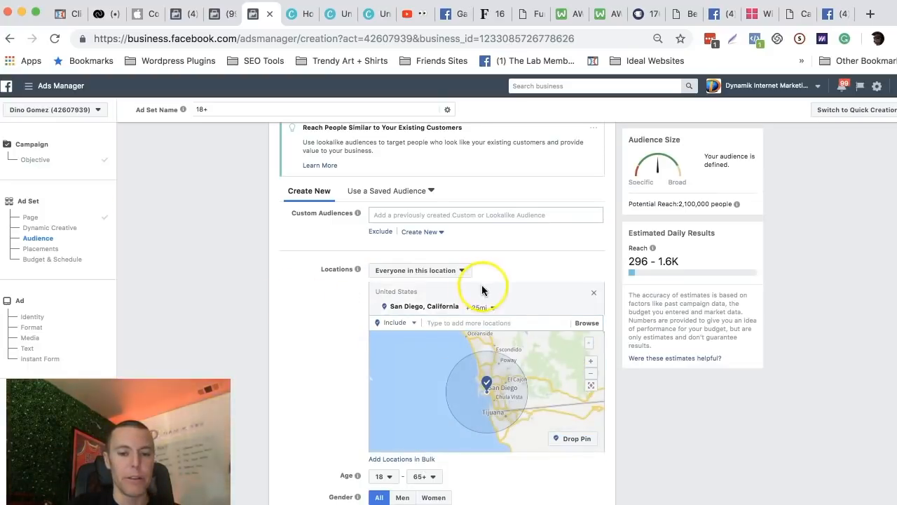
{"action": "left_click", "coordinate": [493, 308]}
{"action": "left_click_drag", "start_coordinate": [495, 294], "coordinate": [488, 296]}
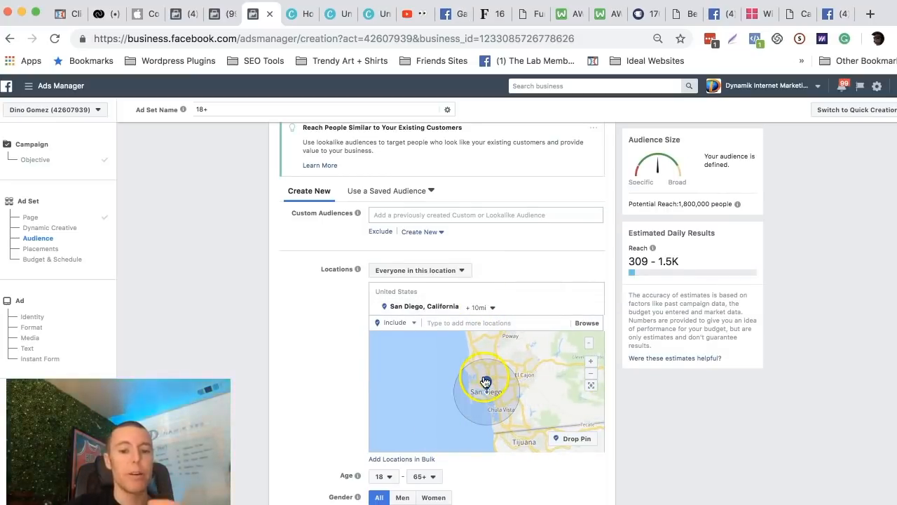
Drop a second location pin near Poway, north of San Diego, and set its radius to 2 miles.
{"action": "left_click", "coordinate": [578, 441]}
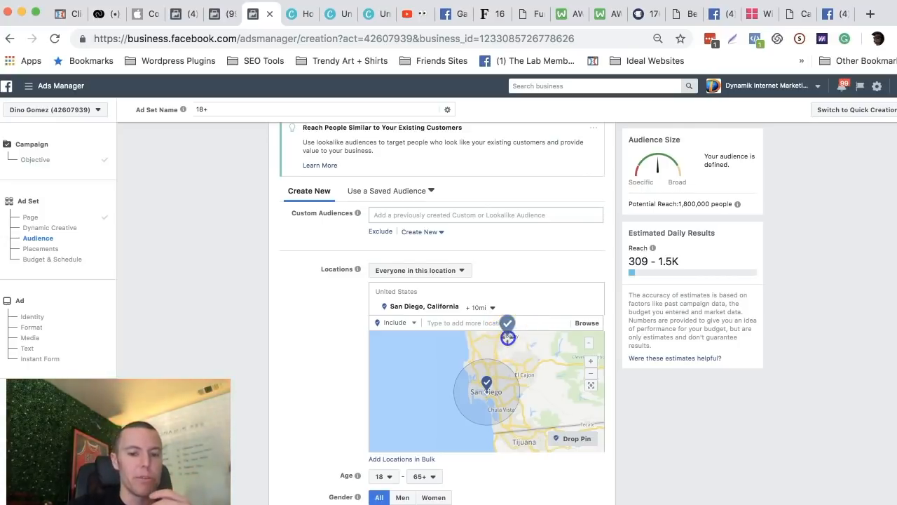
{"action": "left_click", "coordinate": [508, 338]}
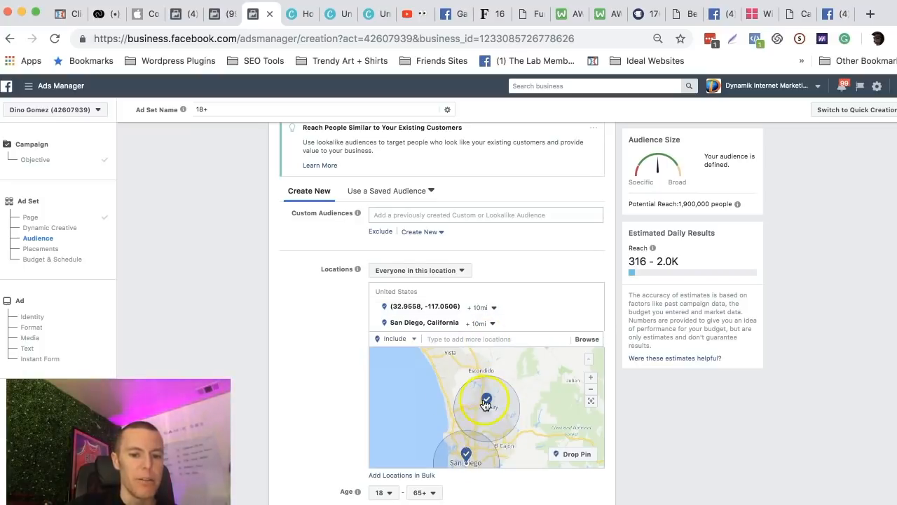
{"action": "left_click", "coordinate": [483, 307]}
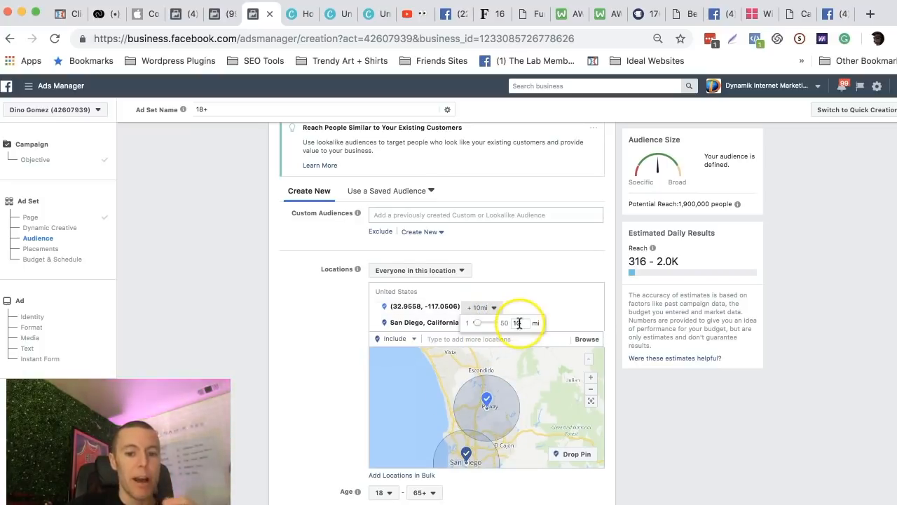
{"action": "type", "text": "2"}
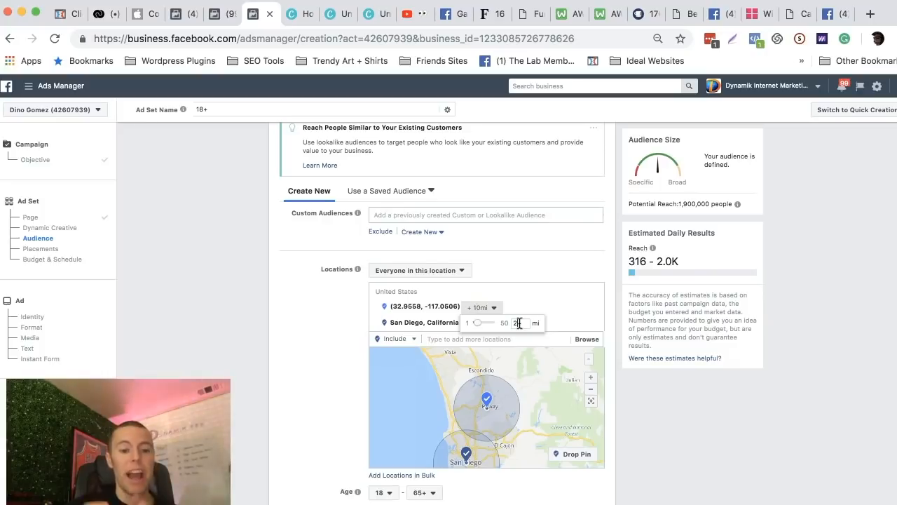
{"action": "key", "text": "Return"}
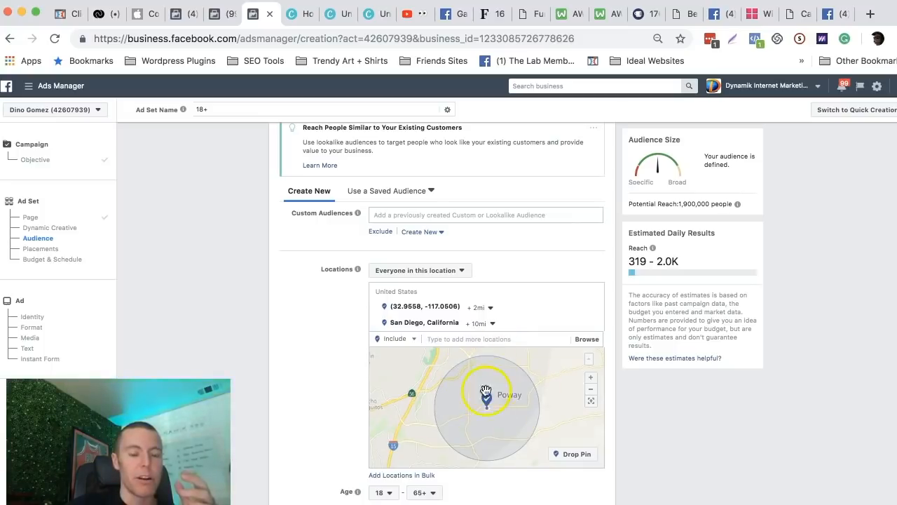
{"action": "left_click", "coordinate": [591, 389]}
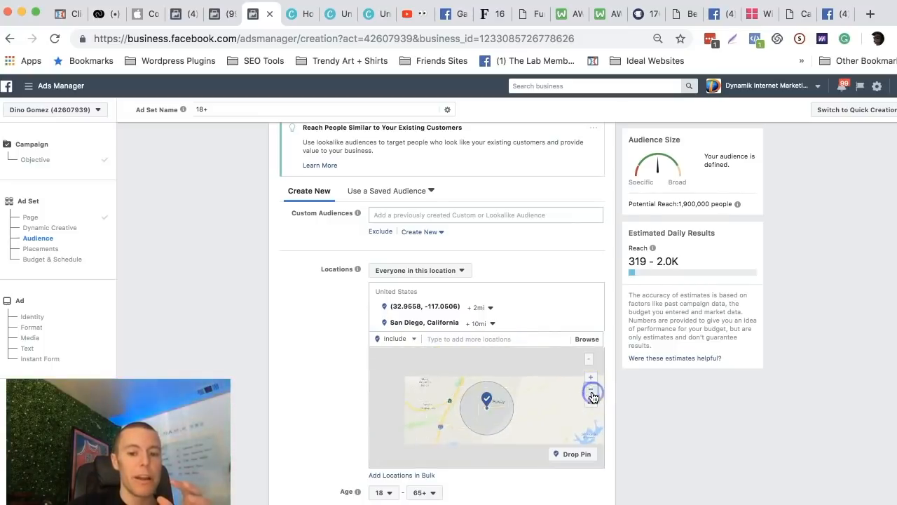
{"action": "left_click", "coordinate": [590, 390]}
{"action": "left_click", "coordinate": [589, 393]}
{"action": "left_click_drag", "start_coordinate": [499, 427], "coordinate": [501, 407]}
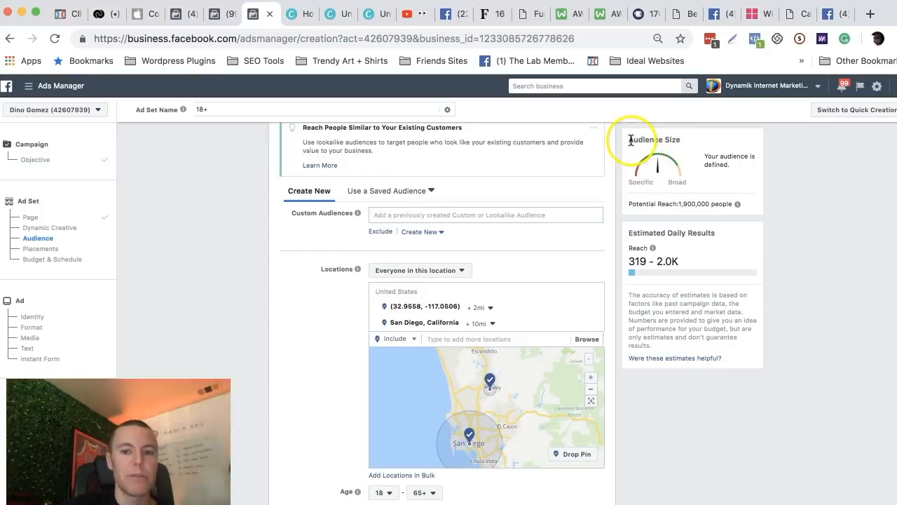
Limit the location targeting to people who live in this location, checking the potential reach before and after the change.
{"action": "left_click_drag", "start_coordinate": [630, 139], "coordinate": [680, 140]}
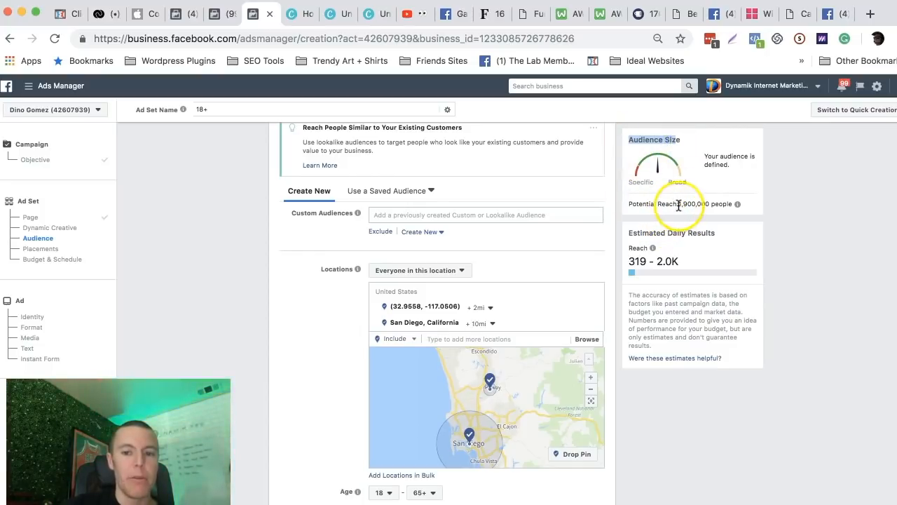
{"action": "left_click_drag", "start_coordinate": [679, 204], "coordinate": [701, 204]}
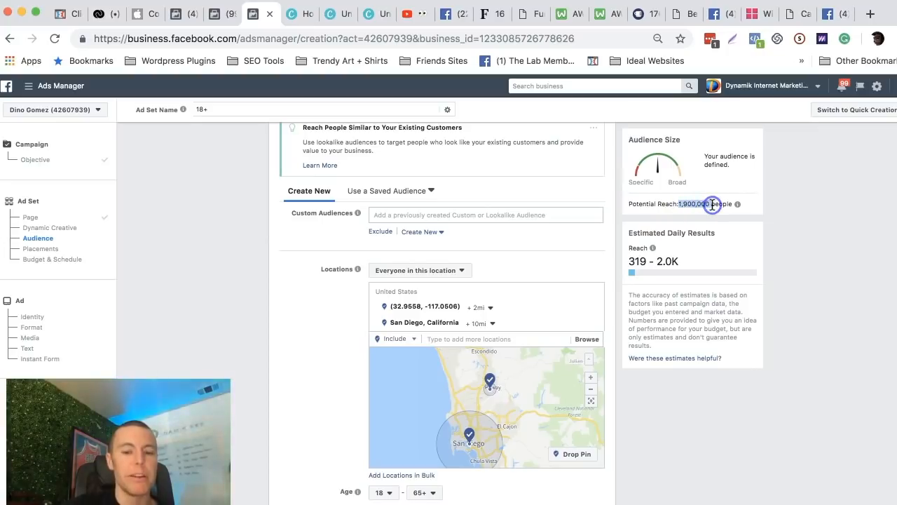
{"action": "left_click", "coordinate": [260, 291]}
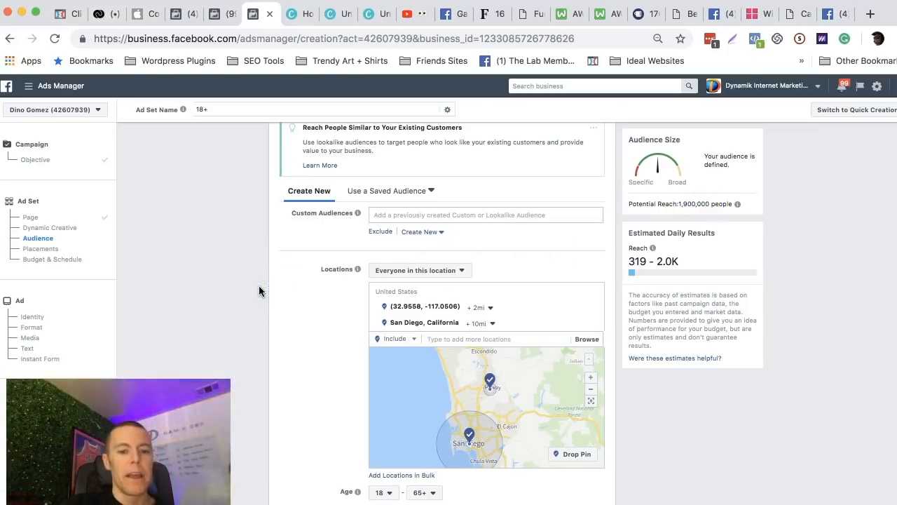
{"action": "left_click", "coordinate": [421, 273]}
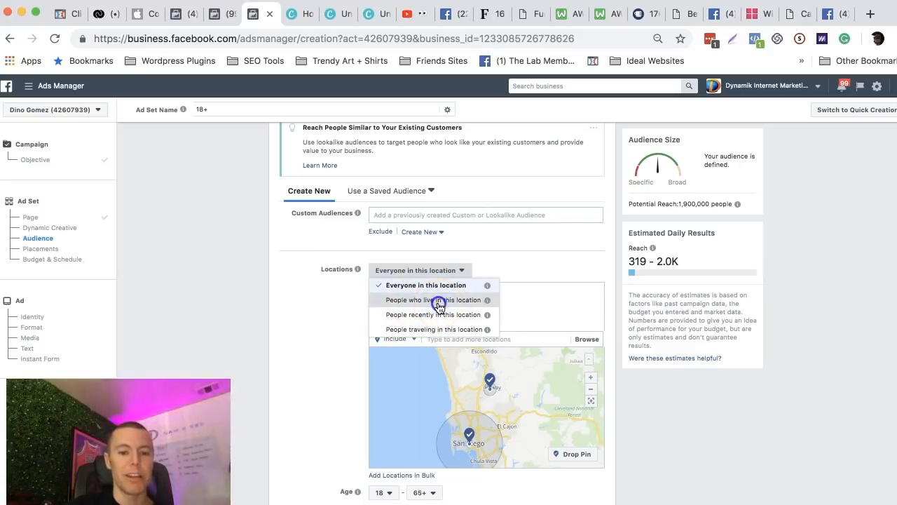
{"action": "left_click", "coordinate": [436, 302]}
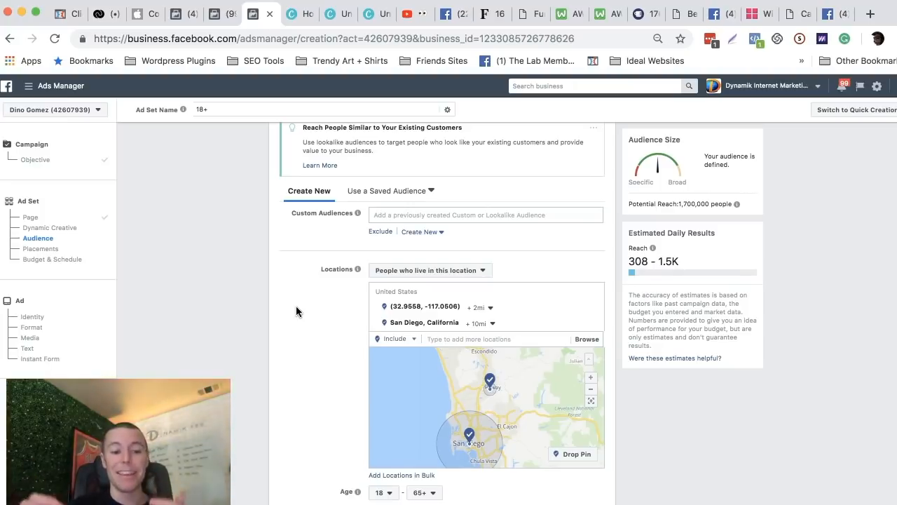
{"action": "left_click", "coordinate": [307, 305]}
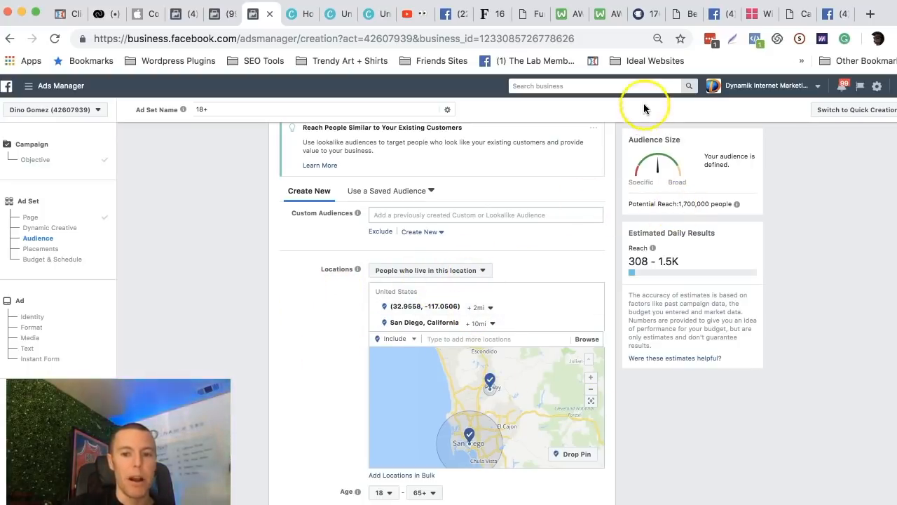
{"action": "left_click_drag", "start_coordinate": [677, 203], "coordinate": [715, 204]}
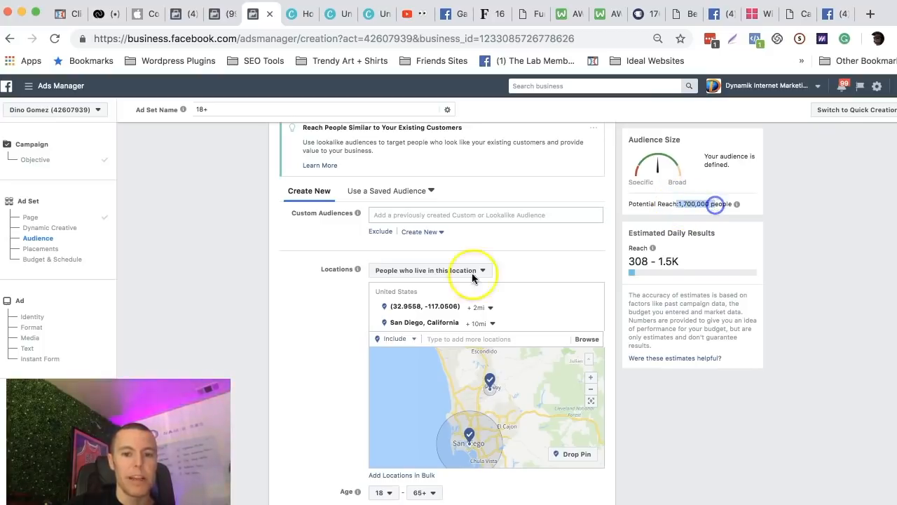
{"action": "left_click", "coordinate": [310, 326]}
Set the audience's minimum age to 35 and check the potential reach.
{"action": "scroll", "coordinate": [310, 328], "scroll_direction": "down", "scroll_amount": 2}
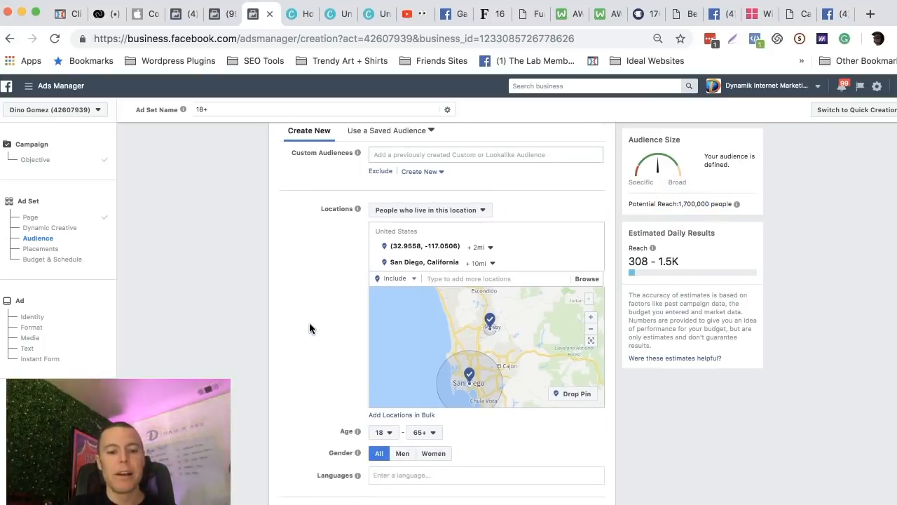
{"action": "scroll", "coordinate": [310, 327], "scroll_direction": "down", "scroll_amount": 1}
{"action": "scroll", "coordinate": [309, 328], "scroll_direction": "down", "scroll_amount": 1}
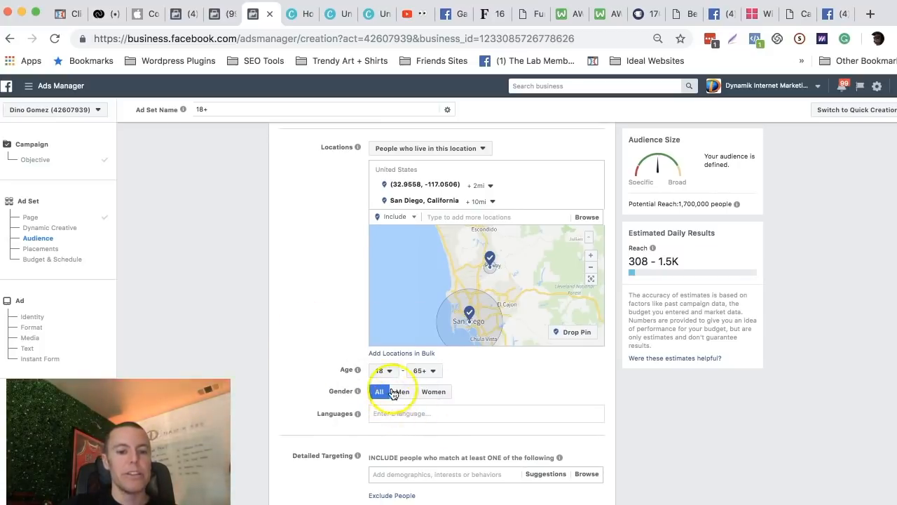
{"action": "left_click", "coordinate": [339, 371]}
{"action": "left_click_drag", "start_coordinate": [348, 371], "coordinate": [354, 371]}
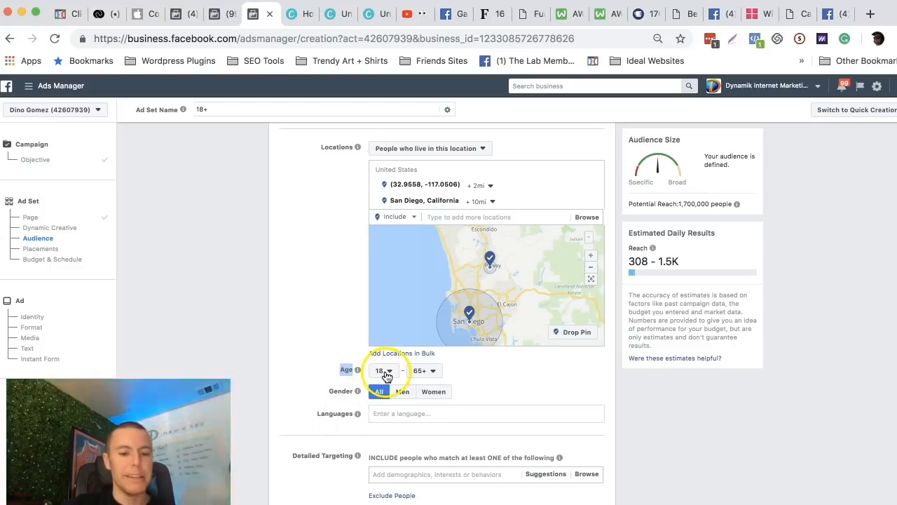
{"action": "left_click", "coordinate": [385, 372]}
{"action": "scroll", "coordinate": [390, 312], "scroll_direction": "down", "scroll_amount": 2}
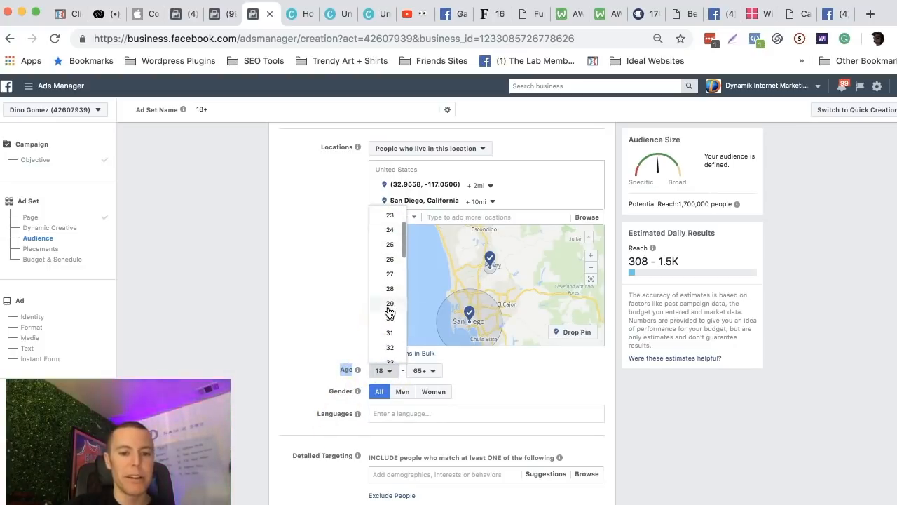
{"action": "scroll", "coordinate": [390, 312], "scroll_direction": "down", "scroll_amount": 3}
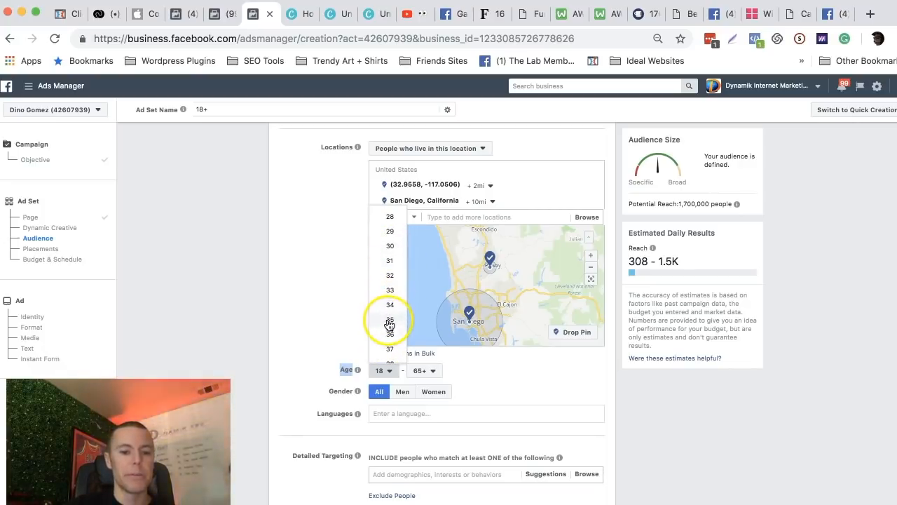
{"action": "left_click", "coordinate": [389, 321]}
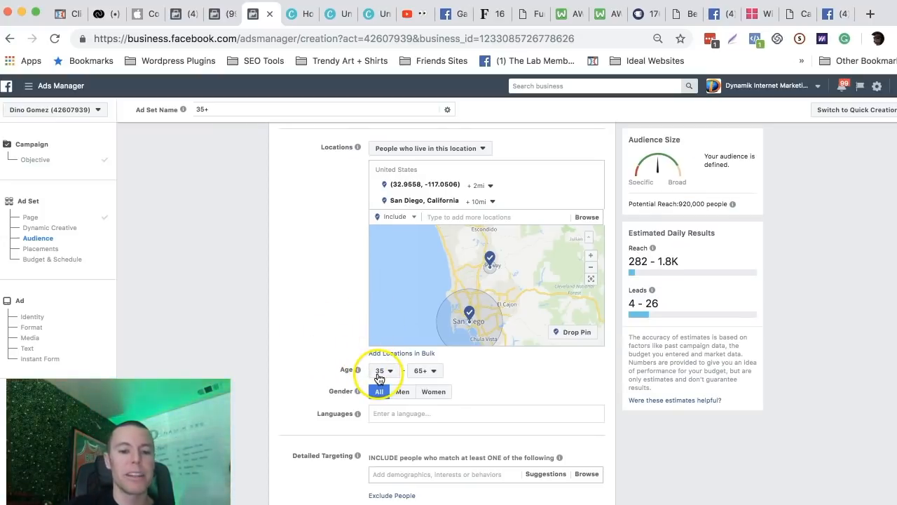
{"action": "left_click", "coordinate": [679, 203]}
{"action": "left_click_drag", "start_coordinate": [679, 203], "coordinate": [710, 203]}
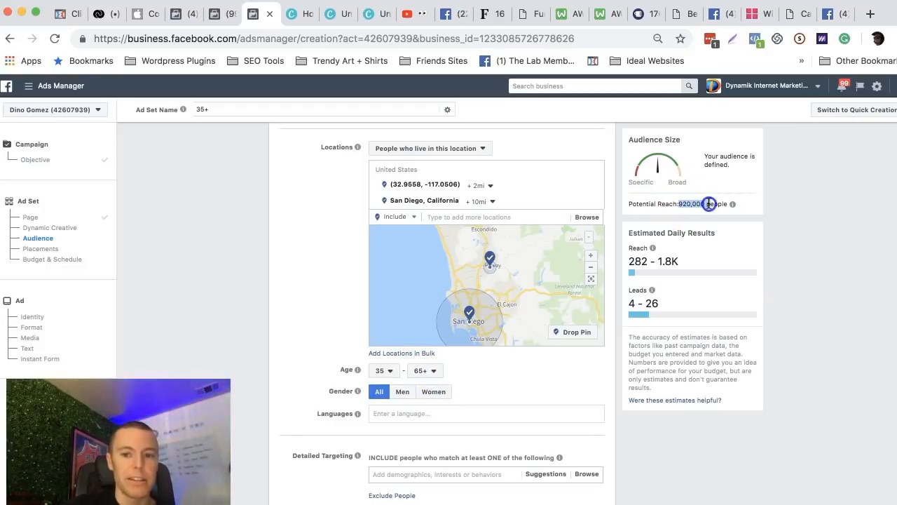
{"action": "left_click", "coordinate": [293, 274]}
Add English (All) as the audience's language.
{"action": "scroll", "coordinate": [291, 276], "scroll_direction": "down", "scroll_amount": 1}
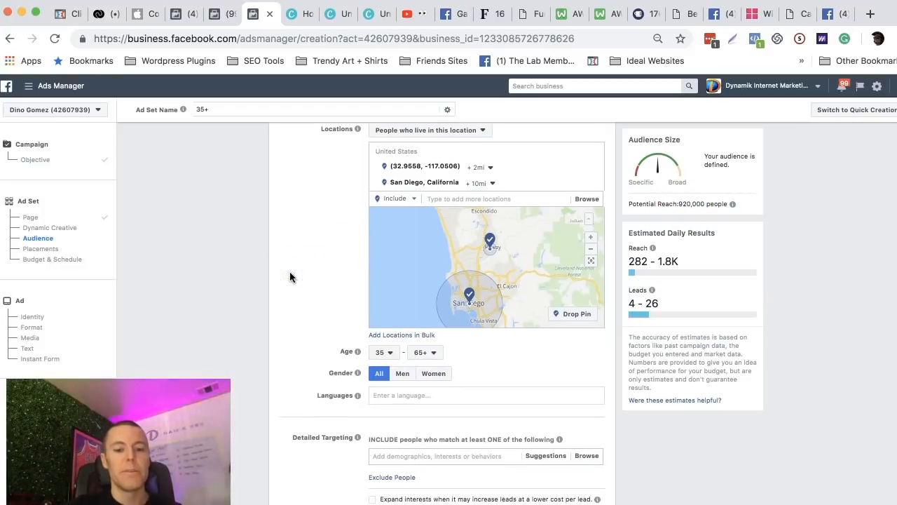
{"action": "left_click", "coordinate": [414, 394]}
{"action": "type", "text": "engl"}
{"action": "left_click", "coordinate": [405, 409]}
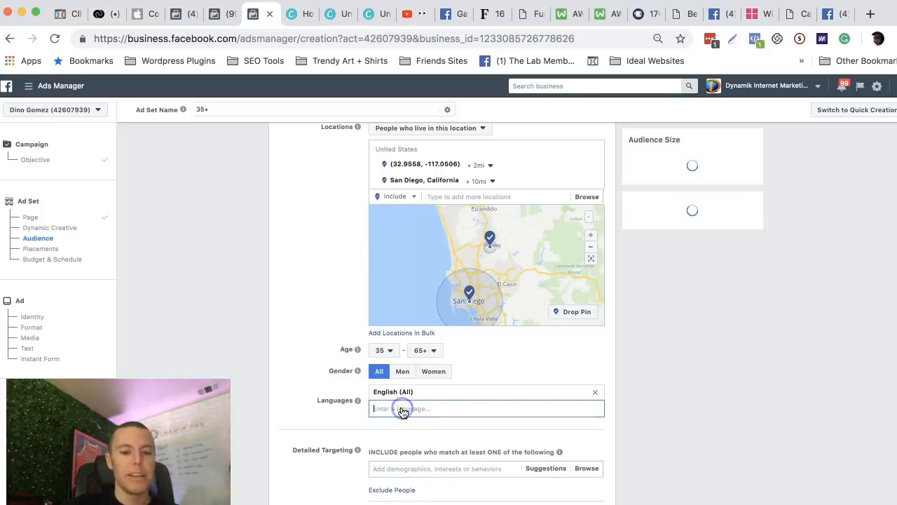
{"action": "left_click", "coordinate": [298, 279]}
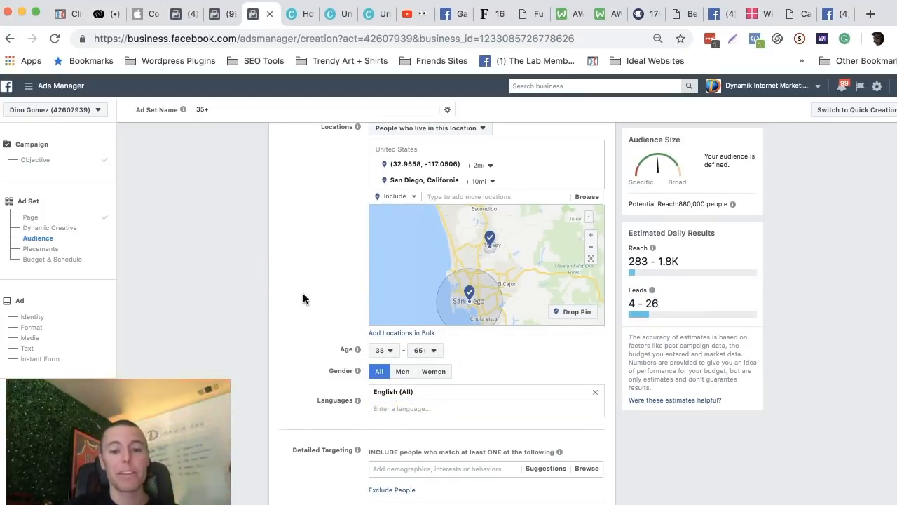
Add the Married relationship status to the ad set's detailed targeting.
{"action": "scroll", "coordinate": [337, 276], "scroll_direction": "down", "scroll_amount": 2}
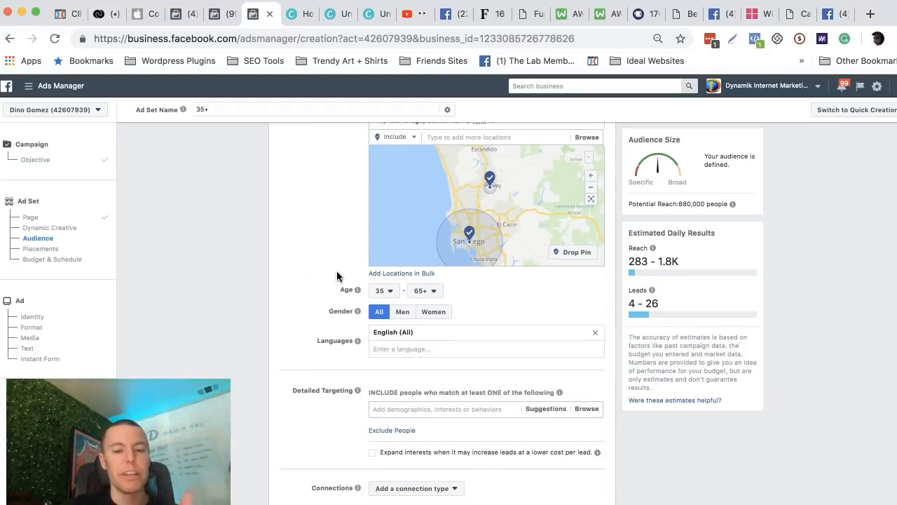
{"action": "scroll", "coordinate": [337, 276], "scroll_direction": "down", "scroll_amount": 1}
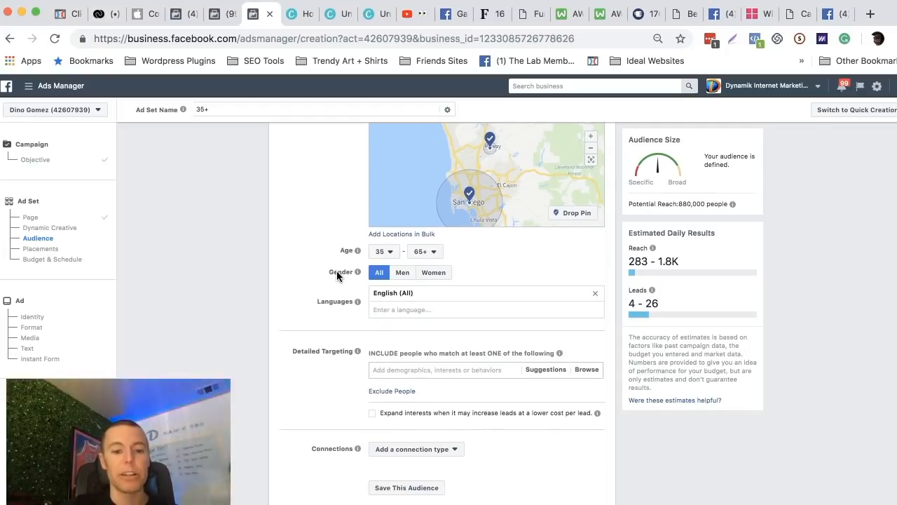
{"action": "left_click", "coordinate": [413, 370]}
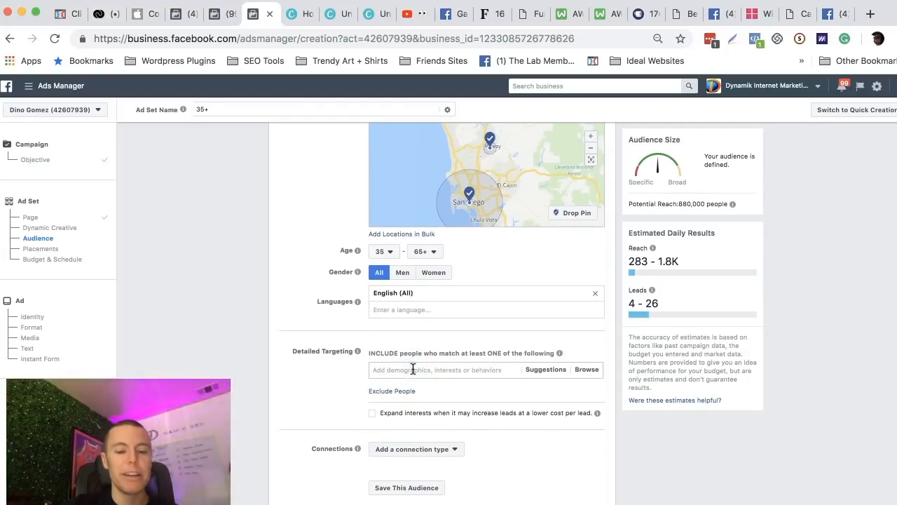
{"action": "left_click", "coordinate": [413, 369]}
{"action": "scroll", "coordinate": [339, 393], "scroll_direction": "up", "scroll_amount": 2}
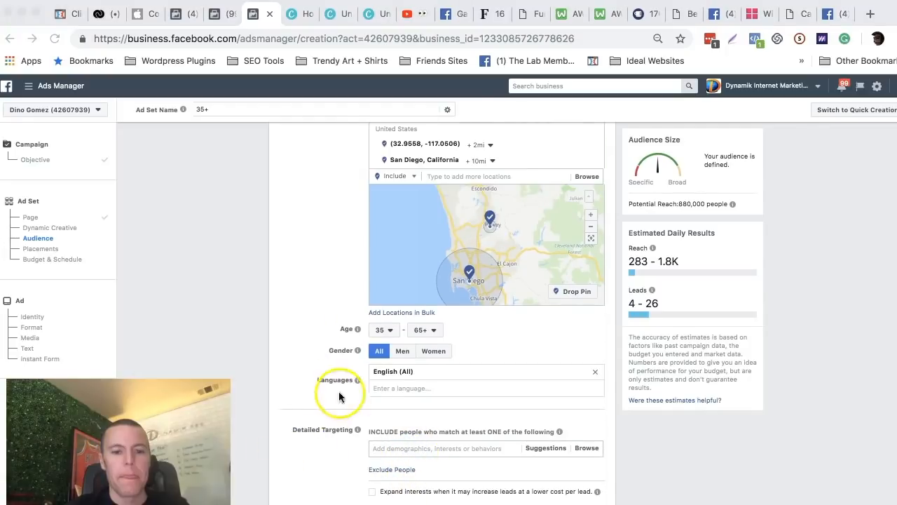
{"action": "scroll", "coordinate": [378, 373], "scroll_direction": "down", "scroll_amount": 1}
{"action": "left_click", "coordinate": [396, 407]}
{"action": "left_click", "coordinate": [405, 407]}
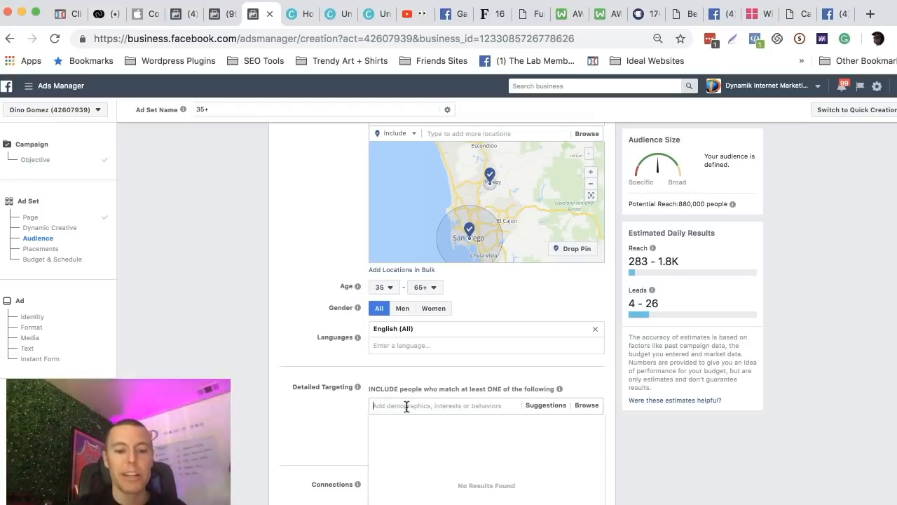
{"action": "left_click", "coordinate": [387, 394]}
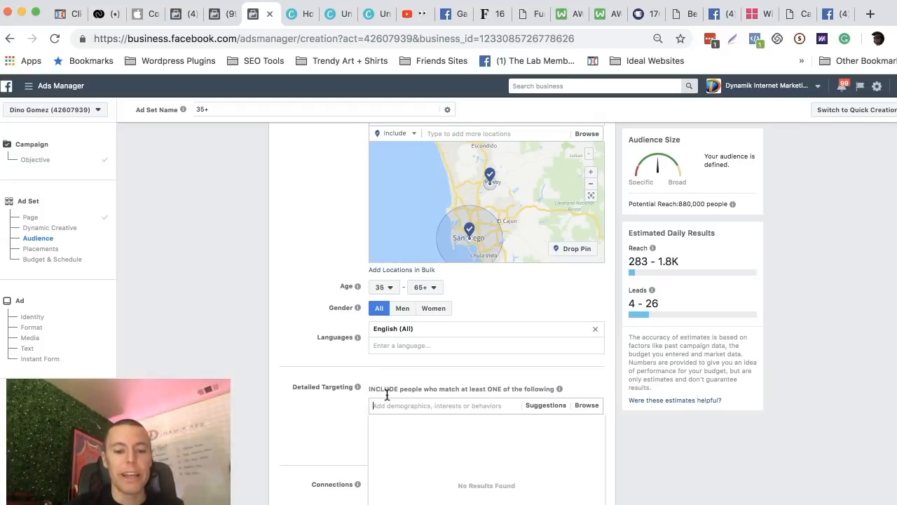
{"action": "type", "text": "married"}
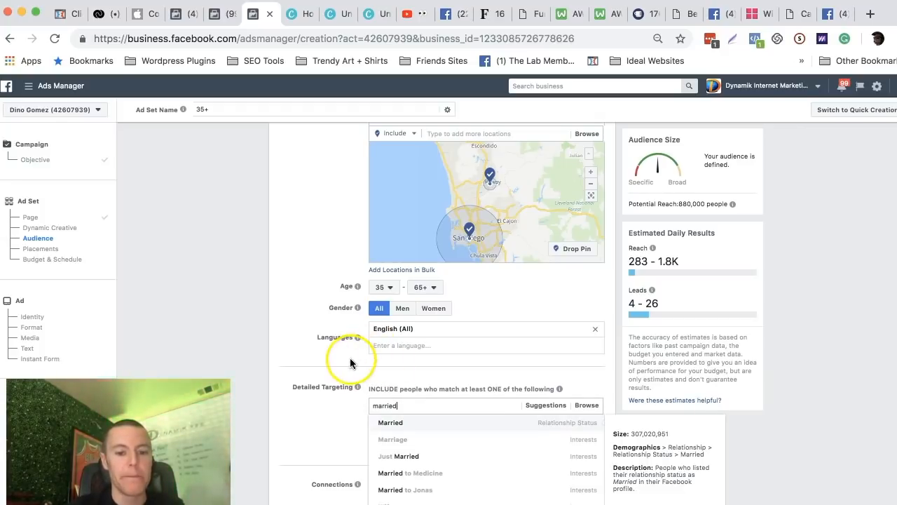
{"action": "scroll", "coordinate": [350, 357], "scroll_direction": "down", "scroll_amount": 1}
{"action": "left_click", "coordinate": [429, 410]}
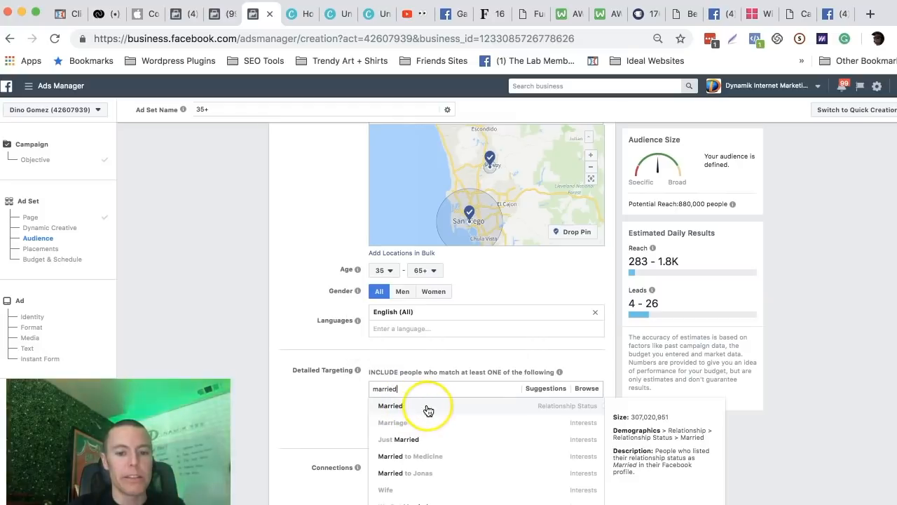
{"action": "left_click", "coordinate": [522, 409]}
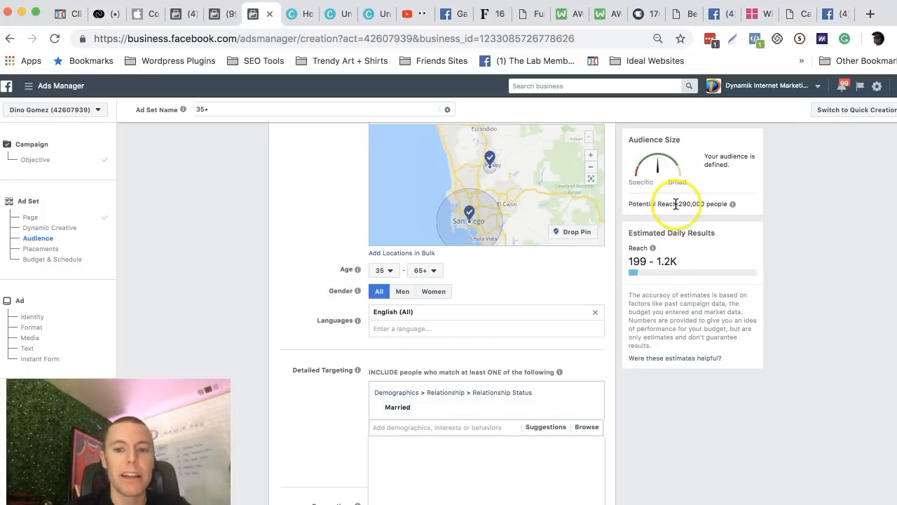
Examine the potential reach with the Married targeting applied and review the location, age and language settings.
{"action": "left_click_drag", "start_coordinate": [679, 203], "coordinate": [715, 204]}
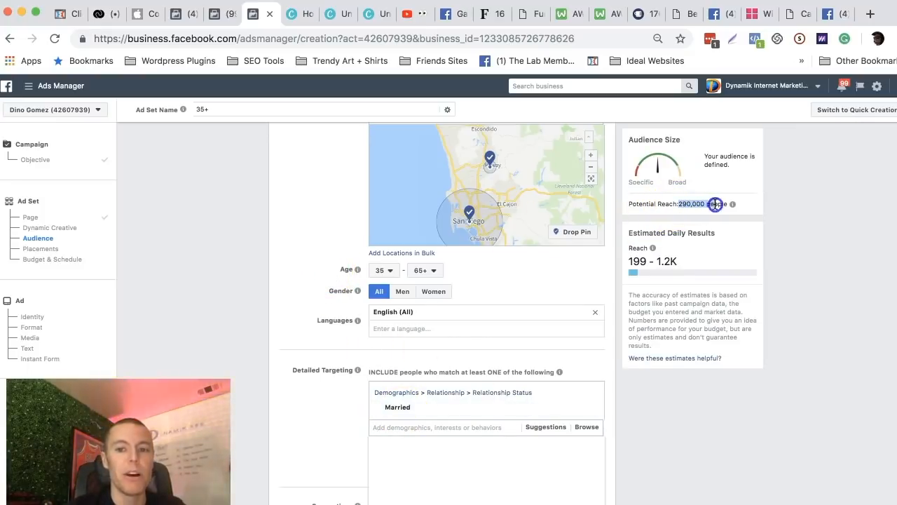
{"action": "left_click", "coordinate": [293, 258]}
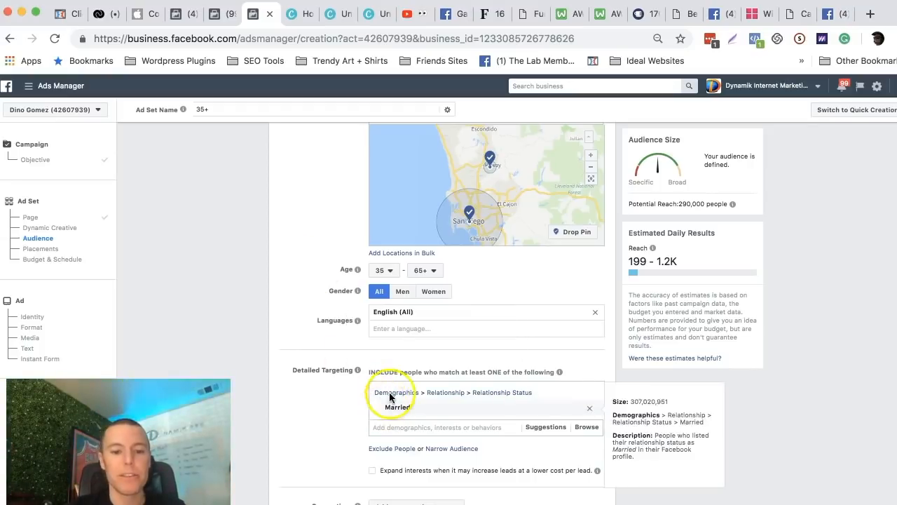
{"action": "left_click_drag", "start_coordinate": [685, 203], "coordinate": [727, 204]}
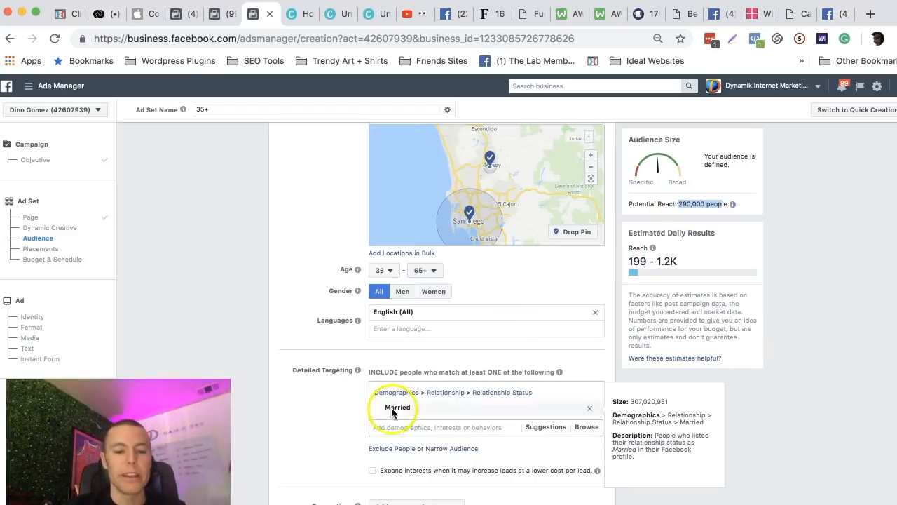
{"action": "left_click", "coordinate": [252, 272]}
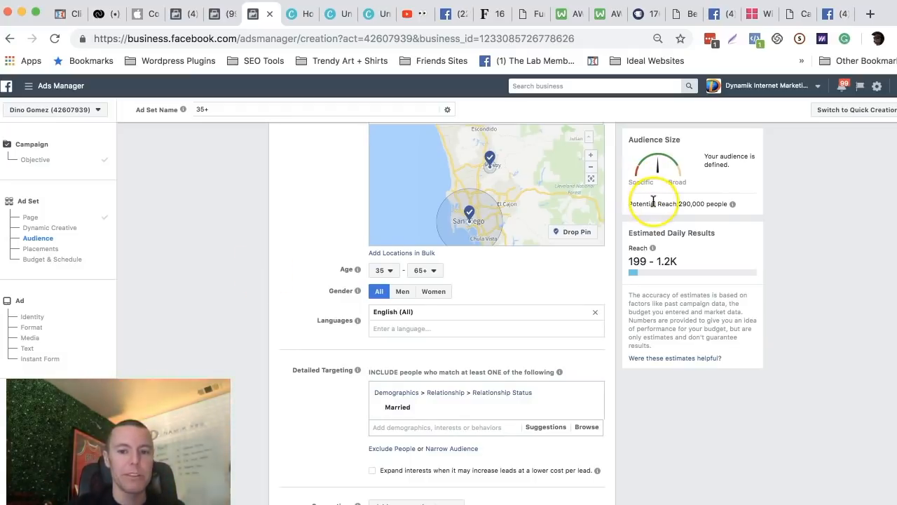
{"action": "left_click_drag", "start_coordinate": [656, 203], "coordinate": [704, 204]}
{"action": "left_click", "coordinate": [282, 240]}
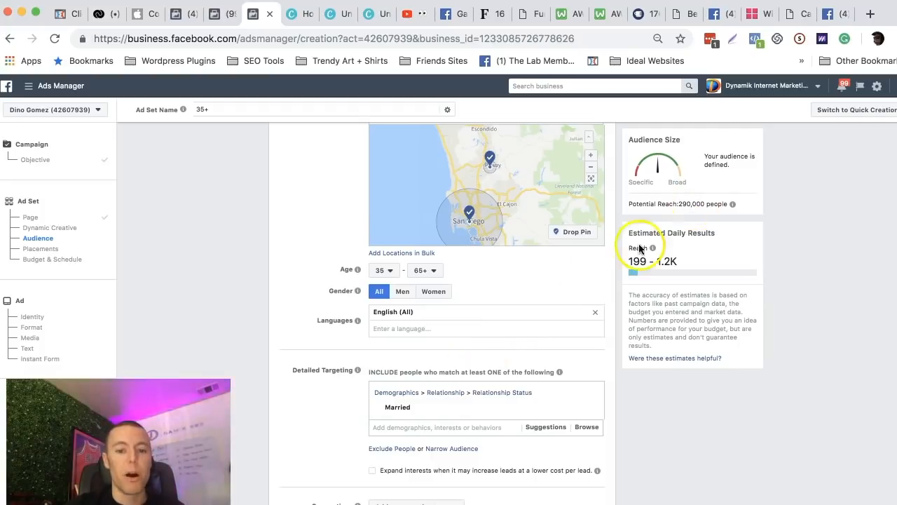
{"action": "mouse_move", "coordinate": [409, 414]}
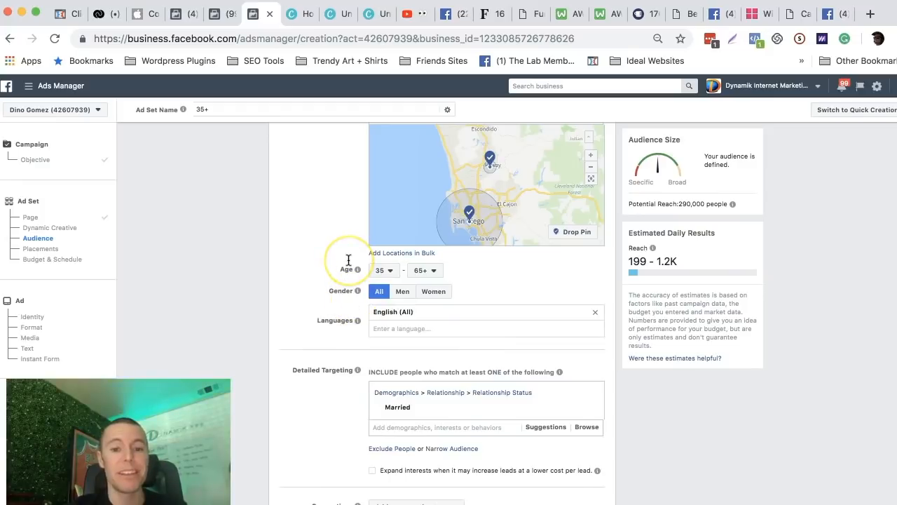
{"action": "scroll", "coordinate": [349, 260], "scroll_direction": "down", "scroll_amount": 1}
{"action": "mouse_move", "coordinate": [426, 385]}
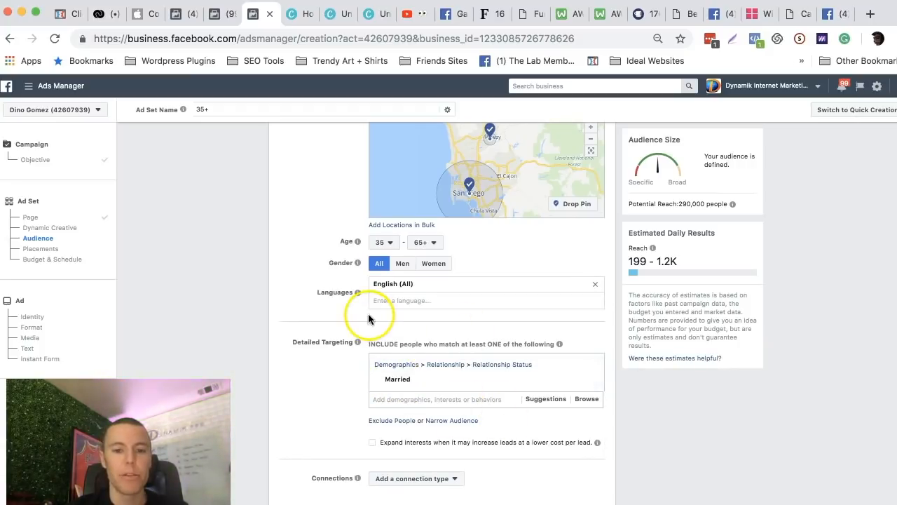
{"action": "scroll", "coordinate": [313, 239], "scroll_direction": "up", "scroll_amount": 1}
{"action": "scroll", "coordinate": [312, 239], "scroll_direction": "up", "scroll_amount": 2}
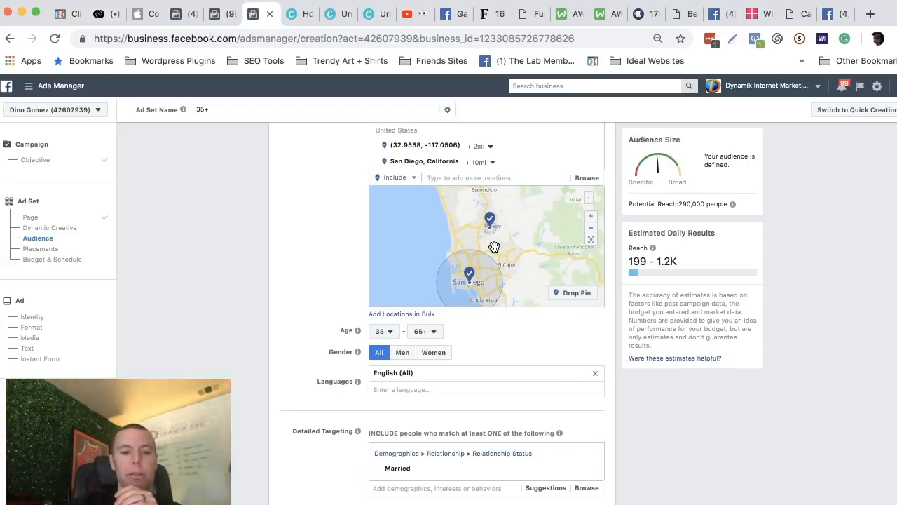
{"action": "left_click", "coordinate": [488, 285]}
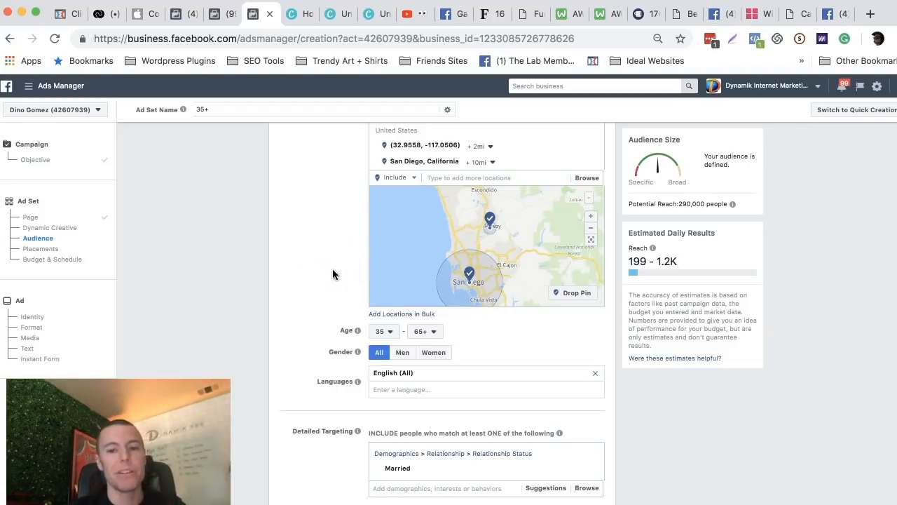
Switch to Edit Placements to review the available Facebook and Instagram platforms, and restore Automatic Placements.
{"action": "scroll", "coordinate": [332, 268], "scroll_direction": "down", "scroll_amount": 3}
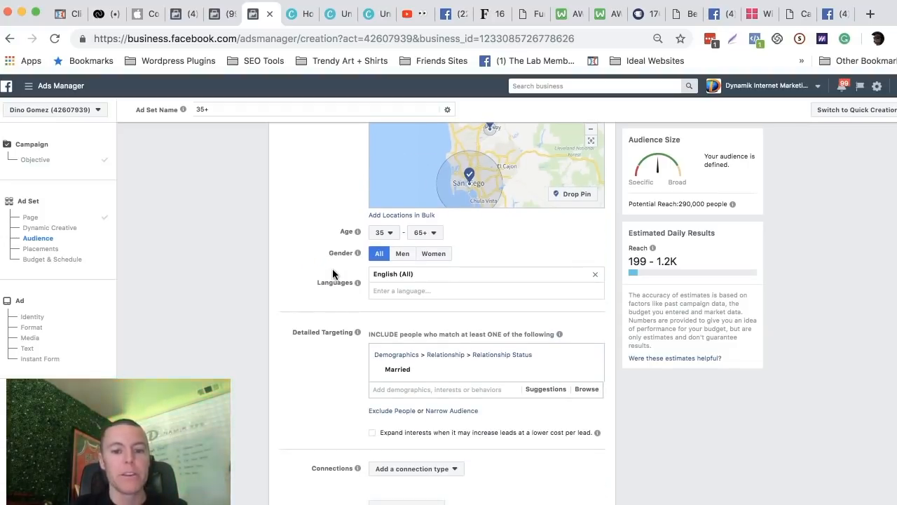
{"action": "scroll", "coordinate": [333, 272], "scroll_direction": "down", "scroll_amount": 5}
{"action": "scroll", "coordinate": [333, 273], "scroll_direction": "down", "scroll_amount": 8}
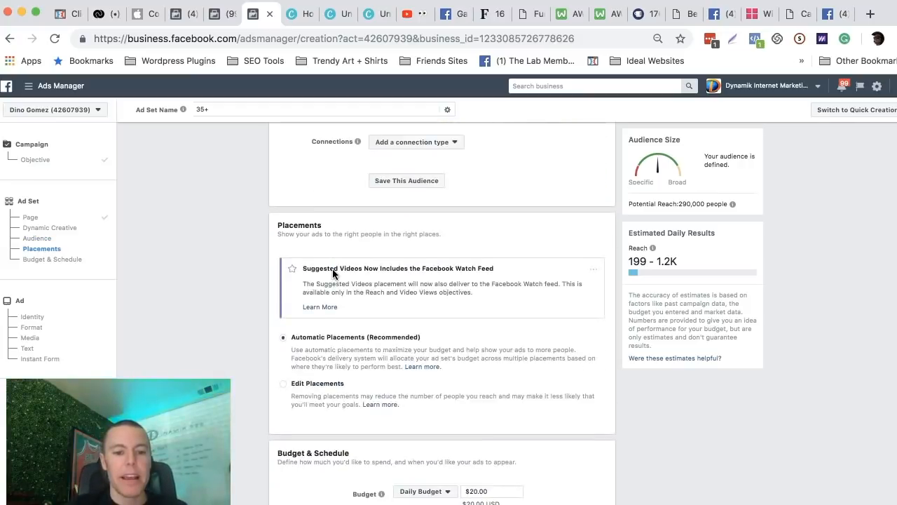
{"action": "scroll", "coordinate": [385, 251], "scroll_direction": "down", "scroll_amount": 1}
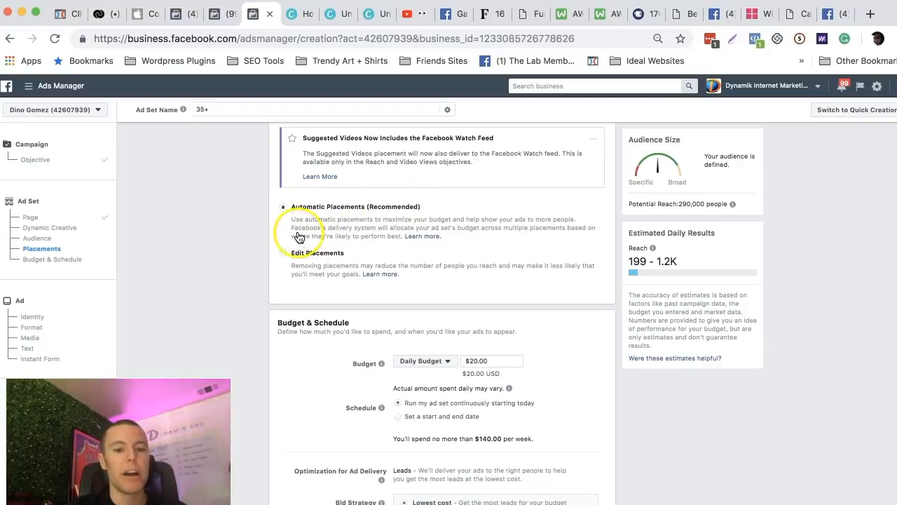
{"action": "left_click_drag", "start_coordinate": [293, 207], "coordinate": [350, 208]}
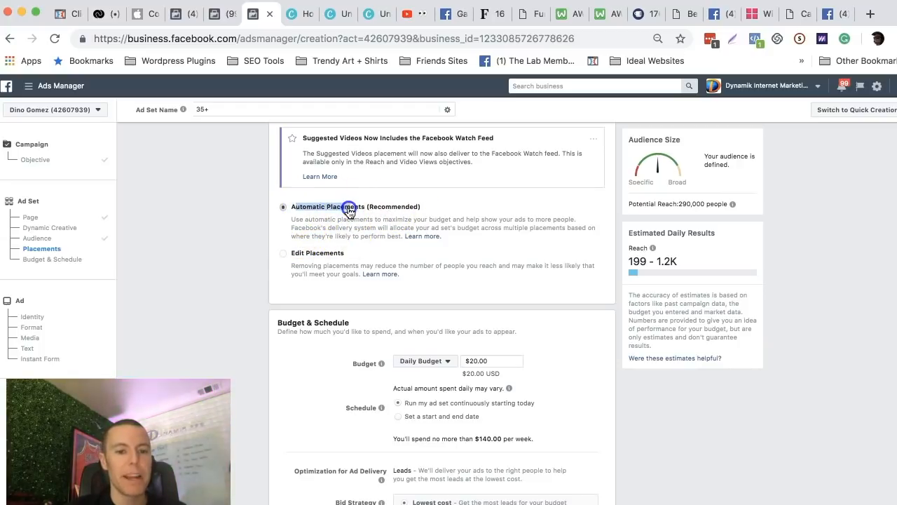
{"action": "left_click", "coordinate": [283, 255]}
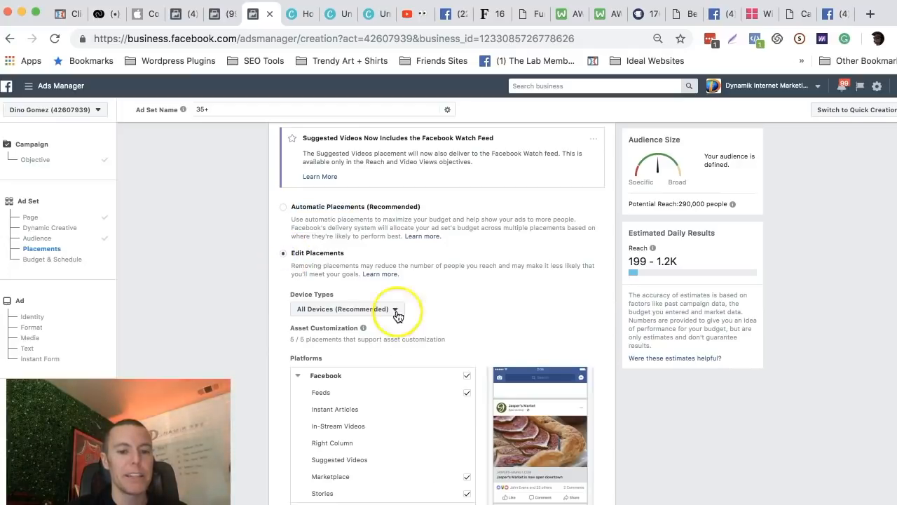
{"action": "scroll", "coordinate": [403, 319], "scroll_direction": "down", "scroll_amount": 3}
{"action": "scroll", "coordinate": [406, 321], "scroll_direction": "down", "scroll_amount": 3}
{"action": "scroll", "coordinate": [380, 346], "scroll_direction": "up", "scroll_amount": 1}
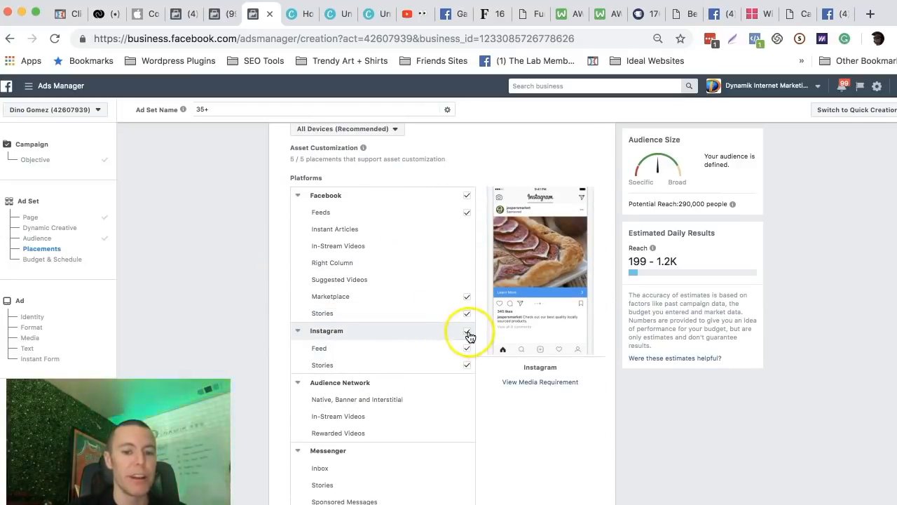
{"action": "scroll", "coordinate": [437, 345], "scroll_direction": "up", "scroll_amount": 3}
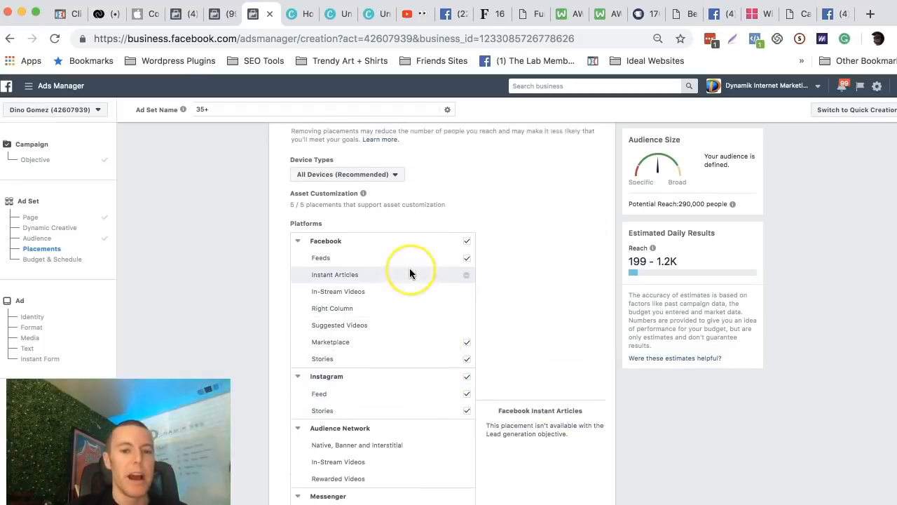
{"action": "scroll", "coordinate": [410, 273], "scroll_direction": "up", "scroll_amount": 1}
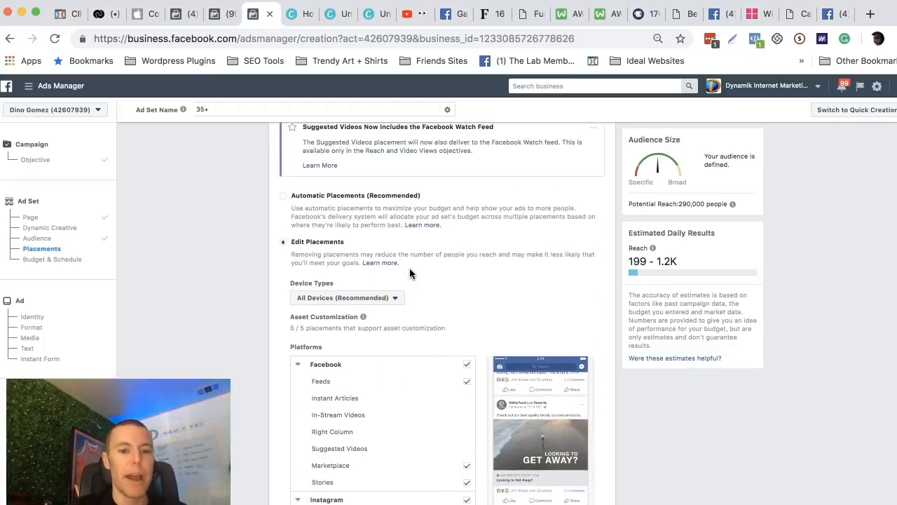
{"action": "left_click", "coordinate": [284, 198]}
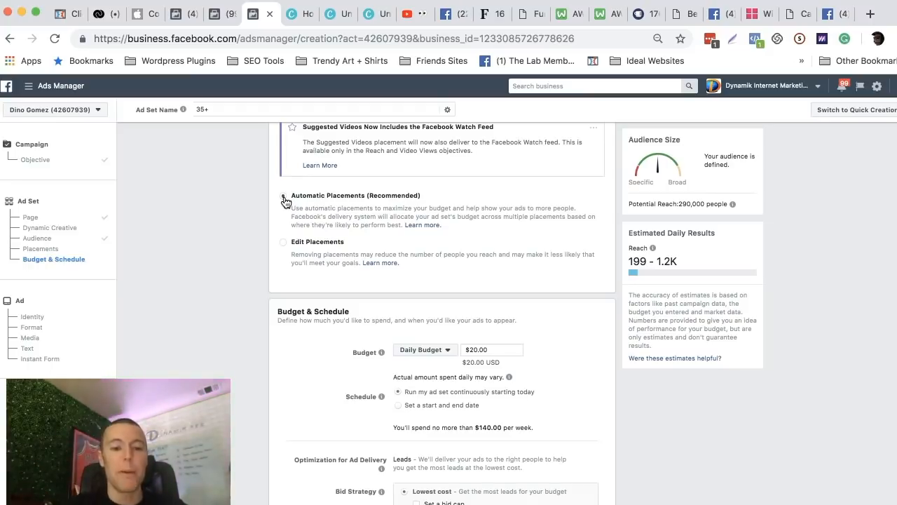
Set the ad set's daily budget to $5.00.
{"action": "scroll", "coordinate": [420, 236], "scroll_direction": "down", "scroll_amount": 2}
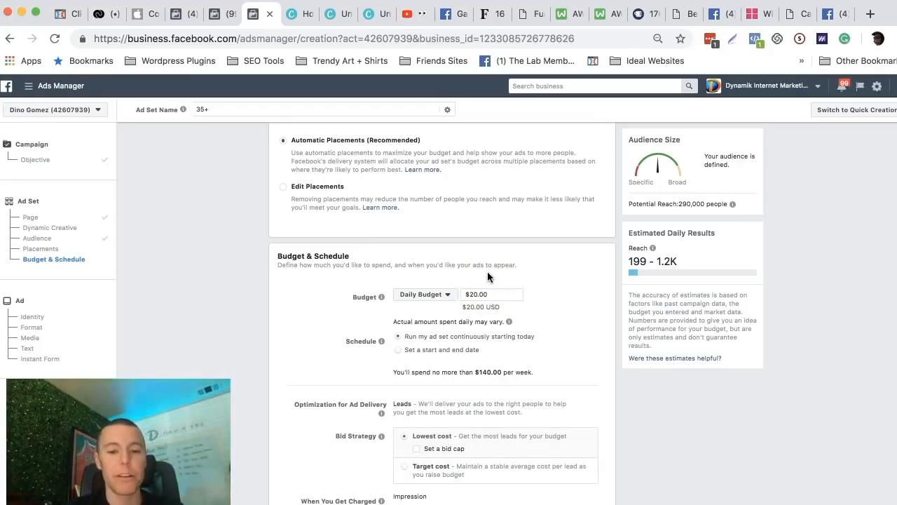
{"action": "left_click", "coordinate": [474, 293]}
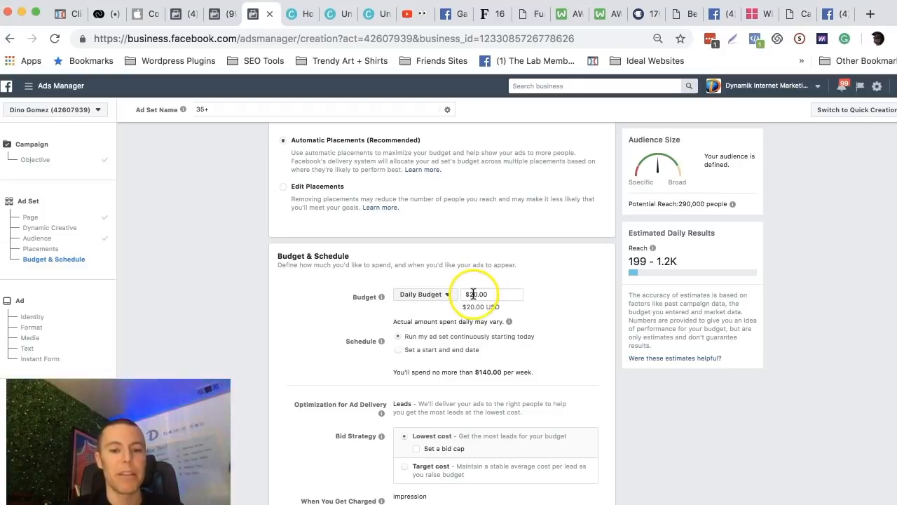
{"action": "left_click", "coordinate": [474, 294]}
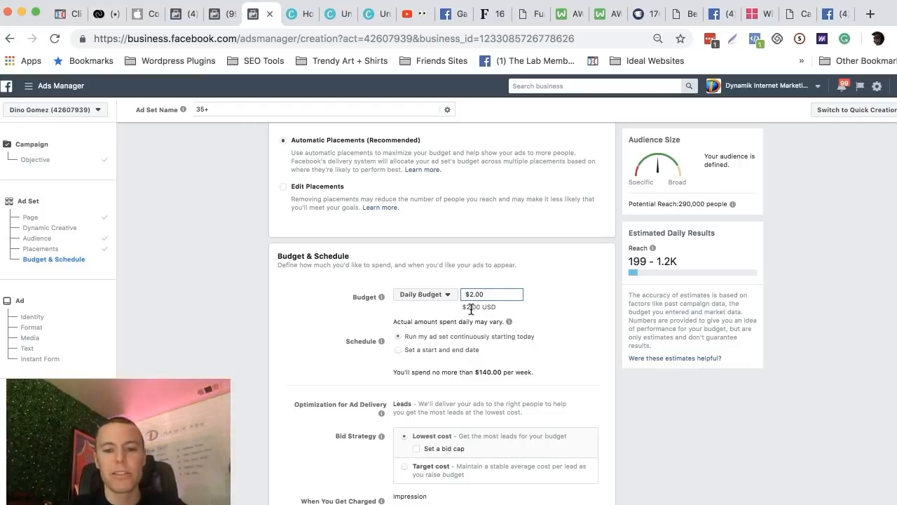
{"action": "left_click", "coordinate": [537, 273]}
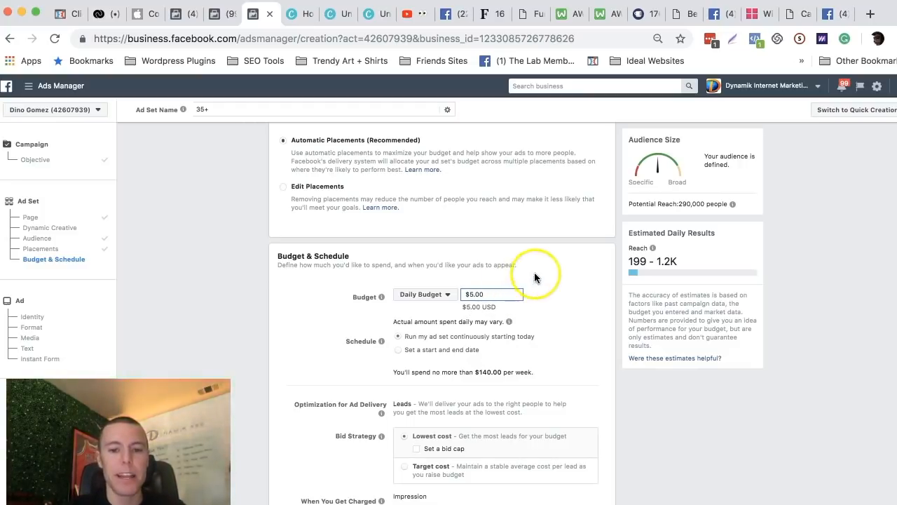
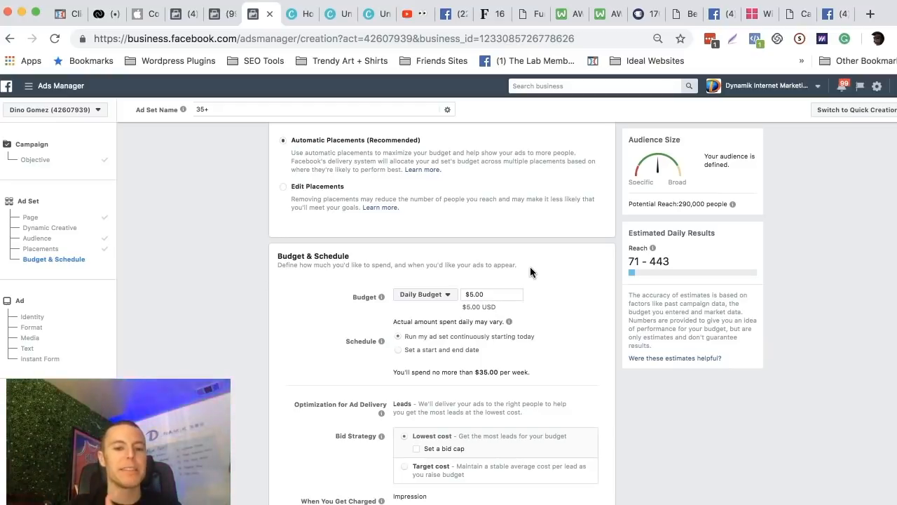
Name the ad set "Marrried, 35+ all genders" and continue to the ad creation stage.
{"action": "scroll", "coordinate": [460, 297], "scroll_direction": "down", "scroll_amount": 3}
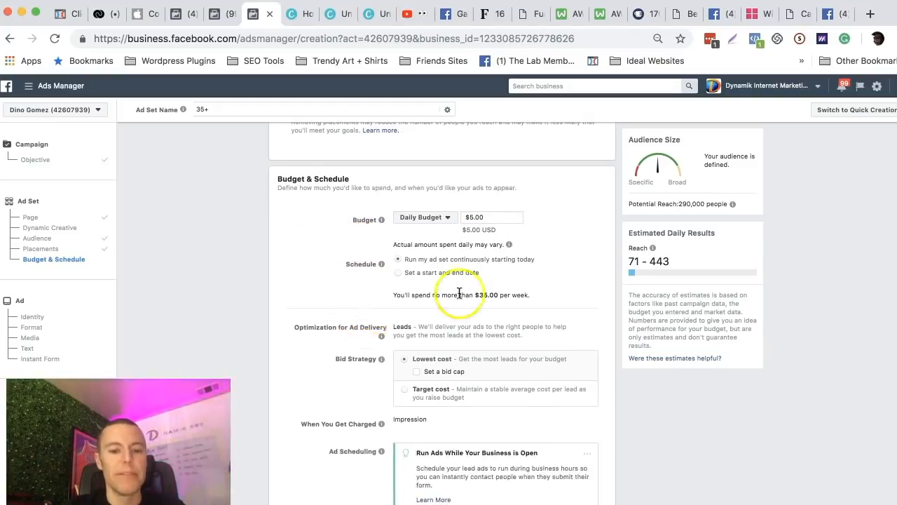
{"action": "scroll", "coordinate": [474, 293], "scroll_direction": "down", "scroll_amount": 1}
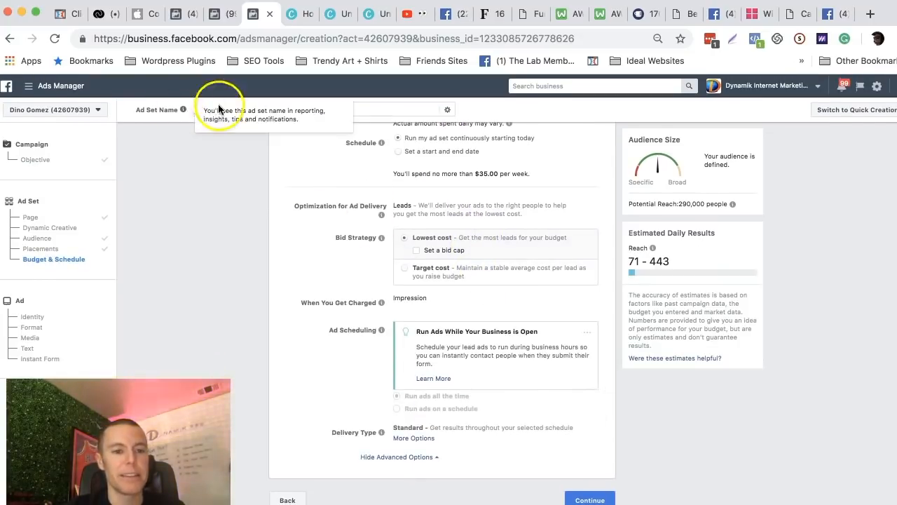
{"action": "left_click_drag", "start_coordinate": [135, 111], "coordinate": [171, 112]}
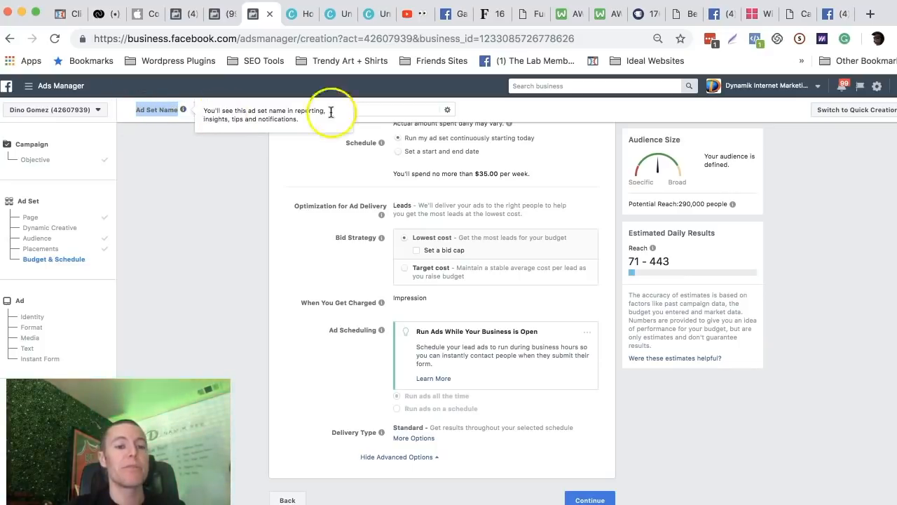
{"action": "left_click", "coordinate": [354, 108]}
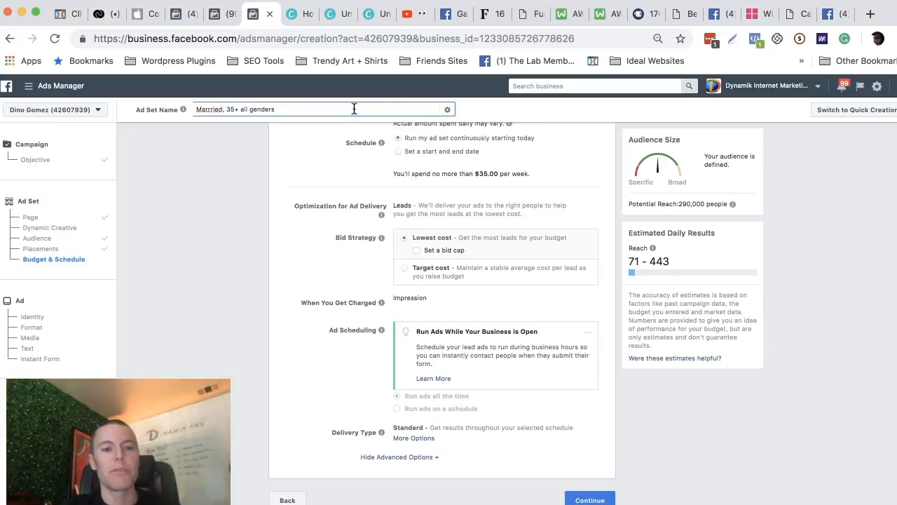
{"action": "left_click", "coordinate": [272, 220]}
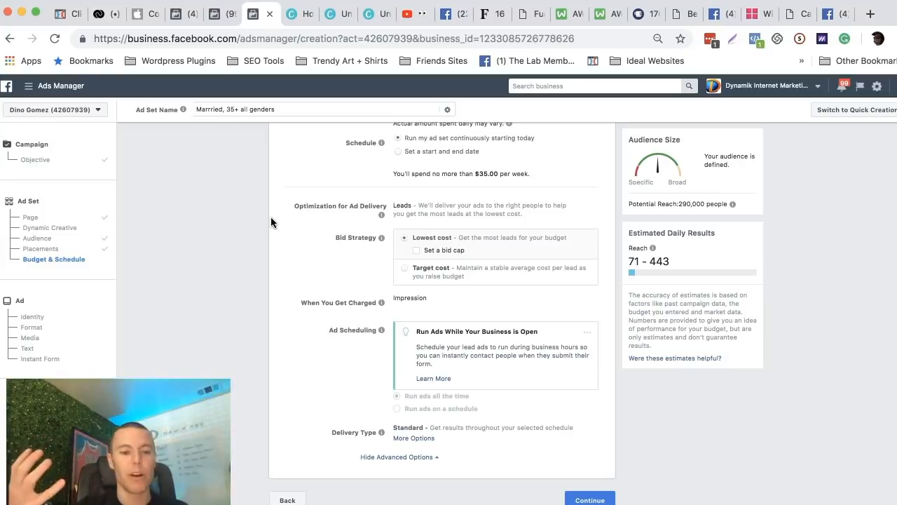
{"action": "left_click", "coordinate": [304, 250]}
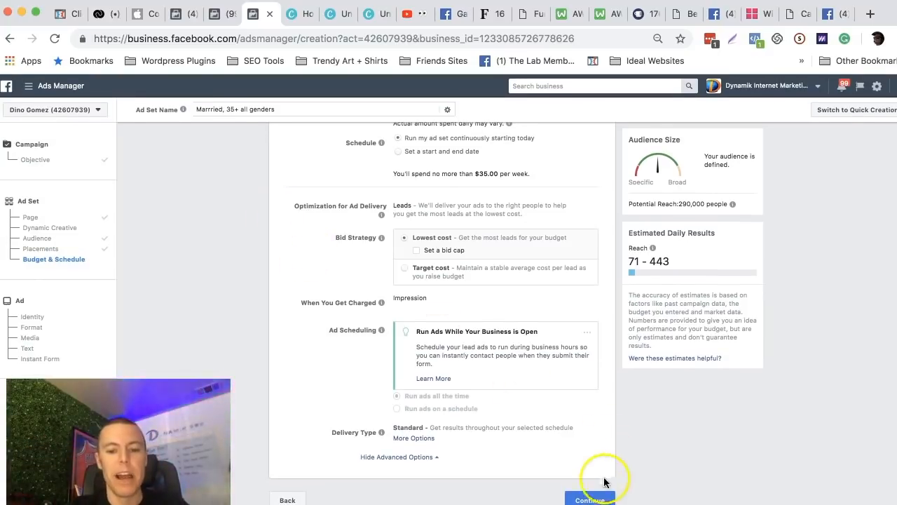
{"action": "left_click", "coordinate": [590, 499]}
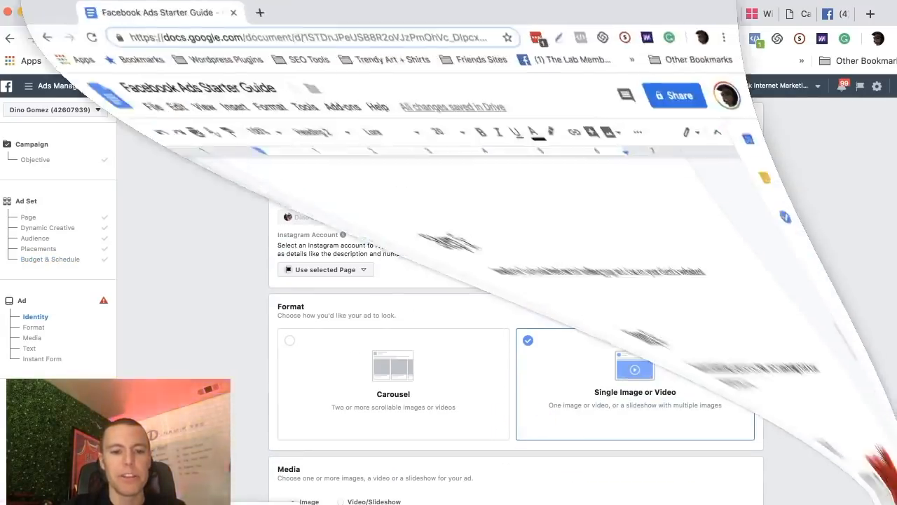
Switch to the Facebook Ads Starter Guide in Google Docs and review Steps 6 and 7 on targeting research and the irresistible offer.
{"action": "scroll", "coordinate": [293, 295], "scroll_direction": "down", "scroll_amount": 1}
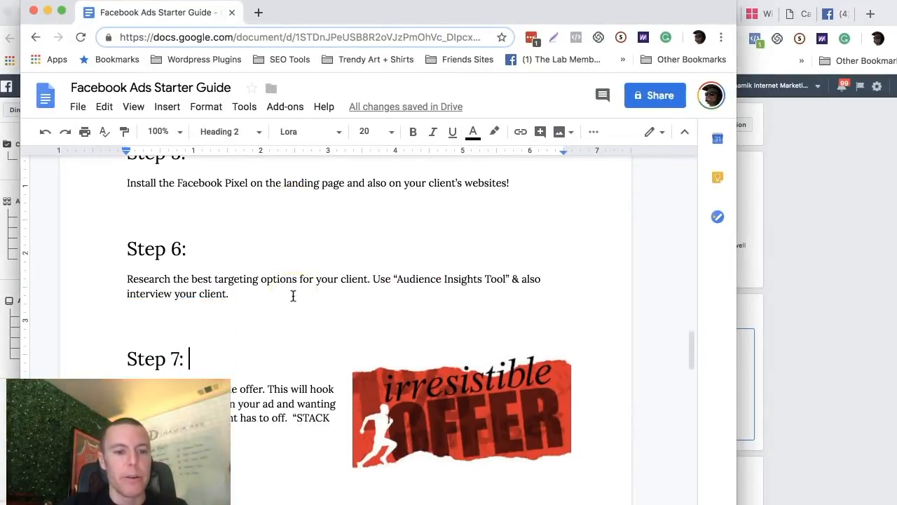
{"action": "left_click_drag", "start_coordinate": [120, 278], "coordinate": [222, 295]}
{"action": "scroll", "coordinate": [221, 295], "scroll_direction": "down", "scroll_amount": 1}
{"action": "scroll", "coordinate": [151, 304], "scroll_direction": "down", "scroll_amount": 1}
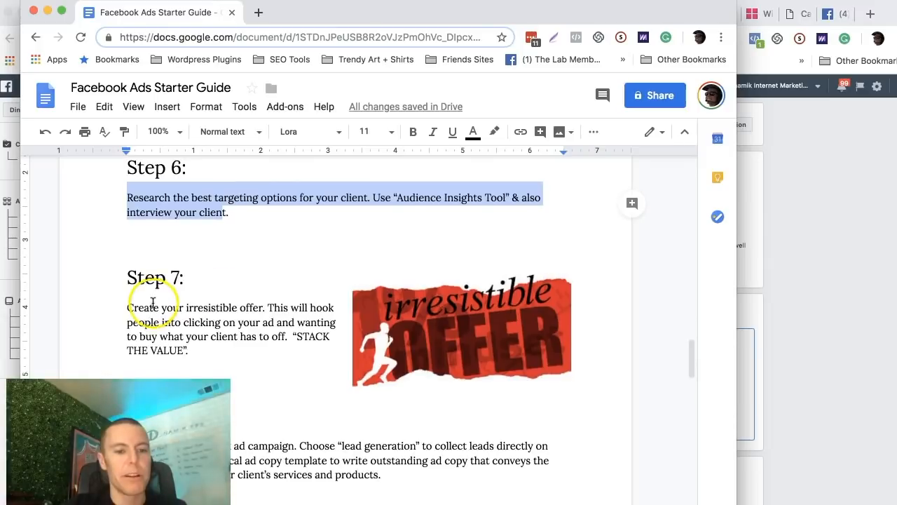
{"action": "scroll", "coordinate": [194, 247], "scroll_direction": "down", "scroll_amount": 1}
{"action": "scroll", "coordinate": [193, 247], "scroll_direction": "down", "scroll_amount": 1}
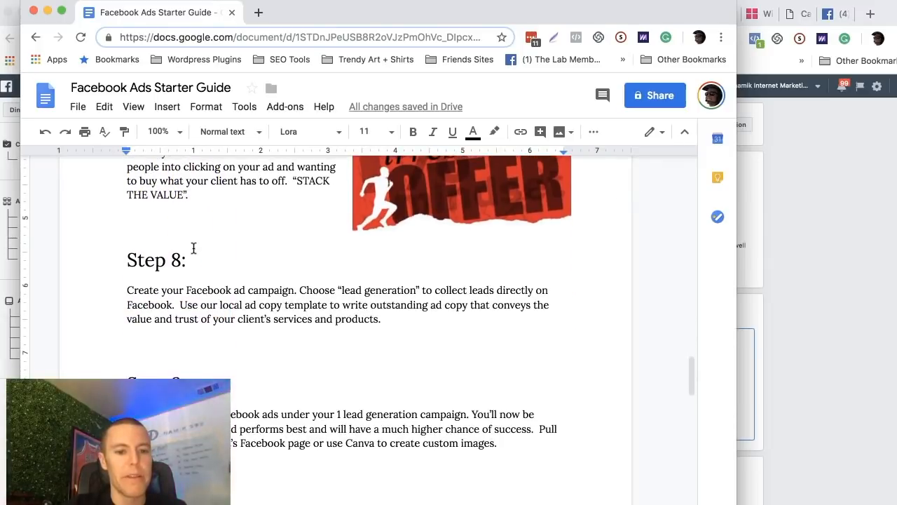
Highlight the Step 8 passages on choosing lead generation and using the local ad copy template.
{"action": "left_click_drag", "start_coordinate": [283, 291], "coordinate": [387, 306]}
{"action": "scroll", "coordinate": [386, 298], "scroll_direction": "down", "scroll_amount": 2}
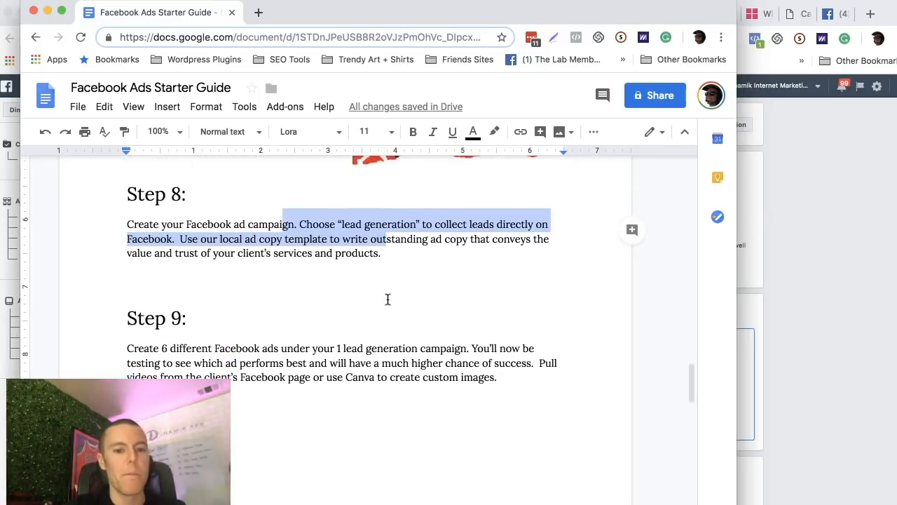
{"action": "left_click", "coordinate": [398, 263]}
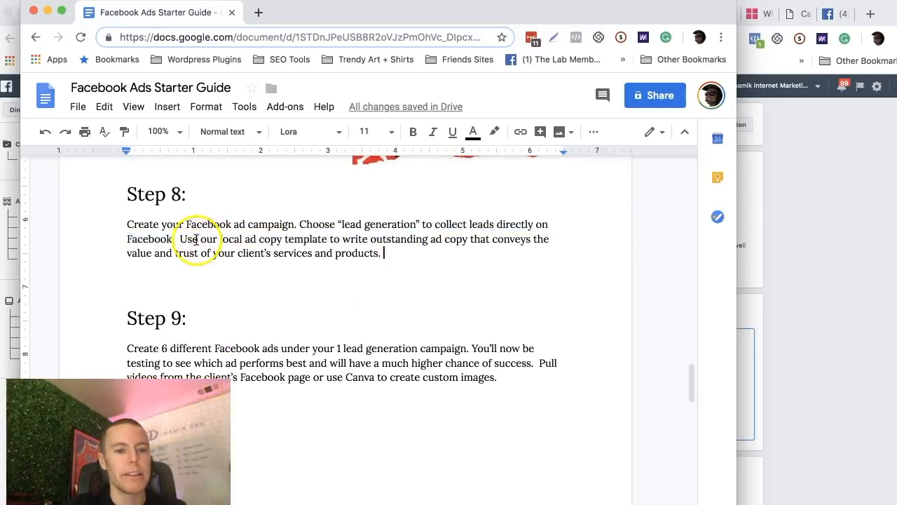
{"action": "left_click_drag", "start_coordinate": [181, 238], "coordinate": [389, 248]}
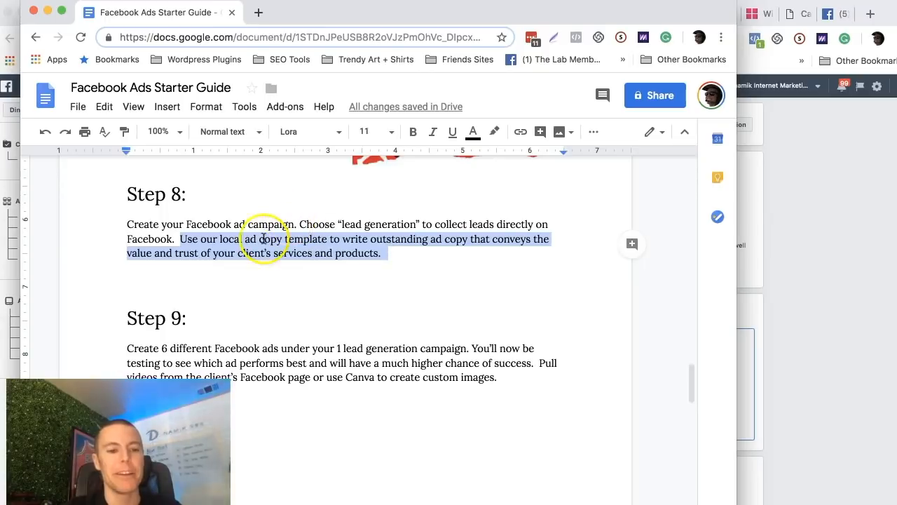
{"action": "left_click", "coordinate": [212, 258]}
{"action": "left_click_drag", "start_coordinate": [128, 255], "coordinate": [319, 257]}
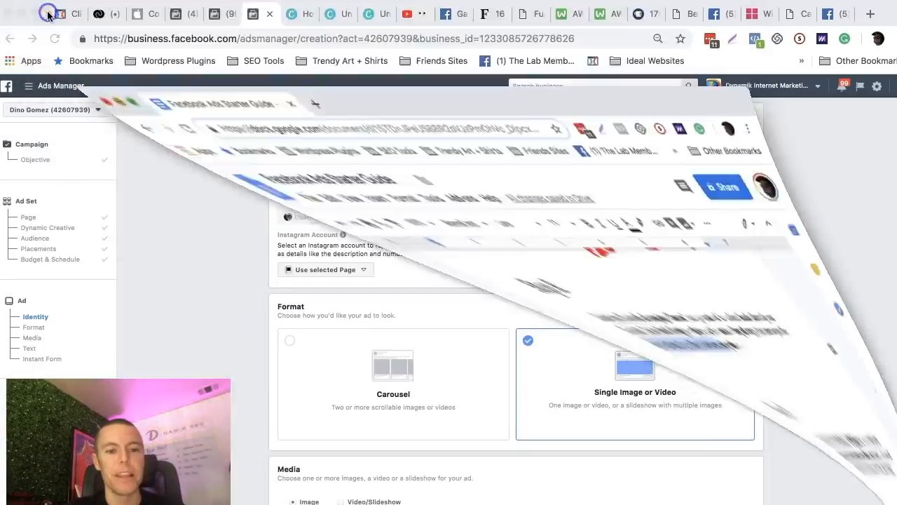
Return to Ads Manager, review the ad's Identity, Format and Media sections, and keep the Single Image or Video format.
{"action": "scroll", "coordinate": [488, 174], "scroll_direction": "down", "scroll_amount": 1}
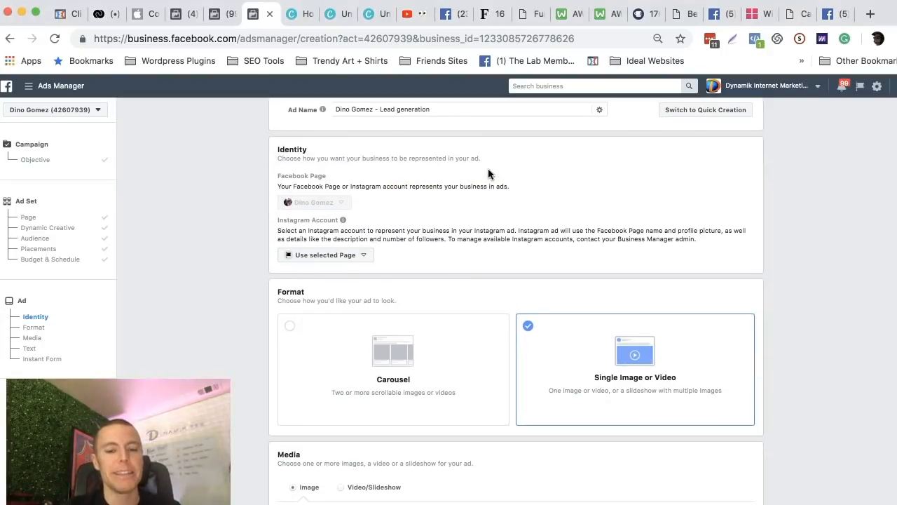
{"action": "scroll", "coordinate": [488, 174], "scroll_direction": "up", "scroll_amount": 1}
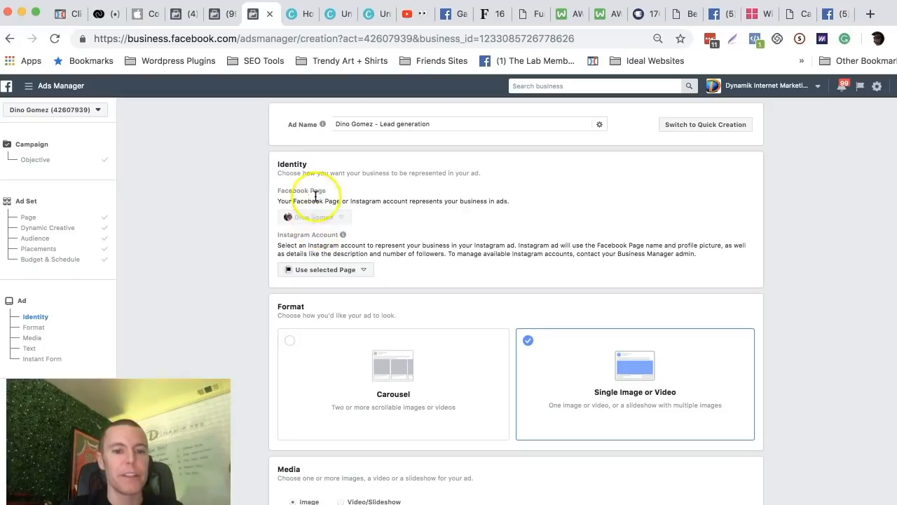
{"action": "scroll", "coordinate": [493, 196], "scroll_direction": "down", "scroll_amount": 5}
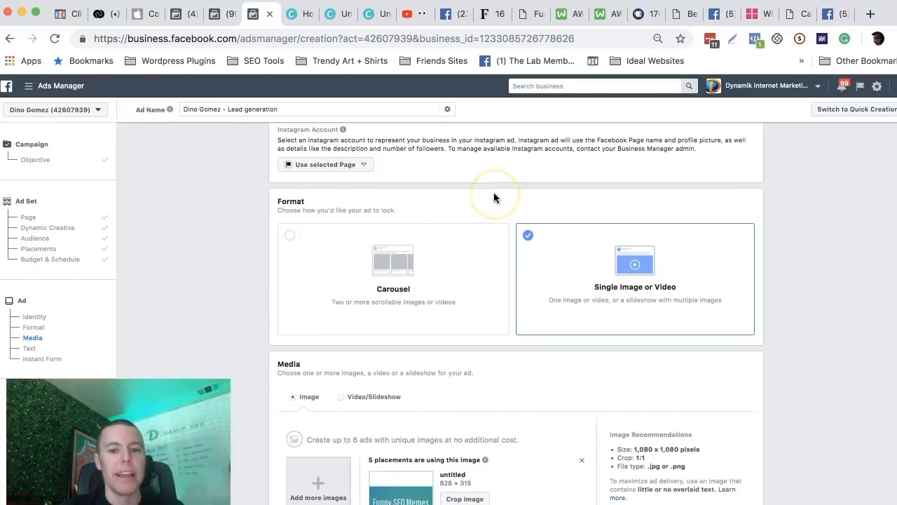
{"action": "scroll", "coordinate": [494, 197], "scroll_direction": "down", "scroll_amount": 1}
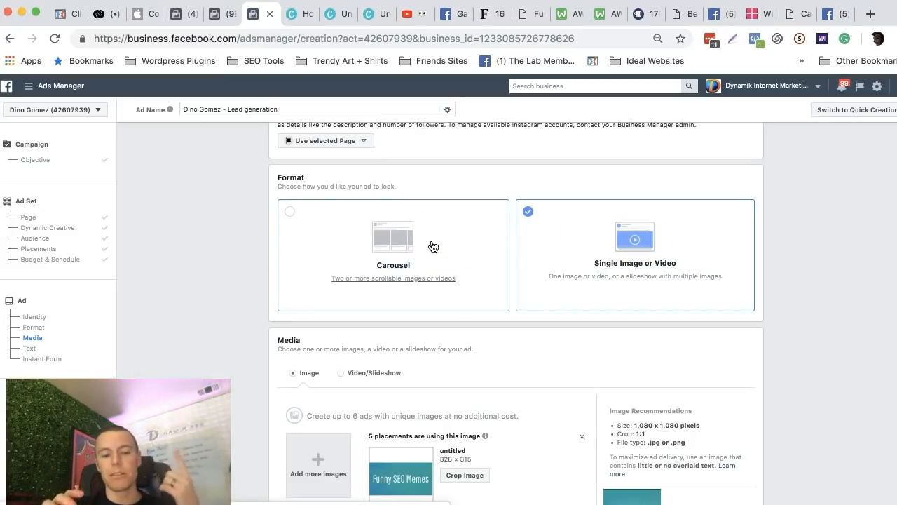
{"action": "left_click", "coordinate": [566, 240]}
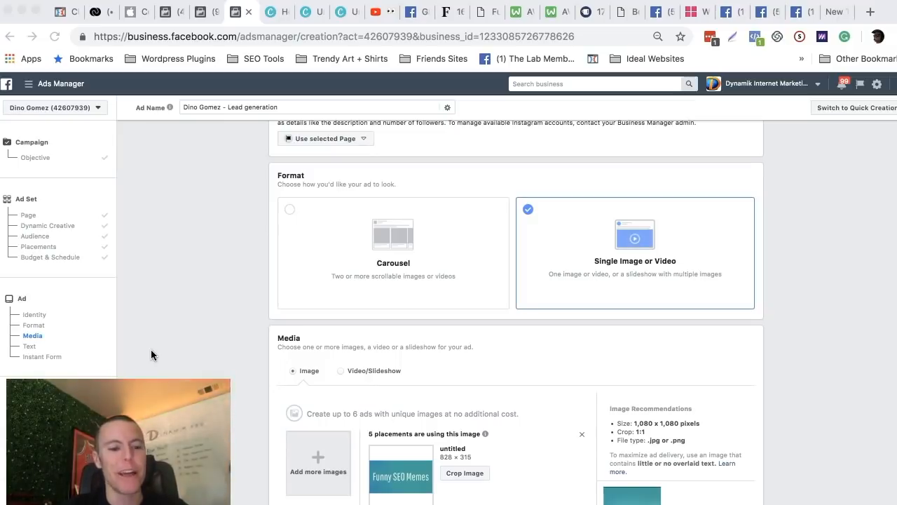
Switch to TruGreen's Facebook page and open its collection of videos.
{"action": "left_click", "coordinate": [795, 13]}
{"action": "left_click", "coordinate": [764, 14]}
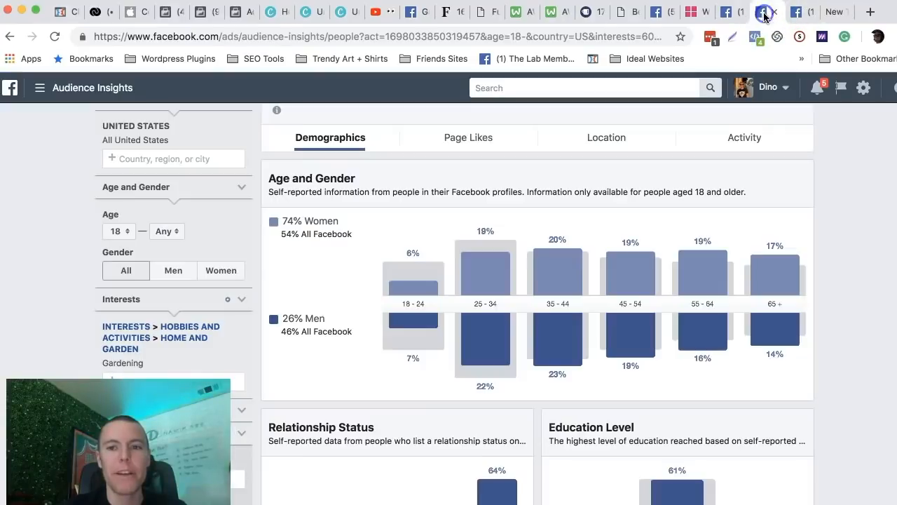
{"action": "left_click", "coordinate": [730, 12]}
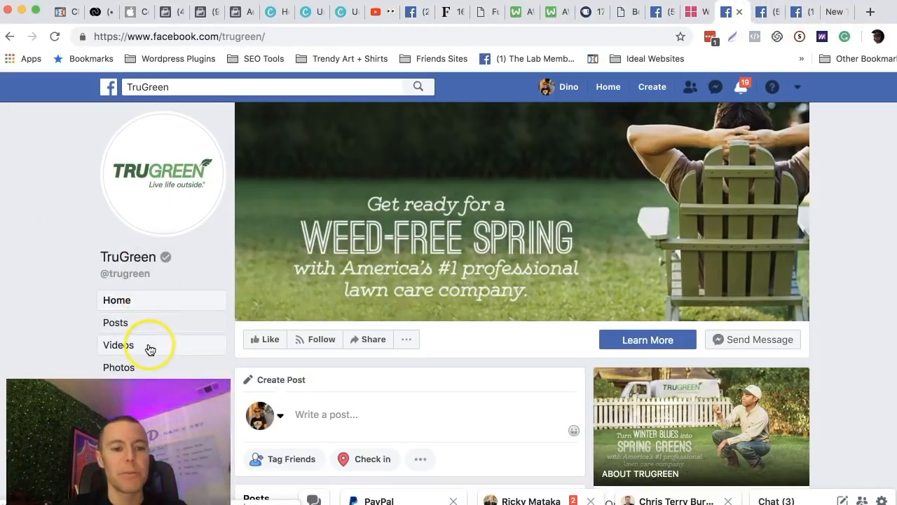
{"action": "scroll", "coordinate": [147, 349], "scroll_direction": "down", "scroll_amount": 1}
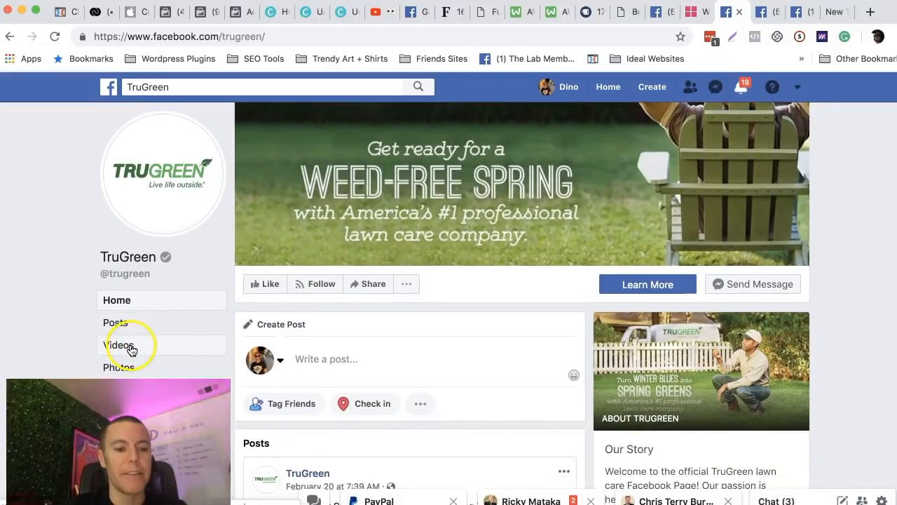
{"action": "left_click", "coordinate": [129, 348]}
Browse TruGreen's uploaded videos for lawn care footage suitable for the ad.
{"action": "scroll", "coordinate": [490, 260], "scroll_direction": "down", "scroll_amount": 3}
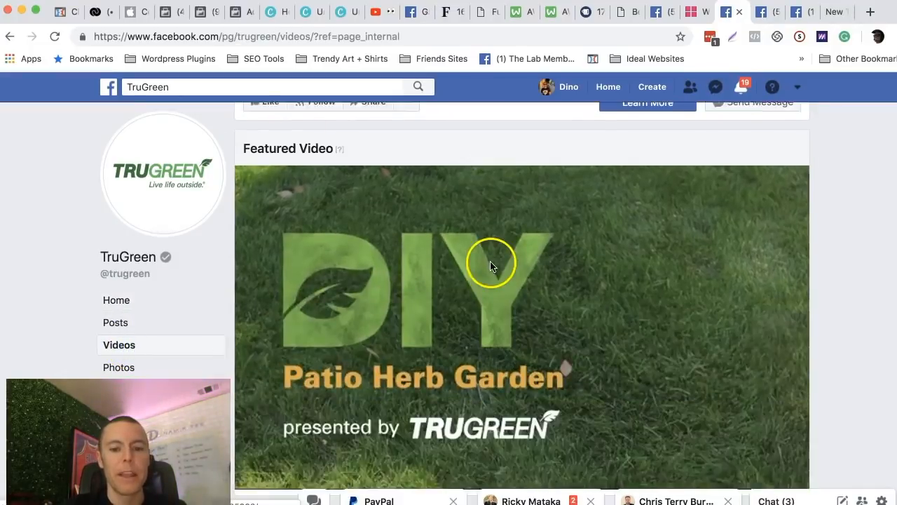
{"action": "scroll", "coordinate": [537, 234], "scroll_direction": "down", "scroll_amount": 4}
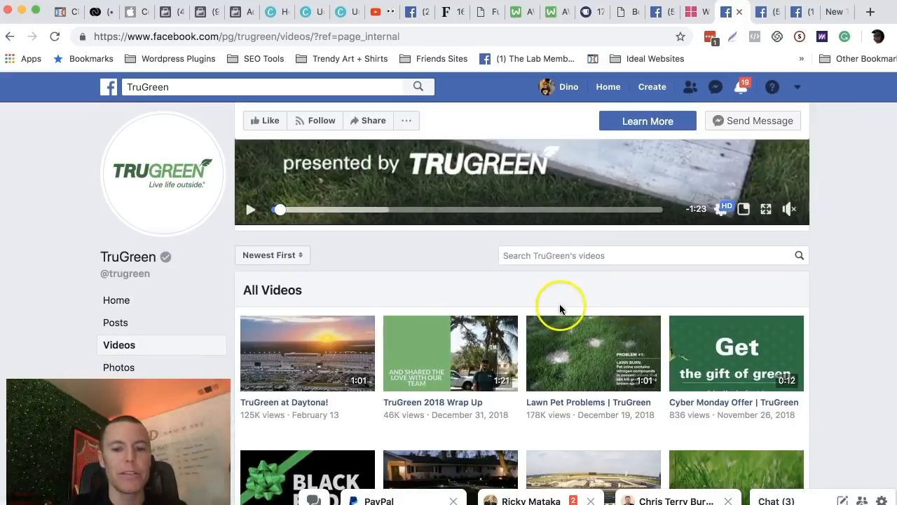
{"action": "scroll", "coordinate": [558, 302], "scroll_direction": "down", "scroll_amount": 2}
{"action": "scroll", "coordinate": [559, 309], "scroll_direction": "down", "scroll_amount": 2}
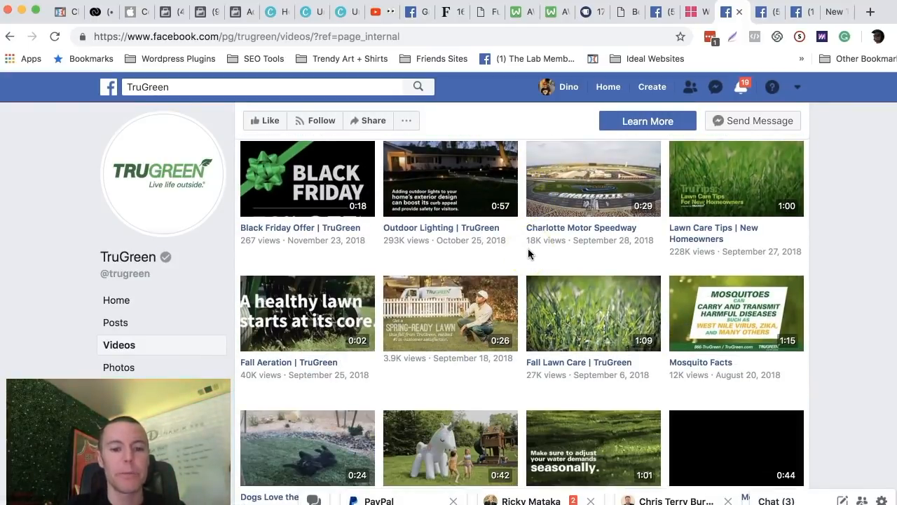
{"action": "scroll", "coordinate": [529, 254], "scroll_direction": "down", "scroll_amount": 1}
{"action": "scroll", "coordinate": [537, 330], "scroll_direction": "down", "scroll_amount": 2}
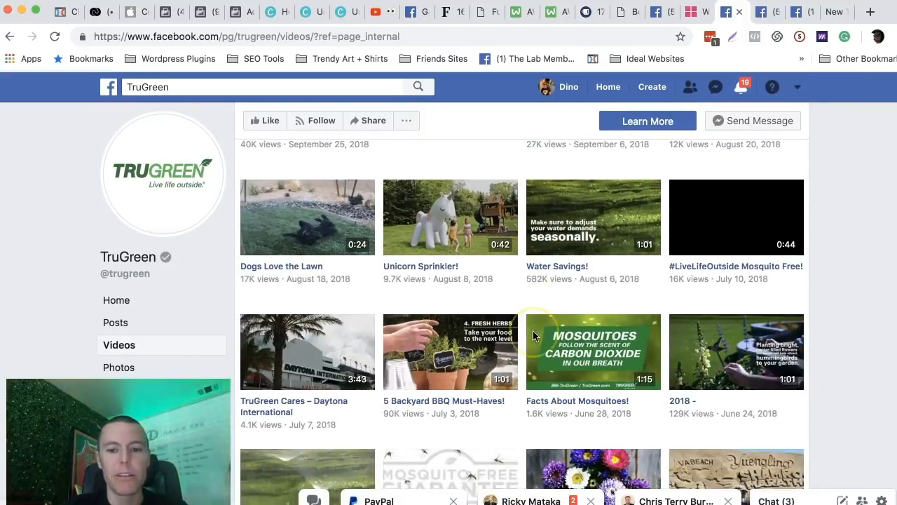
{"action": "scroll", "coordinate": [532, 336], "scroll_direction": "down", "scroll_amount": 4}
{"action": "scroll", "coordinate": [525, 309], "scroll_direction": "down", "scroll_amount": 1}
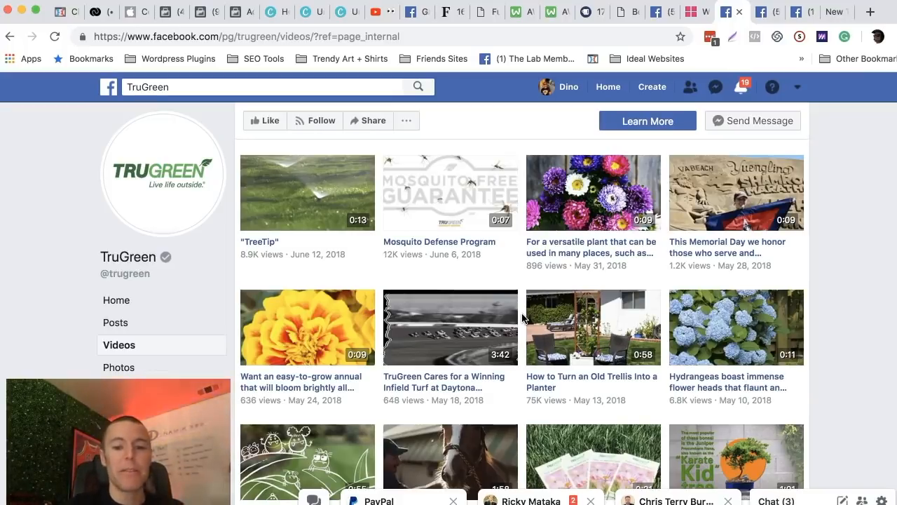
{"action": "scroll", "coordinate": [522, 318], "scroll_direction": "down", "scroll_amount": 5}
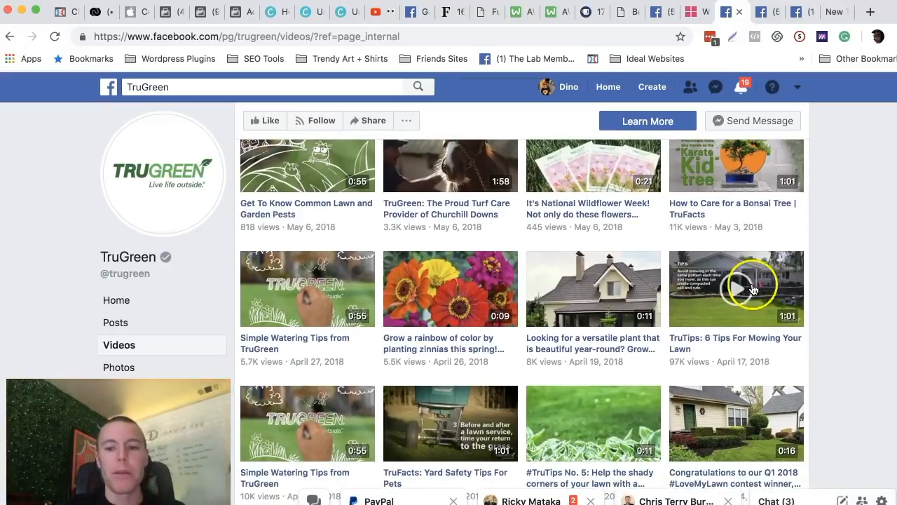
{"action": "scroll", "coordinate": [652, 361], "scroll_direction": "down", "scroll_amount": 1}
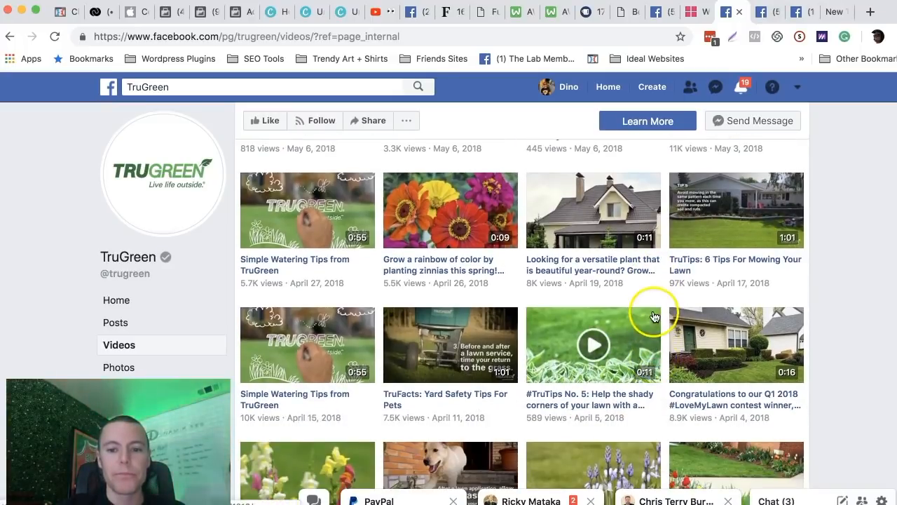
{"action": "scroll", "coordinate": [654, 337], "scroll_direction": "up", "scroll_amount": 1}
{"action": "scroll", "coordinate": [652, 348], "scroll_direction": "down", "scroll_amount": 1}
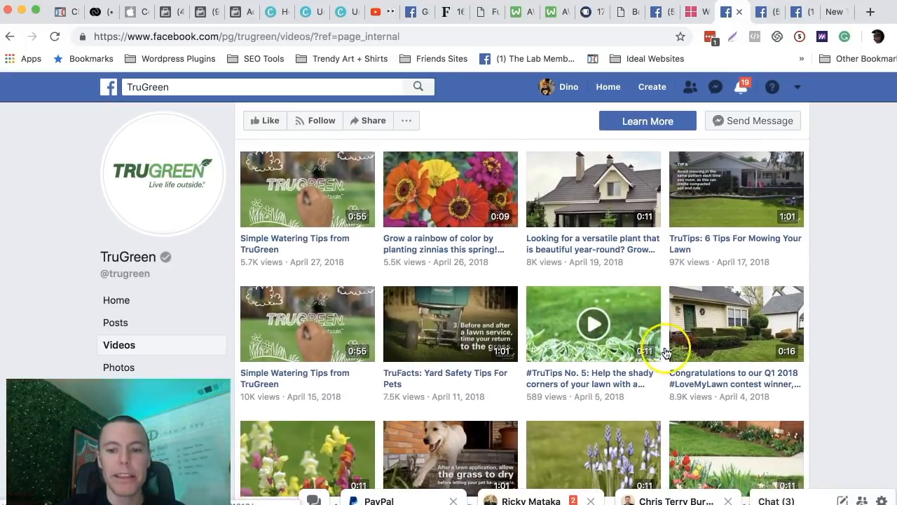
Play the Q1 2018 #LoveMyLawn contest winner video and pause it.
{"action": "left_click", "coordinate": [791, 338]}
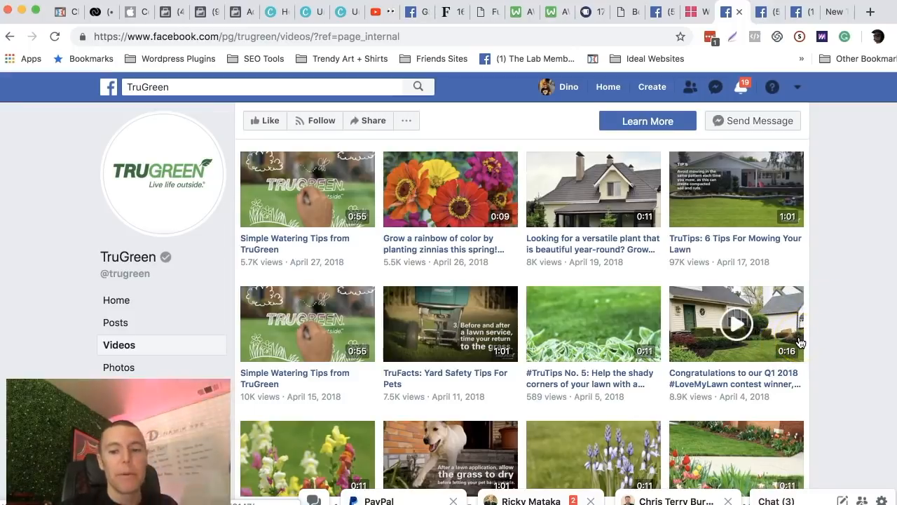
{"action": "left_click", "coordinate": [734, 378]}
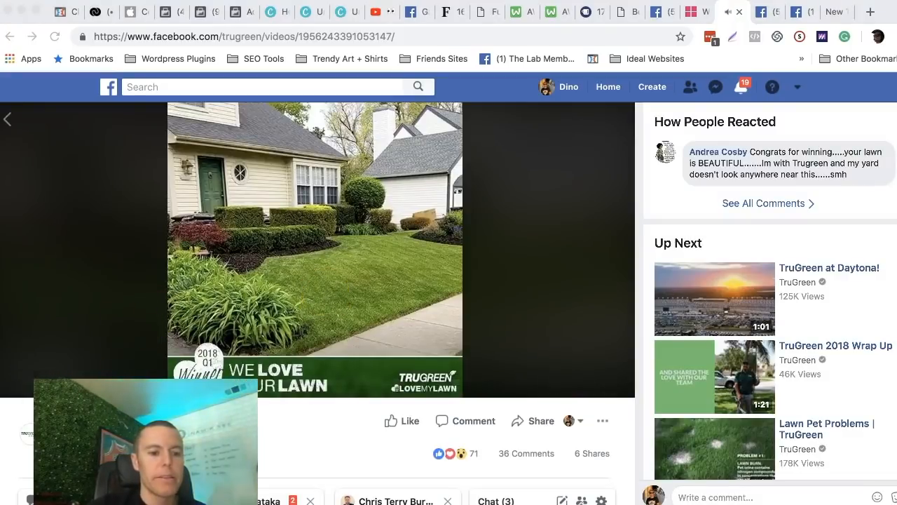
{"action": "left_click", "coordinate": [9, 382]}
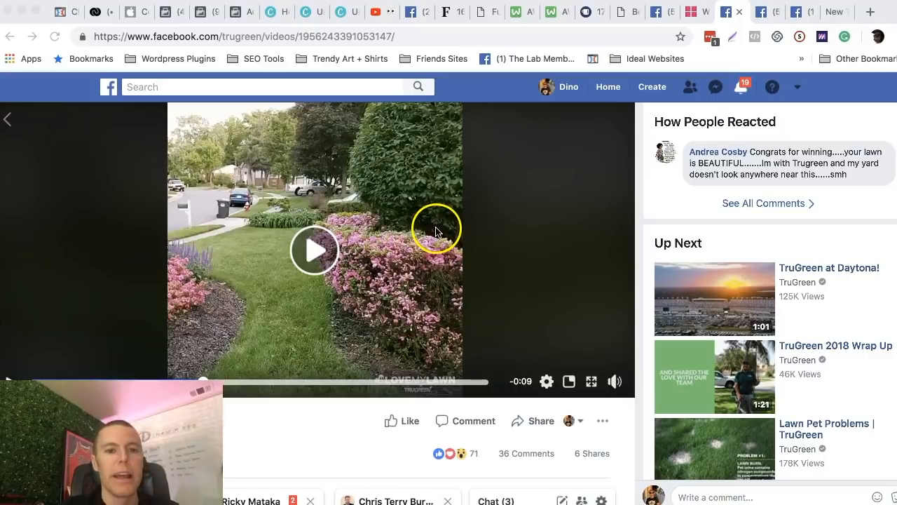
Copy the web address of the paused TruGreen #LoveMyLawn contest winner video.
{"action": "left_click", "coordinate": [329, 41]}
{"action": "double_click", "coordinate": [356, 36]}
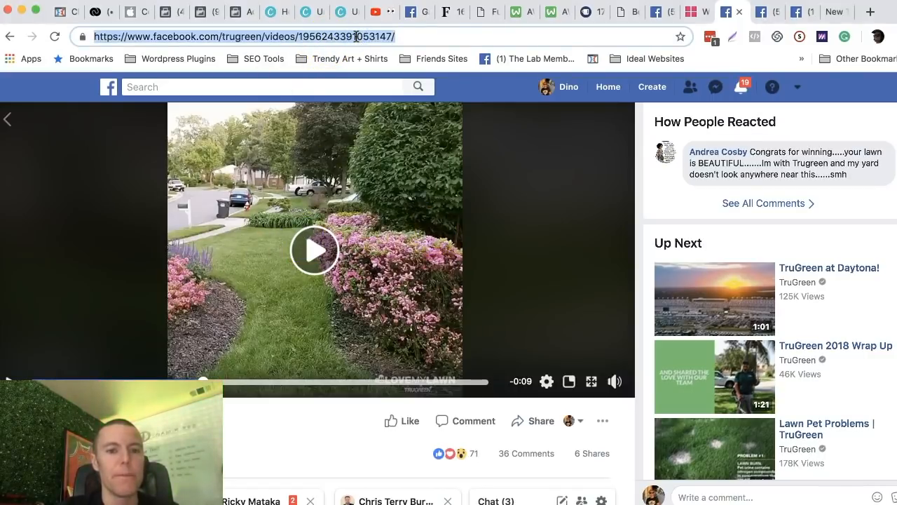
{"action": "triple_click", "coordinate": [356, 37]}
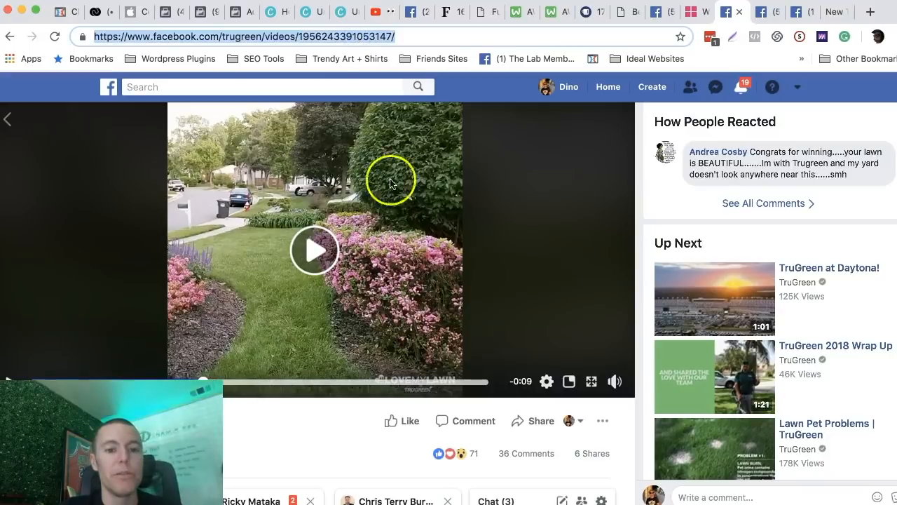
{"action": "triple_click", "coordinate": [330, 33]}
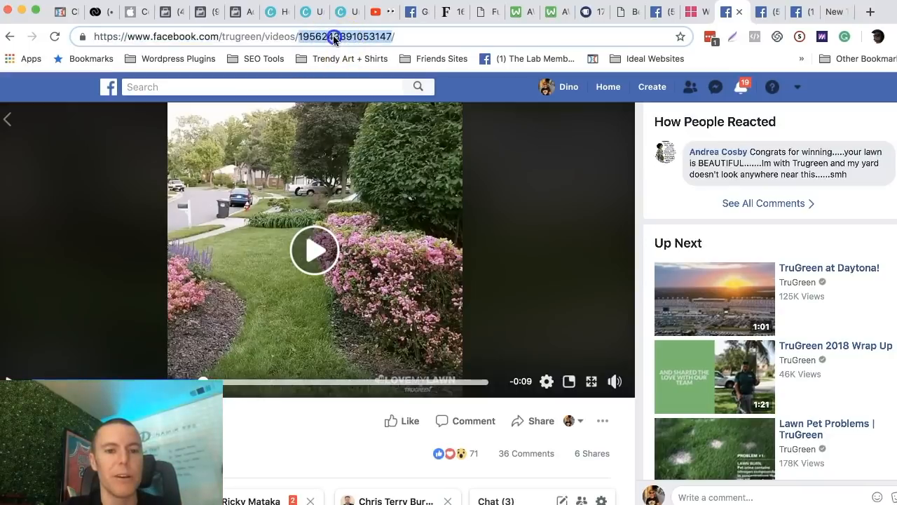
Search Google for "facebook video downloader" and open the FBDOWN.net site.
{"action": "left_click", "coordinate": [834, 15]}
{"action": "left_click", "coordinate": [246, 37]}
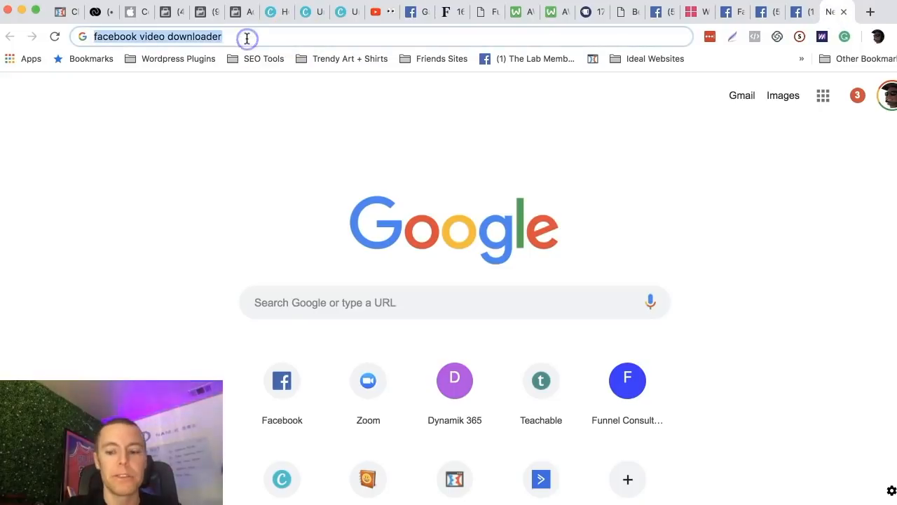
{"action": "key", "text": "Return"}
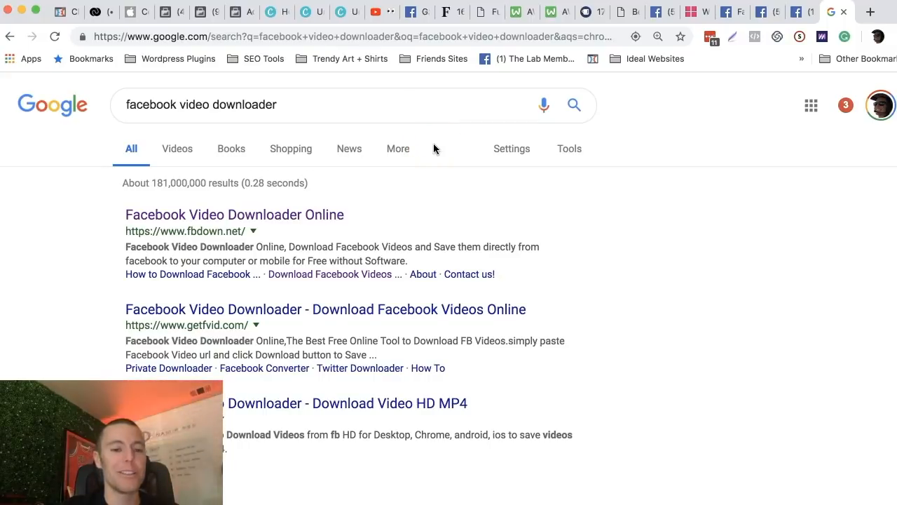
{"action": "left_click", "coordinate": [195, 215]}
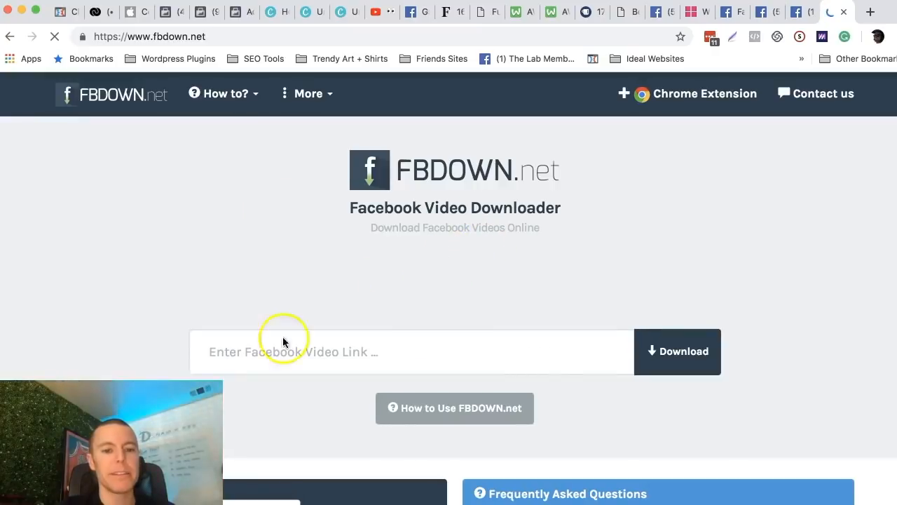
Copy the TruGreen video's link again and submit it to FBDOWN.net for download.
{"action": "left_click", "coordinate": [727, 14]}
{"action": "left_click", "coordinate": [392, 36]}
{"action": "key", "text": "ctrl+c"}
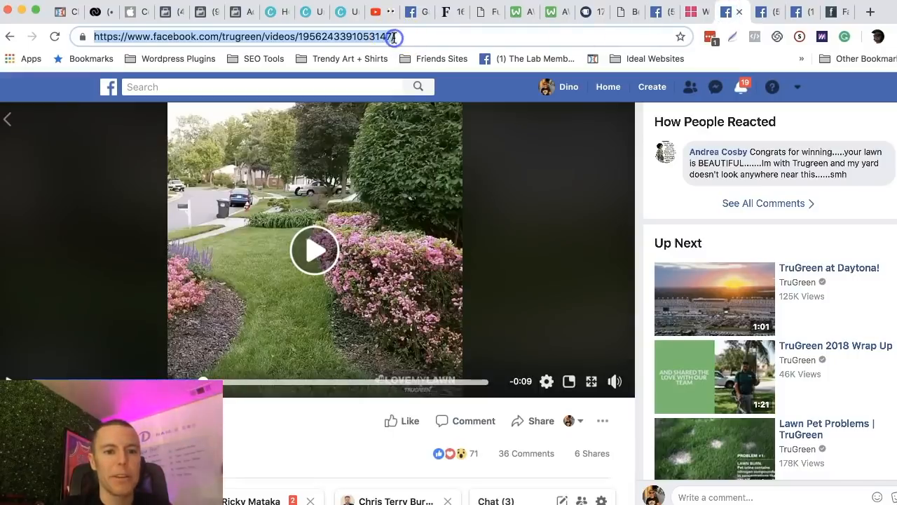
{"action": "left_click", "coordinate": [841, 14]}
{"action": "left_click", "coordinate": [361, 352]}
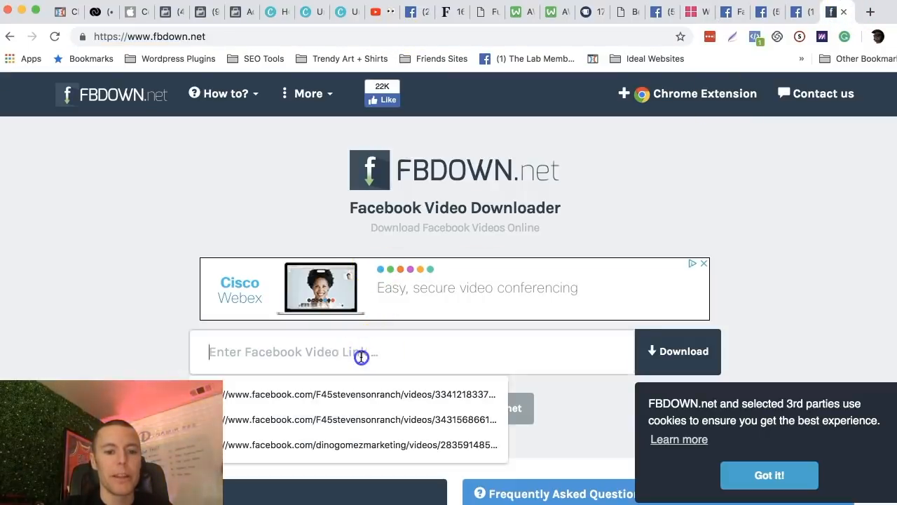
{"action": "key", "text": "ctrl+v"}
{"action": "scroll", "coordinate": [735, 210], "scroll_direction": "down", "scroll_amount": 3}
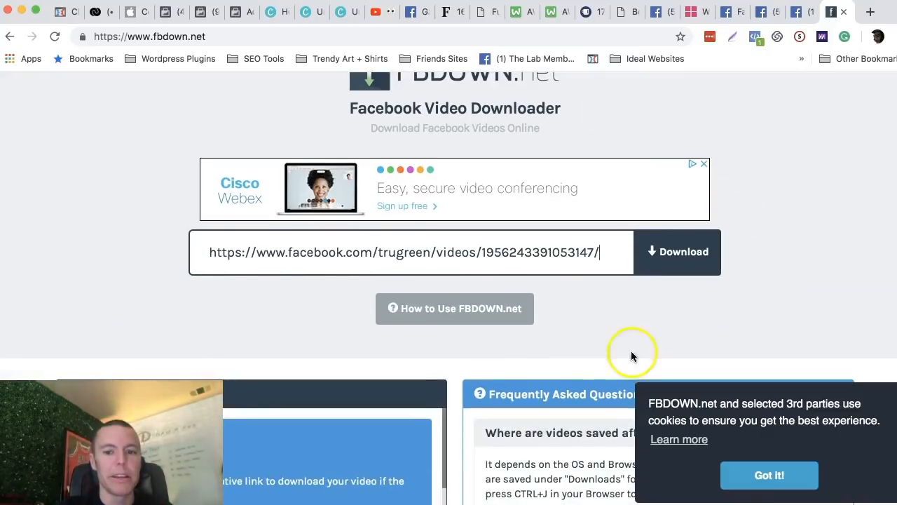
{"action": "left_click", "coordinate": [679, 260]}
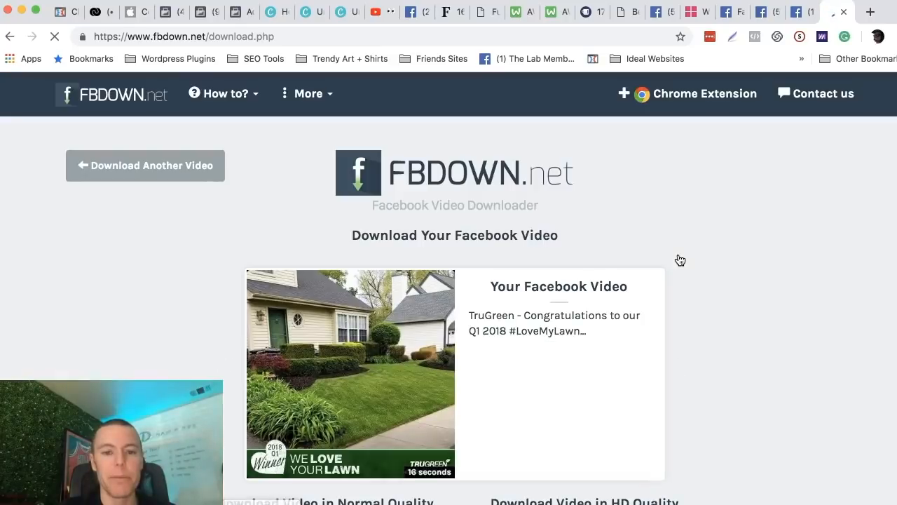
Review the normal and HD quality download choices for the TruGreen video and expand the additional download options.
{"action": "scroll", "coordinate": [661, 261], "scroll_direction": "down", "scroll_amount": 2}
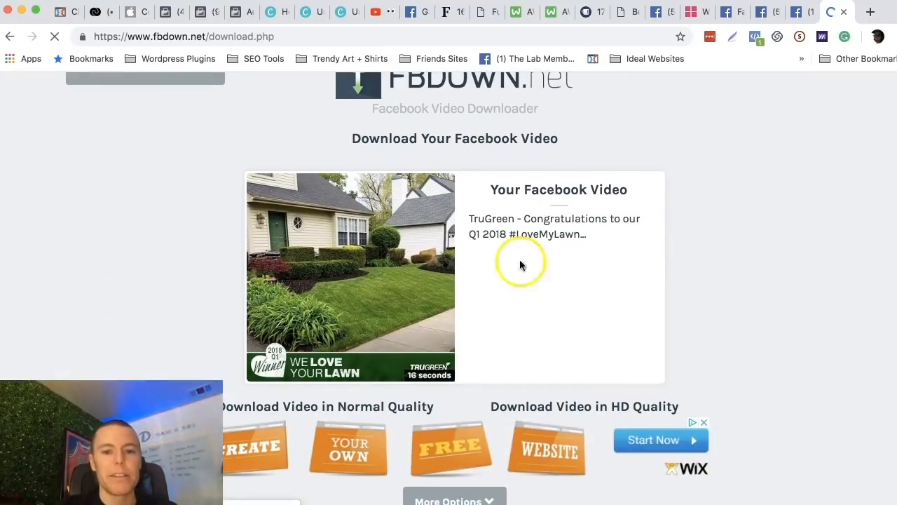
{"action": "scroll", "coordinate": [555, 261], "scroll_direction": "down", "scroll_amount": 2}
{"action": "scroll", "coordinate": [667, 189], "scroll_direction": "down", "scroll_amount": 3}
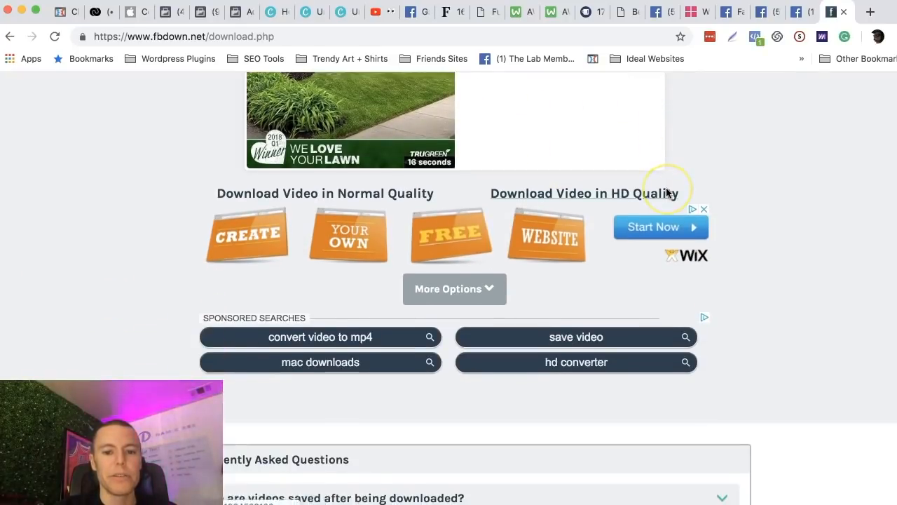
{"action": "scroll", "coordinate": [762, 178], "scroll_direction": "up", "scroll_amount": 4}
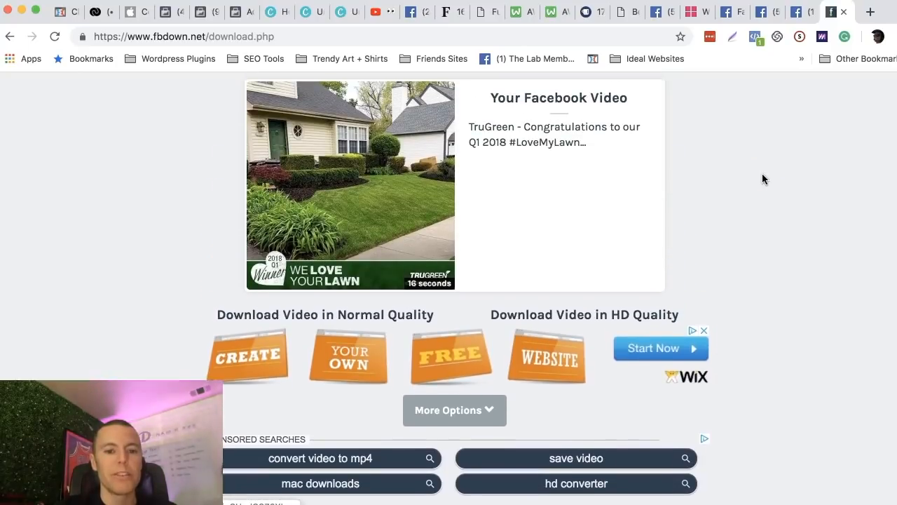
{"action": "scroll", "coordinate": [513, 200], "scroll_direction": "down", "scroll_amount": 2}
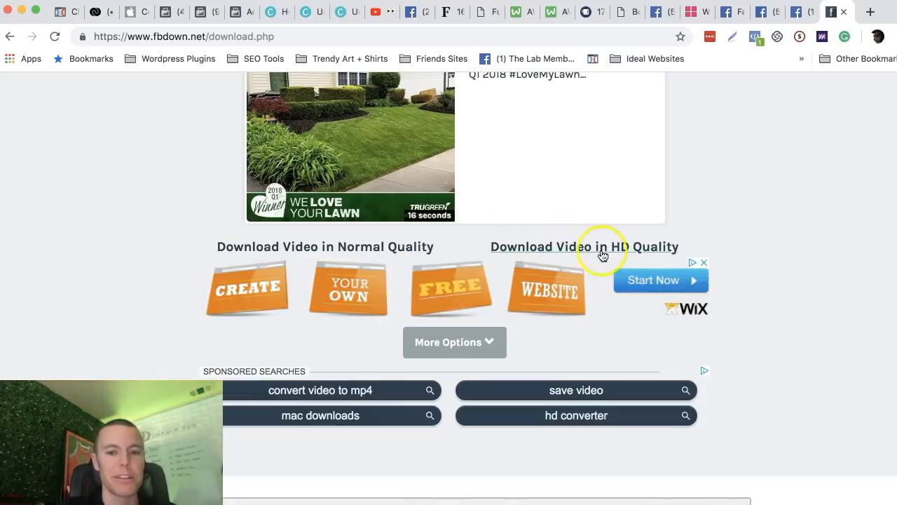
{"action": "scroll", "coordinate": [525, 347], "scroll_direction": "down", "scroll_amount": 2}
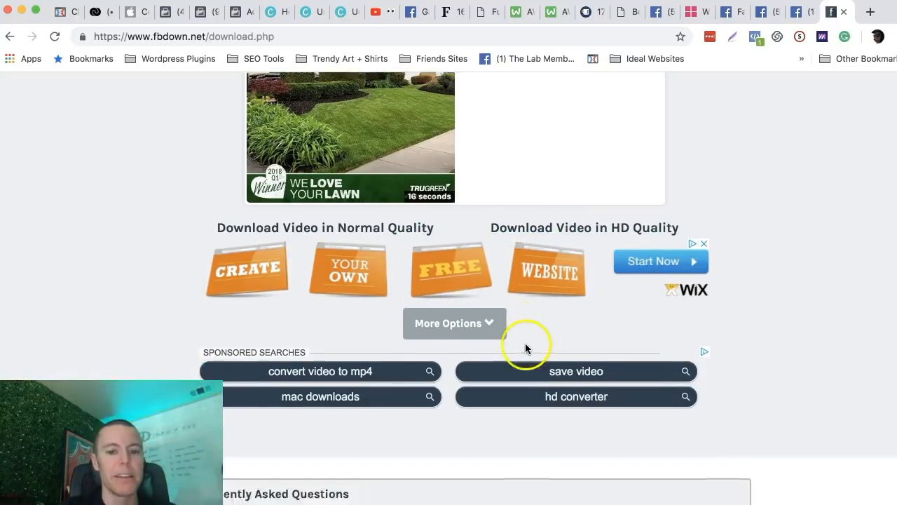
{"action": "left_click", "coordinate": [476, 293]}
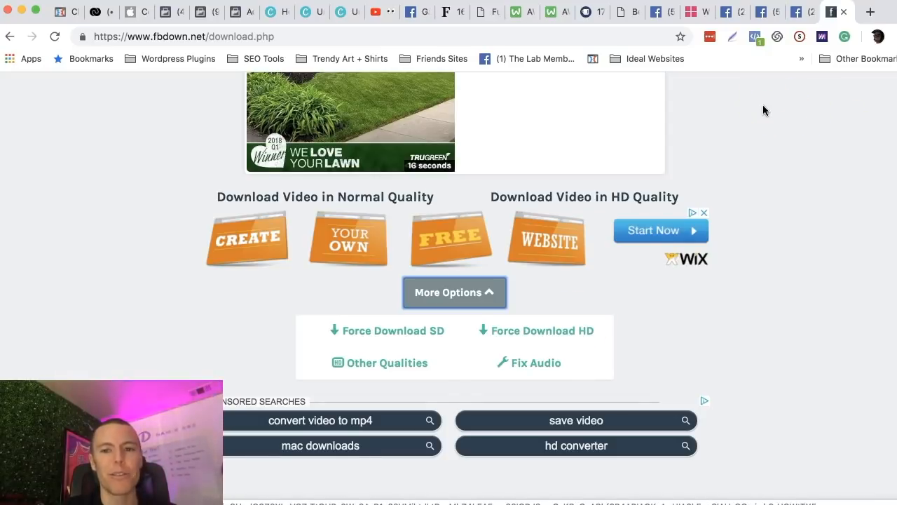
Switch to Ads Manager and remove the Funny SEO Memes image from the ad's media.
{"action": "left_click", "coordinate": [234, 12]}
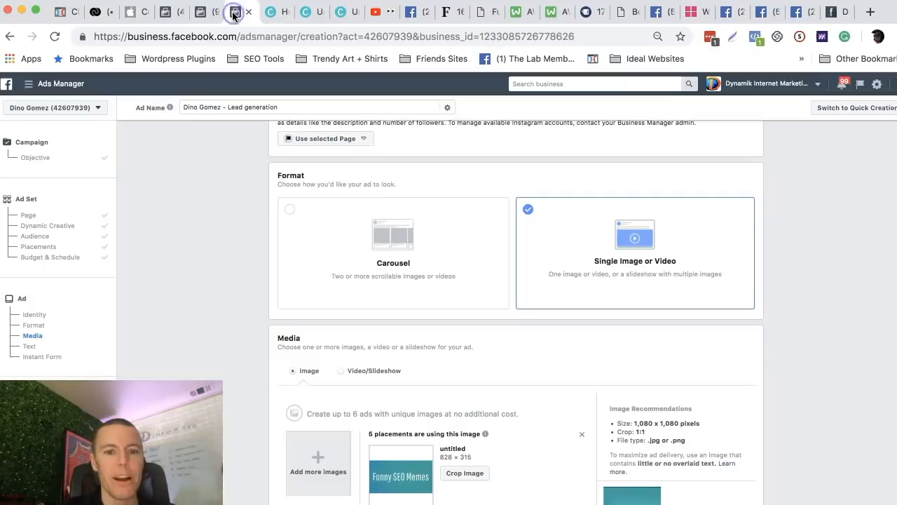
{"action": "scroll", "coordinate": [558, 268], "scroll_direction": "down", "scroll_amount": 1}
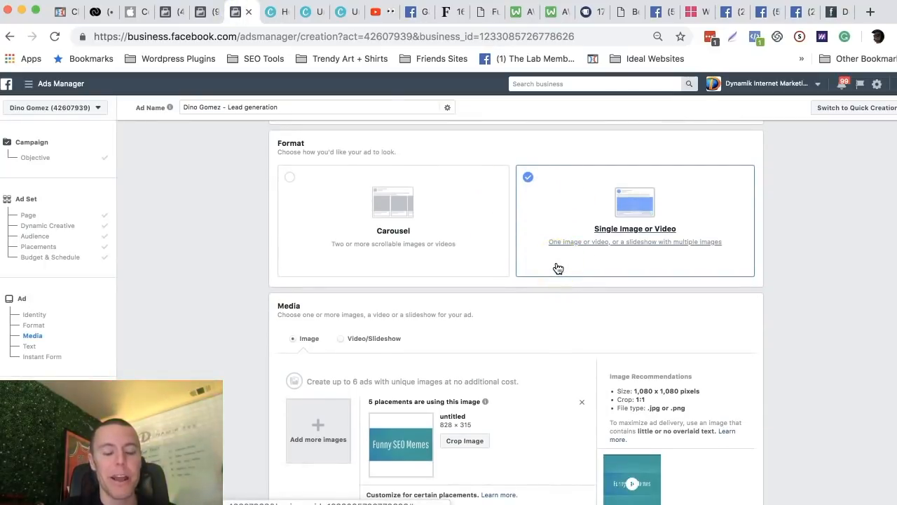
{"action": "scroll", "coordinate": [493, 281], "scroll_direction": "down", "scroll_amount": 5}
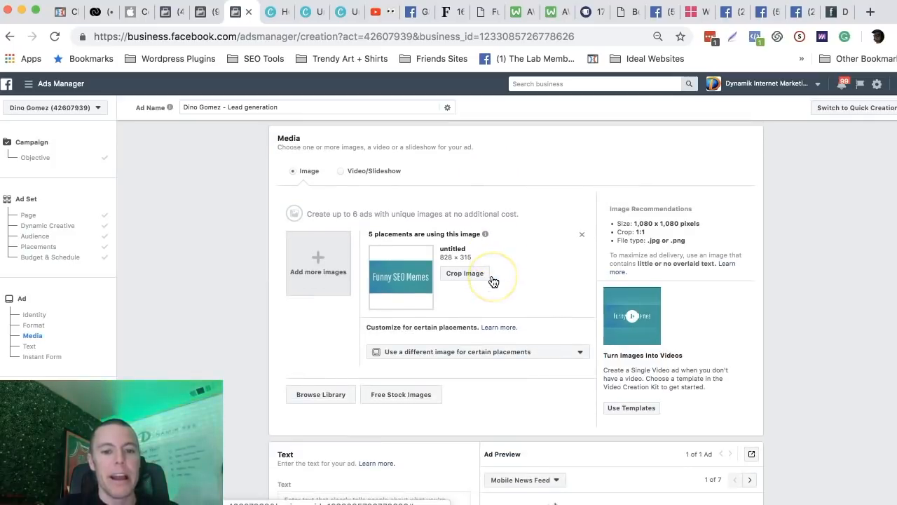
{"action": "left_click", "coordinate": [582, 235]}
{"action": "scroll", "coordinate": [381, 223], "scroll_direction": "down", "scroll_amount": 1}
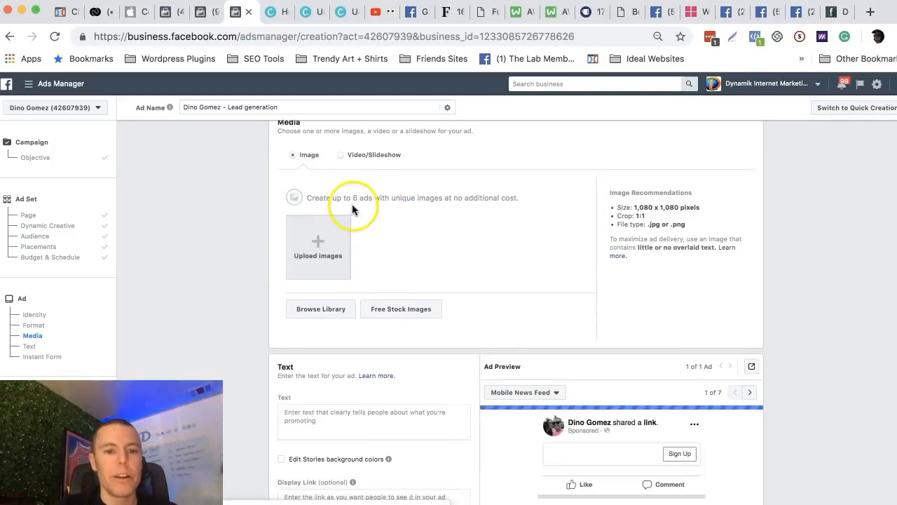
View the Video/Slideshow media settings, return to the Image type and remove the Funny SEO Memes image again.
{"action": "scroll", "coordinate": [352, 205], "scroll_direction": "up", "scroll_amount": 2}
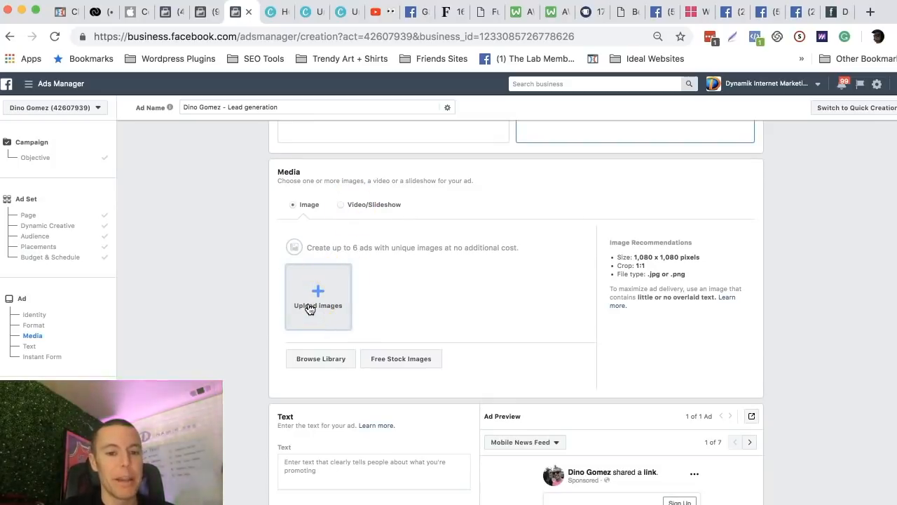
{"action": "left_click", "coordinate": [341, 207]}
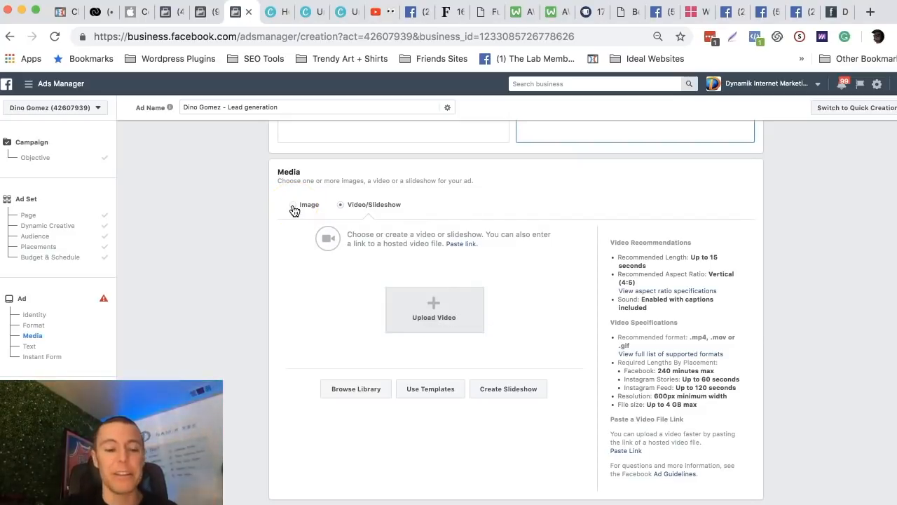
{"action": "left_click", "coordinate": [293, 207]}
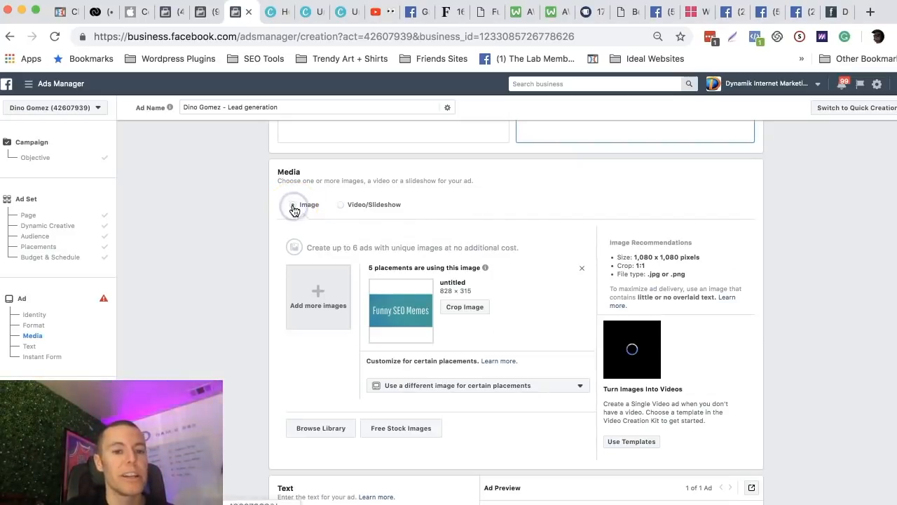
{"action": "left_click", "coordinate": [582, 274]}
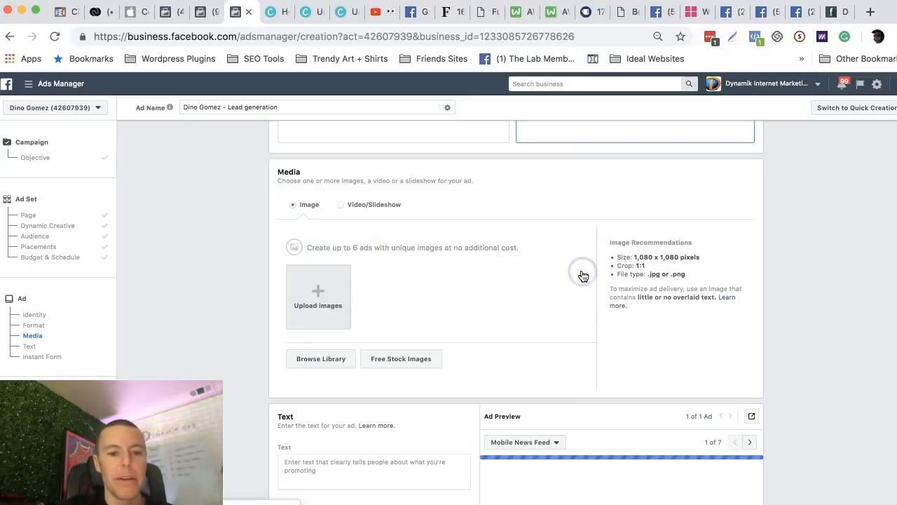
Upload before-after3.jpg from the Desktop folder as the ad's image.
{"action": "left_click", "coordinate": [321, 301]}
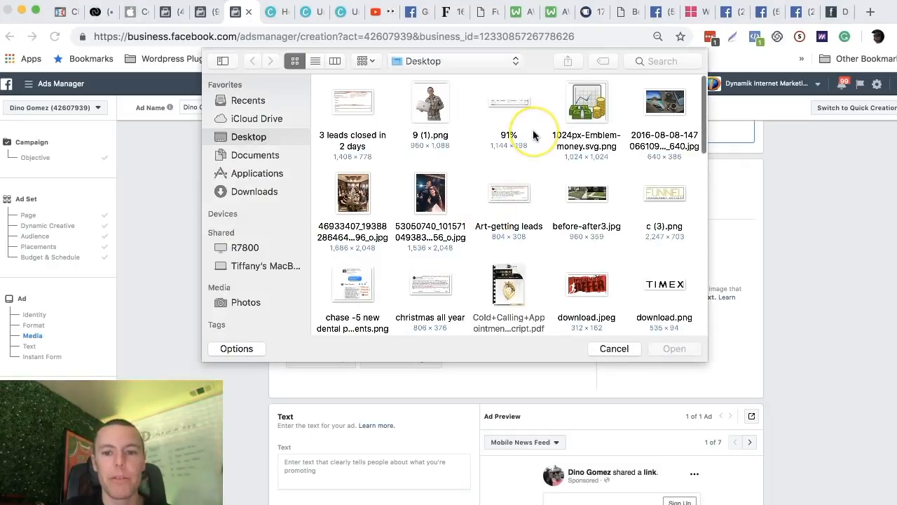
{"action": "scroll", "coordinate": [533, 129], "scroll_direction": "down", "scroll_amount": 3}
{"action": "scroll", "coordinate": [533, 130], "scroll_direction": "up", "scroll_amount": 3}
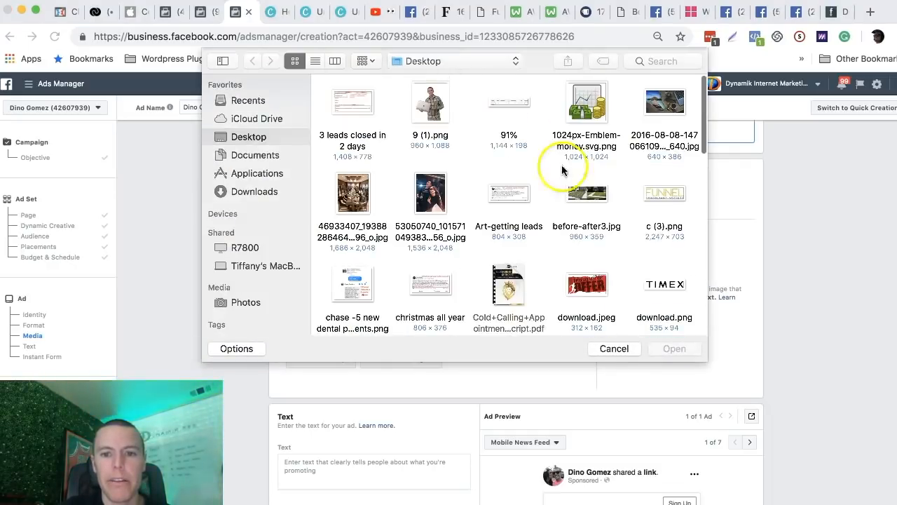
{"action": "left_click", "coordinate": [586, 195]}
{"action": "left_click", "coordinate": [674, 350]}
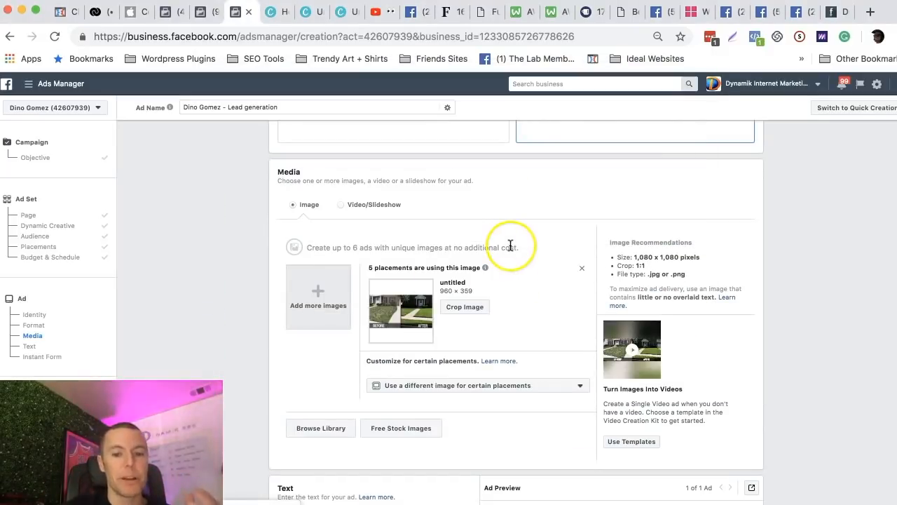
Write "Get 35% off landscaping services. Order today. Hurry." as the ad's text, with a blank line between the offer and the call to order.
{"action": "scroll", "coordinate": [510, 242], "scroll_direction": "down", "scroll_amount": 5}
{"action": "scroll", "coordinate": [511, 245], "scroll_direction": "up", "scroll_amount": 3}
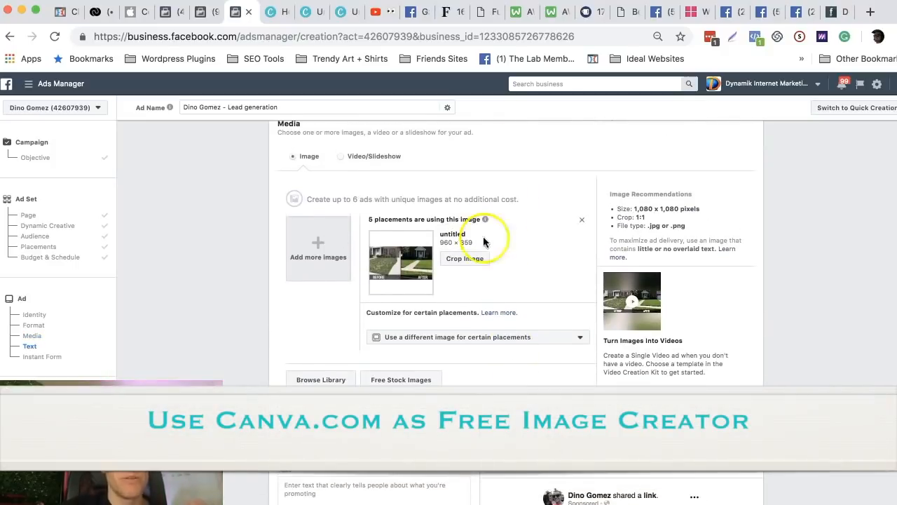
{"action": "scroll", "coordinate": [392, 298], "scroll_direction": "down", "scroll_amount": 7}
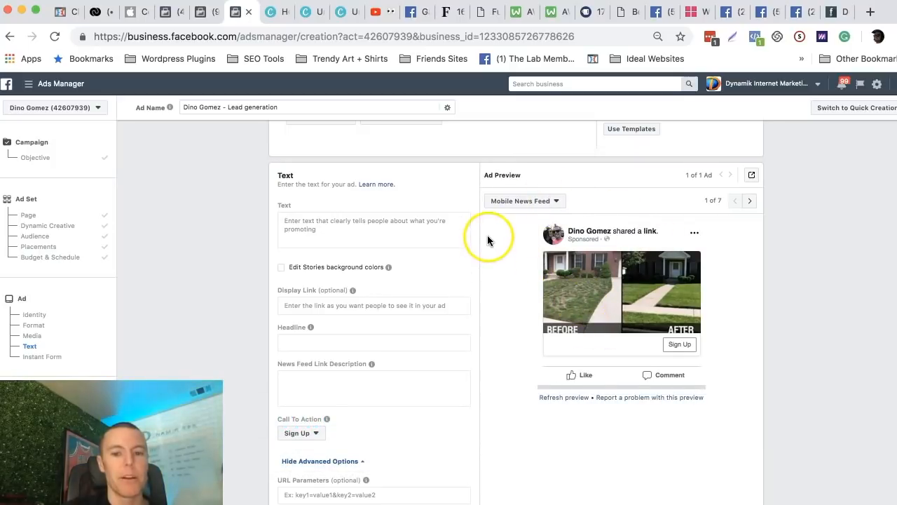
{"action": "scroll", "coordinate": [487, 235], "scroll_direction": "up", "scroll_amount": 1}
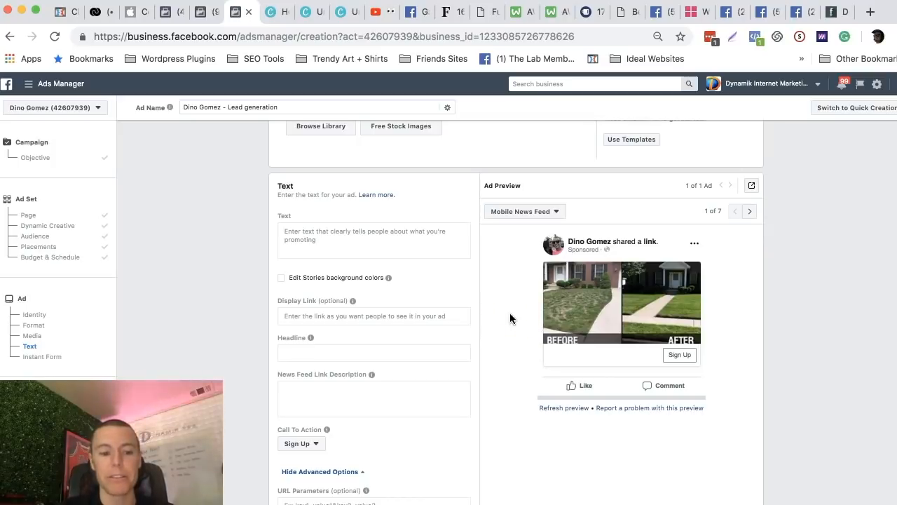
{"action": "left_click", "coordinate": [346, 233]}
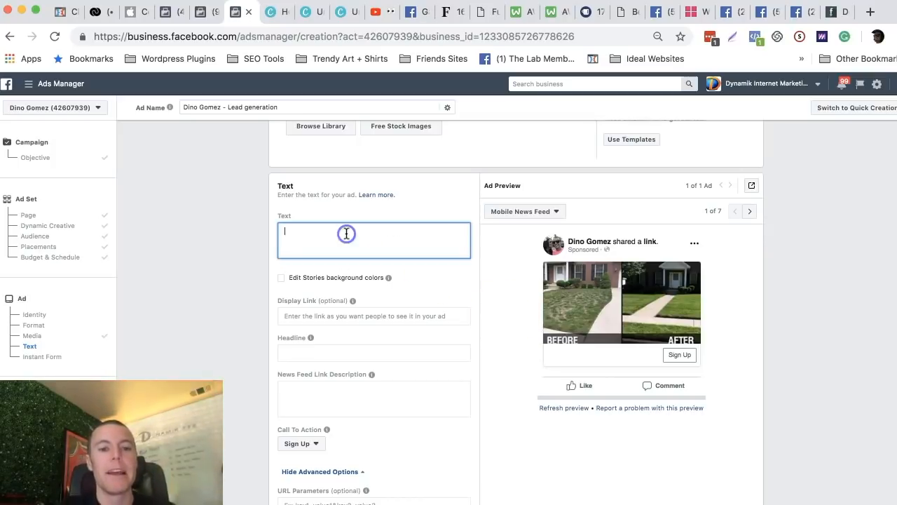
{"action": "double_click", "coordinate": [287, 186]}
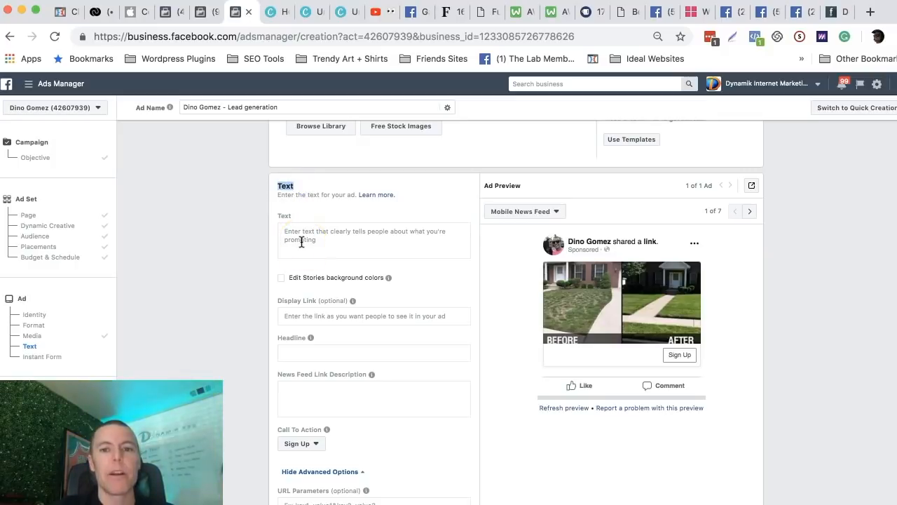
{"action": "left_click", "coordinate": [328, 234]}
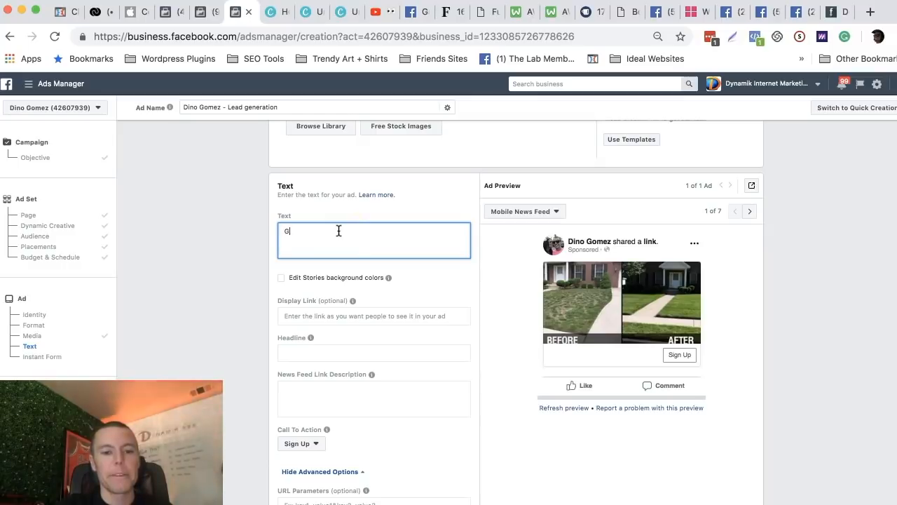
{"action": "type", "text": "3"}
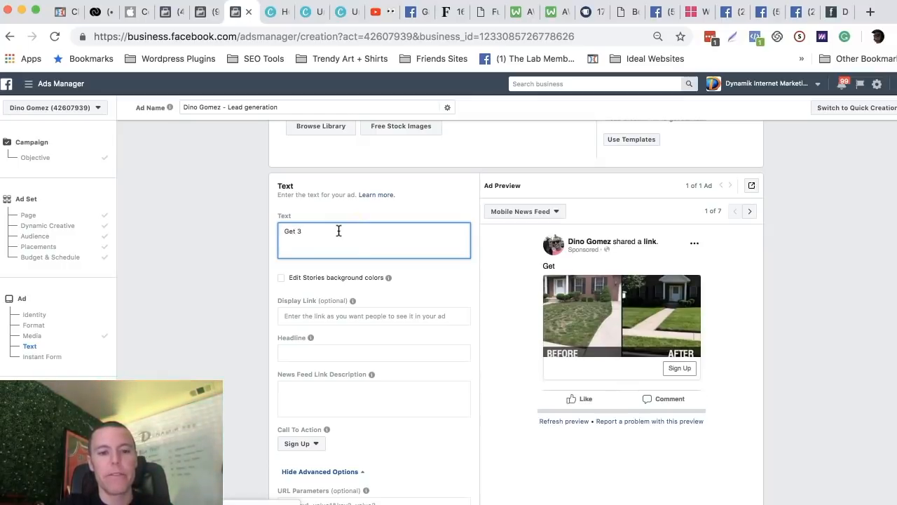
{"action": "type", "text": "5% off "}
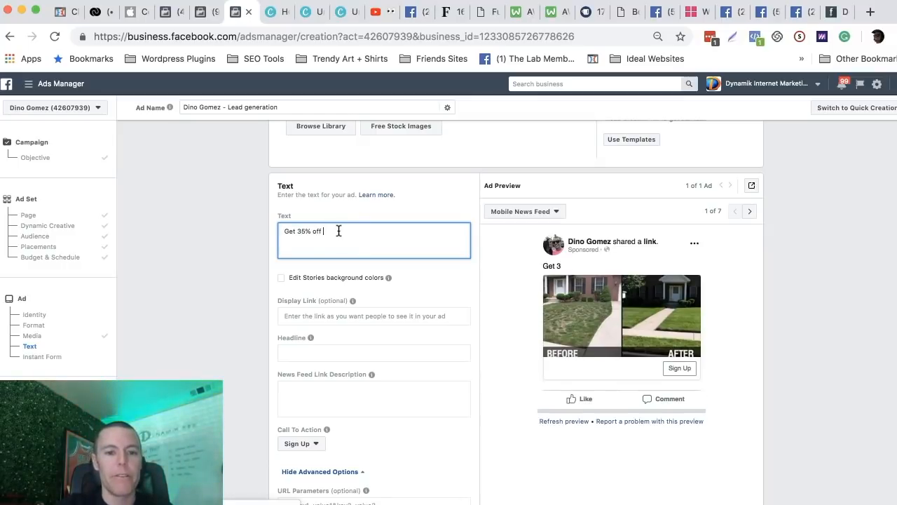
{"action": "type", "text": "landscaping services."}
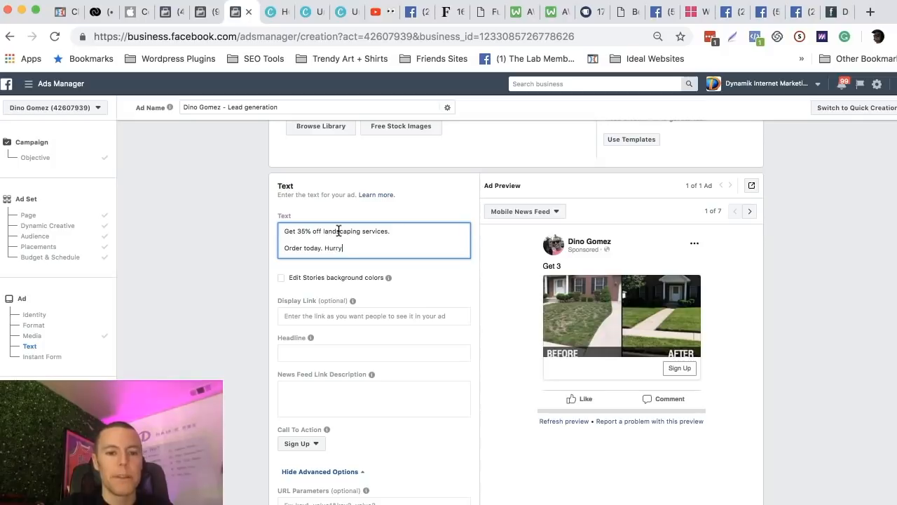
{"action": "left_click", "coordinate": [418, 184]}
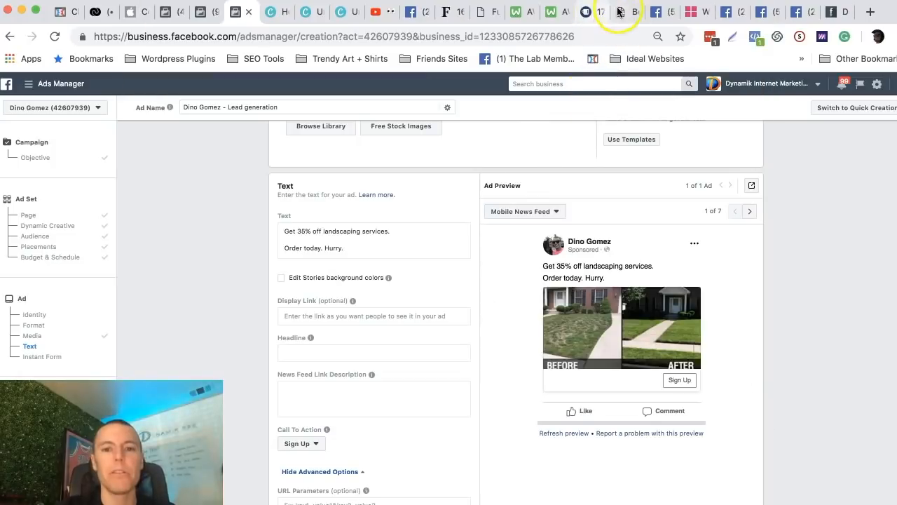
Switch to Best_Local_AD_Copy_.pdf and copy the Best Local AD Copy Template text from "Attention Carlsbad!" through the P.S. line.
{"action": "left_click", "coordinate": [620, 11]}
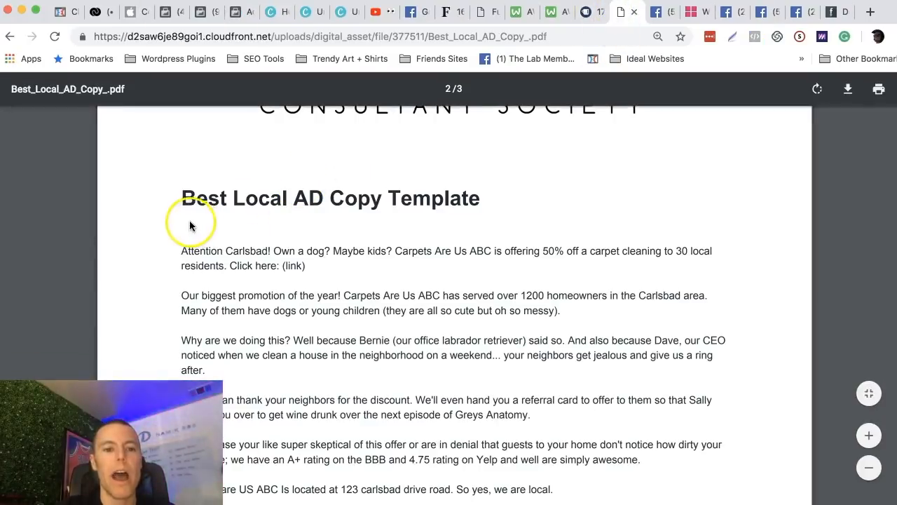
{"action": "left_click_drag", "start_coordinate": [181, 195], "coordinate": [534, 207]}
{"action": "left_click", "coordinate": [400, 251]}
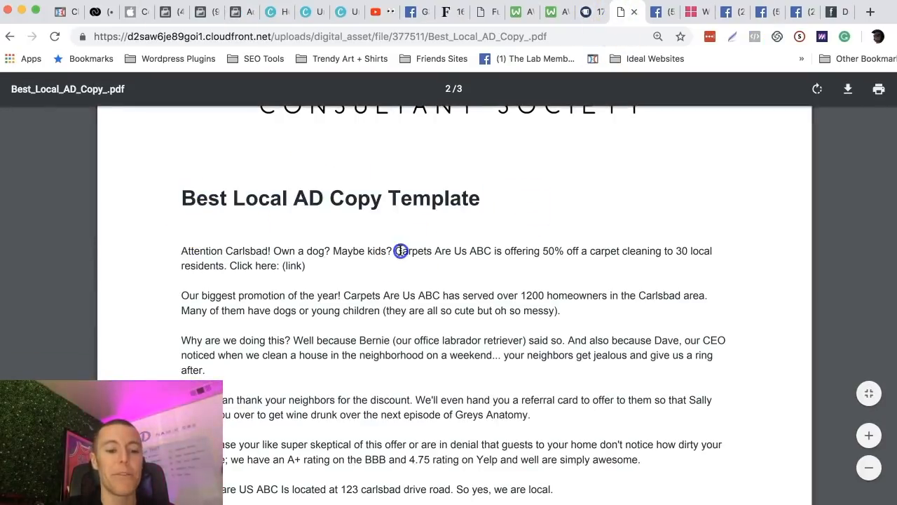
{"action": "scroll", "coordinate": [400, 251], "scroll_direction": "down", "scroll_amount": 1}
{"action": "left_click_drag", "start_coordinate": [179, 220], "coordinate": [535, 359]}
{"action": "scroll", "coordinate": [372, 288], "scroll_direction": "down", "scroll_amount": 1}
{"action": "scroll", "coordinate": [372, 291], "scroll_direction": "down", "scroll_amount": 8}
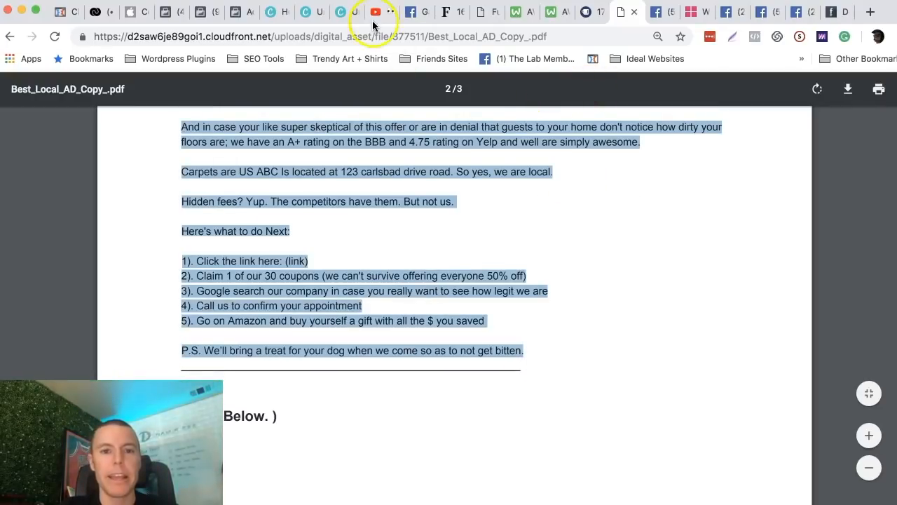
Return to the Ads Manager ad and replace its entire text with the copied local ad template.
{"action": "left_click", "coordinate": [234, 12]}
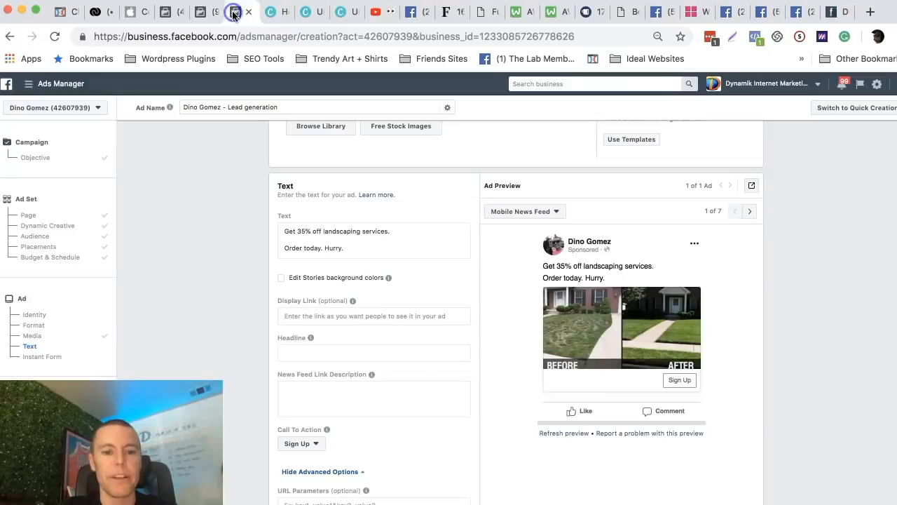
{"action": "left_click", "coordinate": [366, 250]}
{"action": "left_click_drag", "start_coordinate": [346, 248], "coordinate": [283, 232]}
{"action": "key", "text": "super+v"}
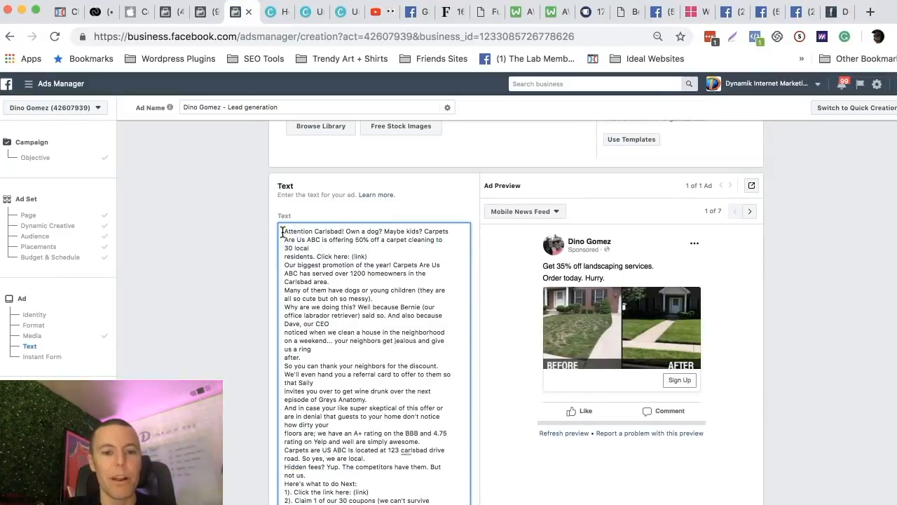
Insert blank lines in the ad text after "Maybe kids?", "Click here: (link)", "Carlsbad area." and "oh so messy).".
{"action": "left_click", "coordinate": [424, 232]}
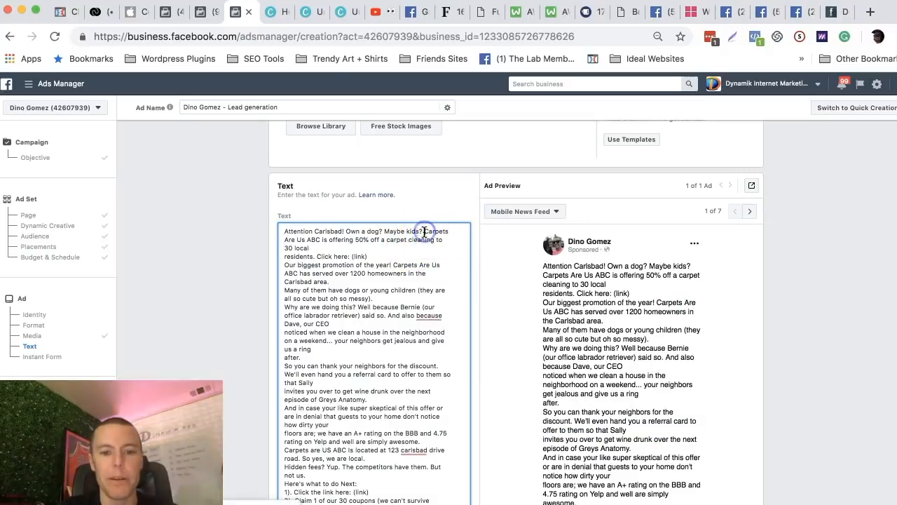
{"action": "key", "text": "Return"}
{"action": "key", "text": "Return"}
{"action": "left_click", "coordinate": [374, 262]}
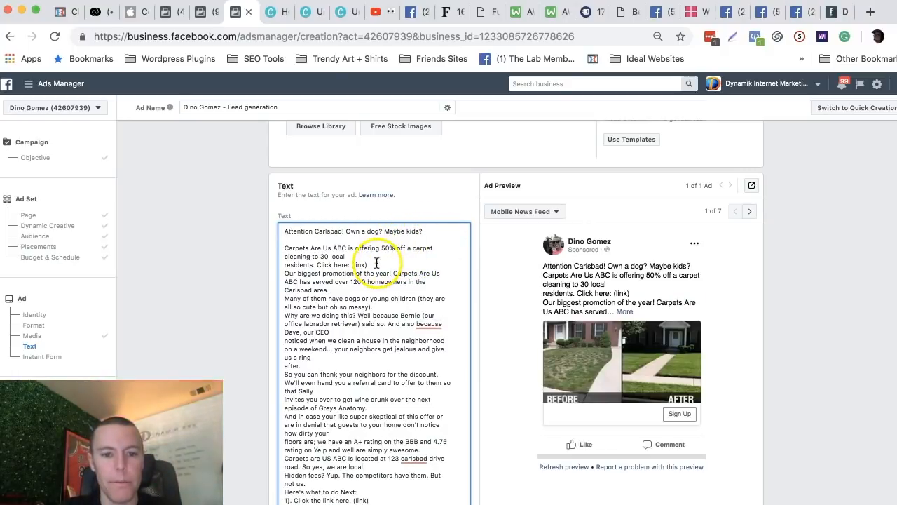
{"action": "key", "text": "Return"}
{"action": "left_click", "coordinate": [339, 298]}
{"action": "key", "text": "Return"}
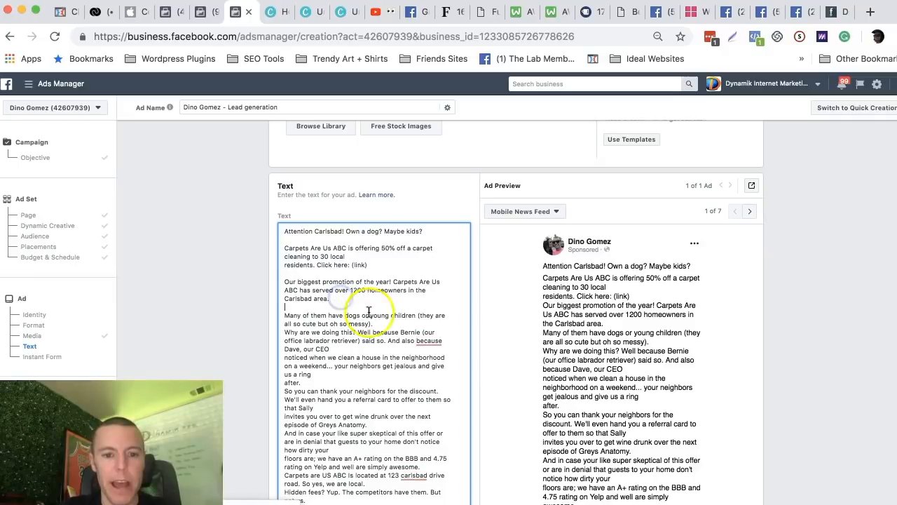
{"action": "left_click", "coordinate": [377, 323]}
{"action": "key", "text": "Return"}
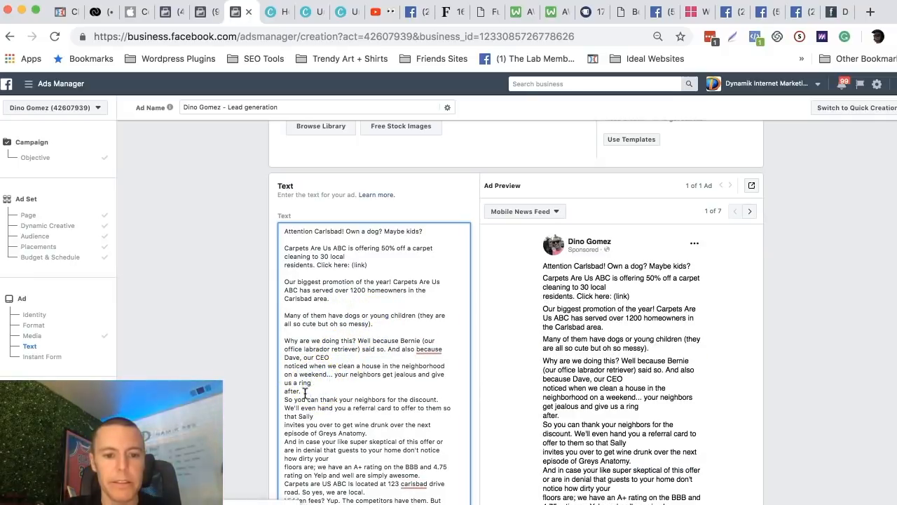
Rejoin "after." with "us a ring", add a blank line below it, and make "Why are we doing this?" its own paragraph.
{"action": "left_click", "coordinate": [307, 391]}
{"action": "key", "text": "Return"}
{"action": "left_click", "coordinate": [284, 391]}
{"action": "key", "text": "BackSpace"}
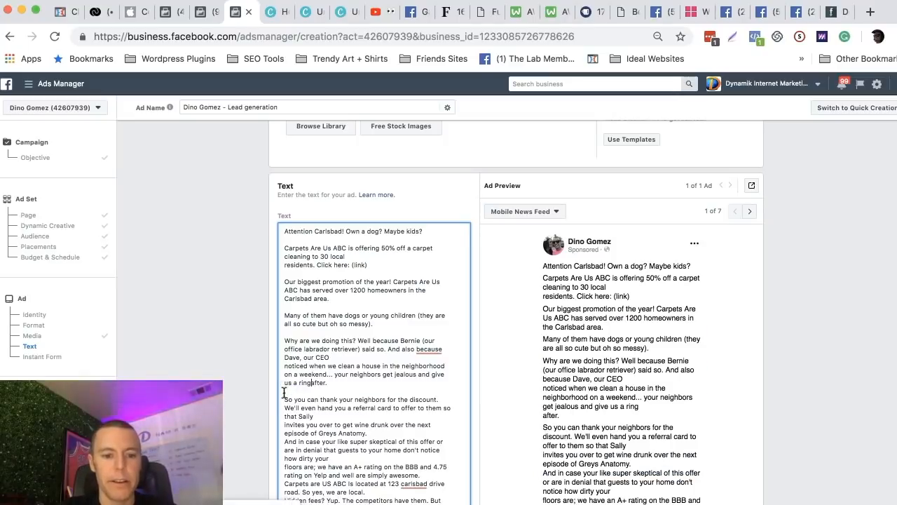
{"action": "left_click", "coordinate": [358, 340]}
{"action": "key", "text": "Return"}
{"action": "key", "text": "Return"}
Insert blank lines in the ad text after the "Greys Anatomy.", "simply awesome.", "we are local." and "But not us." sentences.
{"action": "scroll", "coordinate": [382, 340], "scroll_direction": "down", "scroll_amount": 1}
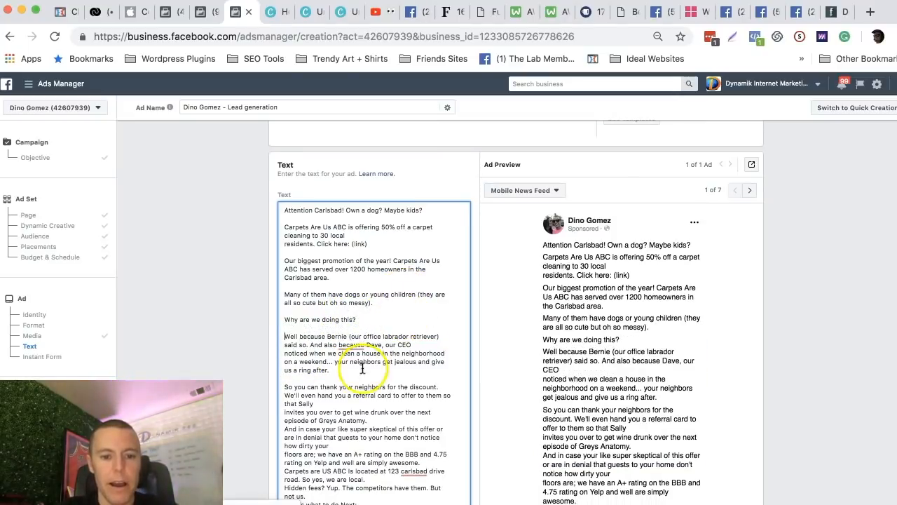
{"action": "left_click", "coordinate": [369, 420]}
{"action": "key", "text": "Return"}
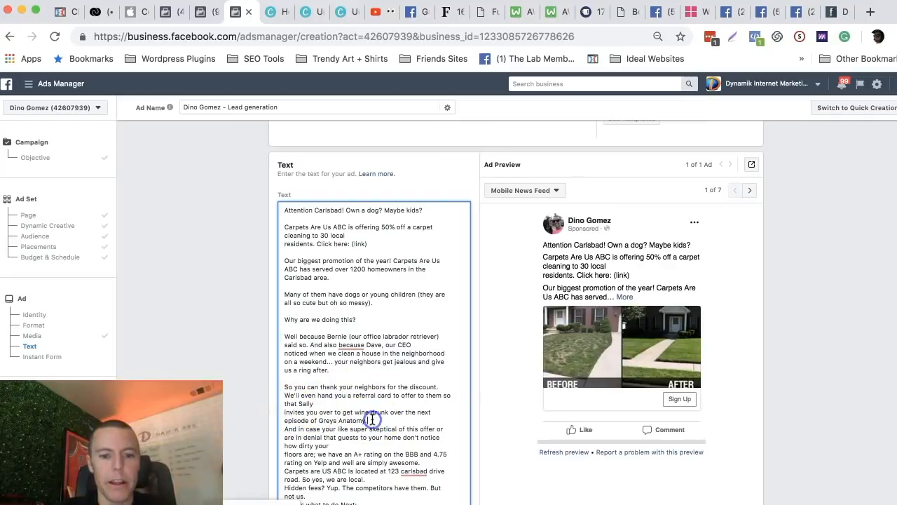
{"action": "scroll", "coordinate": [369, 432], "scroll_direction": "down", "scroll_amount": 1}
{"action": "left_click", "coordinate": [424, 437]}
{"action": "key", "text": "Return"}
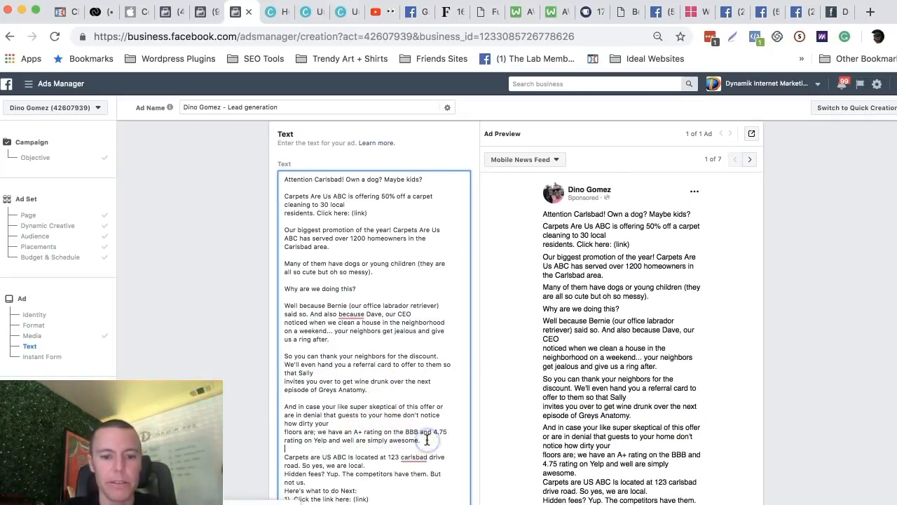
{"action": "left_click", "coordinate": [382, 464]}
{"action": "key", "text": "Return"}
{"action": "scroll", "coordinate": [382, 465], "scroll_direction": "down", "scroll_amount": 2}
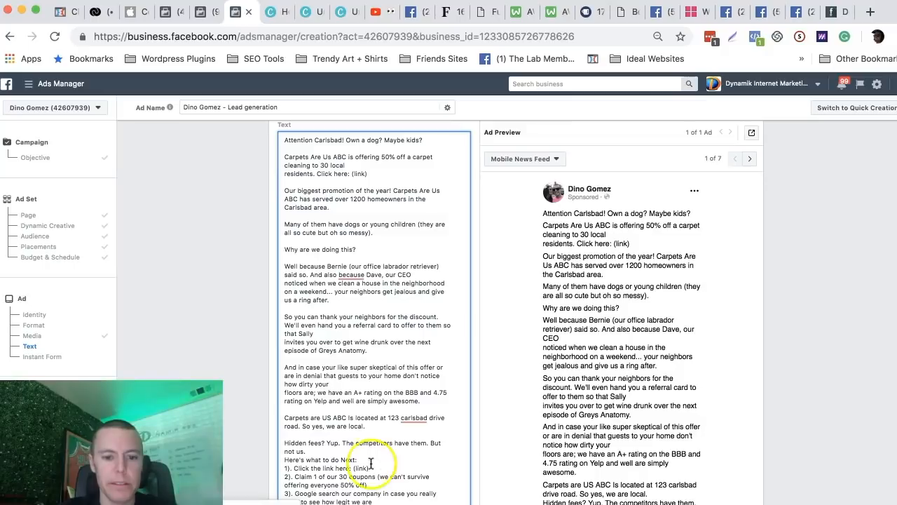
{"action": "left_click", "coordinate": [331, 447]}
{"action": "key", "text": "Return"}
{"action": "left_click", "coordinate": [432, 297]}
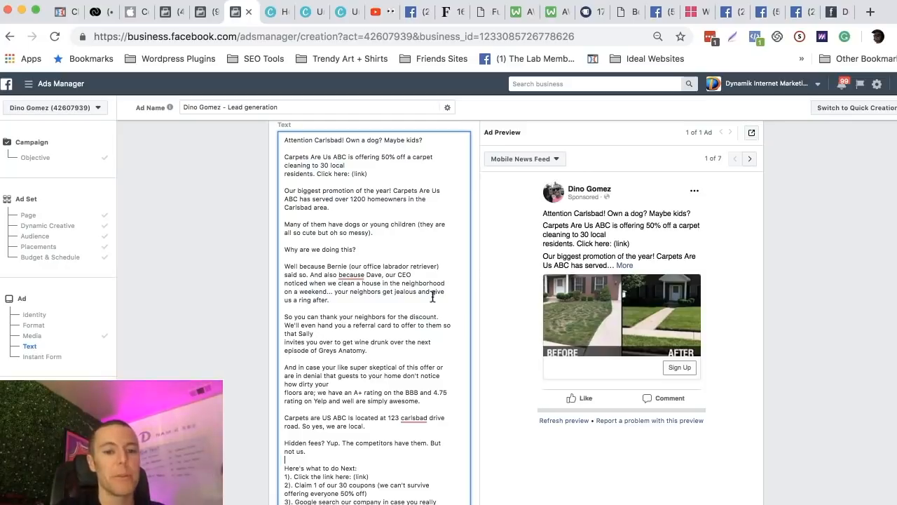
Change the city in the ad text's opening "Attention" line to Poway.
{"action": "scroll", "coordinate": [403, 220], "scroll_direction": "up", "scroll_amount": 1}
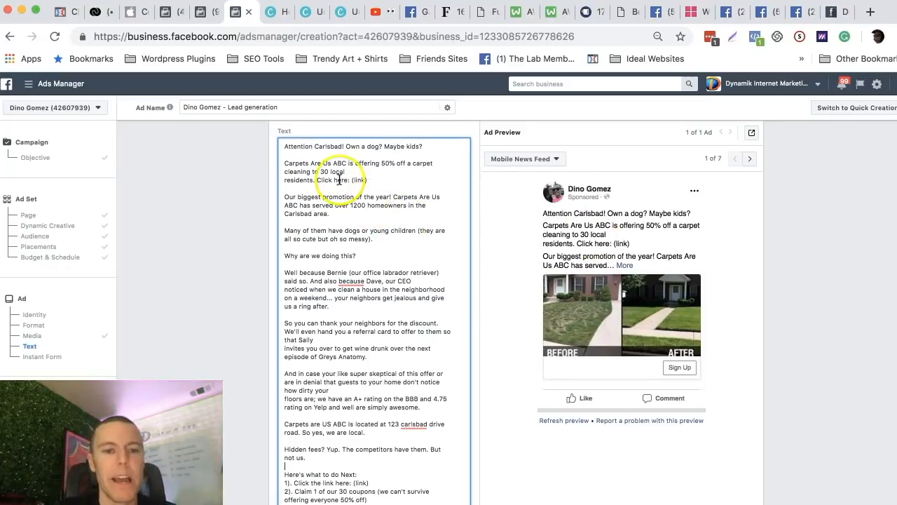
{"action": "left_click_drag", "start_coordinate": [286, 146], "coordinate": [341, 148]}
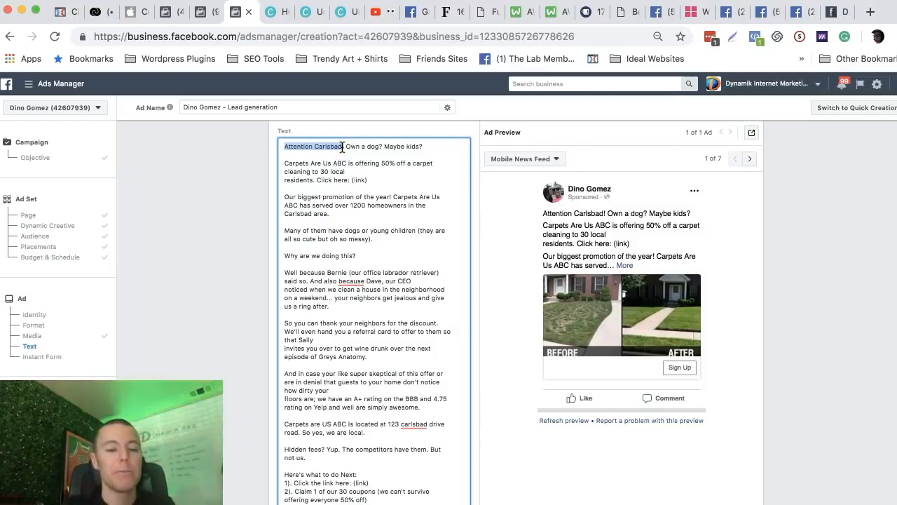
{"action": "left_click_drag", "start_coordinate": [343, 147], "coordinate": [316, 146]}
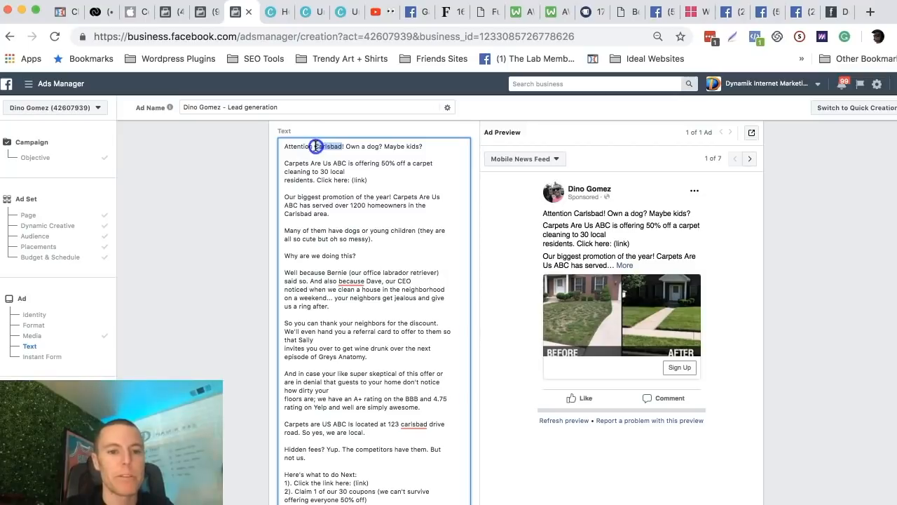
{"action": "type", "text": "Poway"}
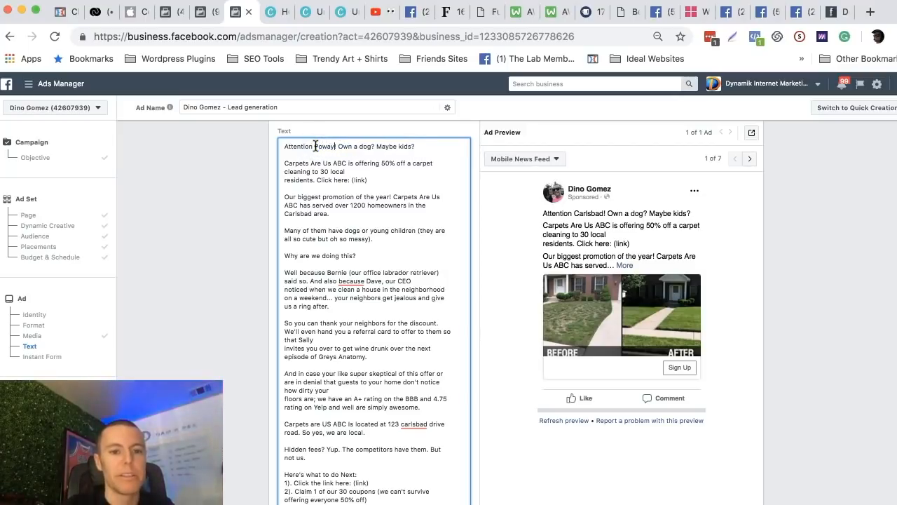
{"action": "left_click", "coordinate": [353, 171]}
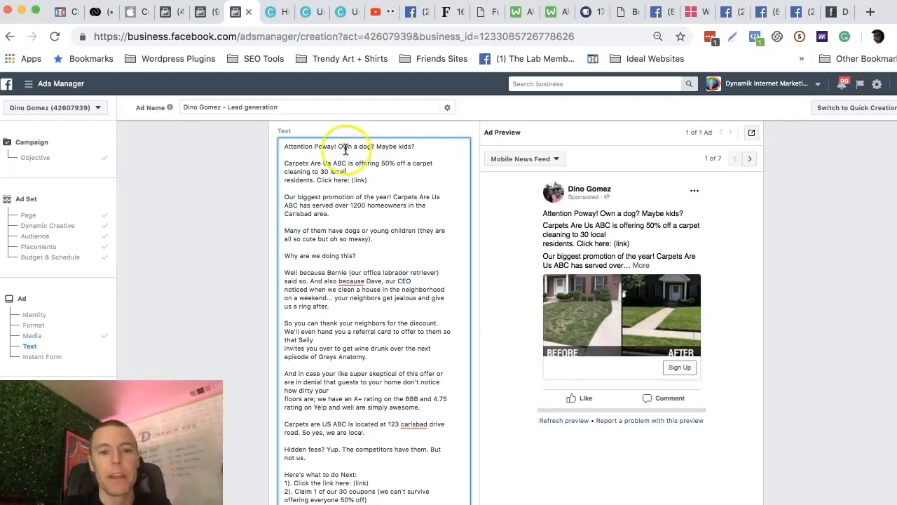
Examine the ad text's opening dog and kids questions, the 50% off offer and the sentence about homeowners served.
{"action": "left_click_drag", "start_coordinate": [338, 147], "coordinate": [416, 147]}
{"action": "left_click", "coordinate": [382, 171]}
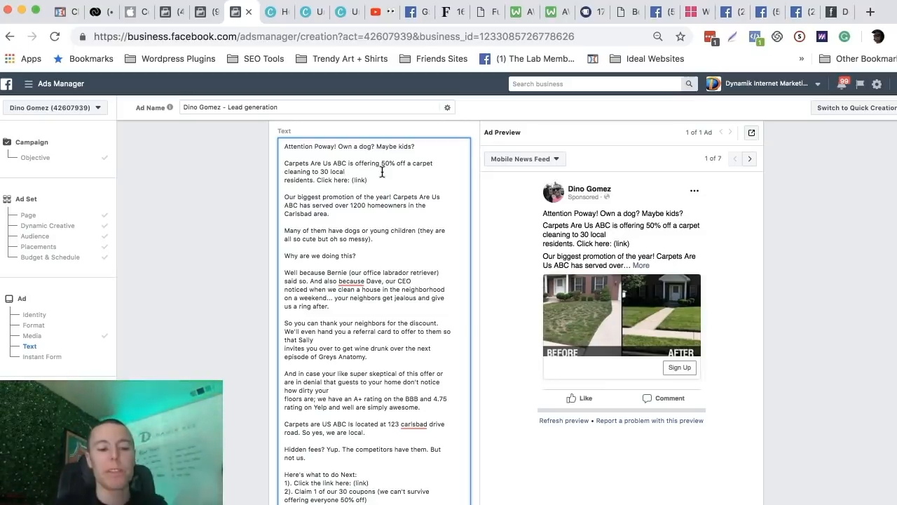
{"action": "left_click_drag", "start_coordinate": [340, 145], "coordinate": [413, 146]}
{"action": "left_click", "coordinate": [370, 170]}
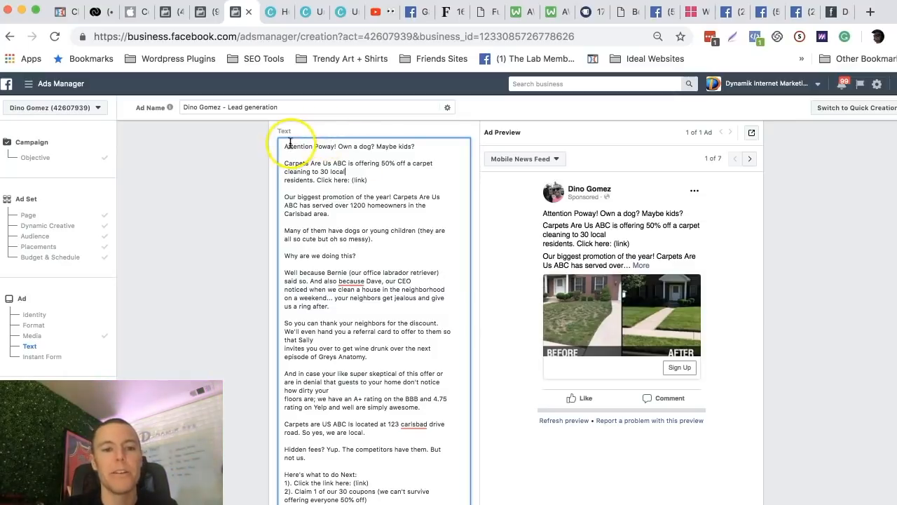
{"action": "left_click_drag", "start_coordinate": [338, 146], "coordinate": [420, 146]}
{"action": "left_click", "coordinate": [352, 171]}
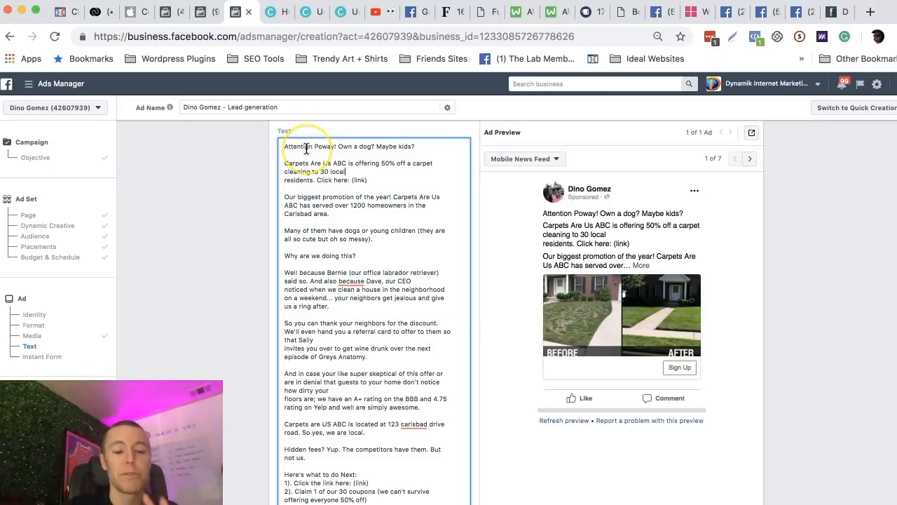
{"action": "left_click_drag", "start_coordinate": [339, 146], "coordinate": [400, 147]}
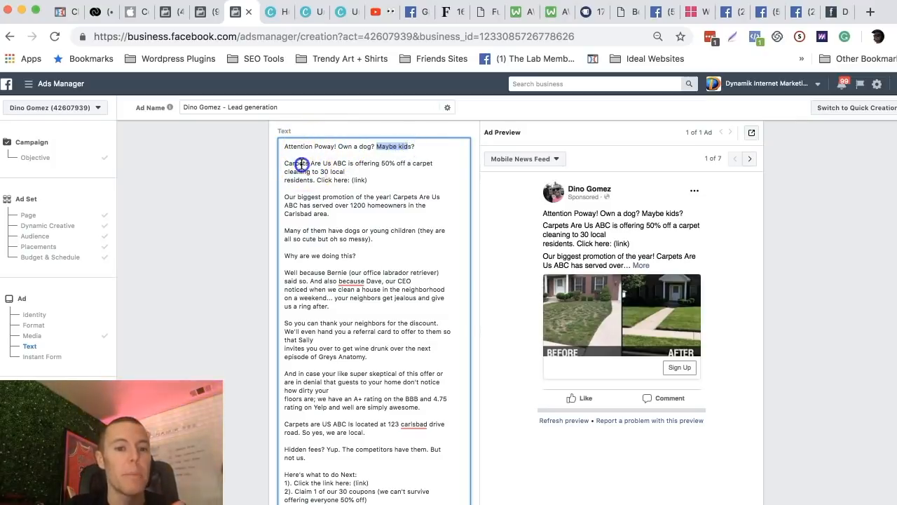
{"action": "left_click_drag", "start_coordinate": [303, 163], "coordinate": [378, 194]}
{"action": "left_click_drag", "start_coordinate": [313, 206], "coordinate": [336, 219]}
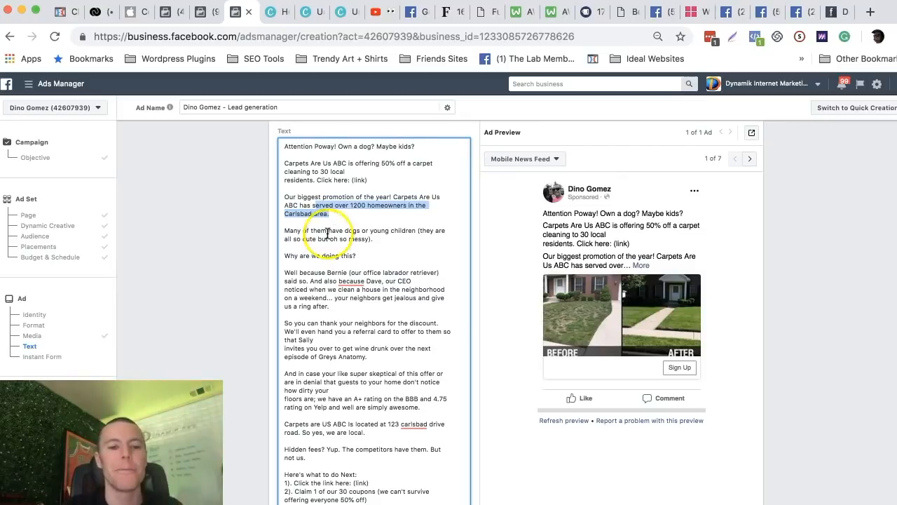
Examine the ad text from the dogs and children sentence through the reason, ratings, business location and next-steps list.
{"action": "left_click_drag", "start_coordinate": [284, 231], "coordinate": [362, 232]}
{"action": "left_click", "coordinate": [377, 235]}
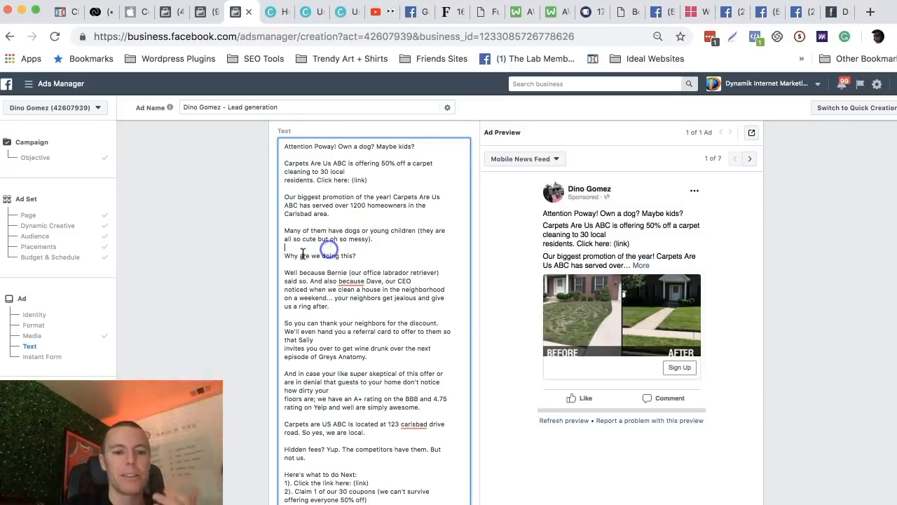
{"action": "left_click_drag", "start_coordinate": [295, 255], "coordinate": [356, 256]}
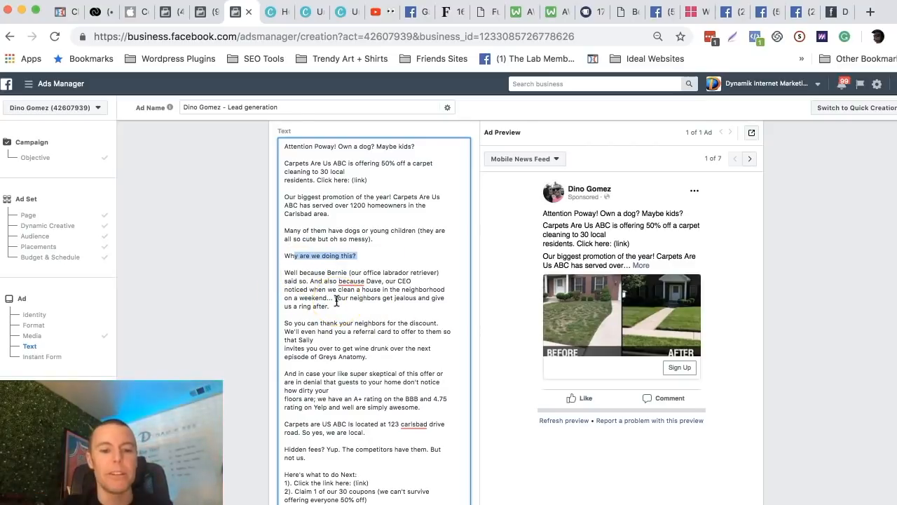
{"action": "scroll", "coordinate": [337, 300], "scroll_direction": "down", "scroll_amount": 3}
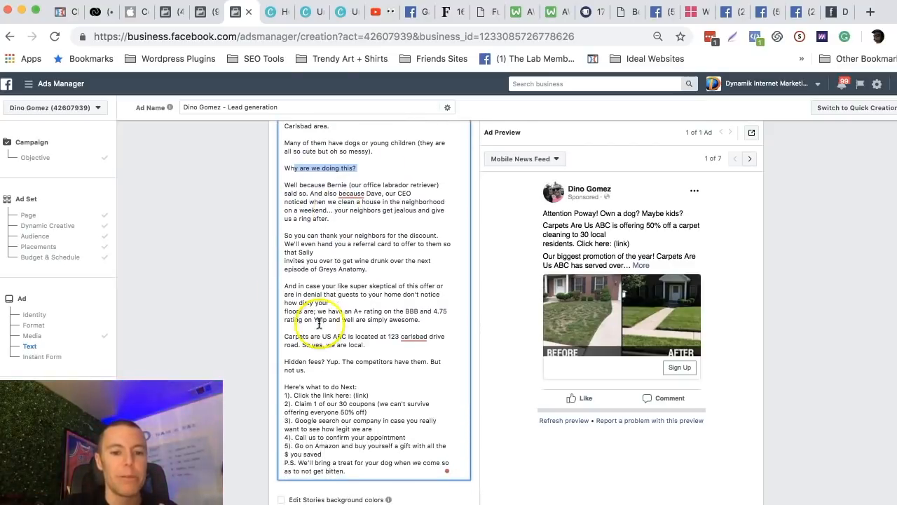
{"action": "left_click_drag", "start_coordinate": [336, 310], "coordinate": [417, 312]}
{"action": "left_click", "coordinate": [426, 311]}
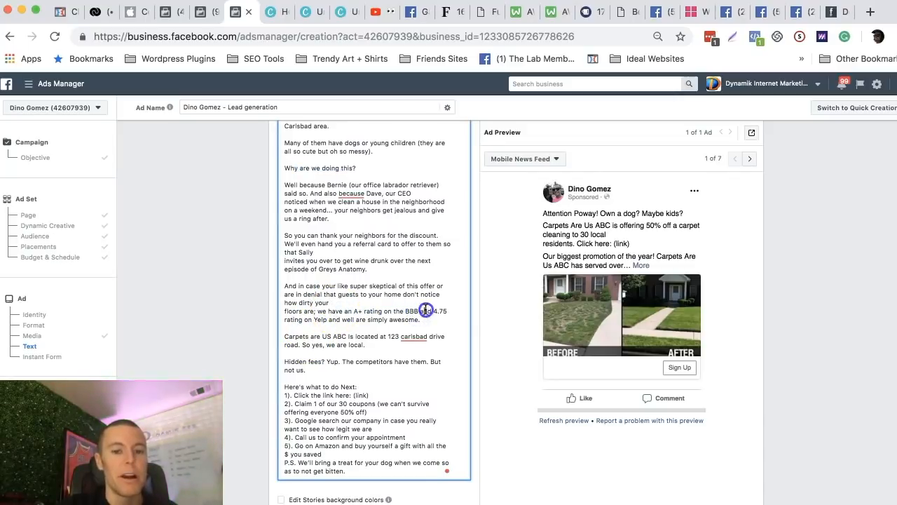
{"action": "left_click_drag", "start_coordinate": [309, 336], "coordinate": [365, 345]}
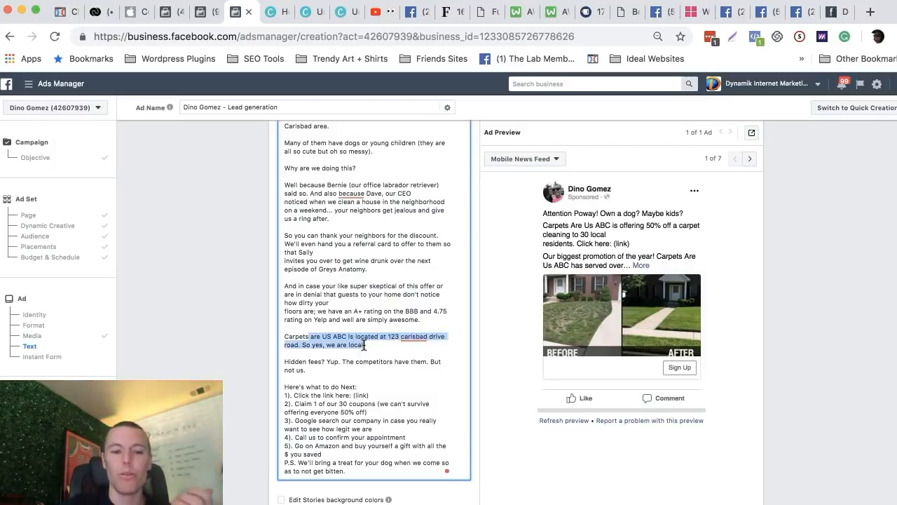
{"action": "left_click", "coordinate": [364, 344]}
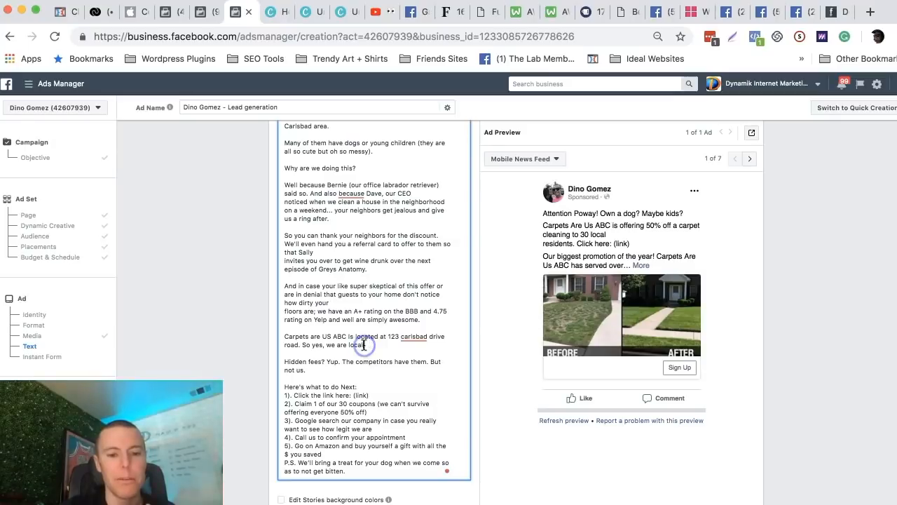
{"action": "scroll", "coordinate": [336, 375], "scroll_direction": "down", "scroll_amount": 1}
{"action": "left_click", "coordinate": [378, 354]}
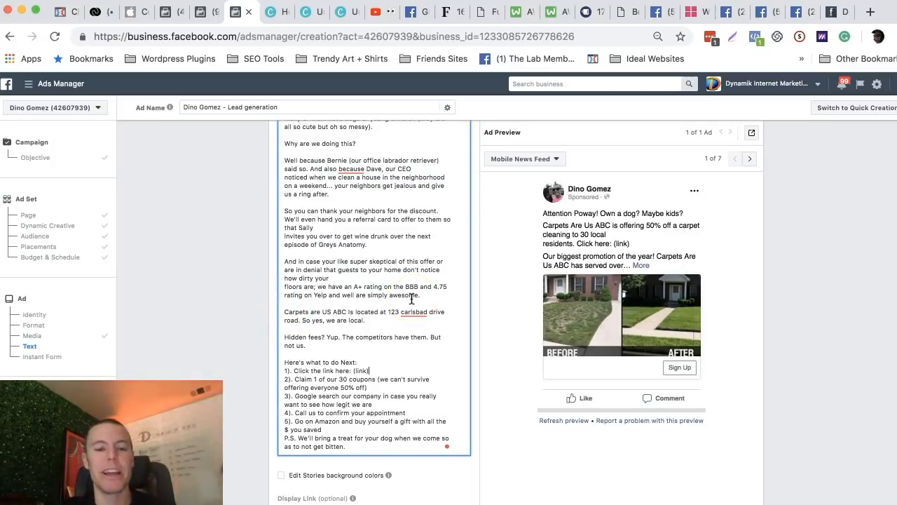
Replace the dog and kids questions after "Attention Poway!" with "Grass dying in the front yard".
{"action": "scroll", "coordinate": [412, 300], "scroll_direction": "up", "scroll_amount": 6}
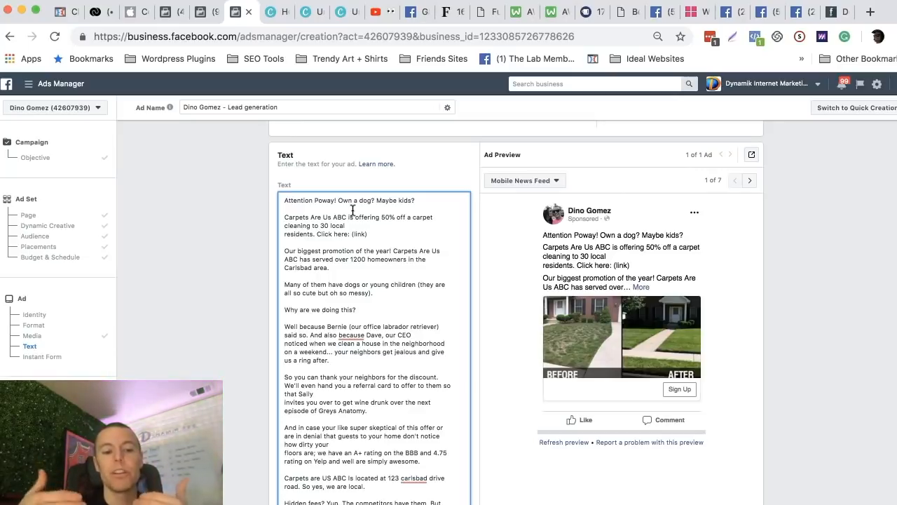
{"action": "left_click", "coordinate": [337, 207]}
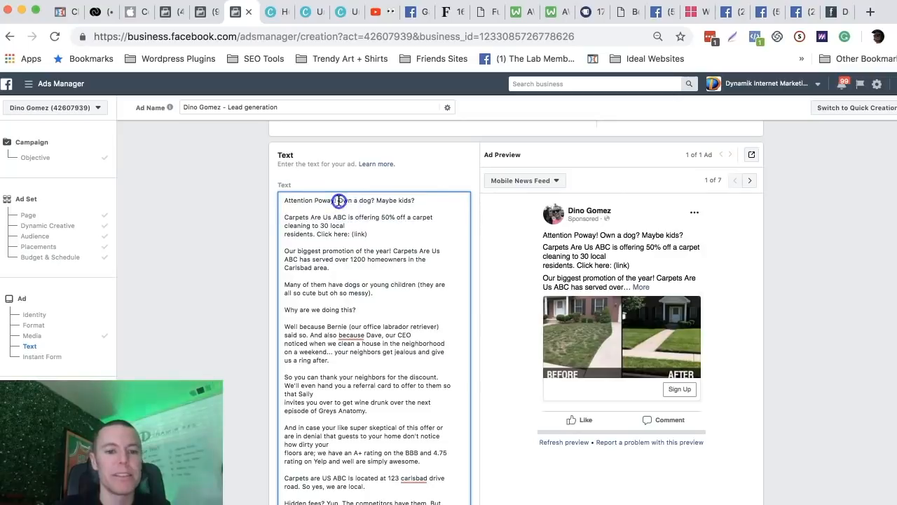
{"action": "mouse_move", "coordinate": [343, 200]}
{"action": "left_mouse_down"}
{"action": "mouse_move", "coordinate": [390, 200]}
{"action": "mouse_move", "coordinate": [339, 201]}
{"action": "left_mouse_up"}
{"action": "left_click", "coordinate": [400, 201]}
{"action": "key", "text": "BackSpace"}
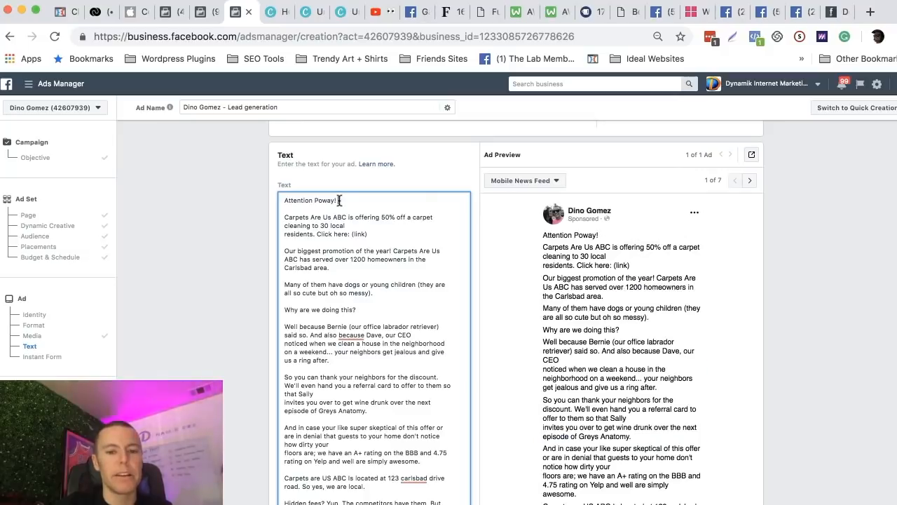
{"action": "type", "text": "Grass"}
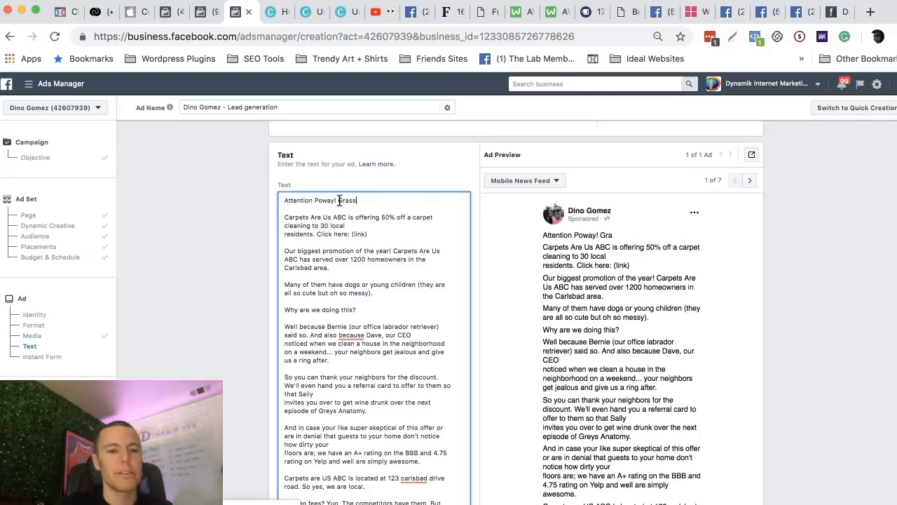
{"action": "type", "text": " dying "}
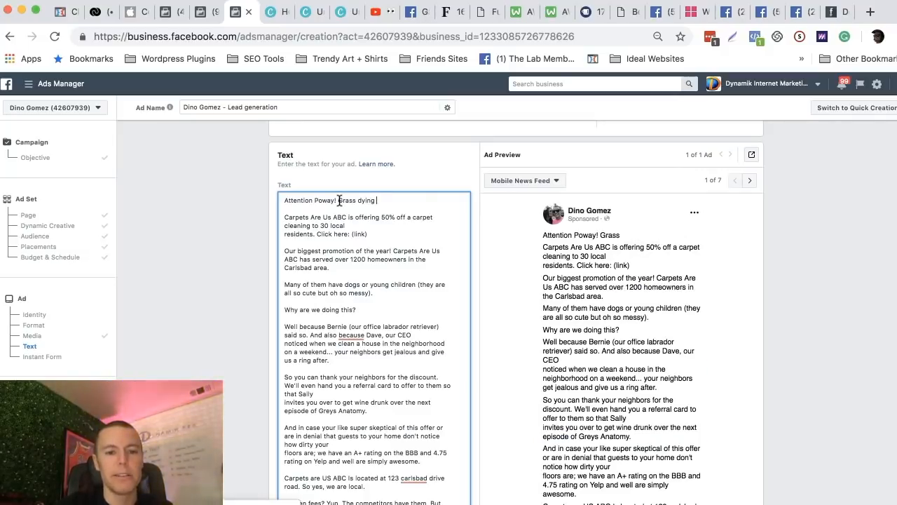
{"action": "type", "text": "in the front yard"}
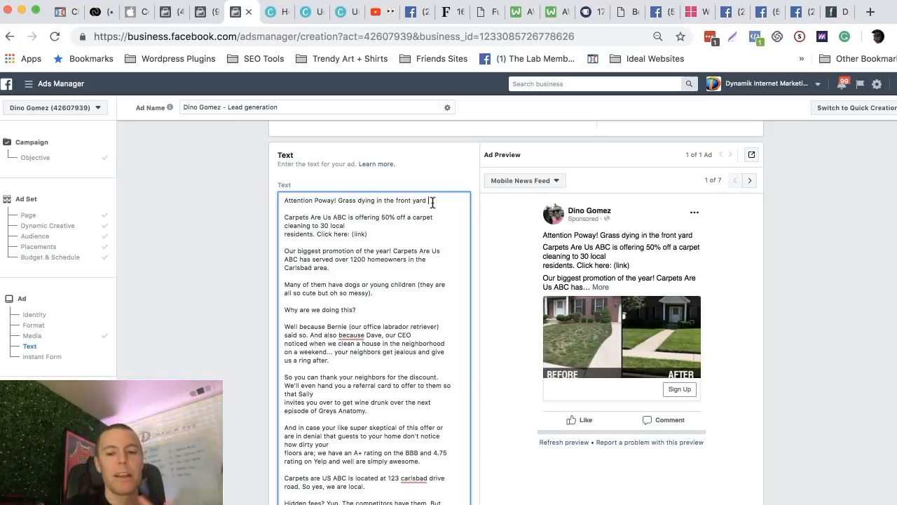
Reword the opening line after "Attention Poway!" to "Would your home value increase with a front yard looking like this?".
{"action": "left_click_drag", "start_coordinate": [433, 202], "coordinate": [338, 202]}
{"action": "key", "text": "BackSpace"}
{"action": "type", "text": "Wo"}
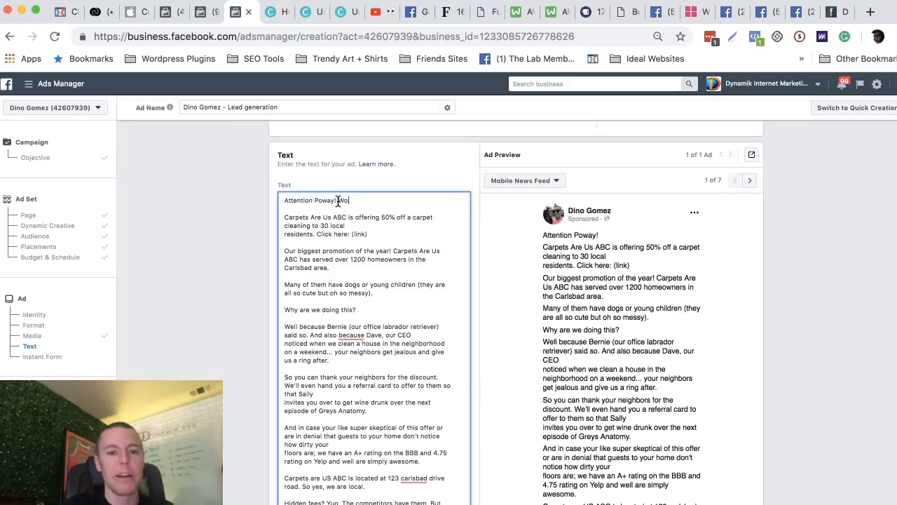
{"action": "type", "text": "uld your hom"}
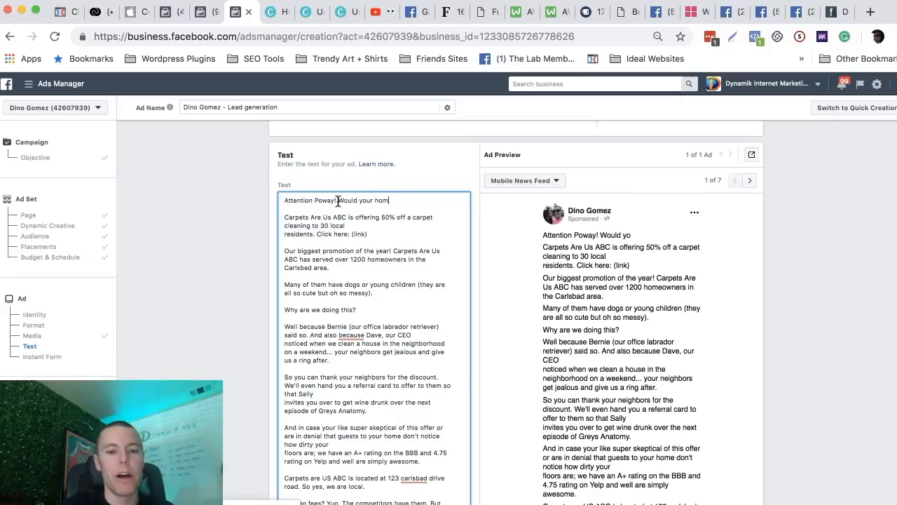
{"action": "type", "text": "e value increase with a front "}
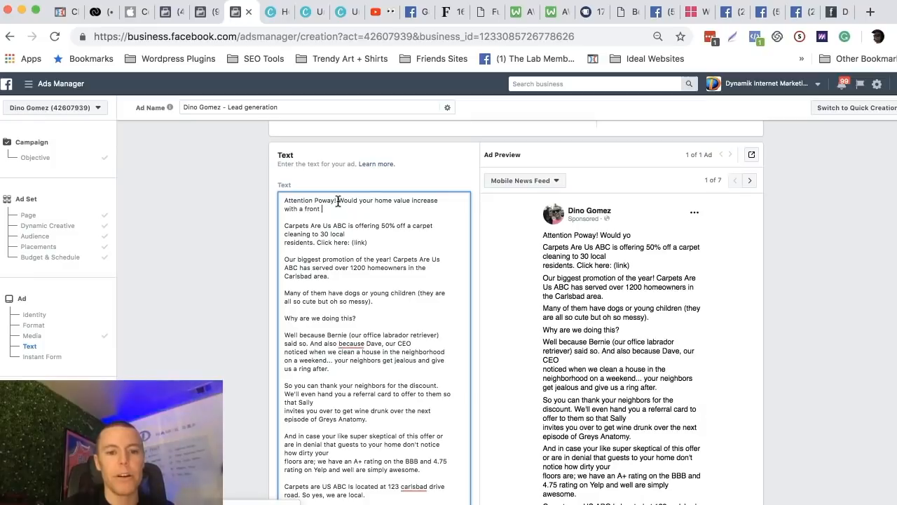
{"action": "type", "text": "yard looking"}
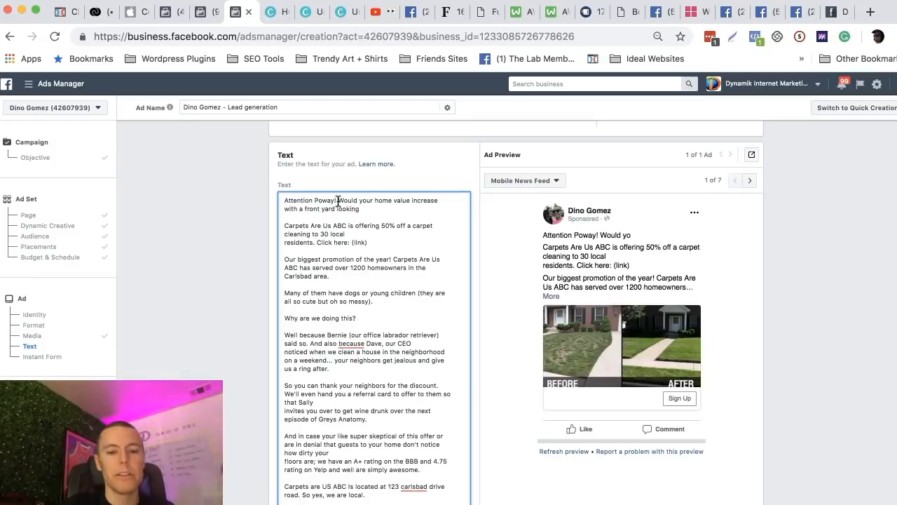
{"action": "type", "text": " like this?"}
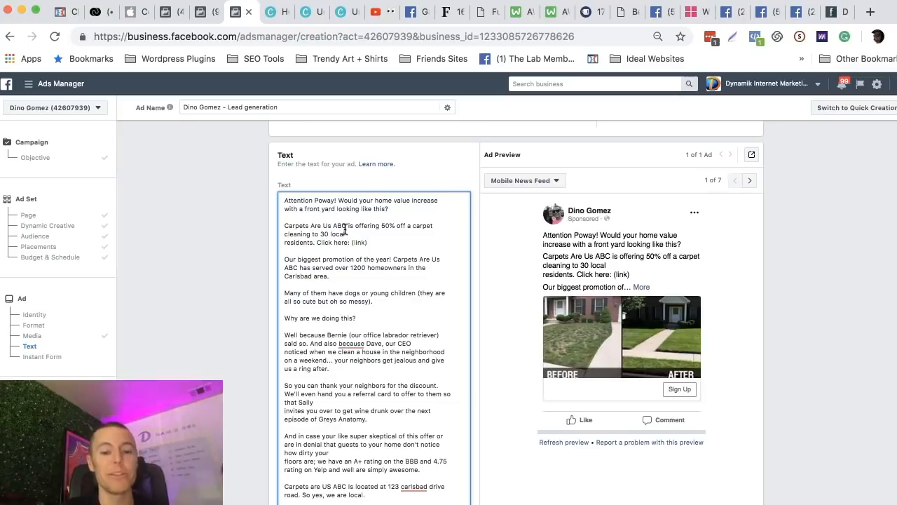
Review the rest of the ad text, including the neighbor discount, the BBB and Yelp ratings and the closing instructions.
{"action": "scroll", "coordinate": [323, 294], "scroll_direction": "down", "scroll_amount": 1}
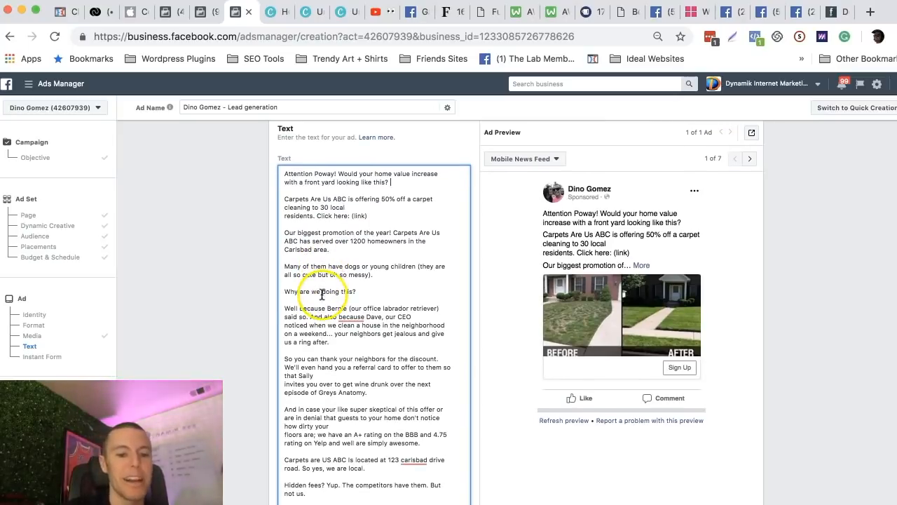
{"action": "scroll", "coordinate": [364, 294], "scroll_direction": "down", "scroll_amount": 2}
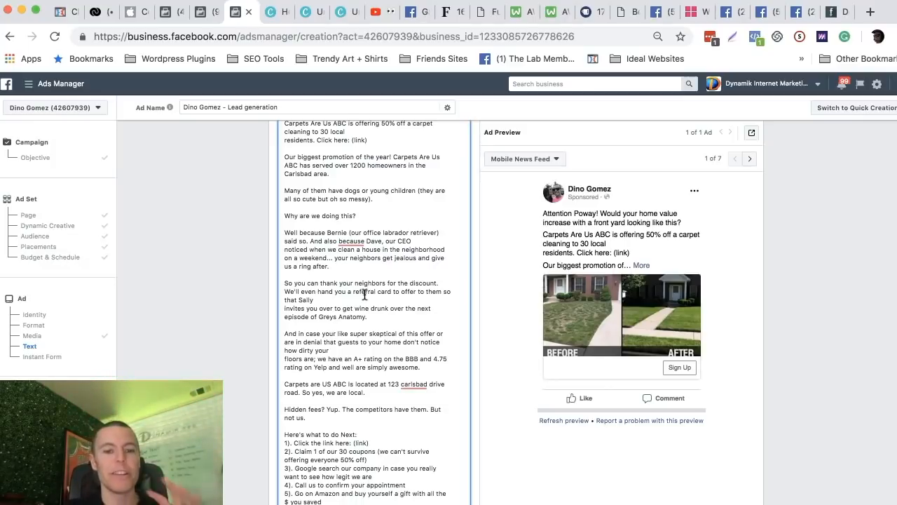
{"action": "scroll", "coordinate": [364, 294], "scroll_direction": "down", "scroll_amount": 1}
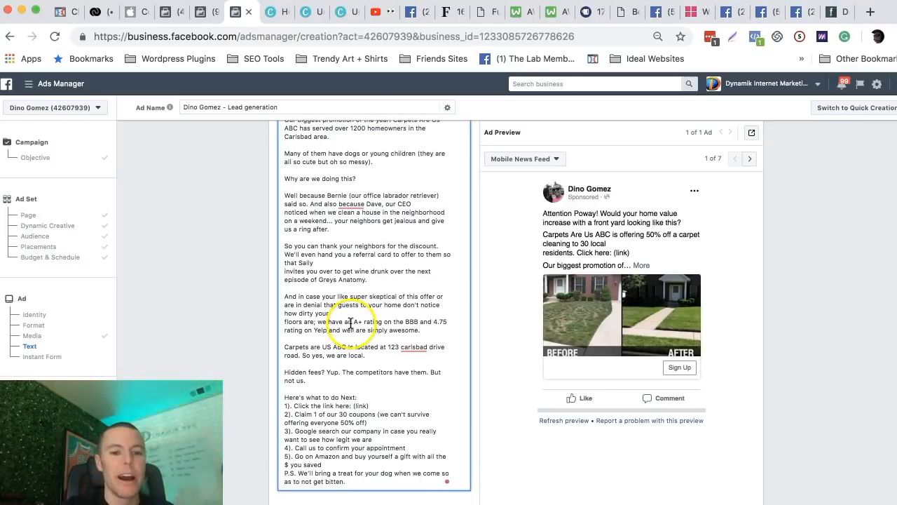
{"action": "double_click", "coordinate": [441, 321]}
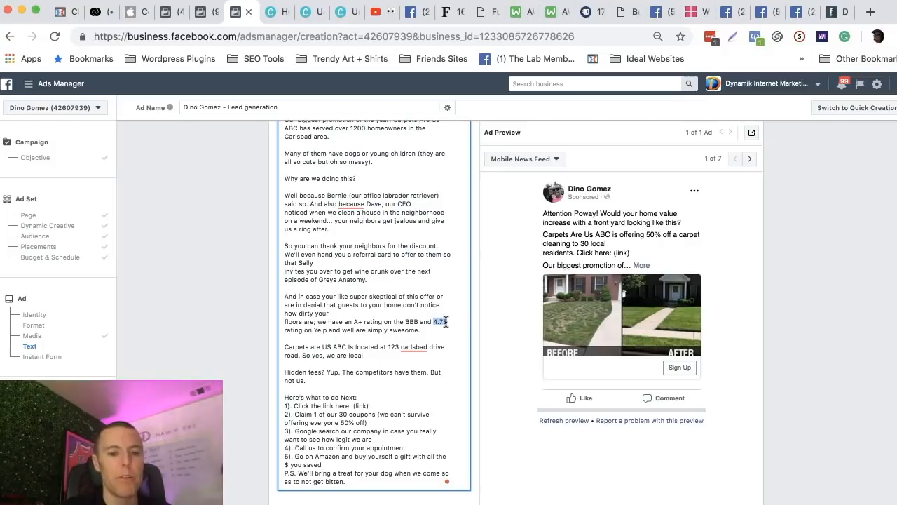
{"action": "left_click", "coordinate": [446, 321]}
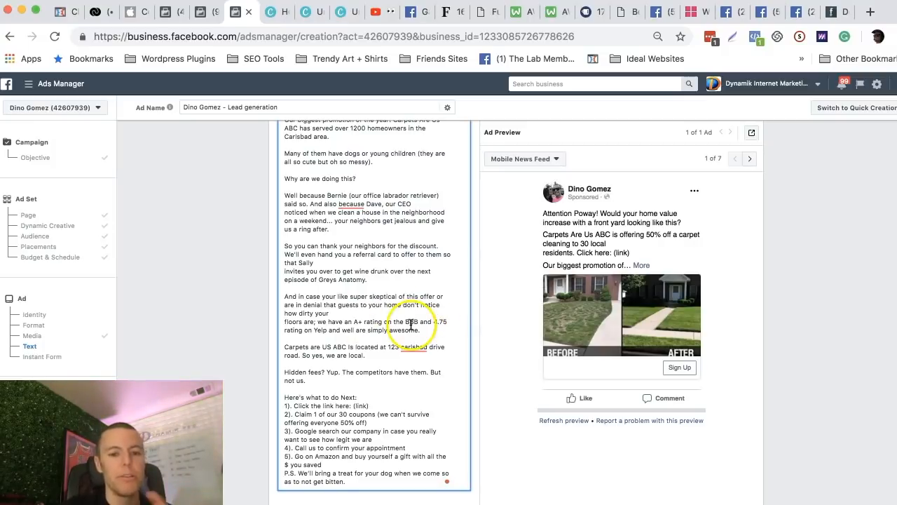
{"action": "scroll", "coordinate": [345, 379], "scroll_direction": "down", "scroll_amount": 1}
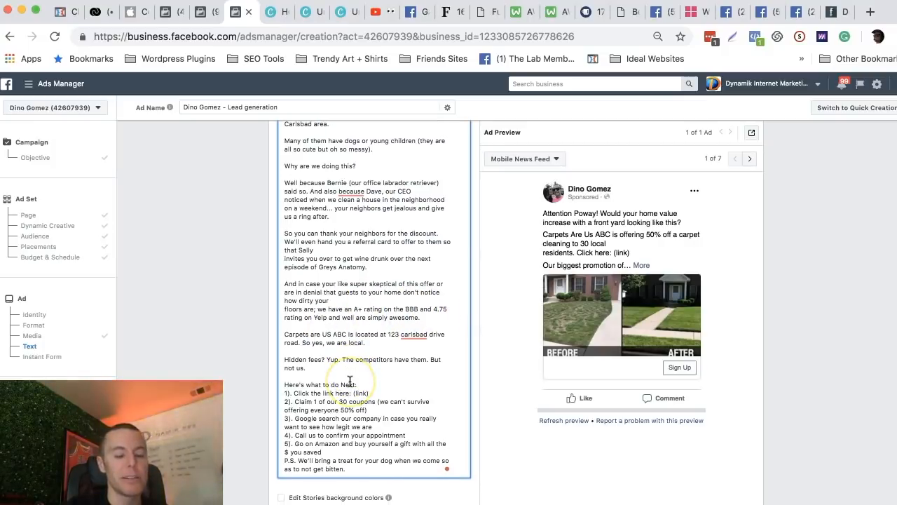
{"action": "left_click", "coordinate": [358, 327]}
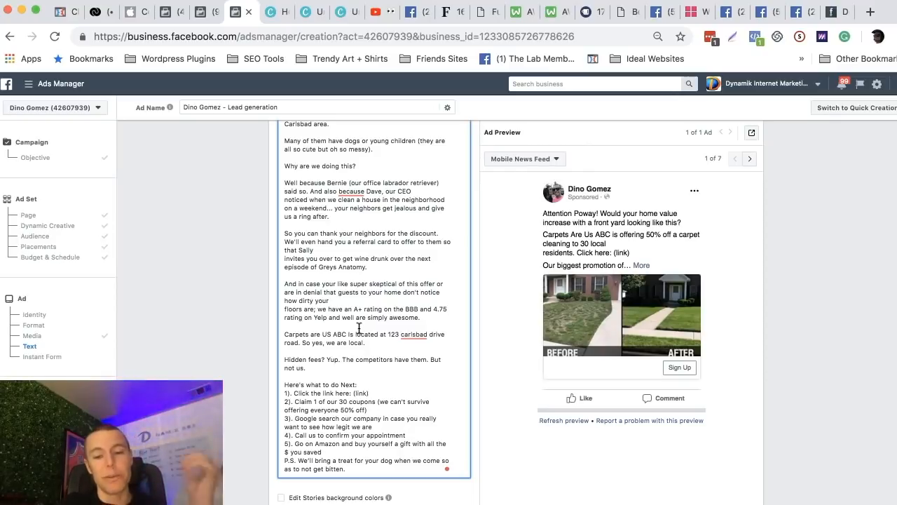
{"action": "left_click", "coordinate": [391, 248]}
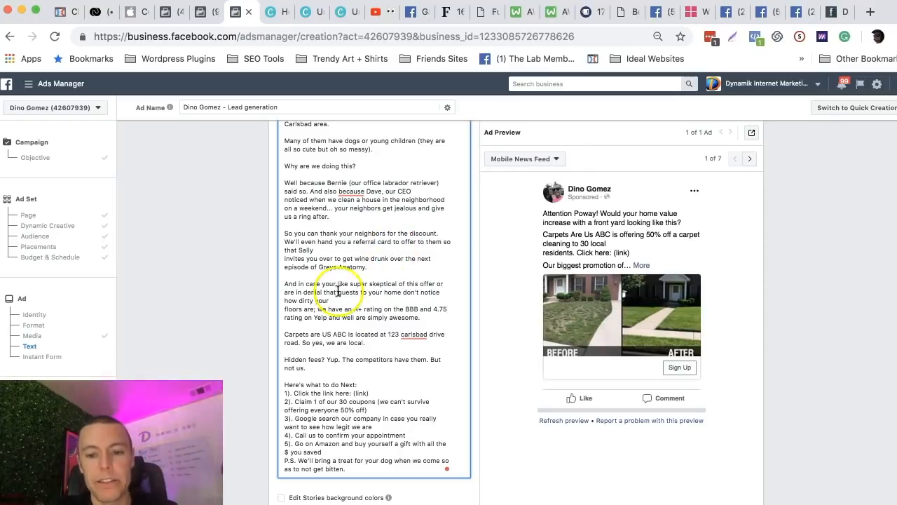
Set the ad's headline to "Take Back Saturday, Increase Home Value, with XYZ Lawn Co".
{"action": "scroll", "coordinate": [329, 287], "scroll_direction": "down", "scroll_amount": 5}
{"action": "scroll", "coordinate": [412, 322], "scroll_direction": "down", "scroll_amount": 2}
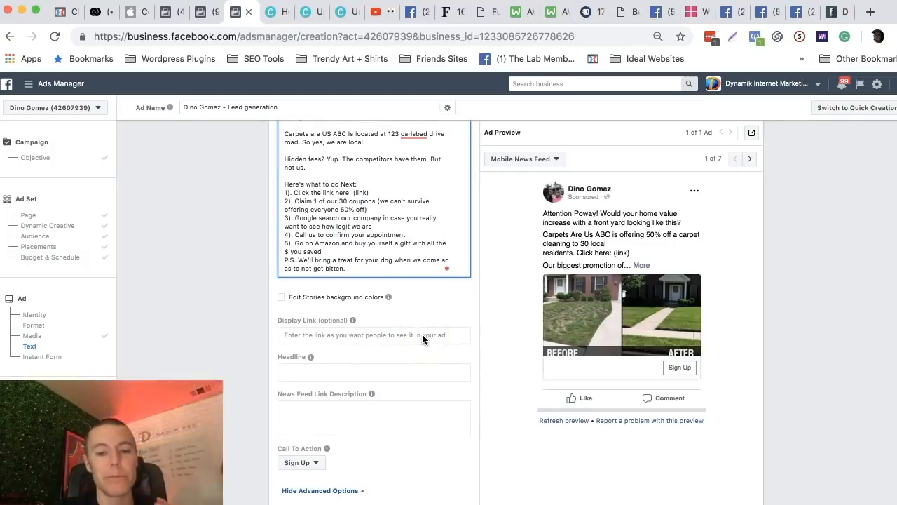
{"action": "scroll", "coordinate": [422, 334], "scroll_direction": "down", "scroll_amount": 1}
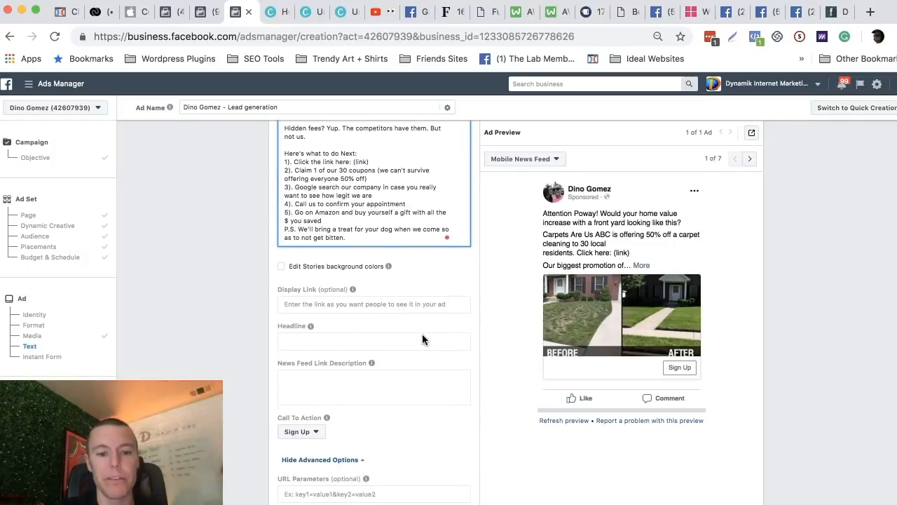
{"action": "left_click", "coordinate": [312, 343]}
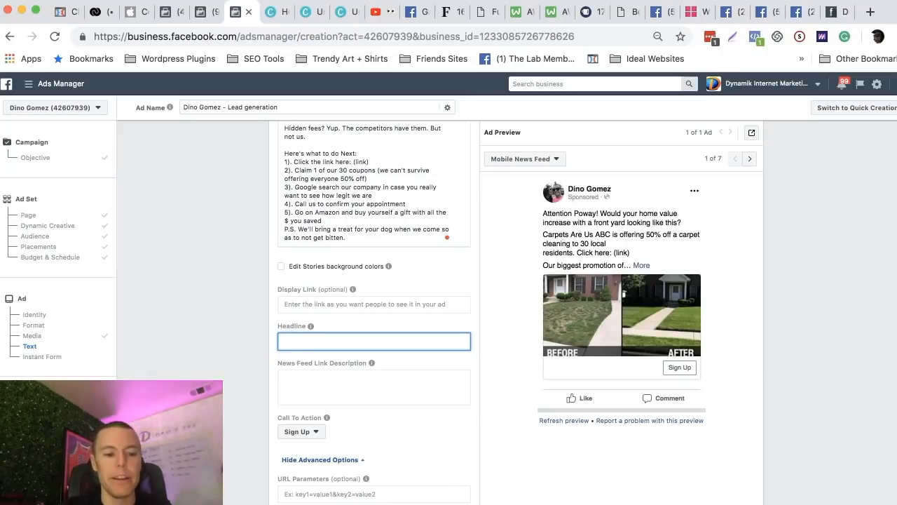
{"action": "type", "text": "Take Back Saturday, Increase Home Value, with XYZ Lawn Co"}
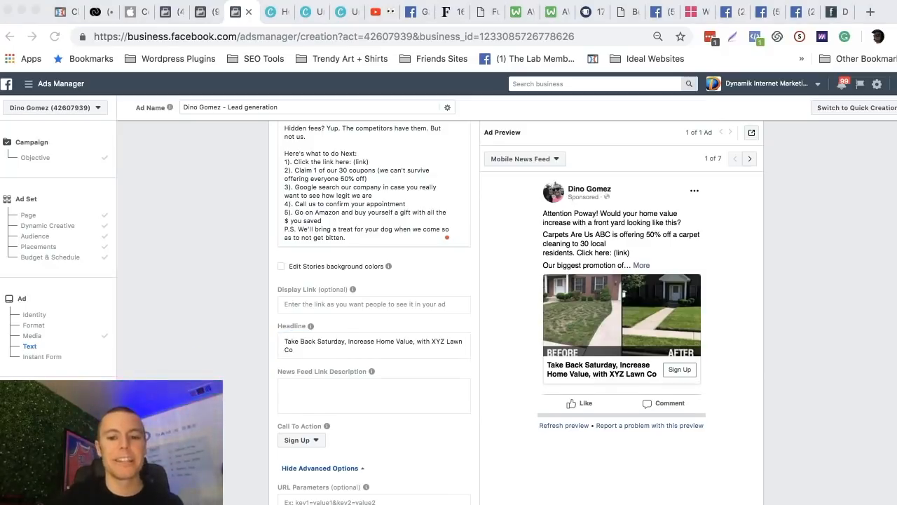
Examine the headline's parts: the Saturday benefit, the home value benefit and the company name.
{"action": "left_click", "coordinate": [300, 349]}
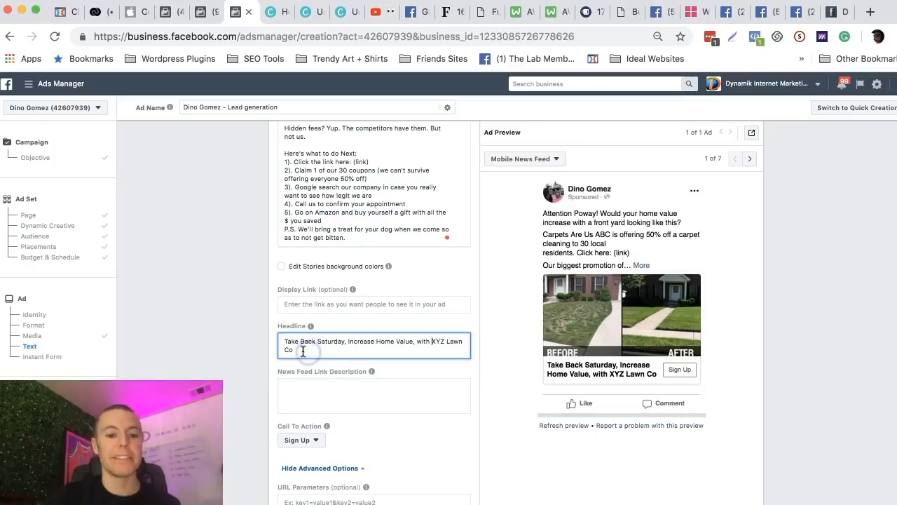
{"action": "left_click_drag", "start_coordinate": [285, 342], "coordinate": [342, 342]}
{"action": "left_click", "coordinate": [348, 342]}
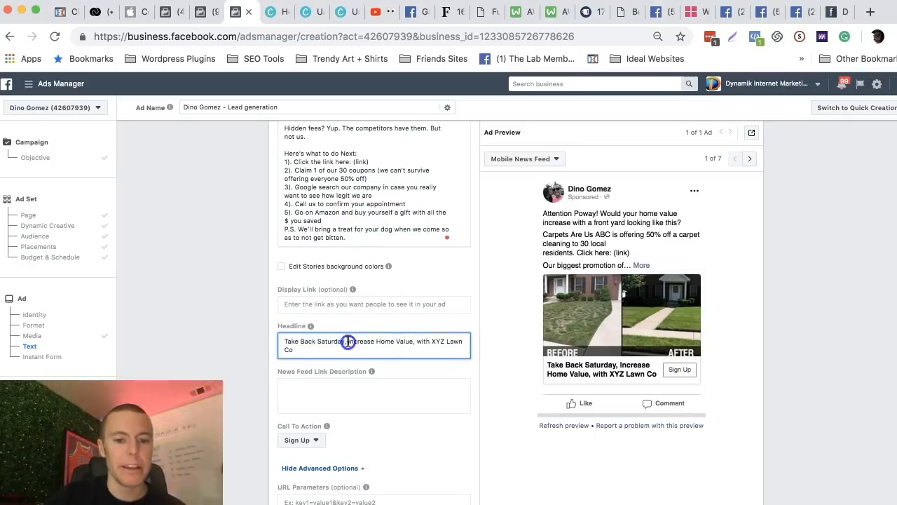
{"action": "left_click_drag", "start_coordinate": [346, 342], "coordinate": [458, 343]}
{"action": "left_click", "coordinate": [426, 342]}
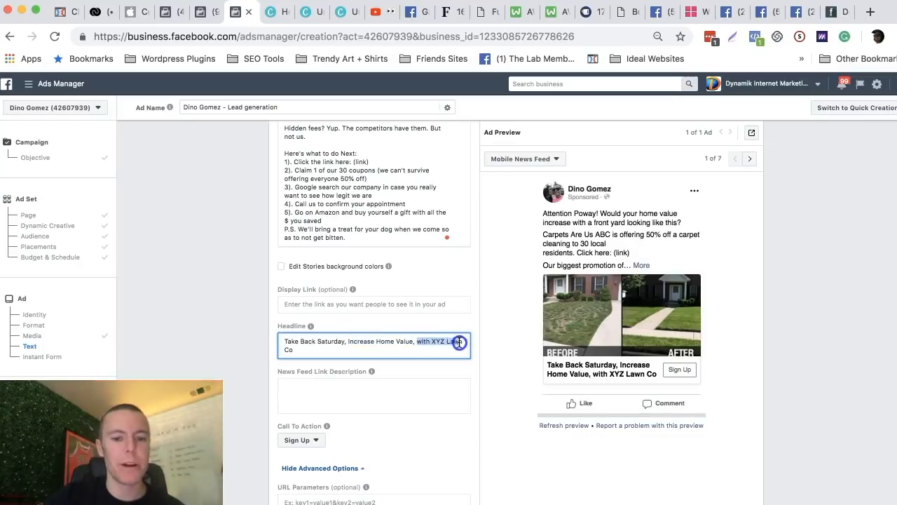
{"action": "left_click", "coordinate": [310, 351]}
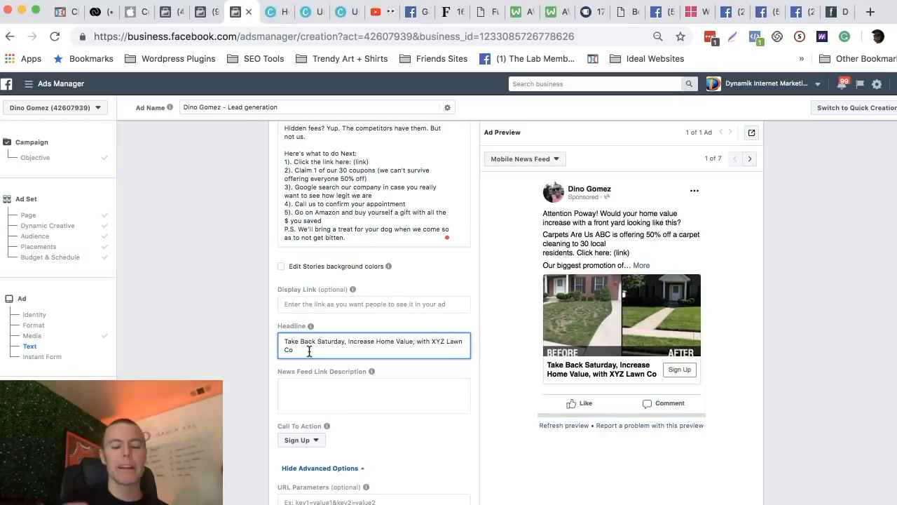
{"action": "left_click_drag", "start_coordinate": [284, 342], "coordinate": [325, 352]}
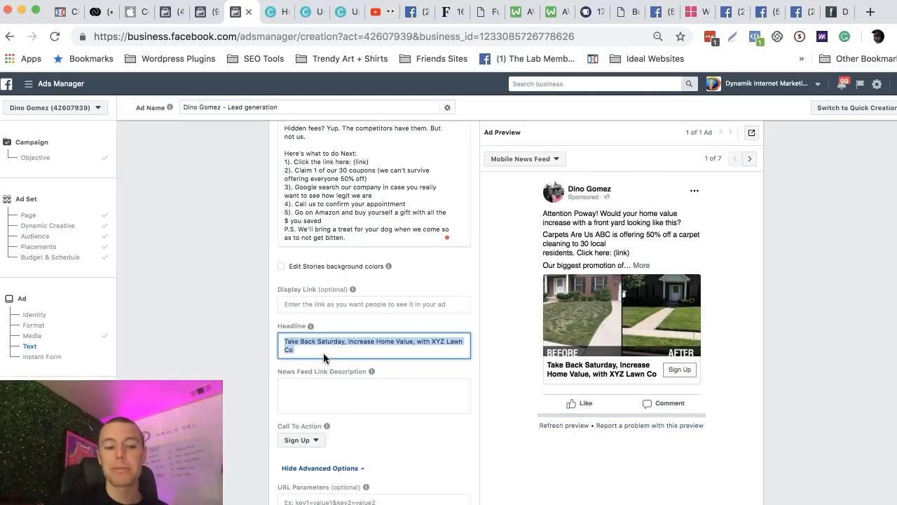
Replace the ad's headline with "25% Off Lawn Care Services - This Week Only".
{"action": "left_click_drag", "start_coordinate": [301, 351], "coordinate": [285, 341]}
{"action": "key", "text": "BackSpace"}
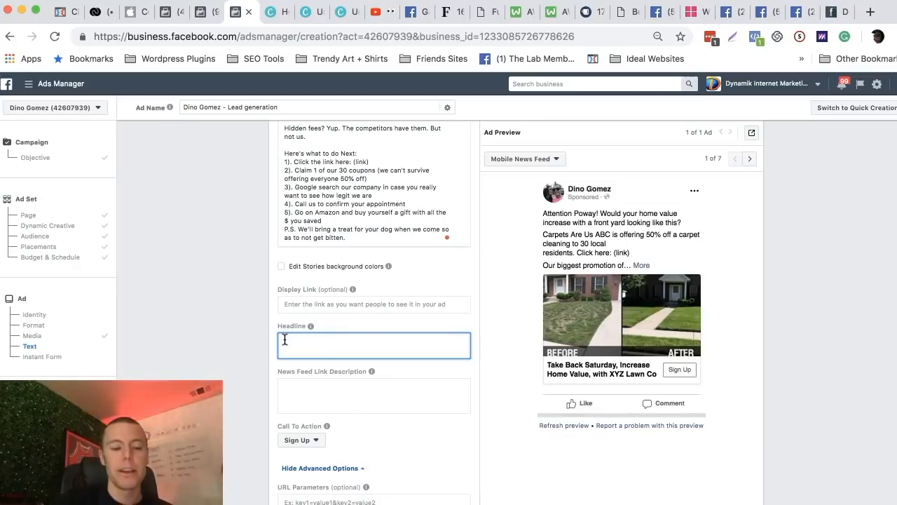
{"action": "type", "text": "2"}
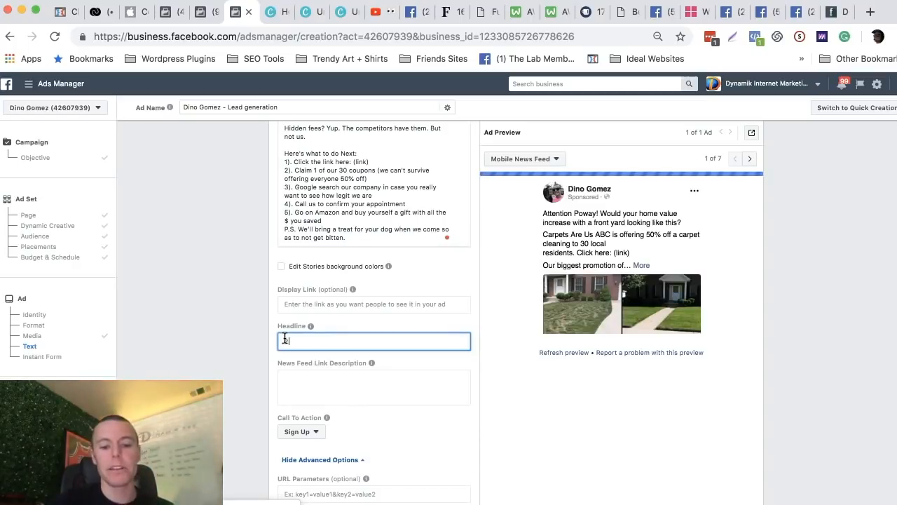
{"action": "type", "text": "5% Off Lawn Care Services"}
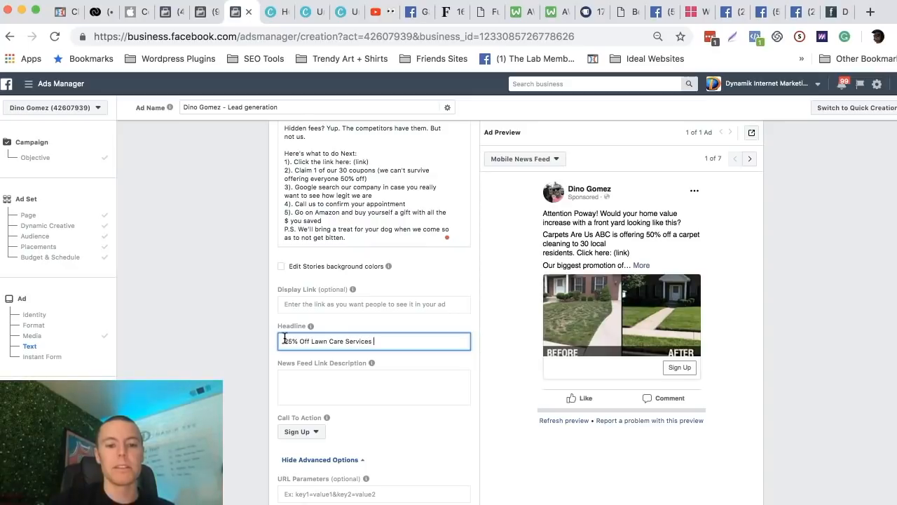
{"action": "type", "text": " - This Weee"}
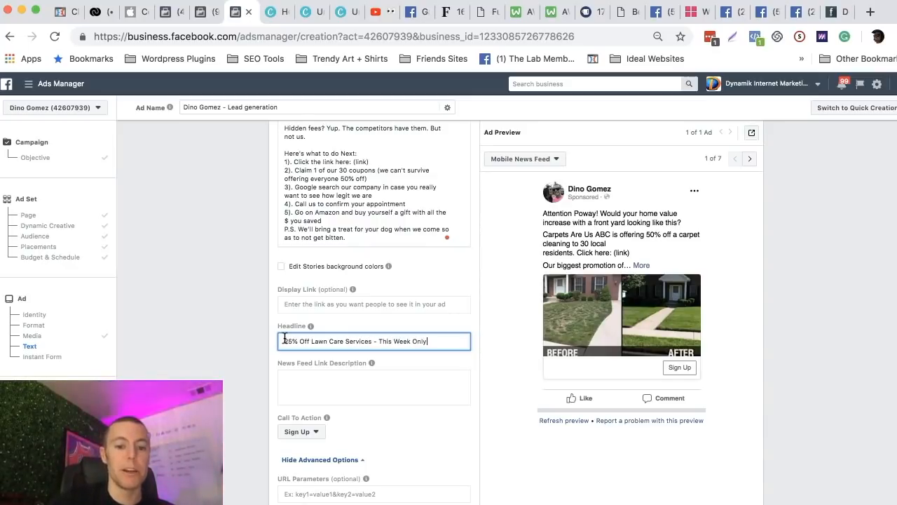
{"action": "type", "text": "k Only"}
{"action": "left_click", "coordinate": [392, 274]}
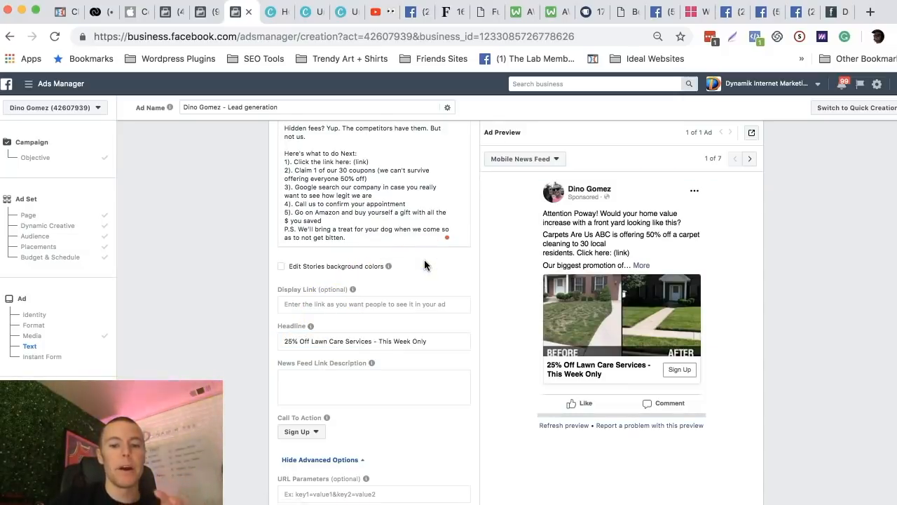
{"action": "left_click", "coordinate": [302, 341]}
{"action": "left_click_drag", "start_coordinate": [286, 341], "coordinate": [420, 343]}
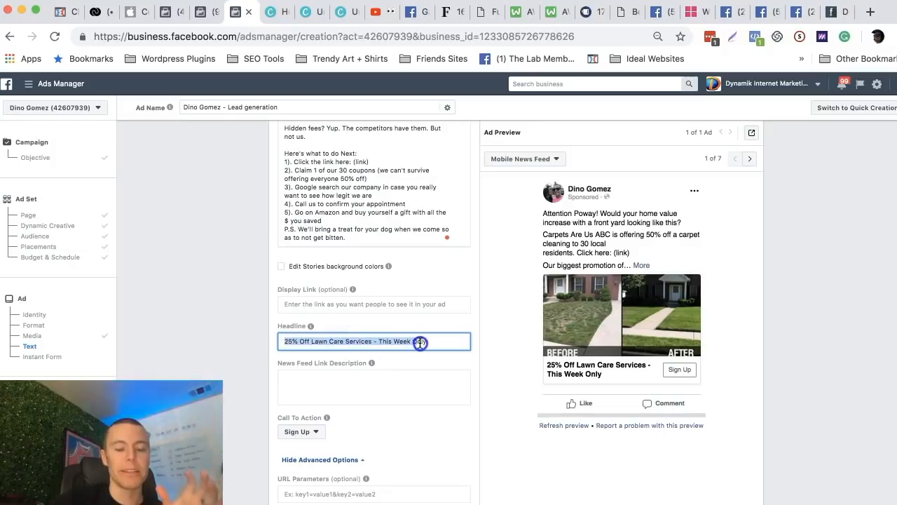
{"action": "left_click", "coordinate": [426, 276]}
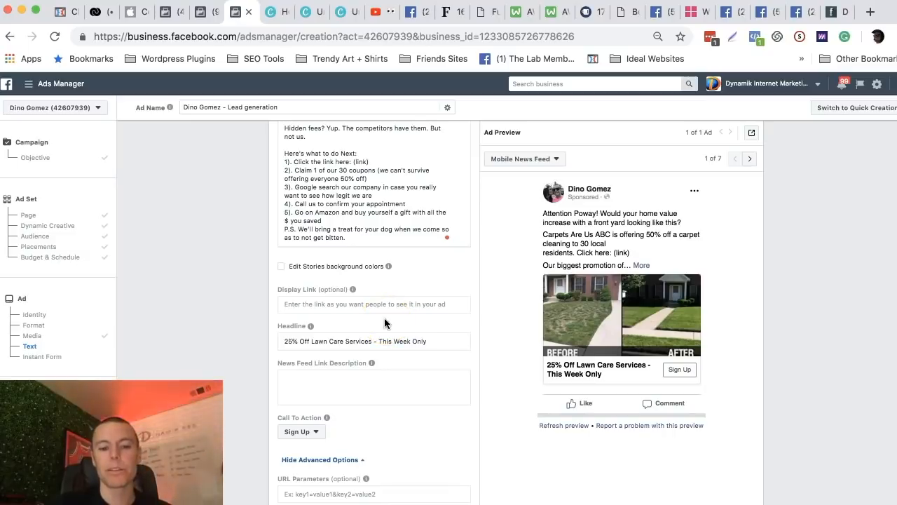
Create a new instant form named "Lawn Care CO" for the ad, keeping the More Volume form type.
{"action": "scroll", "coordinate": [384, 321], "scroll_direction": "down", "scroll_amount": 2}
{"action": "scroll", "coordinate": [389, 278], "scroll_direction": "down", "scroll_amount": 1}
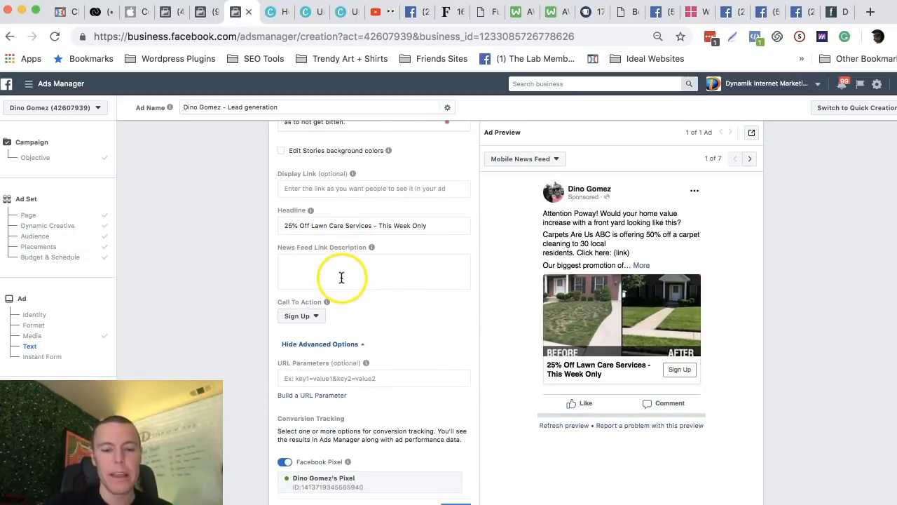
{"action": "scroll", "coordinate": [449, 223], "scroll_direction": "down", "scroll_amount": 3}
{"action": "scroll", "coordinate": [449, 223], "scroll_direction": "down", "scroll_amount": 3}
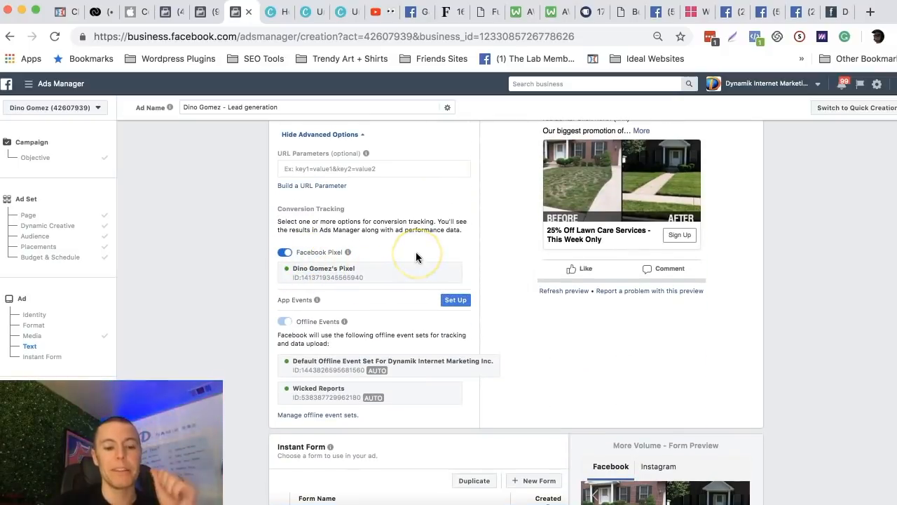
{"action": "scroll", "coordinate": [415, 257], "scroll_direction": "down", "scroll_amount": 5}
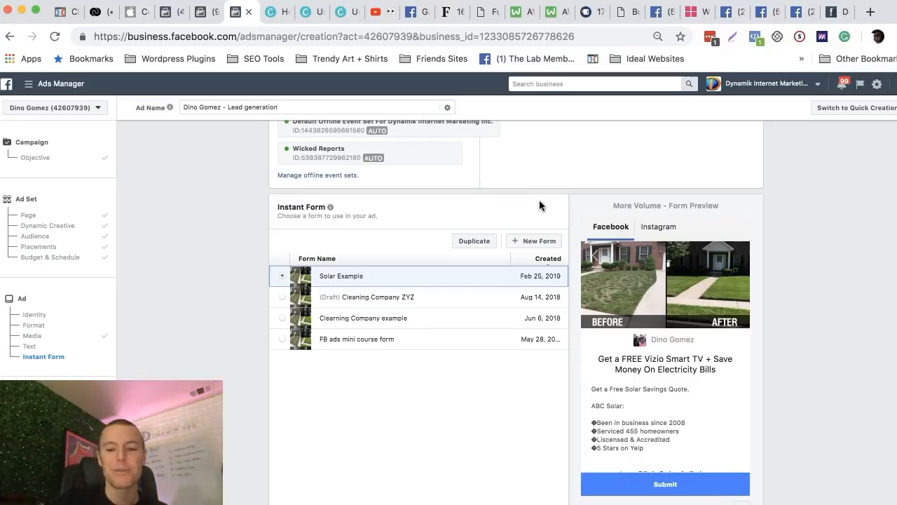
{"action": "left_click", "coordinate": [537, 242]}
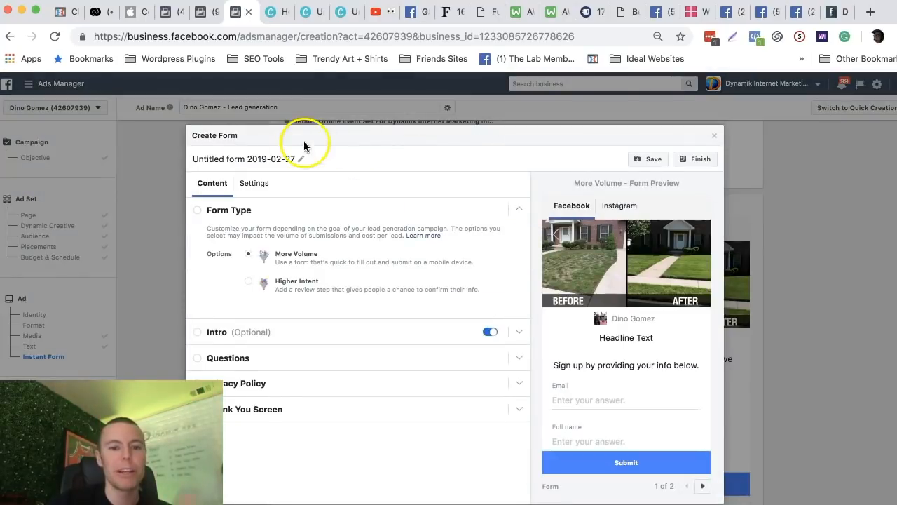
{"action": "left_click_drag", "start_coordinate": [196, 158], "coordinate": [291, 160]}
{"action": "type", "text": "Lawn Care CO"}
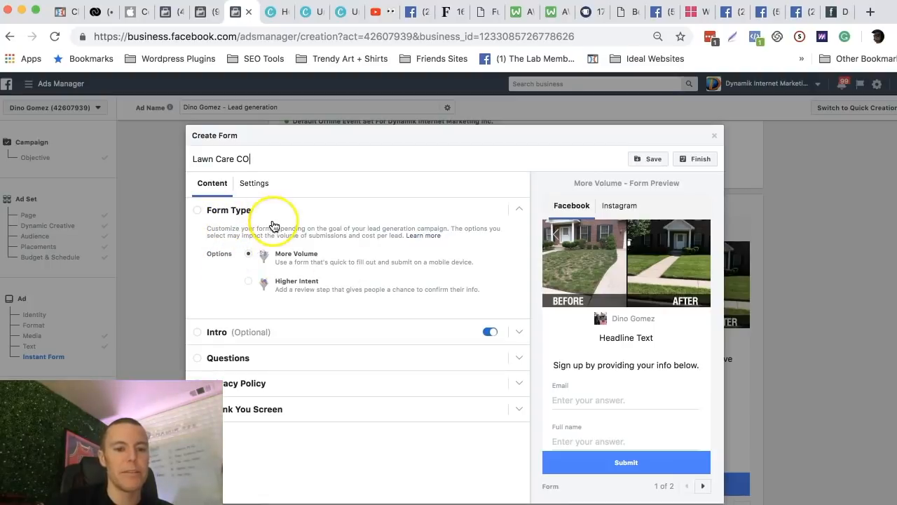
{"action": "left_click_drag", "start_coordinate": [327, 254], "coordinate": [275, 253]}
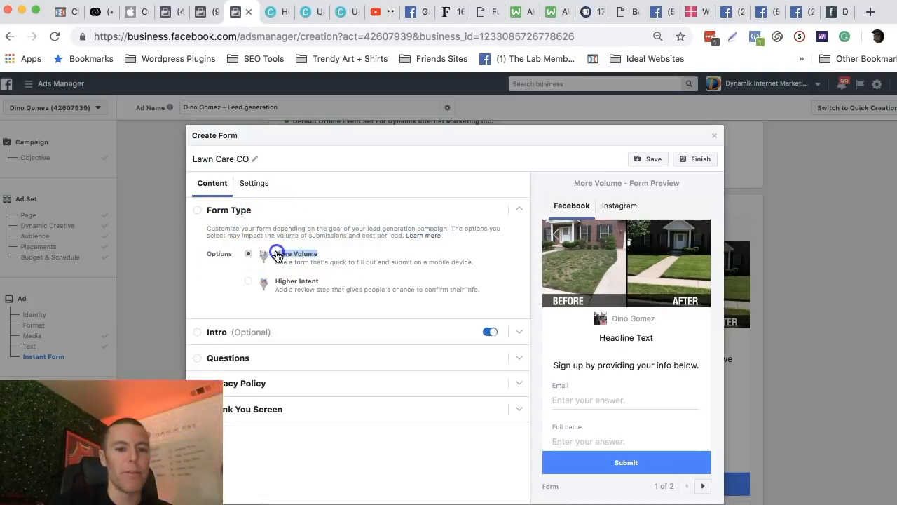
{"action": "scroll", "coordinate": [380, 259], "scroll_direction": "down", "scroll_amount": 1}
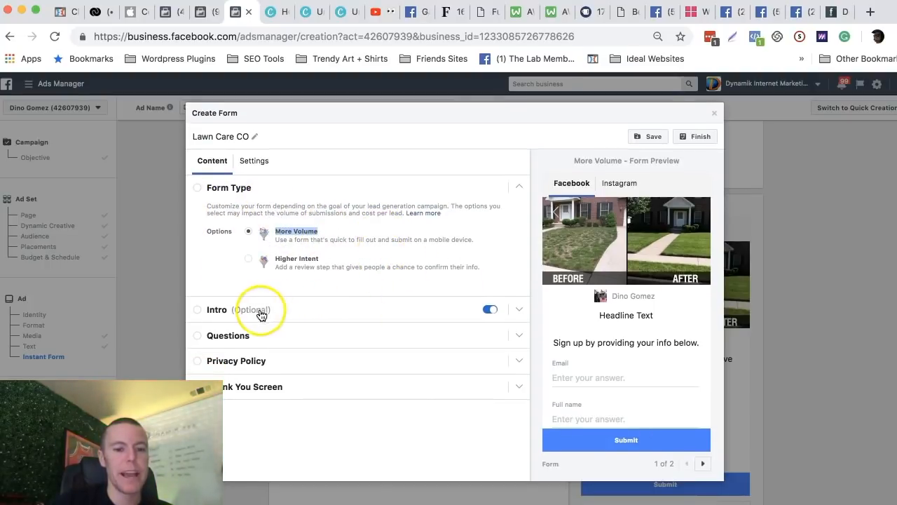
Set the form's intro headline to "Take Back Saturday, Increase Home Value, This Week only".
{"action": "left_click", "coordinate": [518, 308]}
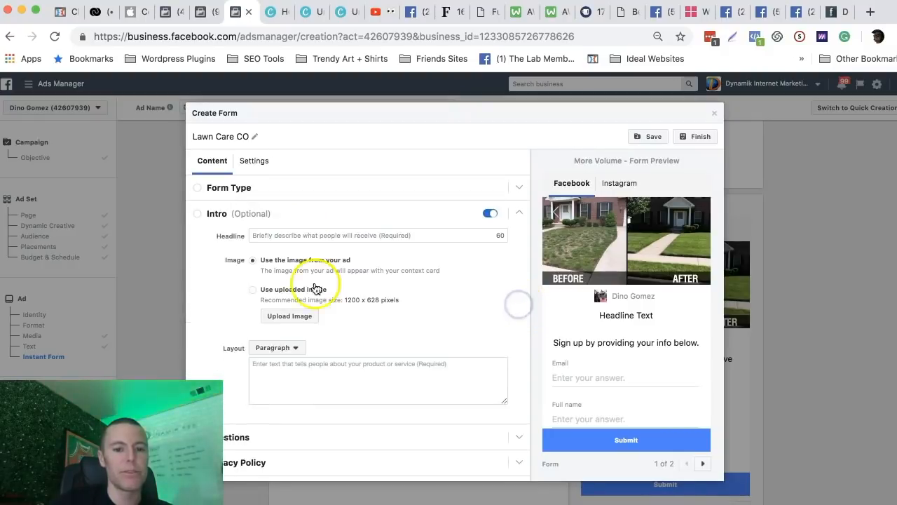
{"action": "left_click", "coordinate": [276, 235]}
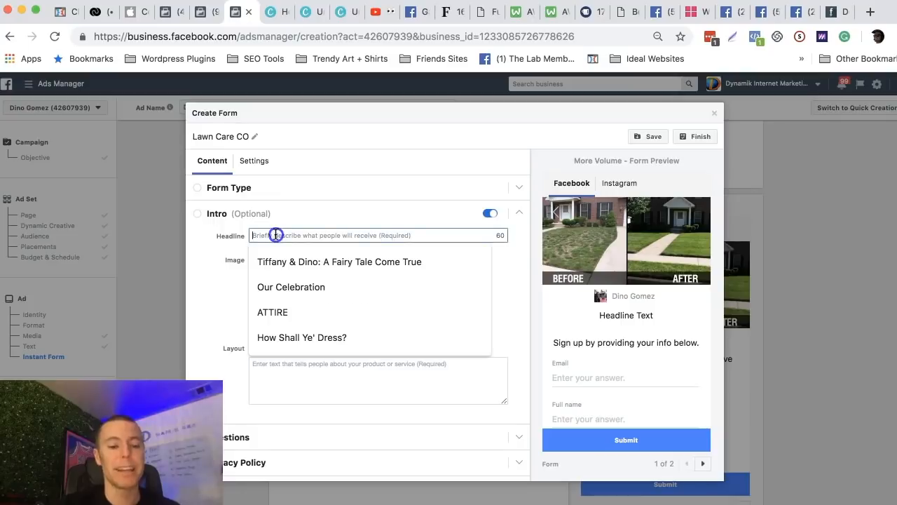
{"action": "left_click", "coordinate": [304, 212]}
{"action": "left_click", "coordinate": [312, 209]}
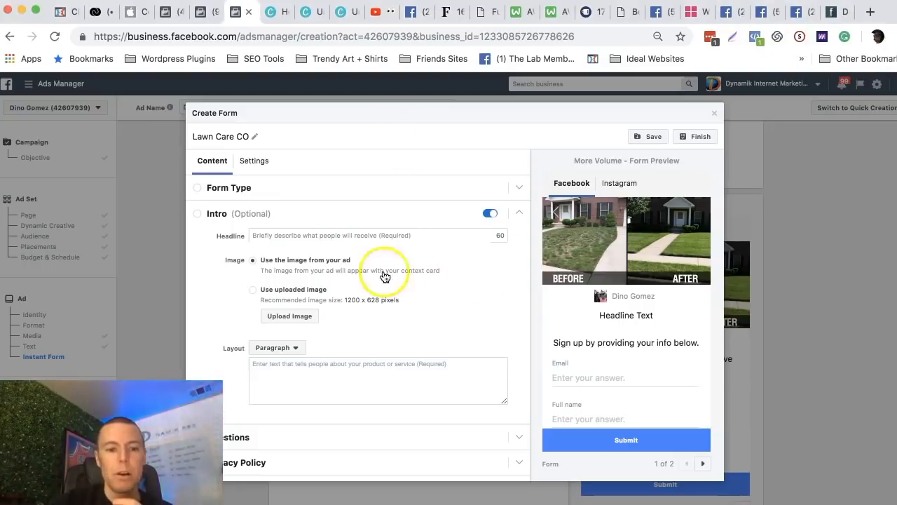
{"action": "left_click", "coordinate": [277, 235]}
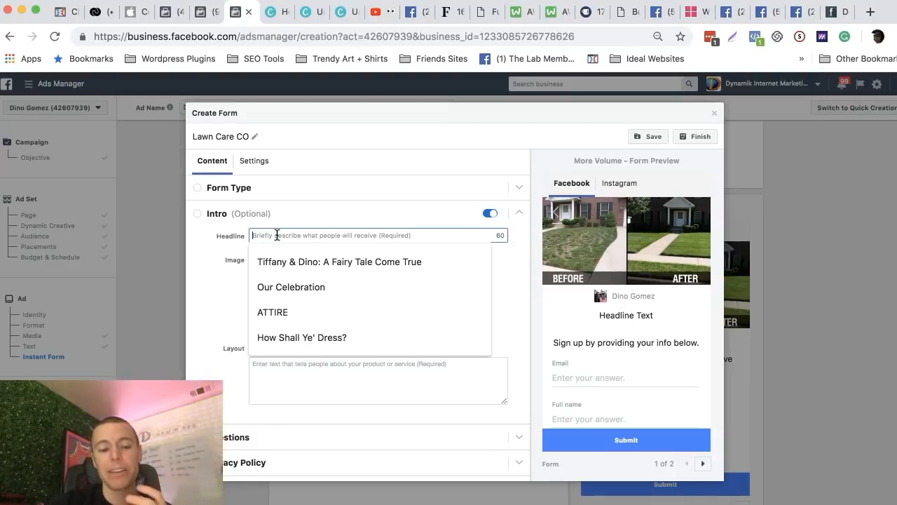
{"action": "type", "text": "Ta"}
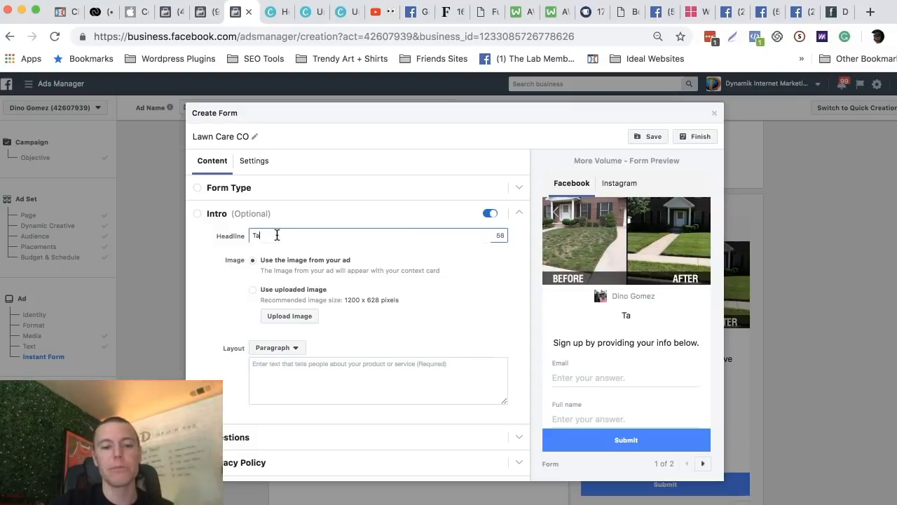
{"action": "type", "text": "ke Back Sat"}
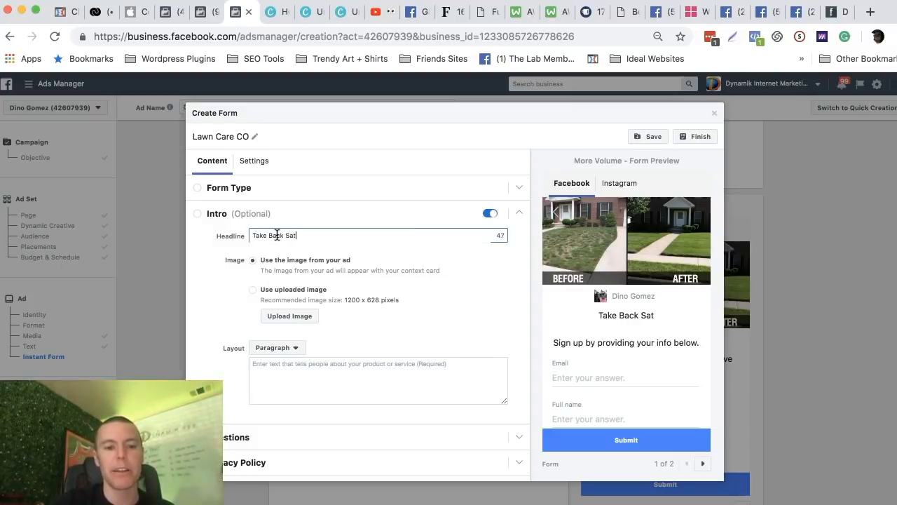
{"action": "type", "text": "urday, "}
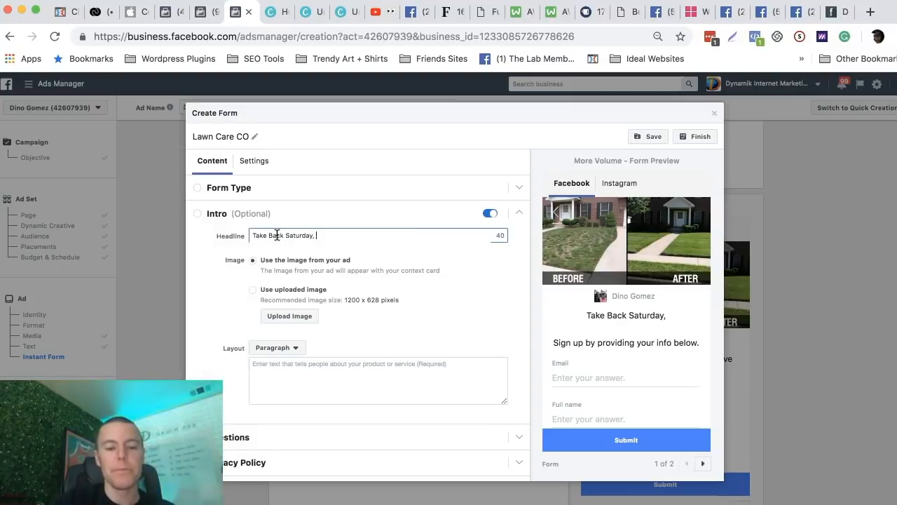
{"action": "type", "text": "Increase Home Value, "}
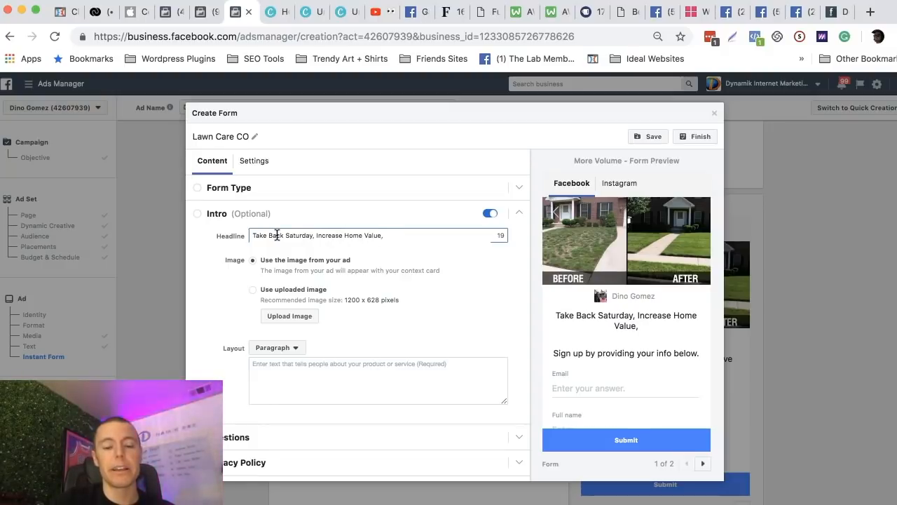
{"action": "type", "text": "This Week"}
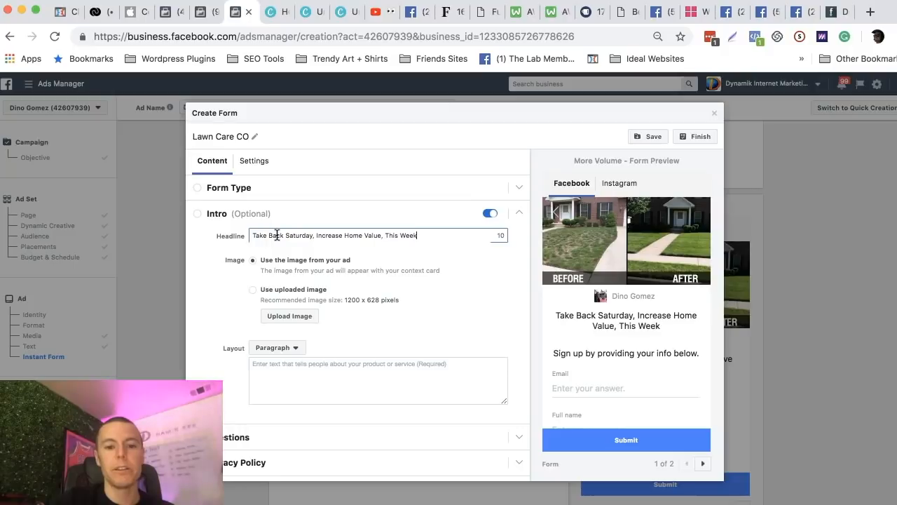
{"action": "type", "text": " only"}
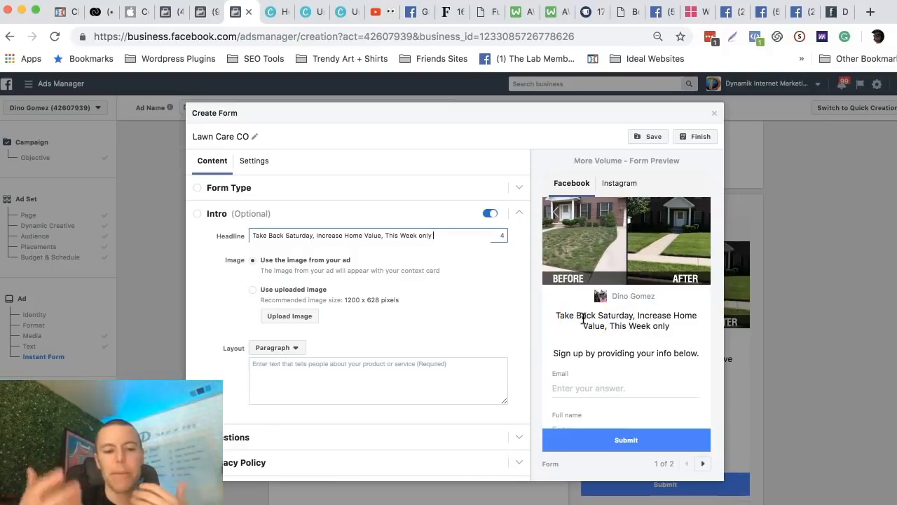
{"action": "left_click", "coordinate": [481, 273]}
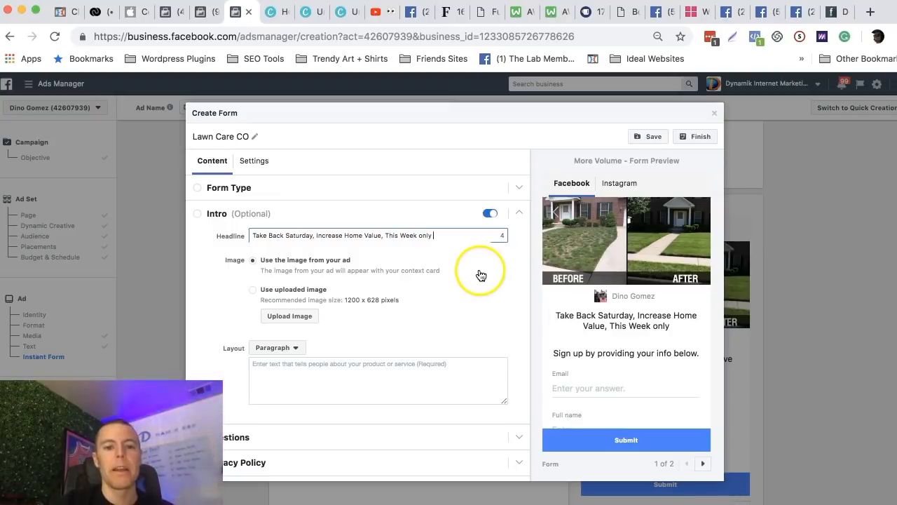
Begin the form's intro paragraph with the lines "-25 Years In Business" and "-Serviced 2344 homes in San Diego".
{"action": "scroll", "coordinate": [290, 287], "scroll_direction": "down", "scroll_amount": 1}
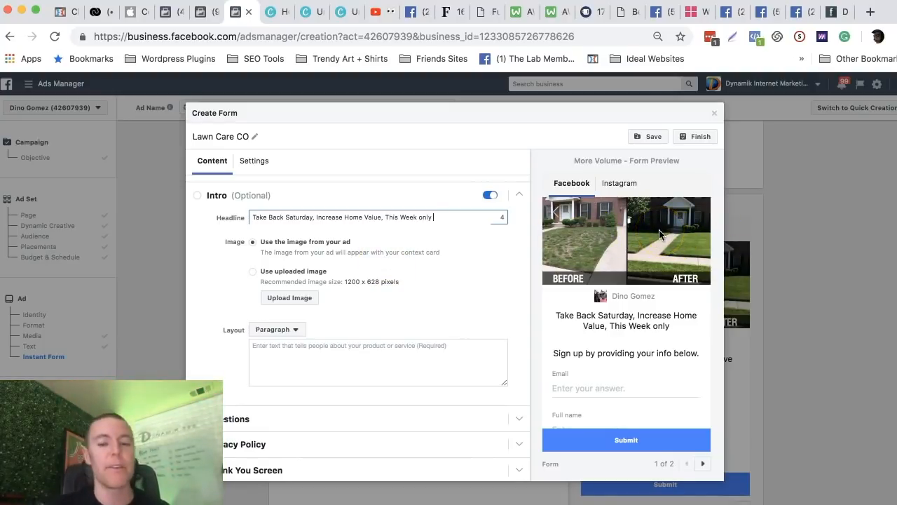
{"action": "scroll", "coordinate": [314, 250], "scroll_direction": "down", "scroll_amount": 1}
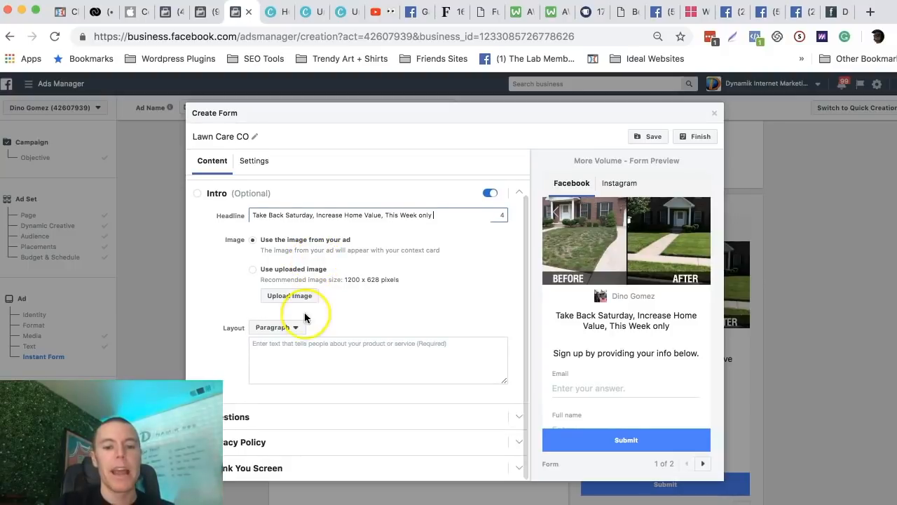
{"action": "left_click", "coordinate": [267, 348]}
{"action": "scroll", "coordinate": [358, 321], "scroll_direction": "down", "scroll_amount": 1}
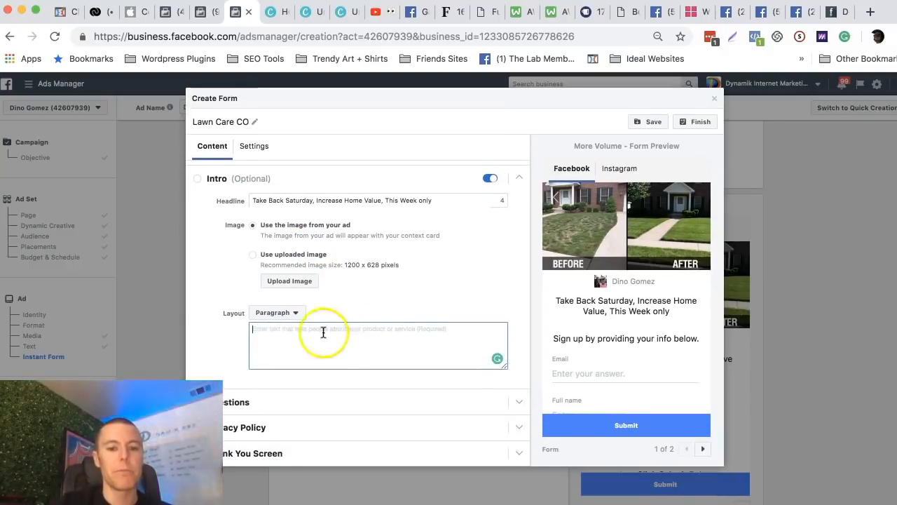
{"action": "left_click", "coordinate": [284, 338]}
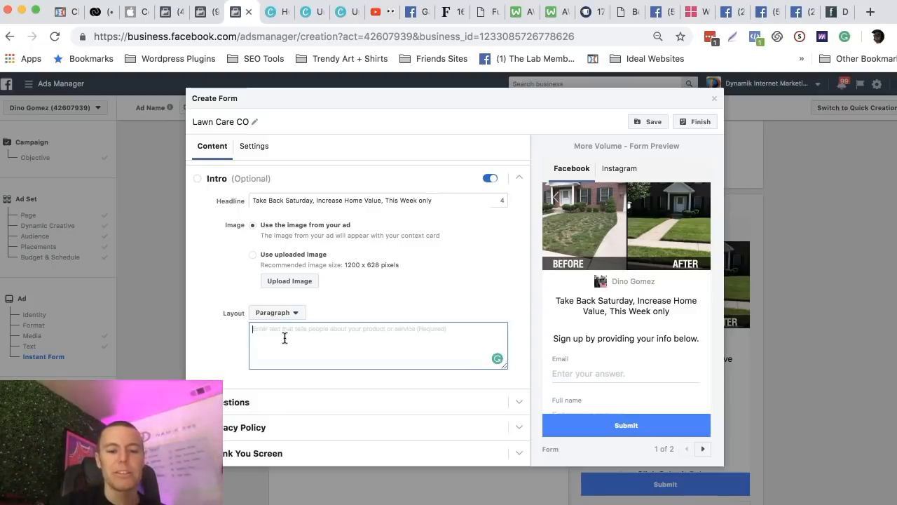
{"action": "type", "text": "-"}
{"action": "left_click", "coordinate": [306, 339]}
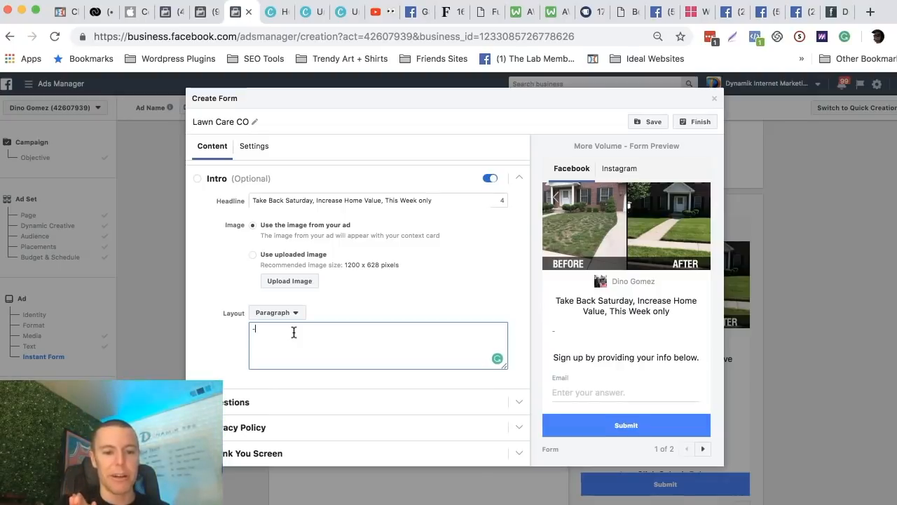
{"action": "type", "text": "Years In Bu"}
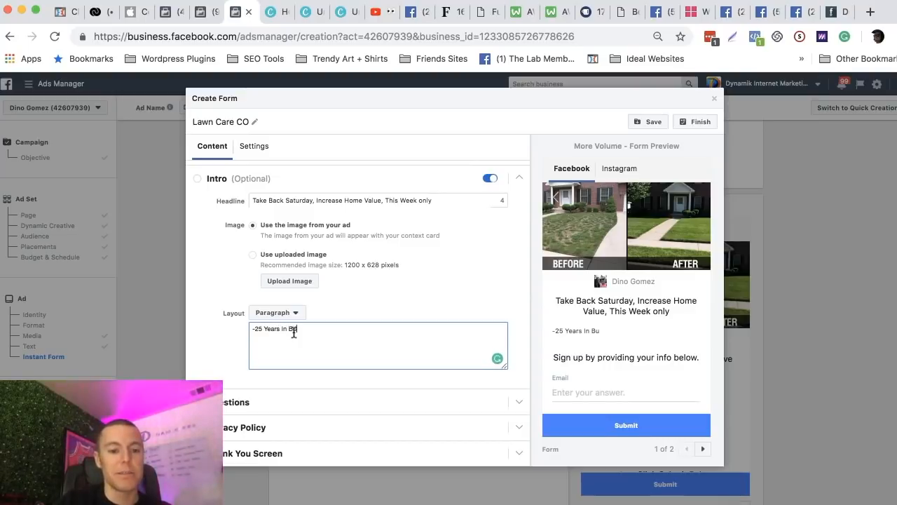
{"action": "type", "text": "-"}
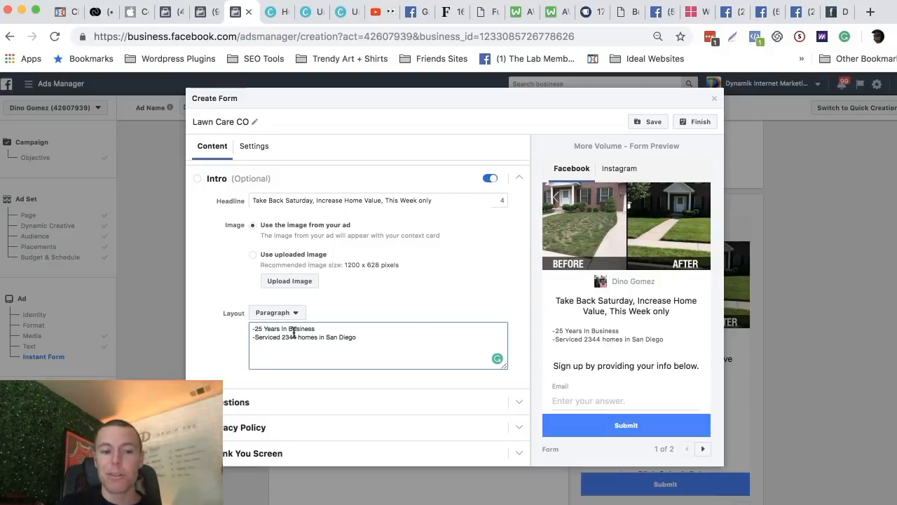
Add the lines "-5 Star Rating on Home Advisor" and "-Licensed and Accredited" to the intro paragraph, correcting the spelling of "Licensed".
{"action": "key", "text": "Return"}
{"action": "type", "text": "-5 Star"}
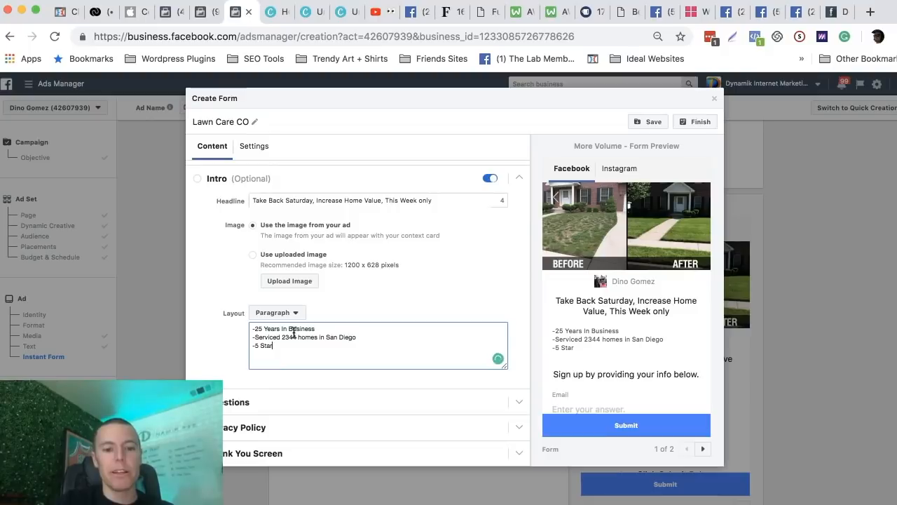
{"action": "type", "text": " Rating on Home A"}
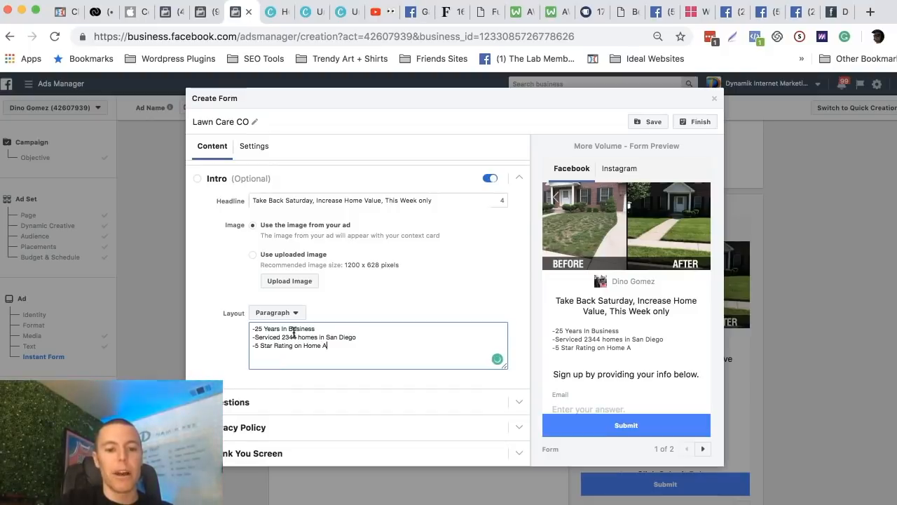
{"action": "type", "text": "dvisor -Liscensed and Acc"}
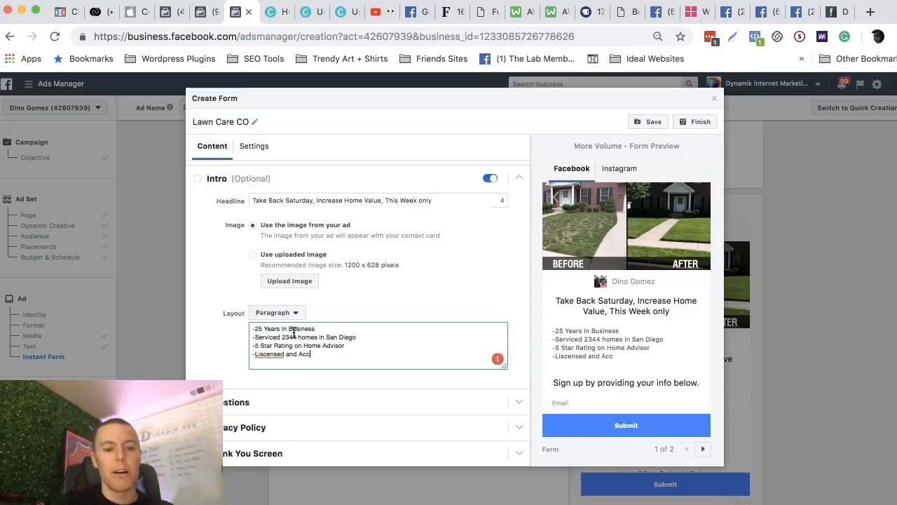
{"action": "type", "text": "-"}
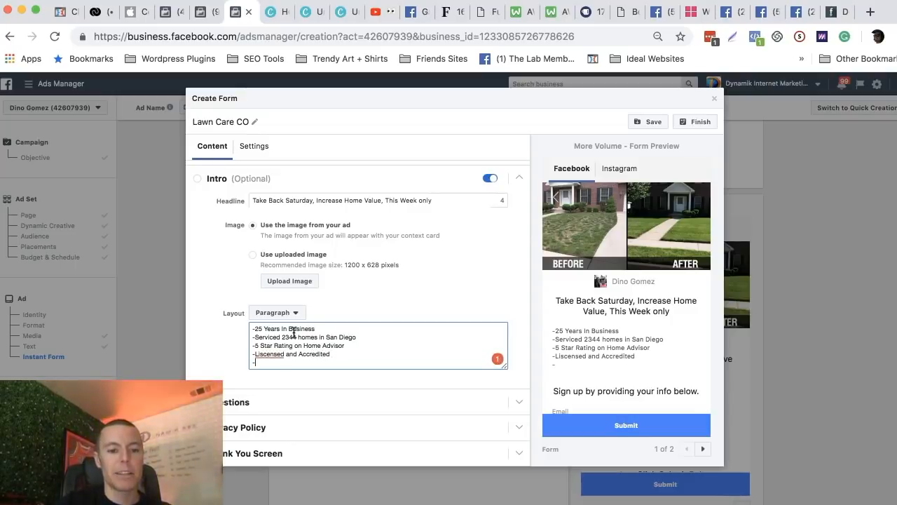
{"action": "mouse_move", "coordinate": [270, 350]}
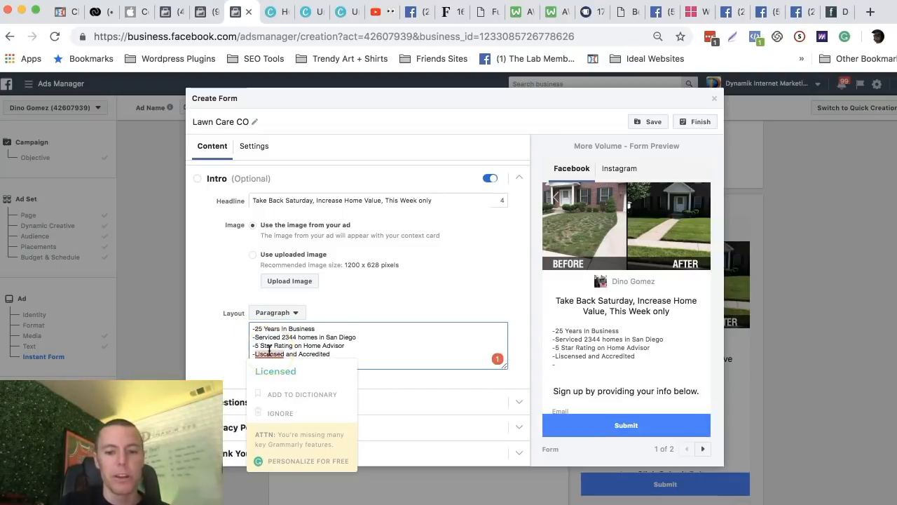
{"action": "left_click", "coordinate": [274, 371]}
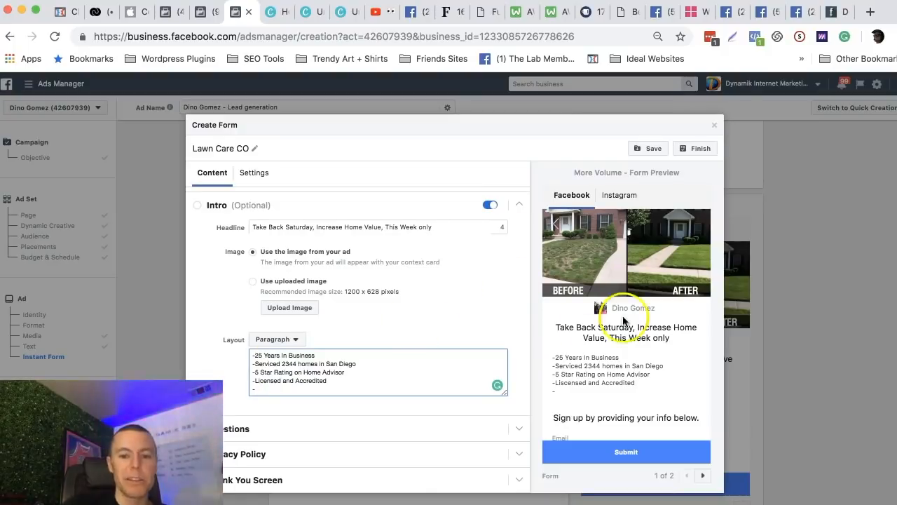
Check the intro text in the form preview and remove the stray dash on the paragraph's last line.
{"action": "scroll", "coordinate": [643, 299], "scroll_direction": "down", "scroll_amount": 1}
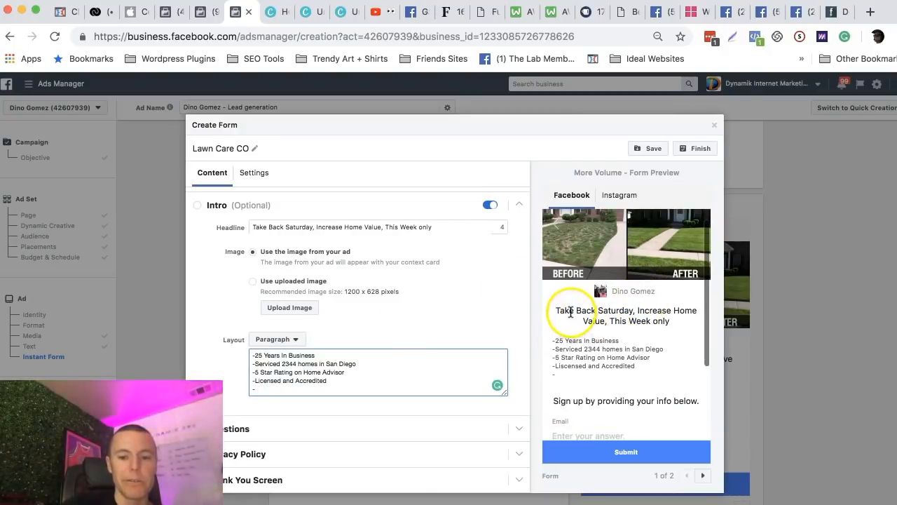
{"action": "left_click_drag", "start_coordinate": [570, 313], "coordinate": [624, 317]}
{"action": "left_click", "coordinate": [610, 318]}
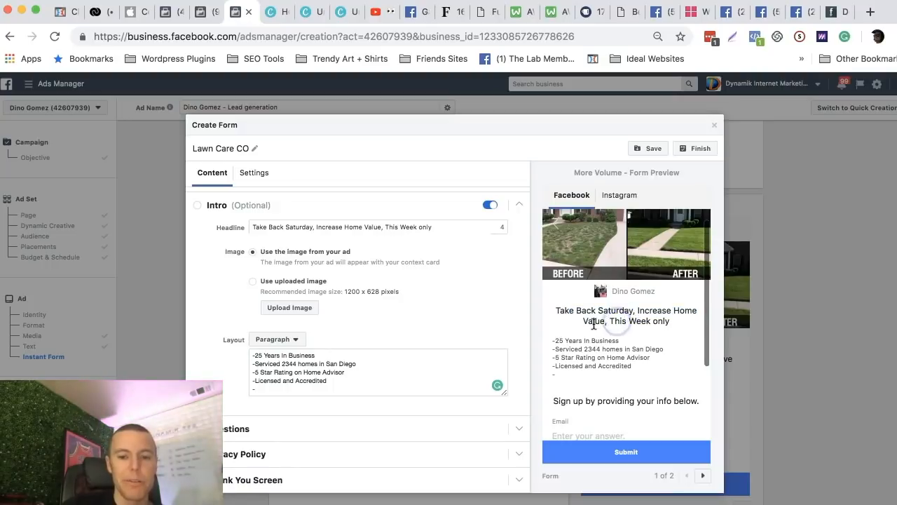
{"action": "left_click_drag", "start_coordinate": [619, 340], "coordinate": [555, 358]}
{"action": "left_click_drag", "start_coordinate": [615, 364], "coordinate": [586, 363]}
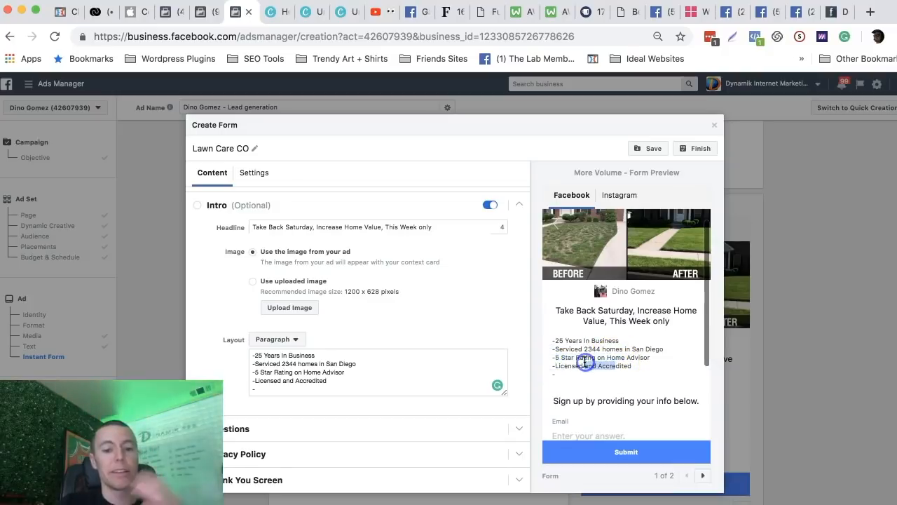
{"action": "left_click", "coordinate": [266, 390]}
{"action": "key", "text": "BackSpace"}
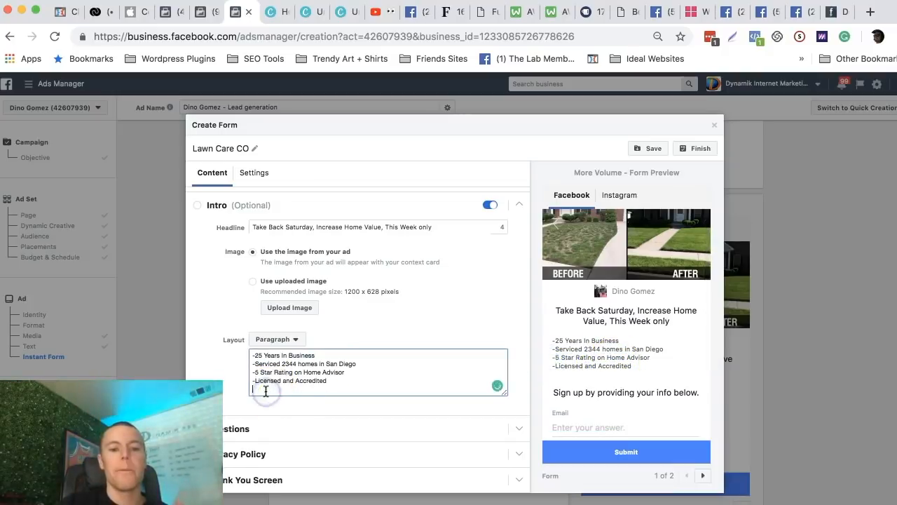
Insert the heading line "About Lawe Care Co:" above the intro paragraph's list, separated by a blank line.
{"action": "left_click", "coordinate": [253, 358]}
{"action": "key", "text": "Return"}
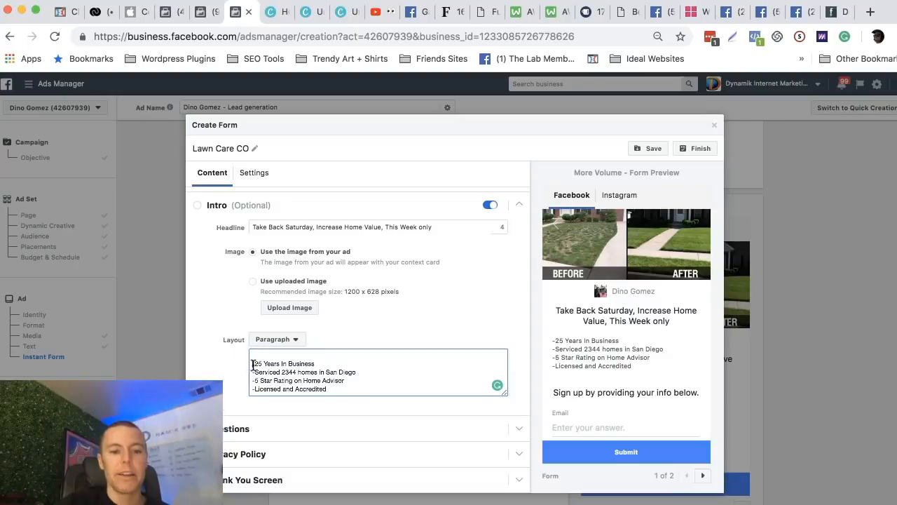
{"action": "key", "text": "Return"}
{"action": "left_click", "coordinate": [263, 356]}
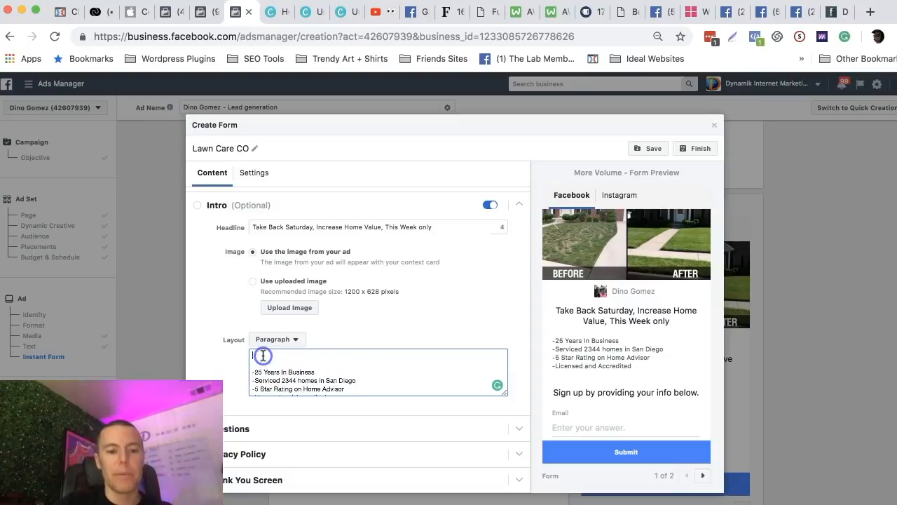
{"action": "type", "text": "About Law "}
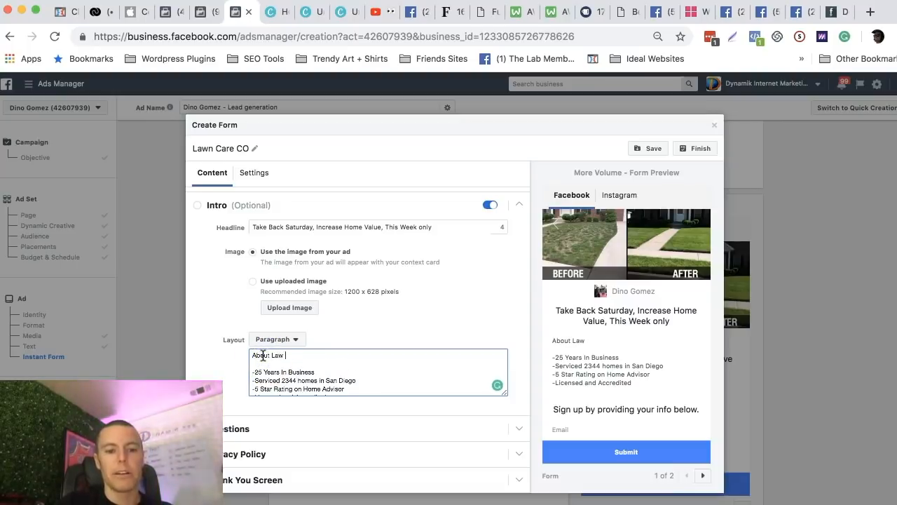
{"action": "type", "text": "e Car "}
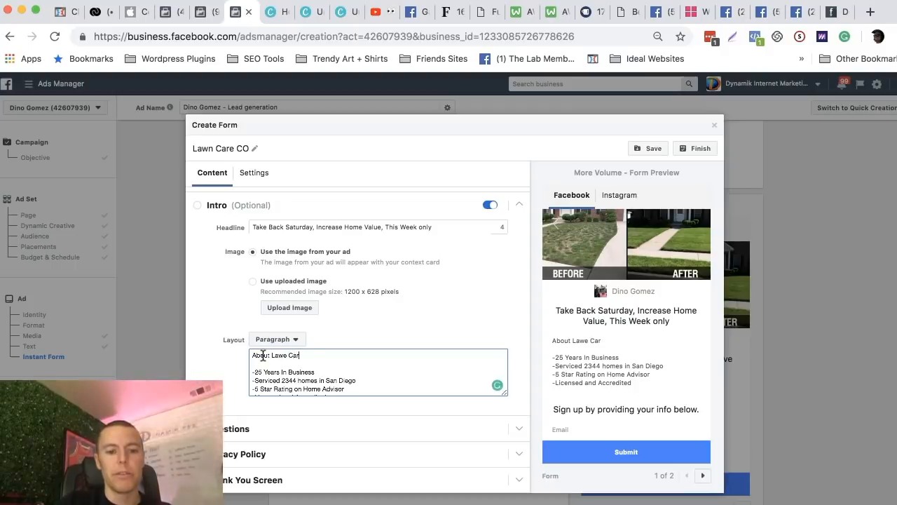
{"action": "type", "text": "e Co:"}
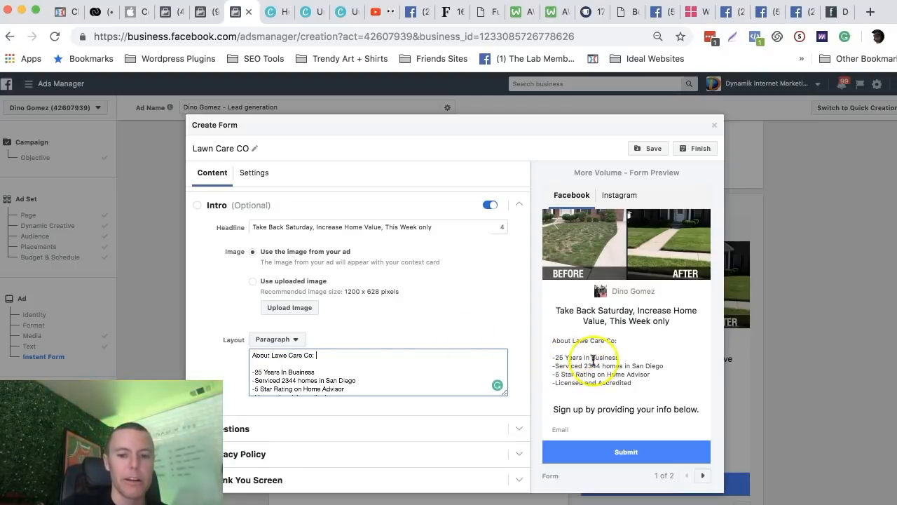
{"action": "scroll", "coordinate": [321, 272], "scroll_direction": "down", "scroll_amount": 1}
{"action": "scroll", "coordinate": [381, 299], "scroll_direction": "up", "scroll_amount": 1}
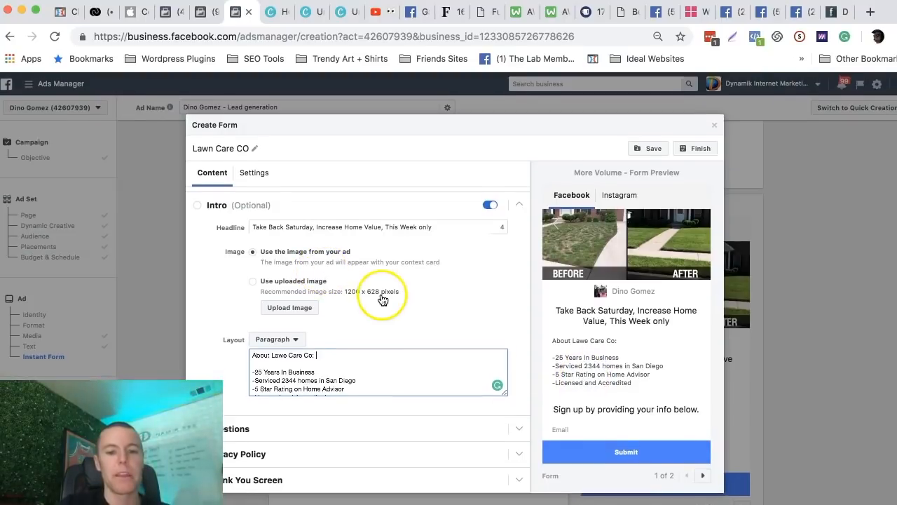
{"action": "scroll", "coordinate": [383, 300], "scroll_direction": "down", "scroll_amount": 1}
{"action": "scroll", "coordinate": [382, 300], "scroll_direction": "up", "scroll_amount": 1}
{"action": "scroll", "coordinate": [363, 412], "scroll_direction": "down", "scroll_amount": 1}
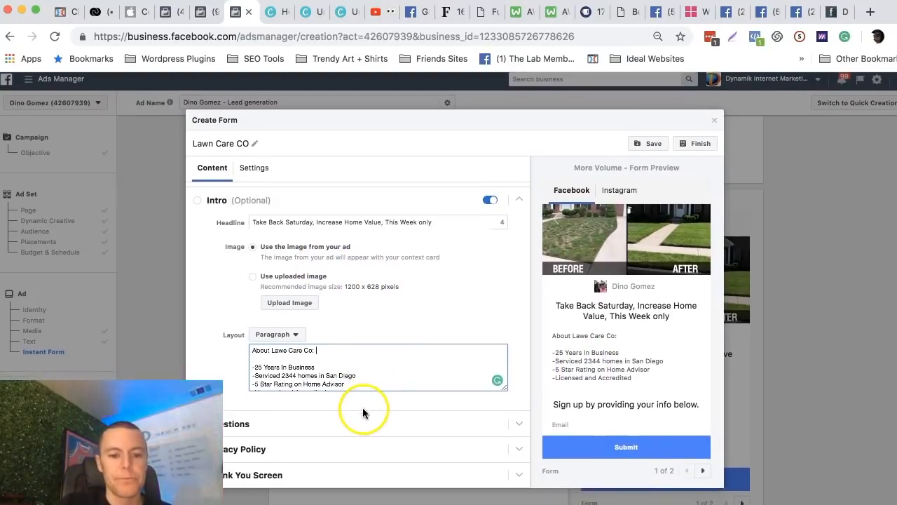
{"action": "scroll", "coordinate": [363, 413], "scroll_direction": "up", "scroll_amount": 1}
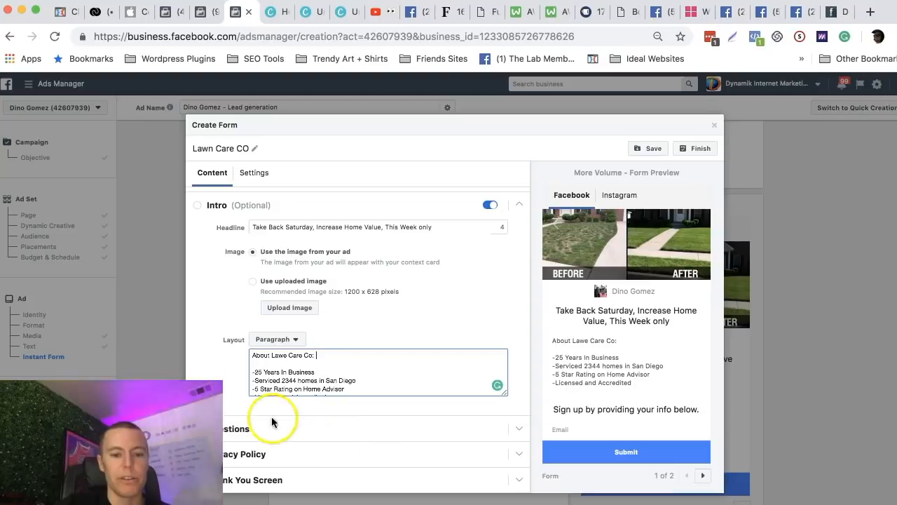
Set the headline of the form's questions section to "Enter Your Info For a Free Quote".
{"action": "left_click", "coordinate": [517, 427]}
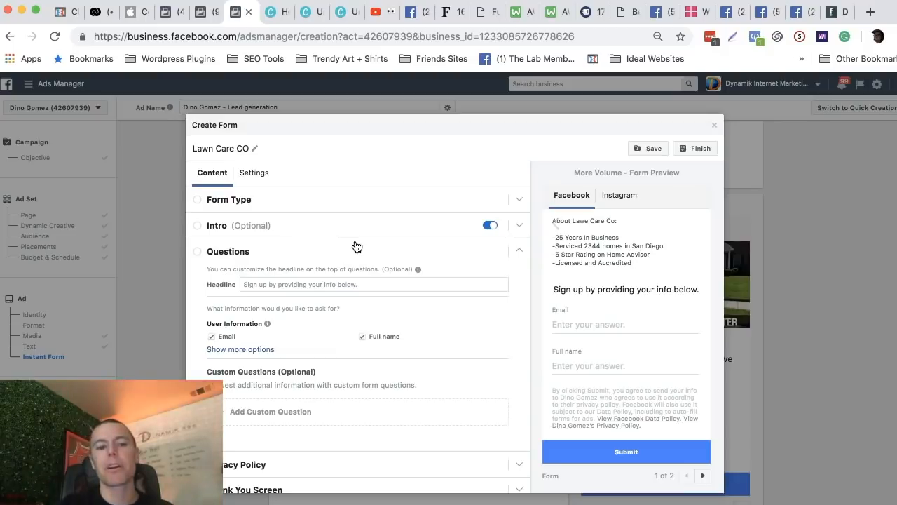
{"action": "left_click", "coordinate": [241, 284]}
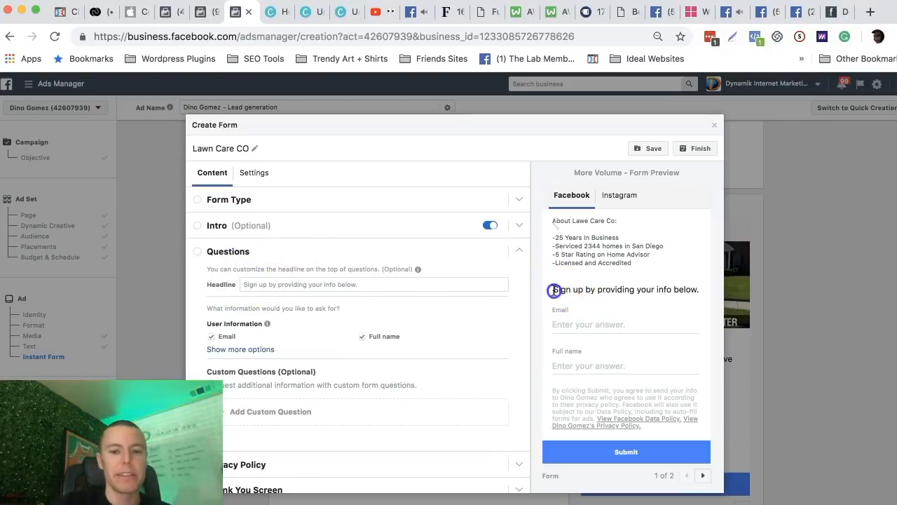
{"action": "left_click_drag", "start_coordinate": [554, 290], "coordinate": [699, 292]}
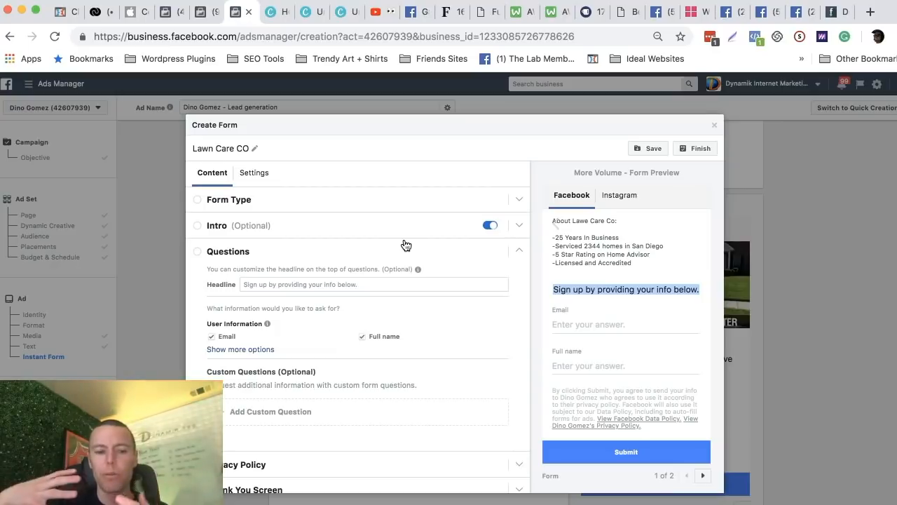
{"action": "left_click", "coordinate": [363, 264]}
{"action": "left_click", "coordinate": [298, 284]}
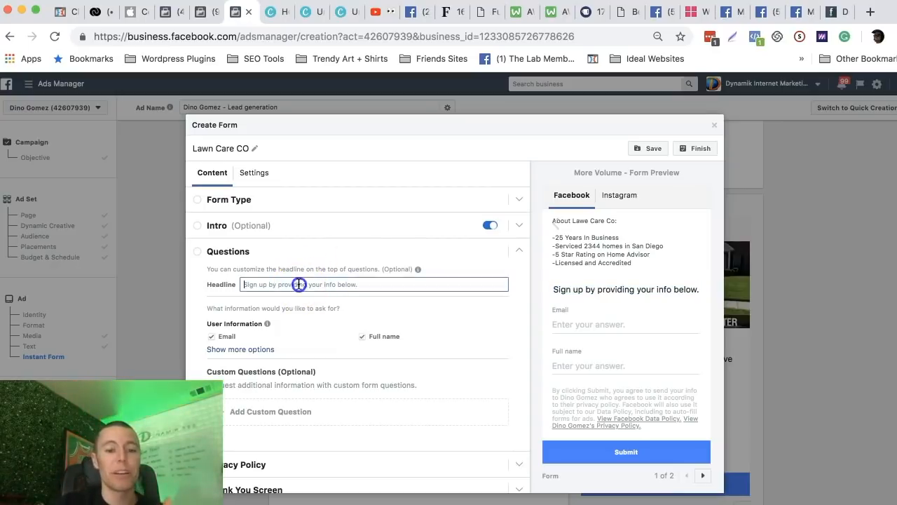
{"action": "type", "text": "Ente"}
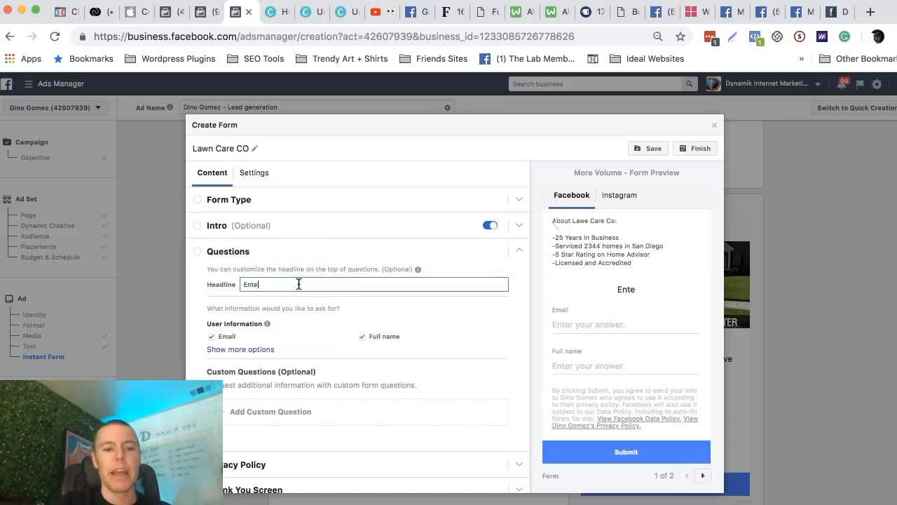
{"action": "type", "text": "r Your Info For"}
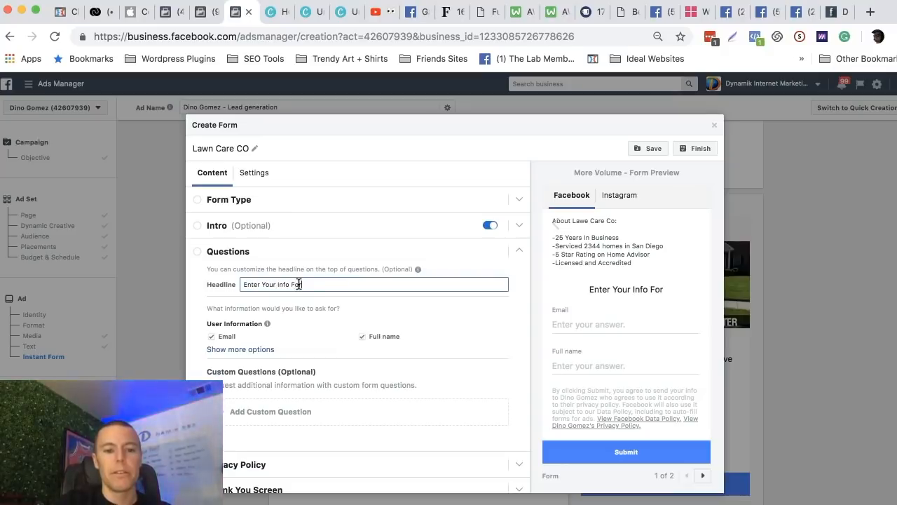
{"action": "type", "text": " a Free Quote"}
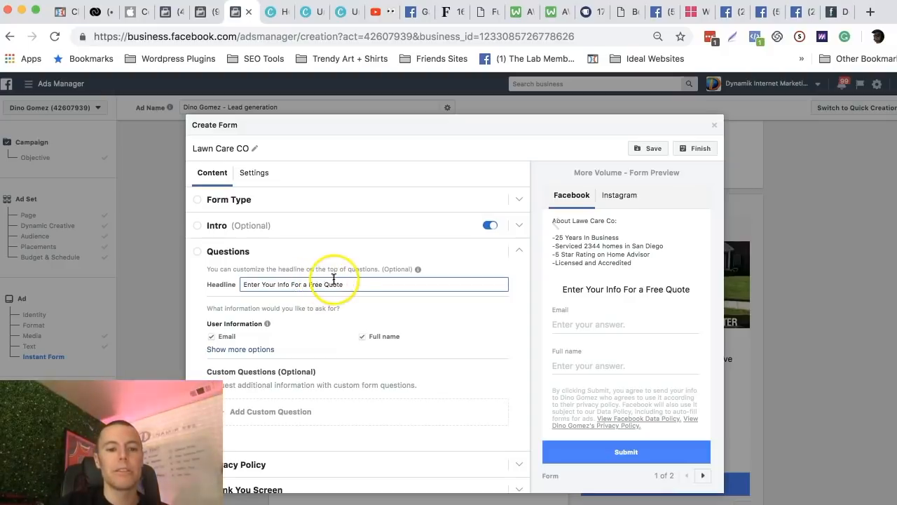
Reword the questions headline to "Enter Your Info For Your Coupon Voucher".
{"action": "left_click_drag", "start_coordinate": [344, 284], "coordinate": [305, 283]}
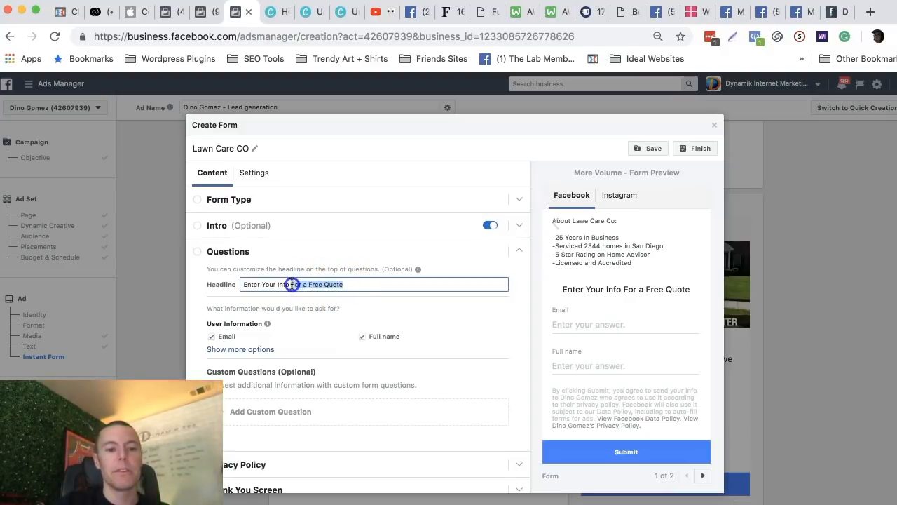
{"action": "type", "text": "Your "}
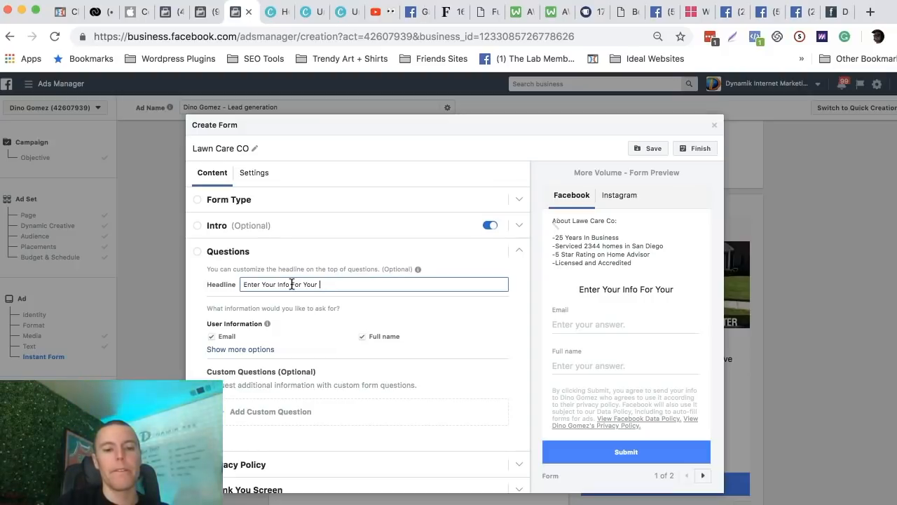
{"action": "type", "text": "Coupon Voucher"}
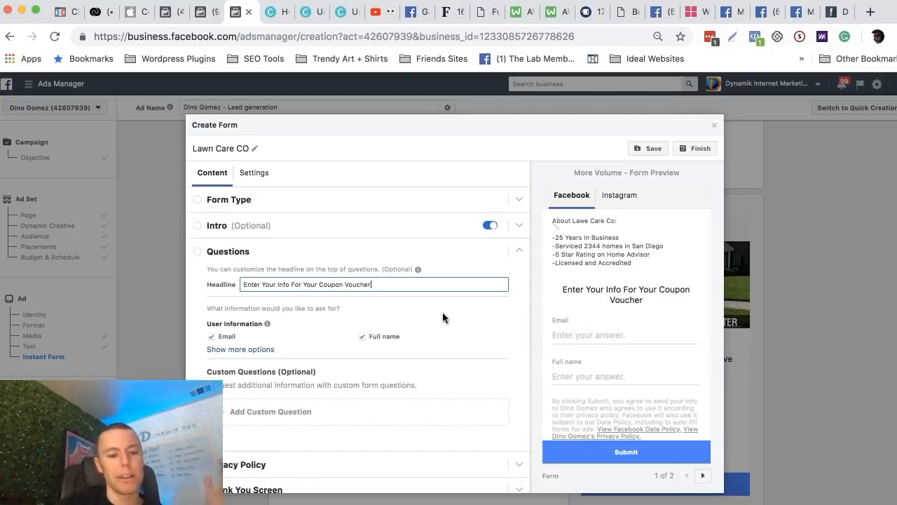
Expand the user information options and add the phone number to the contact details requested by the form.
{"action": "scroll", "coordinate": [369, 316], "scroll_direction": "down", "scroll_amount": 1}
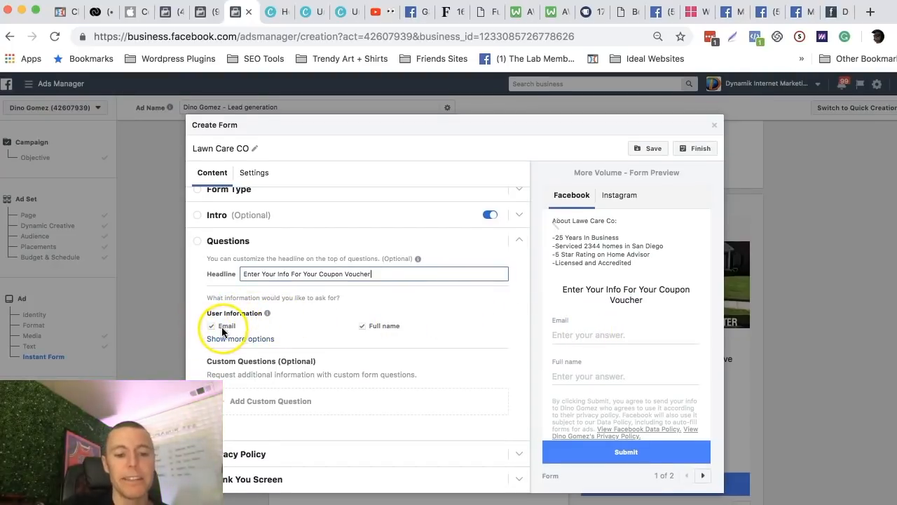
{"action": "left_click", "coordinate": [256, 340]}
{"action": "scroll", "coordinate": [307, 335], "scroll_direction": "down", "scroll_amount": 1}
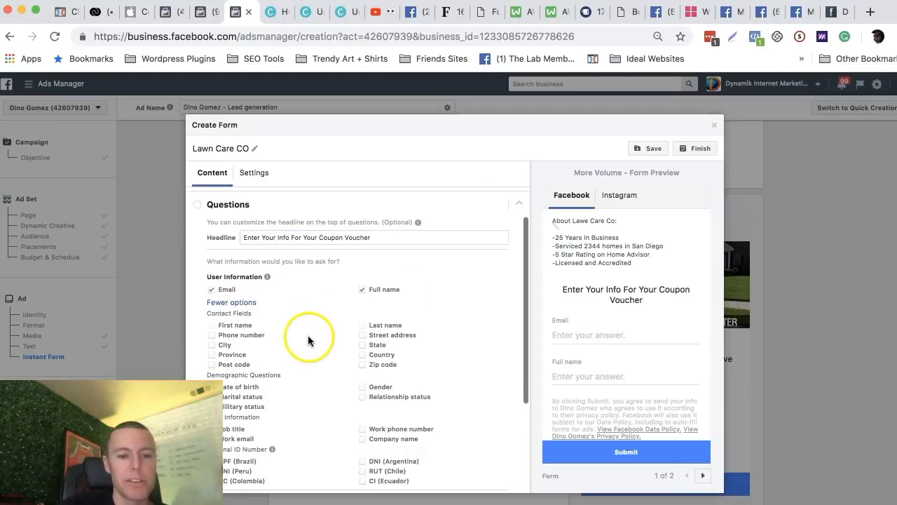
{"action": "left_click", "coordinate": [211, 336]}
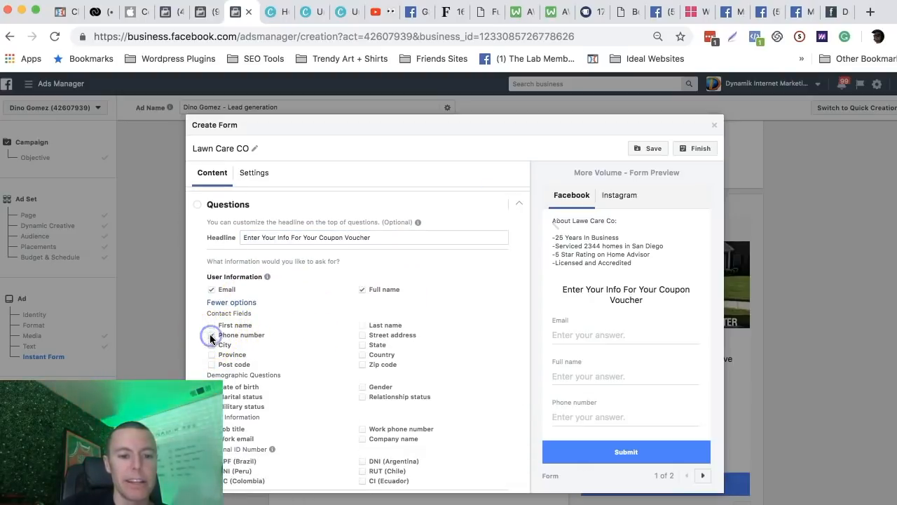
{"action": "scroll", "coordinate": [313, 315], "scroll_direction": "down", "scroll_amount": 3}
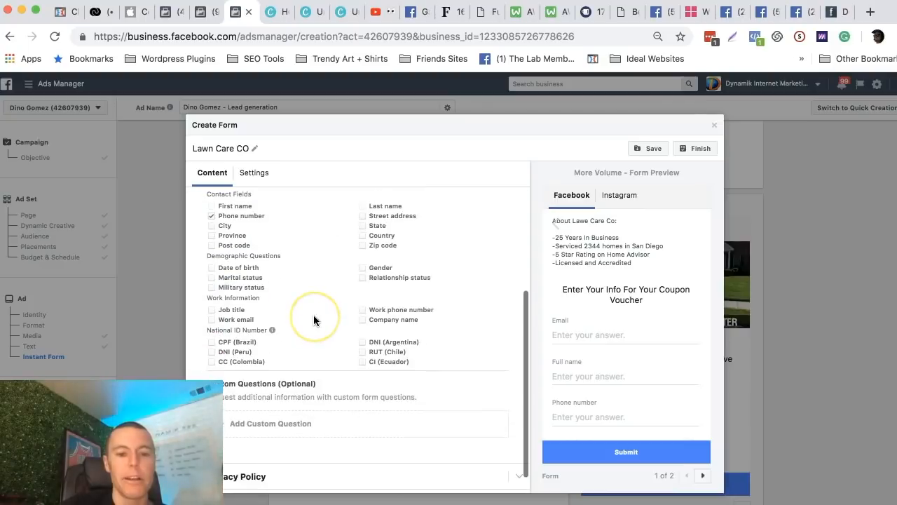
{"action": "scroll", "coordinate": [313, 315], "scroll_direction": "up", "scroll_amount": 2}
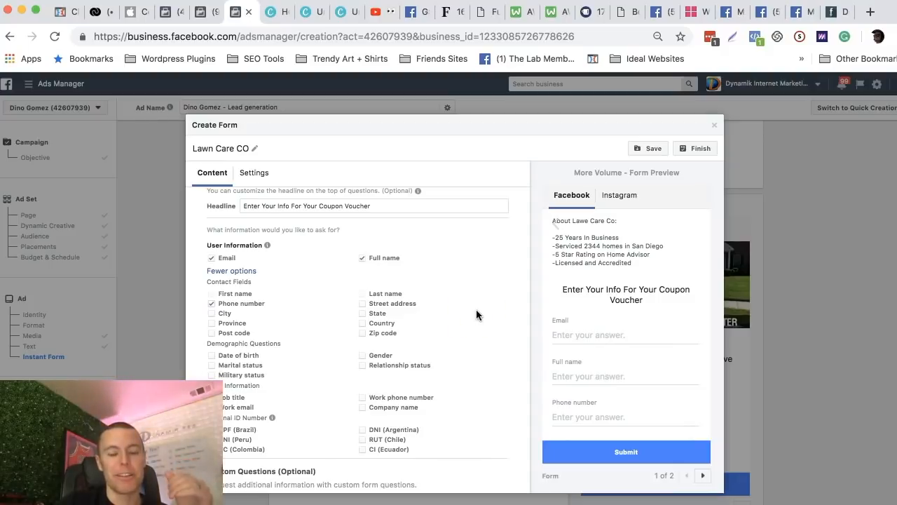
{"action": "scroll", "coordinate": [585, 280], "scroll_direction": "up", "scroll_amount": 3}
{"action": "scroll", "coordinate": [589, 283], "scroll_direction": "up", "scroll_amount": 1}
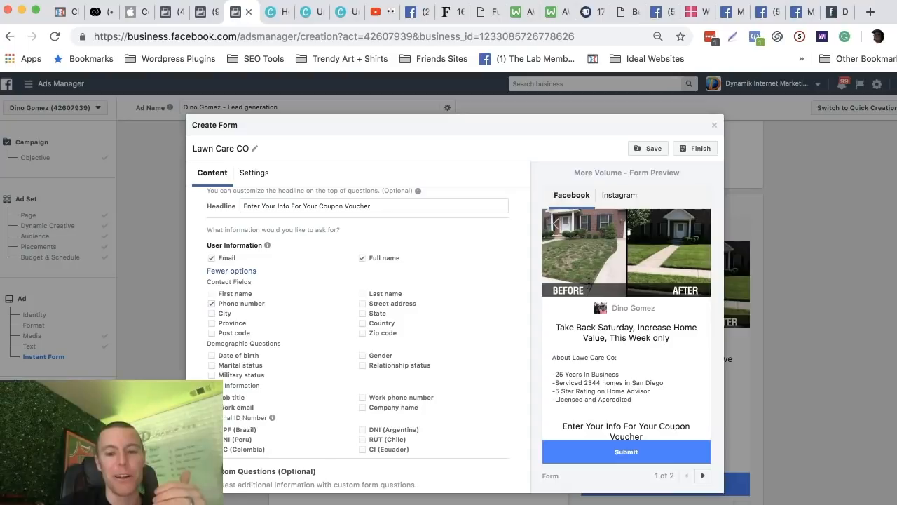
{"action": "scroll", "coordinate": [564, 242], "scroll_direction": "down", "scroll_amount": 1}
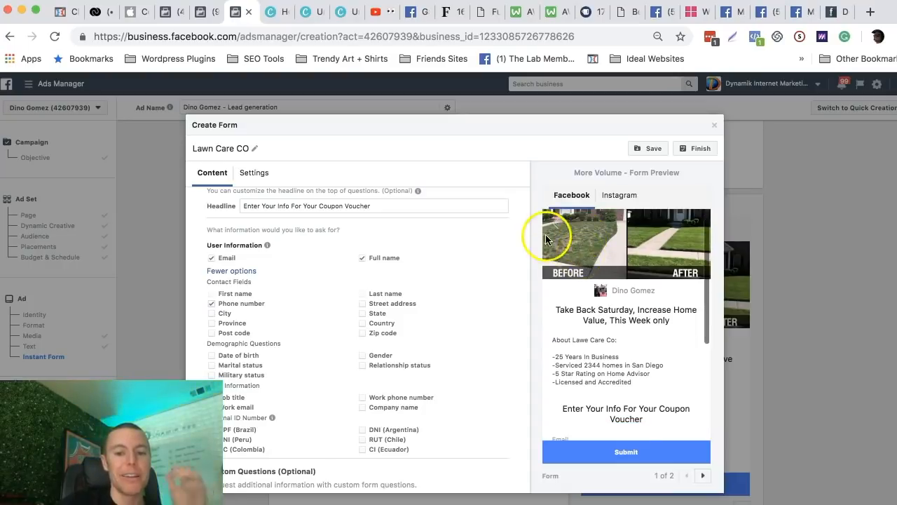
Review the contact fields and disclaimer in the form preview and the optional custom questions area.
{"action": "scroll", "coordinate": [636, 330], "scroll_direction": "down", "scroll_amount": 5}
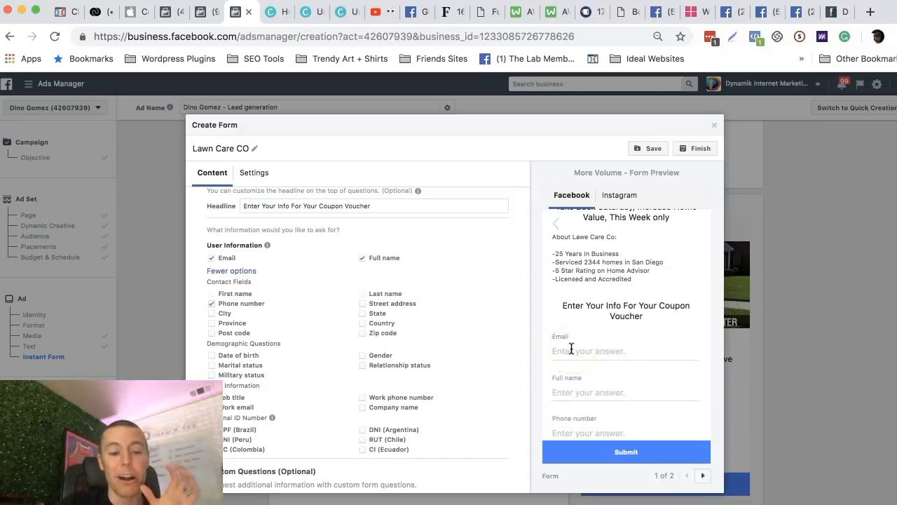
{"action": "scroll", "coordinate": [580, 311], "scroll_direction": "down", "scroll_amount": 3}
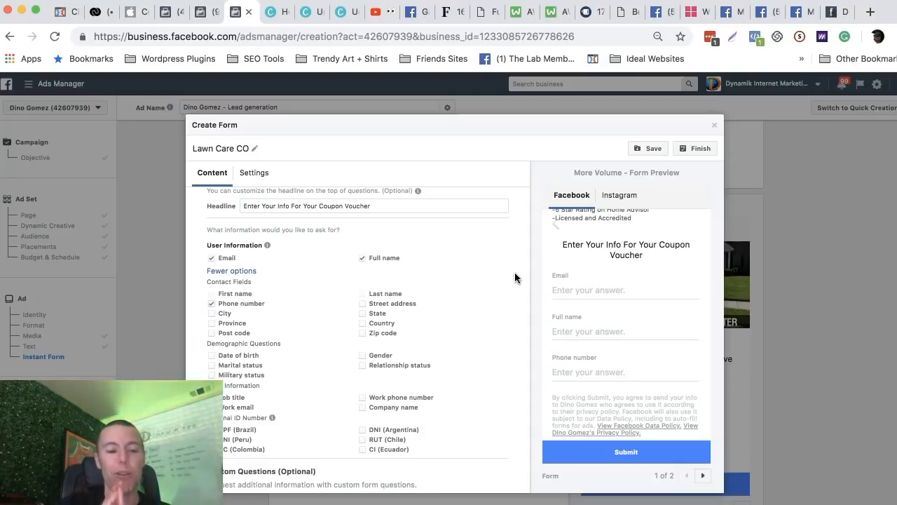
{"action": "scroll", "coordinate": [442, 249], "scroll_direction": "down", "scroll_amount": 3}
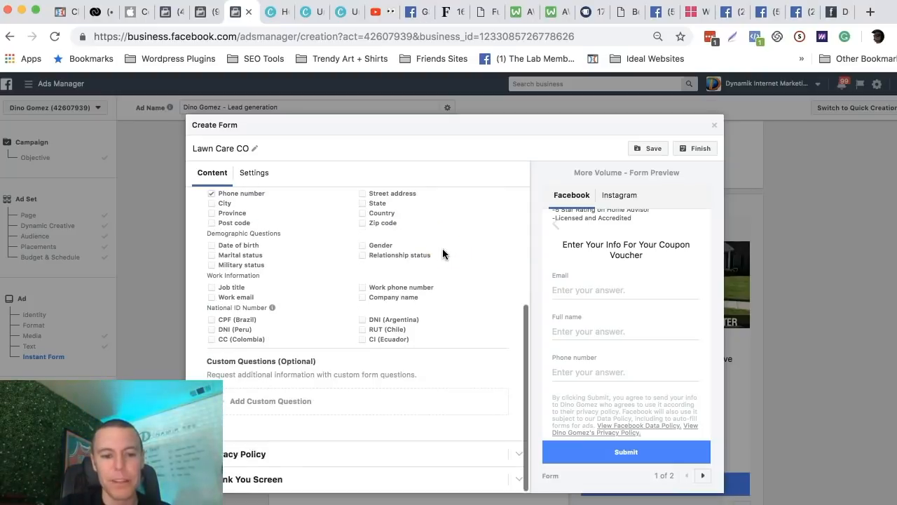
{"action": "left_click", "coordinate": [324, 412]}
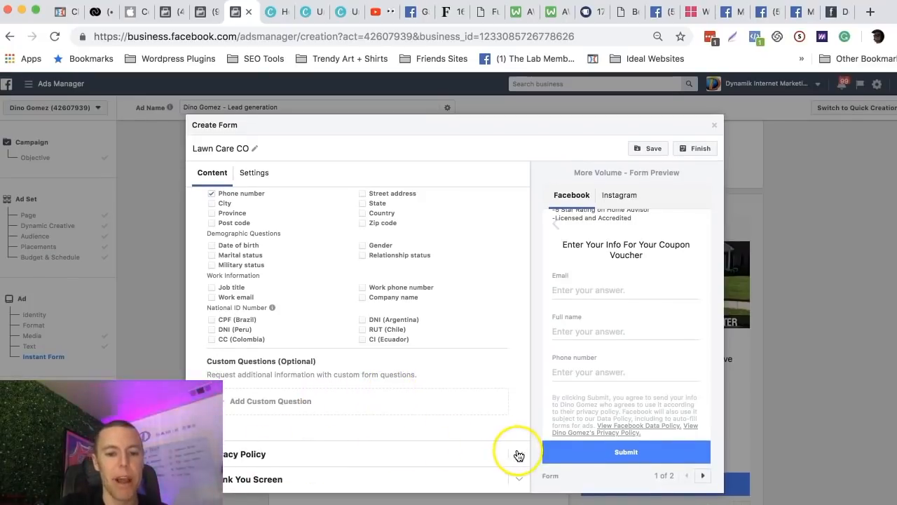
Open the form's Privacy Policy section at its required link URL.
{"action": "left_click", "coordinate": [518, 456]}
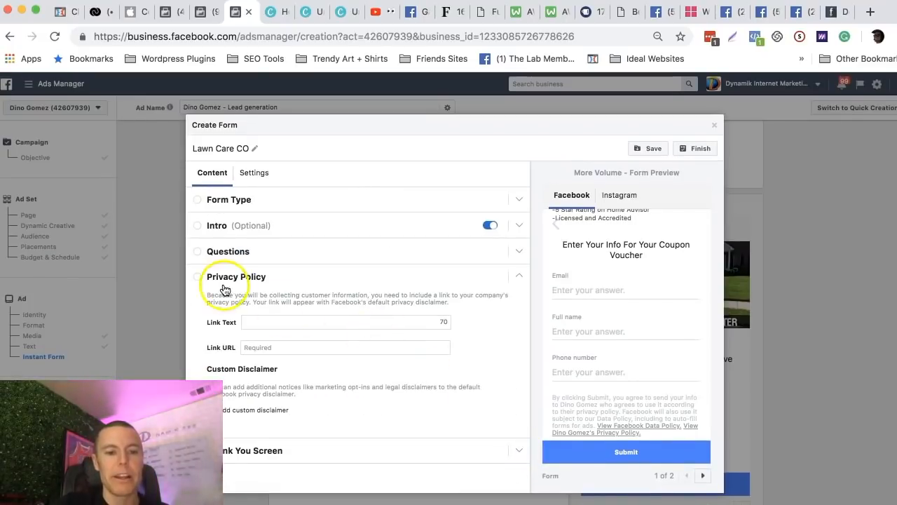
{"action": "left_click", "coordinate": [275, 321]}
{"action": "left_click", "coordinate": [257, 348]}
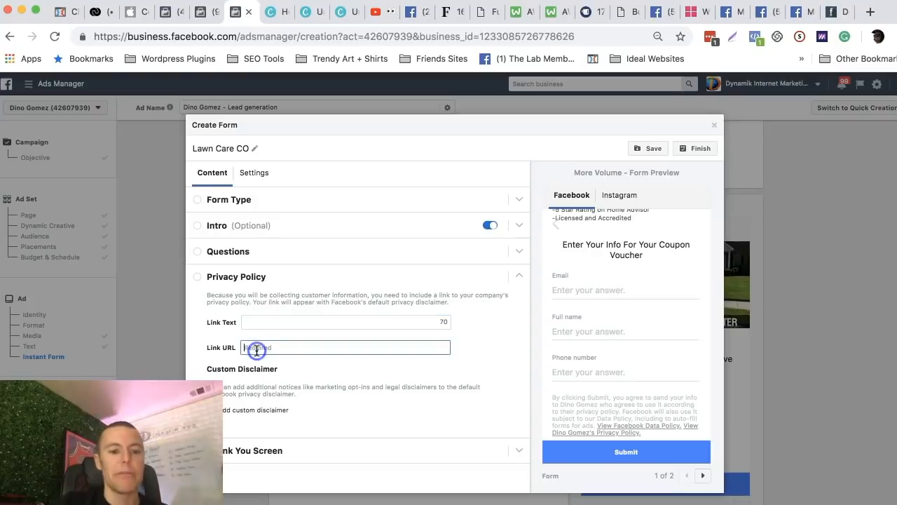
Copy the address of the contact page on the Newman Replacement Windows website.
{"action": "left_click", "coordinate": [692, 12]}
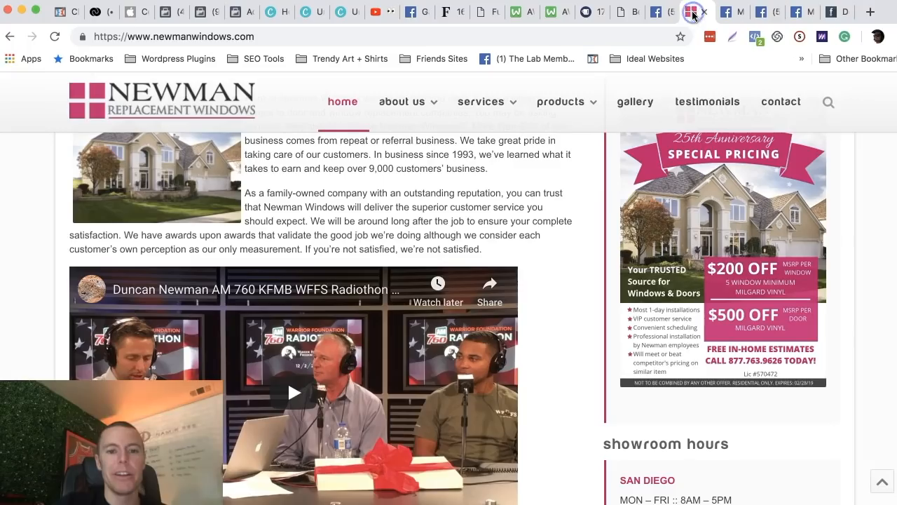
{"action": "scroll", "coordinate": [512, 245], "scroll_direction": "down", "scroll_amount": 10}
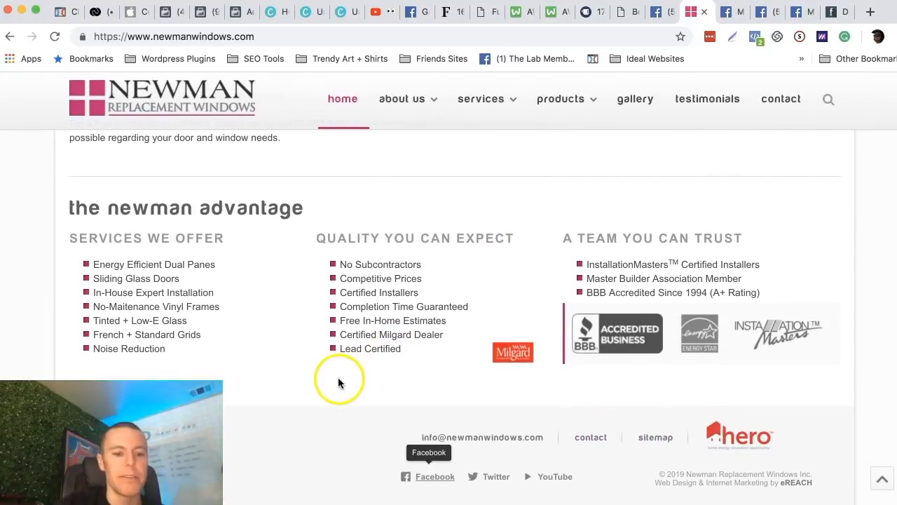
{"action": "left_click", "coordinate": [592, 441]}
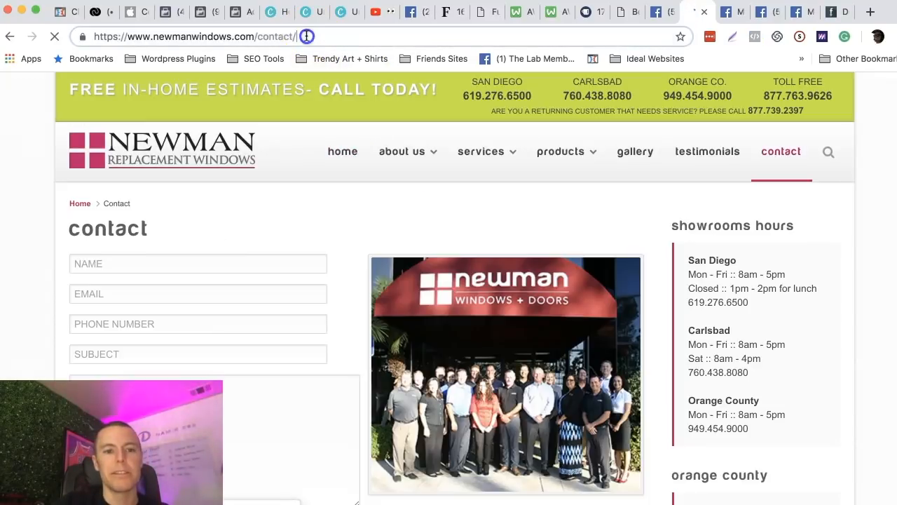
{"action": "left_click", "coordinate": [306, 36]}
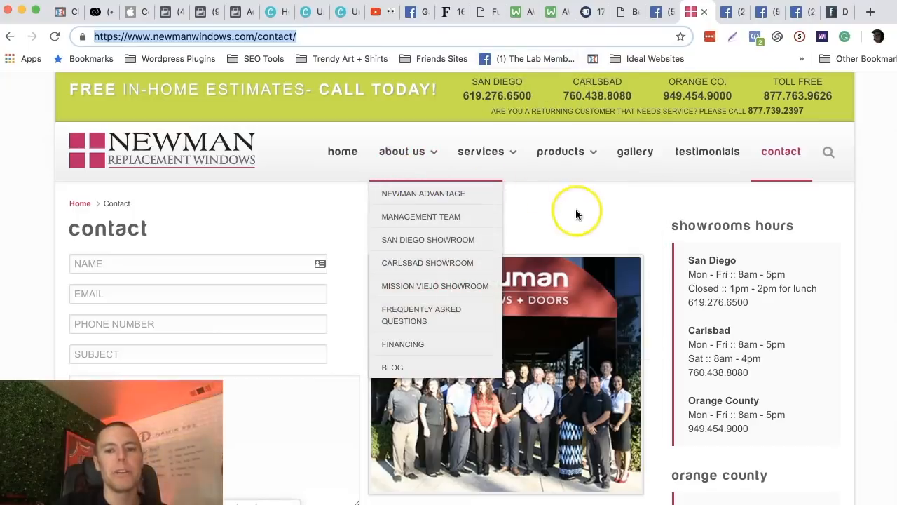
{"action": "triple_click", "coordinate": [341, 40]}
{"action": "key", "text": "super+c"}
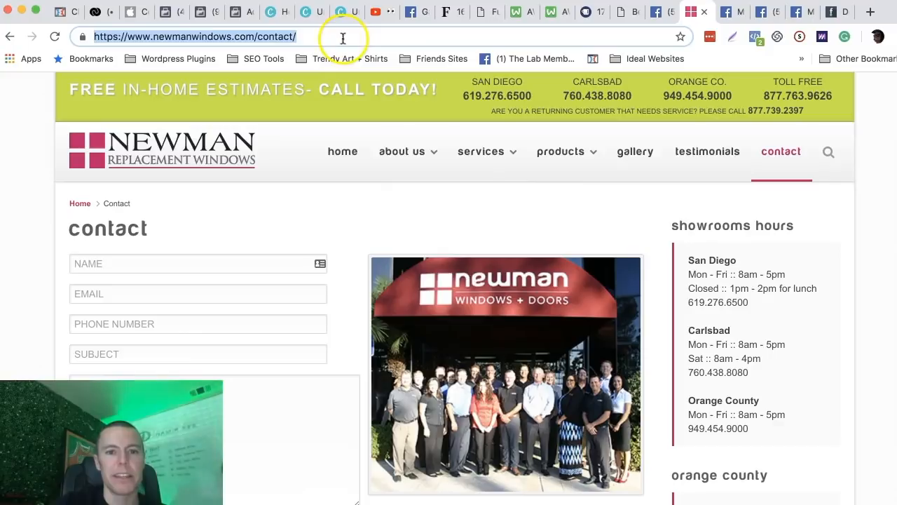
{"action": "left_click", "coordinate": [251, 15]}
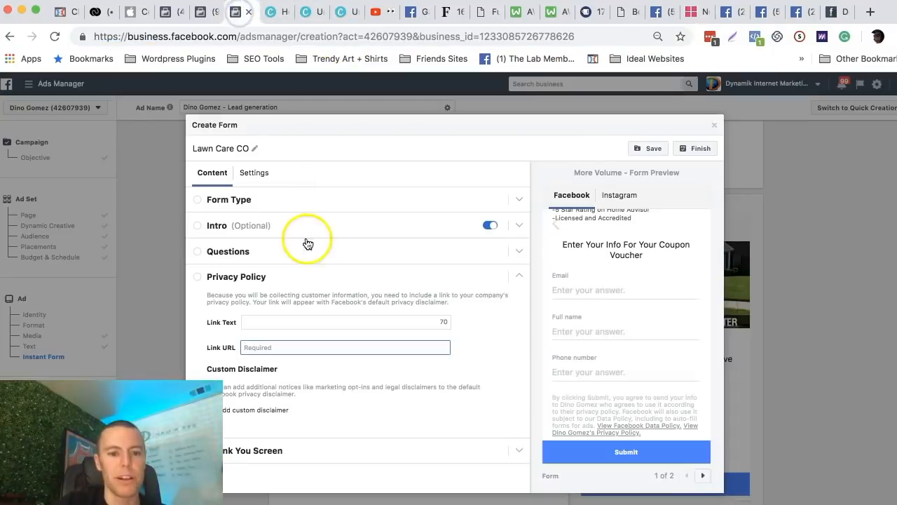
{"action": "left_click", "coordinate": [272, 347]}
{"action": "key", "text": "super+v"}
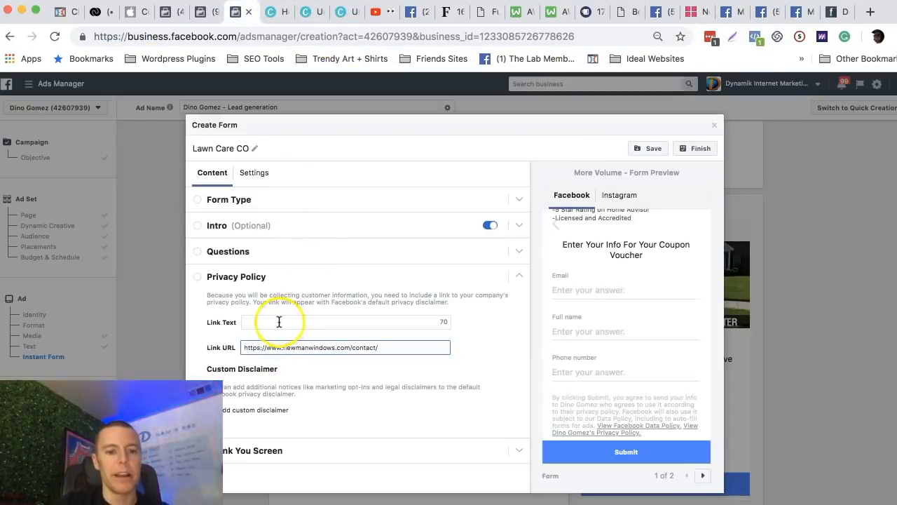
Set the privacy policy link text to "Contact info".
{"action": "left_click", "coordinate": [279, 321]}
{"action": "type", "text": "Contact in"}
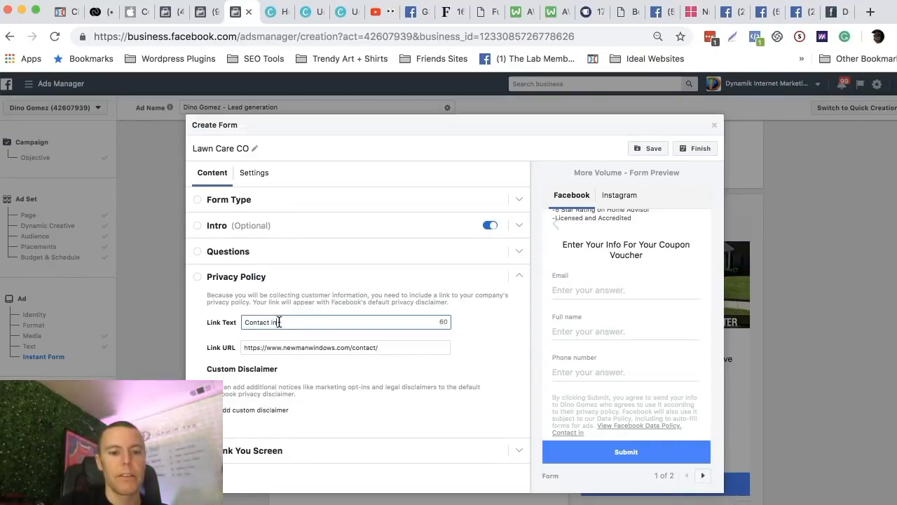
{"action": "type", "text": "fo"}
{"action": "left_click", "coordinate": [354, 284]}
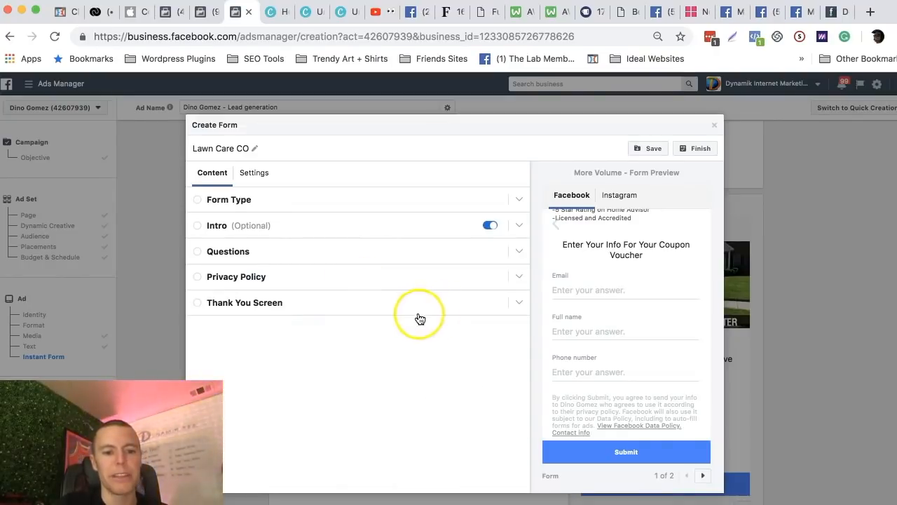
{"action": "left_click", "coordinate": [506, 278]}
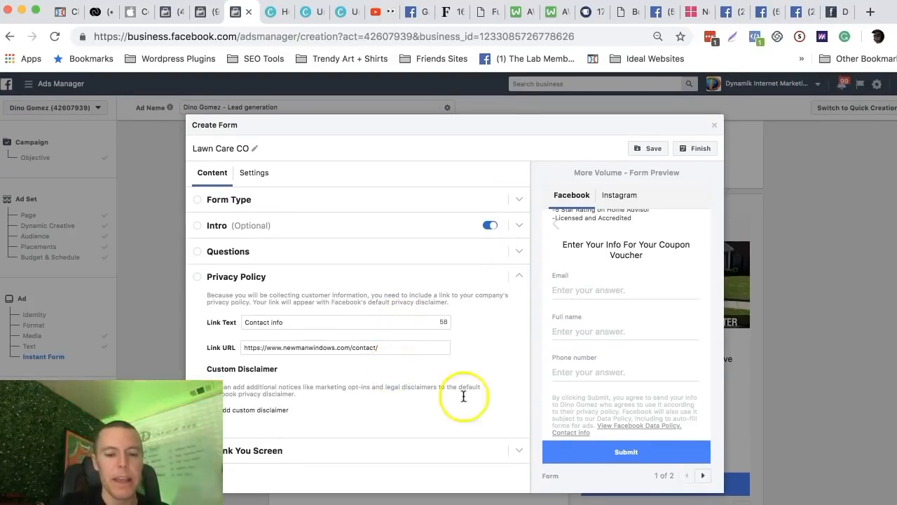
Replace the thank you screen's headline with "Wait, Call us to Redeem Your 25% off Discount.".
{"action": "left_click", "coordinate": [519, 451]}
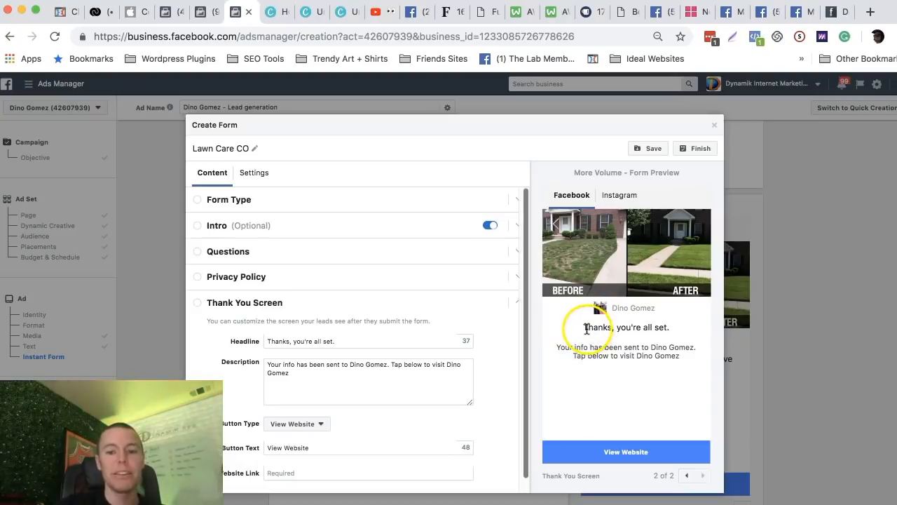
{"action": "left_click_drag", "start_coordinate": [586, 327], "coordinate": [671, 330]}
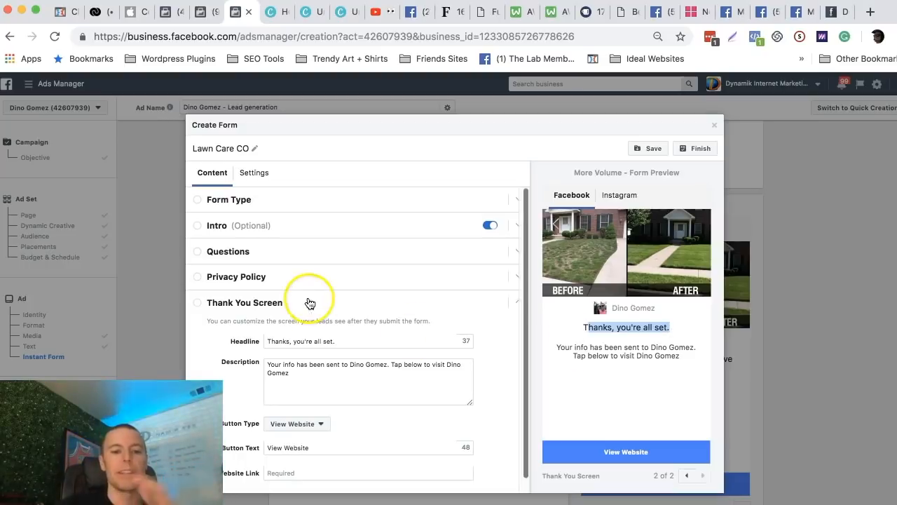
{"action": "triple_click", "coordinate": [319, 342]}
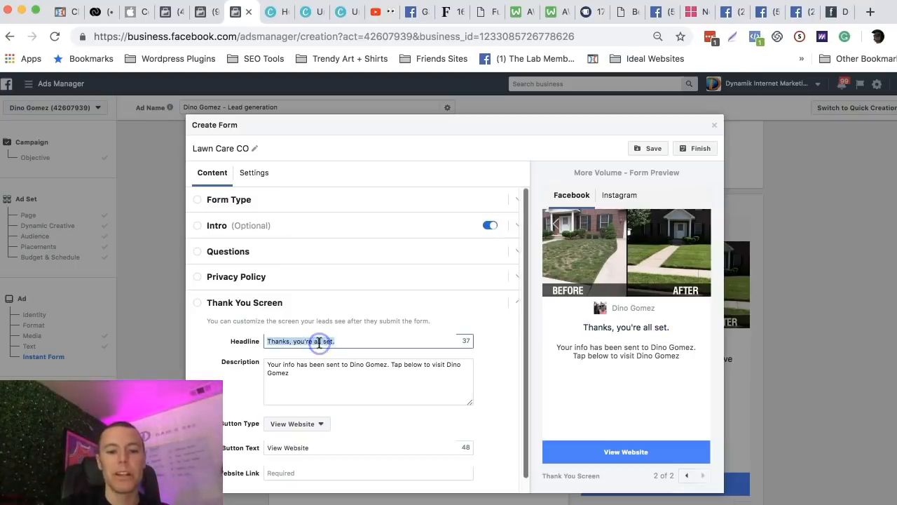
{"action": "type", "text": "Wait"}
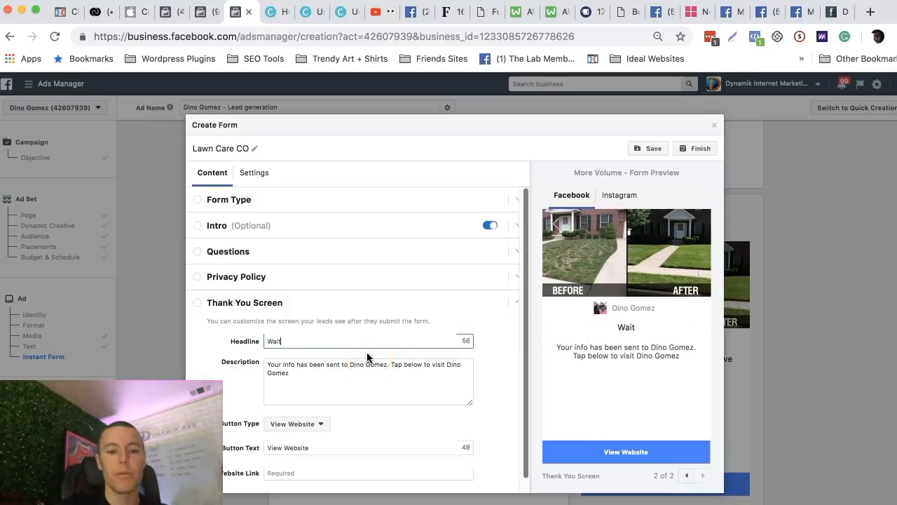
{"action": "type", "text": ", Call us"}
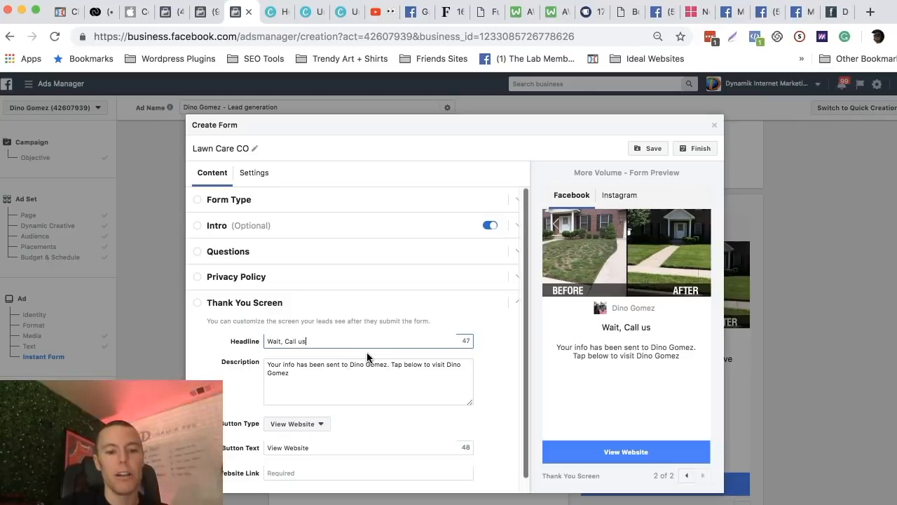
{"action": "type", "text": " to Redeem Yo"}
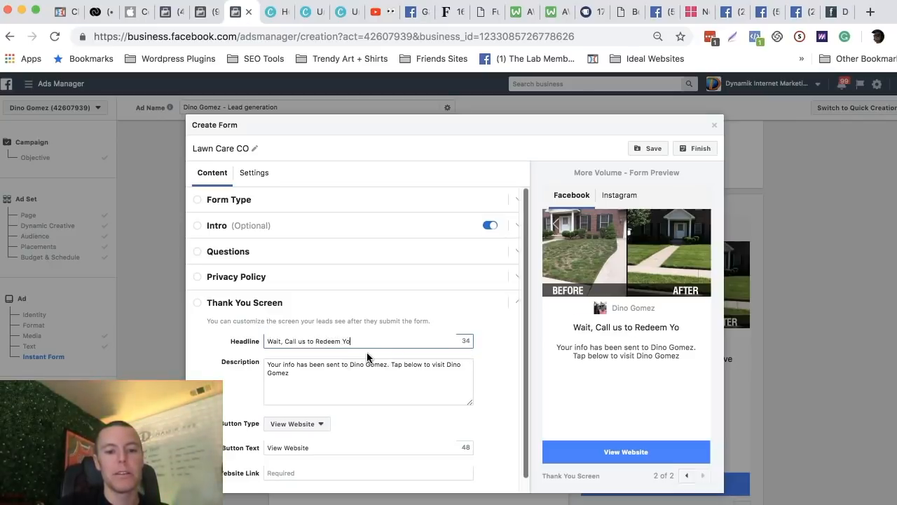
{"action": "type", "text": "ur 25% off "}
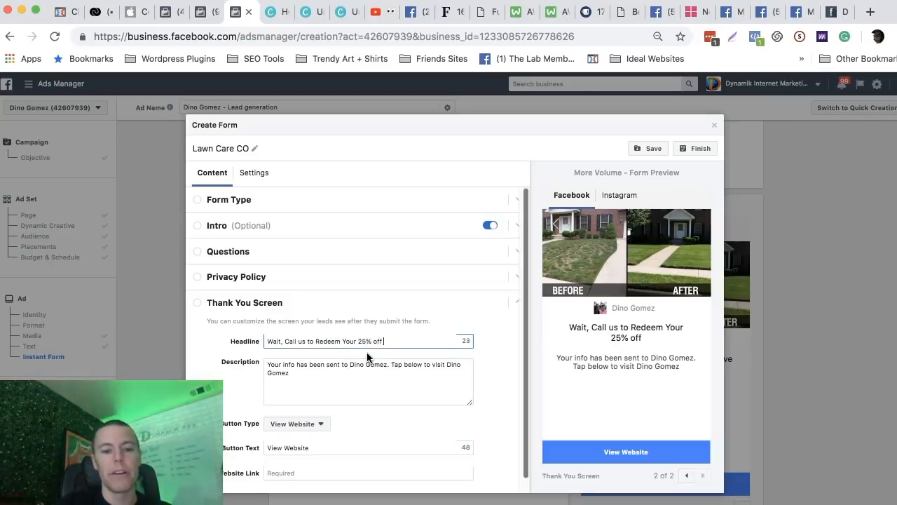
{"action": "type", "text": "Discount."}
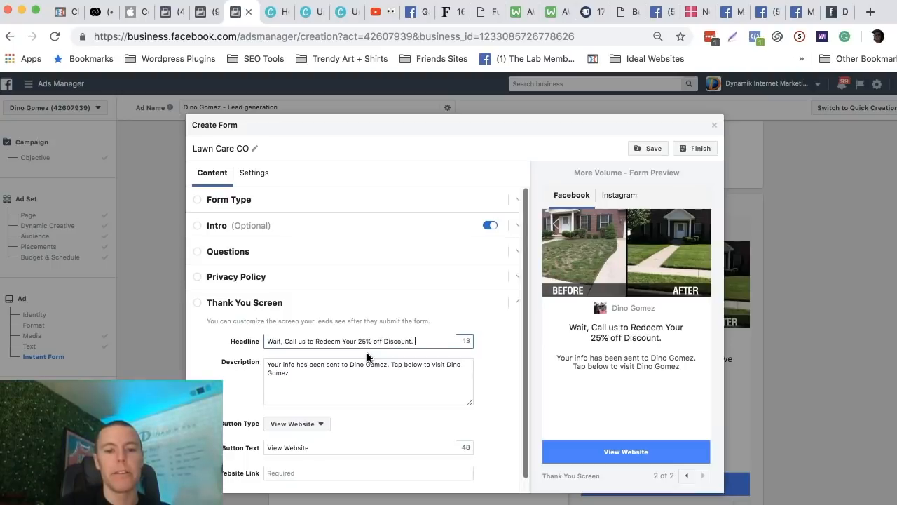
{"action": "type", "text": " 1st come 1st"}
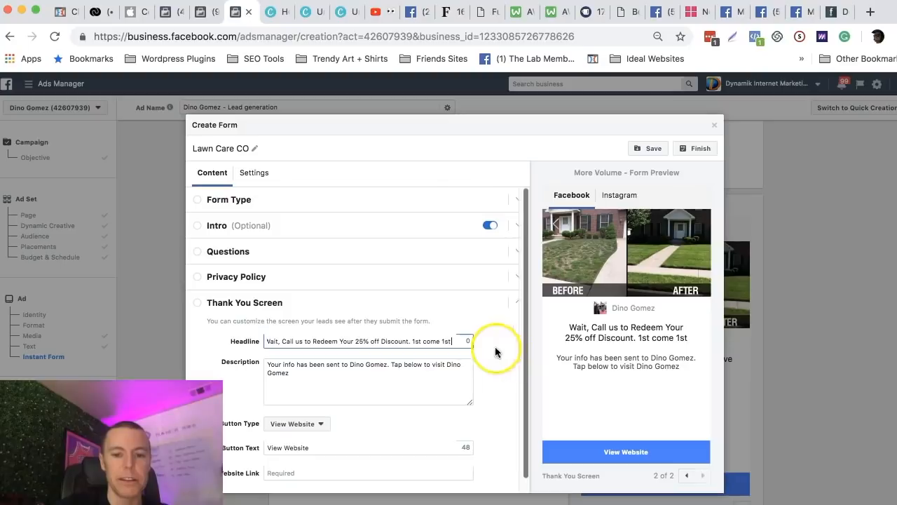
{"action": "left_click_drag", "start_coordinate": [458, 341], "coordinate": [414, 342]}
{"action": "key", "text": "BackSpace"}
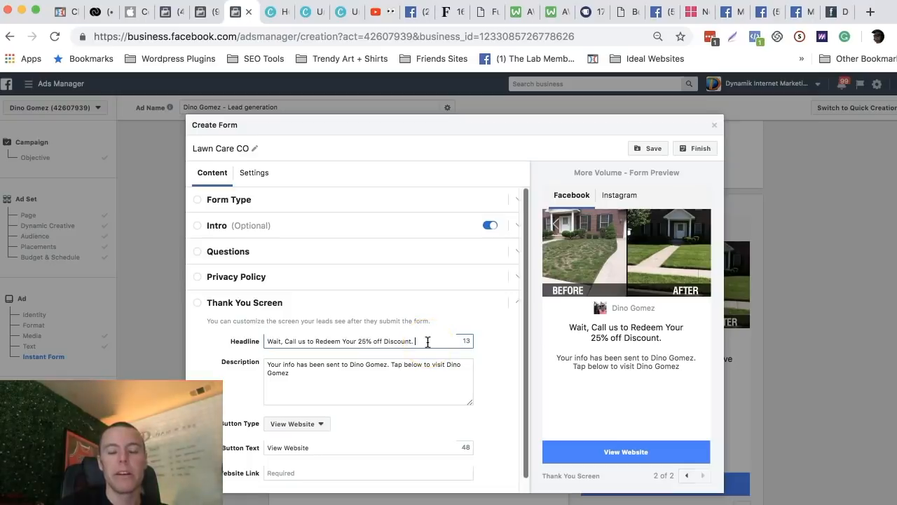
{"action": "type", "text": "Click t"}
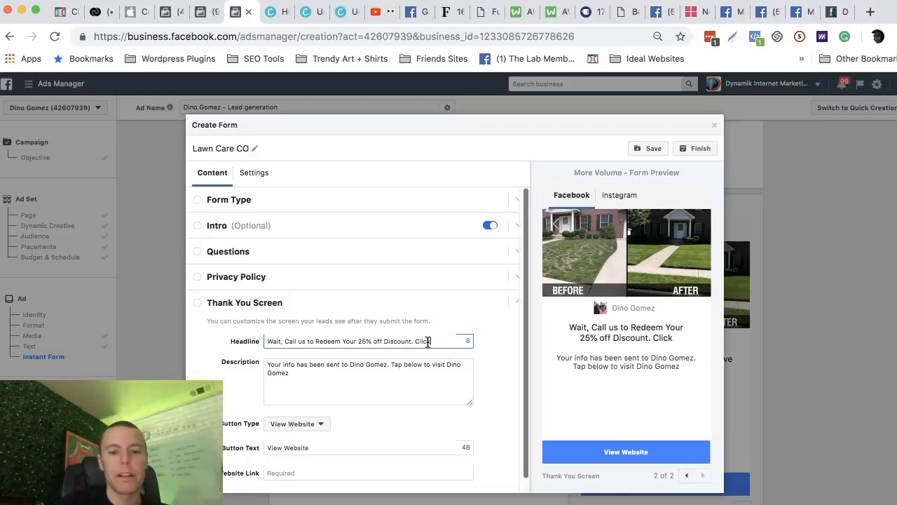
{"action": "key", "text": "BackSpace"}
{"action": "key", "text": "BackSpace"}
{"action": "key", "text": "BackSpace"}
{"action": "key", "text": "BackSpace"}
{"action": "key", "text": "BackSpace"}
{"action": "key", "text": "BackSpace"}
{"action": "key", "text": "BackSpace"}
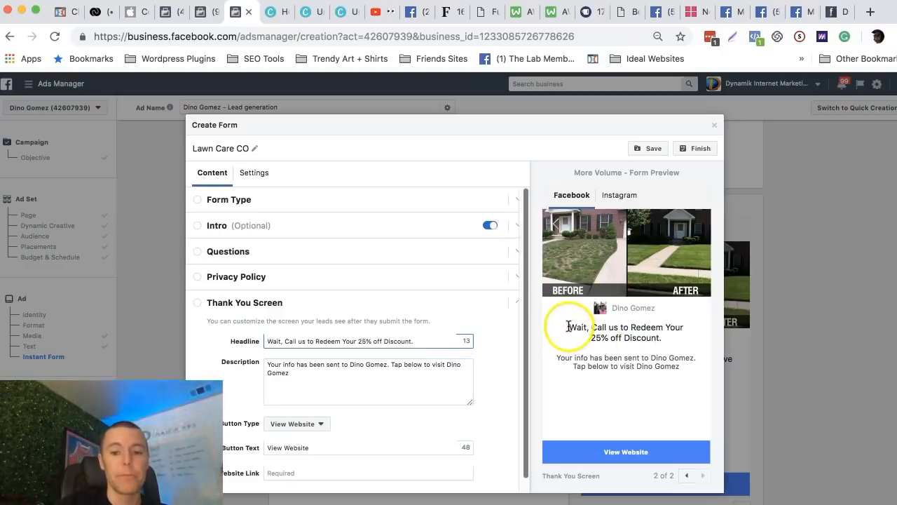
{"action": "left_click_drag", "start_coordinate": [567, 326], "coordinate": [667, 341]}
{"action": "left_click", "coordinate": [638, 339]}
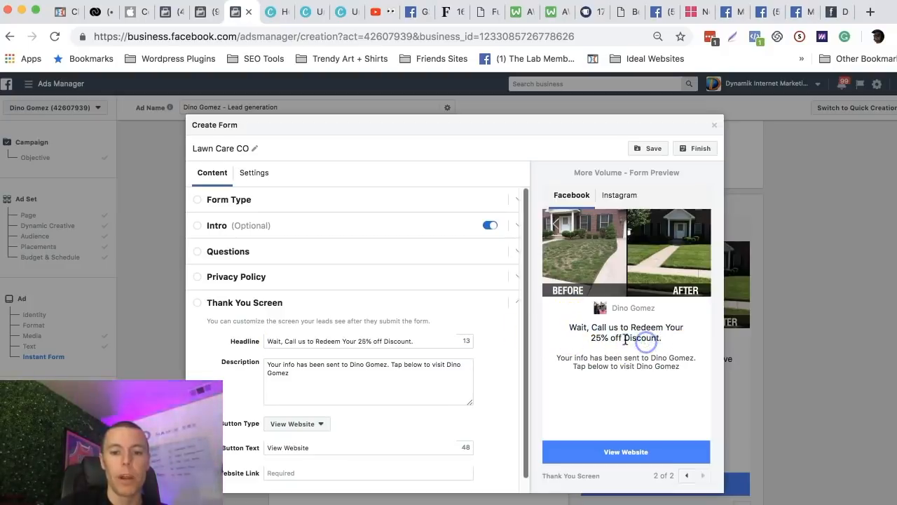
Replace the thank you screen's description with "1st Come, 1st Serve. Click the blue button to call us now!".
{"action": "left_click", "coordinate": [293, 375]}
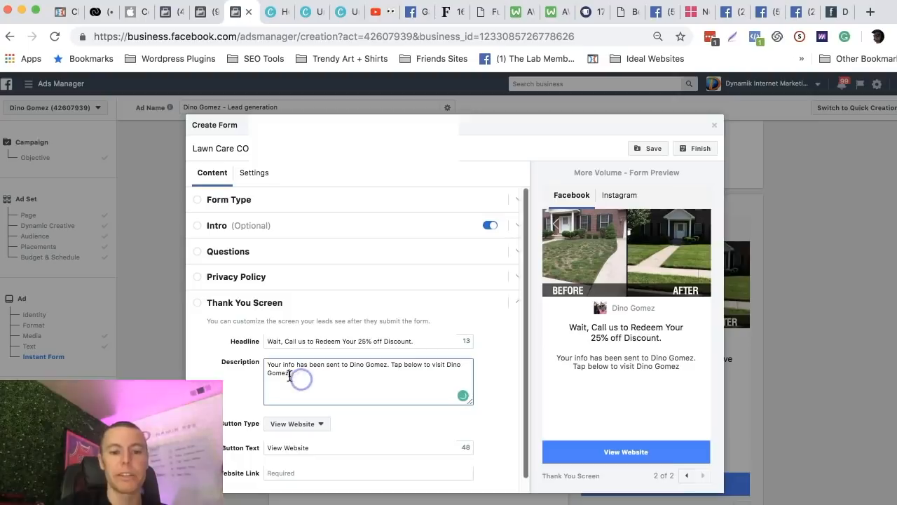
{"action": "left_click_drag", "start_coordinate": [293, 375], "coordinate": [267, 364]}
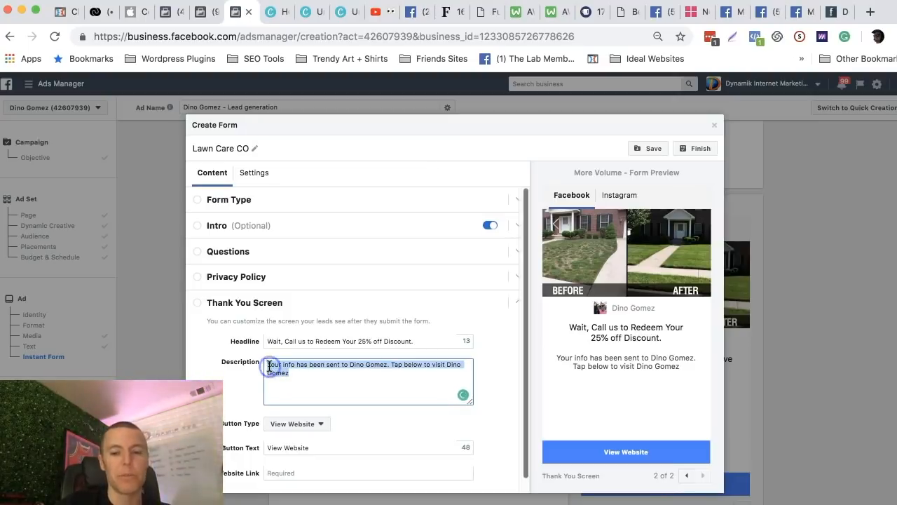
{"action": "key", "text": "BackSpace"}
{"action": "type", "text": "1st Come"}
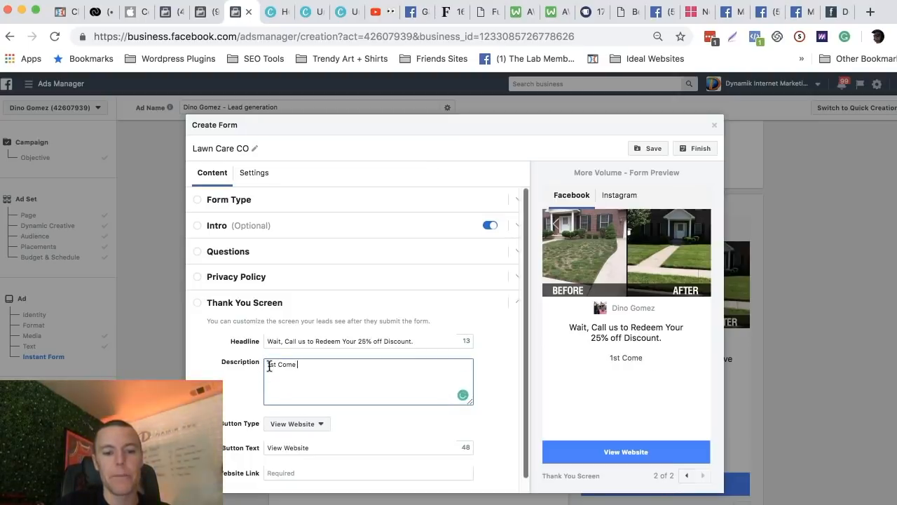
{"action": "type", "text": ", 1st Service."}
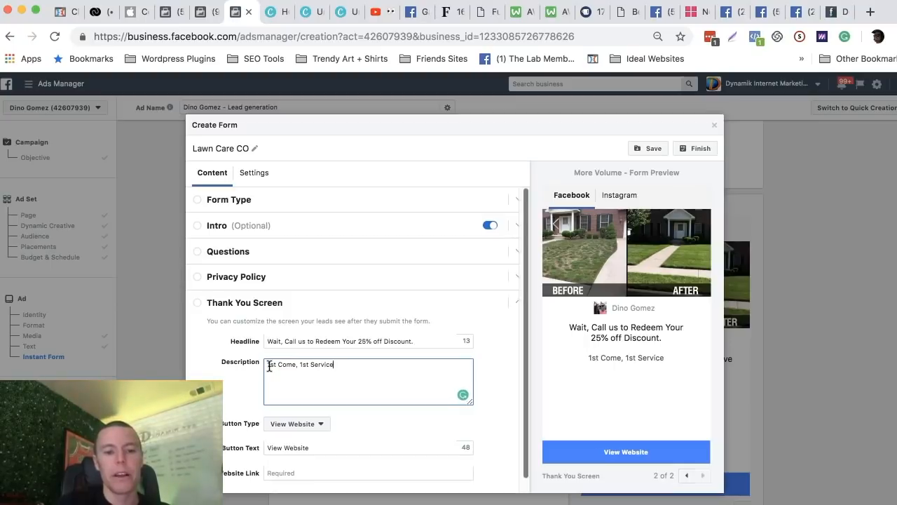
{"action": "key", "text": "BackSpace"}
{"action": "key", "text": "BackSpace"}
{"action": "key", "text": "BackSpace"}
{"action": "key", "text": "BackSpace"}
{"action": "key", "text": "BackSpace"}
{"action": "type", "text": "e. "}
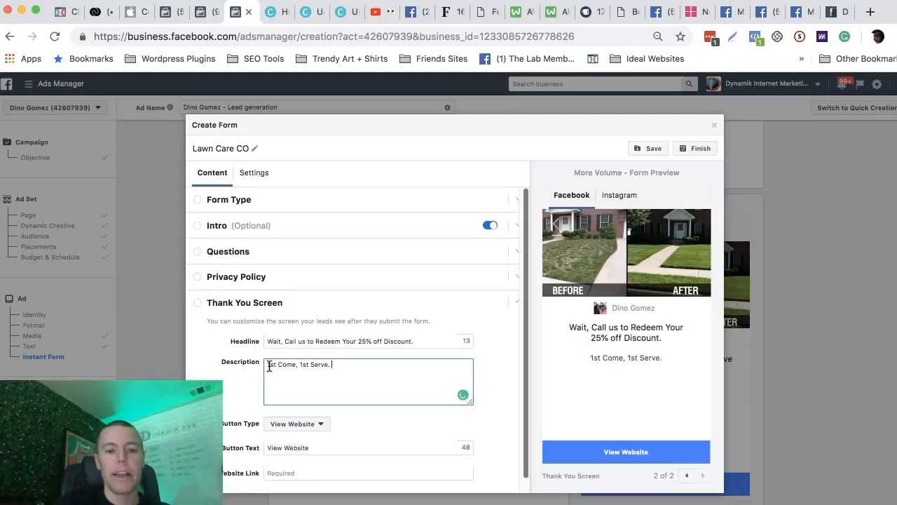
{"action": "type", "text": "Click the bl"}
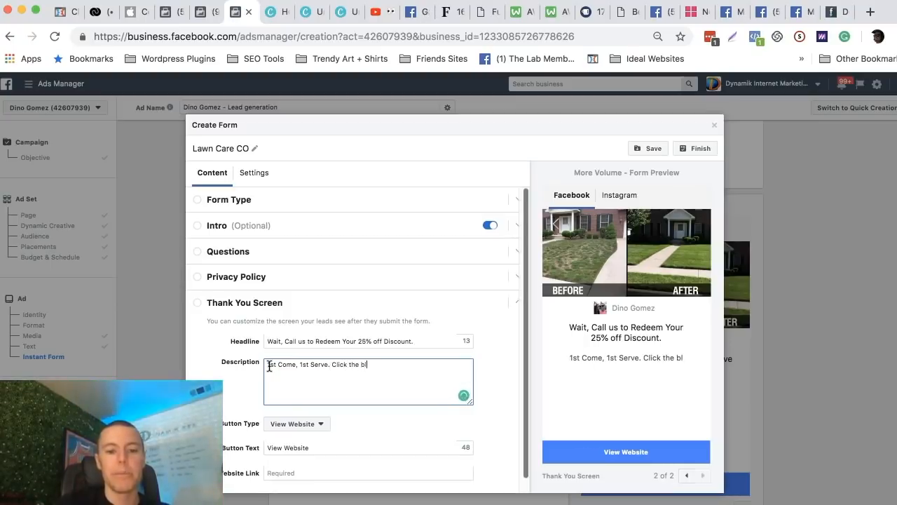
{"action": "type", "text": "ue button to cal"}
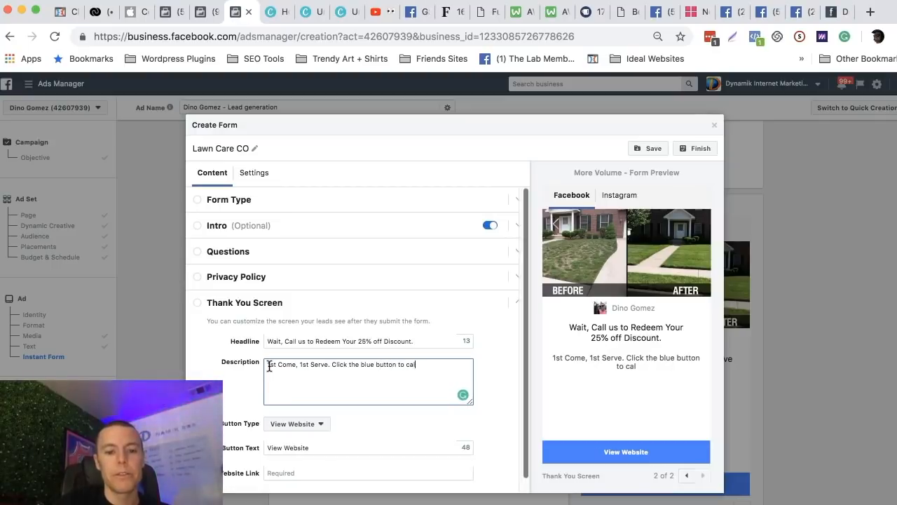
{"action": "type", "text": "l us now!"}
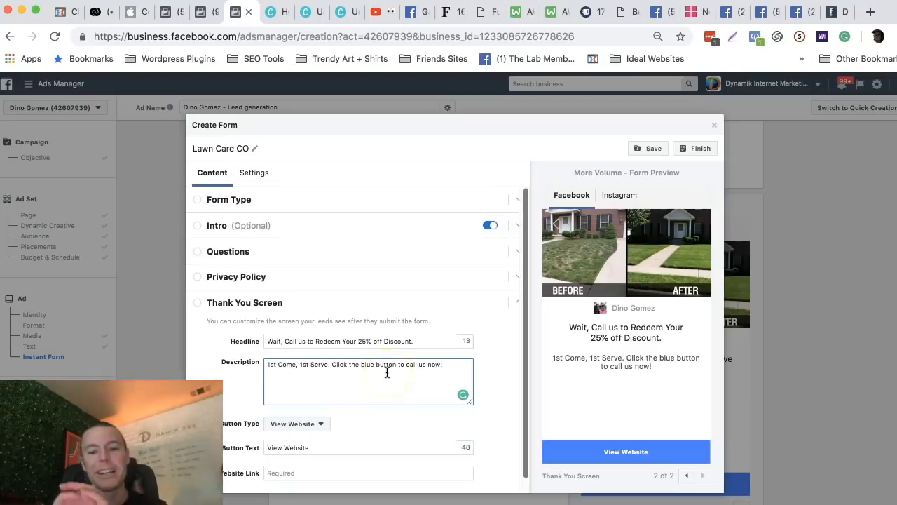
Change the thank you screen's button type to Call Business and enter the business phone number.
{"action": "scroll", "coordinate": [403, 332], "scroll_direction": "down", "scroll_amount": 1}
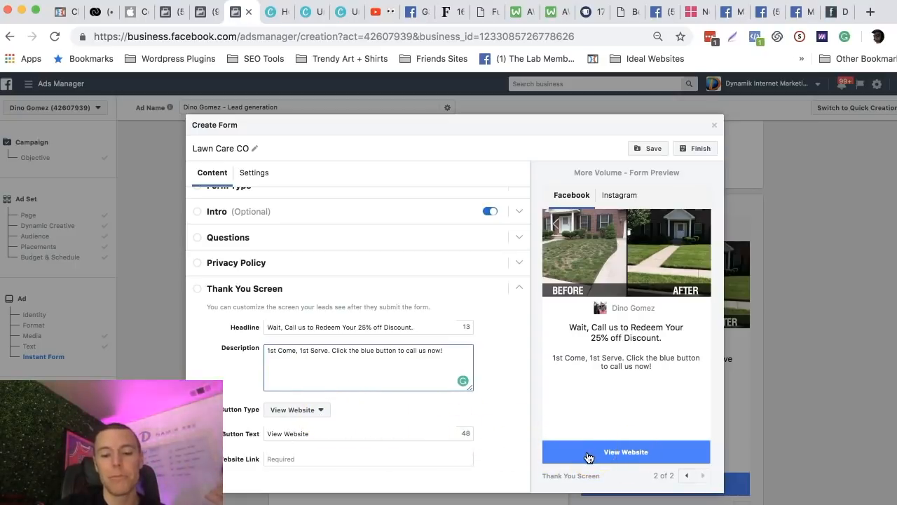
{"action": "left_click", "coordinate": [315, 411]}
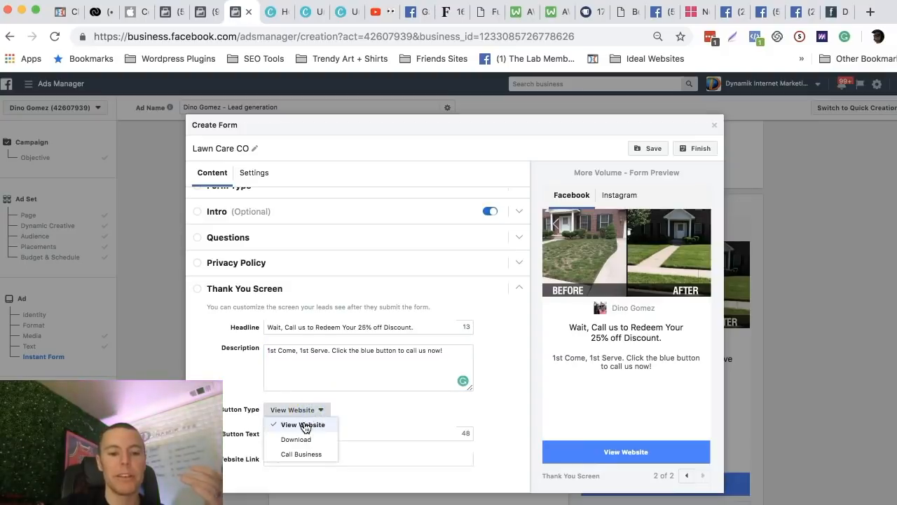
{"action": "left_click", "coordinate": [300, 454]}
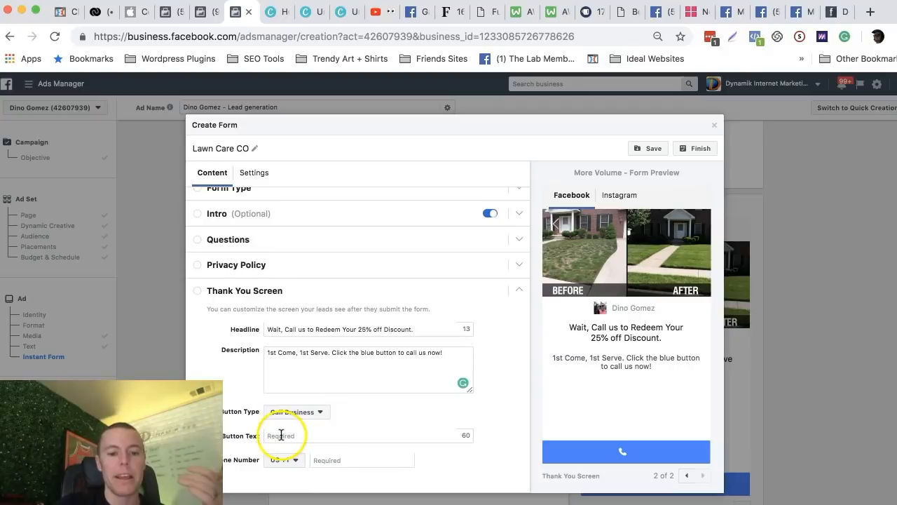
{"action": "left_click", "coordinate": [328, 460]}
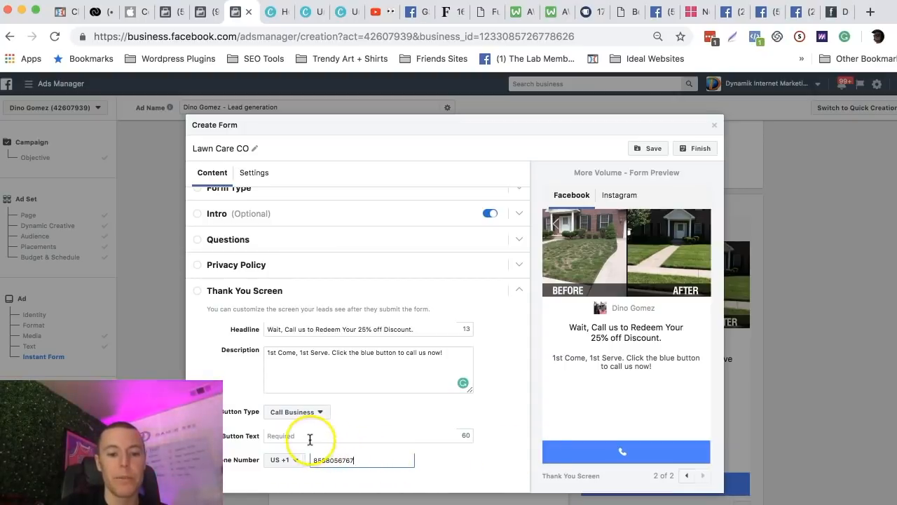
Set the thank you screen's button text to "Call Us Now".
{"action": "left_click", "coordinate": [310, 436]}
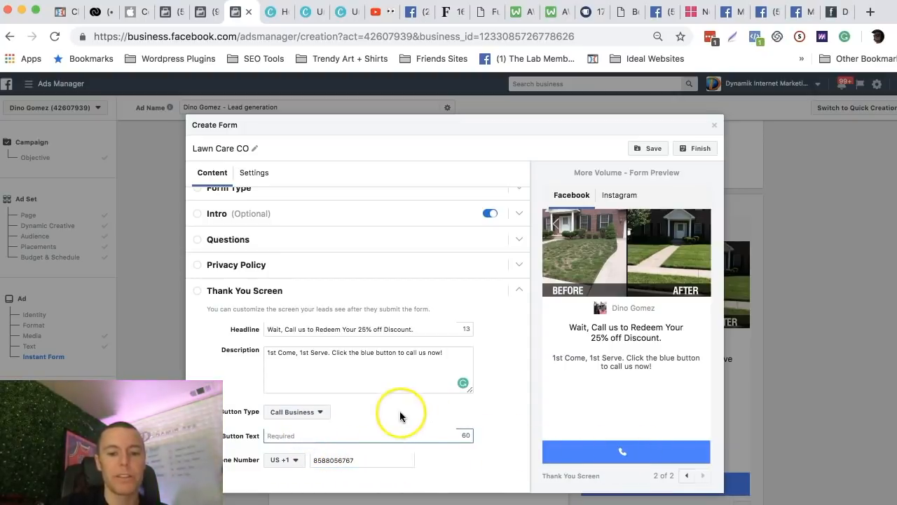
{"action": "type", "text": "Call "}
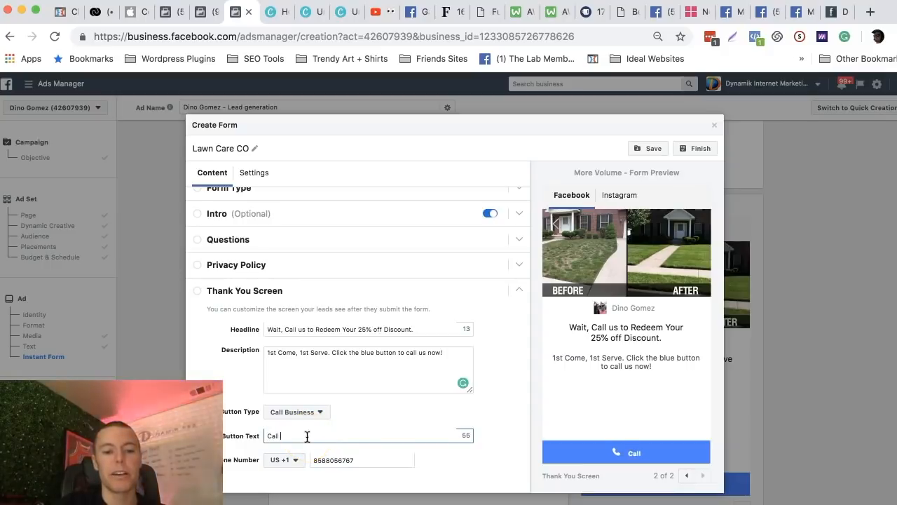
{"action": "type", "text": "Us Now"}
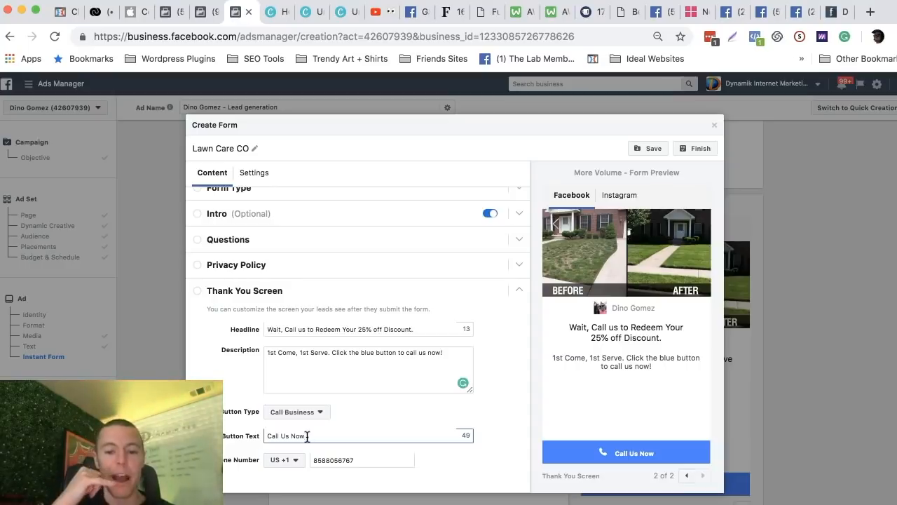
{"action": "left_click", "coordinate": [284, 436]}
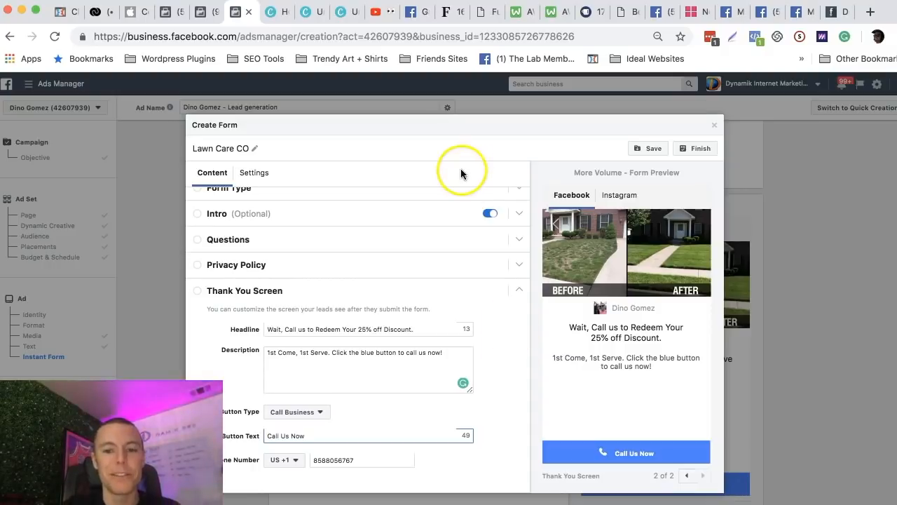
Save and finish the Lawn Care CO lead form.
{"action": "left_click", "coordinate": [650, 150]}
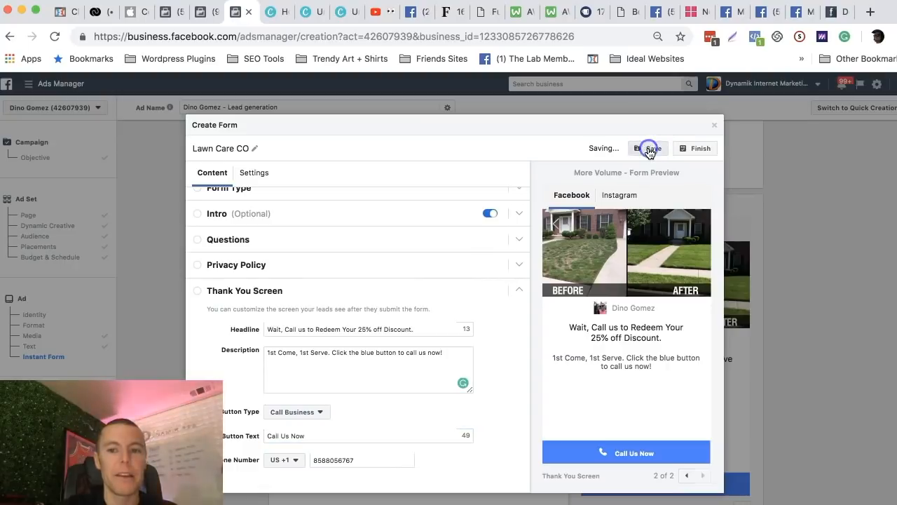
{"action": "left_click", "coordinate": [692, 150]}
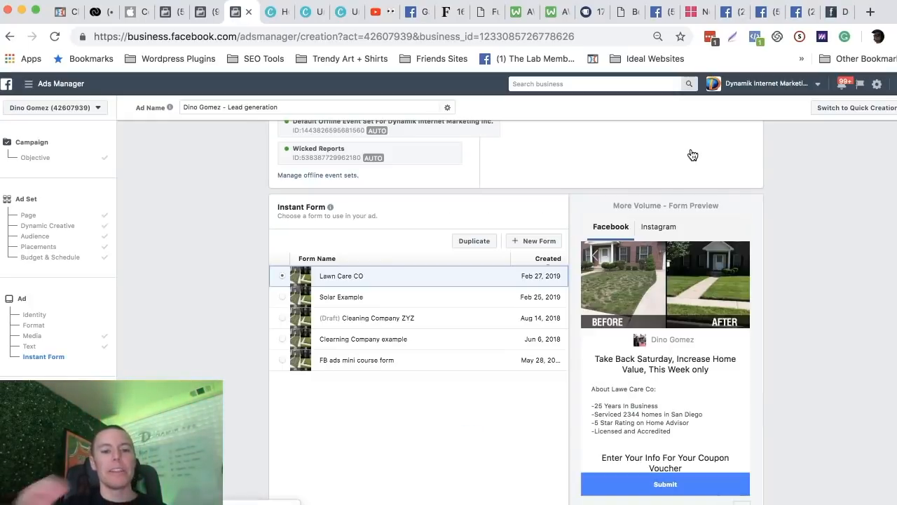
{"action": "left_click", "coordinate": [638, 256]}
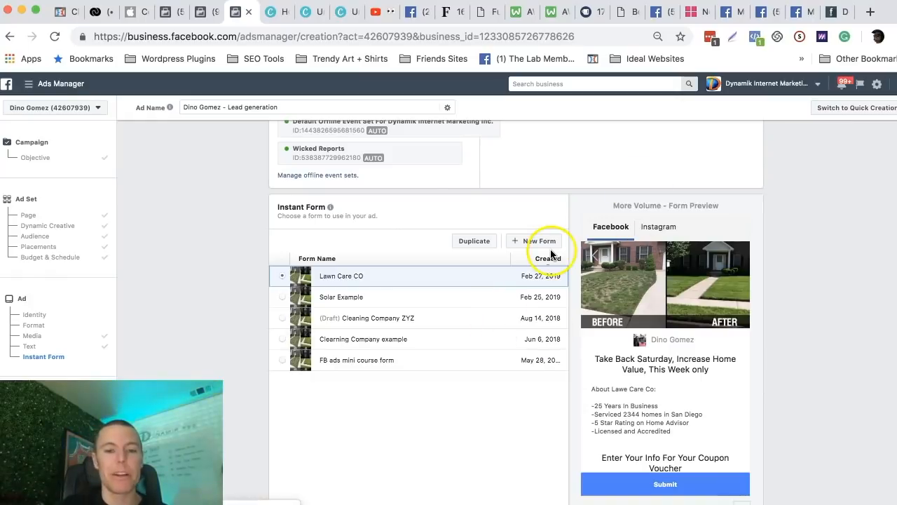
{"action": "scroll", "coordinate": [545, 243], "scroll_direction": "up", "scroll_amount": 5}
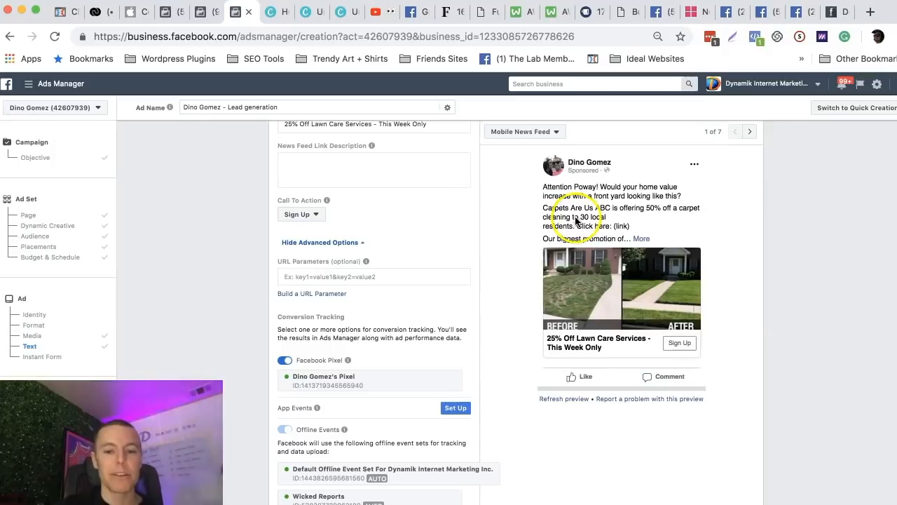
{"action": "scroll", "coordinate": [524, 270], "scroll_direction": "down", "scroll_amount": 3}
{"action": "scroll", "coordinate": [523, 270], "scroll_direction": "down", "scroll_amount": 2}
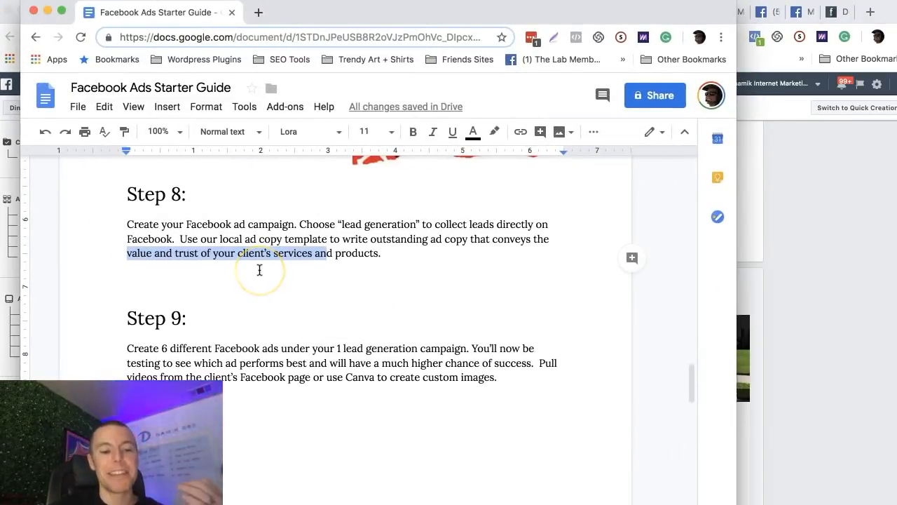
In the Facebook Ads Starter Guide document, read Step 9 on creating 6 different ads under one lead generation campaign, highlighting its text.
{"action": "scroll", "coordinate": [259, 270], "scroll_direction": "down", "scroll_amount": 3}
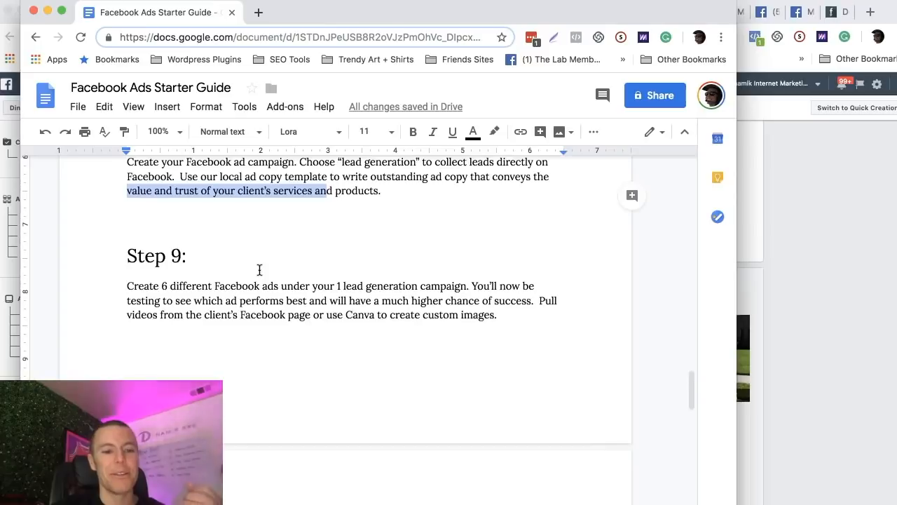
{"action": "left_click", "coordinate": [223, 270]}
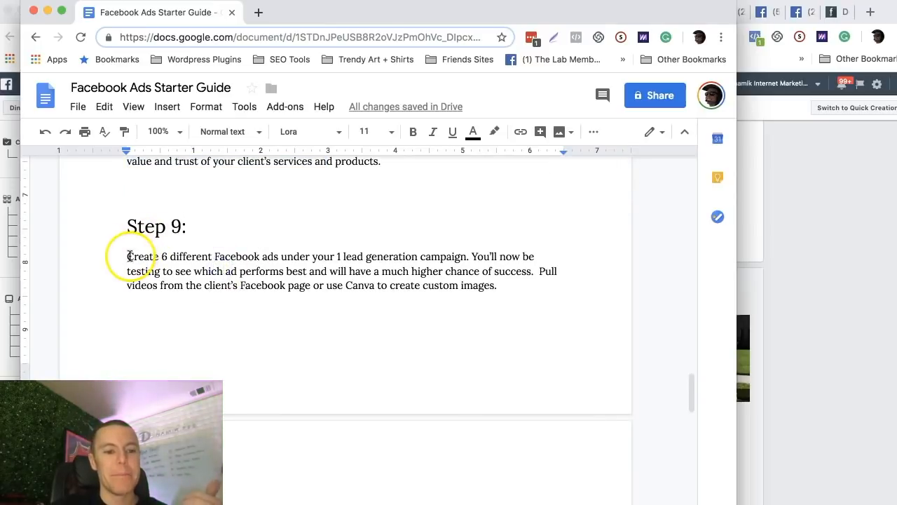
{"action": "left_click_drag", "start_coordinate": [128, 256], "coordinate": [524, 271]}
{"action": "left_click", "coordinate": [488, 252]}
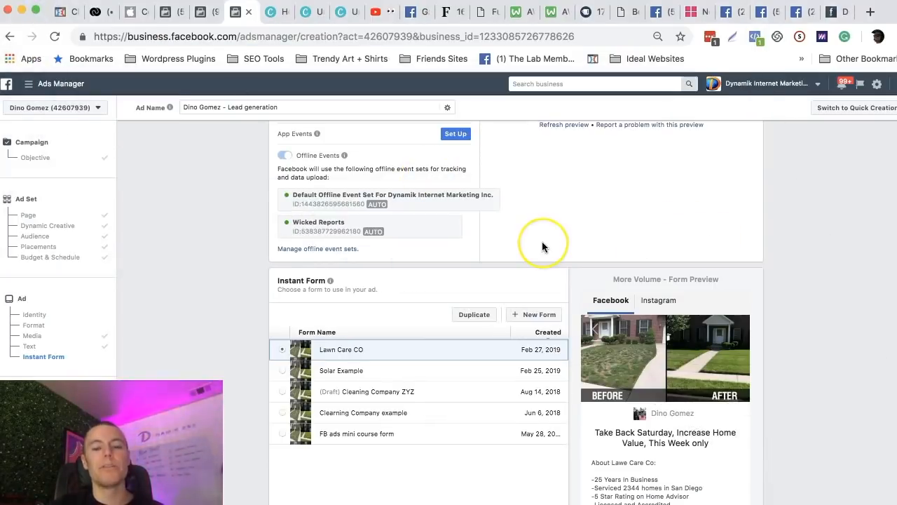
{"action": "scroll", "coordinate": [542, 241], "scroll_direction": "up", "scroll_amount": 6}
{"action": "scroll", "coordinate": [499, 258], "scroll_direction": "down", "scroll_amount": 7}
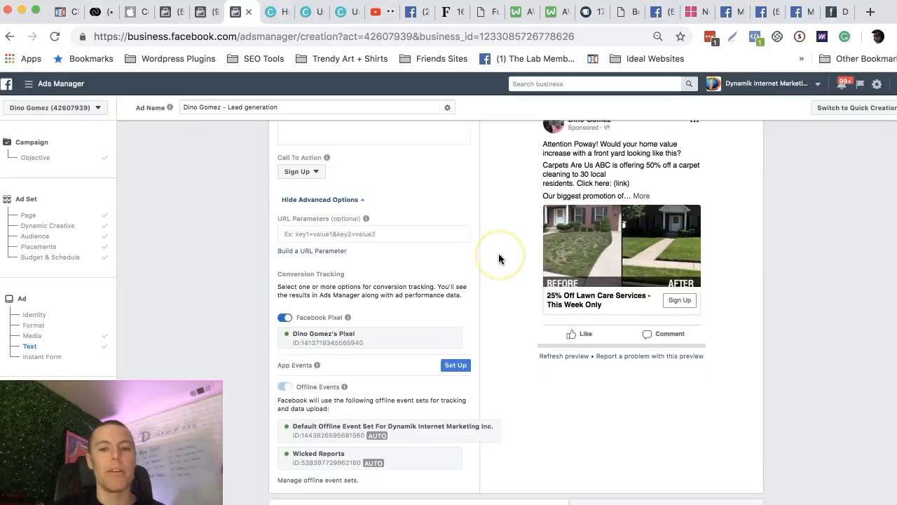
{"action": "scroll", "coordinate": [498, 246], "scroll_direction": "up", "scroll_amount": 7}
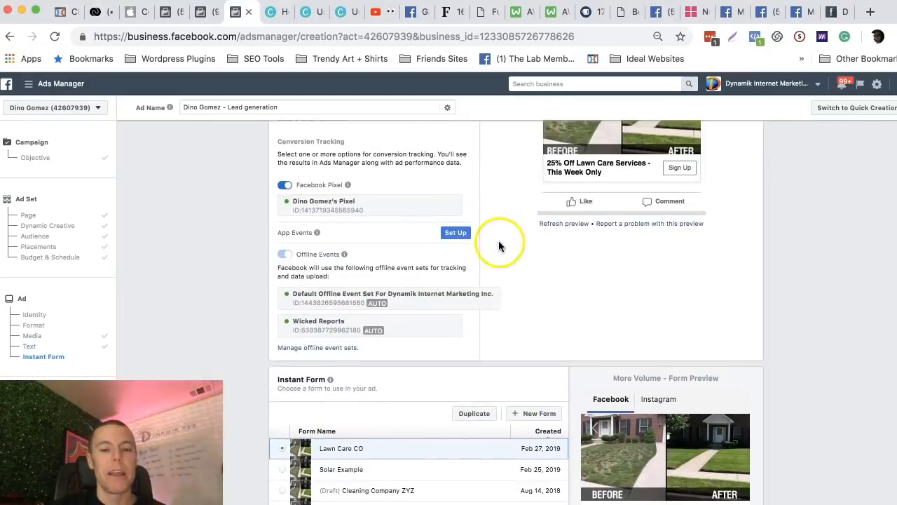
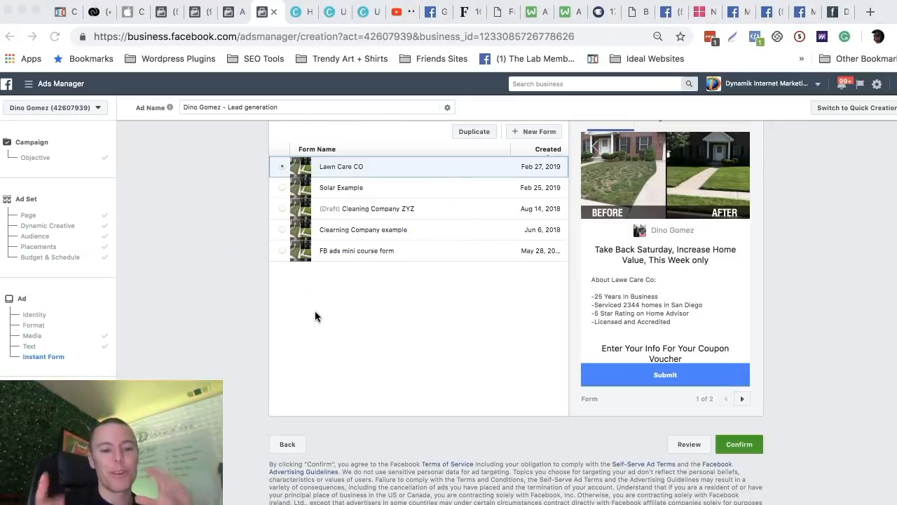
Leave the lawn care ad setup and switch to the Ads Manager list of existing ads.
{"action": "left_click", "coordinate": [746, 439]}
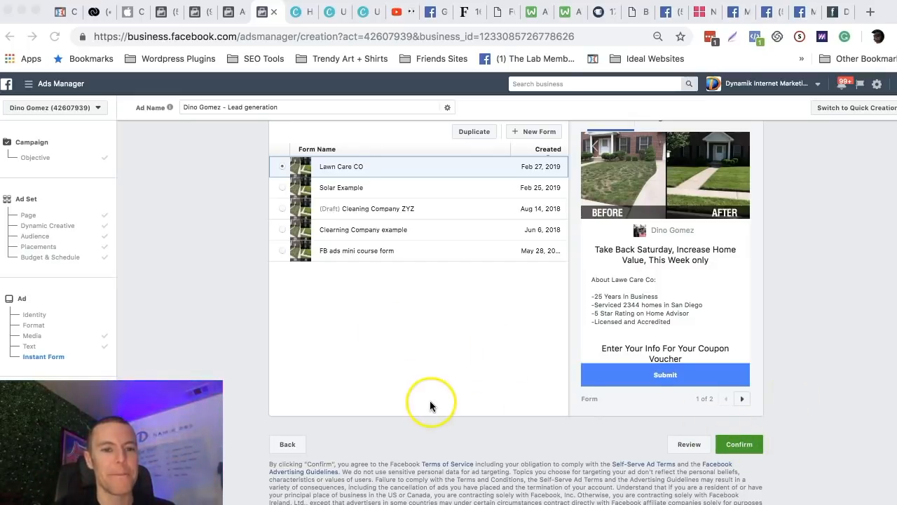
{"action": "left_click", "coordinate": [28, 84]}
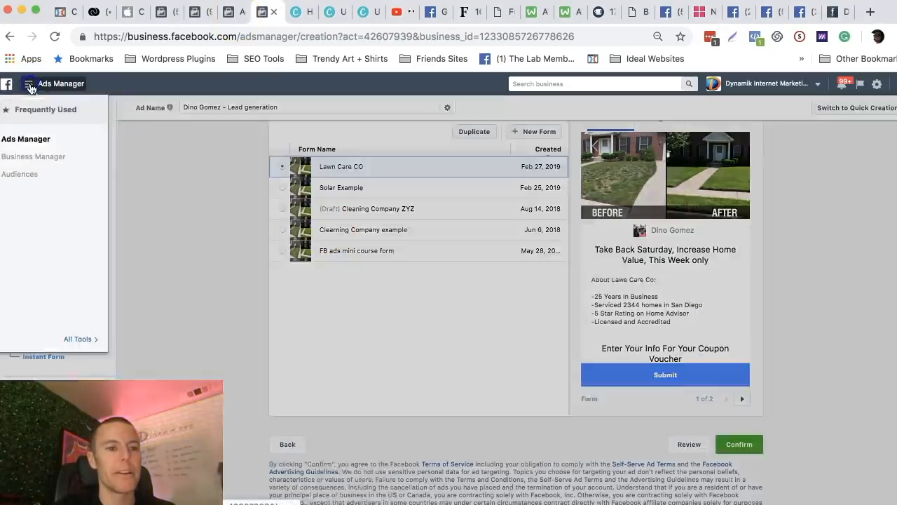
{"action": "left_click", "coordinate": [31, 144]}
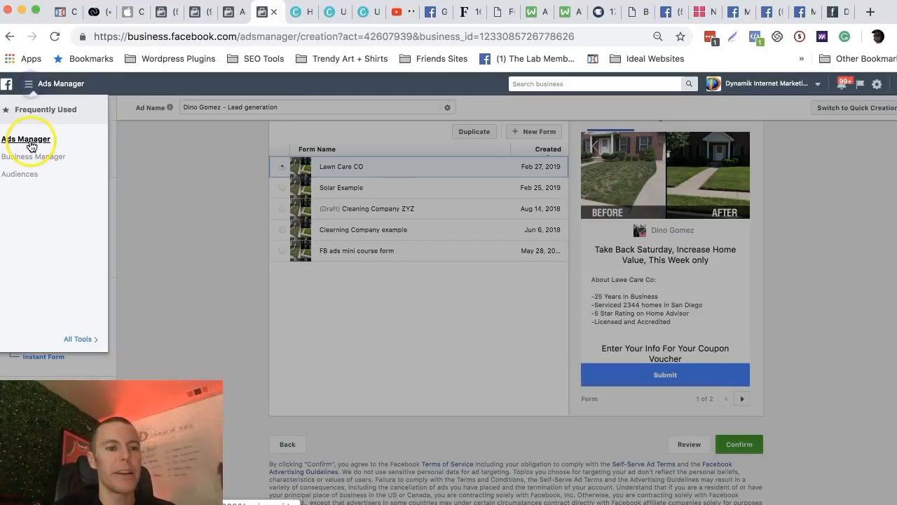
{"action": "left_click", "coordinate": [228, 12]}
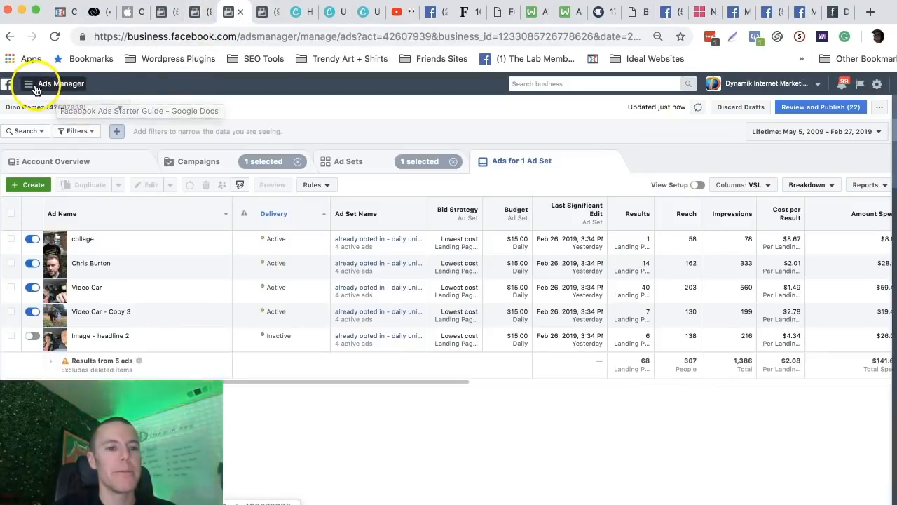
Review the structure of the Traffic - RT - VSL campaign at the campaign, ad set and ad levels.
{"action": "left_click", "coordinate": [199, 163]}
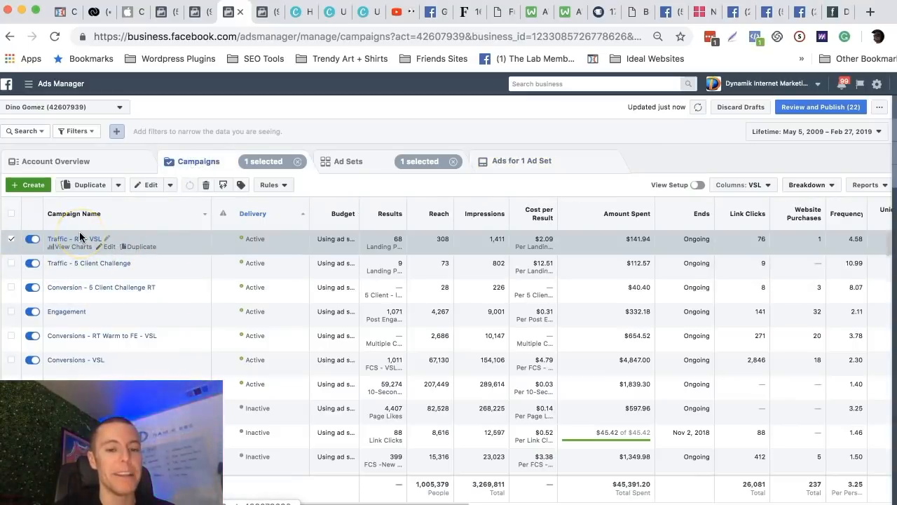
{"action": "left_click", "coordinate": [348, 164]}
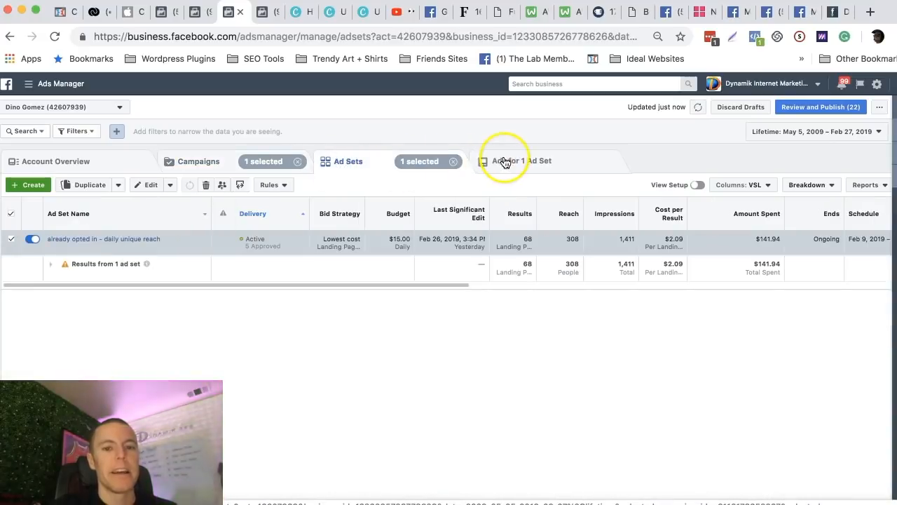
{"action": "left_click", "coordinate": [200, 163]}
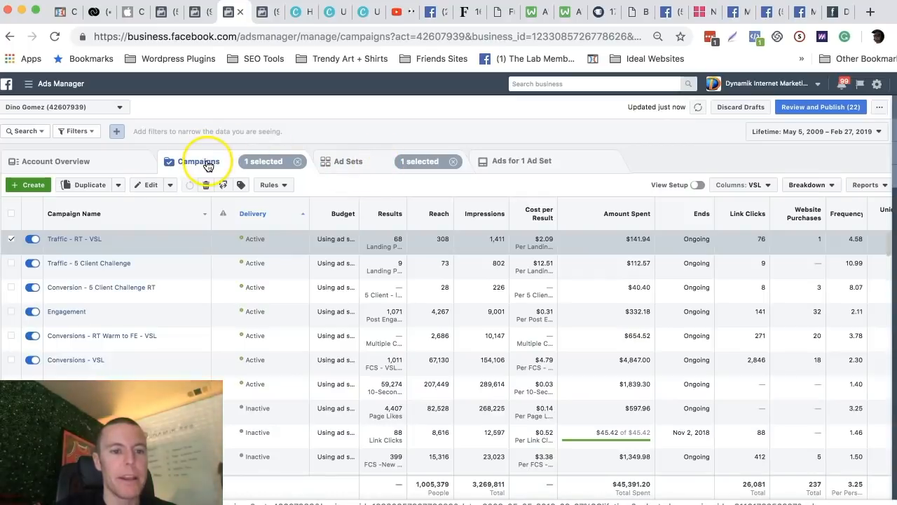
{"action": "left_click", "coordinate": [361, 167]}
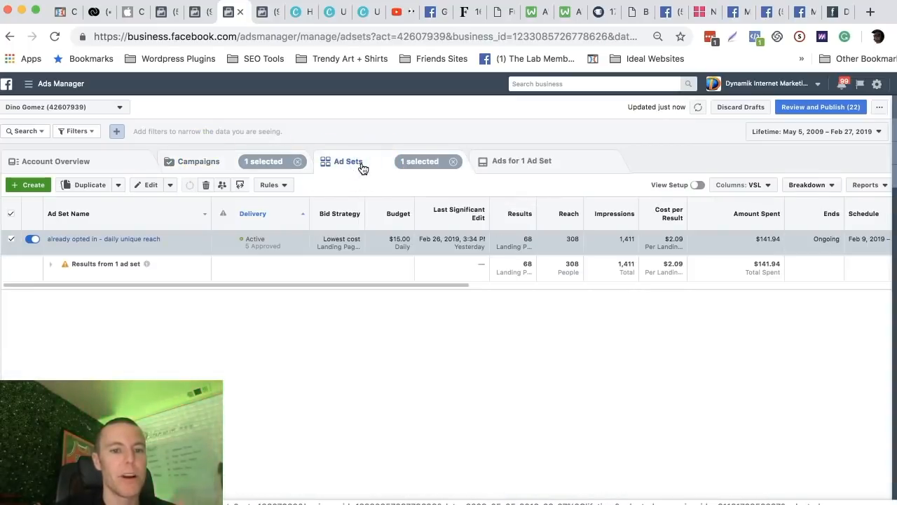
{"action": "left_click", "coordinate": [530, 166]}
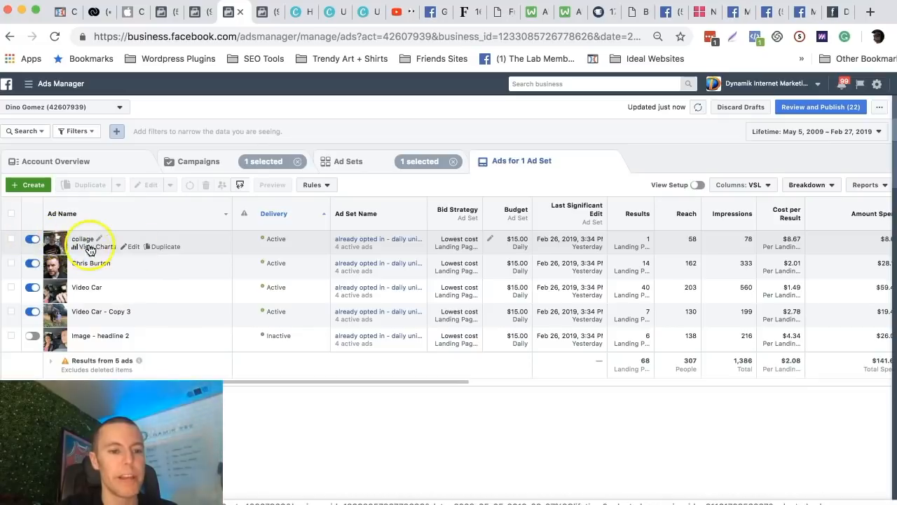
Duplicate the collage ad once into the existing Traffic - RT - VSL campaign and its "already opted in - daily unique reach" ad set.
{"action": "left_click", "coordinate": [226, 213]}
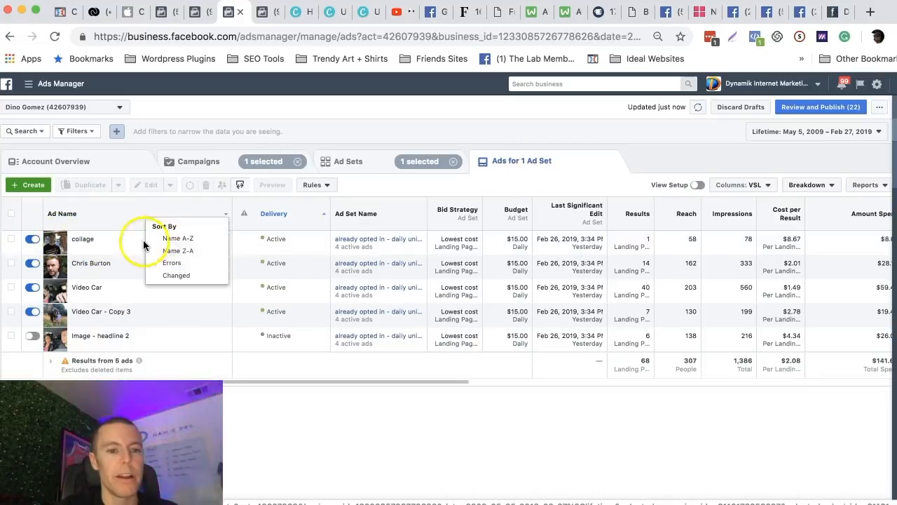
{"action": "left_click", "coordinate": [160, 249]}
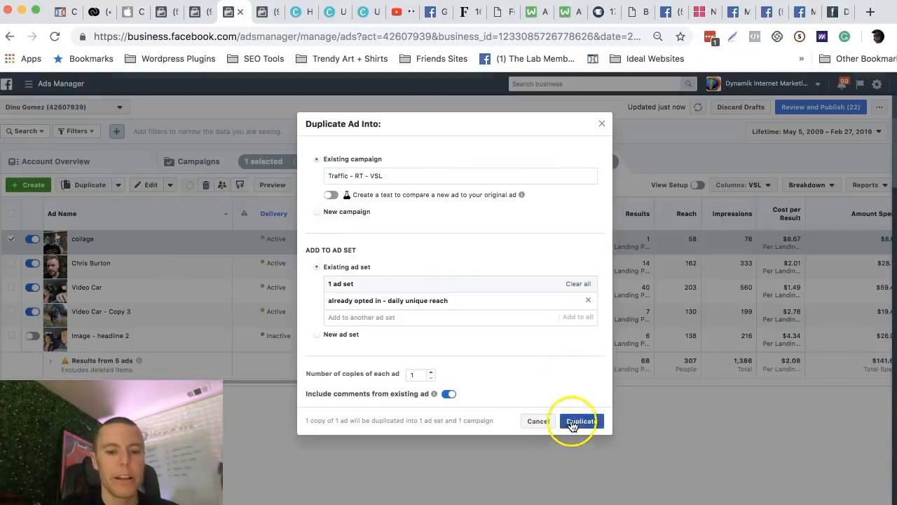
{"action": "left_click", "coordinate": [572, 422]}
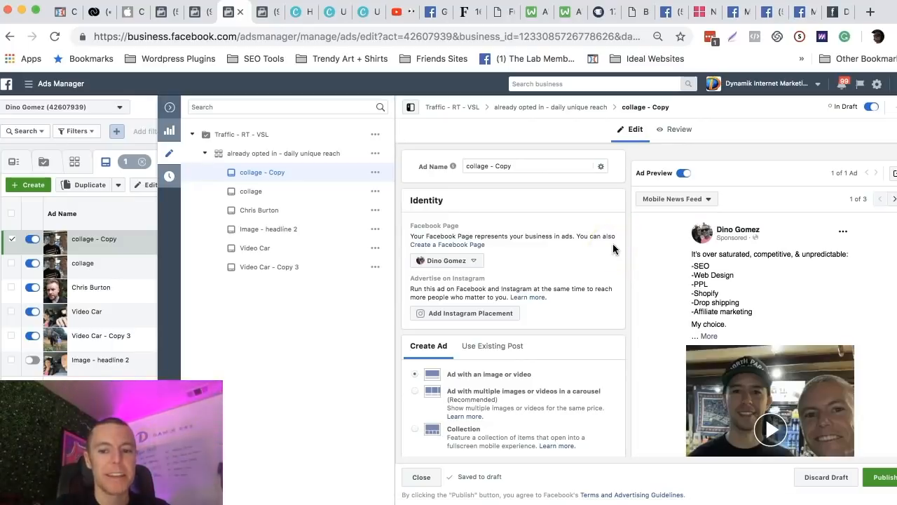
Review the copied collage ad's settings and preview, and switch its media type to Image.
{"action": "scroll", "coordinate": [613, 243], "scroll_direction": "down", "scroll_amount": 1}
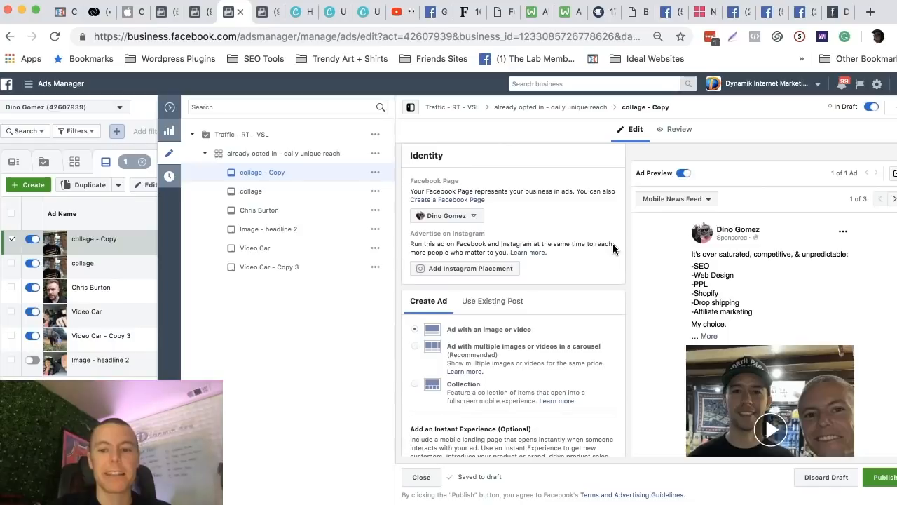
{"action": "scroll", "coordinate": [654, 300], "scroll_direction": "down", "scroll_amount": 3}
{"action": "scroll", "coordinate": [654, 299], "scroll_direction": "up", "scroll_amount": 1}
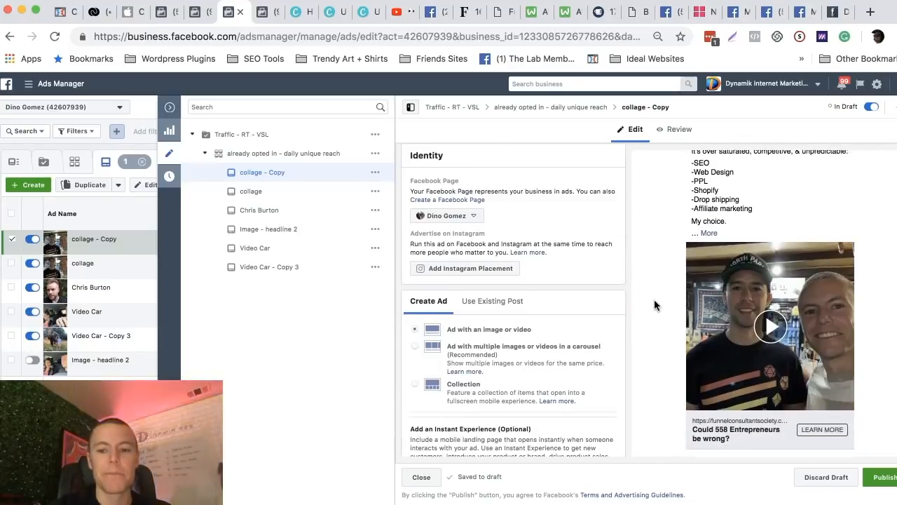
{"action": "left_click", "coordinate": [660, 228]}
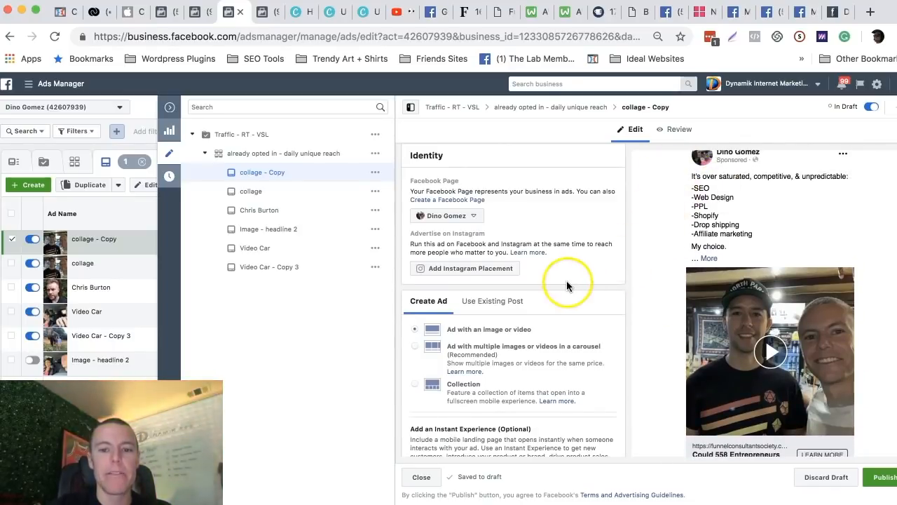
{"action": "scroll", "coordinate": [562, 275], "scroll_direction": "down", "scroll_amount": 6}
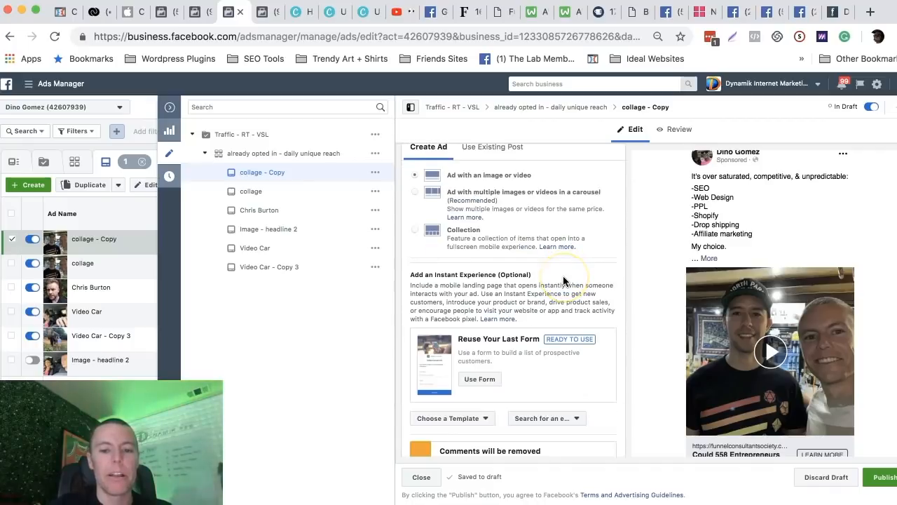
{"action": "scroll", "coordinate": [531, 280], "scroll_direction": "down", "scroll_amount": 5}
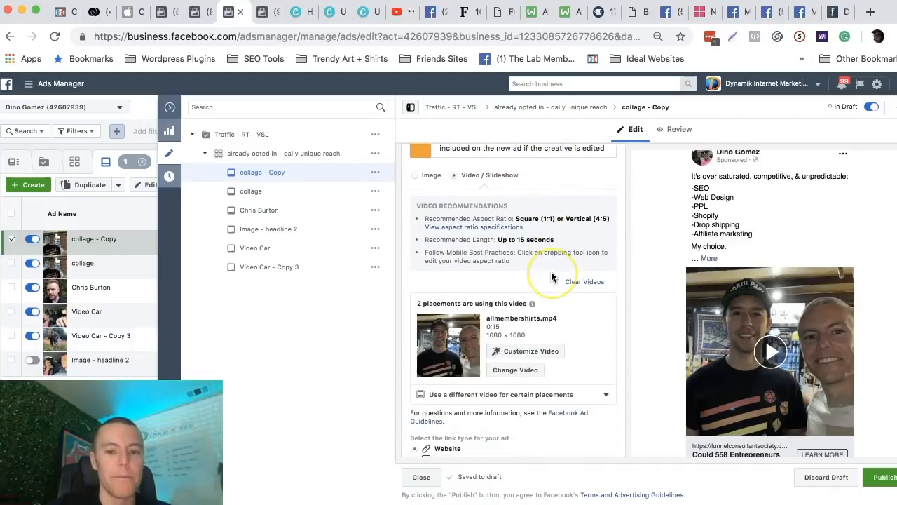
{"action": "scroll", "coordinate": [514, 290], "scroll_direction": "up", "scroll_amount": 3}
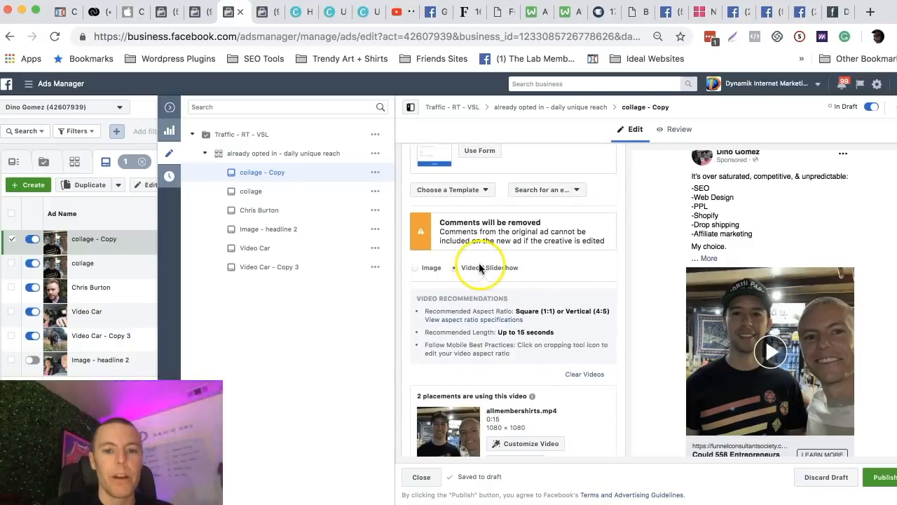
{"action": "left_click", "coordinate": [415, 268]}
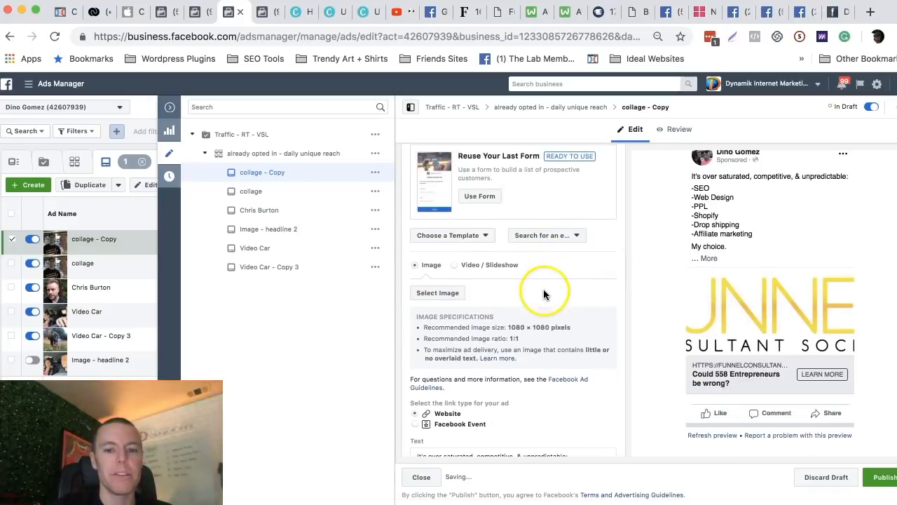
Use the 1080 × 1080 couple selfie from the account's image assets as the copied ad's image.
{"action": "left_click", "coordinate": [437, 293]}
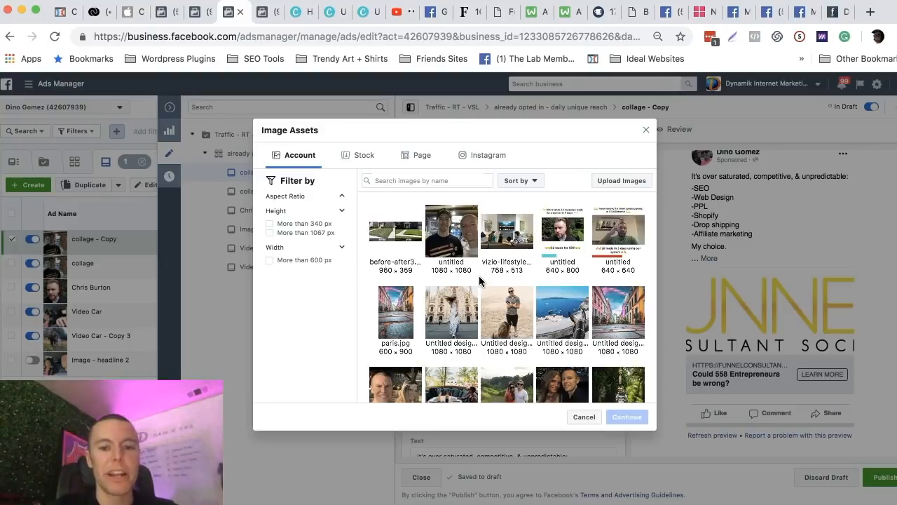
{"action": "scroll", "coordinate": [508, 278], "scroll_direction": "down", "scroll_amount": 2}
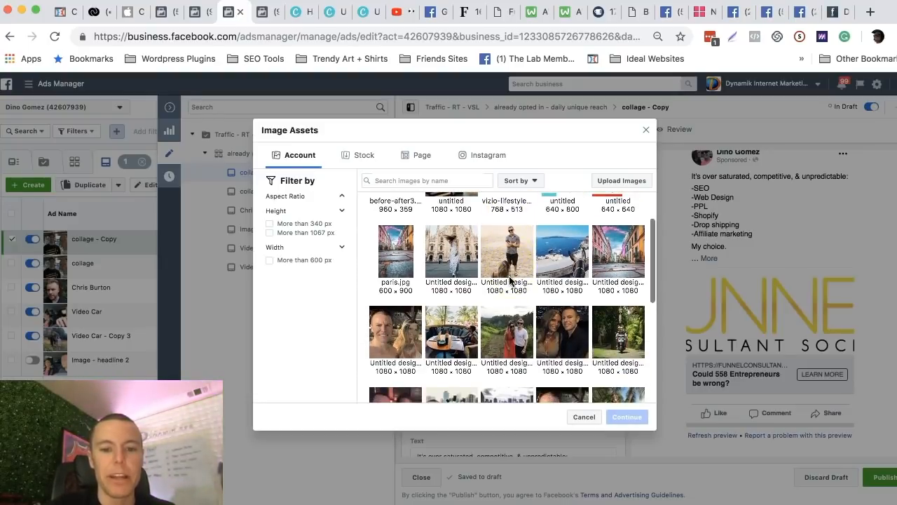
{"action": "left_click", "coordinate": [405, 329]}
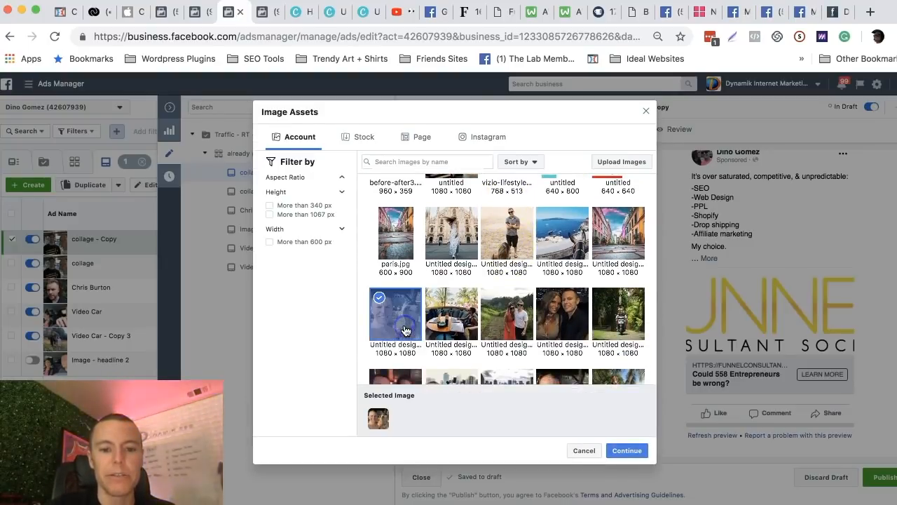
{"action": "left_click", "coordinate": [627, 450]}
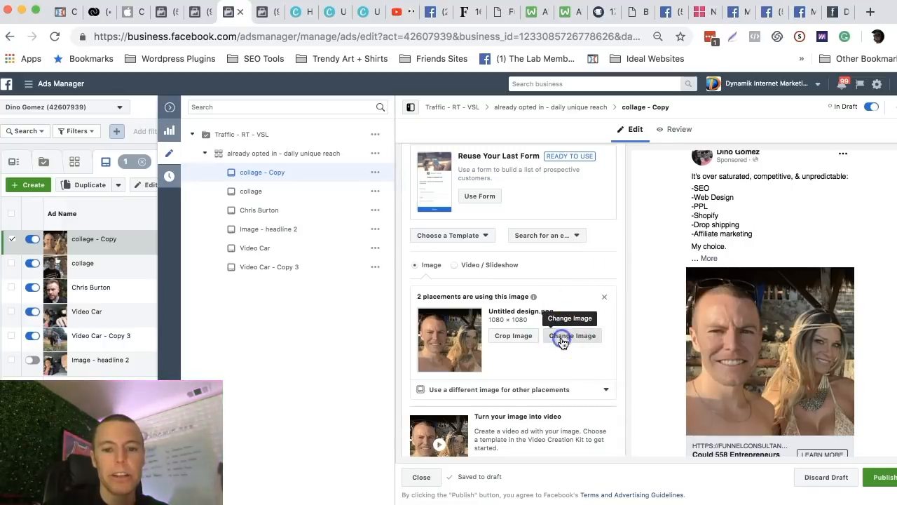
Browse the Desktop files for a replacement ad image to upload, and cancel the upload.
{"action": "left_click", "coordinate": [561, 335]}
{"action": "left_click", "coordinate": [610, 165]}
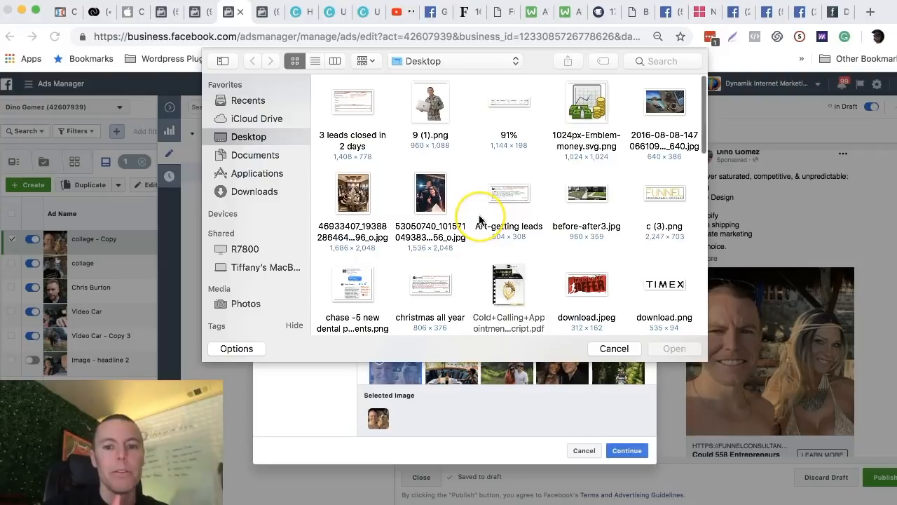
{"action": "scroll", "coordinate": [546, 165], "scroll_direction": "down", "scroll_amount": 5}
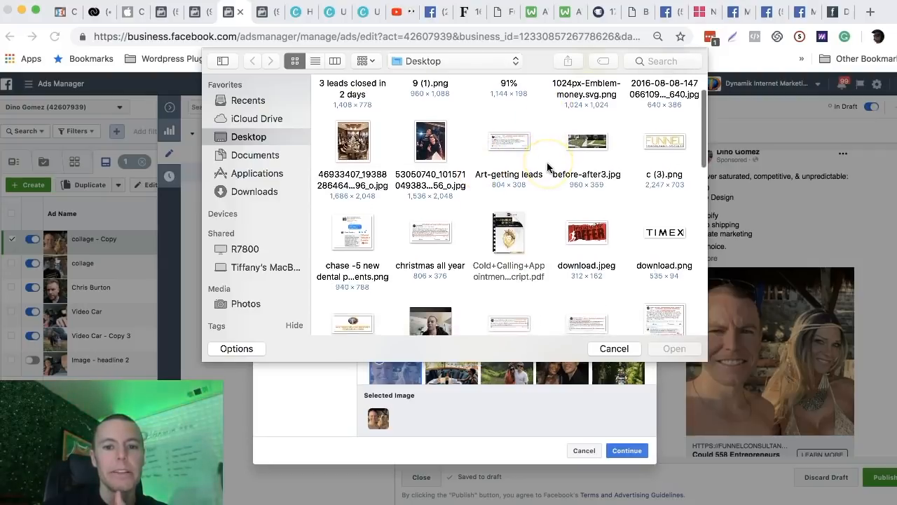
{"action": "scroll", "coordinate": [547, 165], "scroll_direction": "up", "scroll_amount": 3}
{"action": "scroll", "coordinate": [562, 172], "scroll_direction": "down", "scroll_amount": 10}
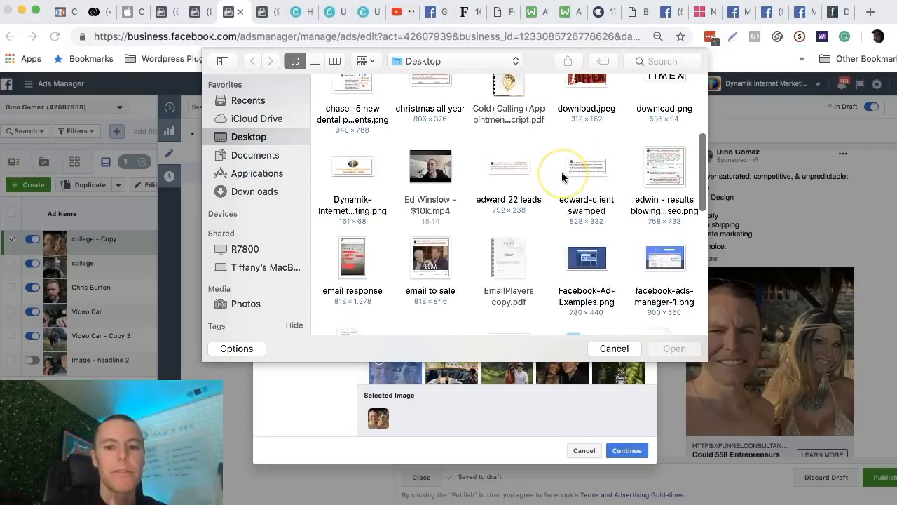
{"action": "scroll", "coordinate": [551, 184], "scroll_direction": "down", "scroll_amount": 10}
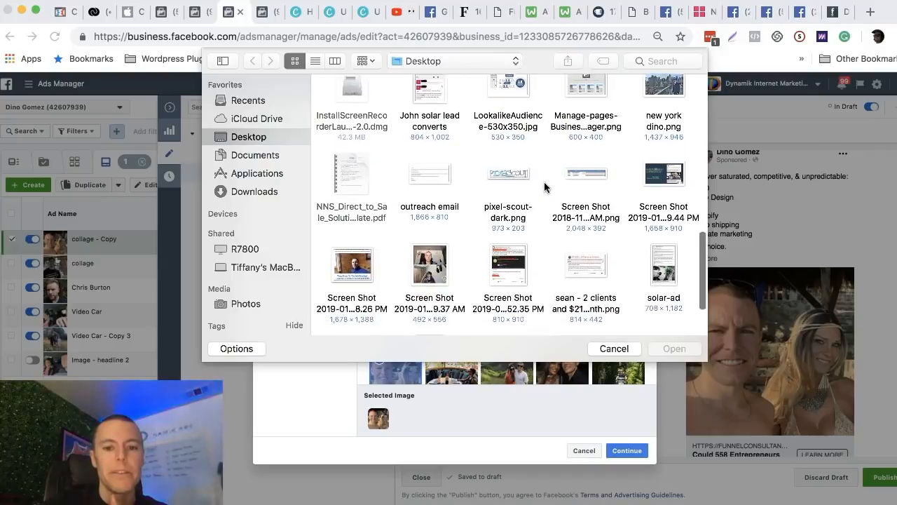
{"action": "left_click", "coordinate": [597, 348]}
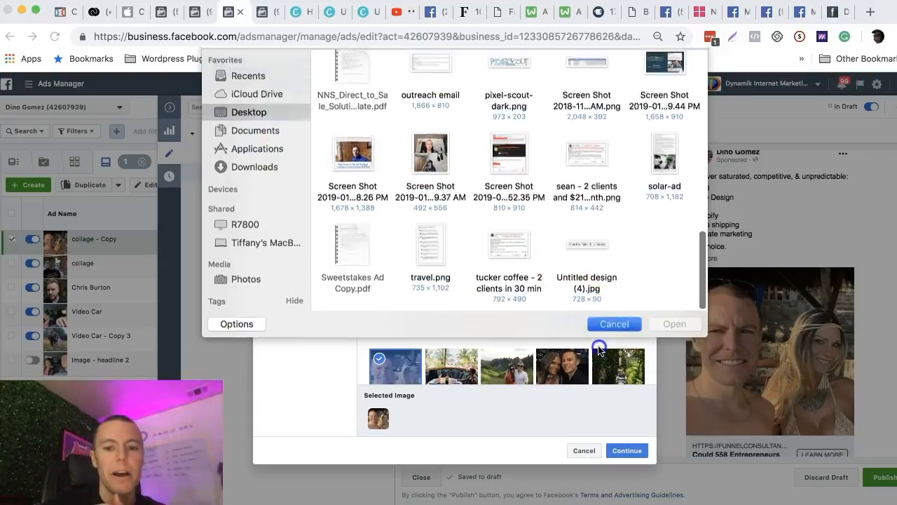
Replace the copied ad's image with the scooter photo "Untitled design (6).png" from the account's image assets.
{"action": "scroll", "coordinate": [588, 354], "scroll_direction": "down", "scroll_amount": 2}
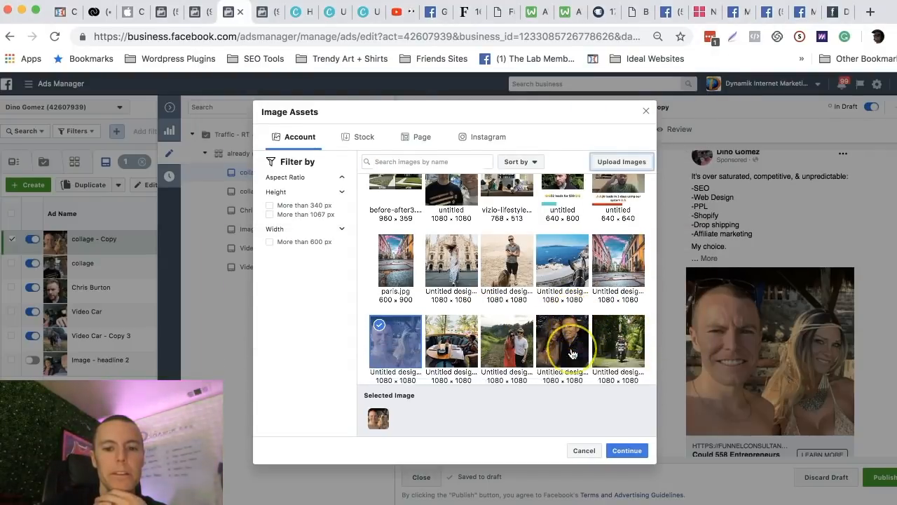
{"action": "scroll", "coordinate": [571, 354], "scroll_direction": "down", "scroll_amount": 5}
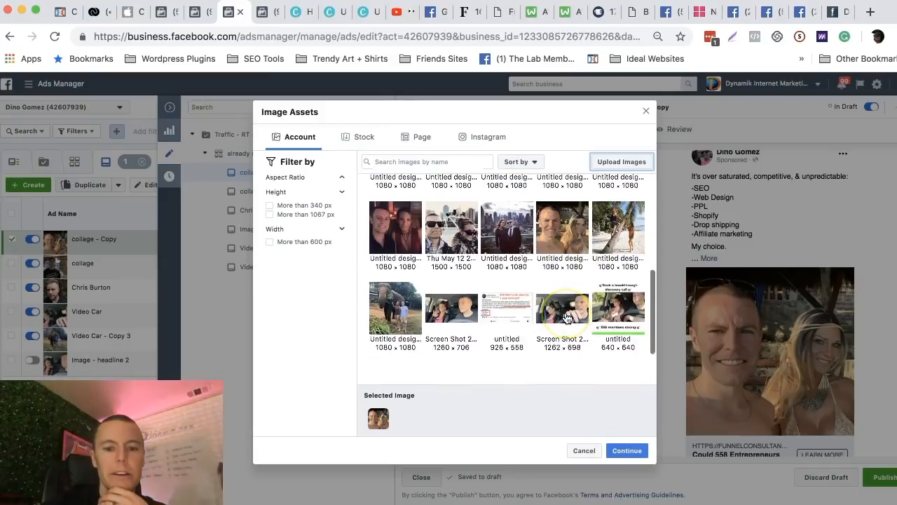
{"action": "scroll", "coordinate": [567, 318], "scroll_direction": "up", "scroll_amount": 7}
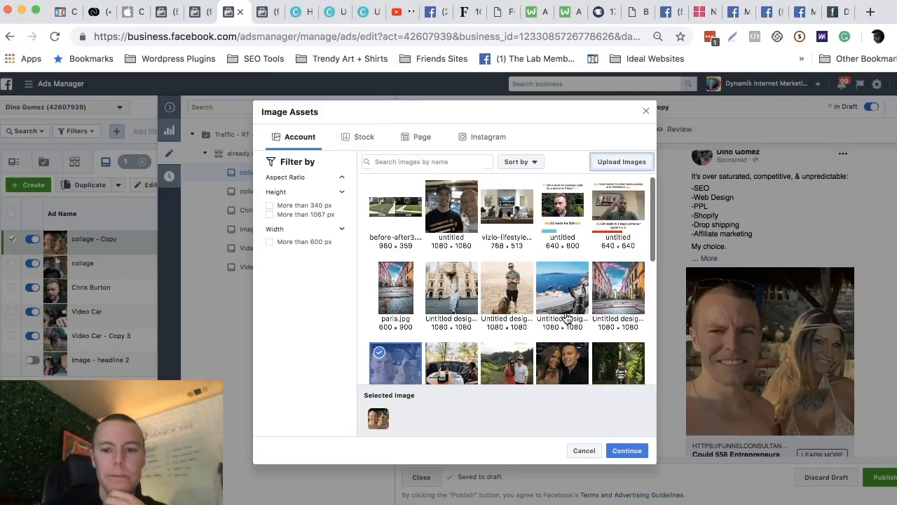
{"action": "left_click", "coordinate": [617, 364]}
{"action": "left_click", "coordinate": [628, 452]}
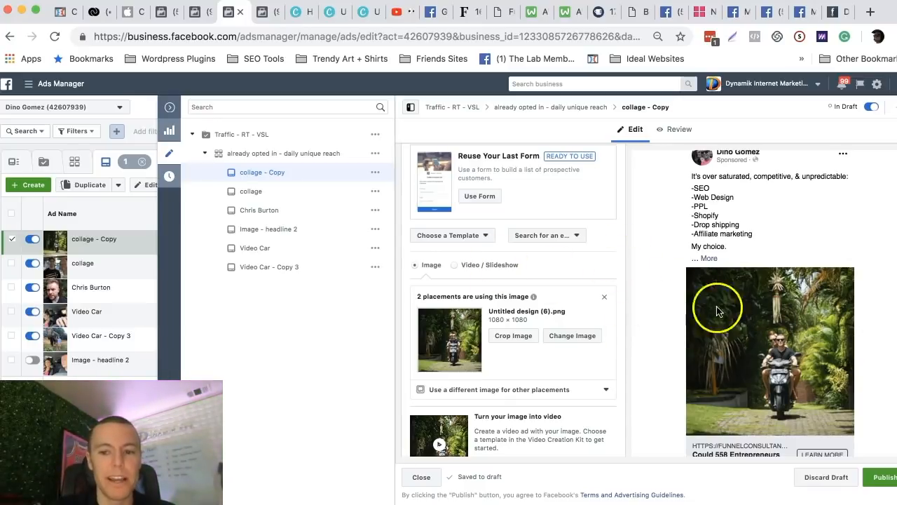
Discard the draft copy of the collage ad.
{"action": "scroll", "coordinate": [631, 319], "scroll_direction": "down", "scroll_amount": 1}
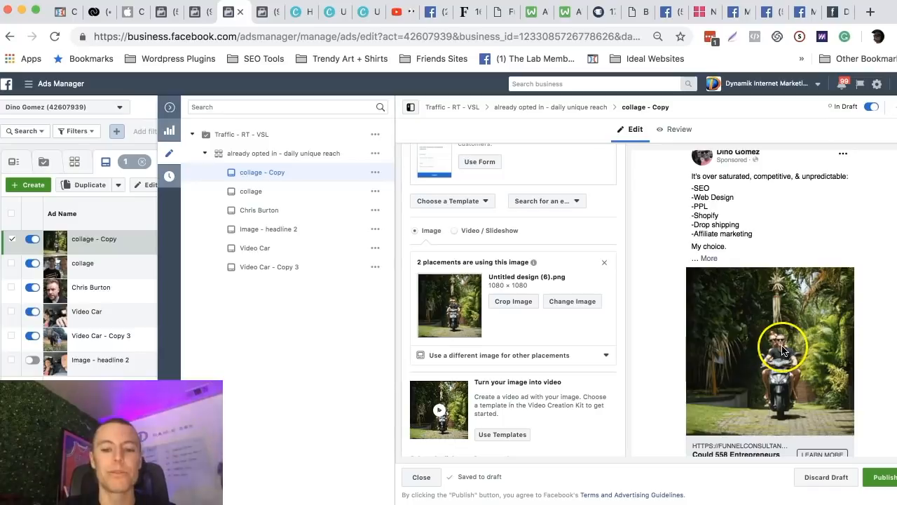
{"action": "left_click", "coordinate": [813, 477]}
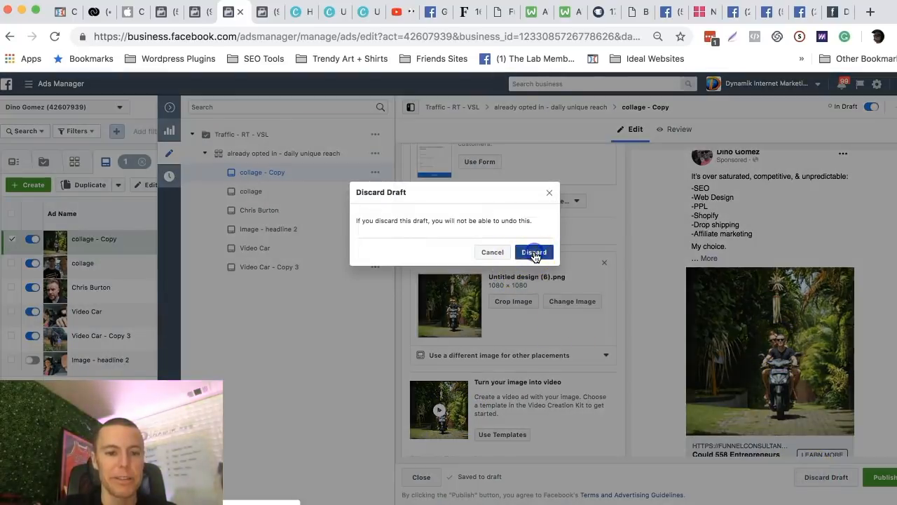
{"action": "left_click", "coordinate": [535, 254]}
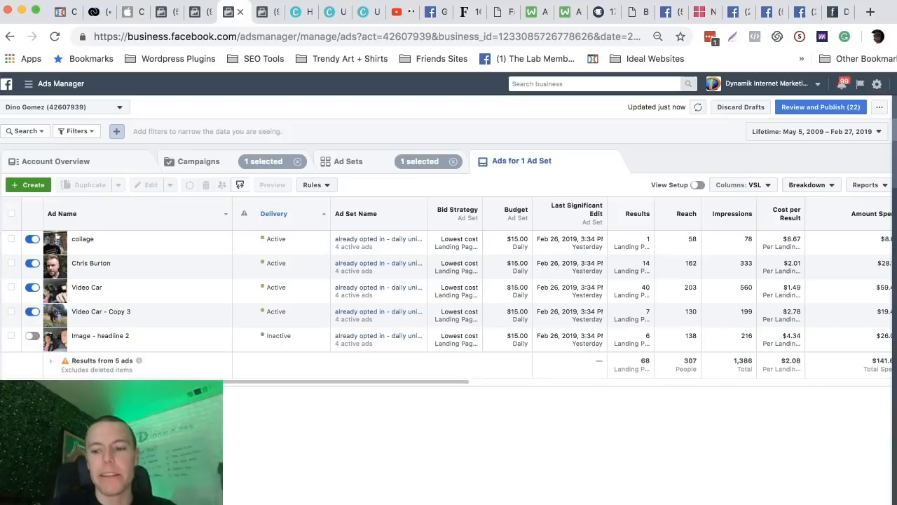
Switch back to Step 9 of the Facebook Ads Starter Guide document in Google Docs.
{"action": "left_click", "coordinate": [868, 482]}
{"action": "left_click", "coordinate": [206, 217]}
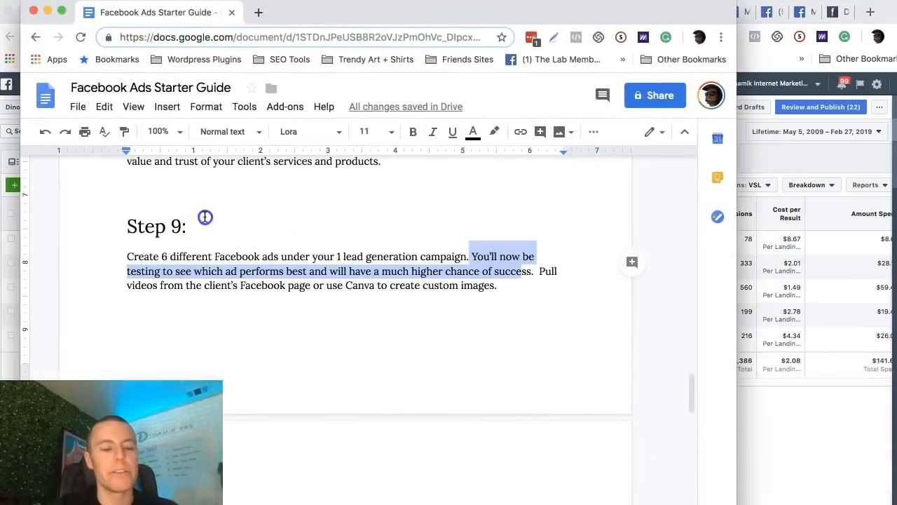
Read Step 9 and Step 10 of the guide, highlighting the passages on creating 6 ads and duplicating the ad set.
{"action": "left_click_drag", "start_coordinate": [138, 221], "coordinate": [196, 228]}
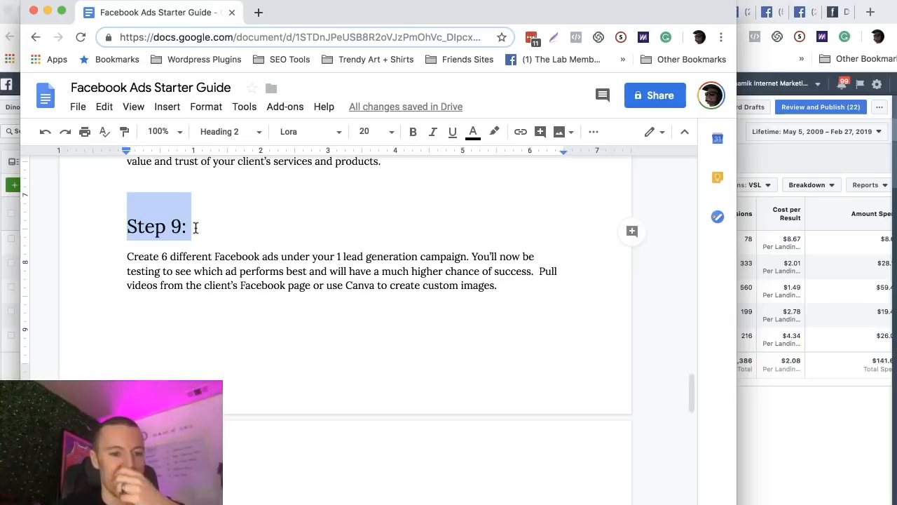
{"action": "left_click_drag", "start_coordinate": [133, 258], "coordinate": [317, 261]}
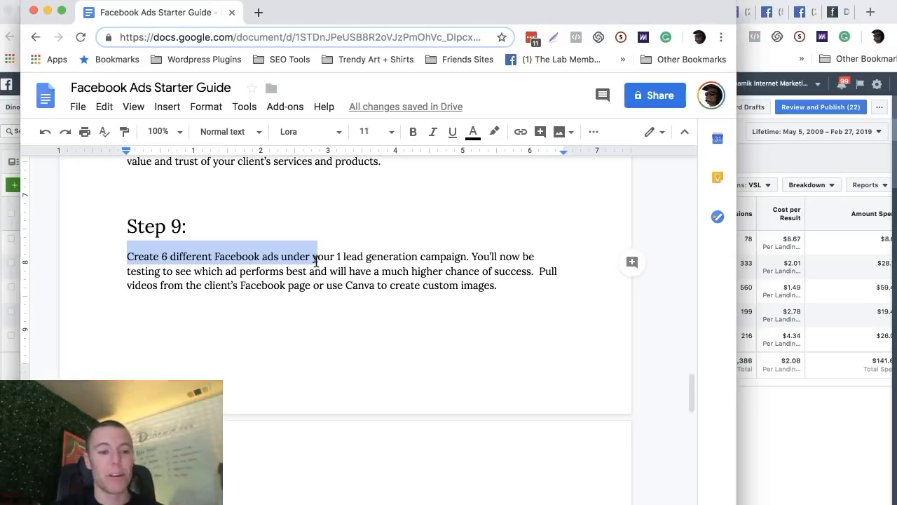
{"action": "scroll", "coordinate": [362, 237], "scroll_direction": "down", "scroll_amount": 2}
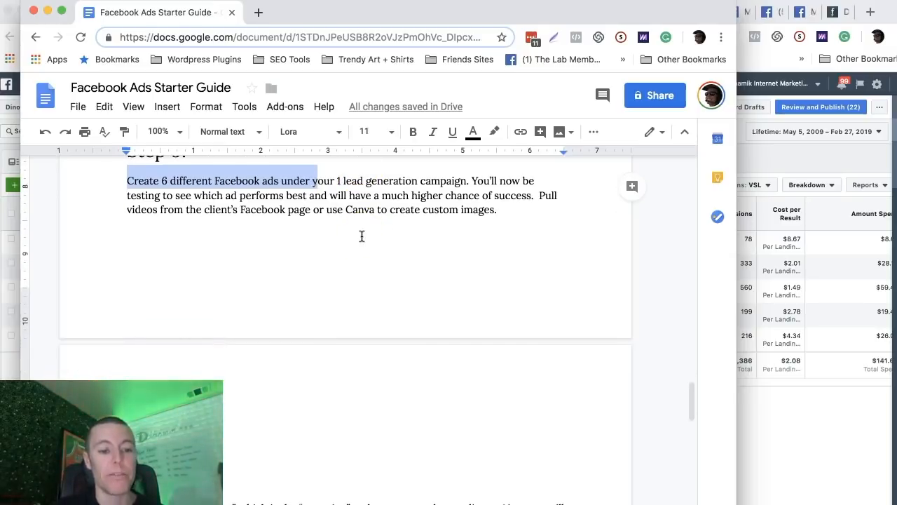
{"action": "scroll", "coordinate": [362, 236], "scroll_direction": "down", "scroll_amount": 7}
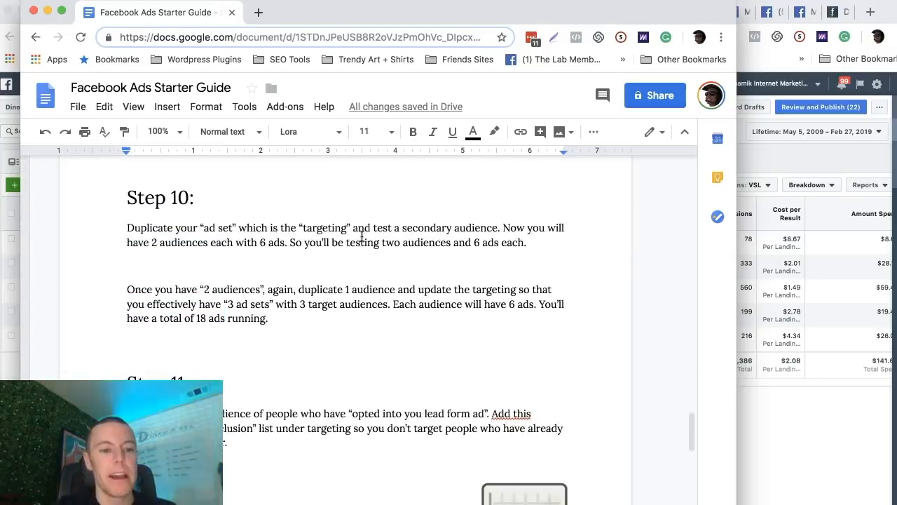
{"action": "left_click_drag", "start_coordinate": [127, 198], "coordinate": [173, 199]}
{"action": "left_click", "coordinate": [162, 224]}
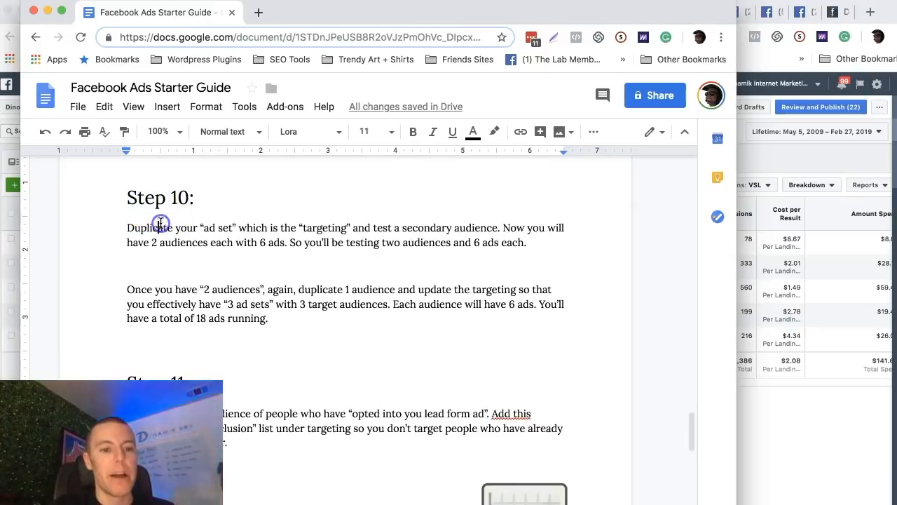
{"action": "left_click", "coordinate": [125, 226]}
{"action": "left_click_drag", "start_coordinate": [125, 227], "coordinate": [213, 245]}
{"action": "left_click", "coordinate": [272, 227]}
{"action": "left_click", "coordinate": [350, 227]}
{"action": "left_click", "coordinate": [498, 229]}
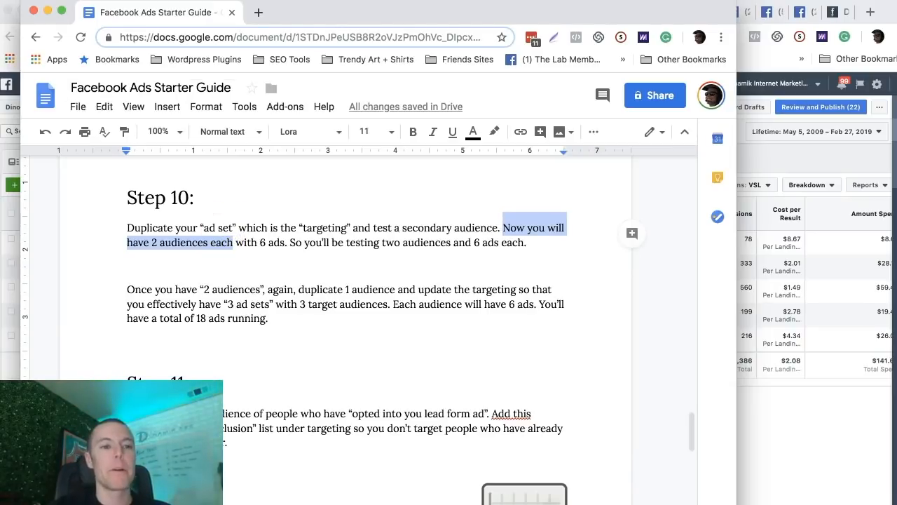
Switch to the lawn care campaign draft in Facebook Ads Manager and go back to the ad set's audience targeting.
{"action": "left_click", "coordinate": [46, 12]}
{"action": "left_click", "coordinate": [262, 12]}
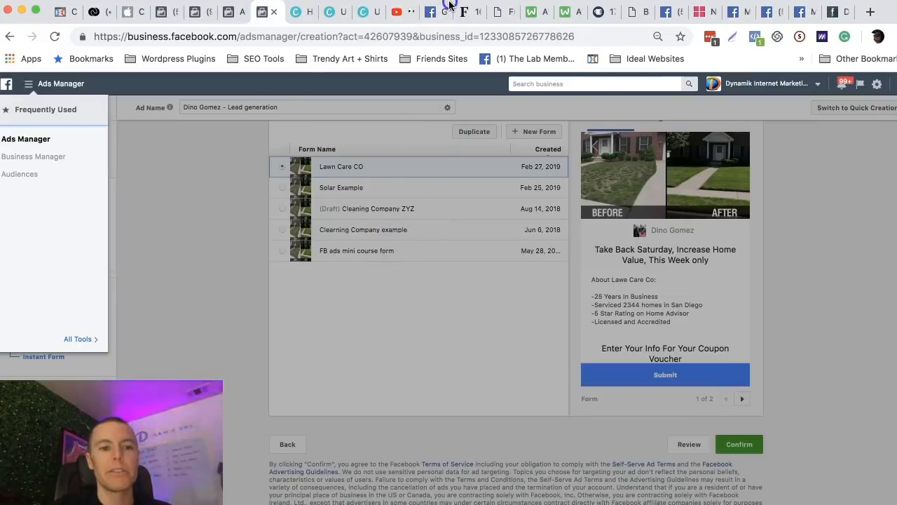
{"action": "left_click_drag", "start_coordinate": [449, 3], "coordinate": [497, 4]}
{"action": "left_click", "coordinate": [426, 256]}
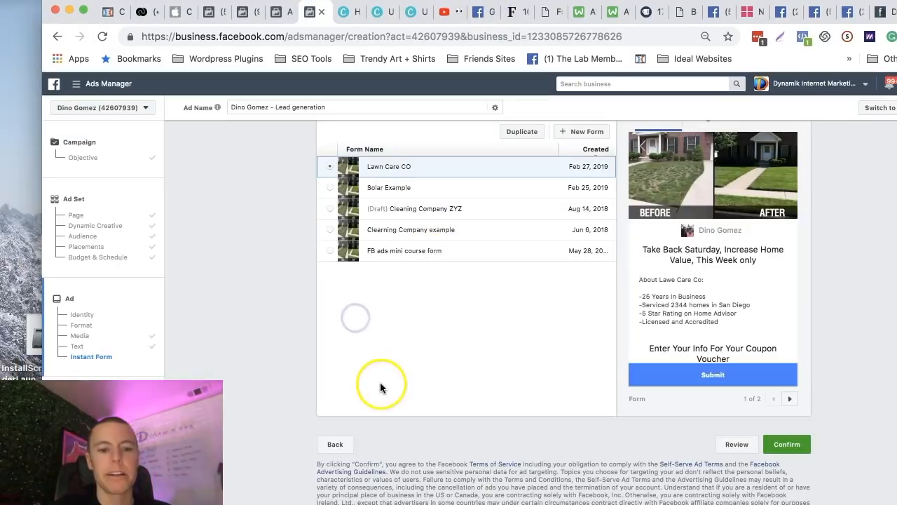
{"action": "left_click", "coordinate": [342, 446]}
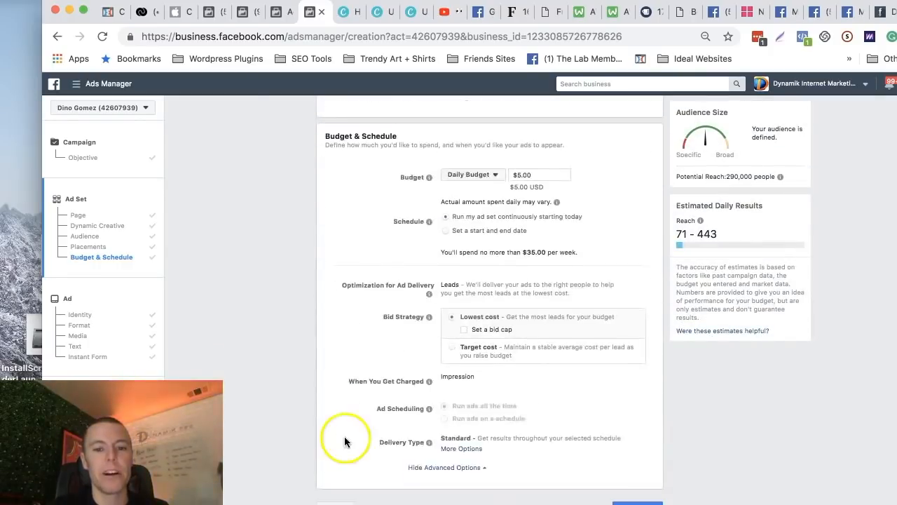
{"action": "scroll", "coordinate": [409, 301], "scroll_direction": "up", "scroll_amount": 5}
{"action": "scroll", "coordinate": [408, 297], "scroll_direction": "up", "scroll_amount": 3}
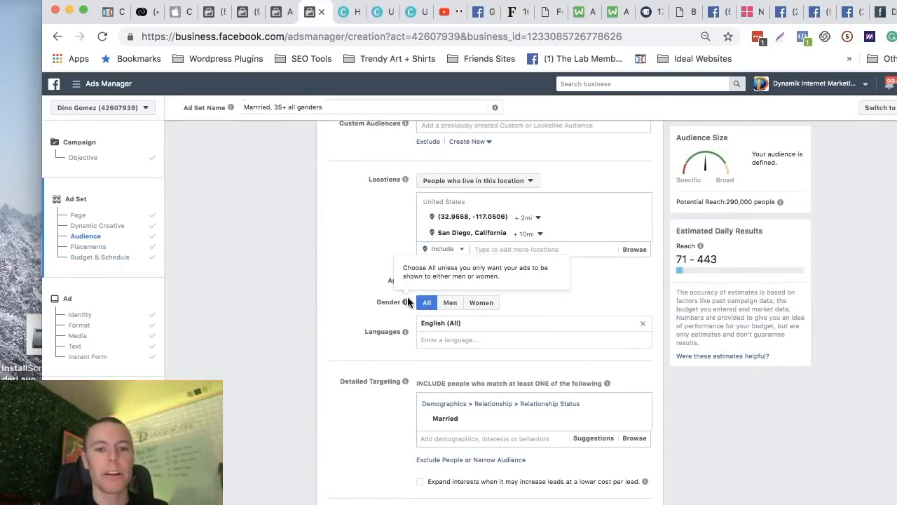
{"action": "mouse_move", "coordinate": [453, 417]}
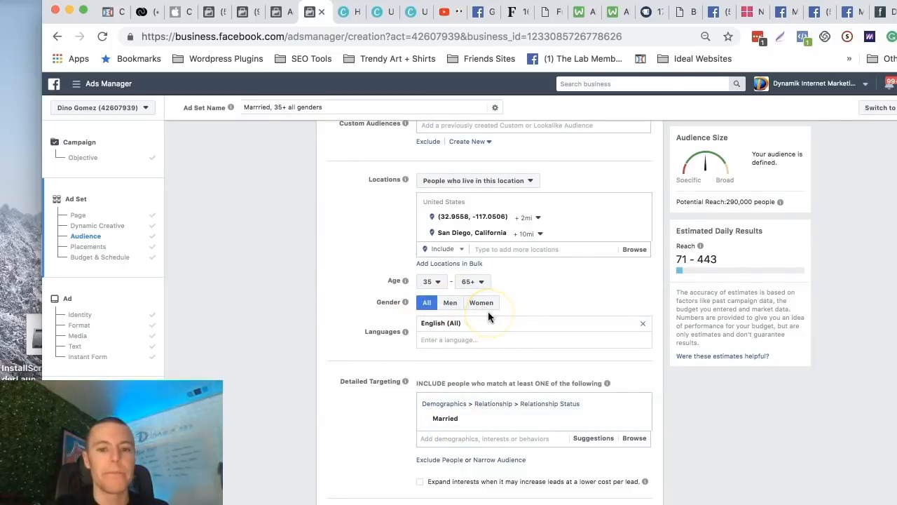
{"action": "scroll", "coordinate": [371, 279], "scroll_direction": "down", "scroll_amount": 1}
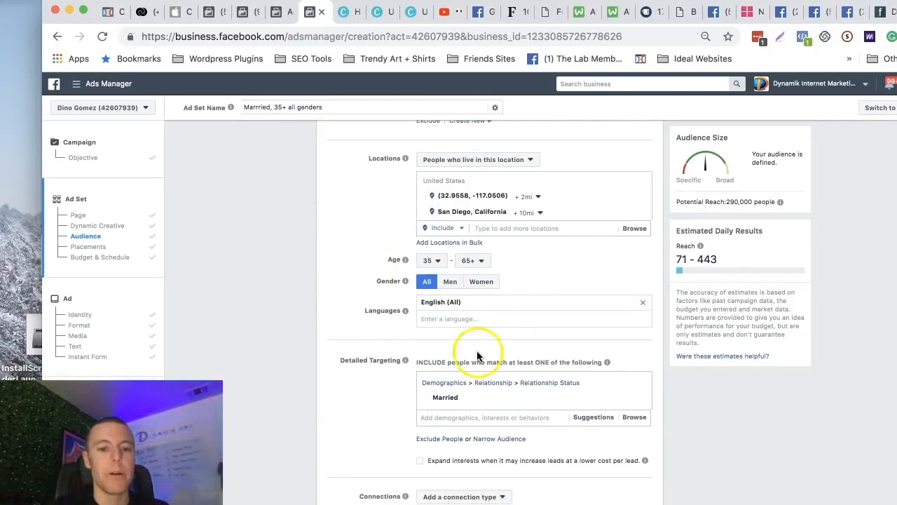
{"action": "scroll", "coordinate": [382, 363], "scroll_direction": "down", "scroll_amount": 3}
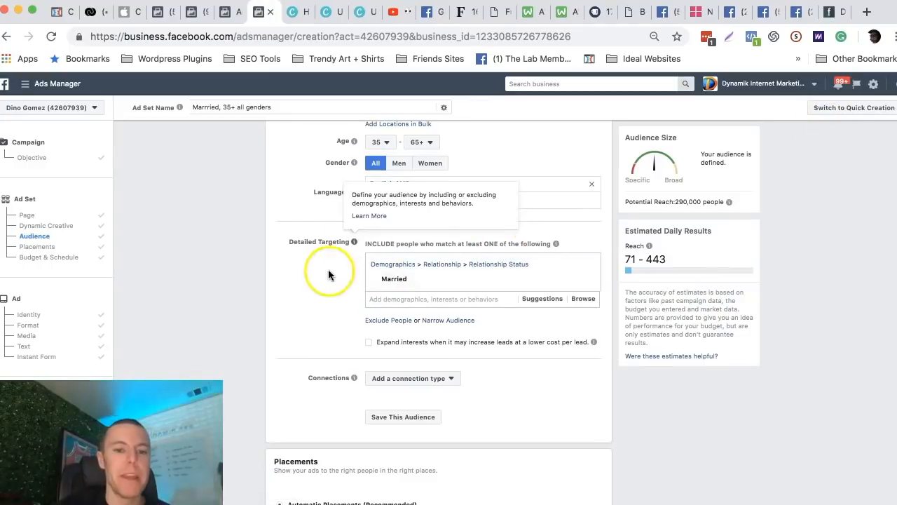
Replace the Married relationship status in the detailed targeting with the Gardening interest.
{"action": "mouse_move", "coordinate": [407, 281]}
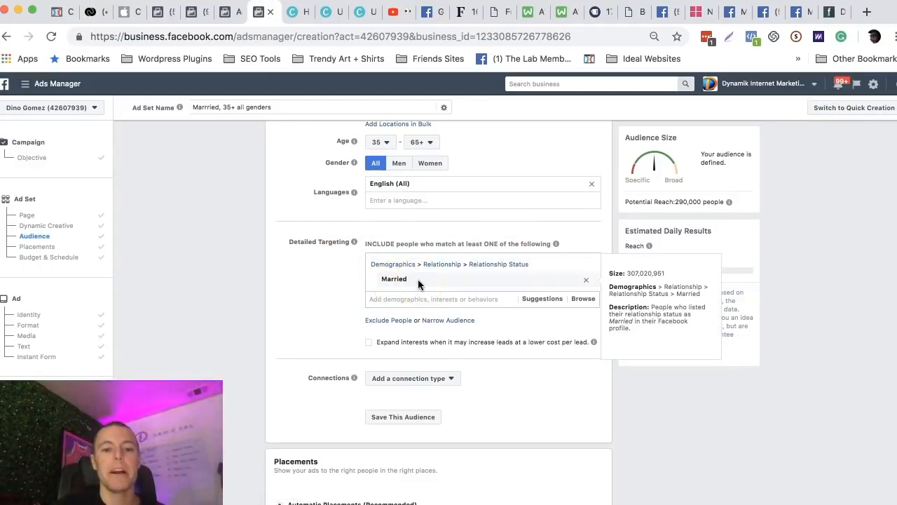
{"action": "left_click", "coordinate": [586, 279]}
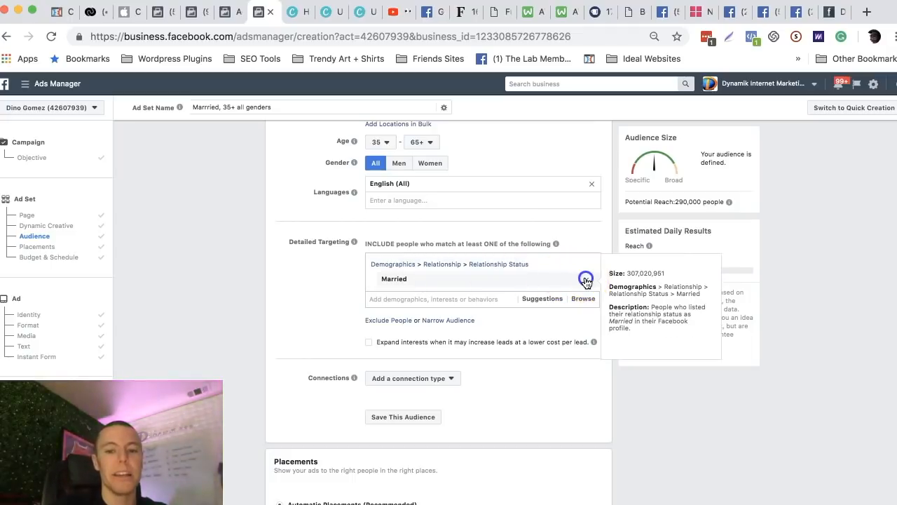
{"action": "left_click", "coordinate": [422, 258]}
{"action": "type", "text": "gardening"}
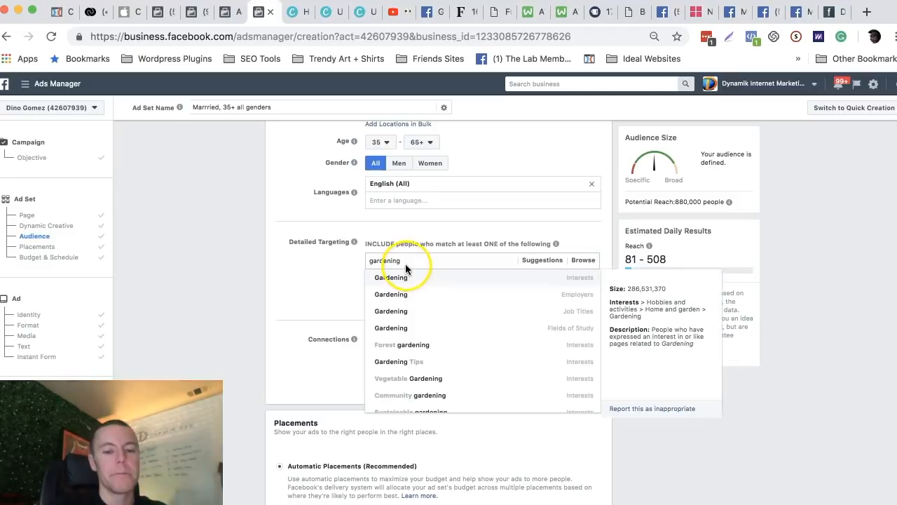
{"action": "left_click", "coordinate": [399, 279]}
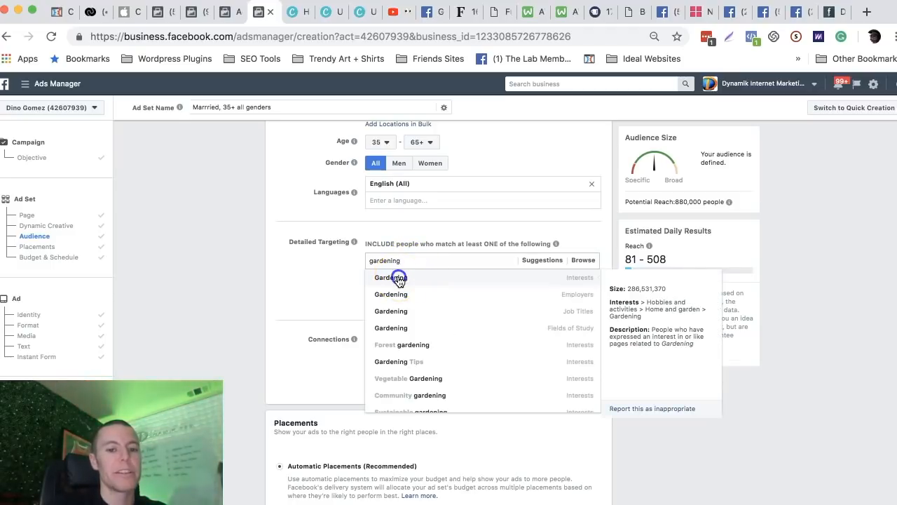
{"action": "left_click", "coordinate": [292, 277]}
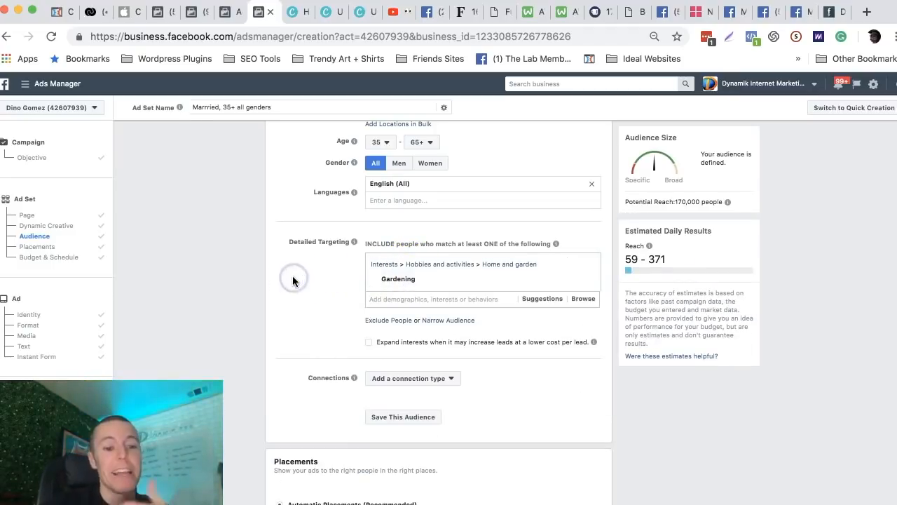
Replace the Gardening interest with the Married relationship status and restrict the audience's gender to Women.
{"action": "left_click", "coordinate": [417, 279]}
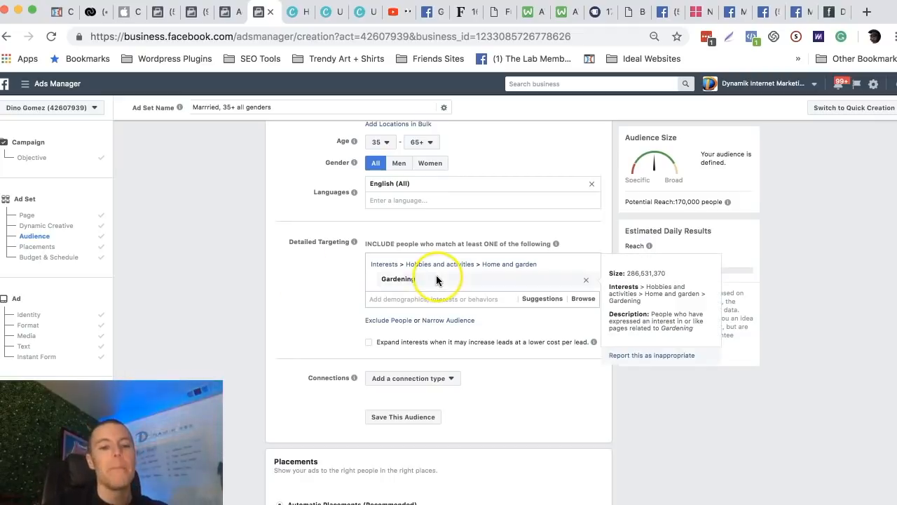
{"action": "left_click", "coordinate": [583, 282]}
{"action": "left_click", "coordinate": [427, 257]}
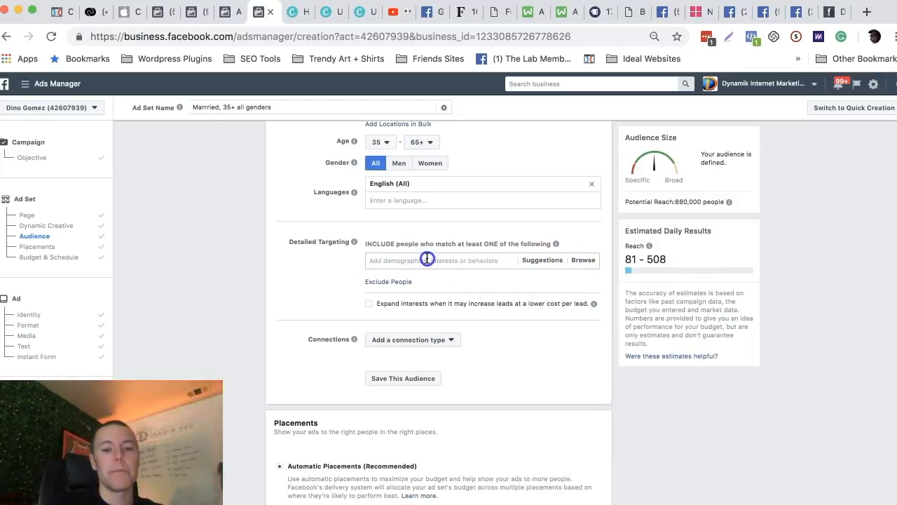
{"action": "type", "text": "married"}
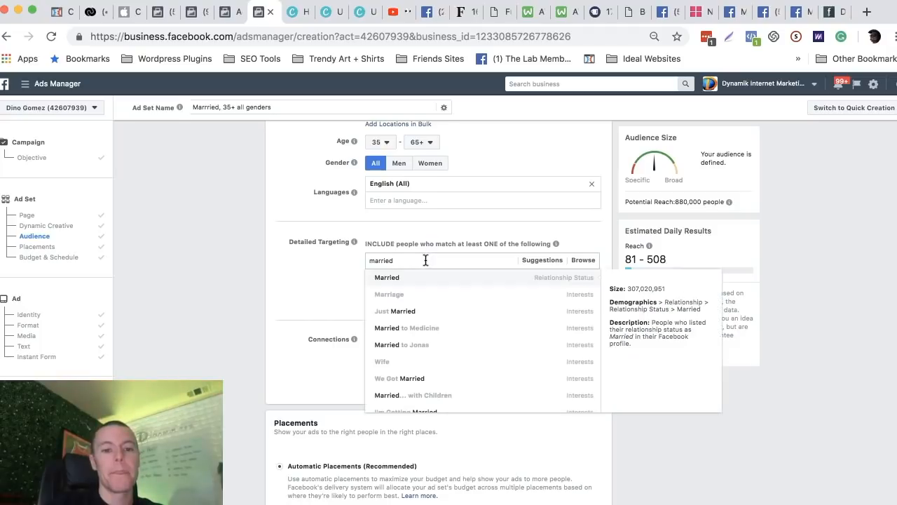
{"action": "left_click", "coordinate": [397, 283]}
{"action": "scroll", "coordinate": [350, 241], "scroll_direction": "up", "scroll_amount": 1}
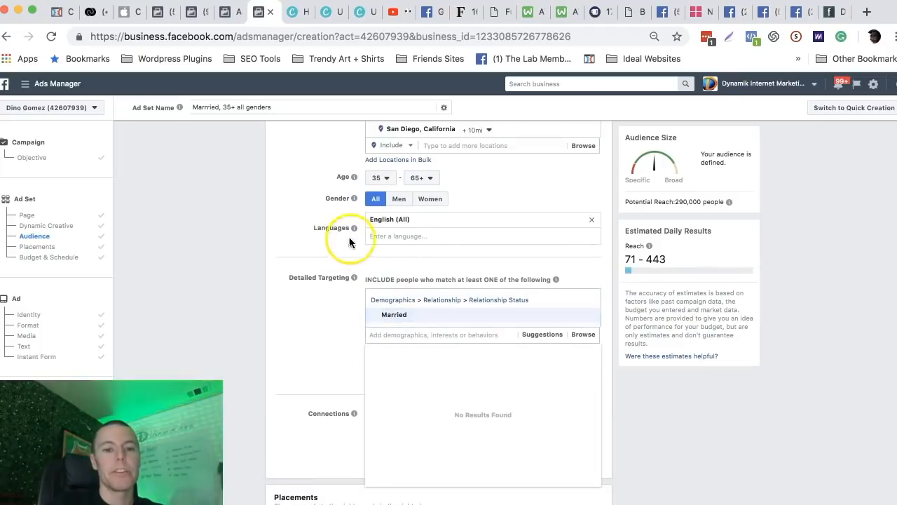
{"action": "left_click", "coordinate": [429, 199]}
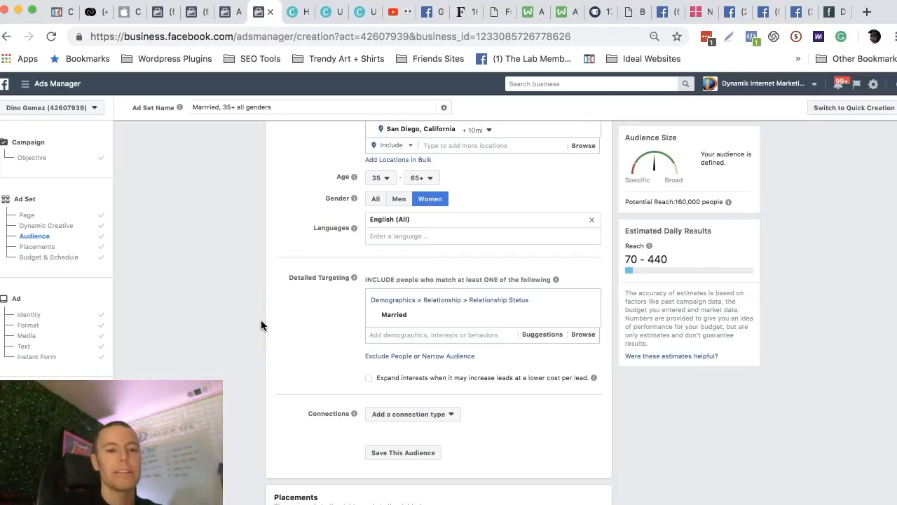
In the existing traffic campaign, duplicate the "already opted in - daily unique reach" ad set once into its original campaign.
{"action": "left_click", "coordinate": [225, 21]}
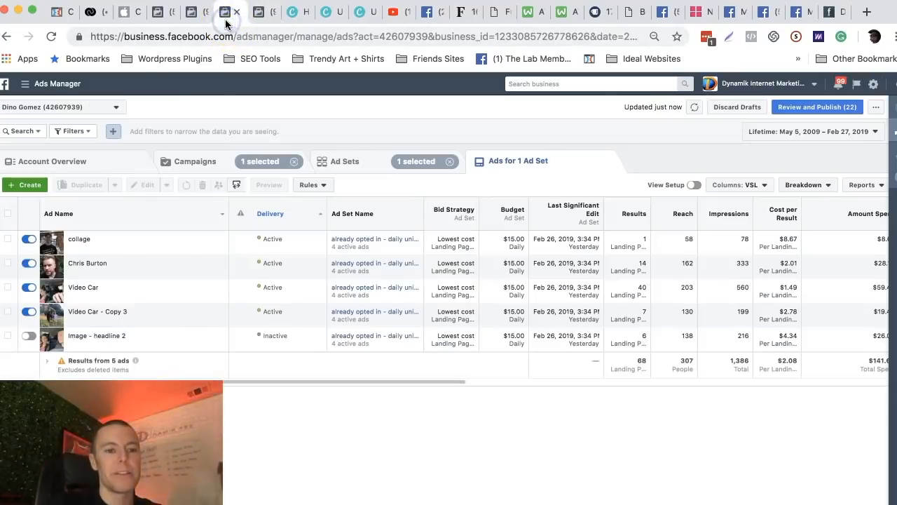
{"action": "left_click", "coordinate": [341, 161]}
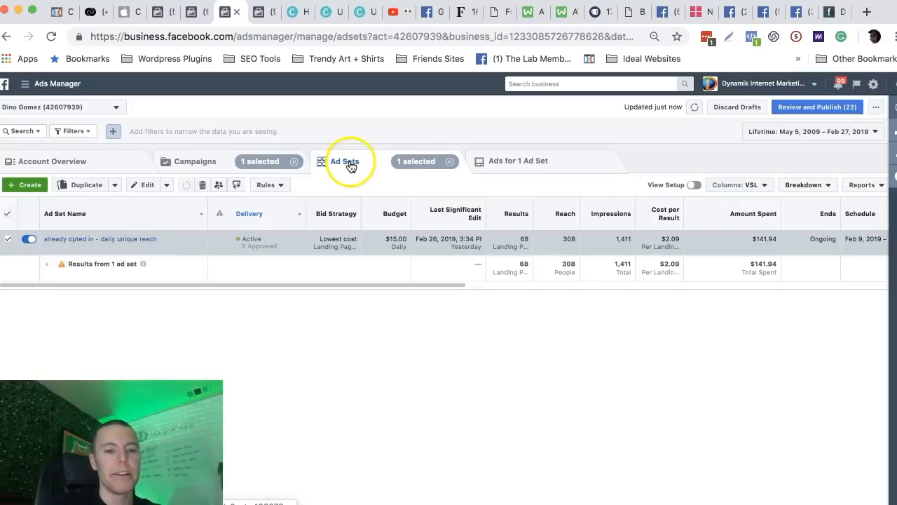
{"action": "left_click", "coordinate": [515, 164]}
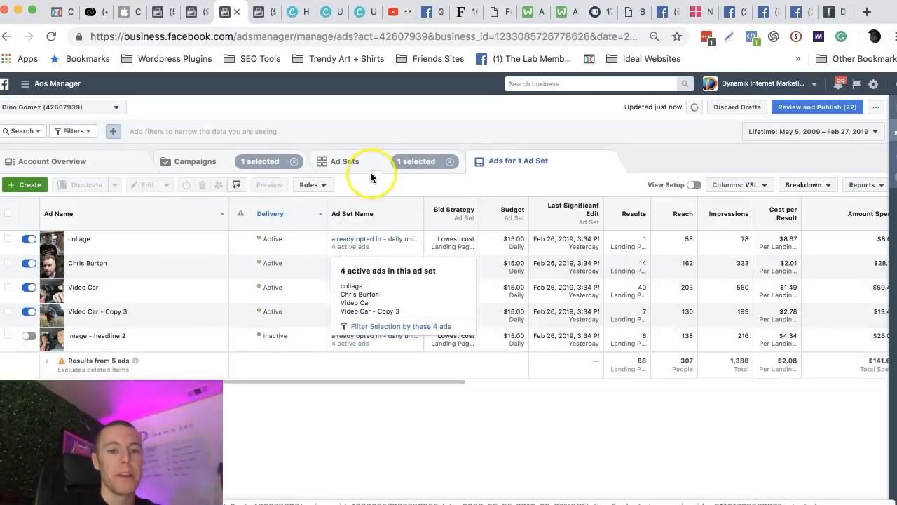
{"action": "left_click", "coordinate": [349, 167]}
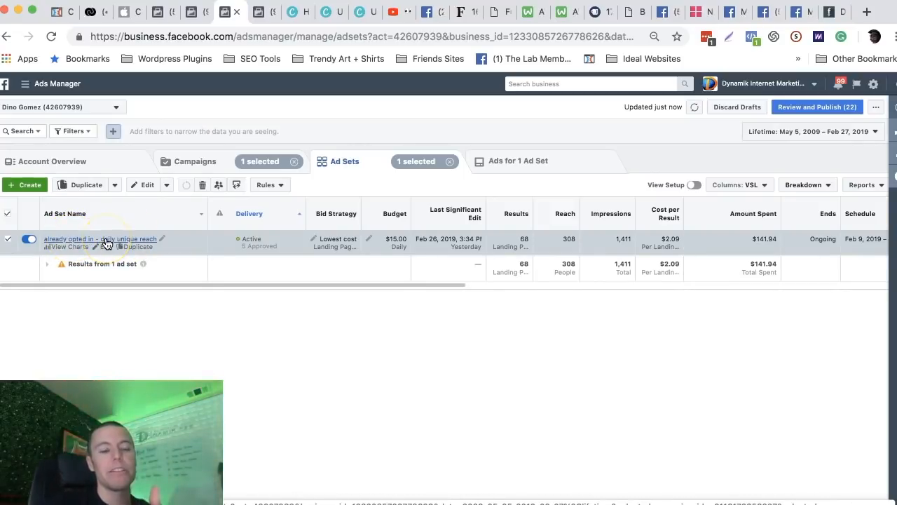
{"action": "left_click", "coordinate": [8, 214]}
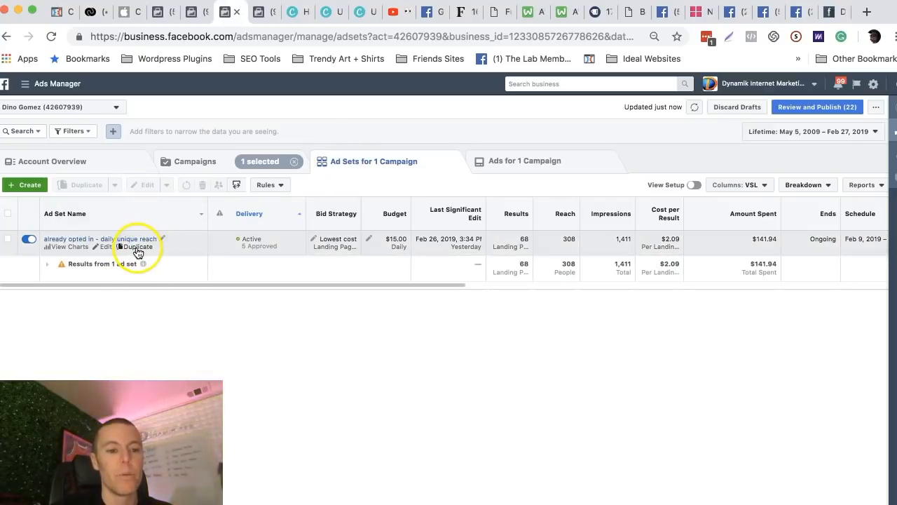
{"action": "left_click", "coordinate": [138, 248]}
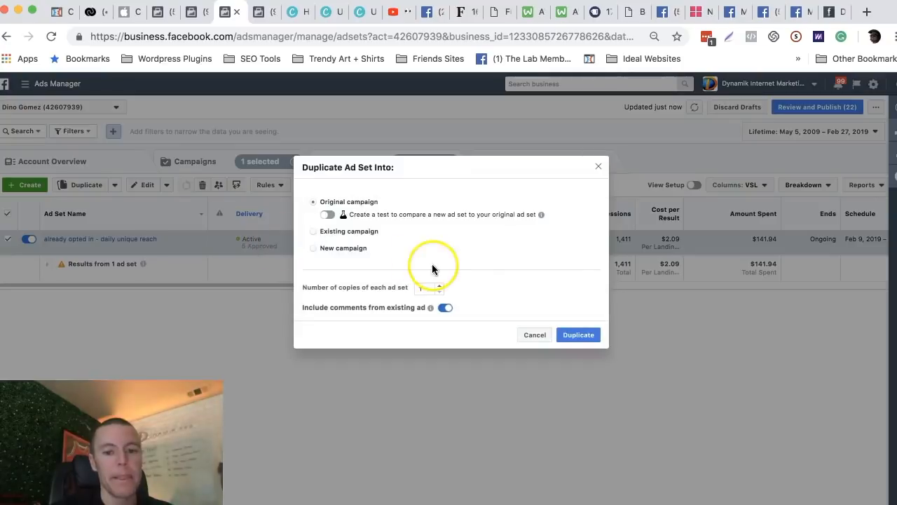
{"action": "left_click", "coordinate": [576, 338]}
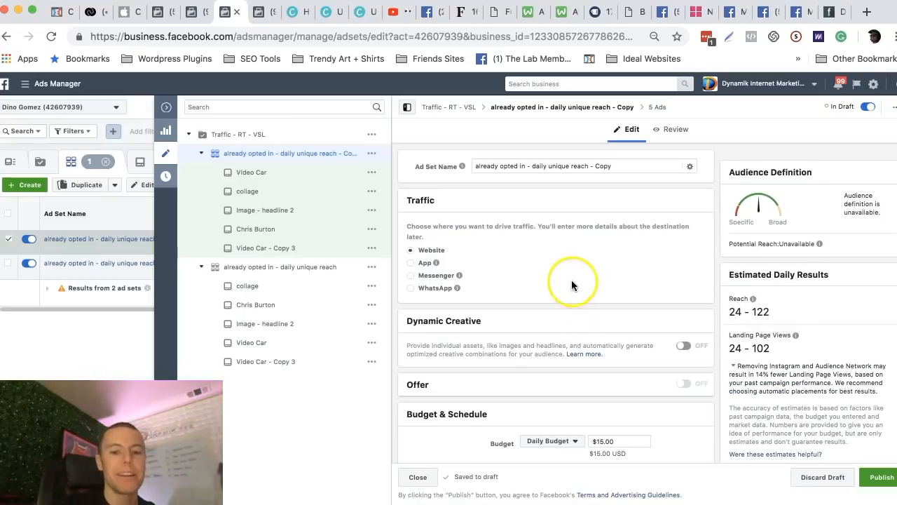
Review the copied ad set's custom audiences, locations, age and gender settings, and return to Step 10 of the guide in Google Docs.
{"action": "scroll", "coordinate": [571, 280], "scroll_direction": "down", "scroll_amount": 10}
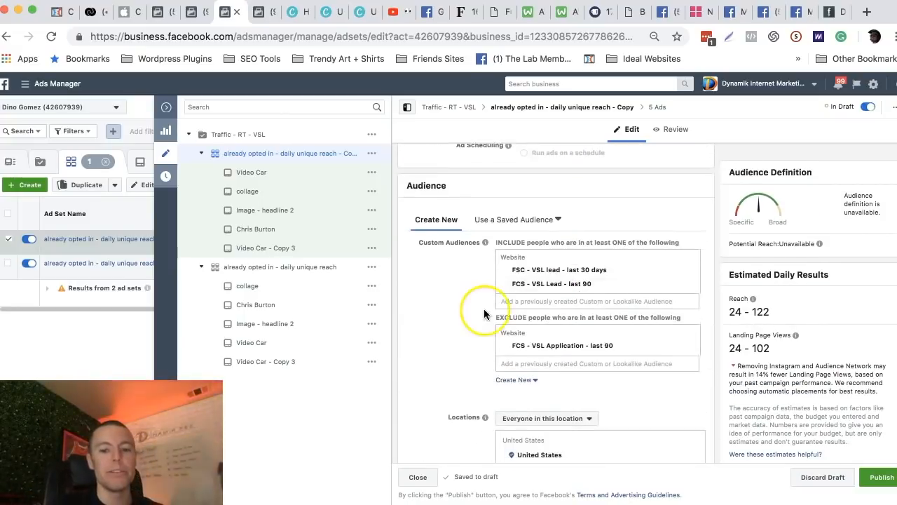
{"action": "scroll", "coordinate": [483, 313], "scroll_direction": "down", "scroll_amount": 5}
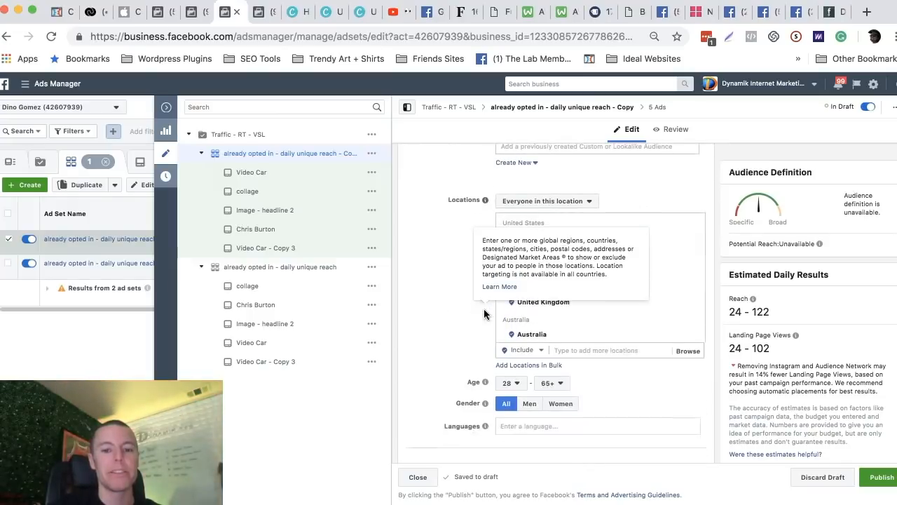
{"action": "scroll", "coordinate": [484, 314], "scroll_direction": "down", "scroll_amount": 1}
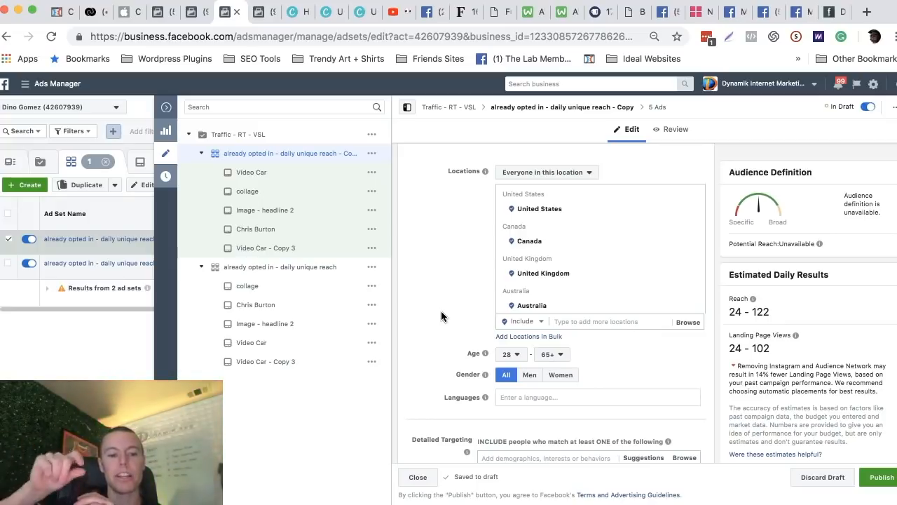
{"action": "scroll", "coordinate": [441, 311], "scroll_direction": "down", "scroll_amount": 2}
{"action": "scroll", "coordinate": [441, 315], "scroll_direction": "down", "scroll_amount": 2}
{"action": "scroll", "coordinate": [441, 316], "scroll_direction": "up", "scroll_amount": 3}
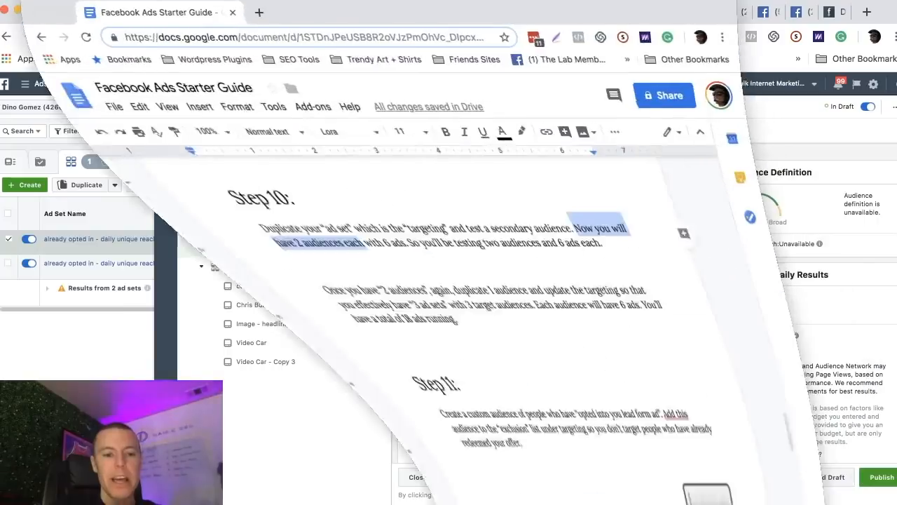
{"action": "left_click", "coordinate": [226, 264]}
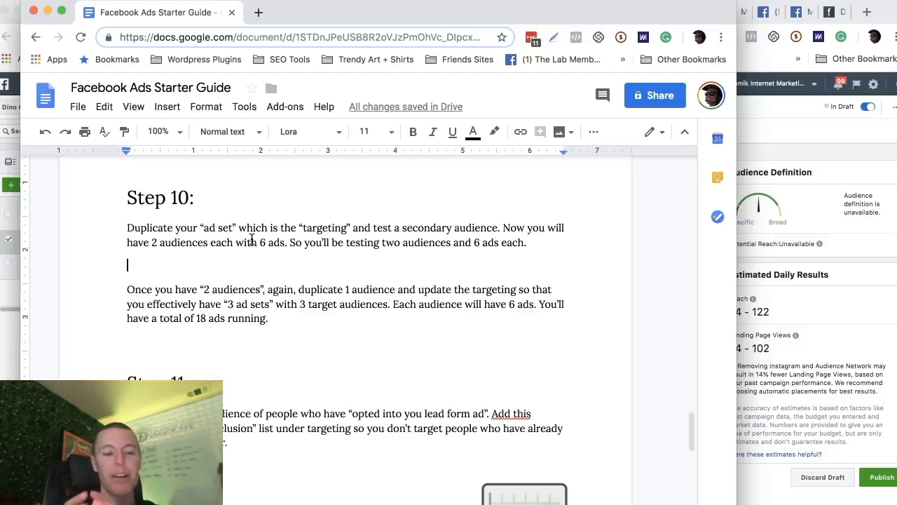
Review Step 10 of the guide on duplicating ad sets to reach three target audiences, and the start of Step 11.
{"action": "scroll", "coordinate": [266, 267], "scroll_direction": "down", "scroll_amount": 1}
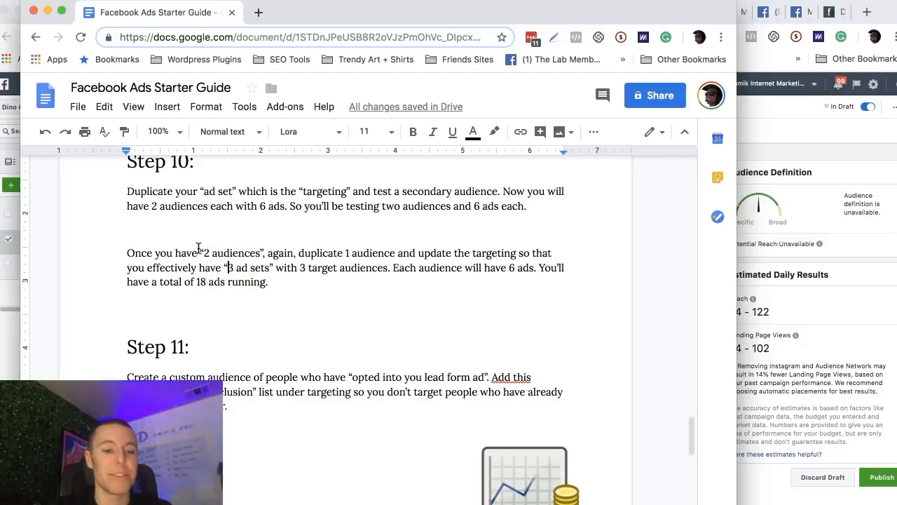
{"action": "left_click", "coordinate": [199, 248]}
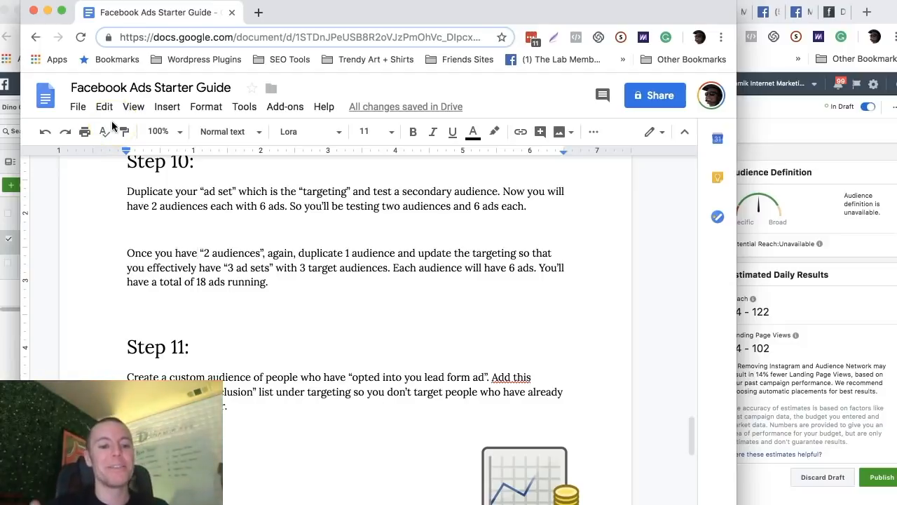
{"action": "left_click", "coordinate": [231, 249]}
{"action": "scroll", "coordinate": [233, 248], "scroll_direction": "up", "scroll_amount": 2}
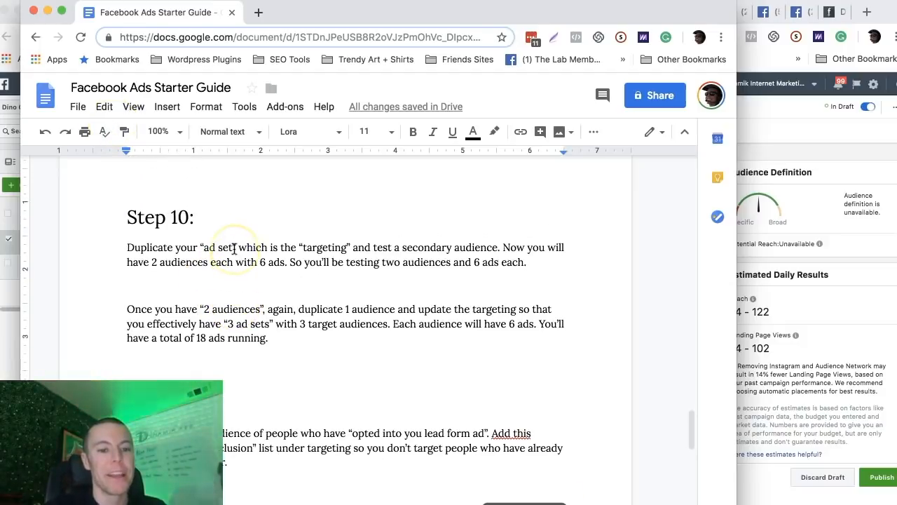
Return to Ads Manager and discard the draft copy of the "already opted in - daily unique reach" ad set.
{"action": "left_click", "coordinate": [47, 12]}
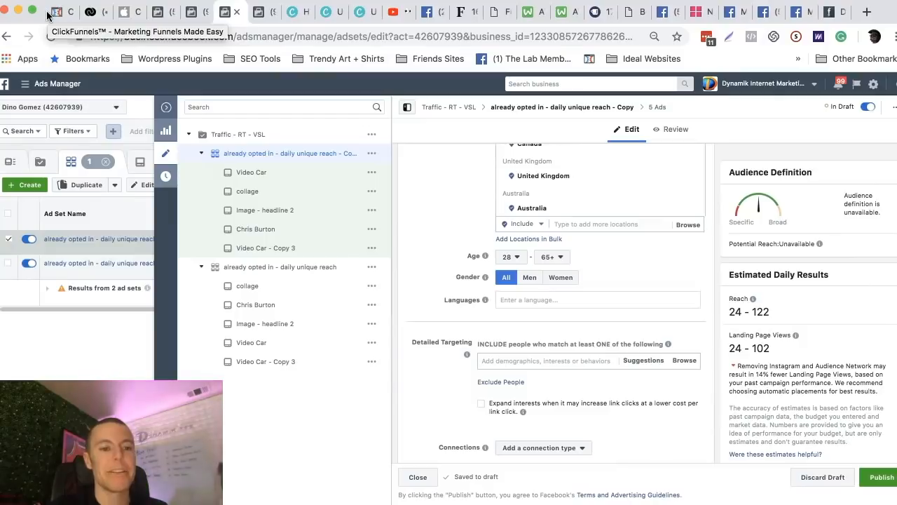
{"action": "left_click", "coordinate": [816, 480]}
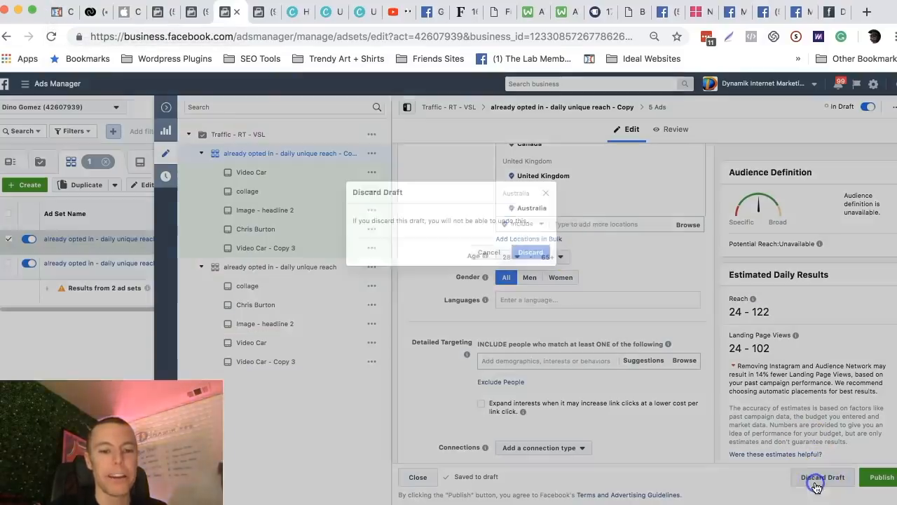
{"action": "left_click", "coordinate": [531, 251]}
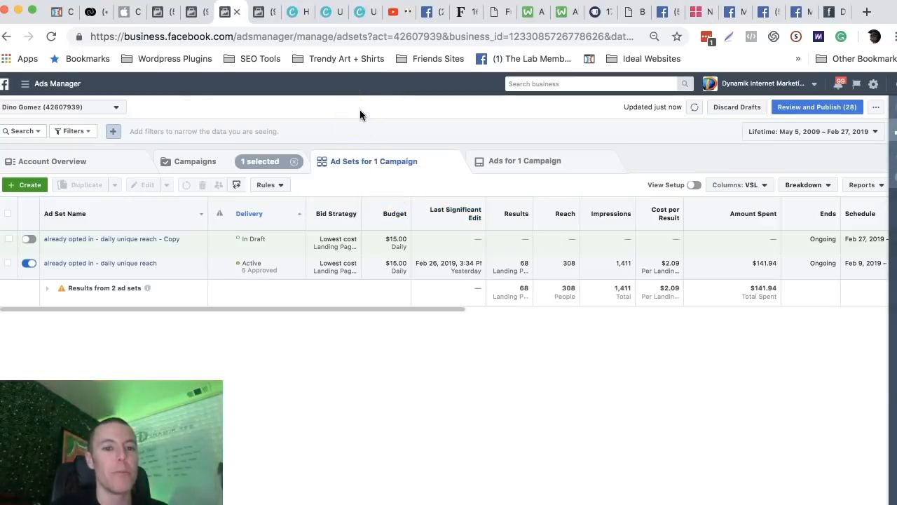
Leave the lawn care ad set creation page without saving and open the Audiences section of the Asset Library.
{"action": "left_click", "coordinate": [260, 16]}
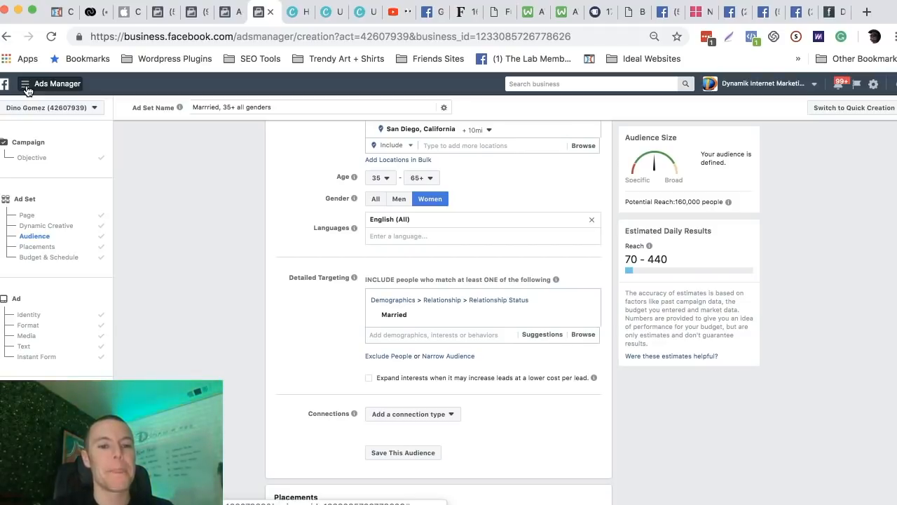
{"action": "left_click", "coordinate": [25, 85]}
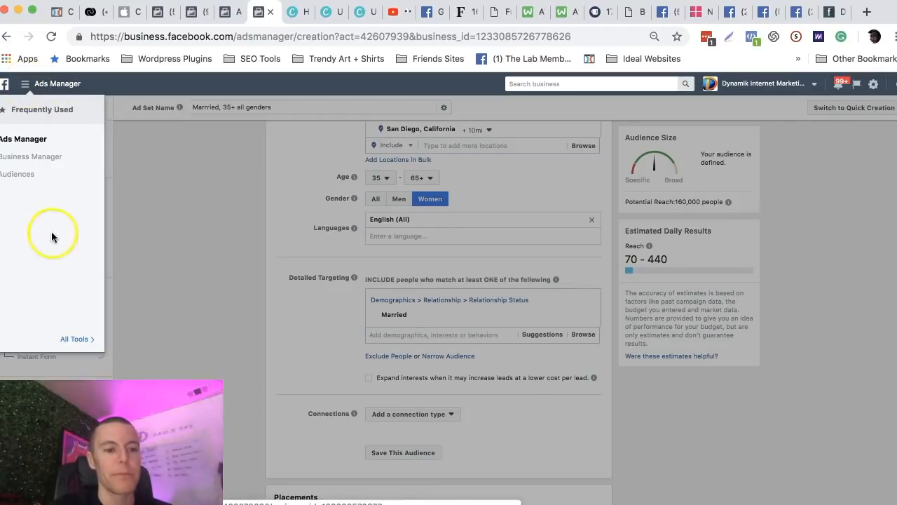
{"action": "left_click", "coordinate": [76, 336]}
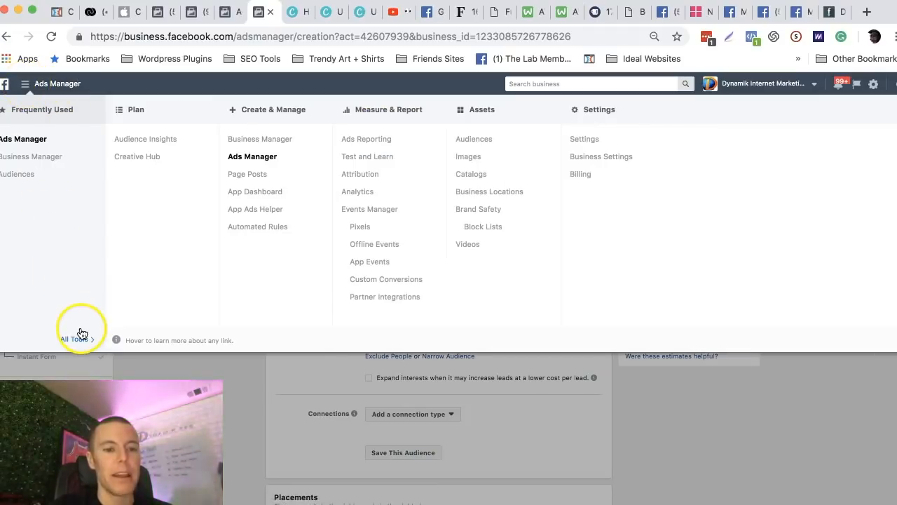
{"action": "left_click", "coordinate": [20, 176]}
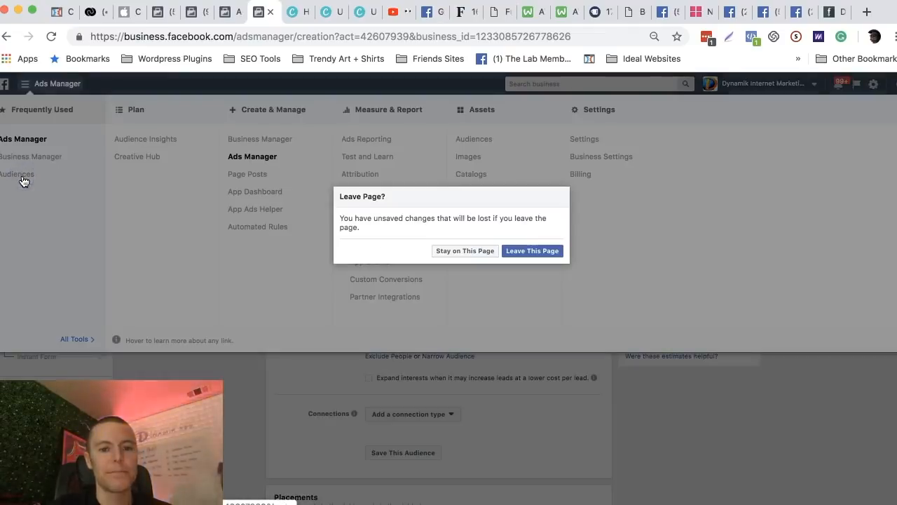
{"action": "left_click", "coordinate": [533, 251]}
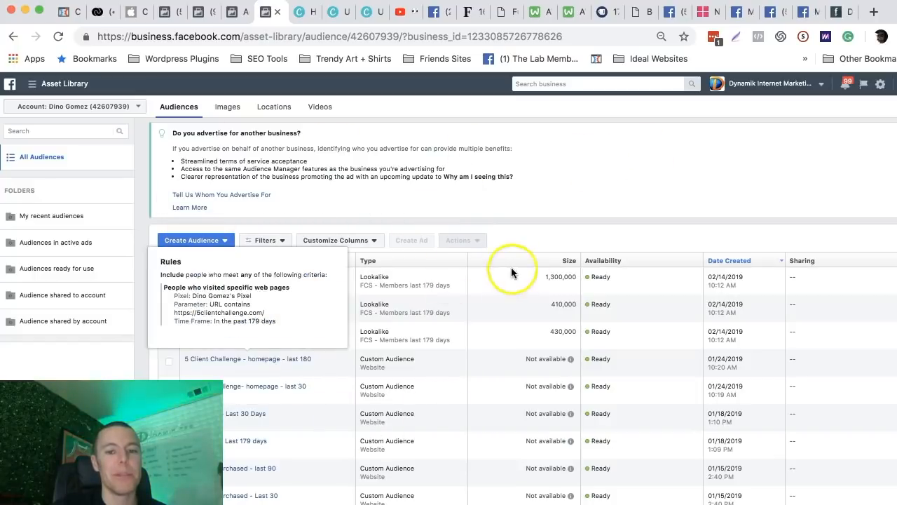
Start a custom audience based on a customer file, adding customers from your own file or pasted data.
{"action": "left_click", "coordinate": [201, 241]}
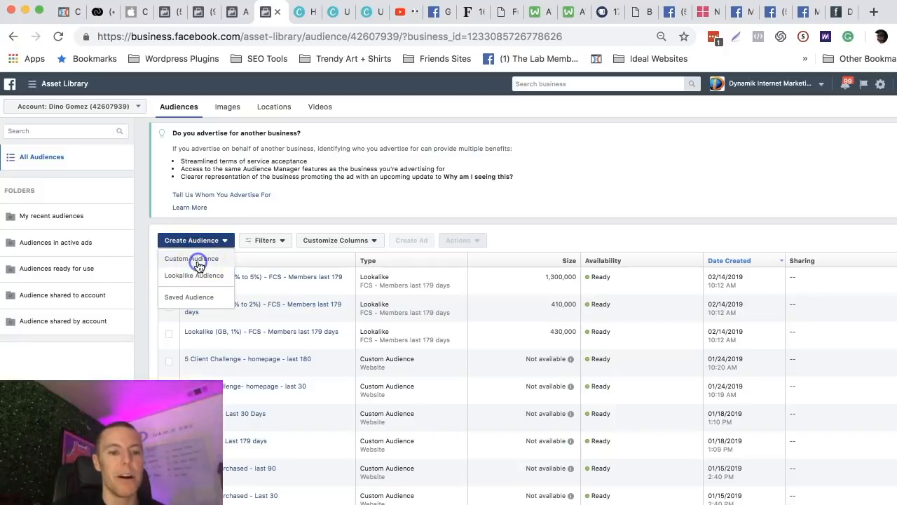
{"action": "left_click", "coordinate": [198, 266]}
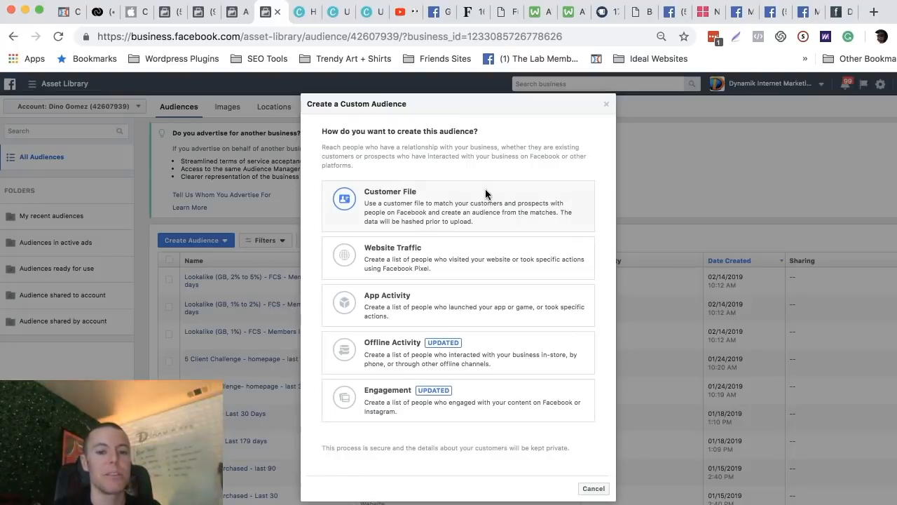
{"action": "left_click", "coordinate": [400, 274]}
{"action": "left_click", "coordinate": [479, 316]}
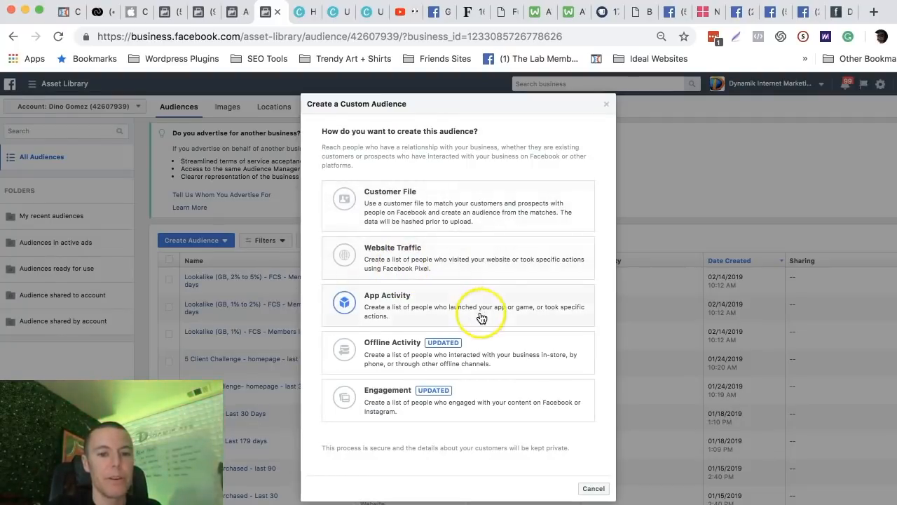
{"action": "left_click", "coordinate": [381, 214]}
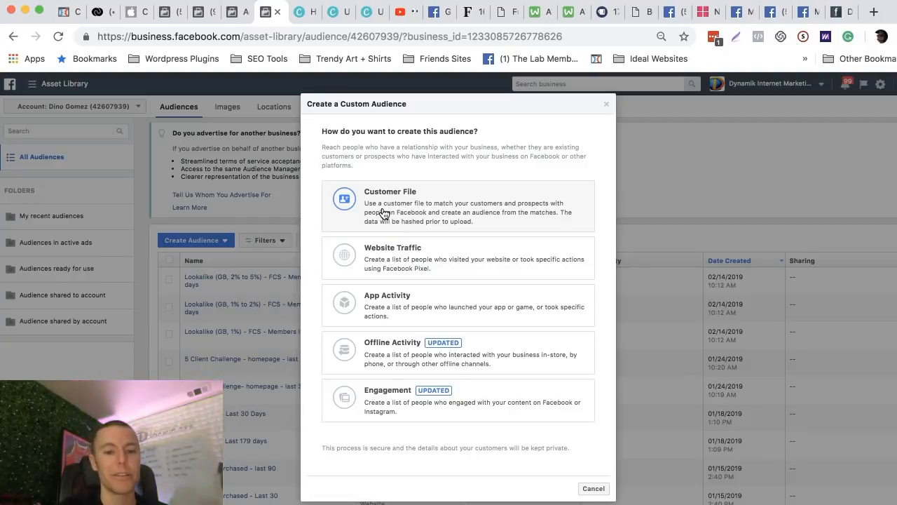
{"action": "left_click", "coordinate": [383, 213]}
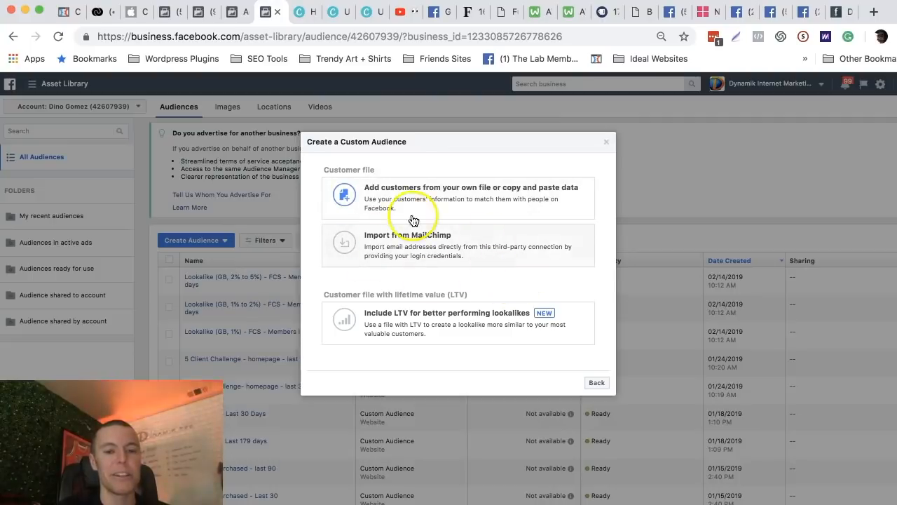
{"action": "left_click", "coordinate": [483, 204]}
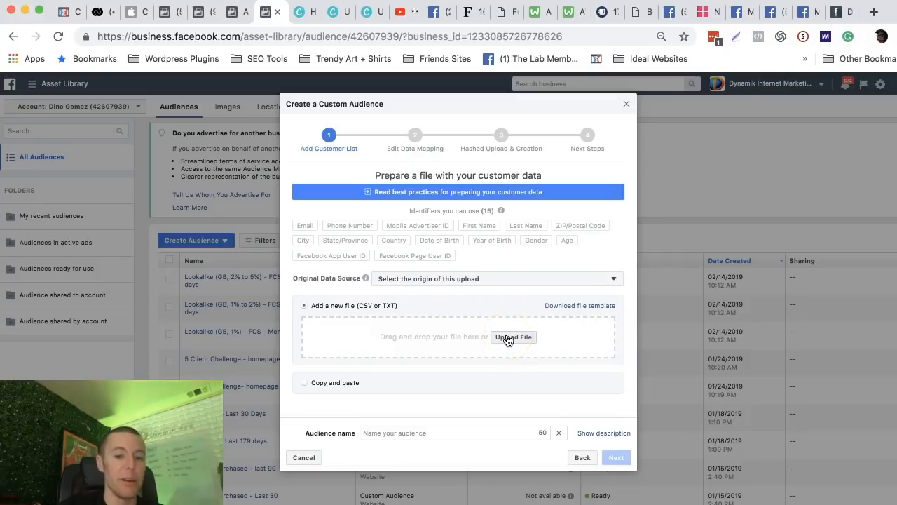
Name the custom audience "Lawn Care Co Customers" and close its setup without uploading a file.
{"action": "left_click", "coordinate": [391, 432]}
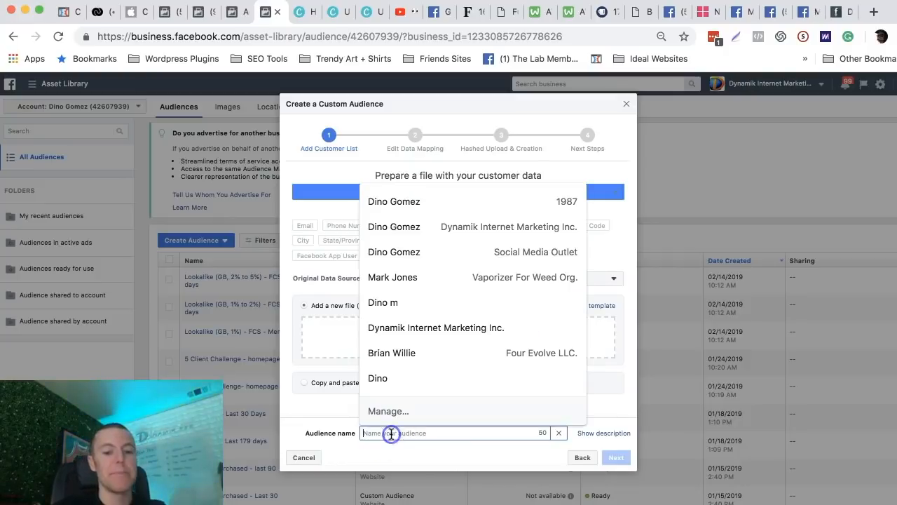
{"action": "type", "text": "Lawn Care Co Customers"}
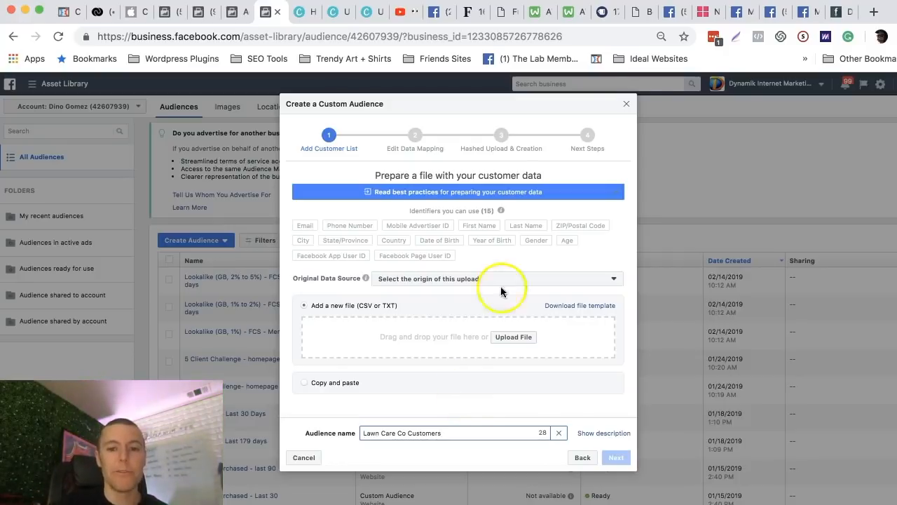
{"action": "left_click", "coordinate": [624, 107]}
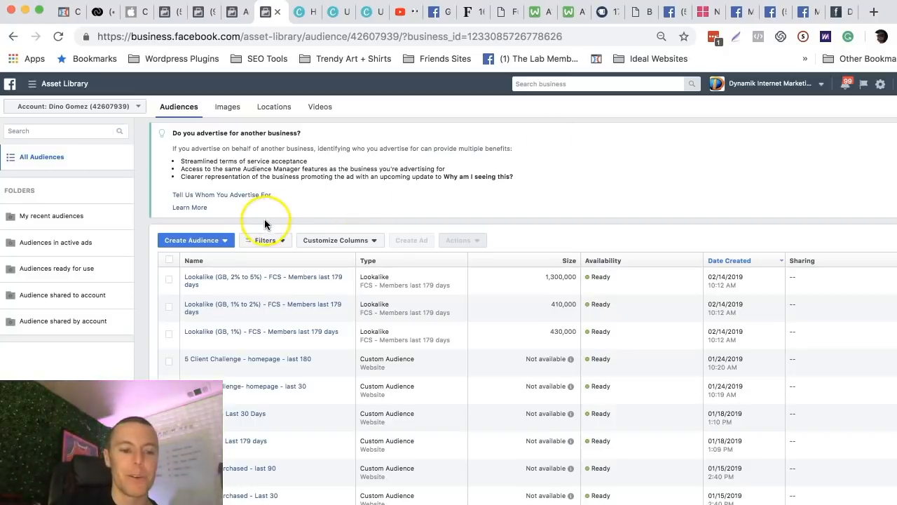
Start a lookalike audience and look through the available value-based sources without choosing one.
{"action": "left_click", "coordinate": [208, 240]}
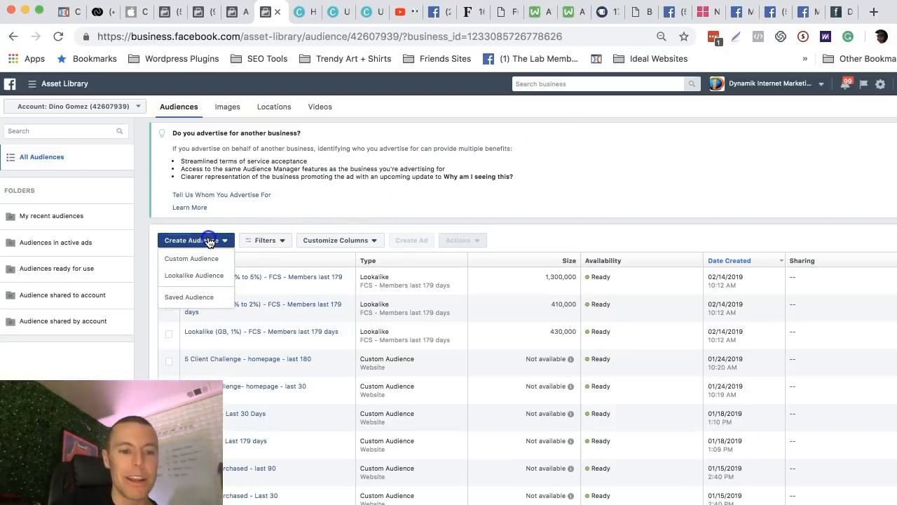
{"action": "left_click", "coordinate": [192, 278]}
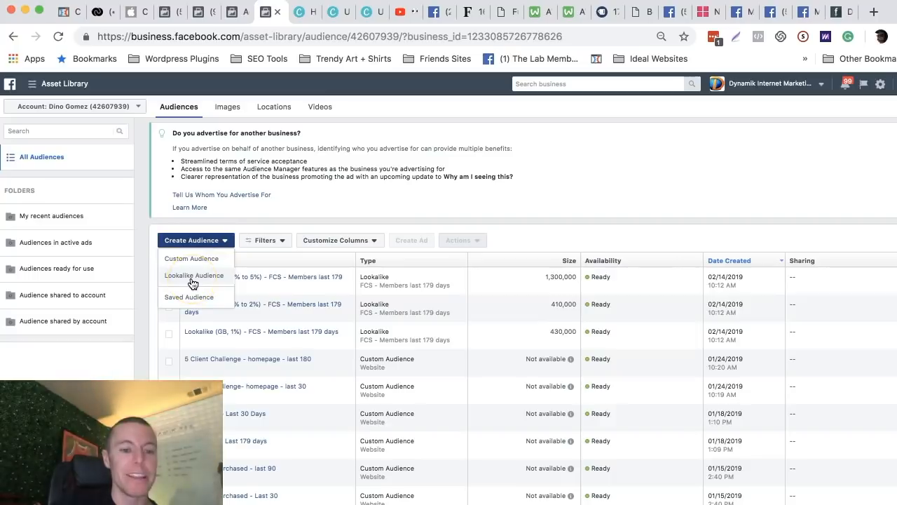
{"action": "left_click", "coordinate": [192, 279]}
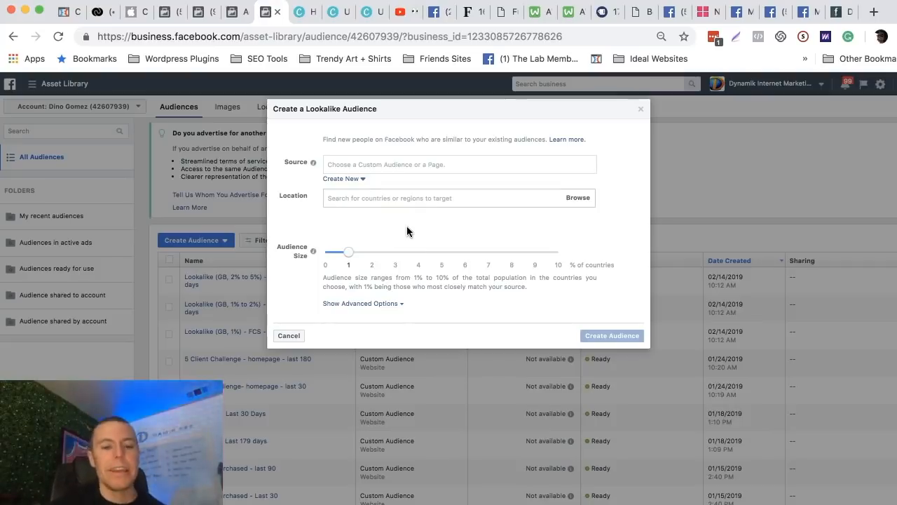
{"action": "left_click", "coordinate": [349, 164]}
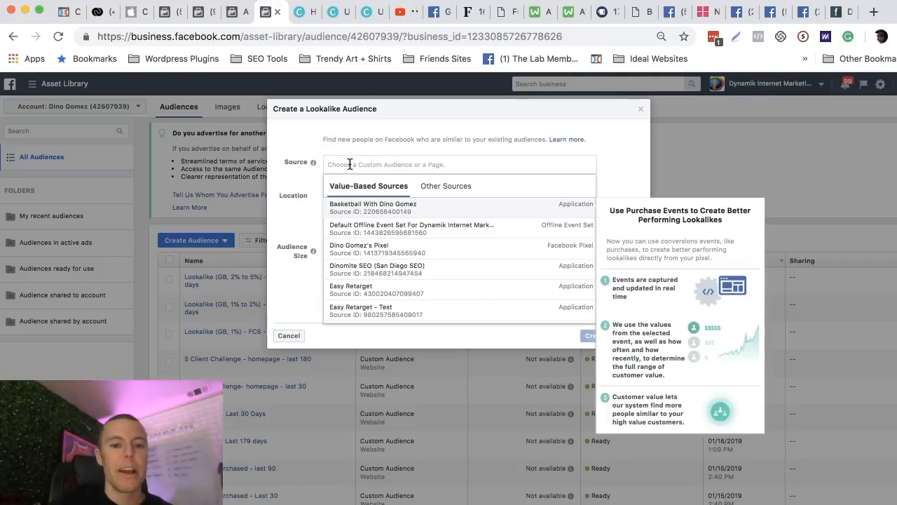
{"action": "left_click", "coordinate": [347, 162]}
{"action": "left_click", "coordinate": [345, 162]}
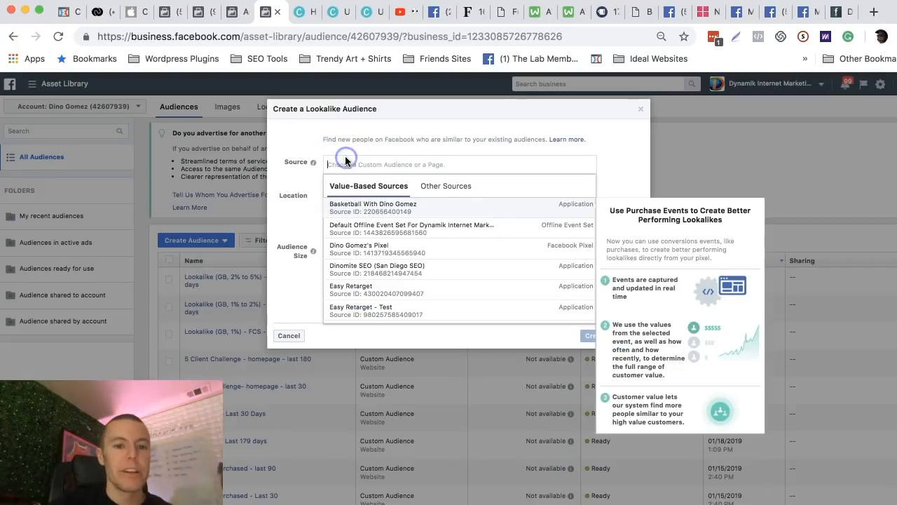
{"action": "left_click", "coordinate": [312, 146]}
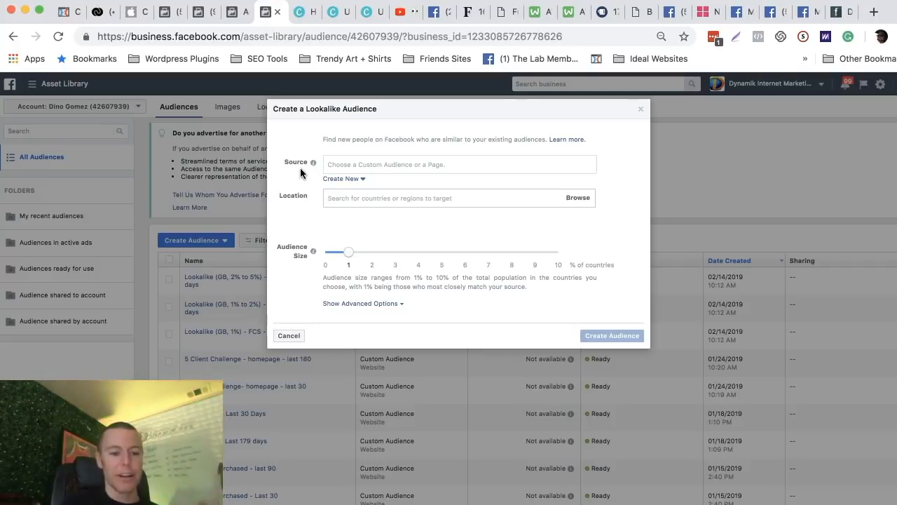
{"action": "left_click", "coordinate": [337, 163]}
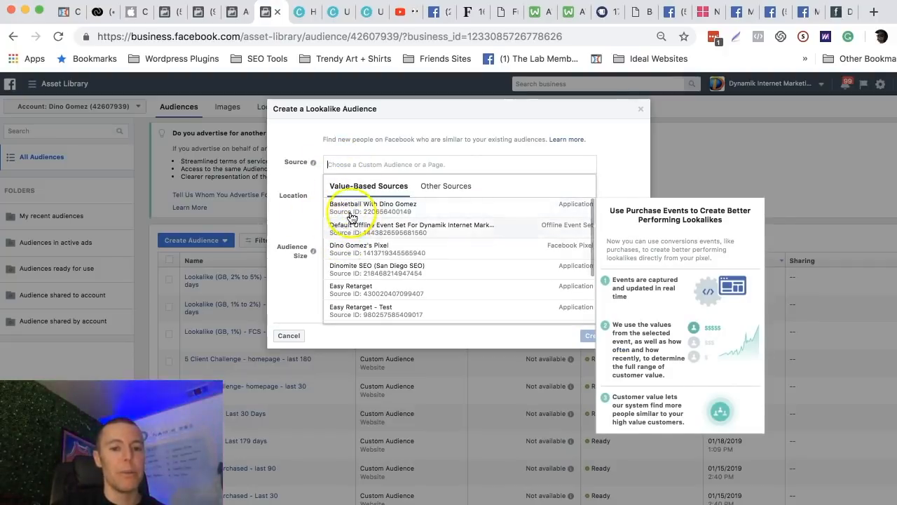
{"action": "left_click", "coordinate": [306, 179]}
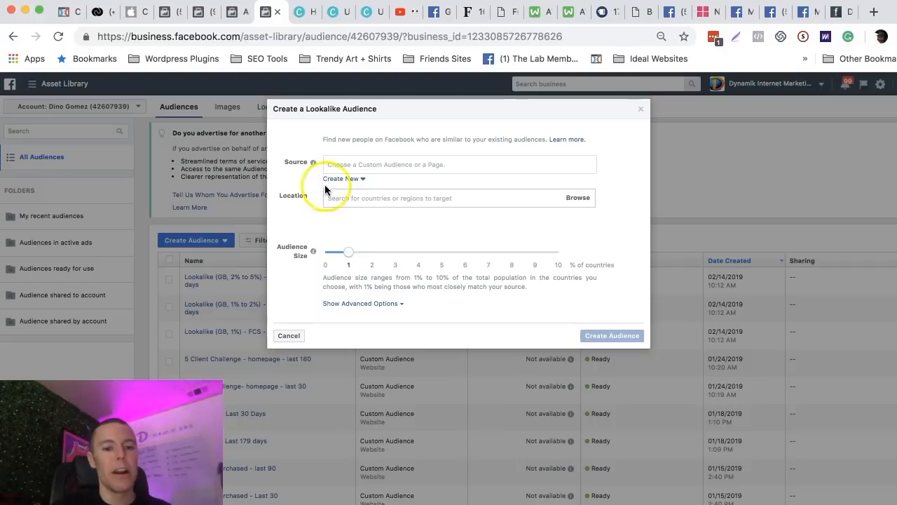
Set the lookalike audience's location to United States and close the setup without creating the audience.
{"action": "left_click", "coordinate": [349, 198]}
{"action": "type", "text": "united"}
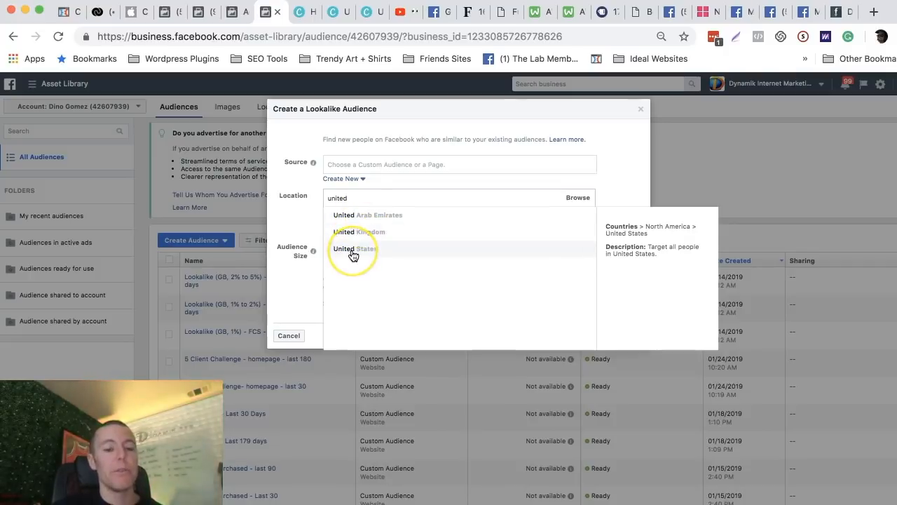
{"action": "left_click", "coordinate": [353, 254]}
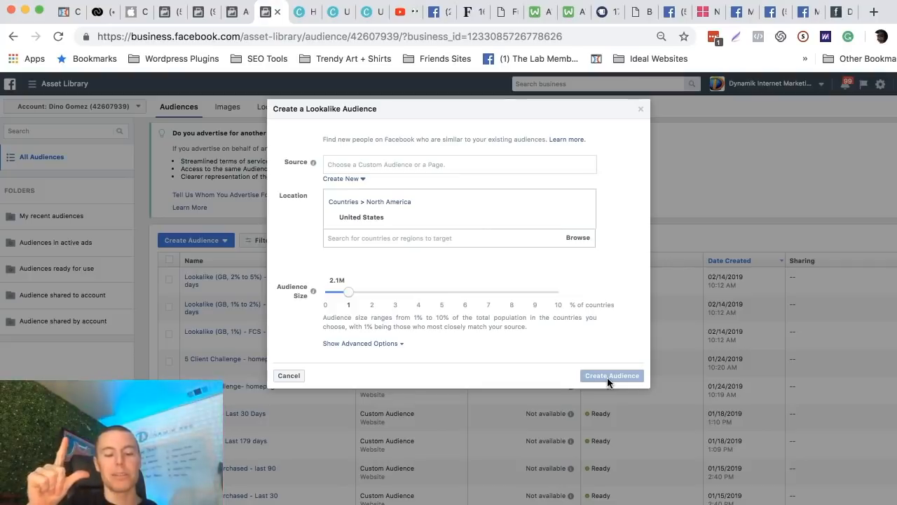
{"action": "left_click", "coordinate": [641, 111]}
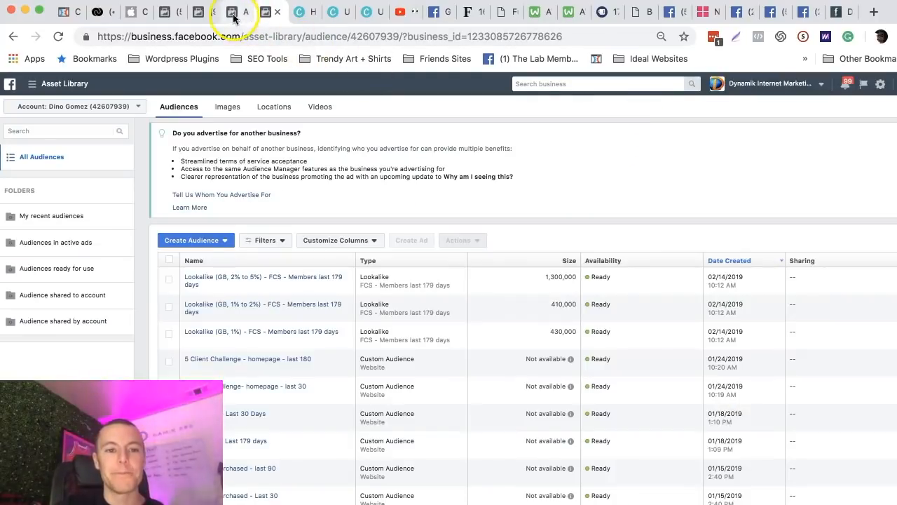
In the existing traffic campaign, duplicate the "already opted in - daily unique reach" ad set again and look over the copy's settings.
{"action": "left_click", "coordinate": [234, 14]}
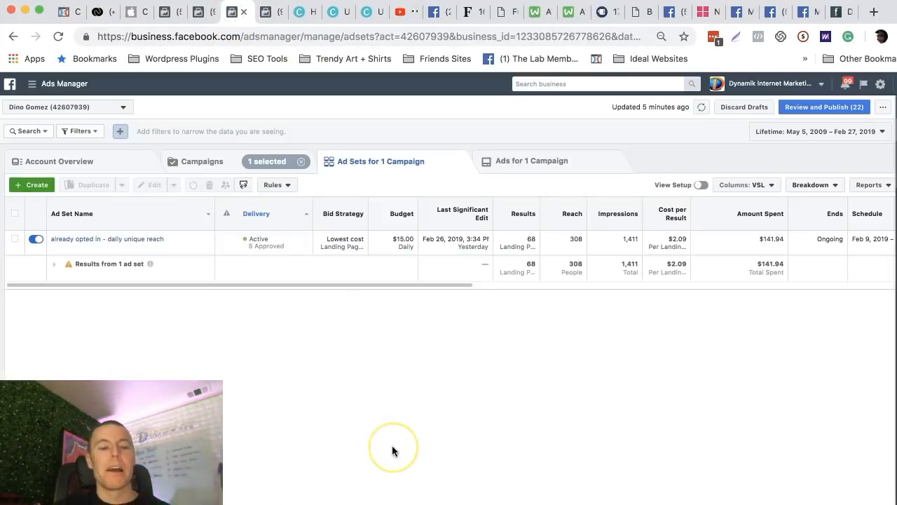
{"action": "mouse_move", "coordinate": [120, 239]}
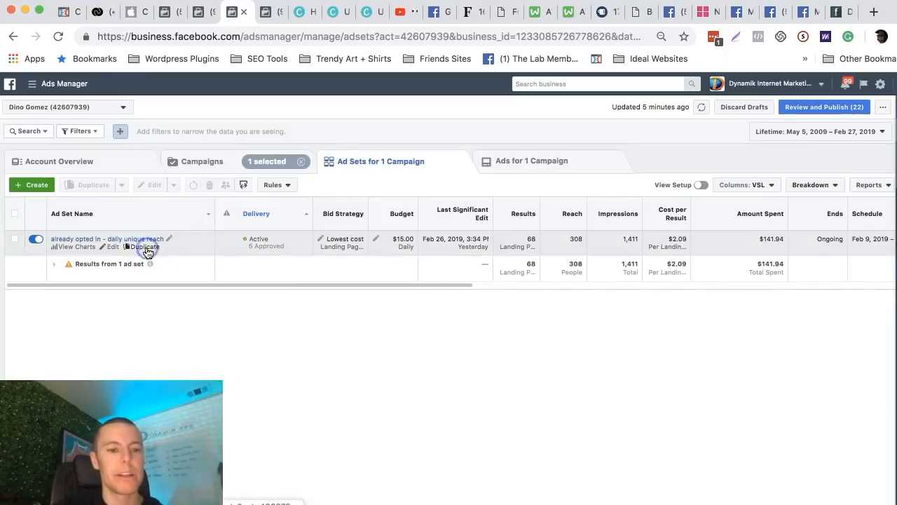
{"action": "left_click", "coordinate": [145, 248]}
{"action": "left_click", "coordinate": [576, 336]}
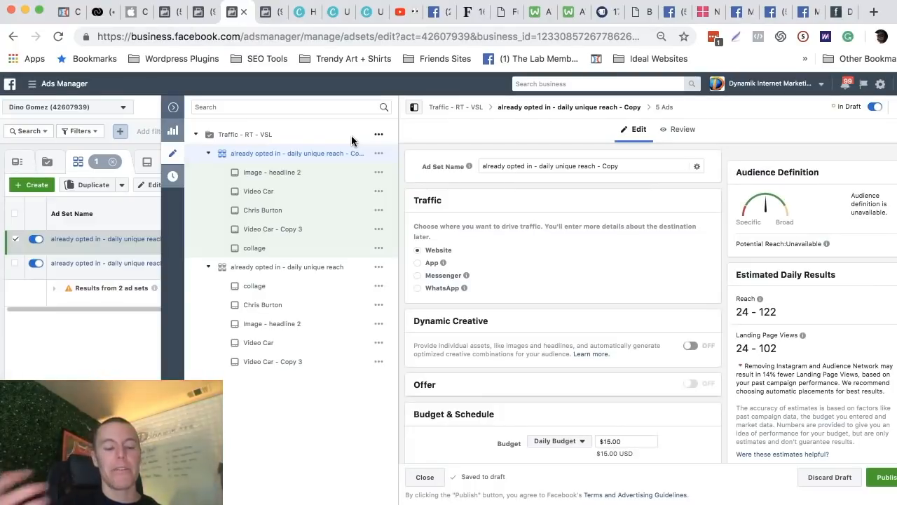
{"action": "scroll", "coordinate": [521, 274], "scroll_direction": "down", "scroll_amount": 3}
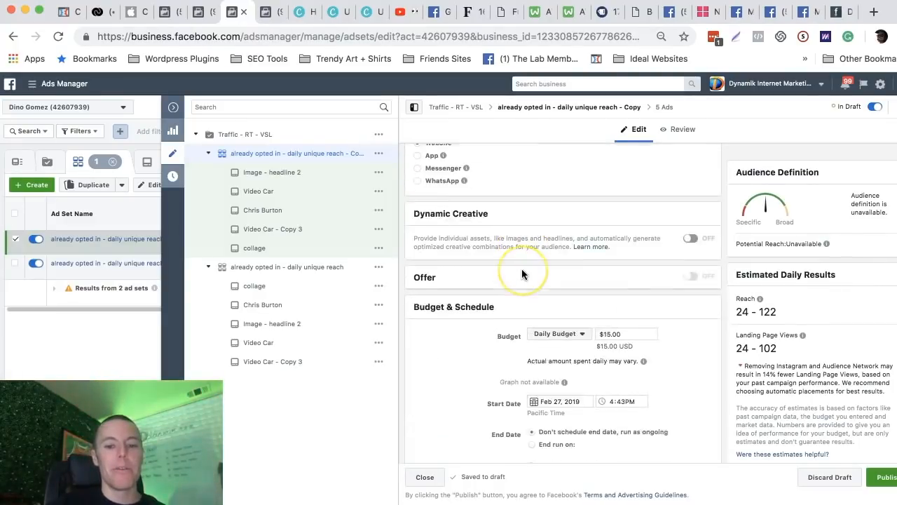
Remove the two included VSL lead audiences and the excluded "FCS - VSL Application - last 90" audience from the copied ad set.
{"action": "scroll", "coordinate": [522, 274], "scroll_direction": "down", "scroll_amount": 3}
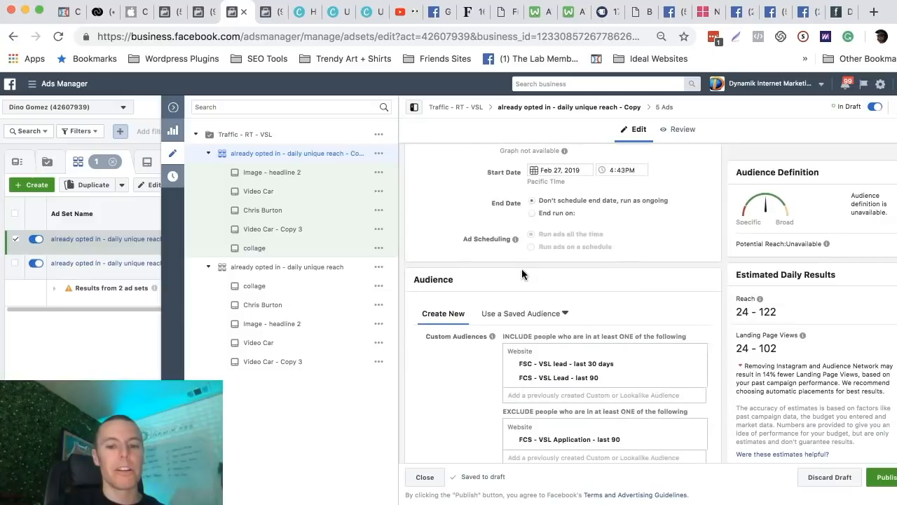
{"action": "left_click", "coordinate": [266, 12]}
{"action": "left_click", "coordinate": [49, 83]}
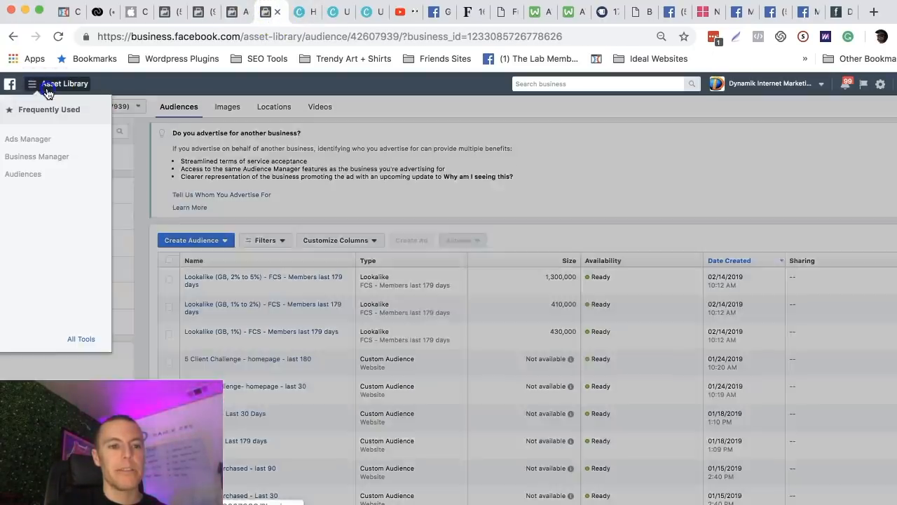
{"action": "left_click", "coordinate": [33, 140]}
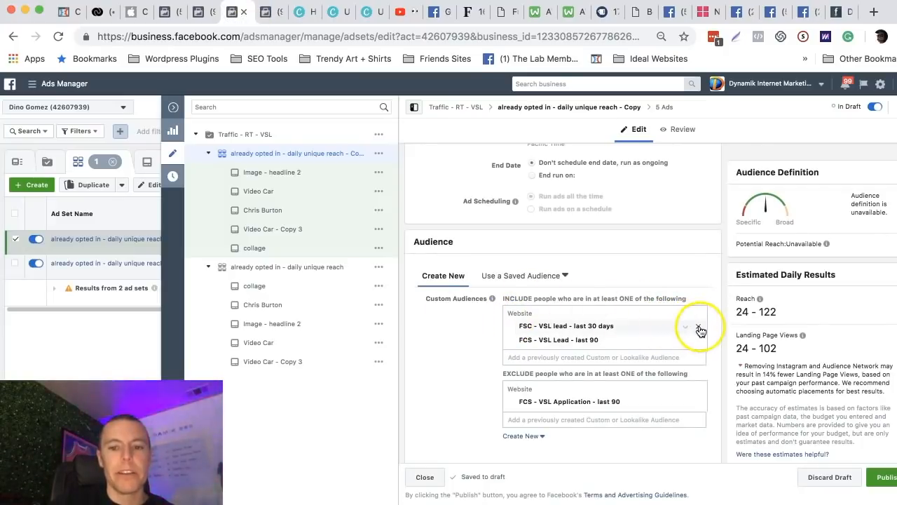
{"action": "left_click", "coordinate": [700, 327]}
{"action": "left_click", "coordinate": [700, 328]}
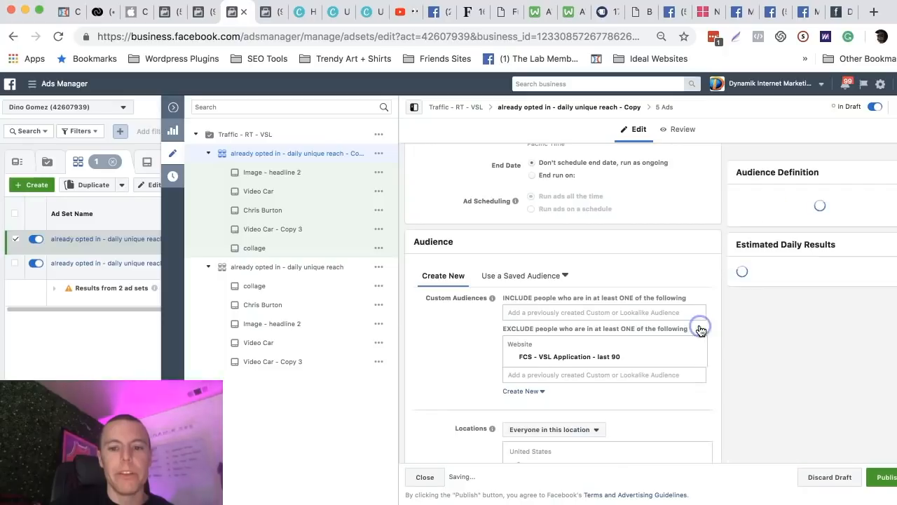
{"action": "left_click", "coordinate": [699, 356]}
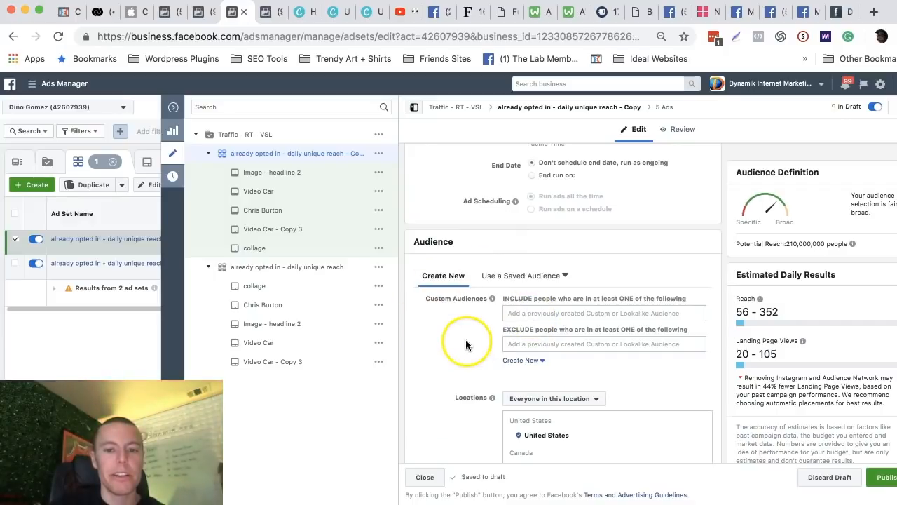
Include the lookalike audience "Lookalike (GB, 2% to 5%) - FCS - Members last 179 days" in the copied ad set's targeting.
{"action": "left_click", "coordinate": [516, 311]}
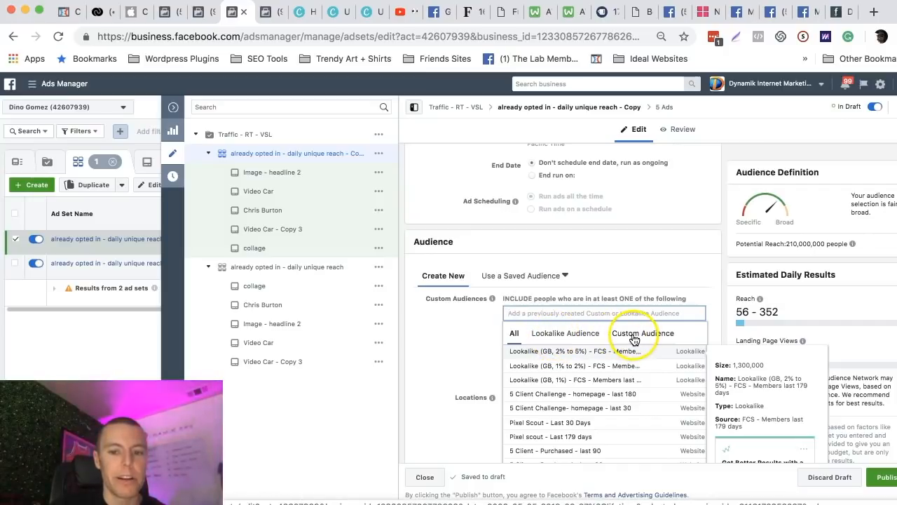
{"action": "left_click", "coordinate": [559, 334]}
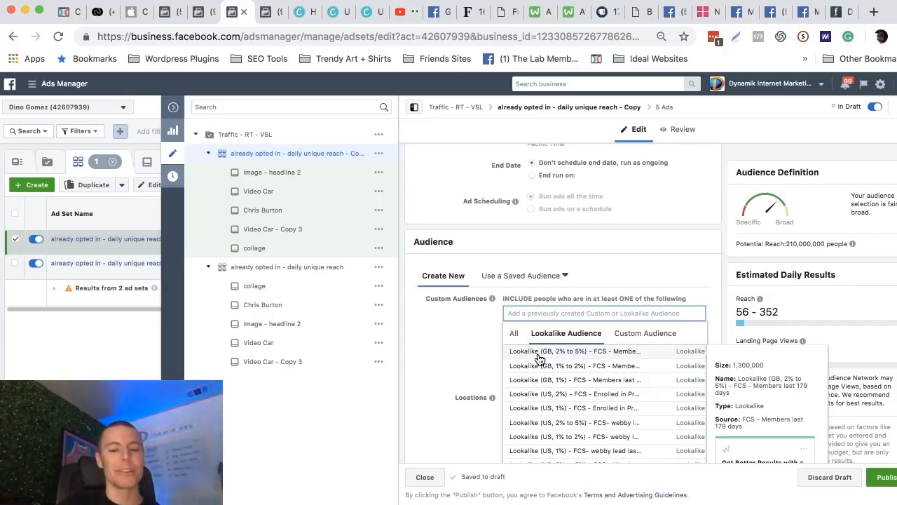
{"action": "left_click", "coordinate": [540, 358]}
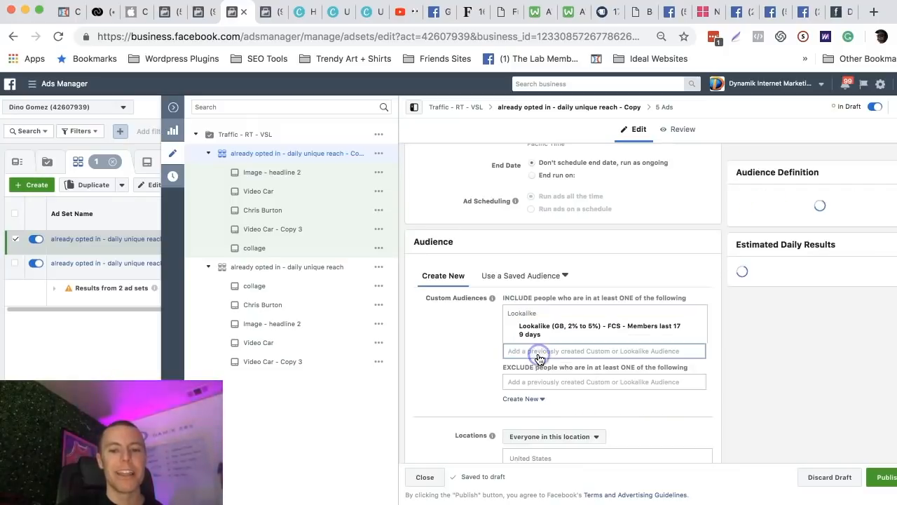
{"action": "left_click", "coordinate": [516, 330]}
{"action": "left_click", "coordinate": [465, 316]}
{"action": "left_click", "coordinate": [539, 326]}
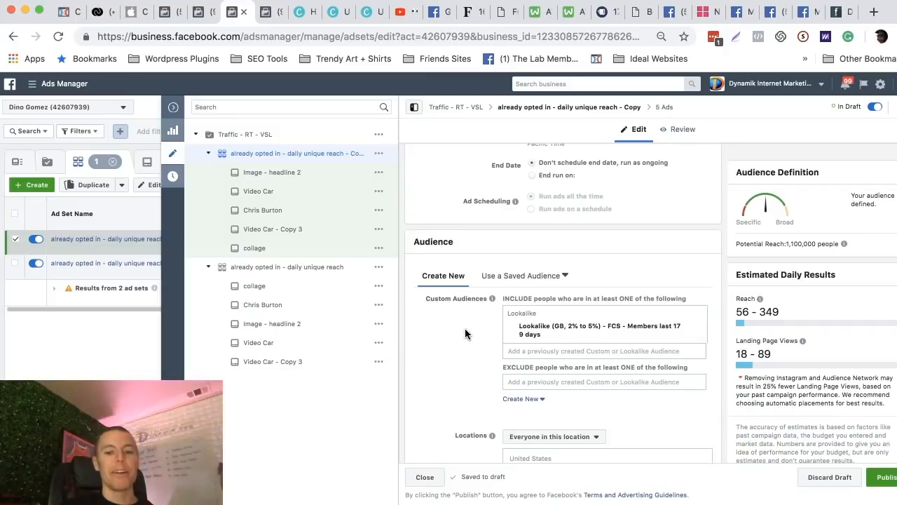
{"action": "scroll", "coordinate": [465, 333], "scroll_direction": "down", "scroll_amount": 2}
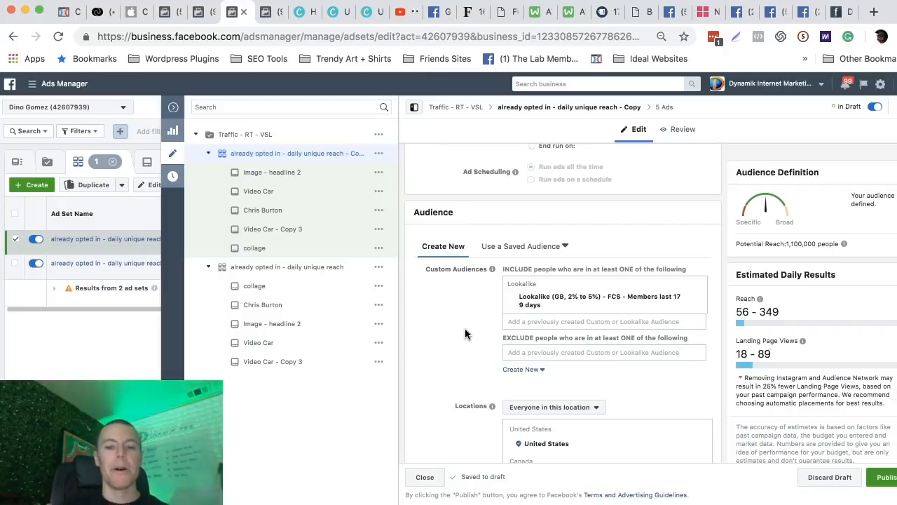
{"action": "left_click", "coordinate": [565, 297]}
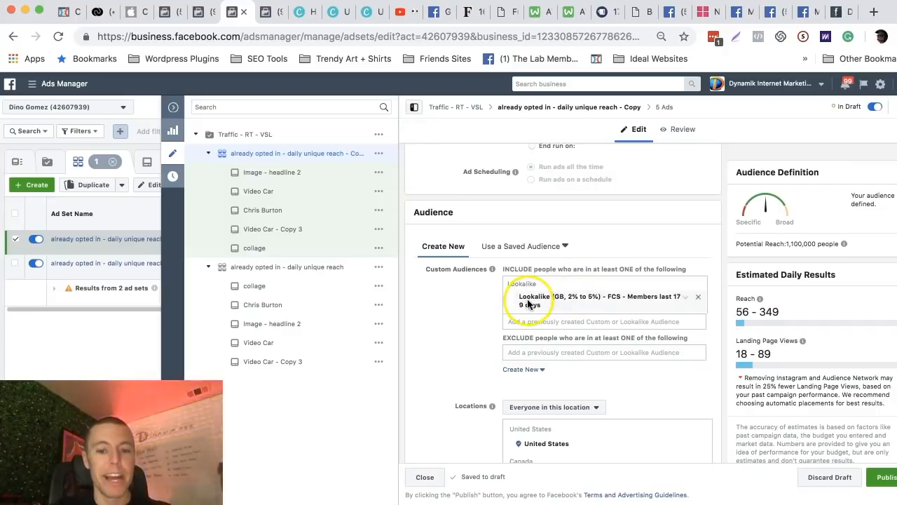
Look through the custom and lookalike audiences available for exclusion in the copied ad set without adding one.
{"action": "scroll", "coordinate": [484, 340], "scroll_direction": "down", "scroll_amount": 1}
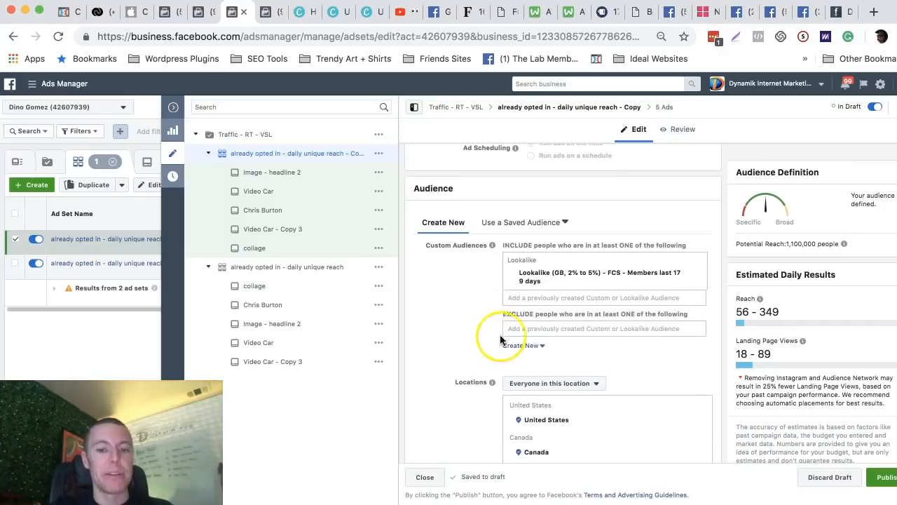
{"action": "left_click", "coordinate": [522, 328]}
{"action": "left_click_drag", "start_coordinate": [522, 328], "coordinate": [530, 314]}
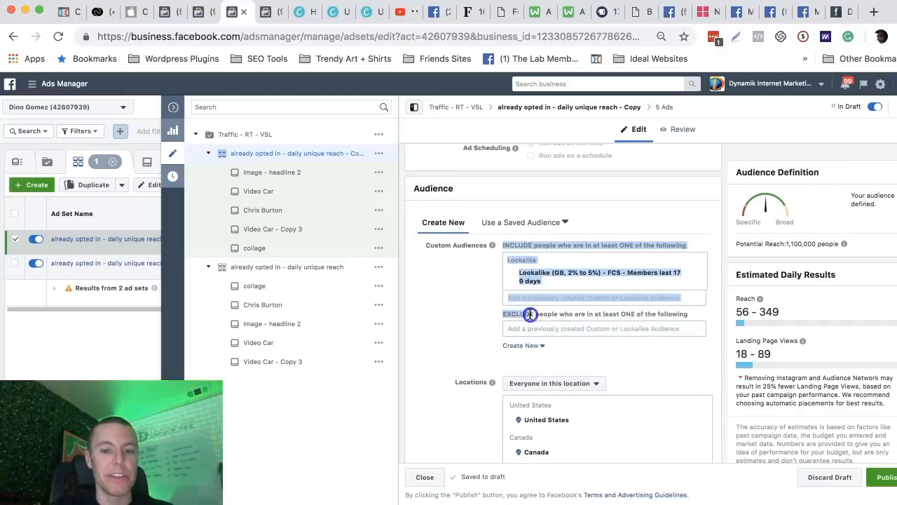
{"action": "left_click", "coordinate": [491, 321]}
{"action": "left_click", "coordinate": [544, 327]}
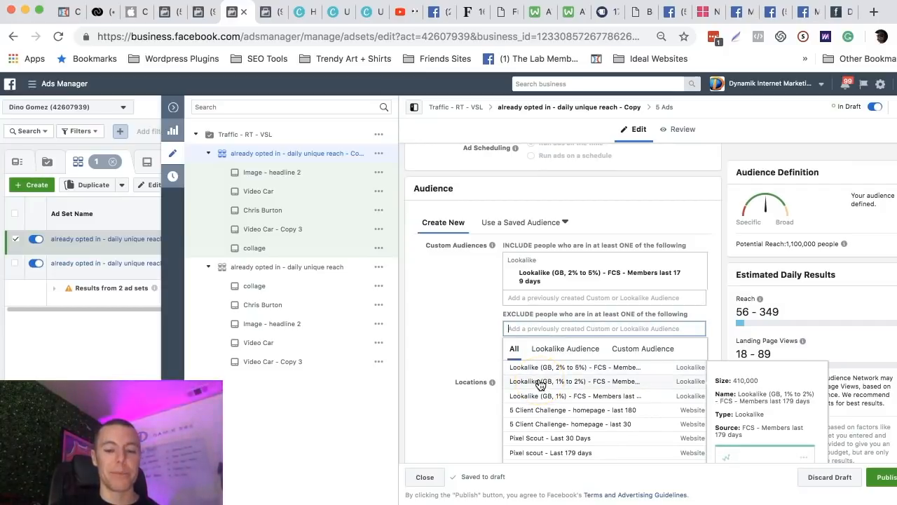
{"action": "left_click", "coordinate": [461, 341]}
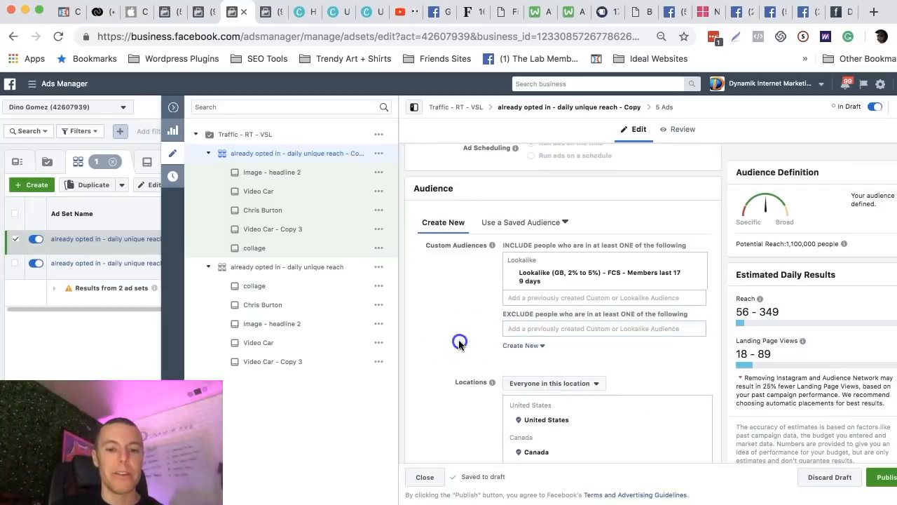
{"action": "left_click", "coordinate": [518, 328]}
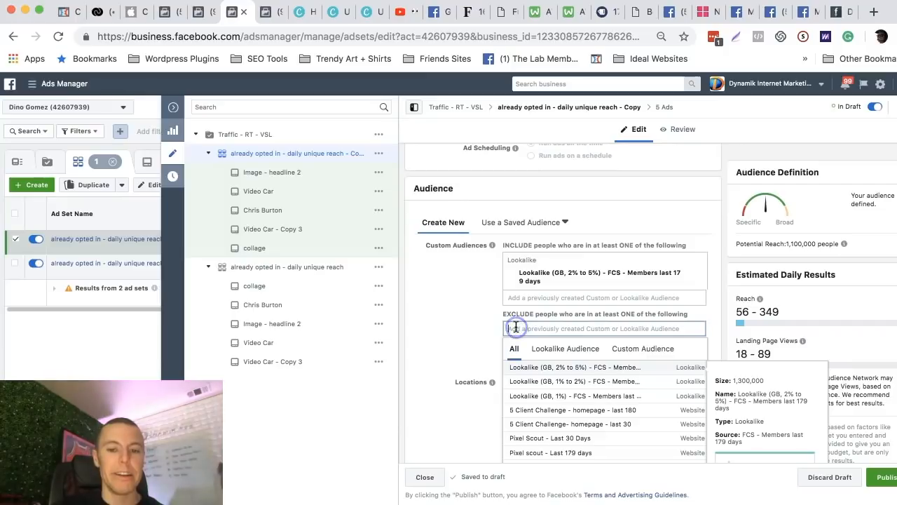
{"action": "left_click", "coordinate": [531, 395]}
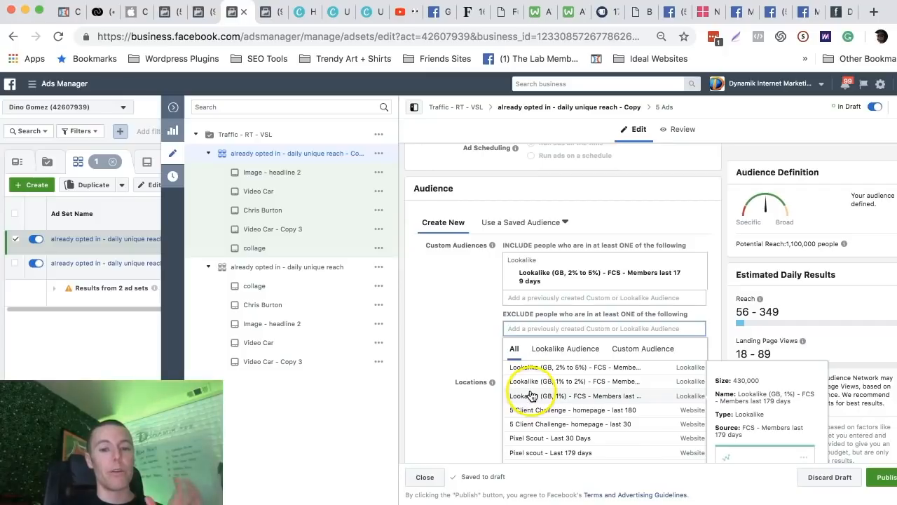
{"action": "left_click", "coordinate": [470, 355]}
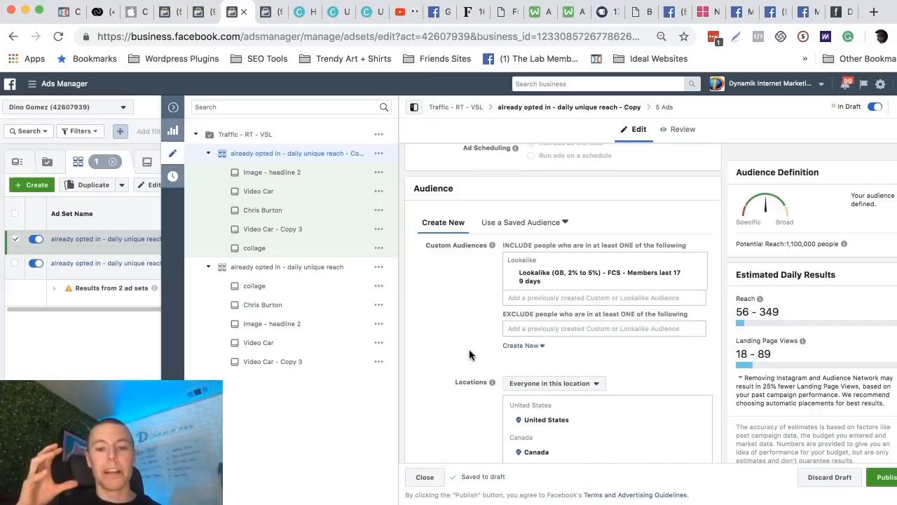
{"action": "left_click", "coordinate": [497, 335]}
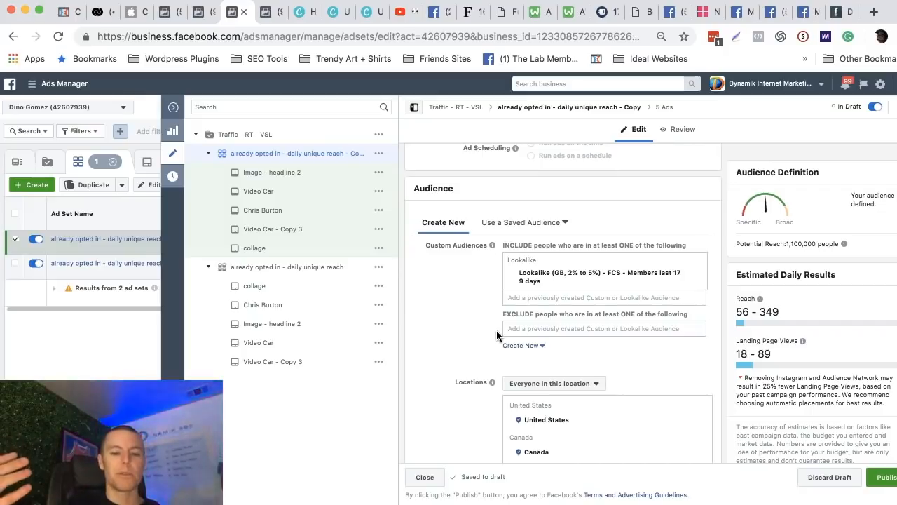
{"action": "left_click_drag", "start_coordinate": [496, 330], "coordinate": [530, 315]}
{"action": "left_click", "coordinate": [484, 316]}
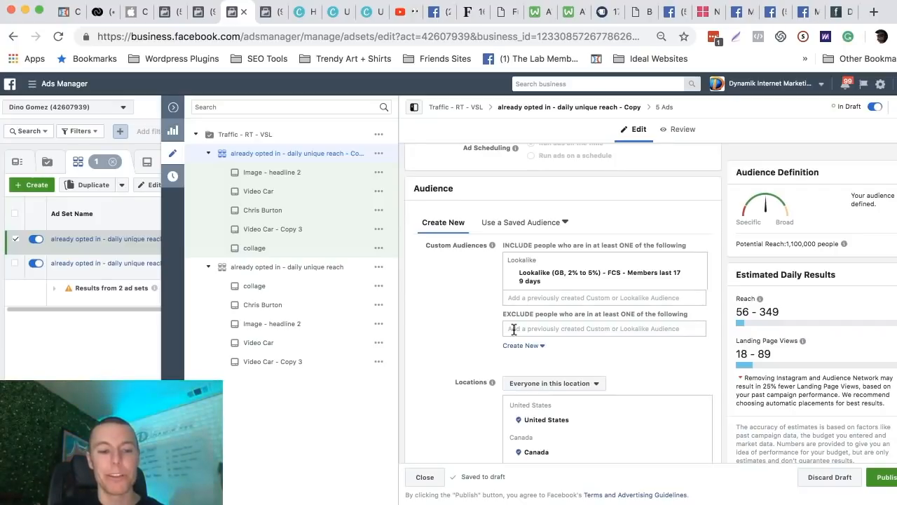
Switch to the Facebook Ads Starter Guide in Google Docs, read steps 10 to 12 with the exclusion list advice, and minimize the guide.
{"action": "left_click", "coordinate": [874, 502]}
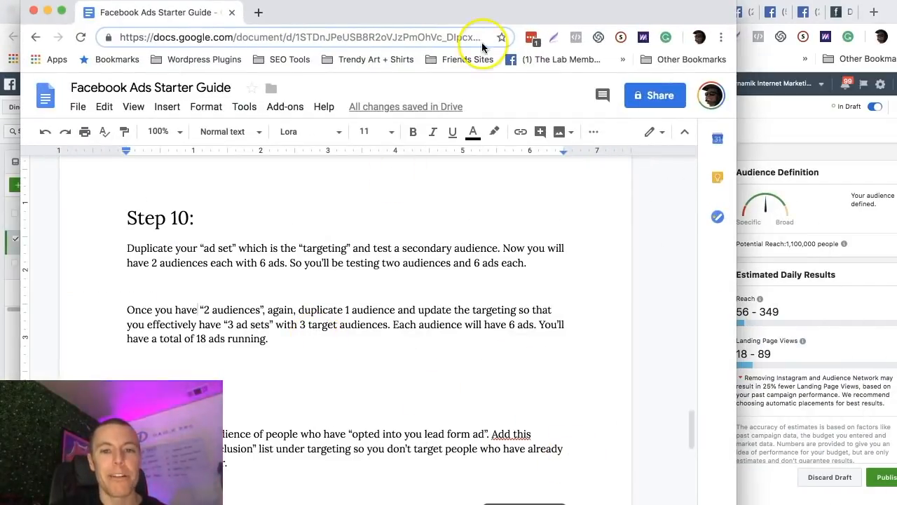
{"action": "left_click_drag", "start_coordinate": [436, 8], "coordinate": [537, 8]}
{"action": "scroll", "coordinate": [386, 257], "scroll_direction": "down", "scroll_amount": 3}
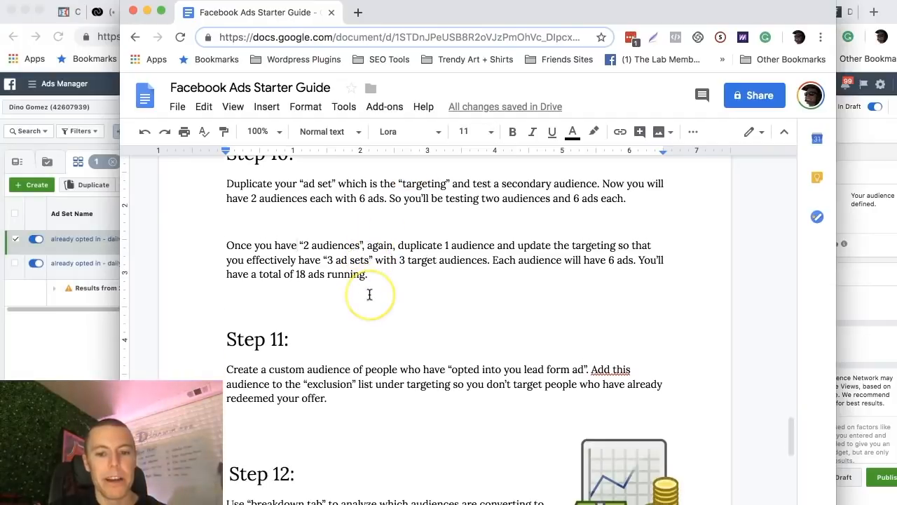
{"action": "left_click_drag", "start_coordinate": [255, 340], "coordinate": [441, 350]}
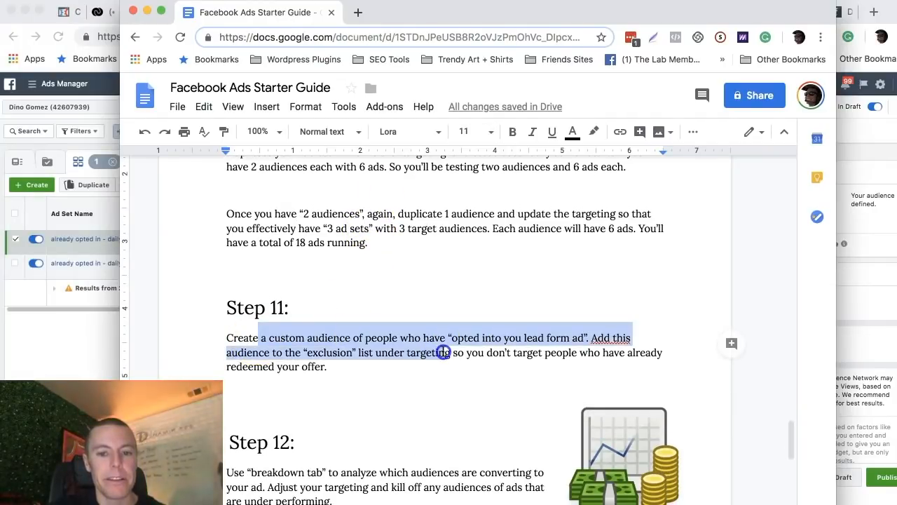
{"action": "left_click", "coordinate": [382, 350]}
{"action": "left_click_drag", "start_coordinate": [304, 353], "coordinate": [414, 354]}
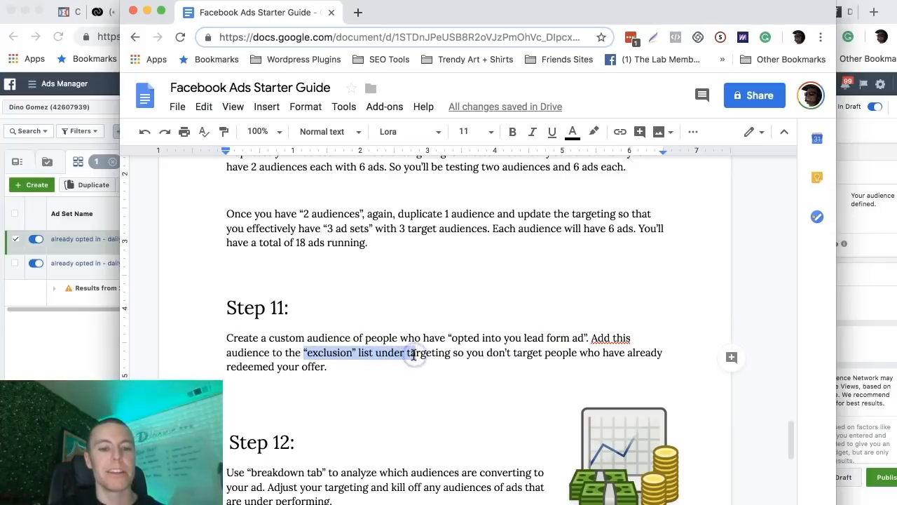
{"action": "scroll", "coordinate": [415, 354], "scroll_direction": "down", "scroll_amount": 3}
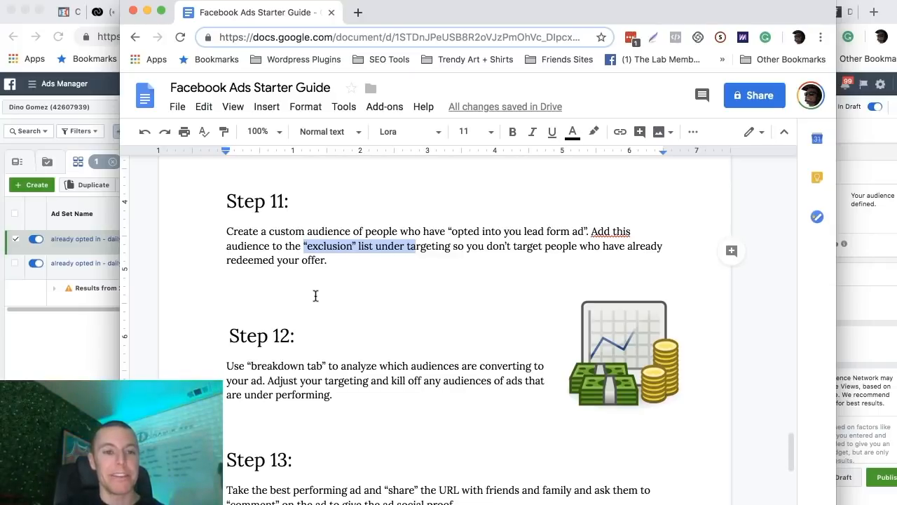
{"action": "left_click", "coordinate": [146, 12]}
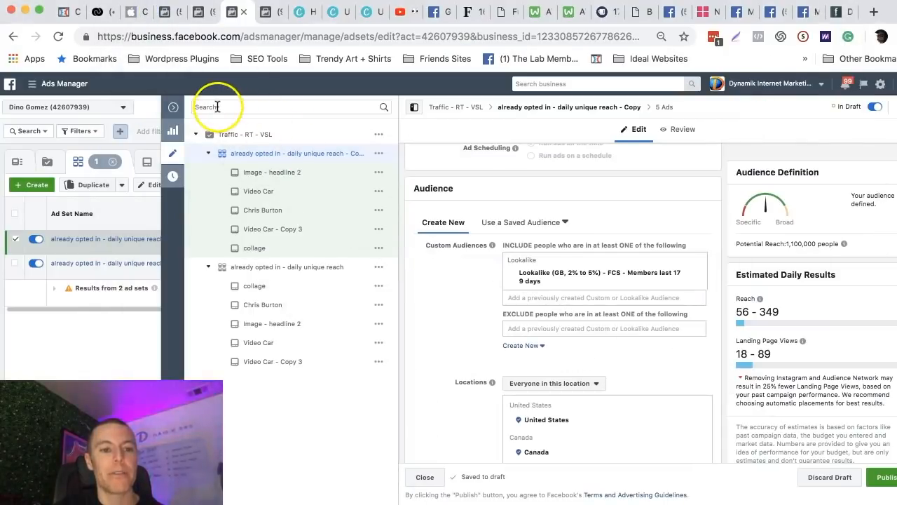
Close the ad set editor without publishing the drafts and delete the "already opted in - daily unique reach - Copy" ad set.
{"action": "left_click", "coordinate": [176, 110]}
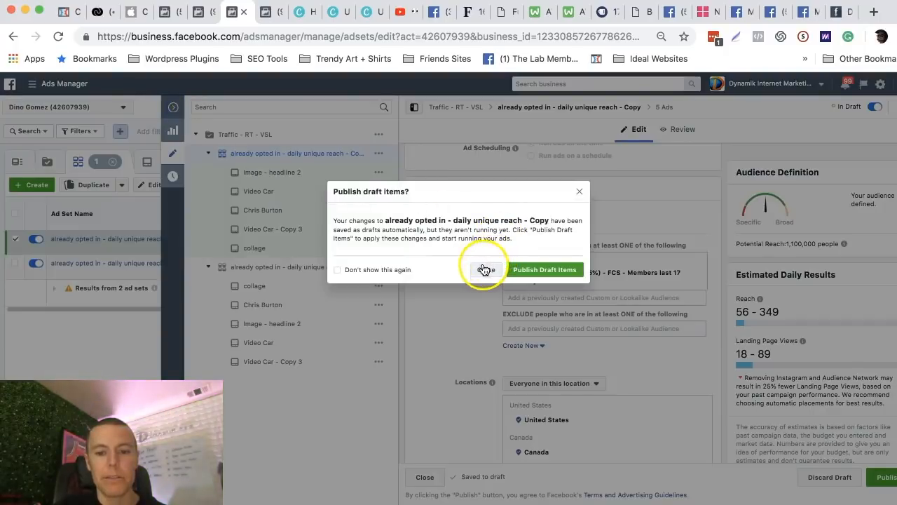
{"action": "left_click", "coordinate": [578, 192]}
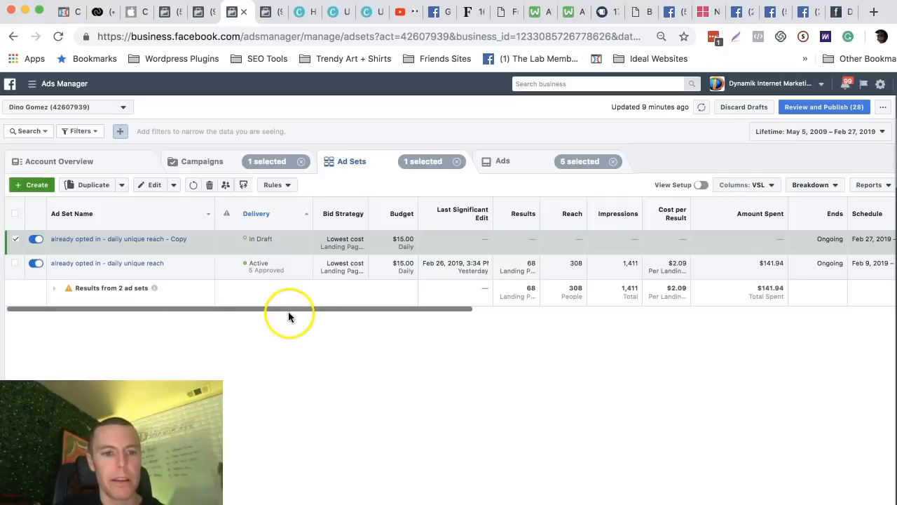
{"action": "left_click", "coordinate": [209, 184]}
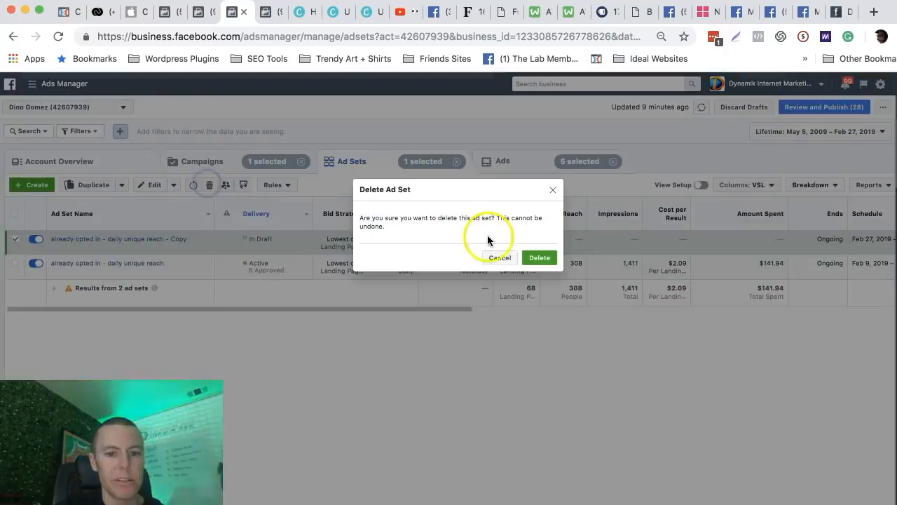
{"action": "left_click", "coordinate": [539, 258]}
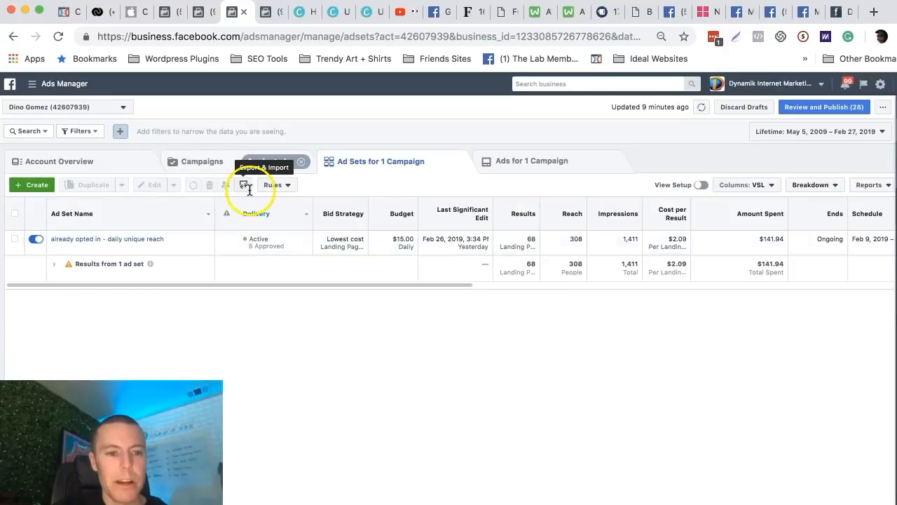
Go back to the campaigns, open the ads in the "Lookalikes 1% UK" ad set, and examine the results of each ad.
{"action": "left_click", "coordinate": [202, 167]}
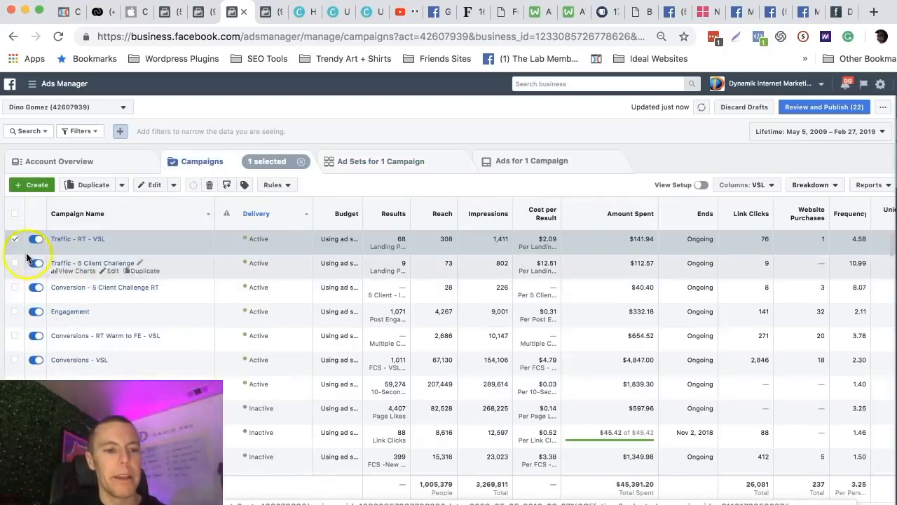
{"action": "left_click", "coordinate": [15, 239]}
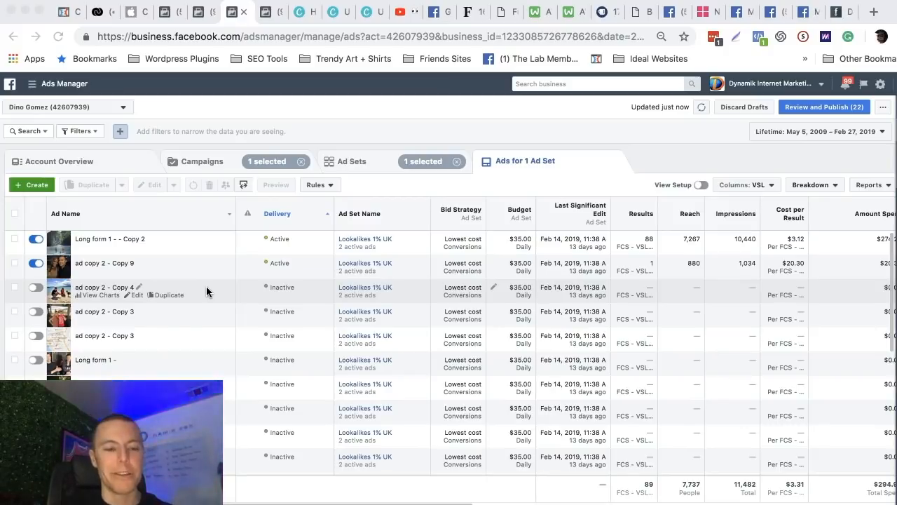
{"action": "left_click", "coordinate": [226, 155]}
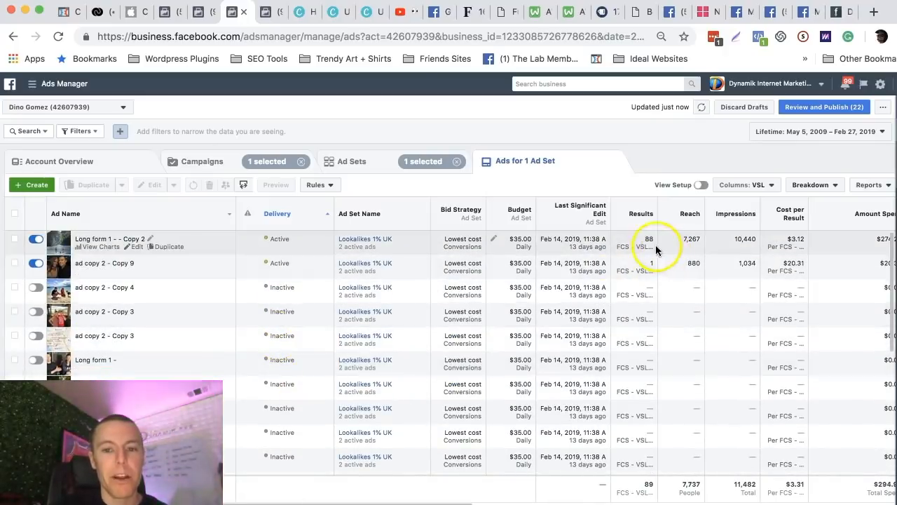
{"action": "mouse_move", "coordinate": [639, 215]}
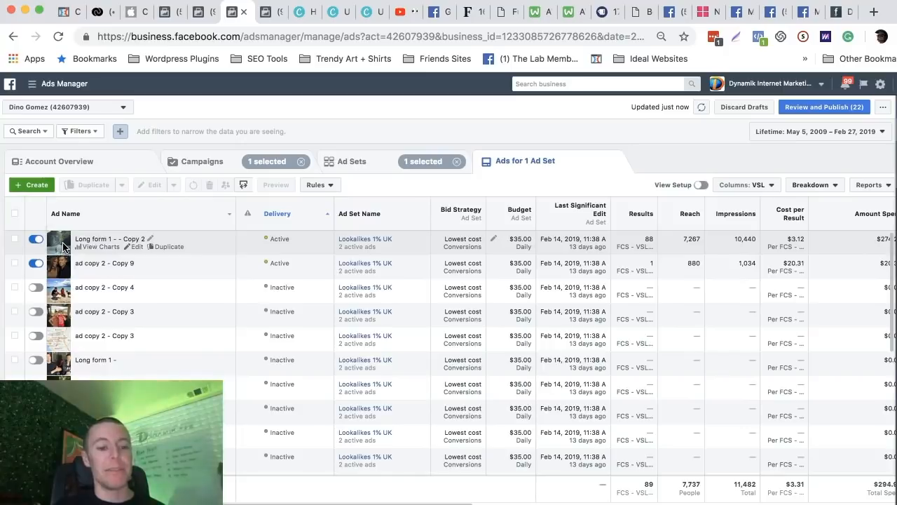
{"action": "left_click", "coordinate": [653, 242]}
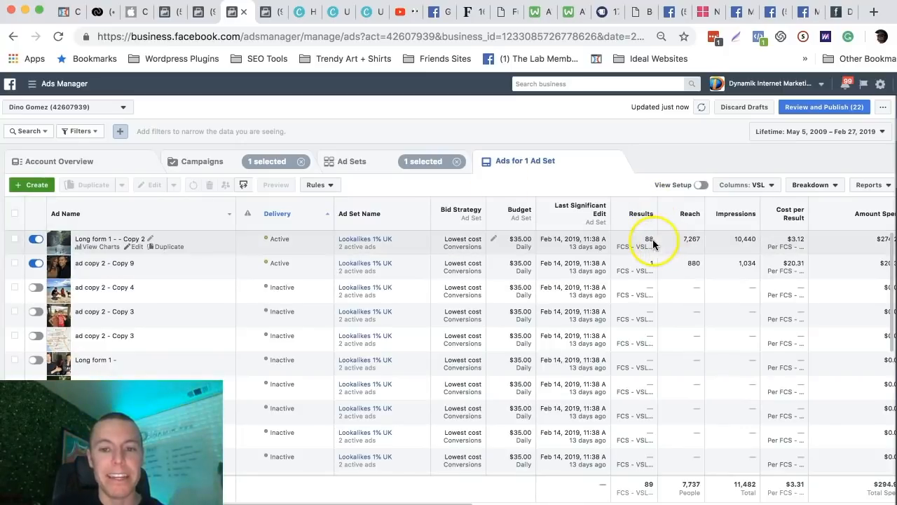
Examine the results and cost per result of the "Long form 1 - - Copy 2" ad.
{"action": "left_click", "coordinate": [802, 239]}
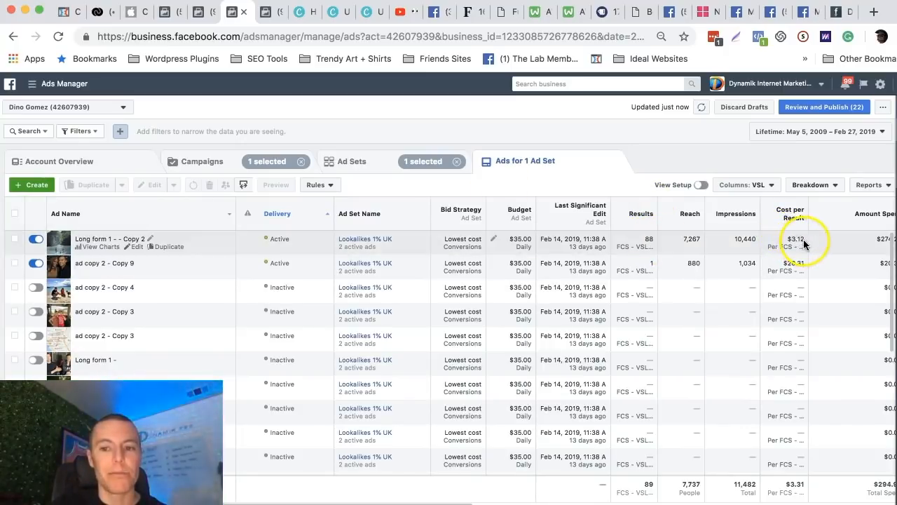
{"action": "left_click", "coordinate": [804, 243]}
{"action": "left_click", "coordinate": [678, 150]}
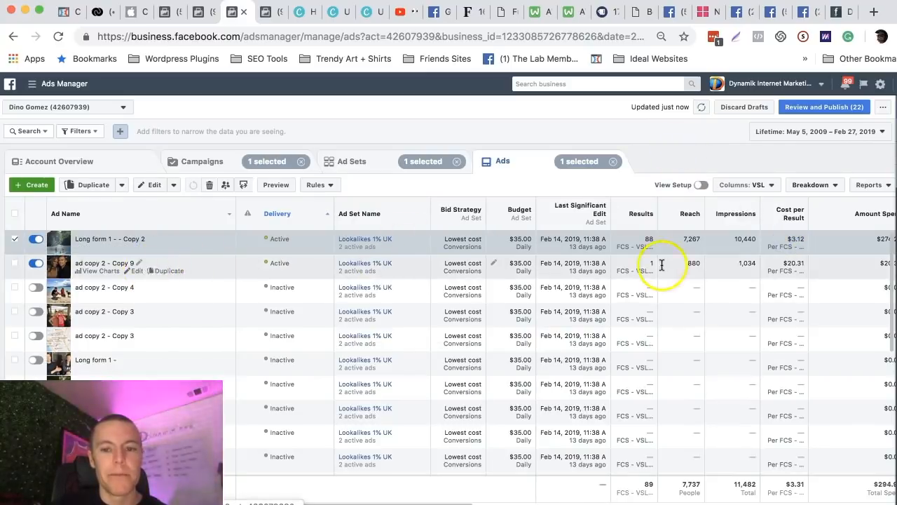
Check the cost per result of the "ad copy 2 - Copy 9" ad and turn that ad off.
{"action": "left_click", "coordinate": [798, 263]}
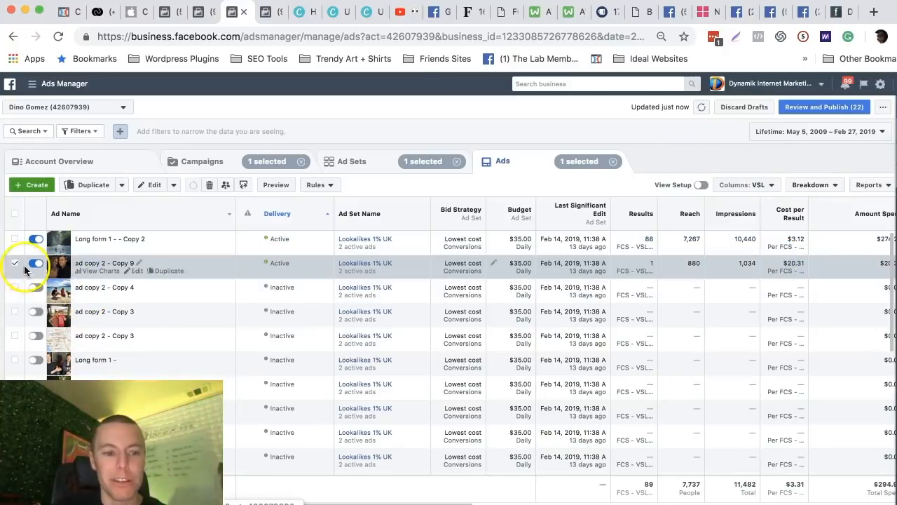
{"action": "left_click", "coordinate": [15, 263]}
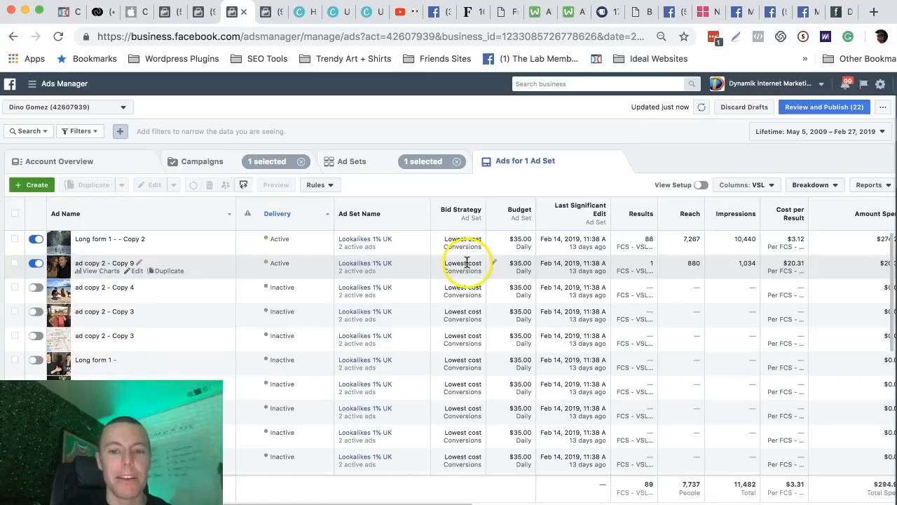
{"action": "left_click", "coordinate": [36, 265]}
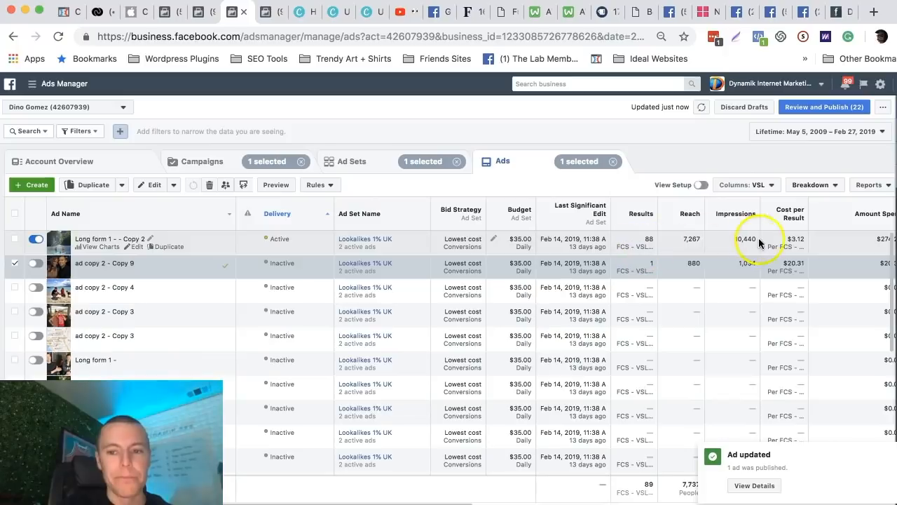
Compare the cost per result of "Long form 1 - - Copy 2" with that of "ad copy 2 - Copy 9".
{"action": "double_click", "coordinate": [794, 238]}
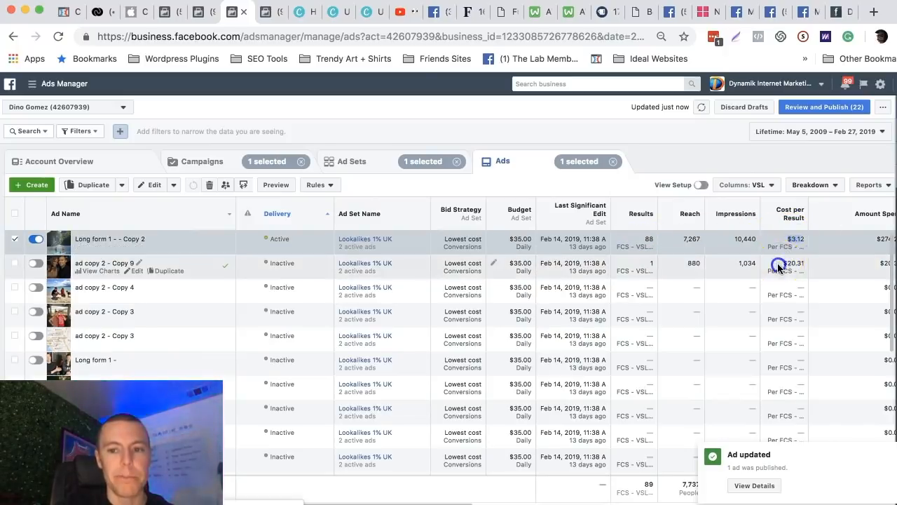
{"action": "left_click", "coordinate": [779, 266]}
{"action": "left_click", "coordinate": [798, 244]}
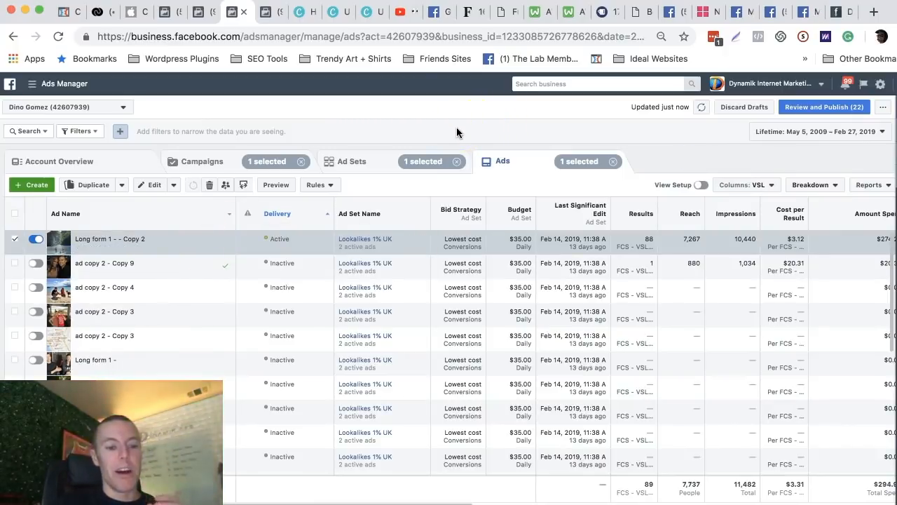
{"action": "left_click", "coordinate": [648, 239]}
{"action": "left_click", "coordinate": [795, 240]}
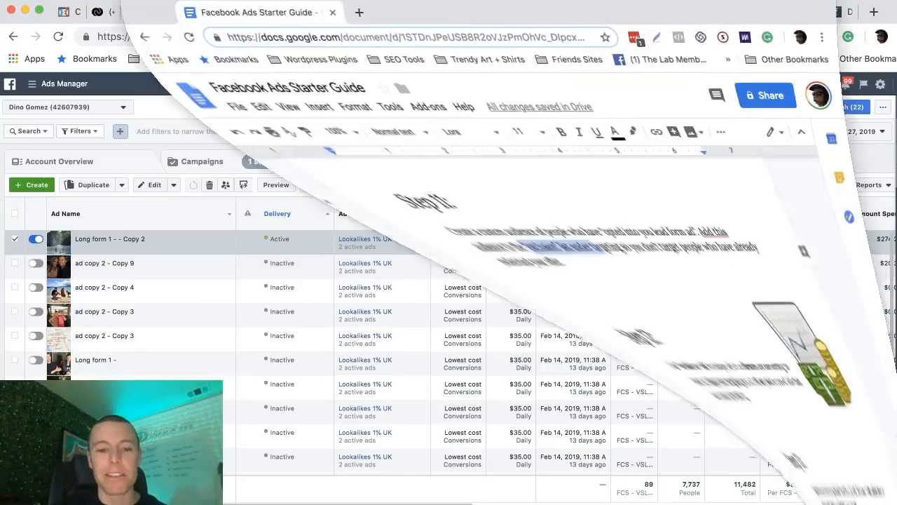
Read step 12 on analyzing audiences in the Facebook Ads Starter Guide in Google Docs and minimize the guide.
{"action": "scroll", "coordinate": [390, 307], "scroll_direction": "down", "scroll_amount": 2}
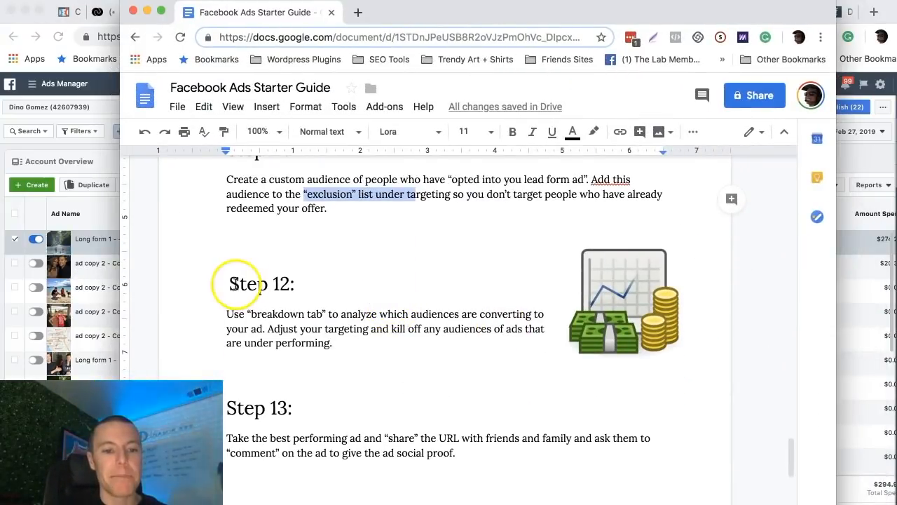
{"action": "left_click", "coordinate": [146, 10]}
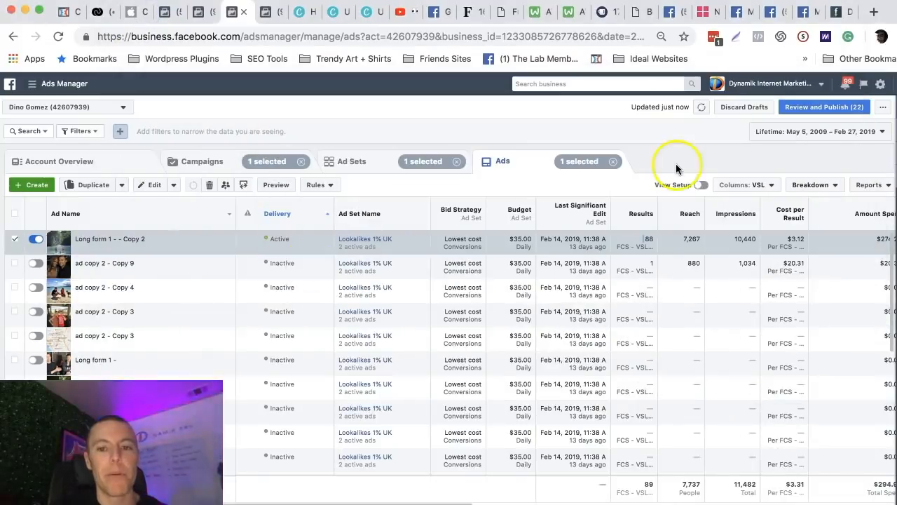
Break down the ad results by delivery using Placement & Device.
{"action": "left_click", "coordinate": [819, 185]}
{"action": "left_click", "coordinate": [813, 185]}
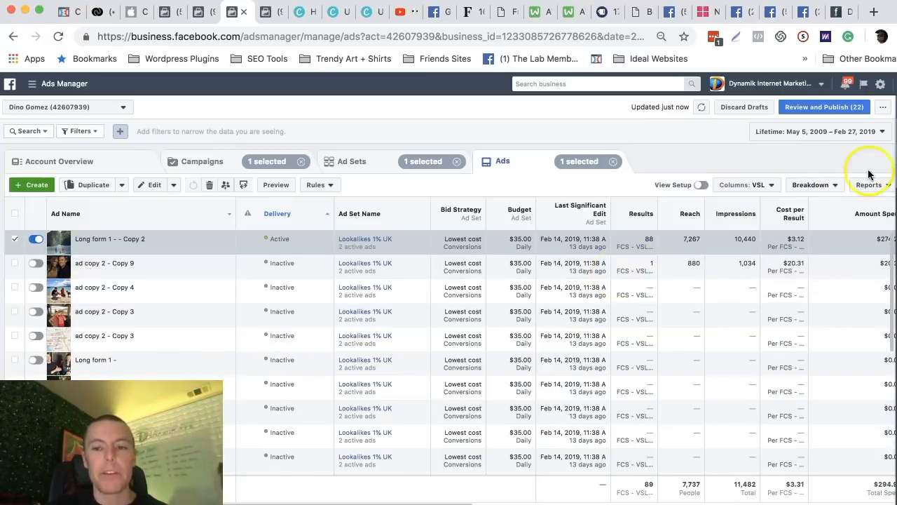
{"action": "left_click", "coordinate": [817, 186]}
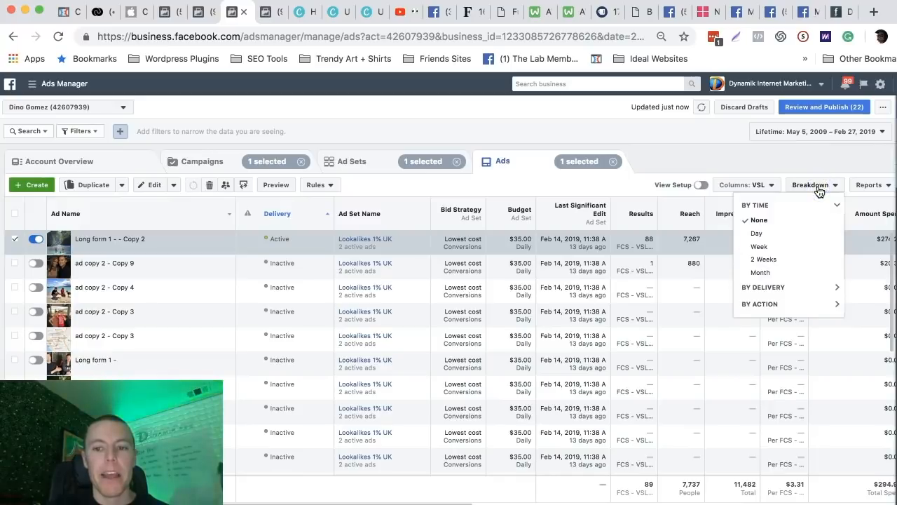
{"action": "left_click", "coordinate": [779, 288]}
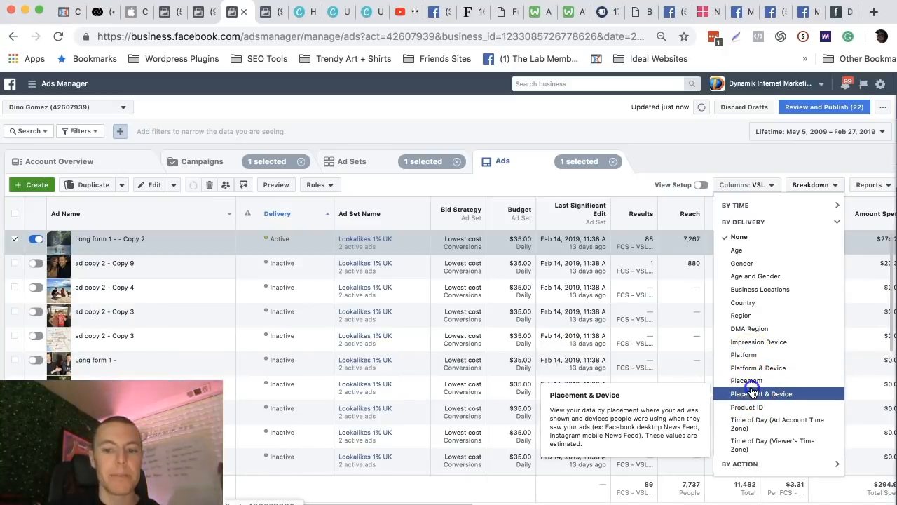
{"action": "left_click", "coordinate": [753, 393]}
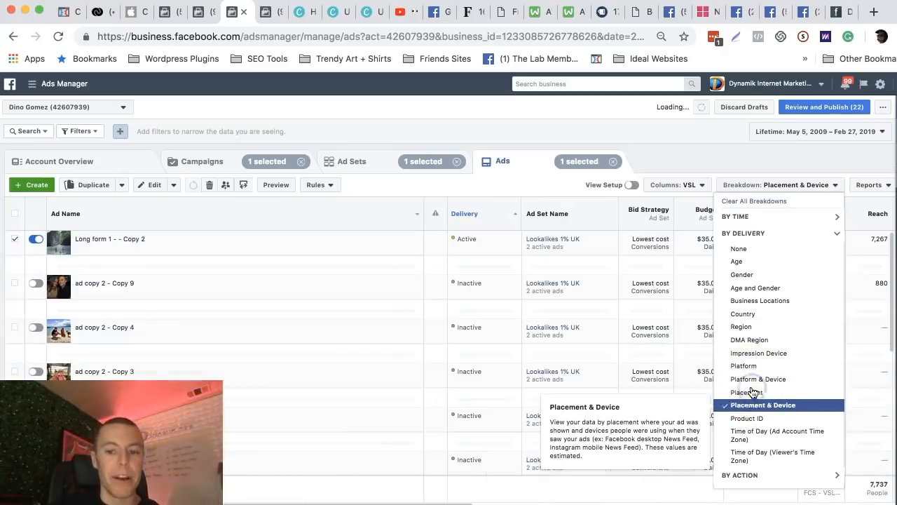
{"action": "left_click", "coordinate": [635, 140]}
{"action": "left_click", "coordinate": [527, 317]}
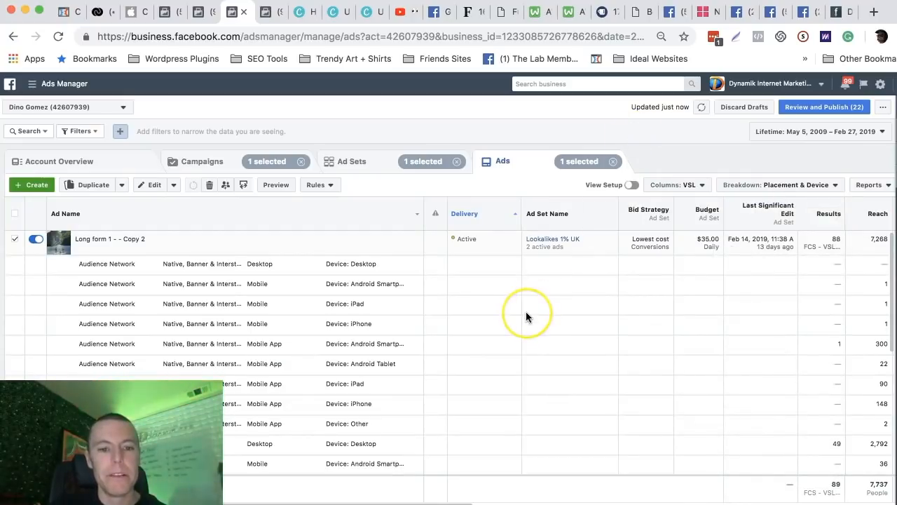
Examine the results and cost per result for the Facebook News Feed desktop placement of "Long form 1 - - Copy 2".
{"action": "scroll", "coordinate": [655, 340], "scroll_direction": "down", "scroll_amount": 2}
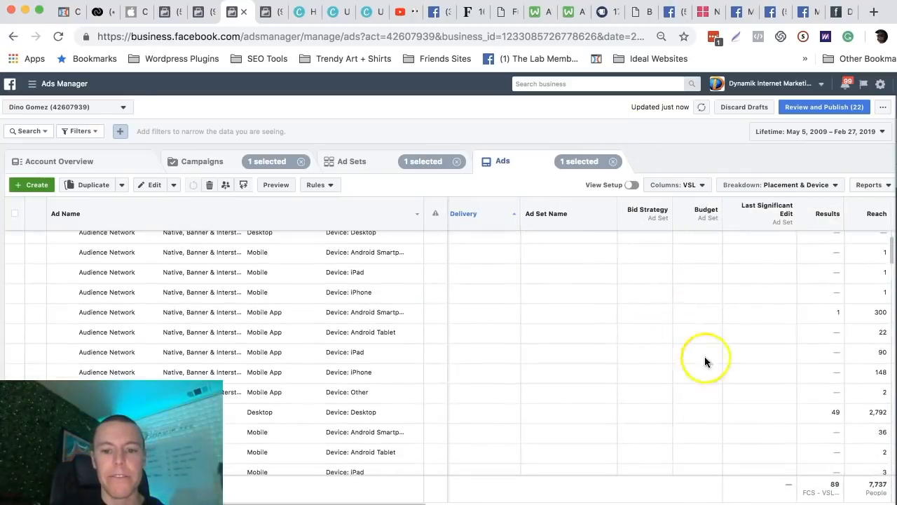
{"action": "scroll", "coordinate": [818, 415], "scroll_direction": "down", "scroll_amount": 1}
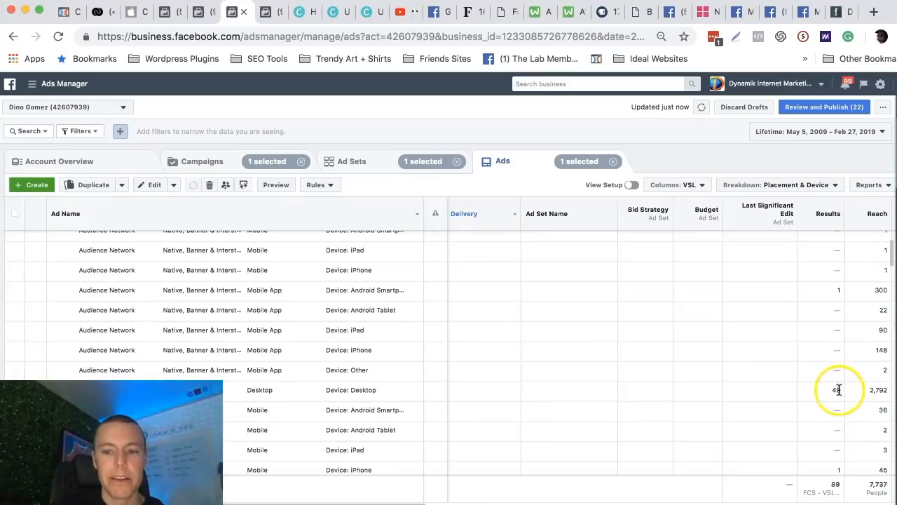
{"action": "left_click", "coordinate": [832, 390]}
{"action": "scroll", "coordinate": [420, 423], "scroll_direction": "down", "scroll_amount": 2}
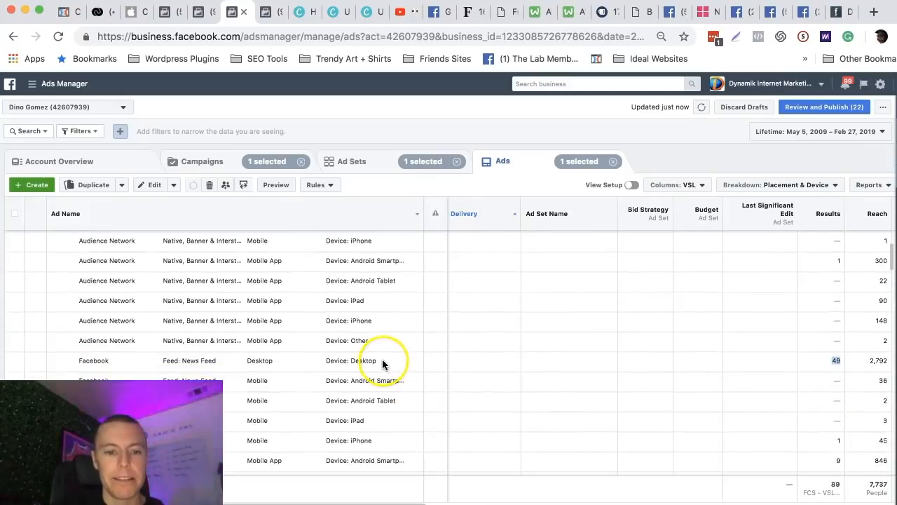
{"action": "left_click_drag", "start_coordinate": [382, 360], "coordinate": [335, 360]}
{"action": "scroll", "coordinate": [634, 360], "scroll_direction": "right", "scroll_amount": 4}
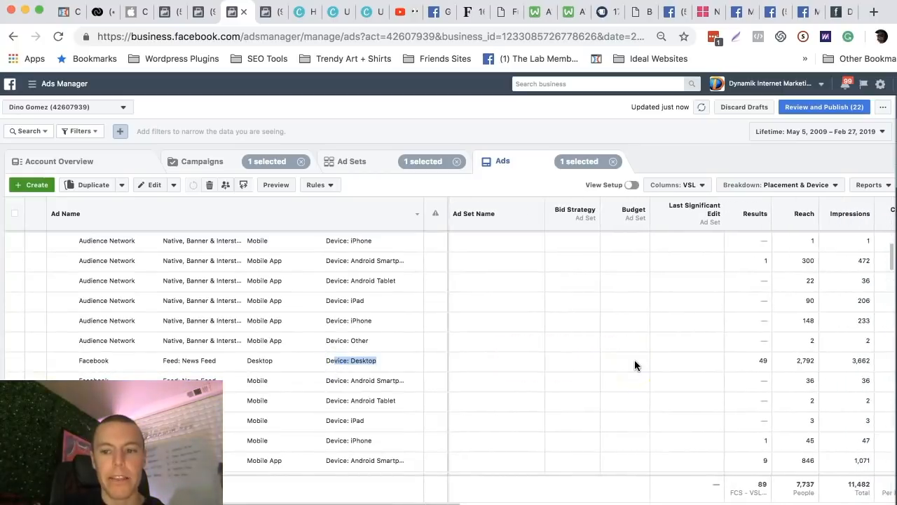
{"action": "scroll", "coordinate": [634, 360], "scroll_direction": "right", "scroll_amount": 1}
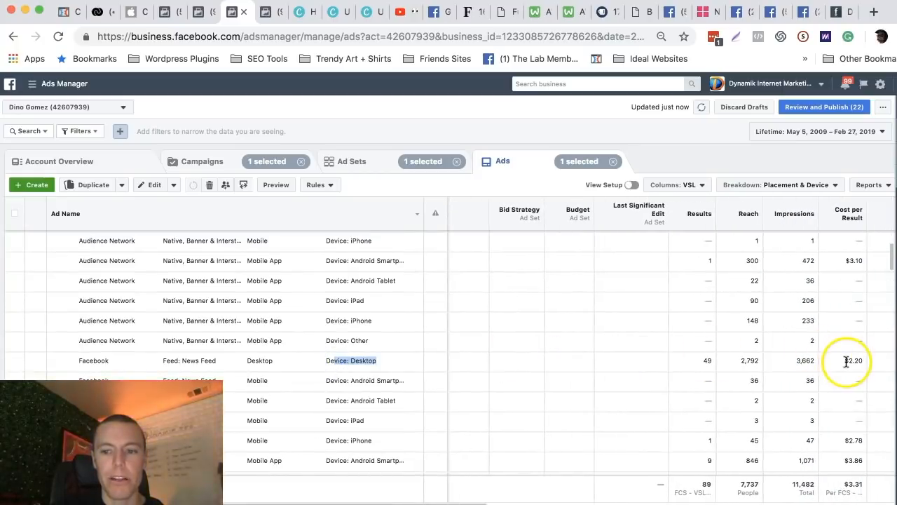
{"action": "left_click_drag", "start_coordinate": [844, 361], "coordinate": [868, 364]}
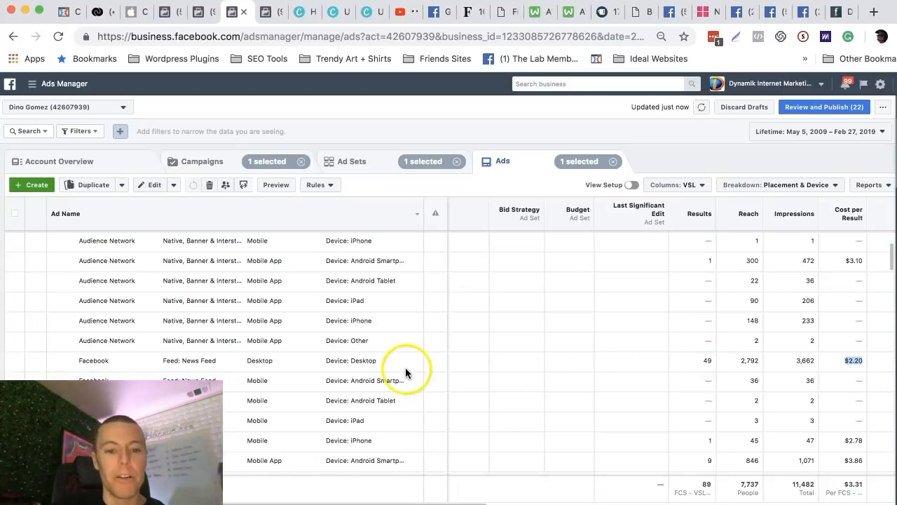
Compare the results and cost per result of the Facebook desktop placement with those of the mobile app placement on Android smartphones.
{"action": "left_click_drag", "start_coordinate": [393, 360], "coordinate": [328, 361]}
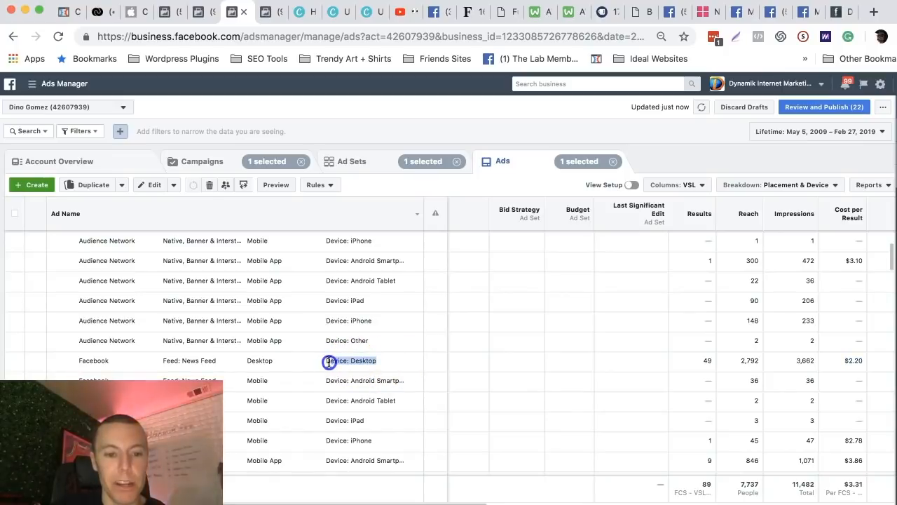
{"action": "double_click", "coordinate": [286, 360]}
{"action": "scroll", "coordinate": [596, 368], "scroll_direction": "down", "scroll_amount": 1}
{"action": "scroll", "coordinate": [674, 426], "scroll_direction": "down", "scroll_amount": 3}
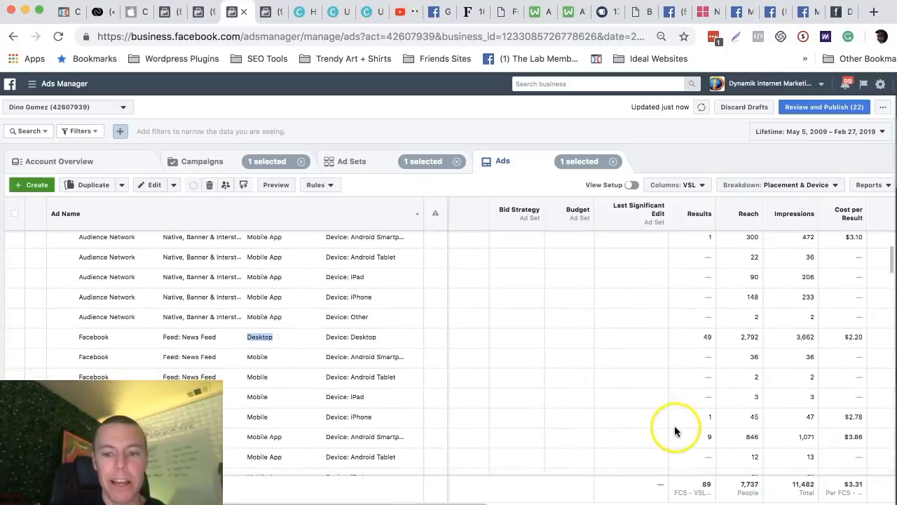
{"action": "left_click", "coordinate": [711, 427]}
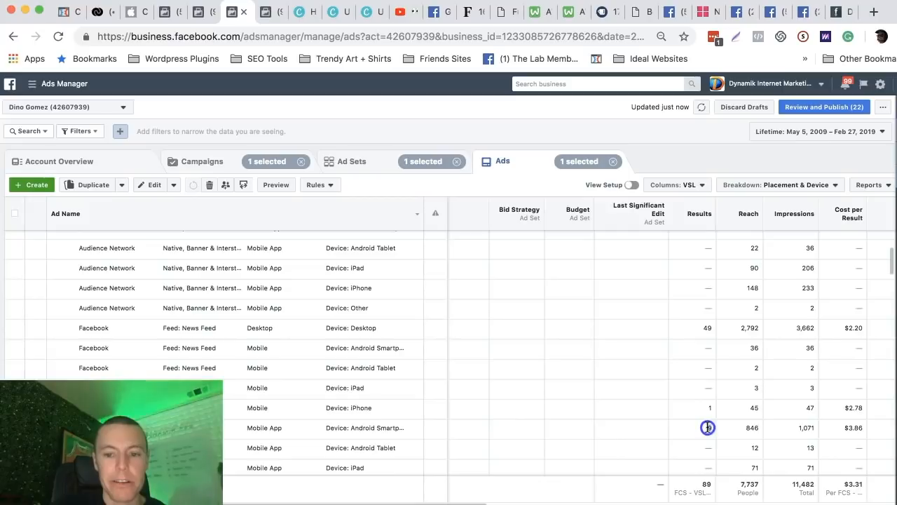
{"action": "left_click_drag", "start_coordinate": [326, 429], "coordinate": [399, 428]}
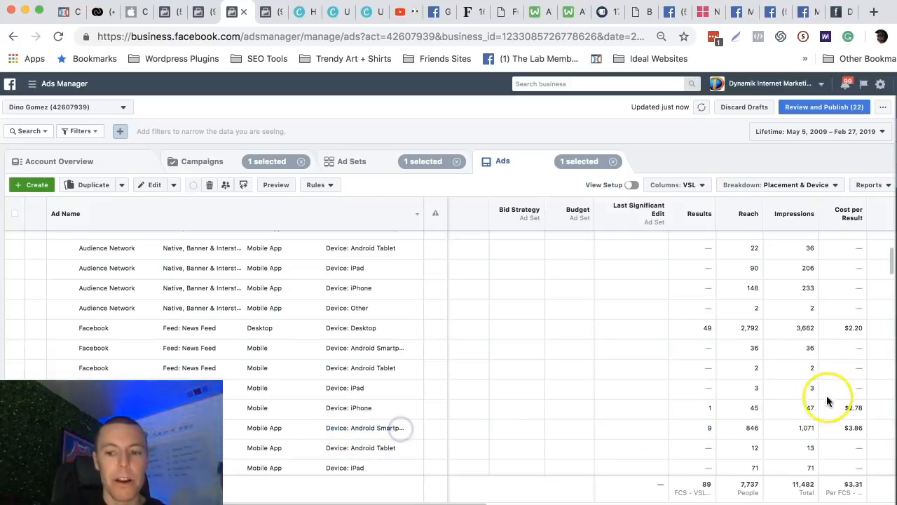
{"action": "left_click_drag", "start_coordinate": [844, 427], "coordinate": [865, 431]}
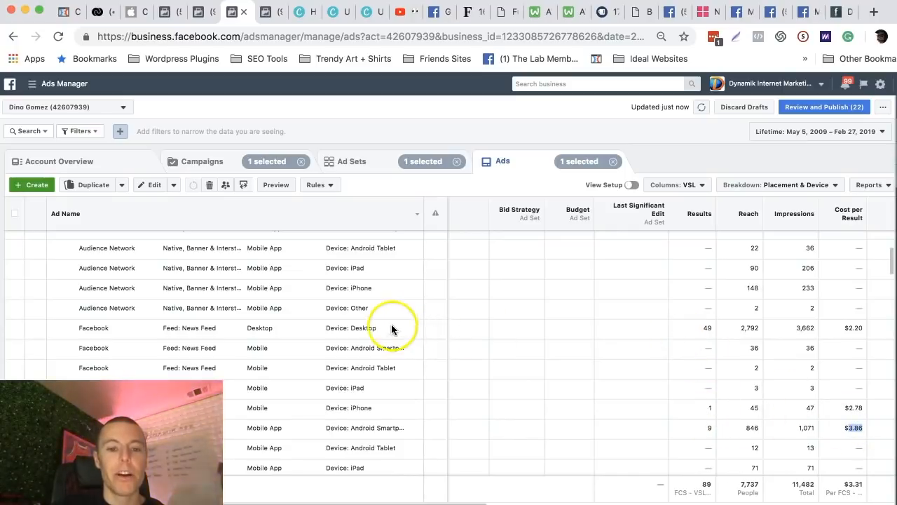
{"action": "left_click_drag", "start_coordinate": [388, 328], "coordinate": [328, 330]}
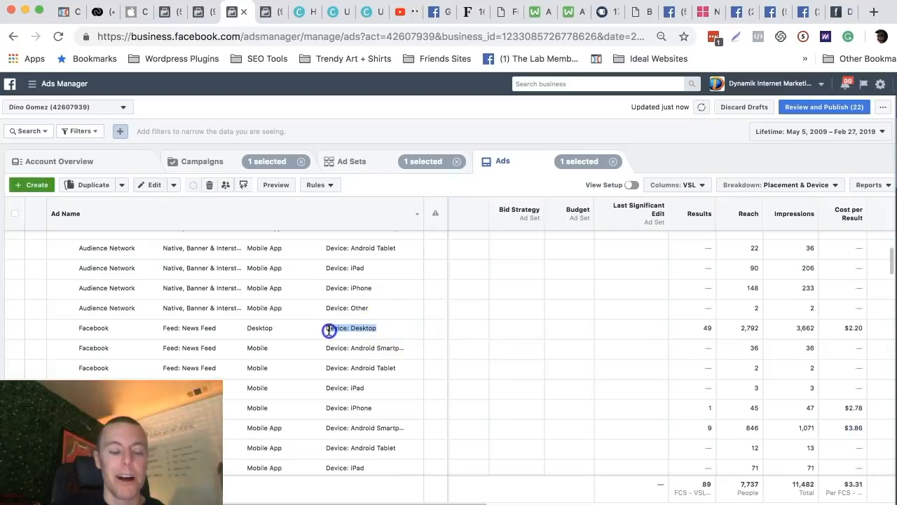
{"action": "left_click", "coordinate": [707, 327]}
{"action": "left_click_drag", "start_coordinate": [845, 328], "coordinate": [862, 327]}
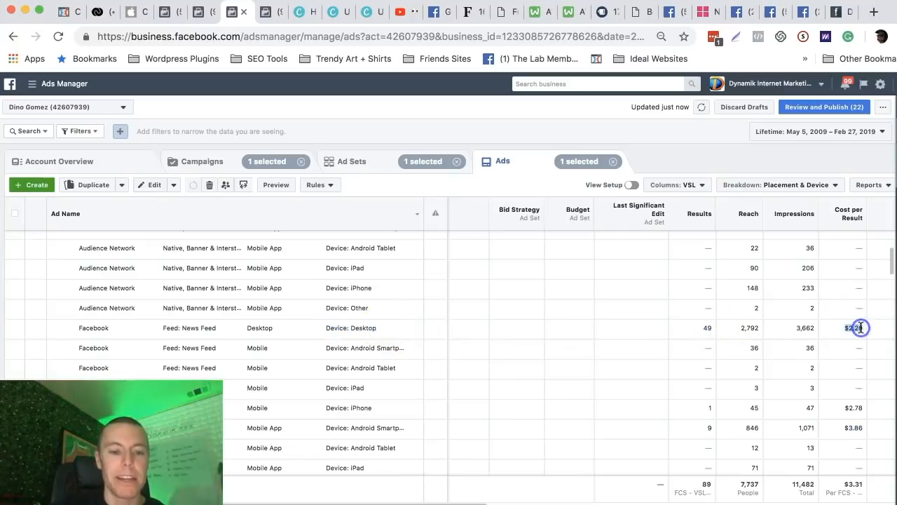
Look over the available delivery breakdowns without choosing a different one.
{"action": "left_click", "coordinate": [786, 184]}
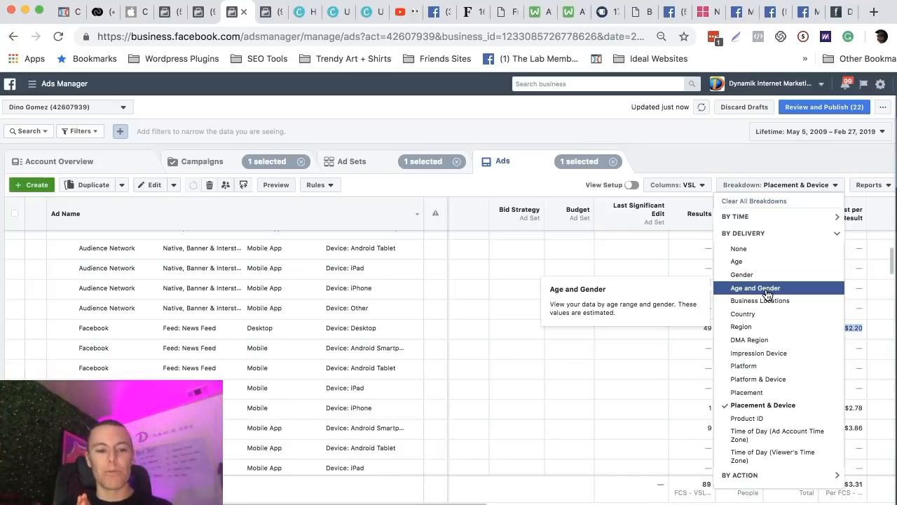
{"action": "left_click", "coordinate": [719, 147]}
{"action": "left_click", "coordinate": [767, 184]}
{"action": "left_click", "coordinate": [718, 159]}
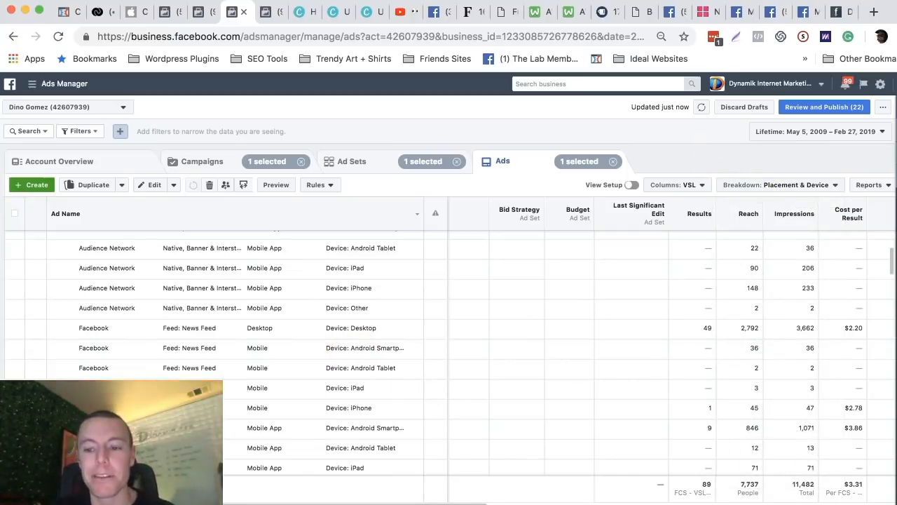
Switch to the Facebook Ads Starter Guide in Google Docs and read steps 12 and 13 on breakdowns and social proof.
{"action": "left_click", "coordinate": [893, 502]}
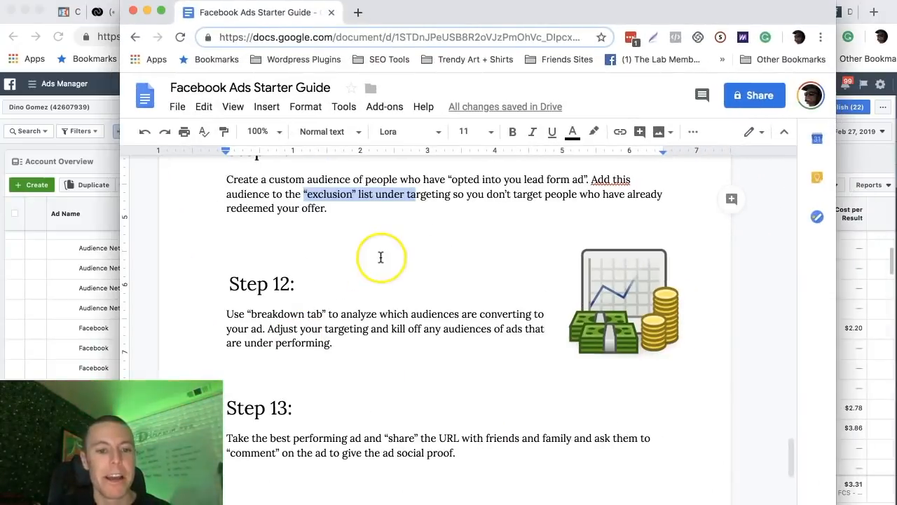
{"action": "scroll", "coordinate": [372, 257], "scroll_direction": "down", "scroll_amount": 2}
{"action": "left_click_drag", "start_coordinate": [252, 246], "coordinate": [342, 250]}
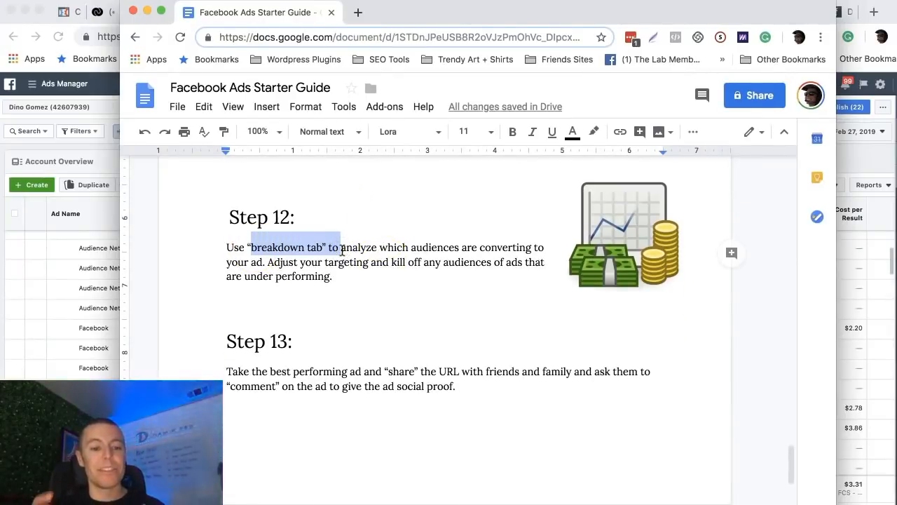
{"action": "left_click", "coordinate": [347, 316]}
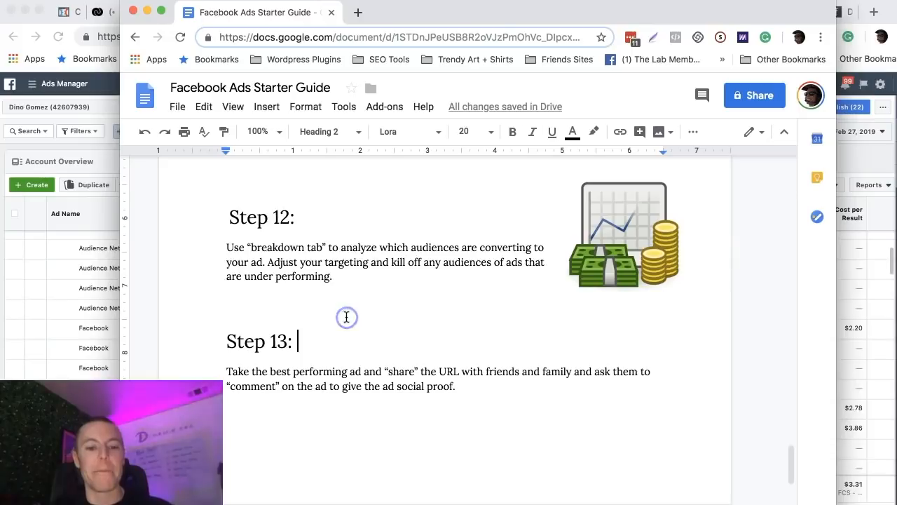
{"action": "scroll", "coordinate": [347, 317], "scroll_direction": "down", "scroll_amount": 3}
{"action": "scroll", "coordinate": [346, 316], "scroll_direction": "up", "scroll_amount": 3}
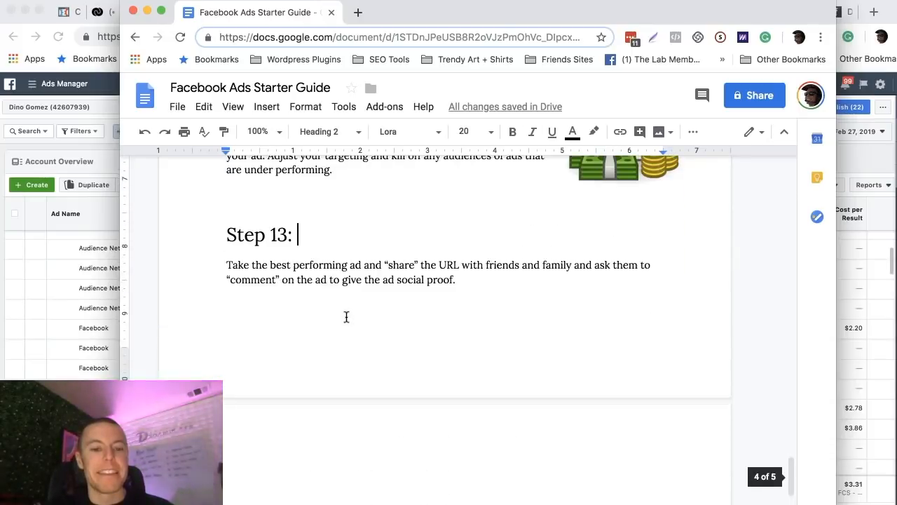
{"action": "left_click", "coordinate": [298, 278]}
{"action": "left_click_drag", "start_coordinate": [299, 278], "coordinate": [220, 276]}
{"action": "left_click", "coordinate": [334, 282]}
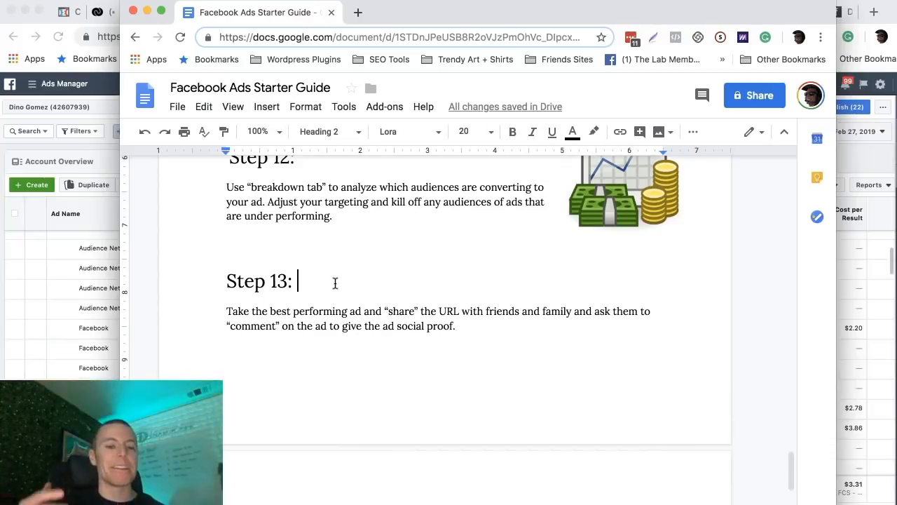
Return to Ads Manager and list the ads belonging to the "Traffic - RT - VSL" campaign.
{"action": "left_click", "coordinate": [148, 12]}
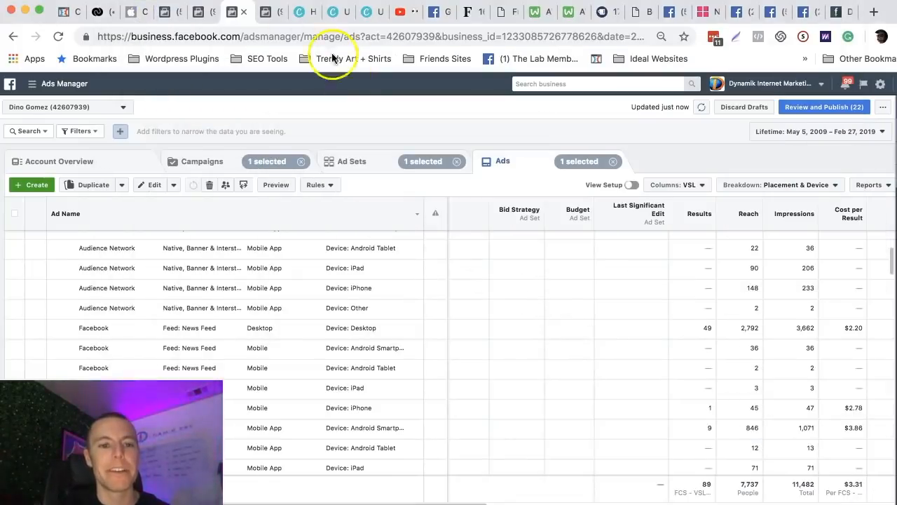
{"action": "left_click", "coordinate": [268, 12]}
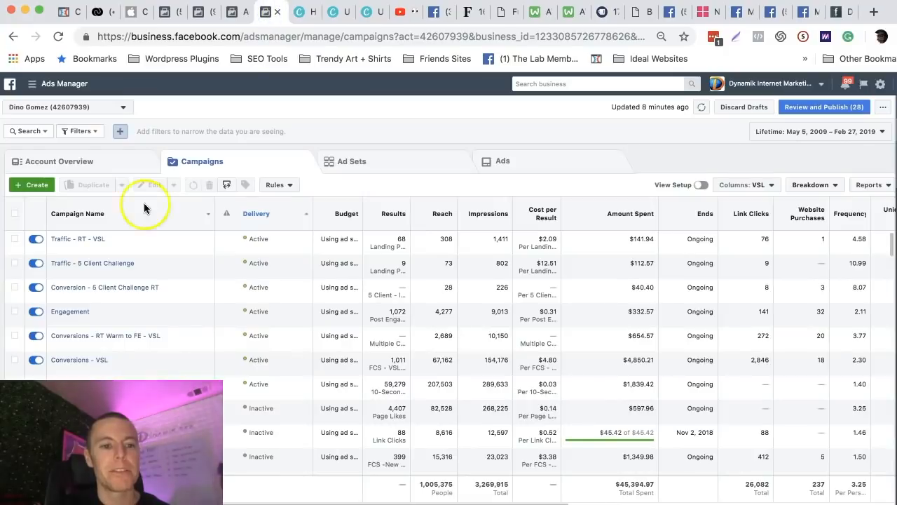
{"action": "left_click", "coordinate": [15, 238]}
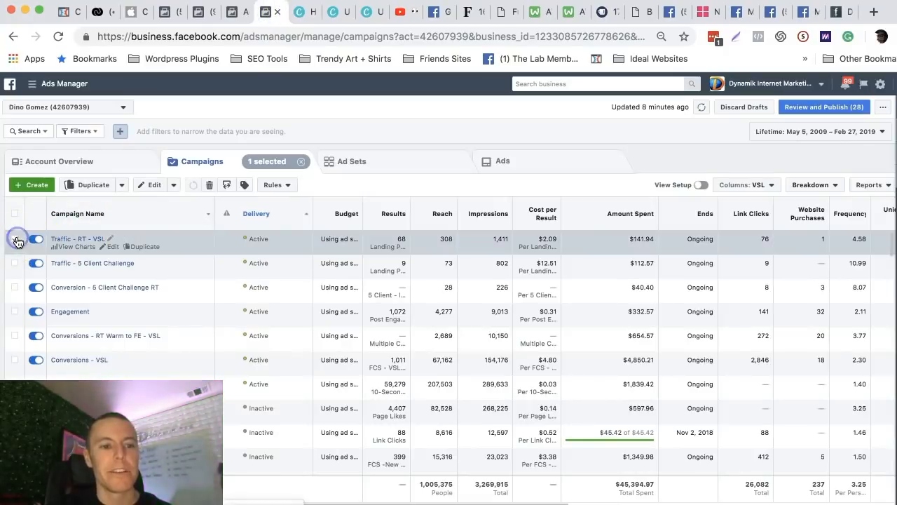
{"action": "left_click", "coordinate": [505, 160]}
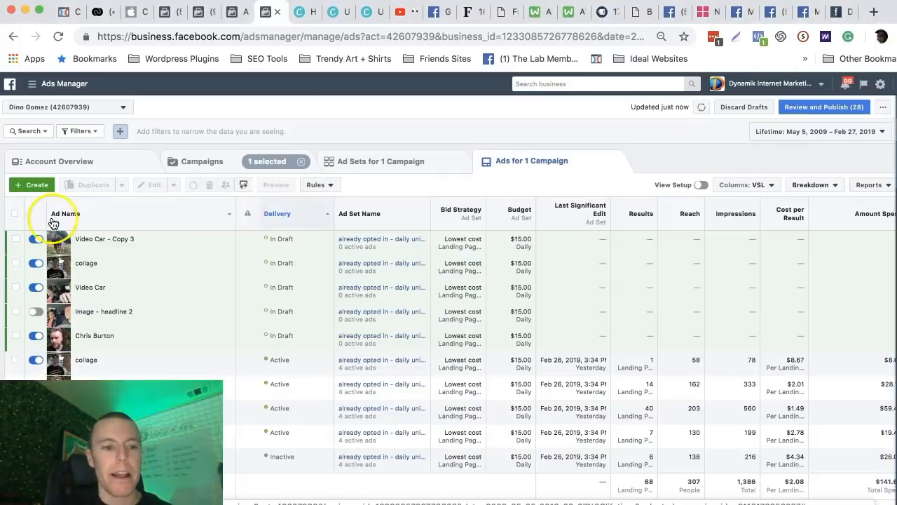
Open the draft ad "collage" for editing without publishing the draft items.
{"action": "left_click", "coordinate": [16, 265]}
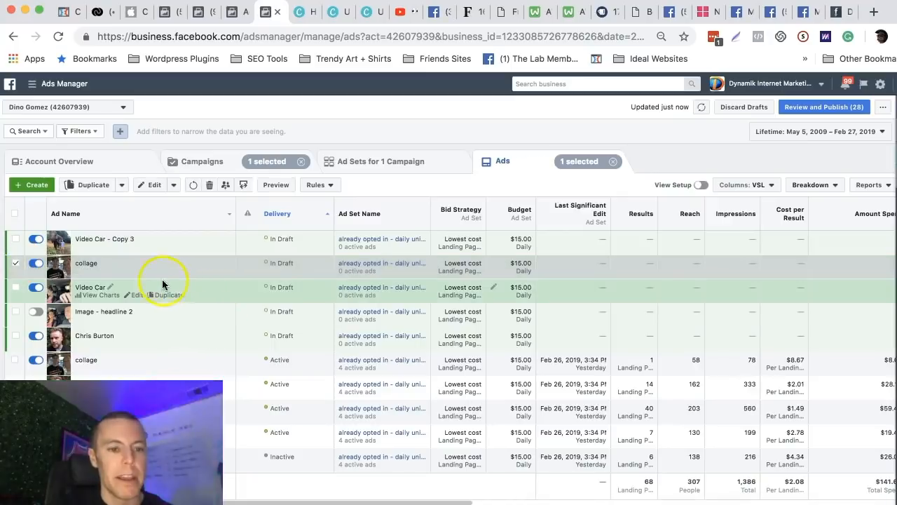
{"action": "left_click", "coordinate": [137, 274]}
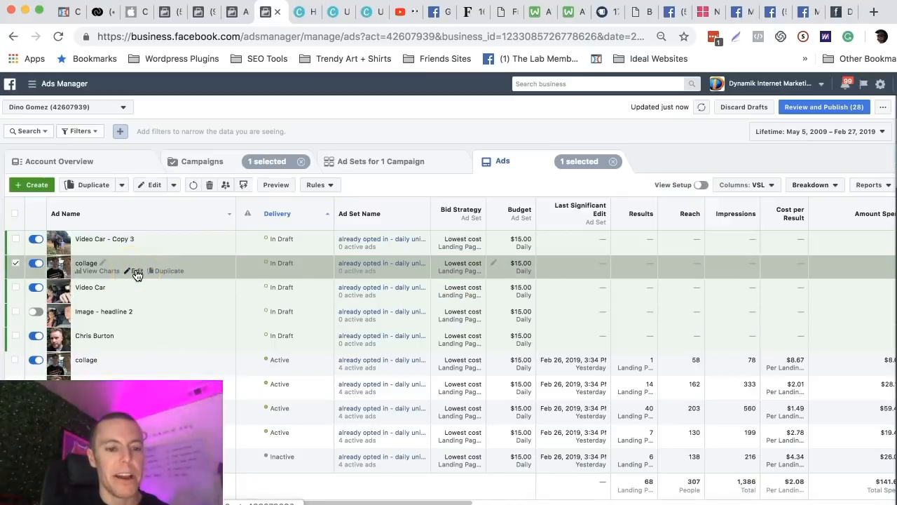
{"action": "left_click", "coordinate": [137, 273]}
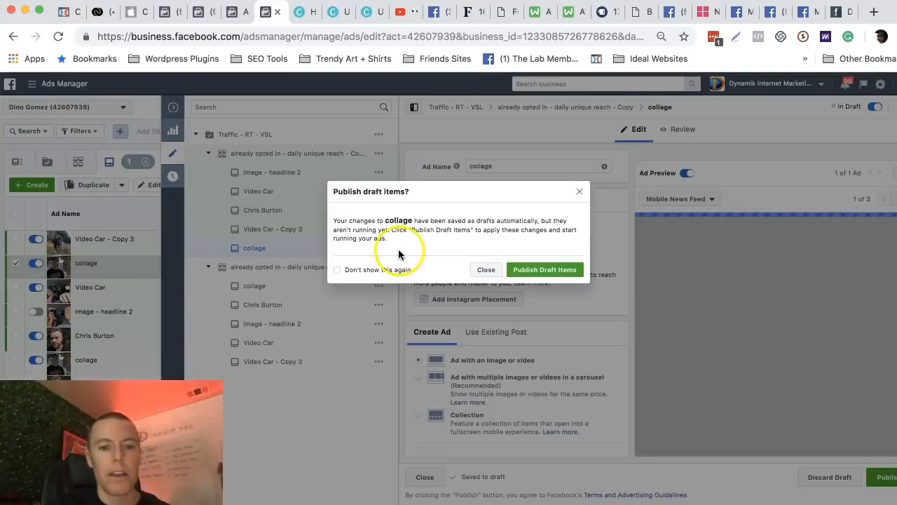
{"action": "left_click", "coordinate": [484, 269]}
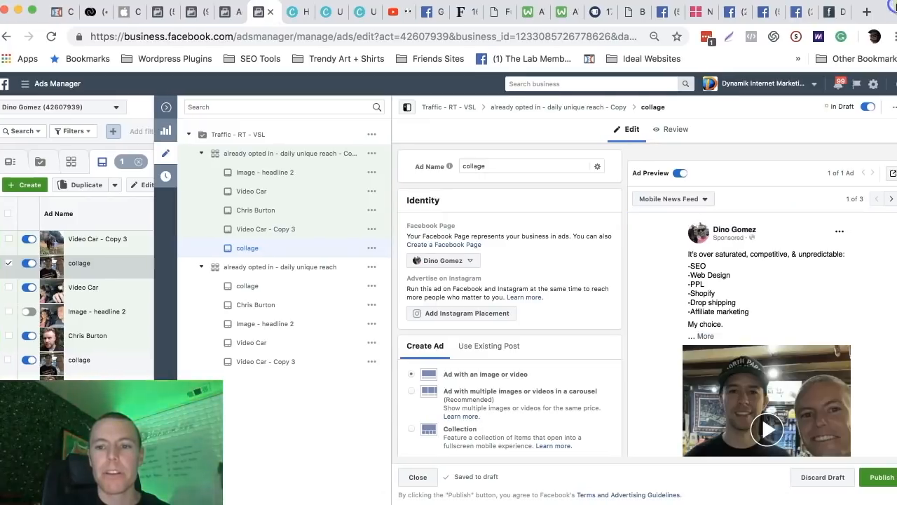
Check the preview sharing options of the draft "collage" ad and leave its editor without publishing.
{"action": "left_click", "coordinate": [892, 174]}
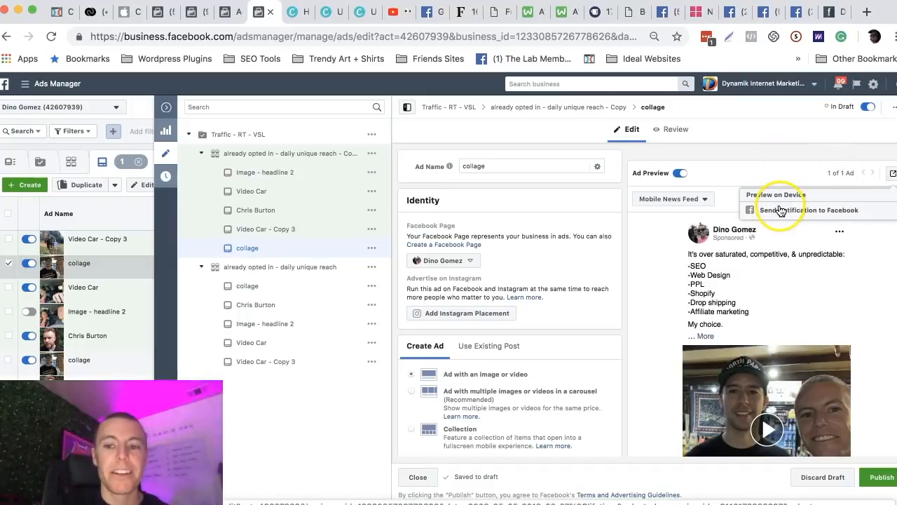
{"action": "left_click", "coordinate": [768, 155]}
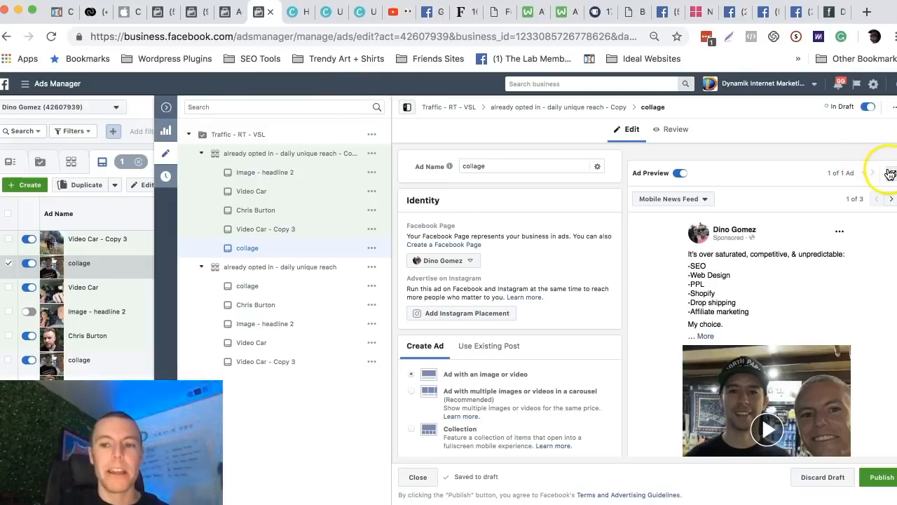
{"action": "left_click", "coordinate": [167, 108]}
{"action": "left_click", "coordinate": [479, 269]}
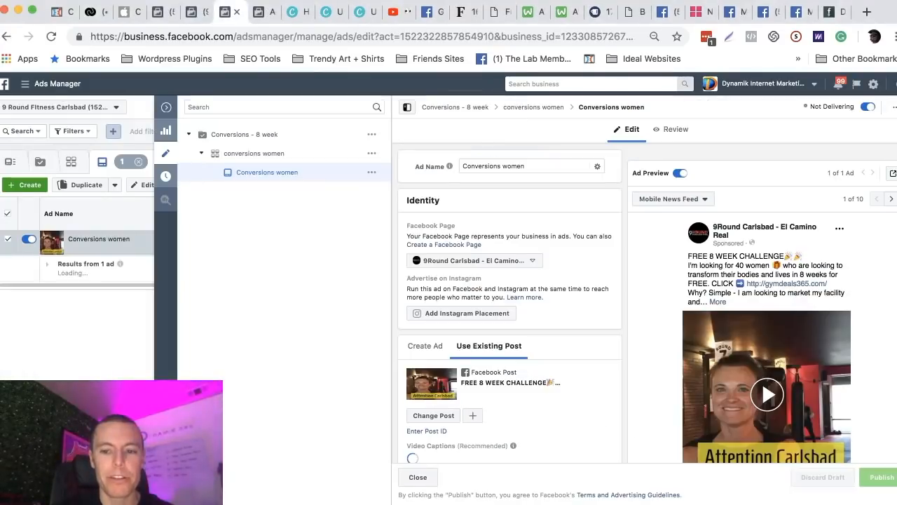
Open the Facebook post with comments for the "Conversions women" ad in the 9 Round Fitness Carlsbad account.
{"action": "left_click_drag", "start_coordinate": [896, 280], "coordinate": [883, 281]}
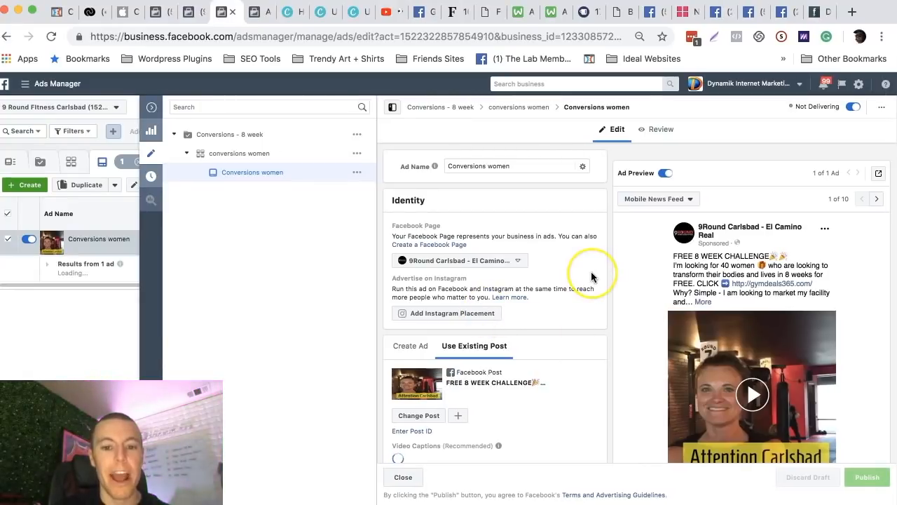
{"action": "left_click", "coordinate": [879, 176]}
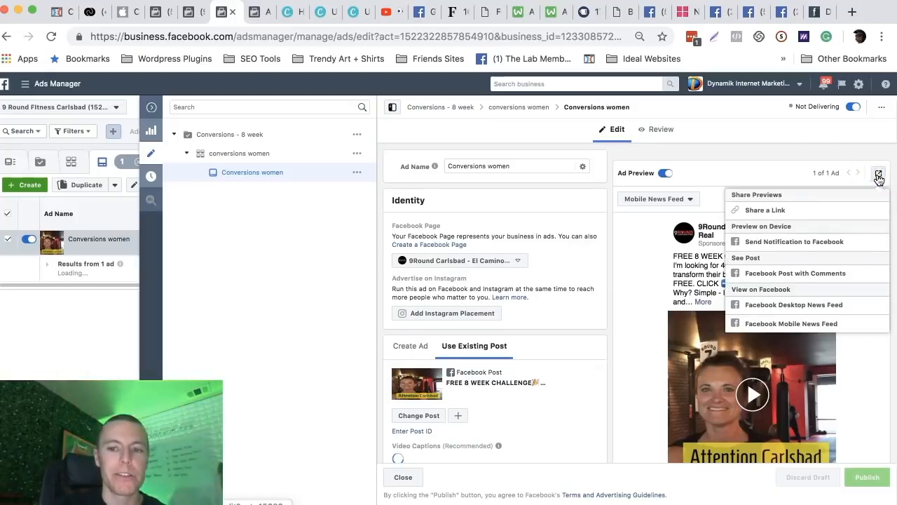
{"action": "left_click", "coordinate": [778, 275]}
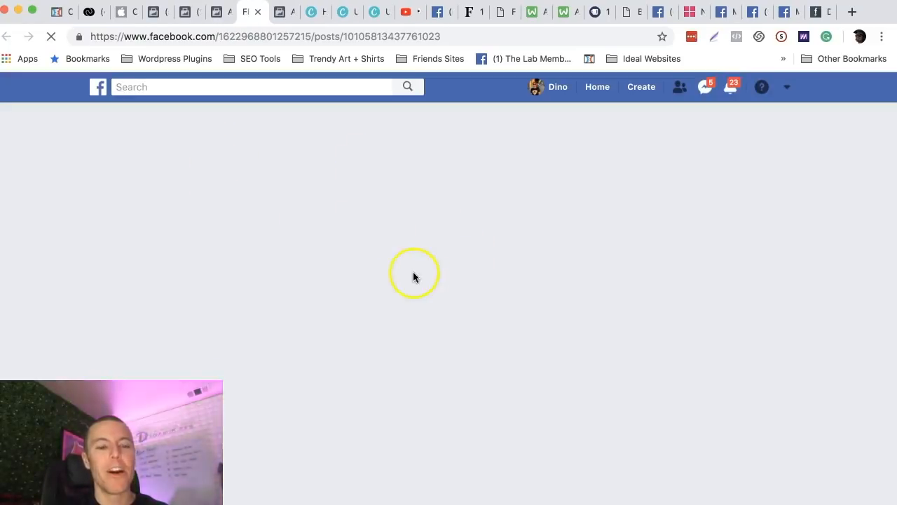
Look over the 8 week challenge post and select its full web address for sharing.
{"action": "scroll", "coordinate": [413, 276], "scroll_direction": "down", "scroll_amount": 7}
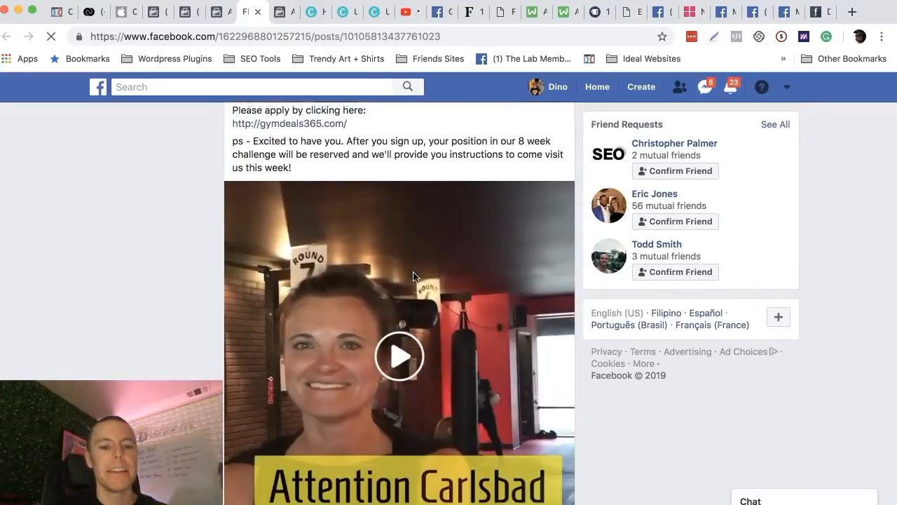
{"action": "scroll", "coordinate": [413, 273], "scroll_direction": "up", "scroll_amount": 7}
{"action": "left_click", "coordinate": [327, 36]}
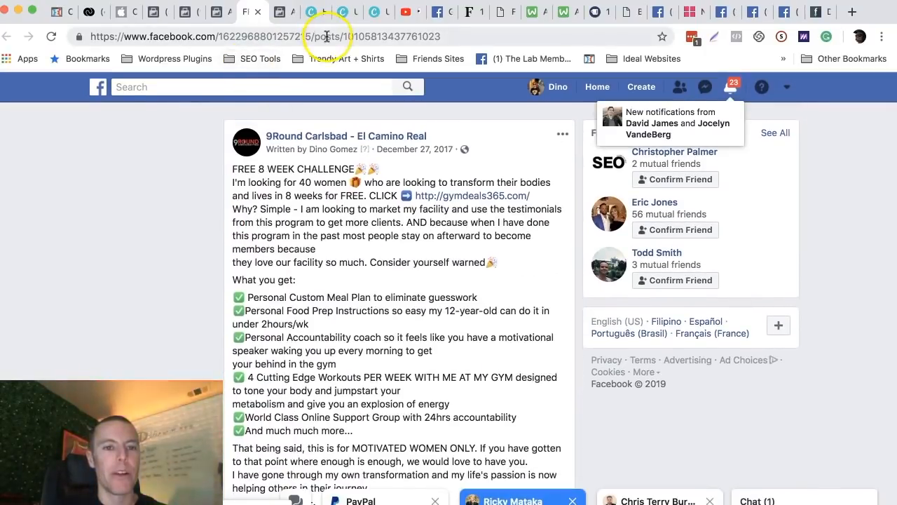
{"action": "left_click", "coordinate": [327, 37]}
{"action": "left_click_drag", "start_coordinate": [444, 35], "coordinate": [273, 47]}
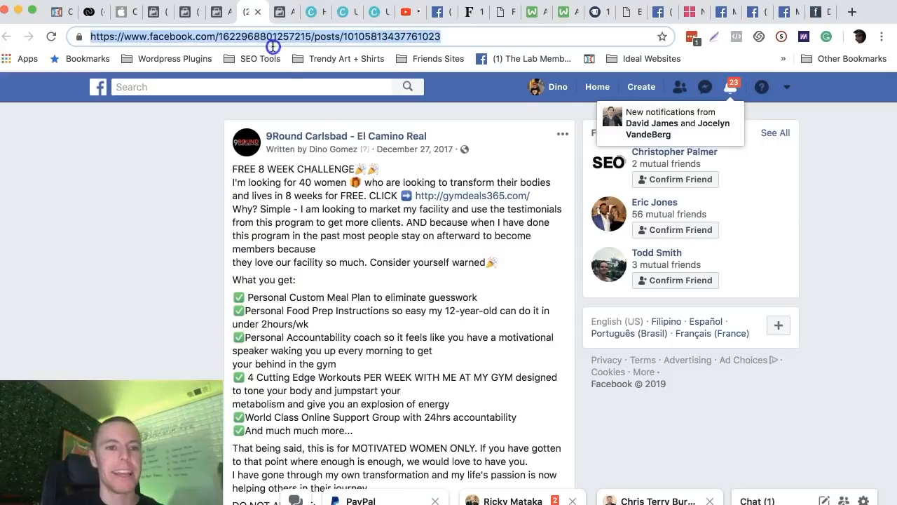
Examine the reach, reactions, comment and share counts beneath the 8 week challenge post.
{"action": "scroll", "coordinate": [343, 198], "scroll_direction": "down", "scroll_amount": 5}
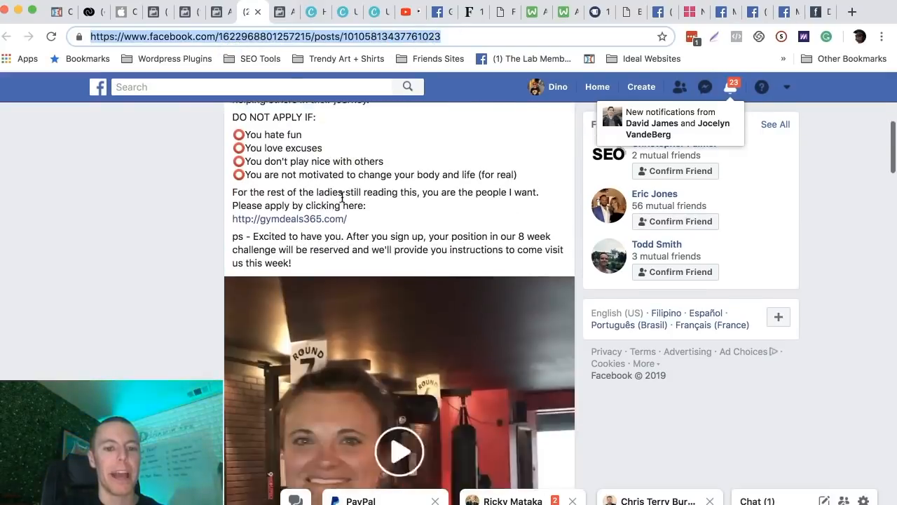
{"action": "scroll", "coordinate": [342, 198], "scroll_direction": "down", "scroll_amount": 10}
{"action": "scroll", "coordinate": [342, 198], "scroll_direction": "up", "scroll_amount": 2}
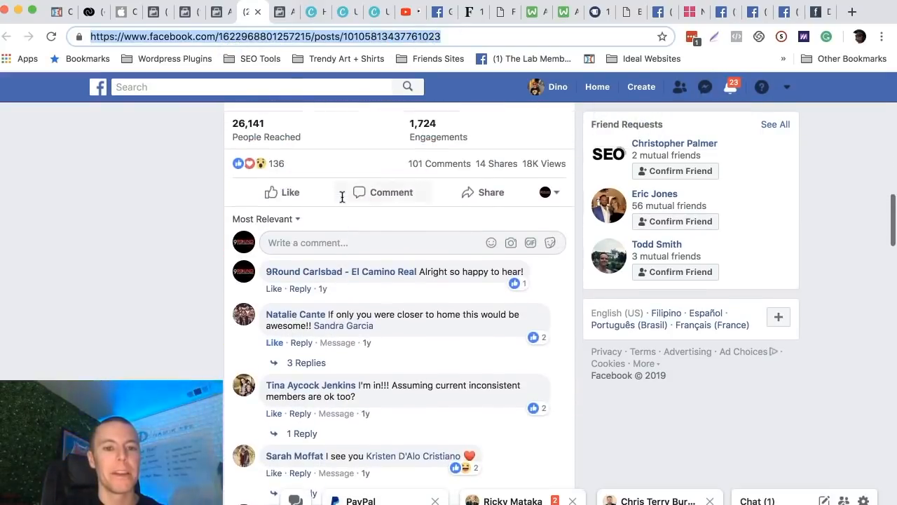
{"action": "mouse_move", "coordinate": [412, 167]}
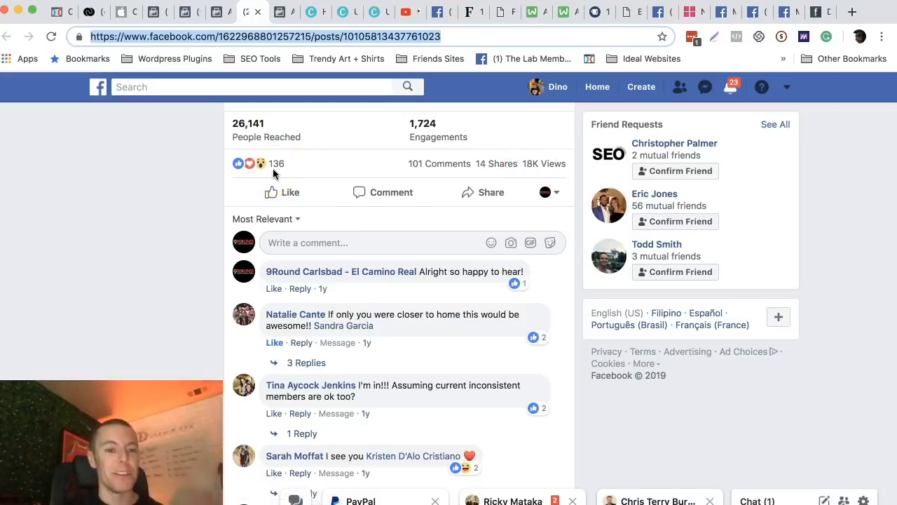
Read through the comments on the 9Round post as examples of social proof and return to its beginning.
{"action": "scroll", "coordinate": [344, 322], "scroll_direction": "down", "scroll_amount": 3}
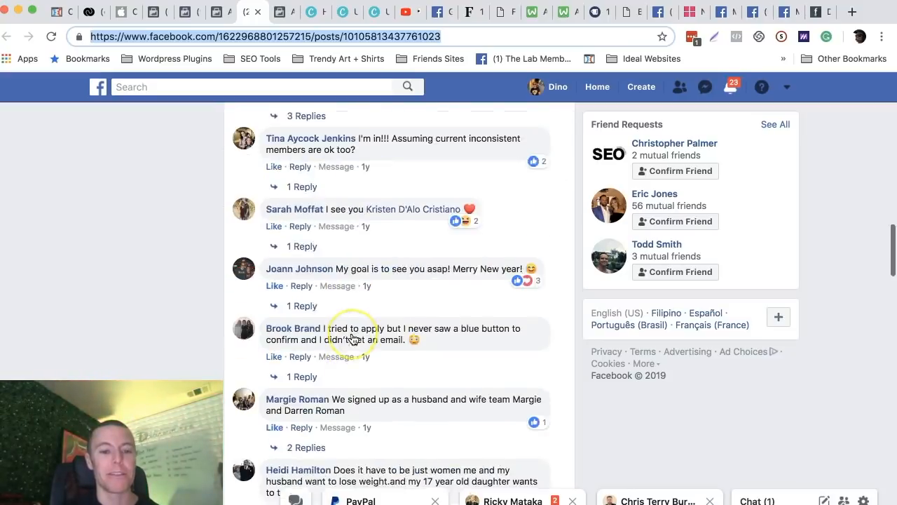
{"action": "scroll", "coordinate": [351, 336], "scroll_direction": "up", "scroll_amount": 3}
{"action": "scroll", "coordinate": [350, 336], "scroll_direction": "down", "scroll_amount": 5}
{"action": "scroll", "coordinate": [352, 339], "scroll_direction": "down", "scroll_amount": 2}
{"action": "scroll", "coordinate": [352, 338], "scroll_direction": "up", "scroll_amount": 2}
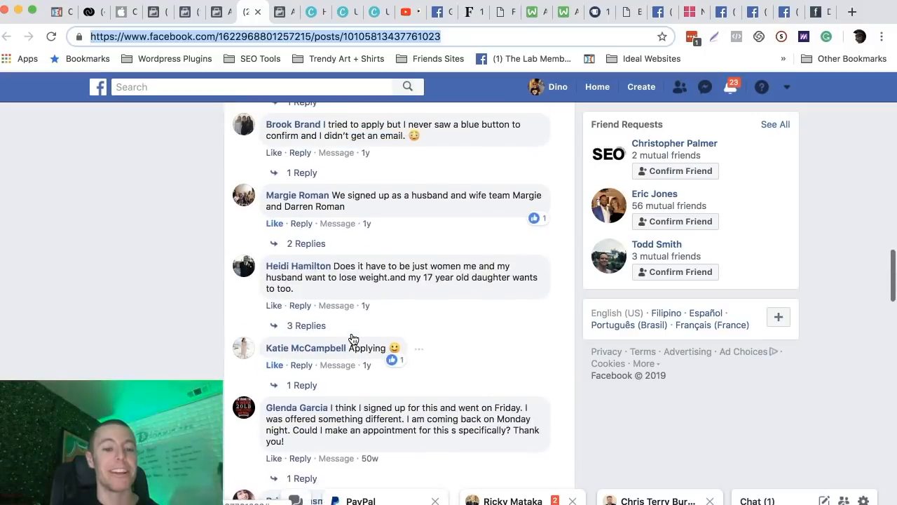
{"action": "scroll", "coordinate": [388, 255], "scroll_direction": "up", "scroll_amount": 1}
{"action": "scroll", "coordinate": [387, 255], "scroll_direction": "up", "scroll_amount": 3}
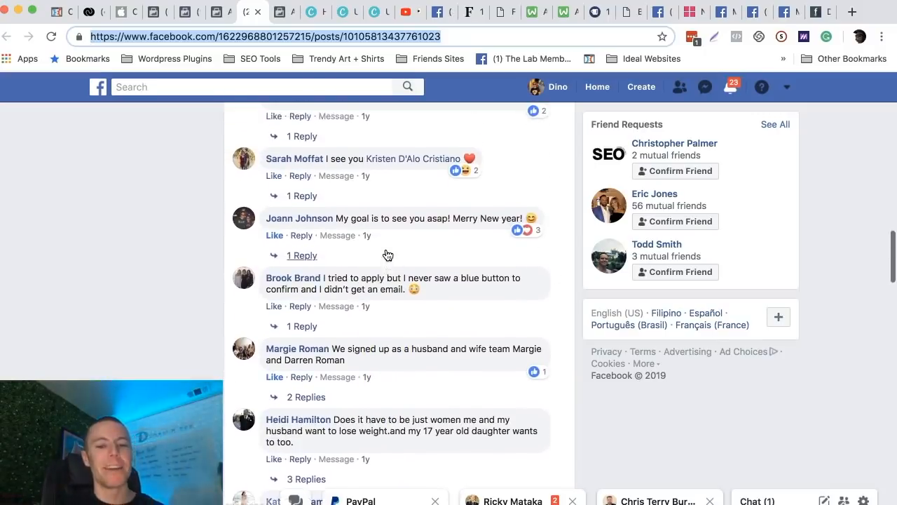
{"action": "scroll", "coordinate": [387, 255], "scroll_direction": "up", "scroll_amount": 4}
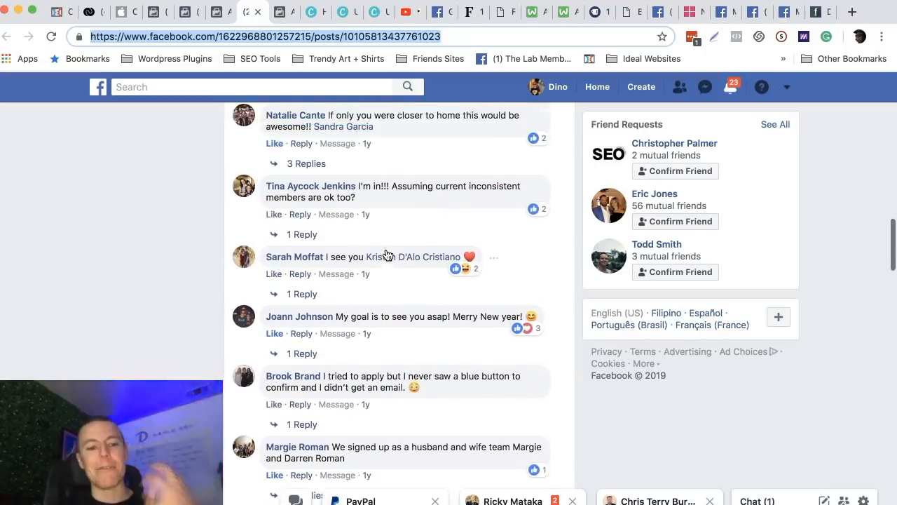
{"action": "scroll", "coordinate": [388, 255], "scroll_direction": "up", "scroll_amount": 2}
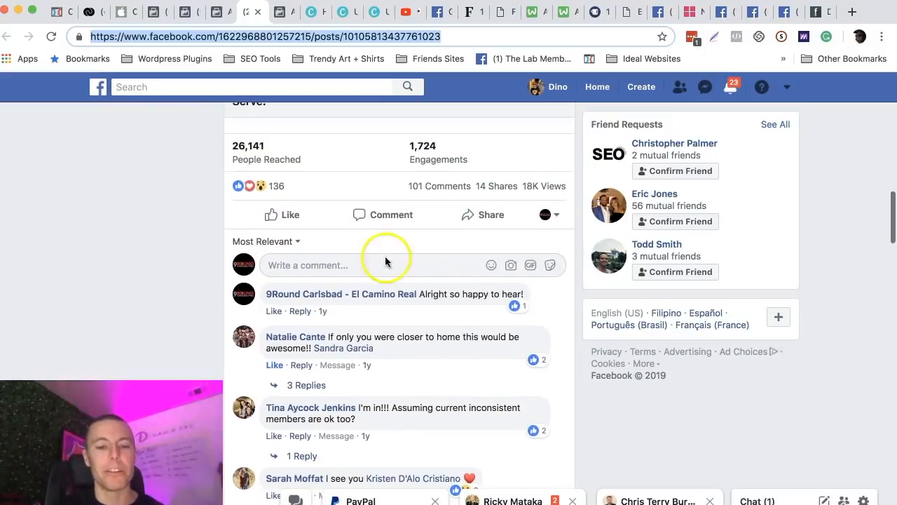
{"action": "scroll", "coordinate": [382, 267], "scroll_direction": "up", "scroll_amount": 3}
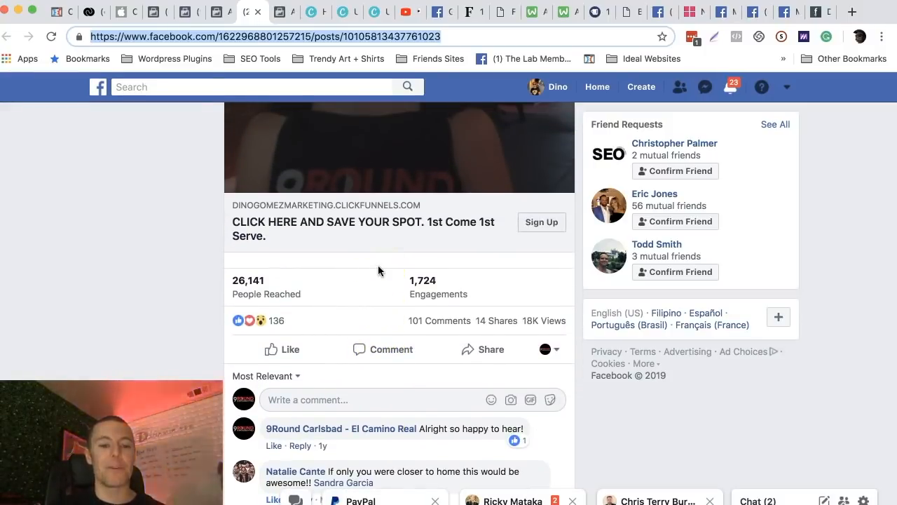
{"action": "scroll", "coordinate": [378, 265], "scroll_direction": "down", "scroll_amount": 4}
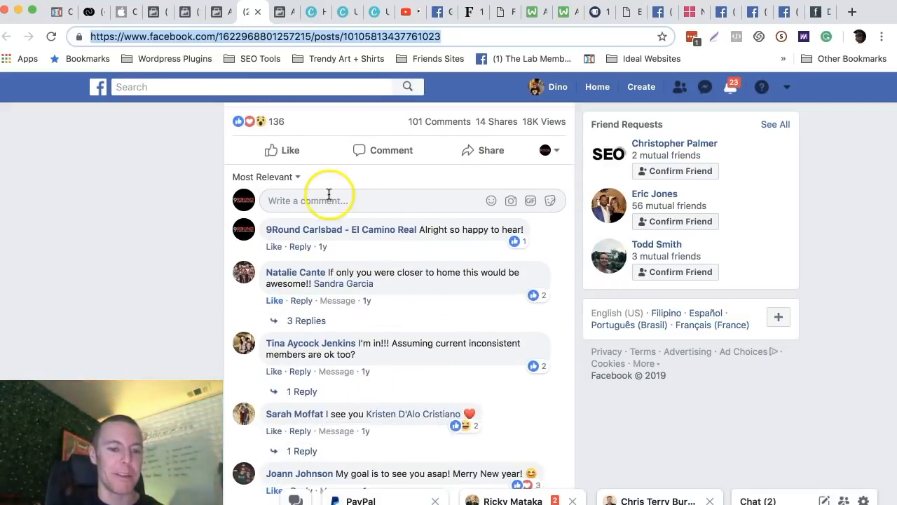
{"action": "scroll", "coordinate": [329, 195], "scroll_direction": "up", "scroll_amount": 15}
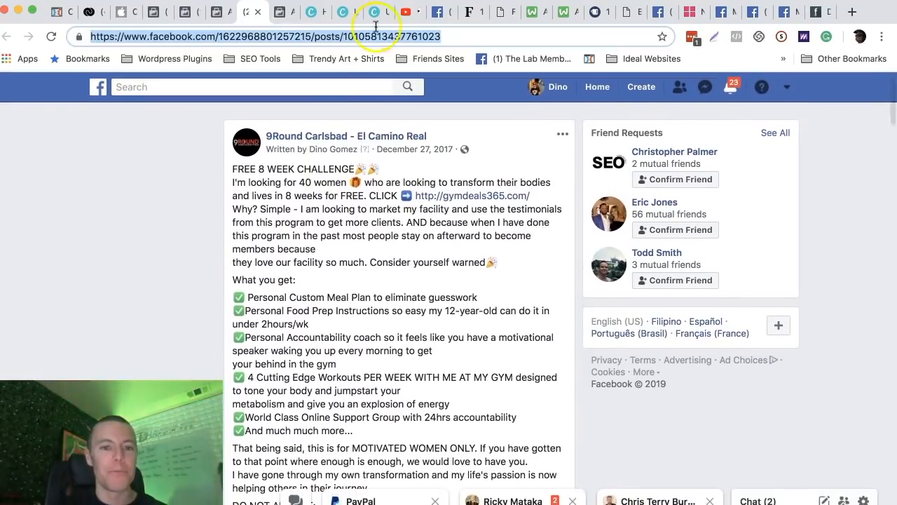
Point out the post's author and reselect the complete post URL to share with friends and family.
{"action": "left_click", "coordinate": [303, 37]}
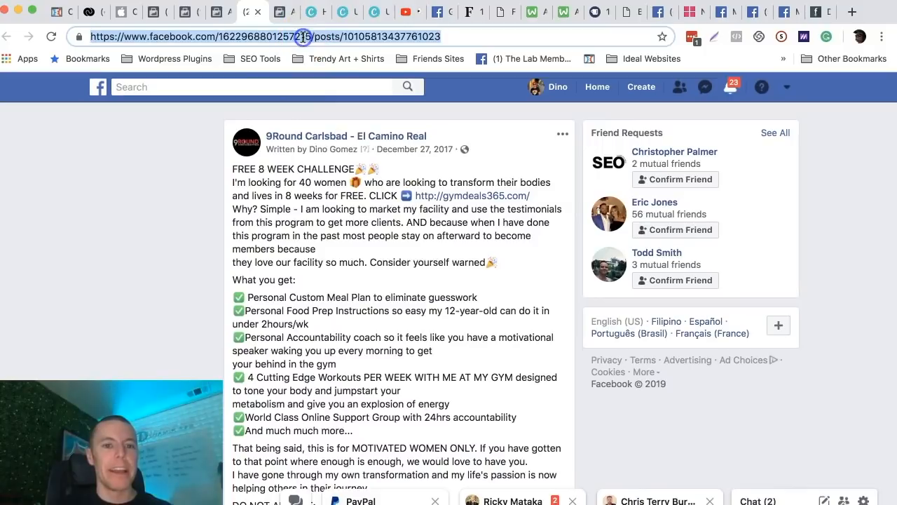
{"action": "left_click_drag", "start_coordinate": [306, 150], "coordinate": [359, 150]}
{"action": "left_click", "coordinate": [409, 36]}
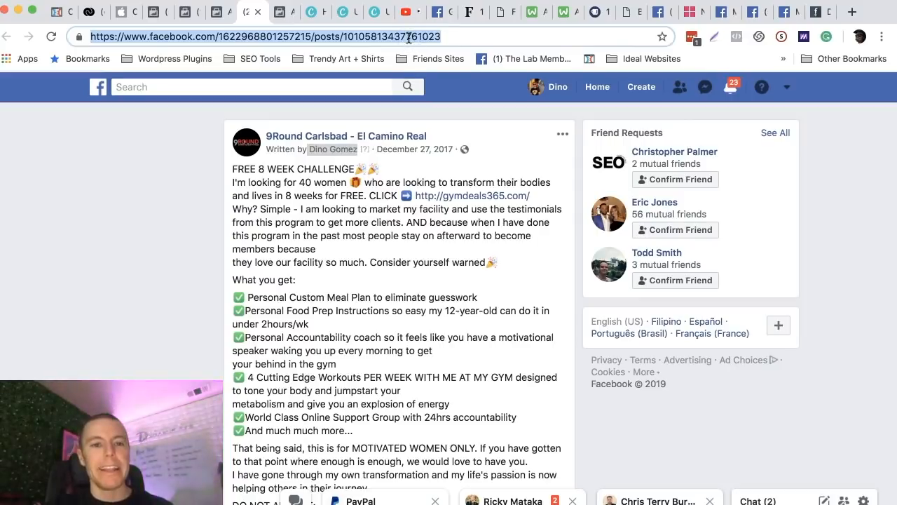
{"action": "left_click", "coordinate": [395, 37]}
{"action": "double_click", "coordinate": [394, 37]}
{"action": "triple_click", "coordinate": [395, 37]}
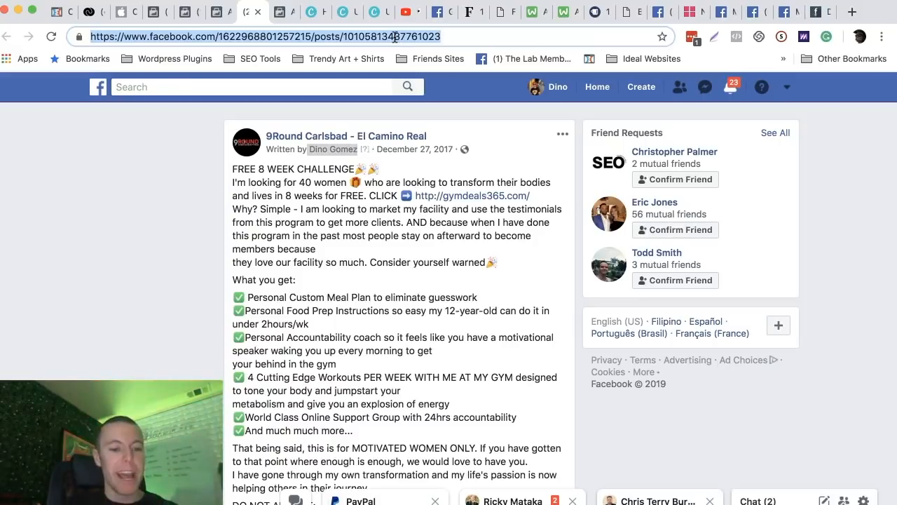
{"action": "triple_click", "coordinate": [395, 37]}
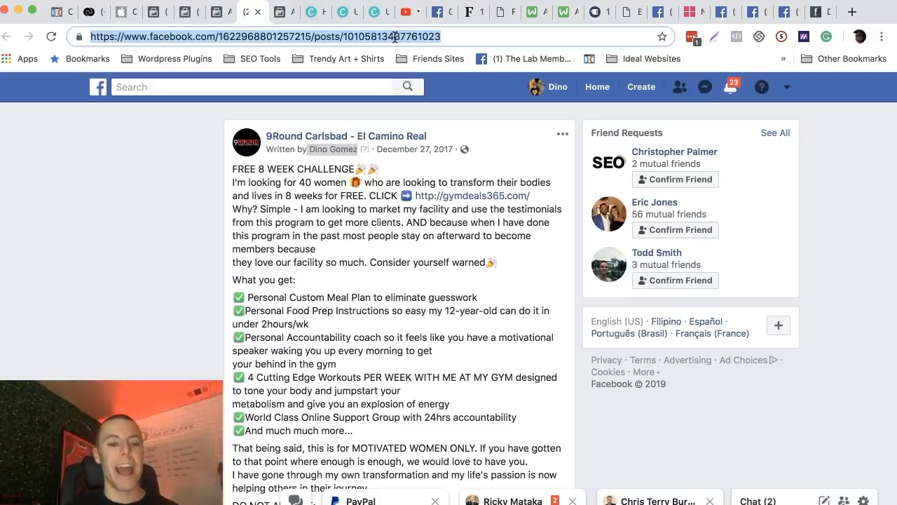
Review the post's video and engagement figures again, and switch to the Facebook Ads Starter Guide in Google Docs at step 13.
{"action": "scroll", "coordinate": [355, 186], "scroll_direction": "down", "scroll_amount": 10}
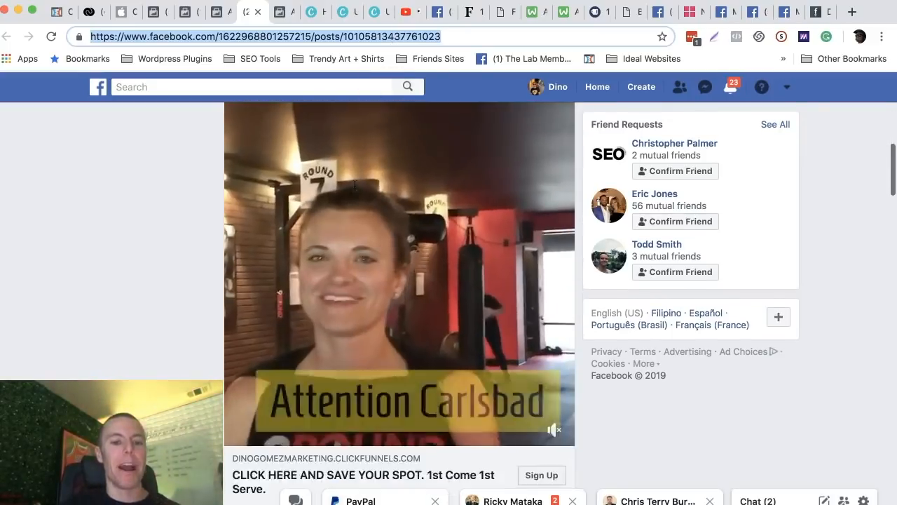
{"action": "scroll", "coordinate": [355, 185], "scroll_direction": "down", "scroll_amount": 5}
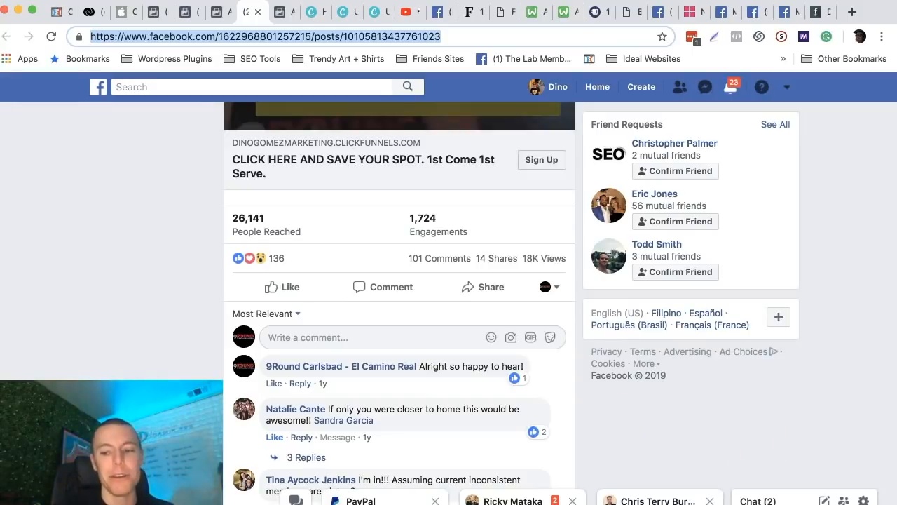
{"action": "left_click", "coordinate": [896, 503]}
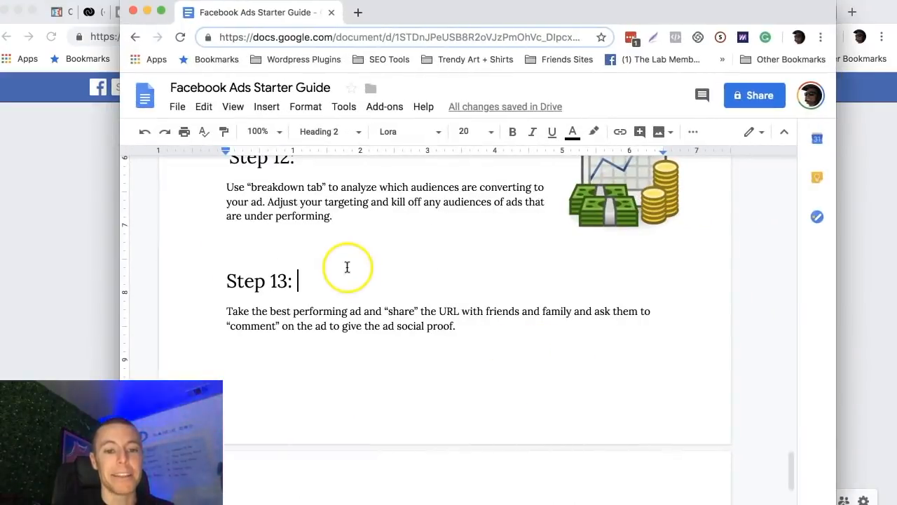
Go to the guide's Landing Local Clients & Competitor Scouting section, and reposition and widen the document window.
{"action": "left_click", "coordinate": [319, 276]}
{"action": "scroll", "coordinate": [320, 276], "scroll_direction": "down", "scroll_amount": 5}
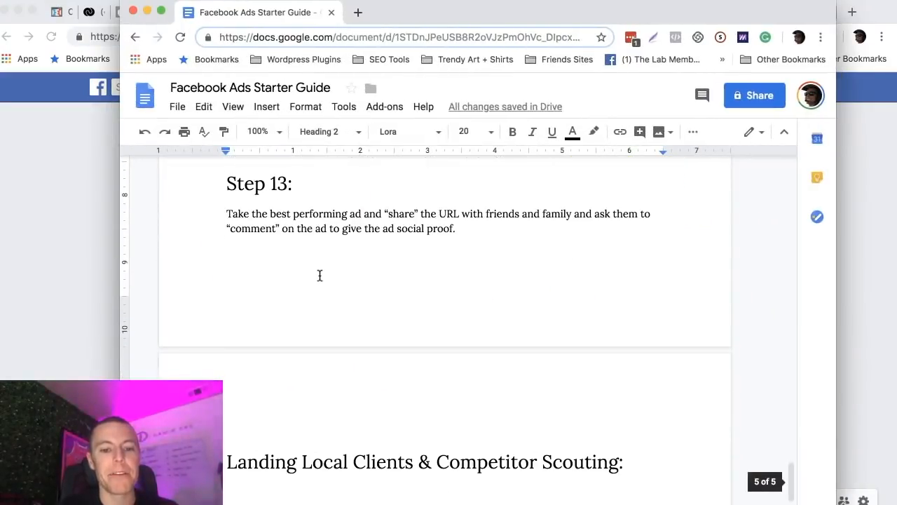
{"action": "scroll", "coordinate": [320, 276], "scroll_direction": "down", "scroll_amount": 2}
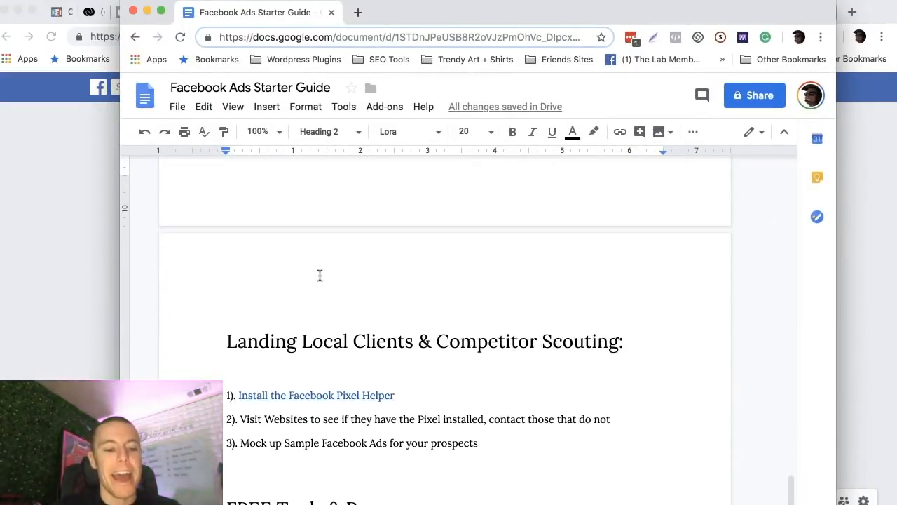
{"action": "left_click_drag", "start_coordinate": [457, 11], "coordinate": [359, 7]}
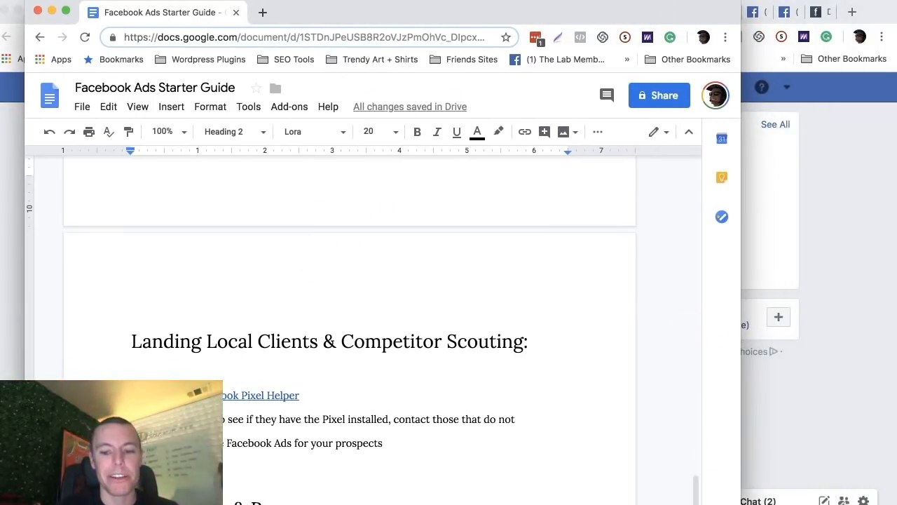
{"action": "left_click_drag", "start_coordinate": [741, 313], "coordinate": [867, 312]}
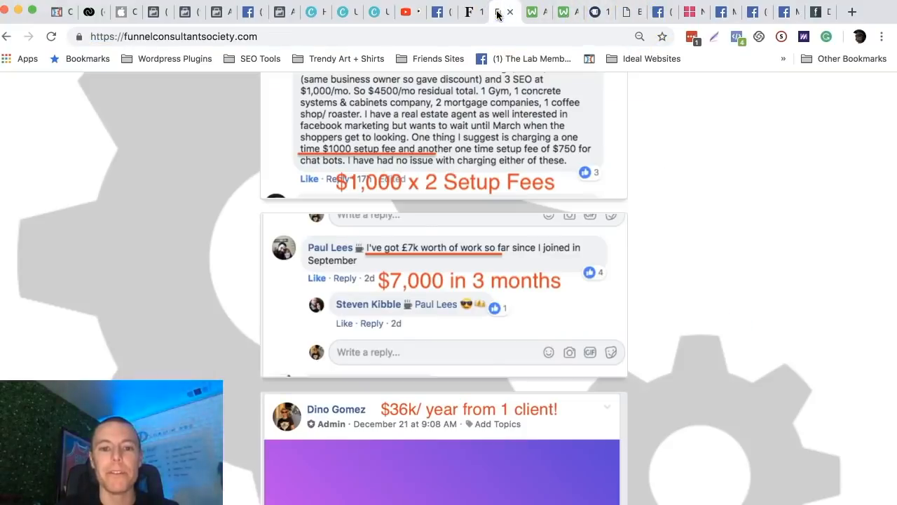
Read through the client result testimonials on funnelconsultantsociety.com down to the end of the page.
{"action": "scroll", "coordinate": [437, 224], "scroll_direction": "down", "scroll_amount": 3}
{"action": "scroll", "coordinate": [437, 224], "scroll_direction": "up", "scroll_amount": 3}
{"action": "scroll", "coordinate": [376, 226], "scroll_direction": "down", "scroll_amount": 10}
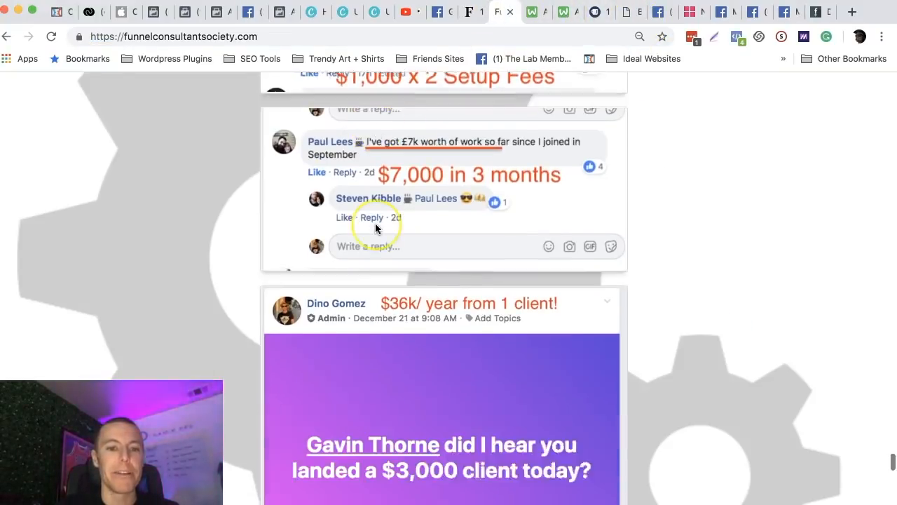
{"action": "scroll", "coordinate": [376, 227], "scroll_direction": "down", "scroll_amount": 10}
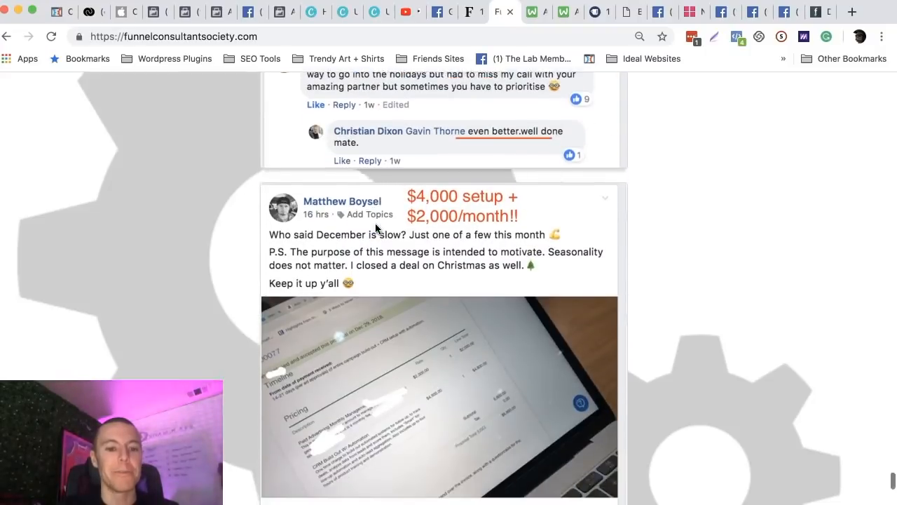
{"action": "scroll", "coordinate": [375, 228], "scroll_direction": "down", "scroll_amount": 5}
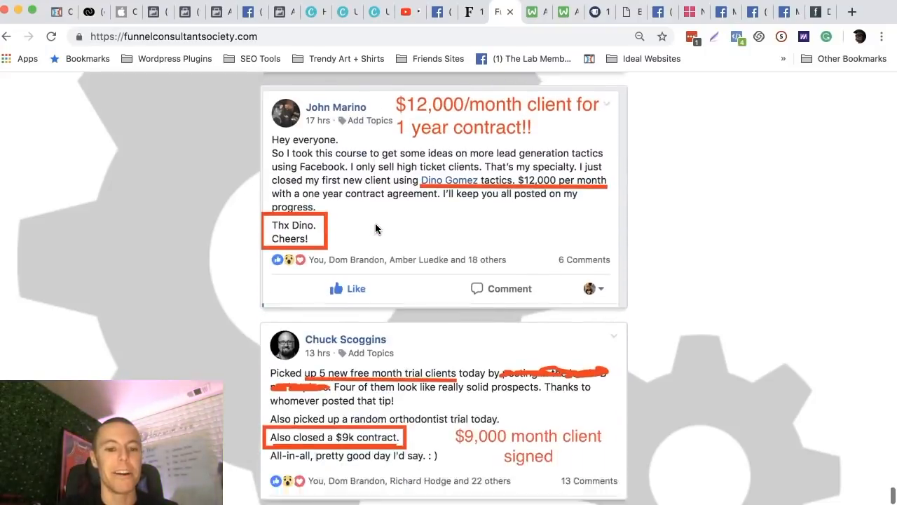
Minimize the testimonials window to adjust the guide window's position, and switch to the Ads Manager ad sets view.
{"action": "left_click", "coordinate": [16, 12]}
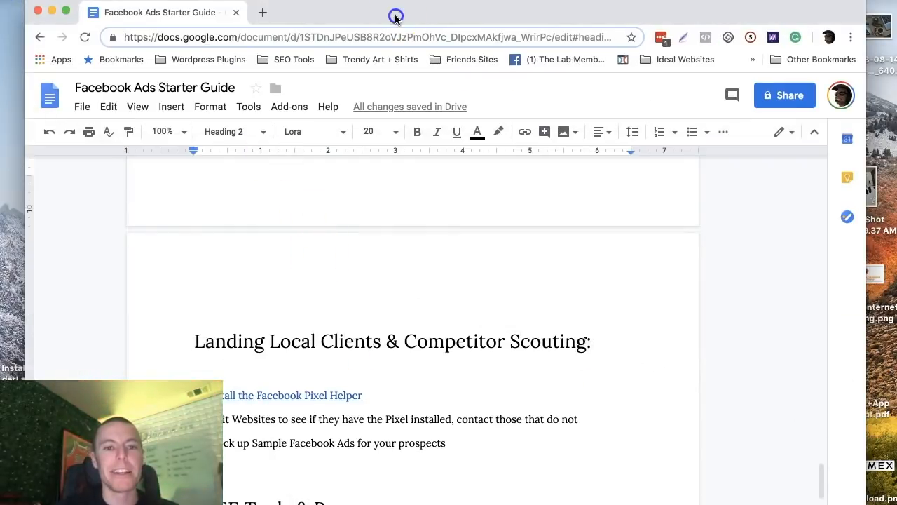
{"action": "left_click_drag", "start_coordinate": [396, 17], "coordinate": [384, 17]}
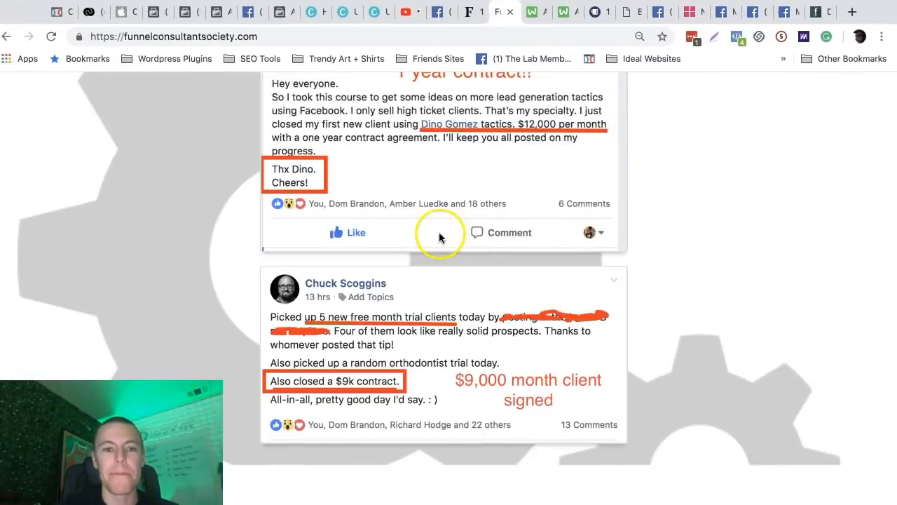
{"action": "left_click", "coordinate": [278, 12]}
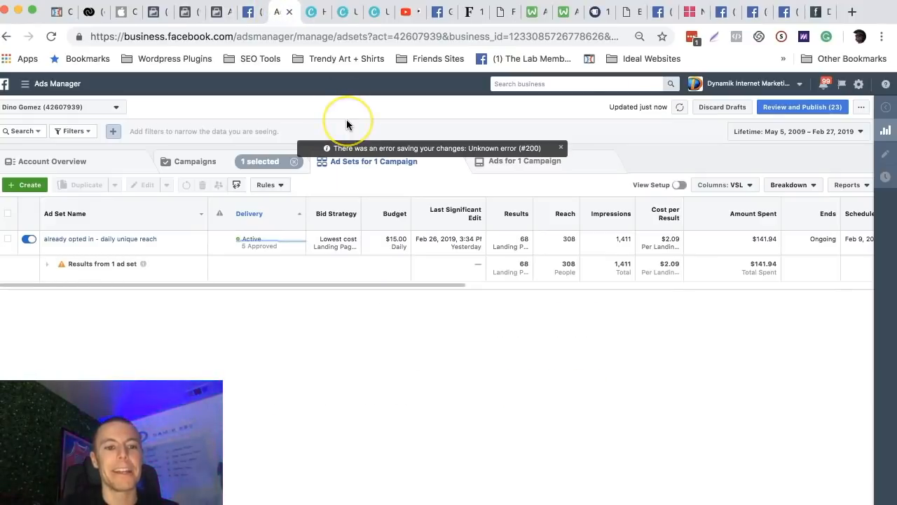